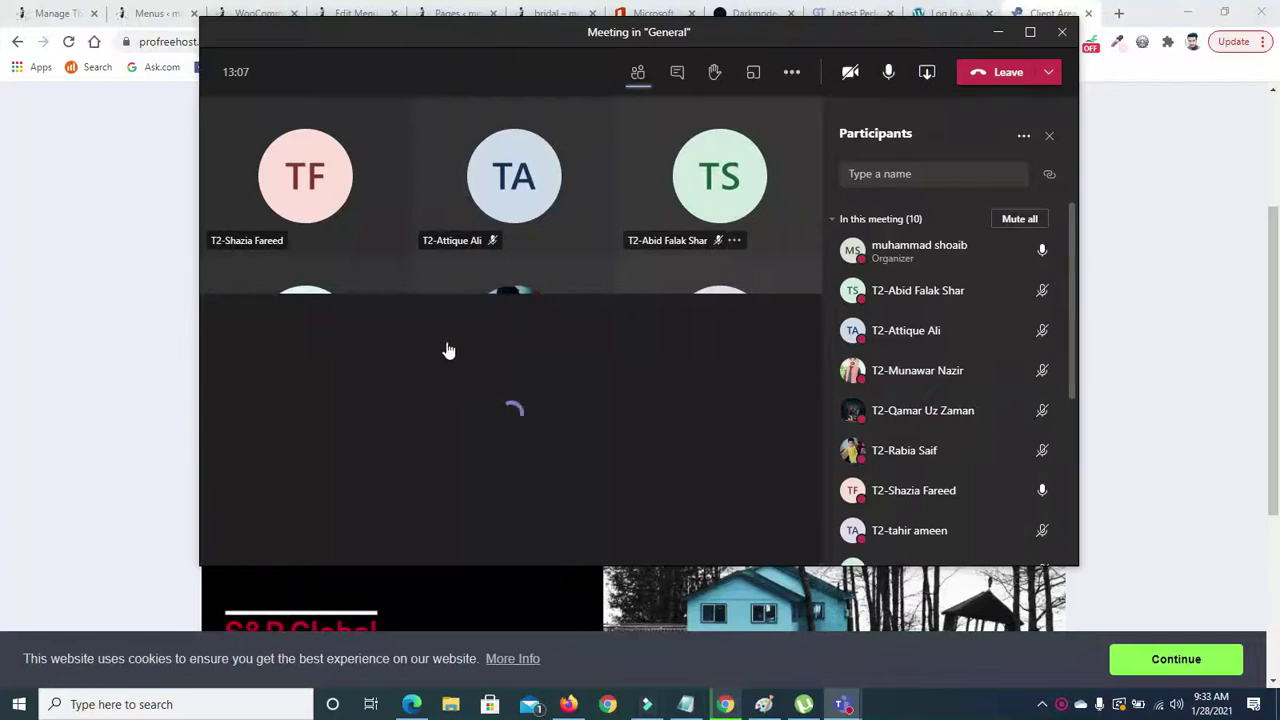
- Share Screen #1 in Teams and bring ProFreeHost's Your Accounts list, with technical-1.ezyro.com, into view
{"action": "left_click", "coordinate": [297, 410]}
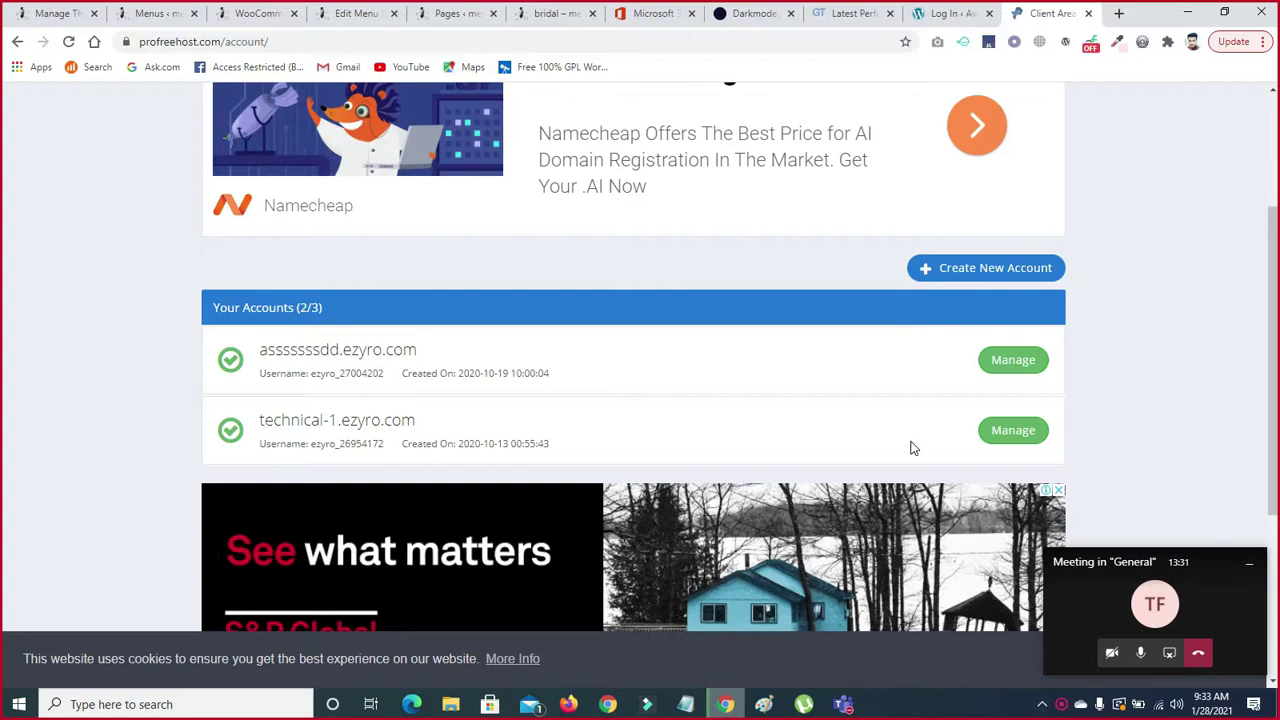
{"action": "scroll", "coordinate": [3, 330], "scroll_direction": "up", "scroll_amount": 2}
{"action": "scroll", "coordinate": [3, 330], "scroll_direction": "down", "scroll_amount": 1}
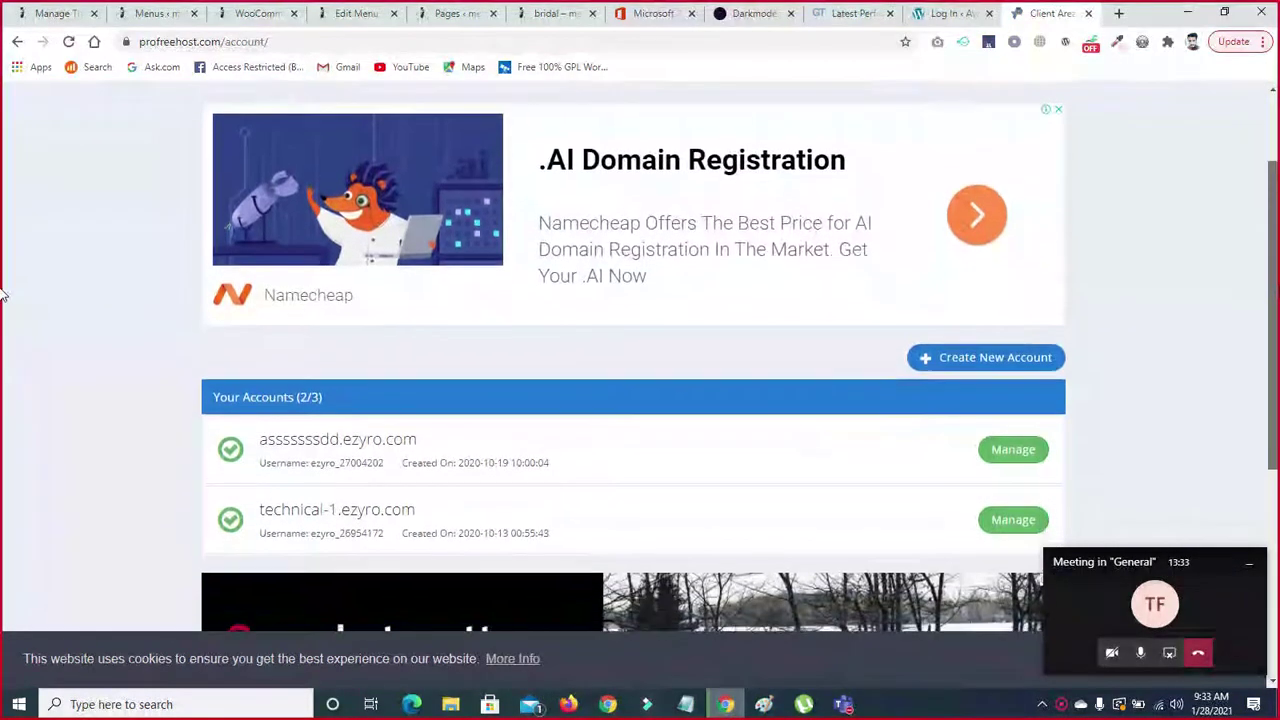
{"action": "scroll", "coordinate": [3, 318], "scroll_direction": "down", "scroll_amount": 1}
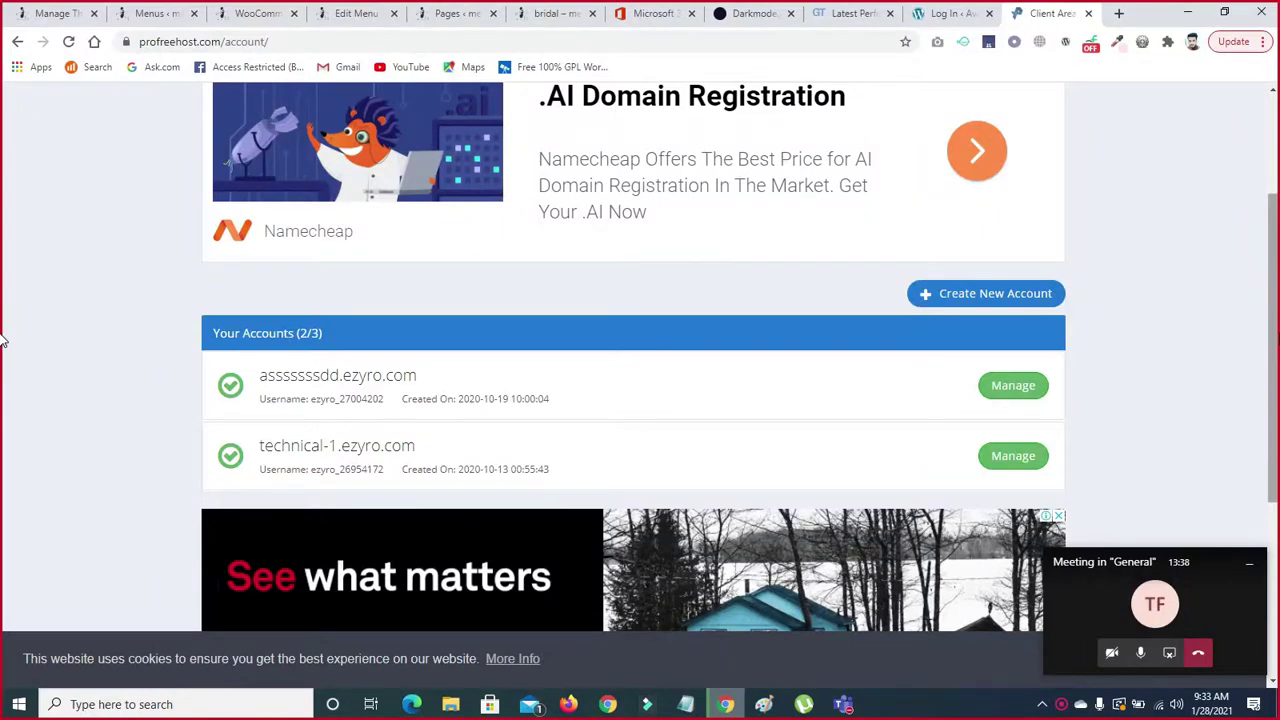
{"action": "scroll", "coordinate": [1266, 349], "scroll_direction": "down", "scroll_amount": 1}
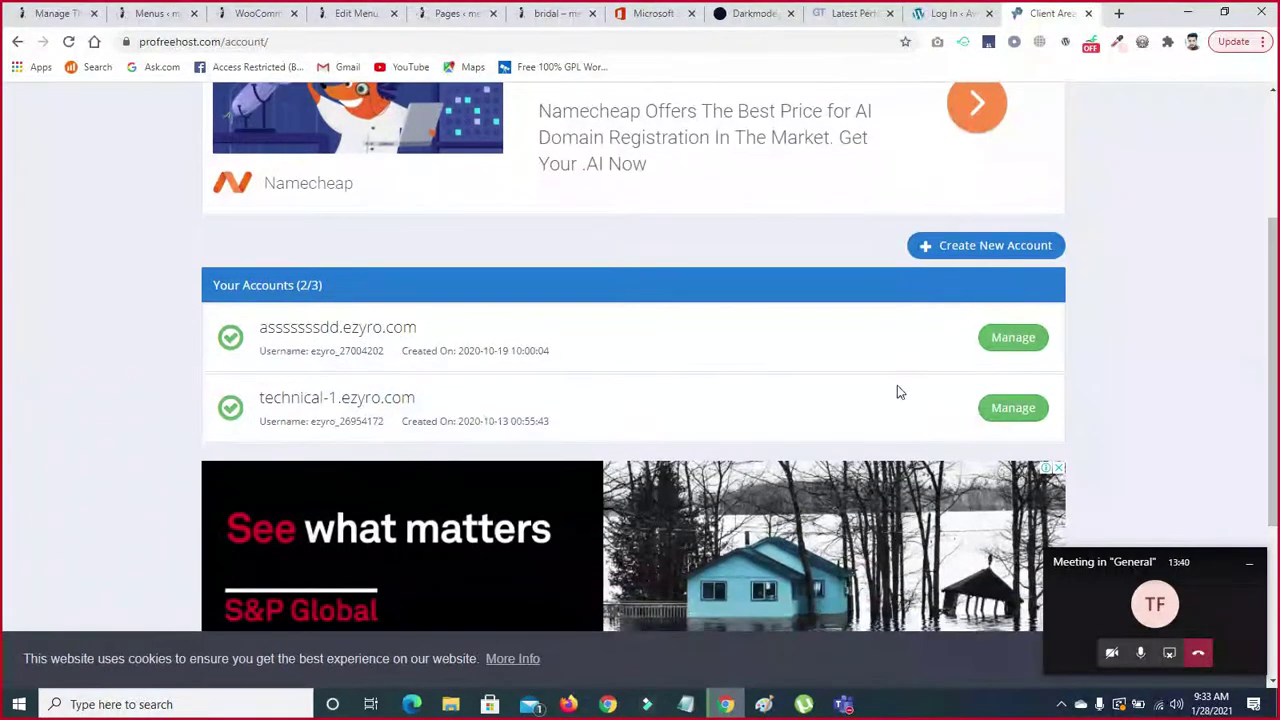
- Manage technical-1.ezyro.com, dismiss the ad, and go from its Control Panel to MySQL Databases
{"action": "left_click", "coordinate": [1015, 408]}
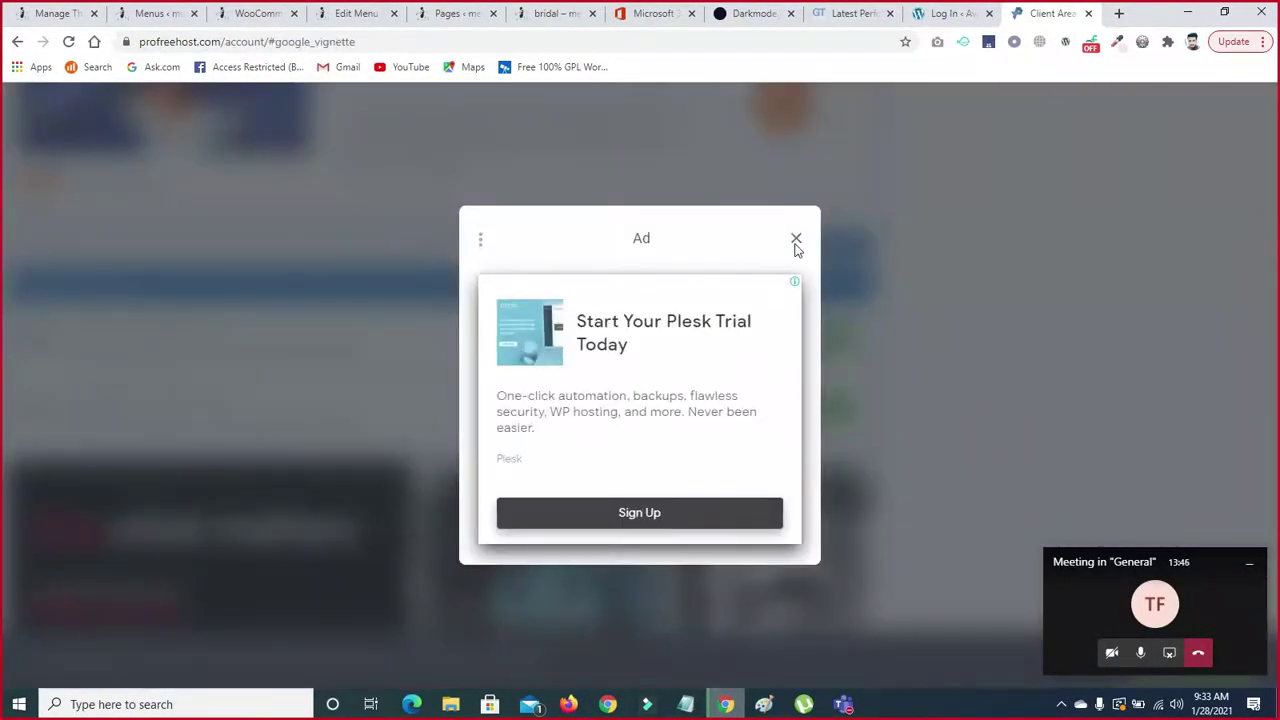
{"action": "left_click", "coordinate": [796, 241]}
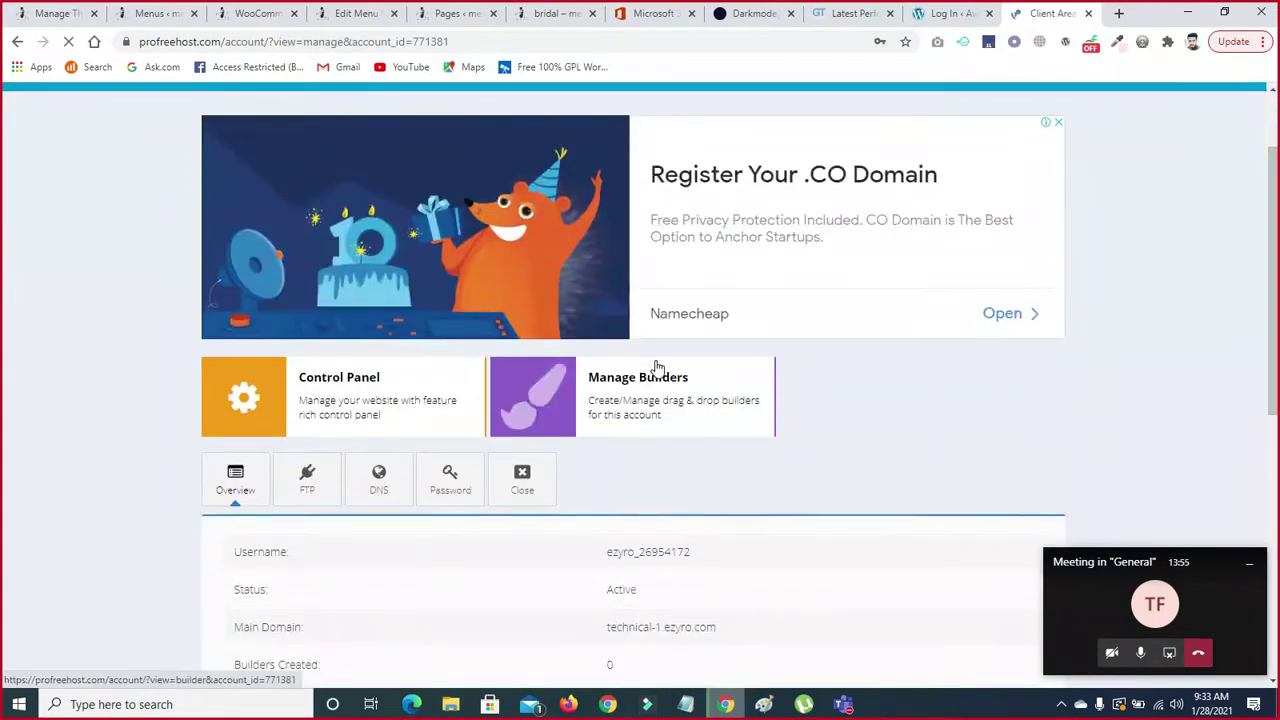
{"action": "left_click", "coordinate": [297, 409]}
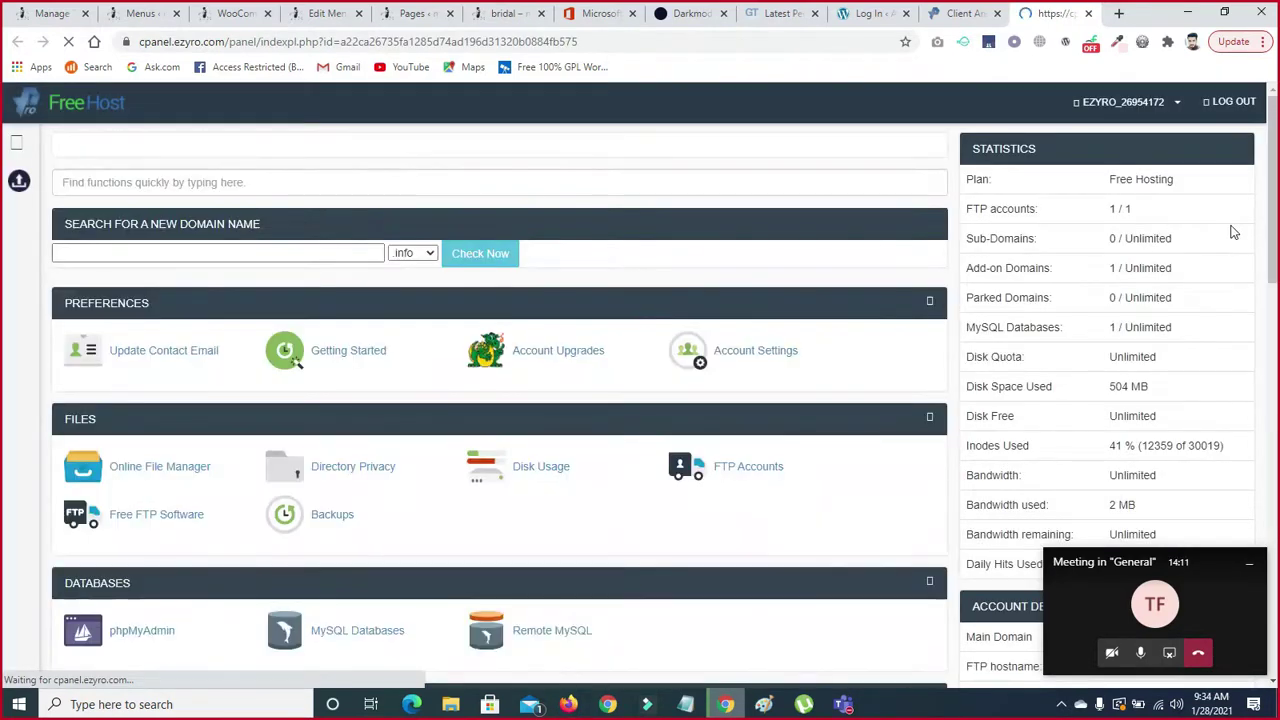
{"action": "left_click_drag", "start_coordinate": [1276, 195], "coordinate": [1276, 275]}
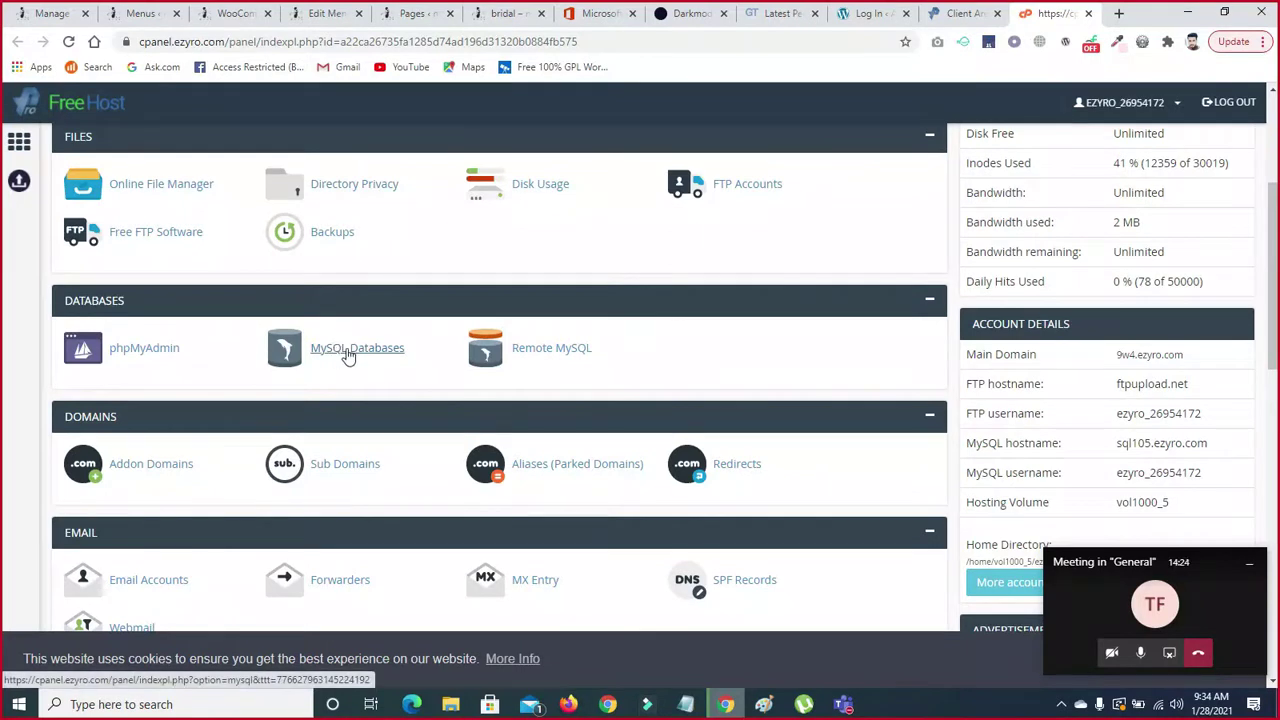
{"action": "left_click", "coordinate": [346, 356]}
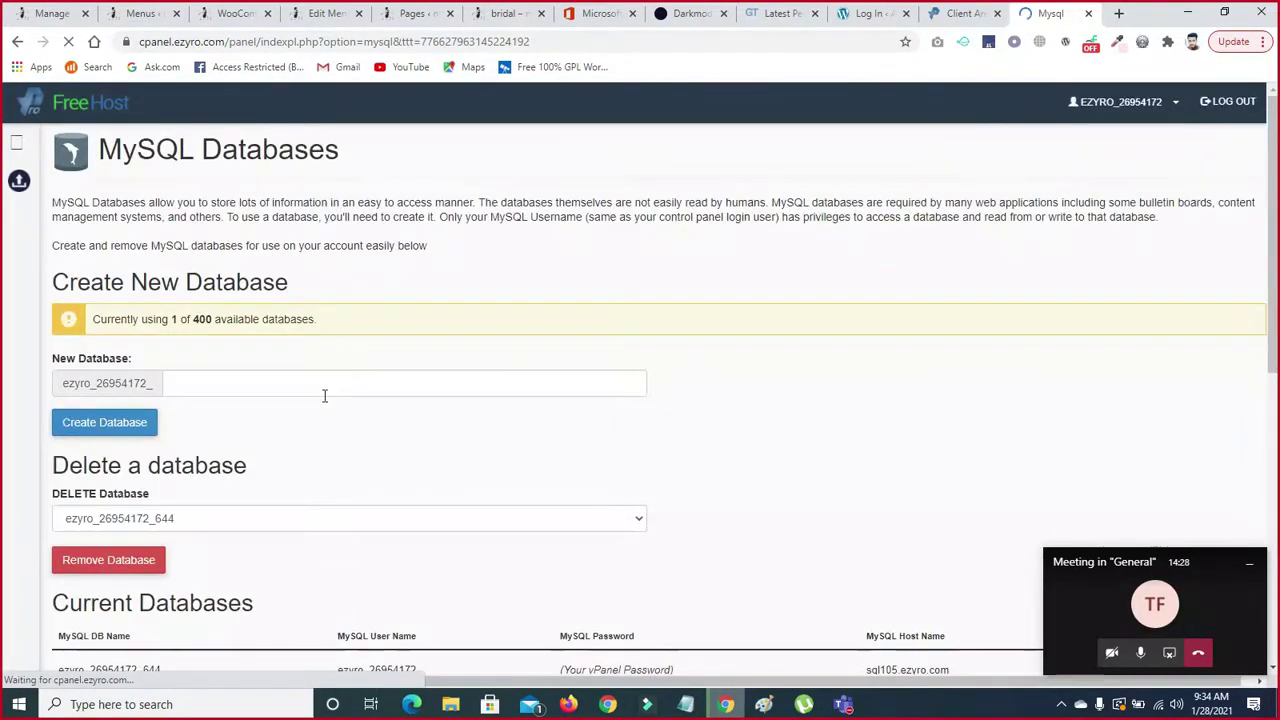
- Select the existing database's name under Current Databases and launch it in phpMyAdmin via Admin
{"action": "scroll", "coordinate": [3, 330], "scroll_direction": "down", "scroll_amount": 2}
{"action": "scroll", "coordinate": [3, 330], "scroll_direction": "down", "scroll_amount": 1}
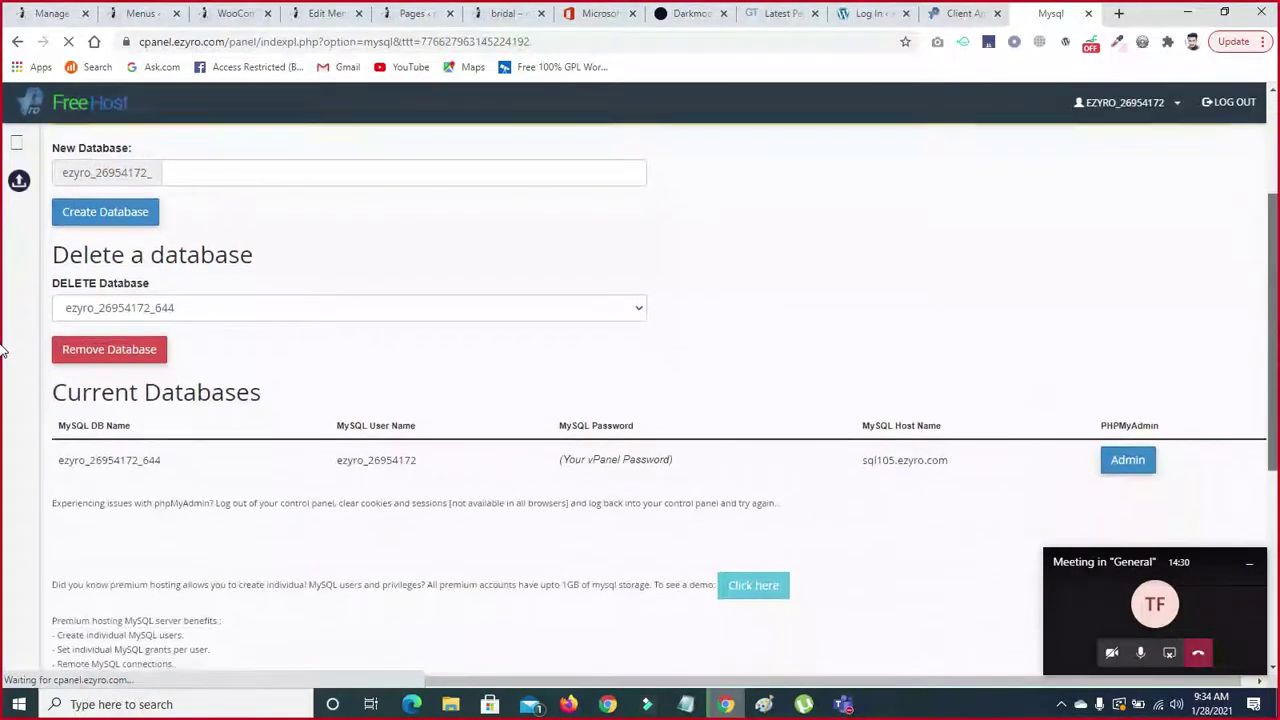
{"action": "left_click_drag", "start_coordinate": [60, 460], "coordinate": [166, 467]}
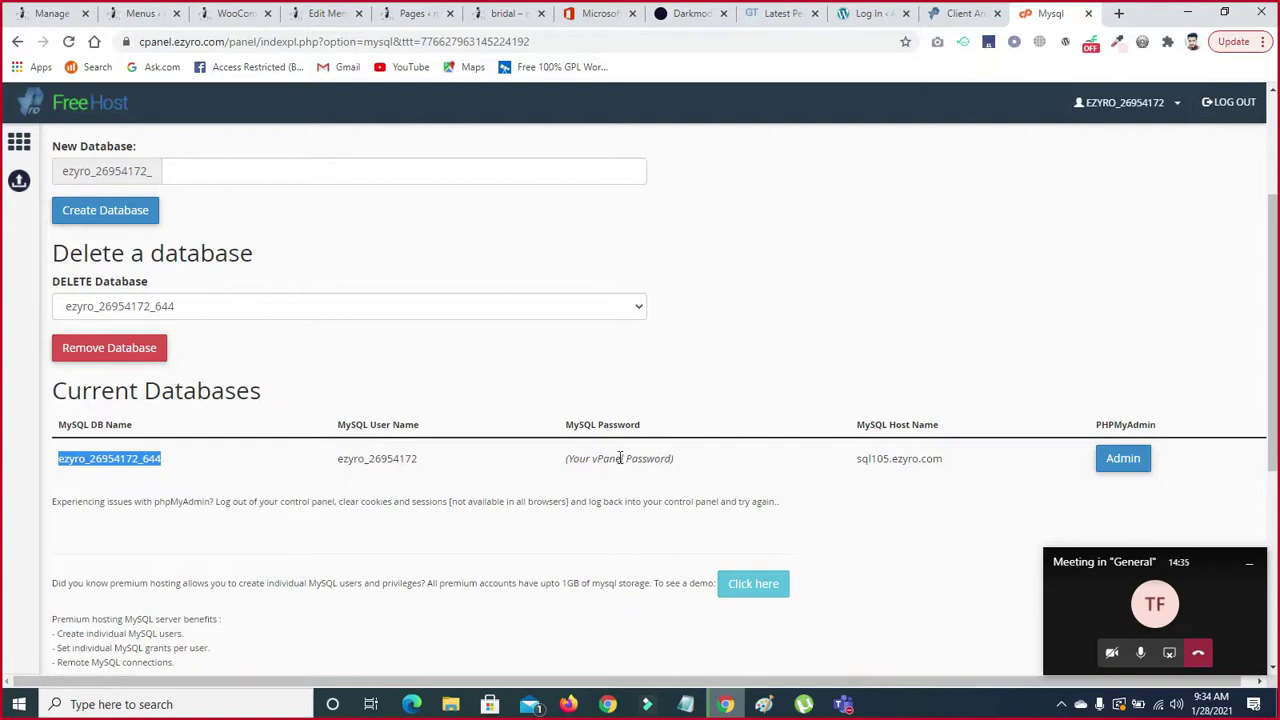
{"action": "left_click", "coordinate": [1115, 462]}
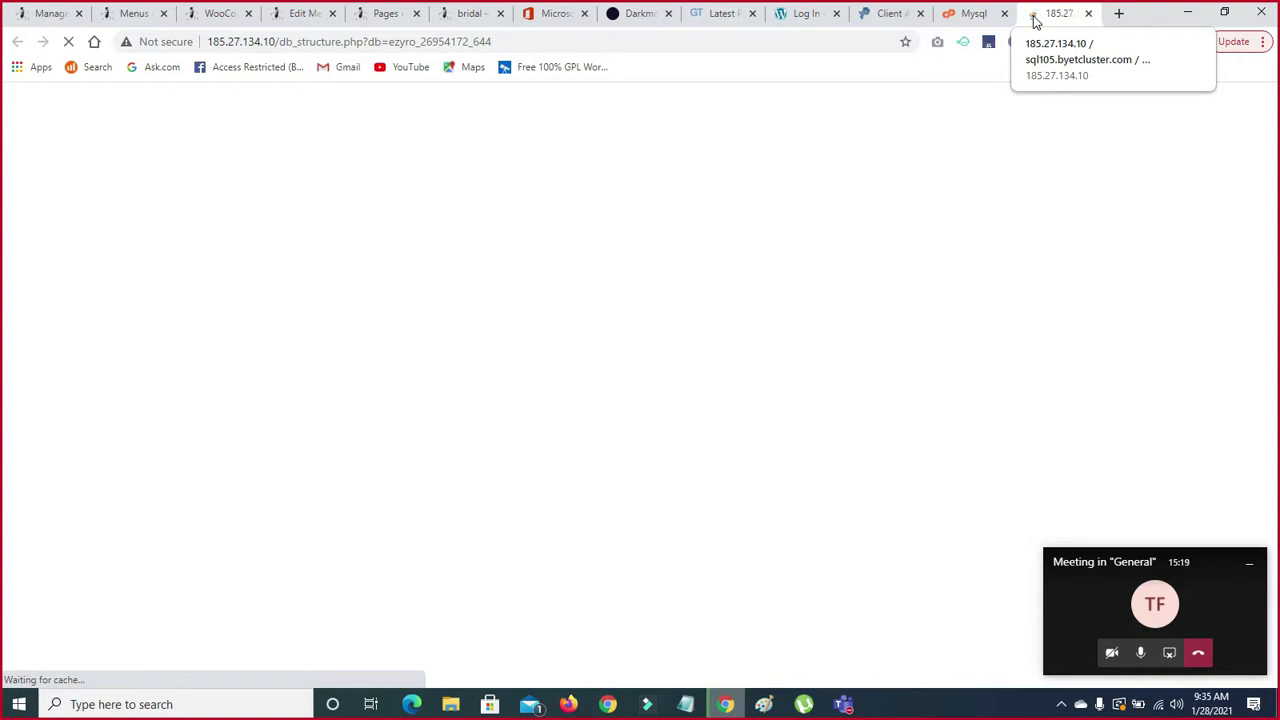
- Return to the MySQL Databases page and launch phpMyAdmin for the database a second time
{"action": "left_click", "coordinate": [974, 16]}
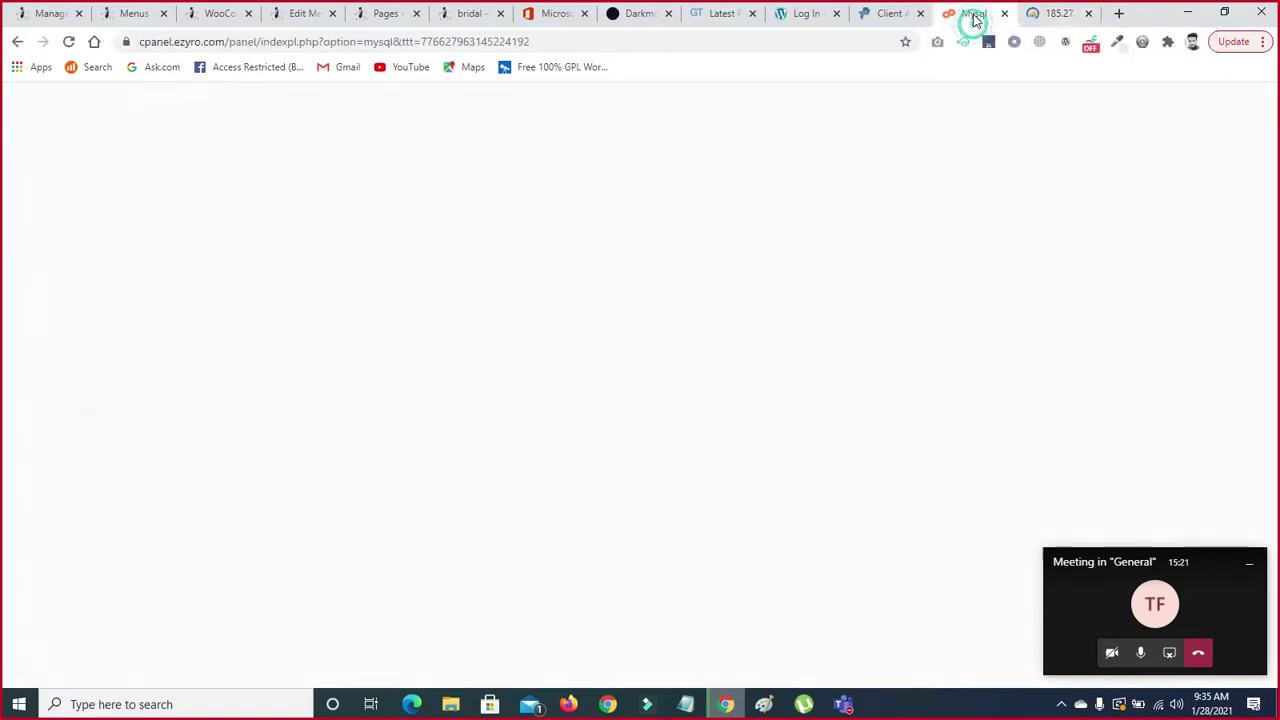
{"action": "scroll", "coordinate": [1228, 314], "scroll_direction": "down", "scroll_amount": 3}
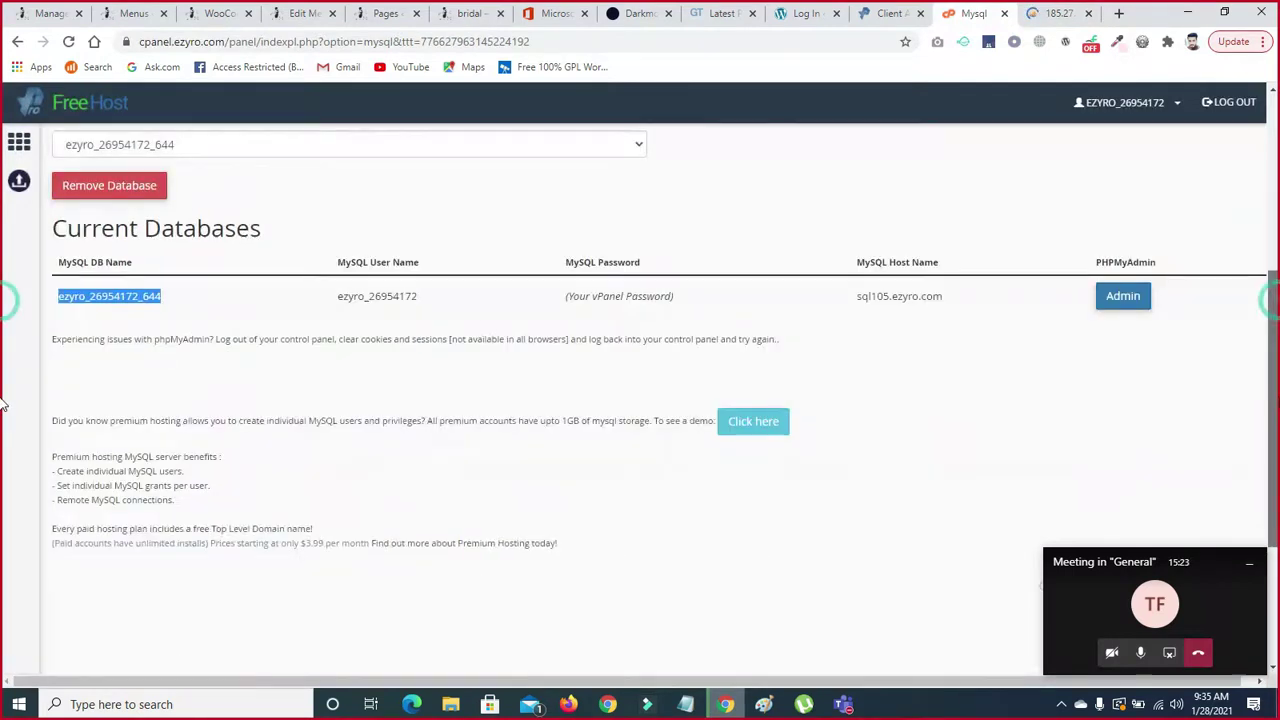
{"action": "scroll", "coordinate": [4, 330], "scroll_direction": "up", "scroll_amount": 3}
{"action": "scroll", "coordinate": [4, 272], "scroll_direction": "up", "scroll_amount": 2}
{"action": "left_click", "coordinate": [1058, 13]}
{"action": "left_click", "coordinate": [975, 13]}
{"action": "scroll", "coordinate": [4, 320], "scroll_direction": "down", "scroll_amount": 2}
{"action": "left_click", "coordinate": [1118, 414]}
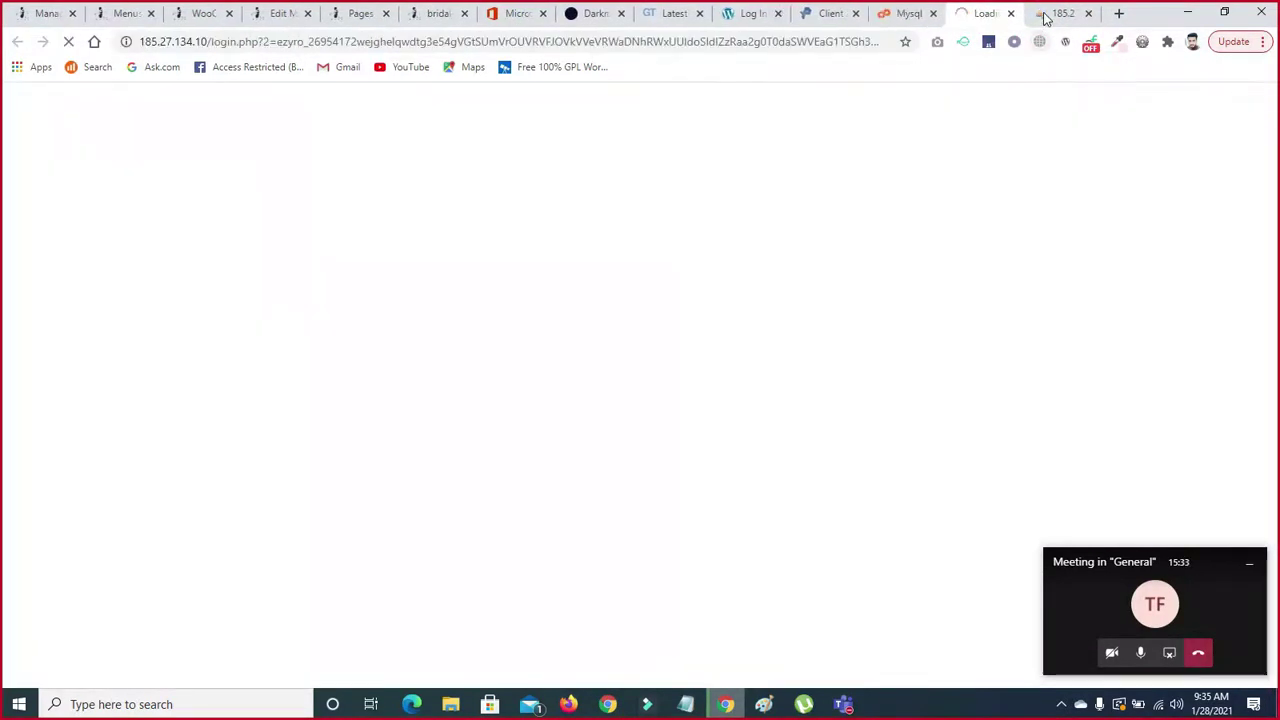
- Close the duplicate db_structure tab and confirm the network connection while the 13 wpfu_ tables load
{"action": "left_click", "coordinate": [1045, 15]}
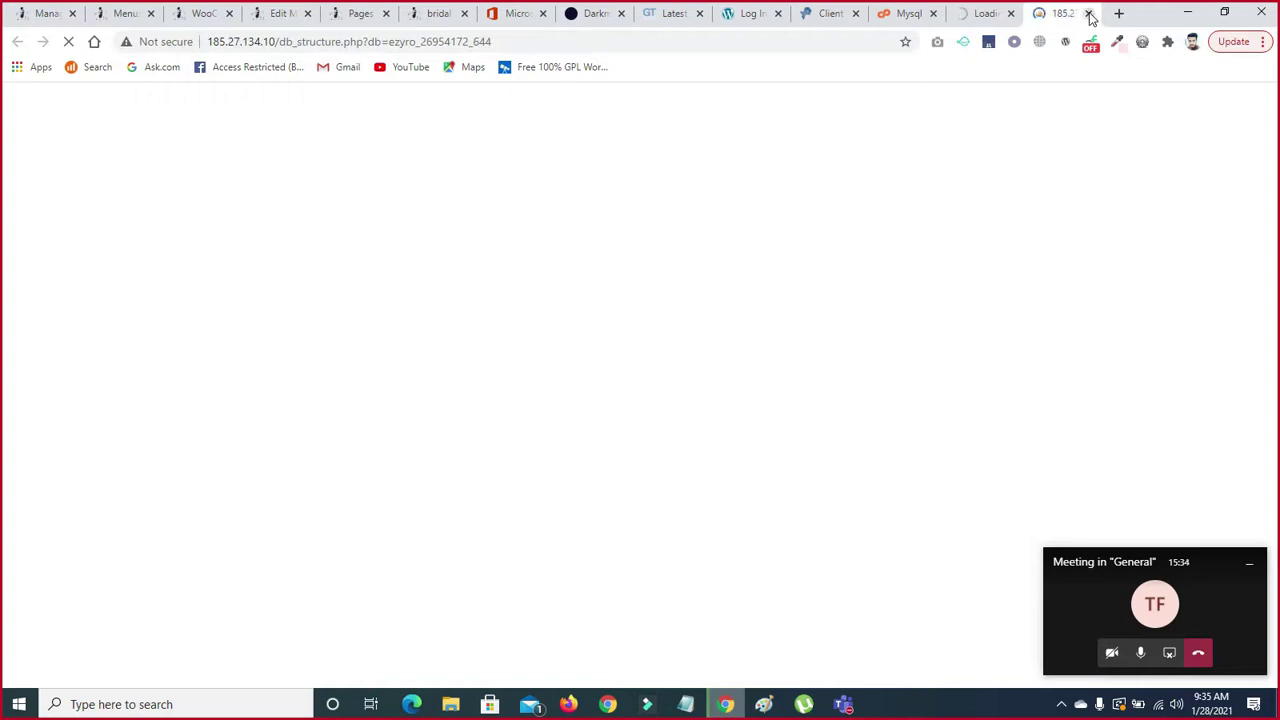
{"action": "left_click", "coordinate": [1089, 14]}
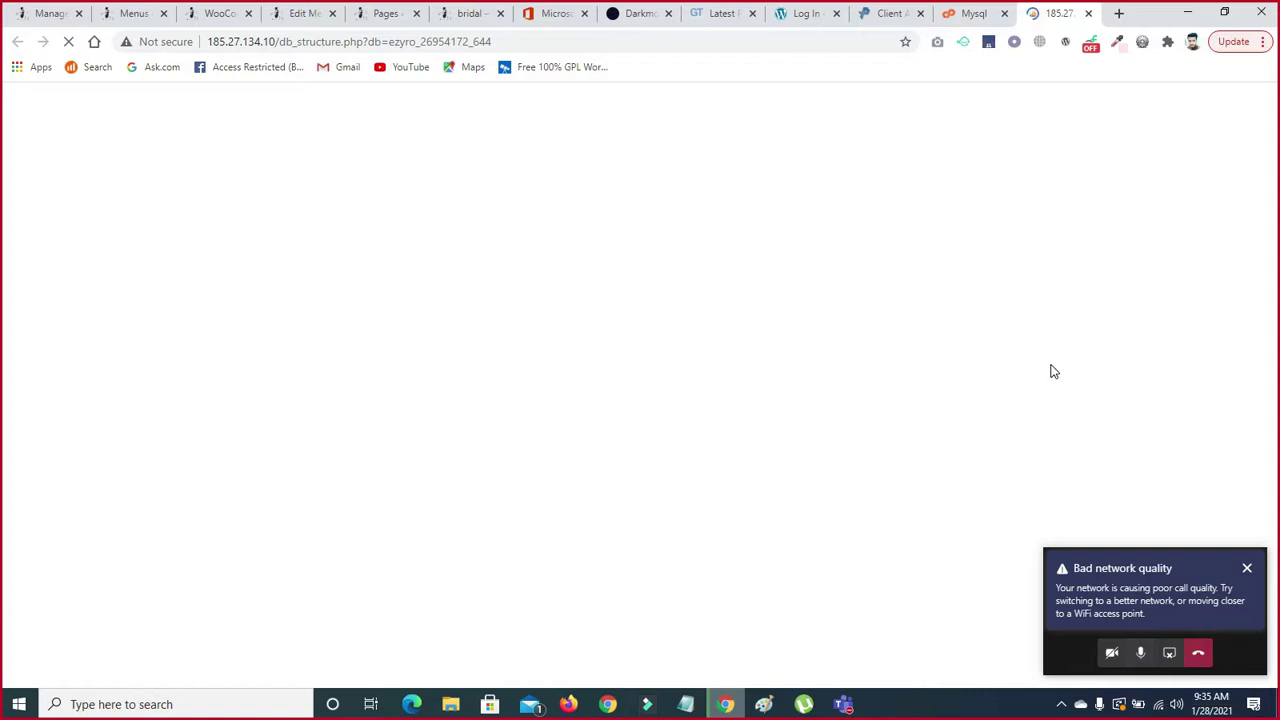
{"action": "left_click", "coordinate": [1158, 704]}
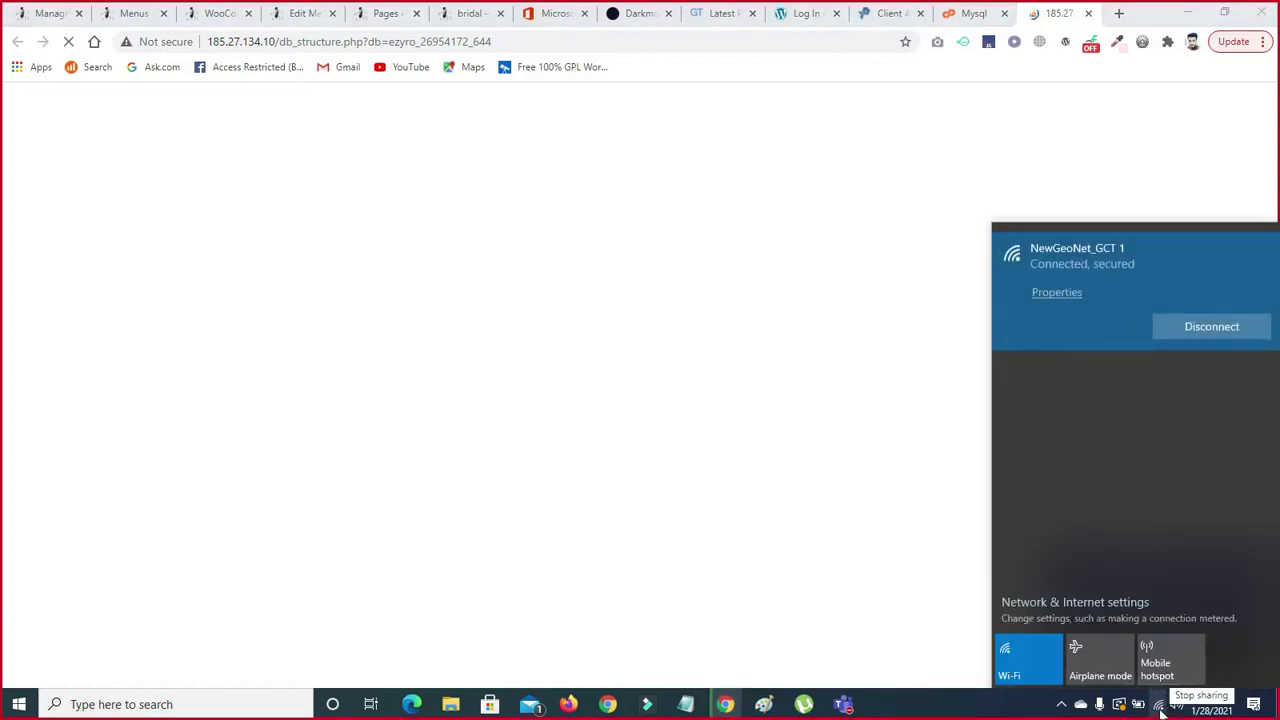
{"action": "left_click", "coordinate": [1158, 706]}
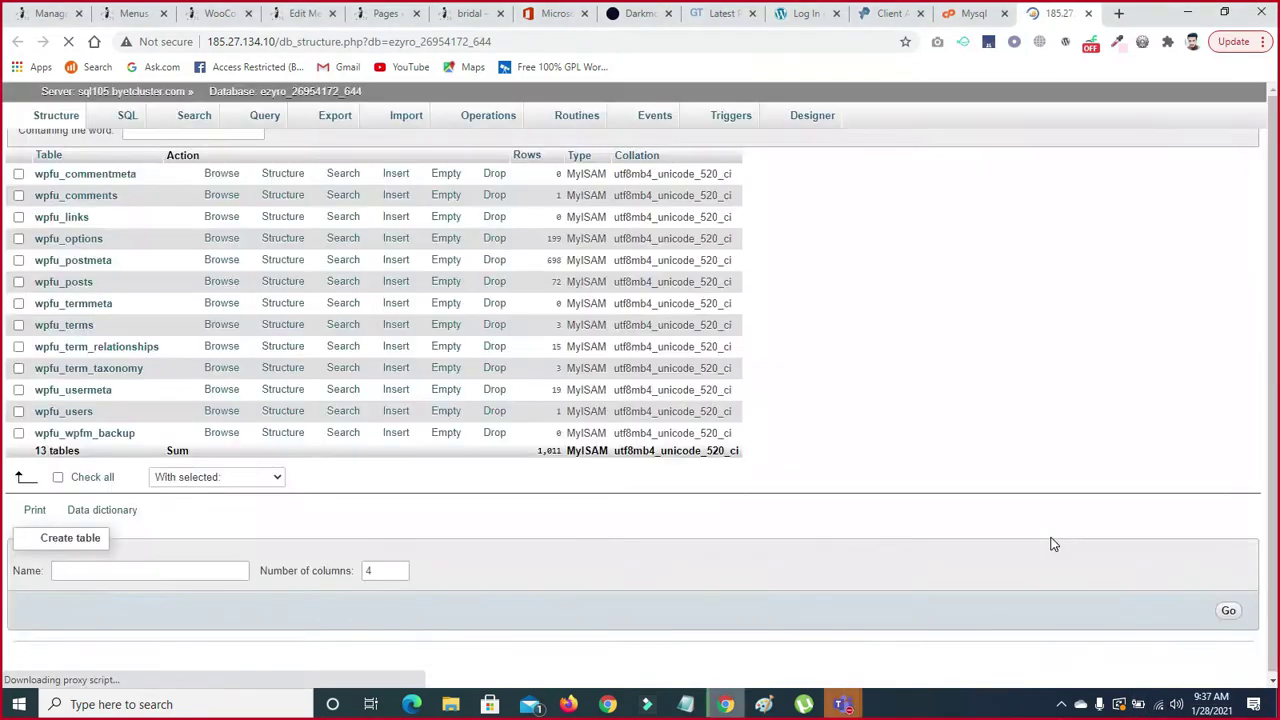
- Dismiss the Teams recording notice and minimize the meeting window
{"action": "mouse_move", "coordinate": [843, 704]}
{"action": "left_click", "coordinate": [925, 615]}
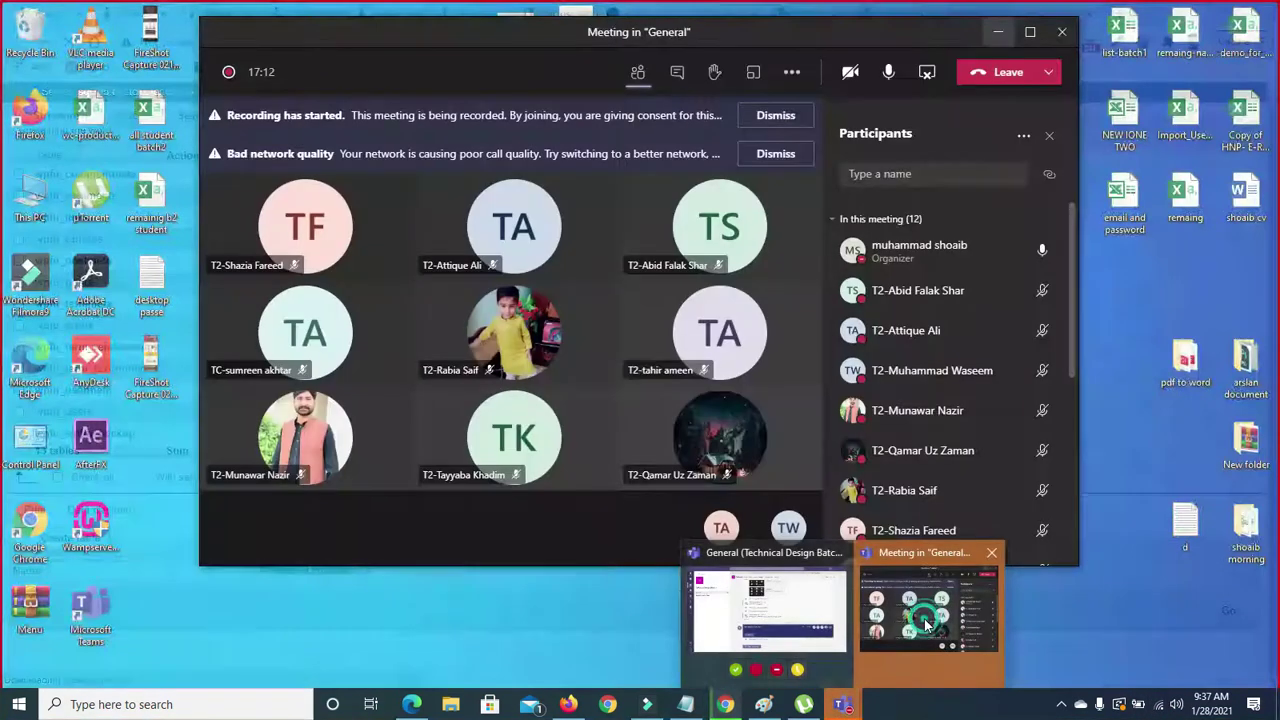
{"action": "left_click", "coordinate": [770, 118]}
{"action": "left_click", "coordinate": [996, 33]}
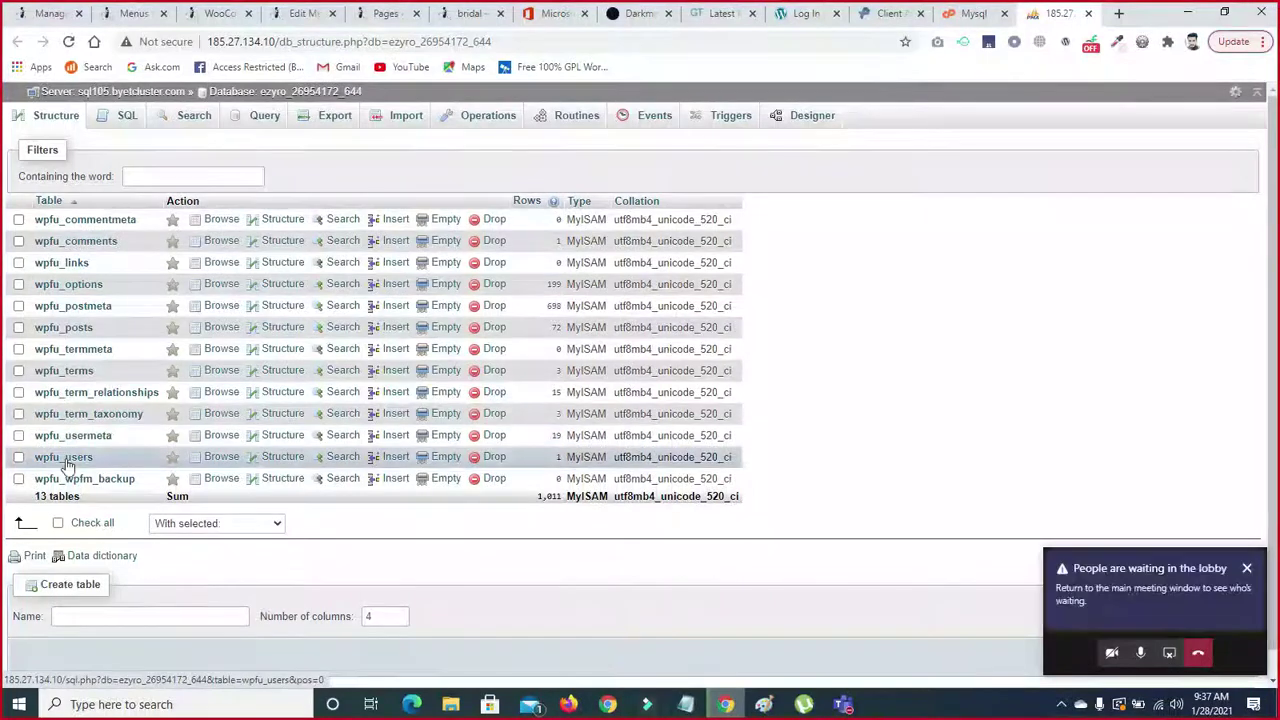
- Send the meeting window behind phpMyAdmin and browse the wpfu_users table
{"action": "left_click", "coordinate": [1115, 597]}
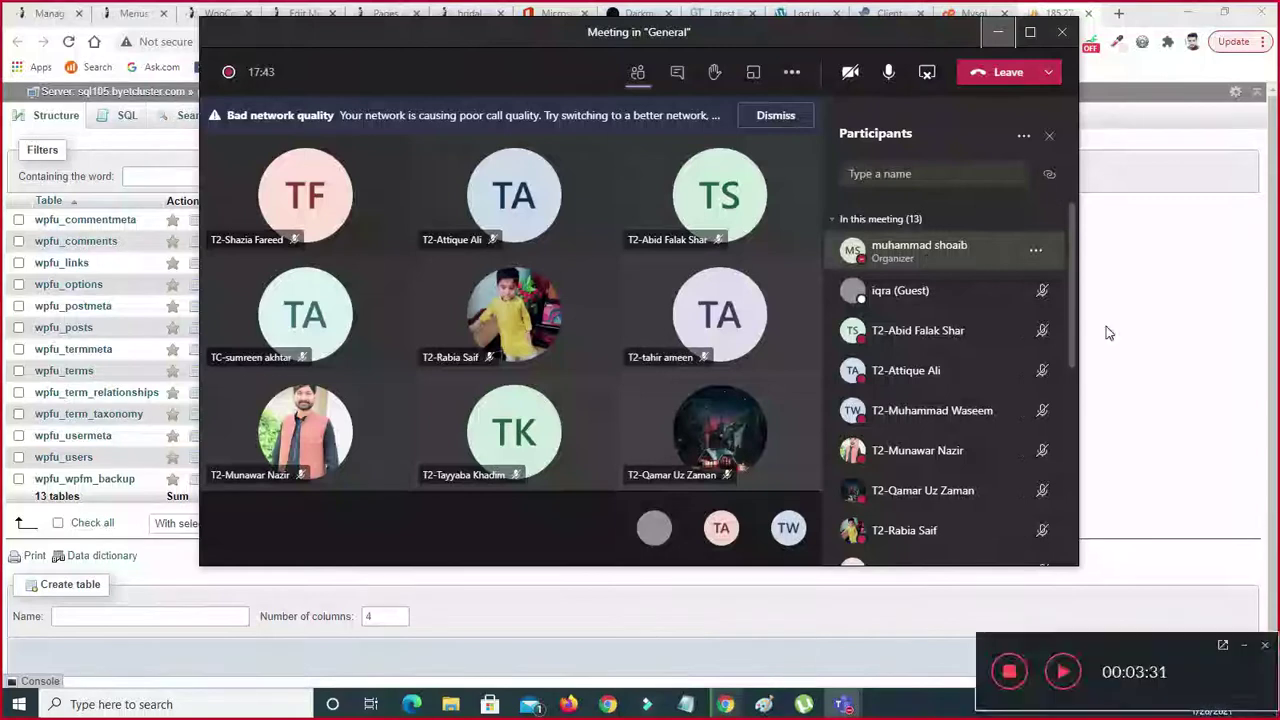
{"action": "left_click", "coordinate": [1106, 333]}
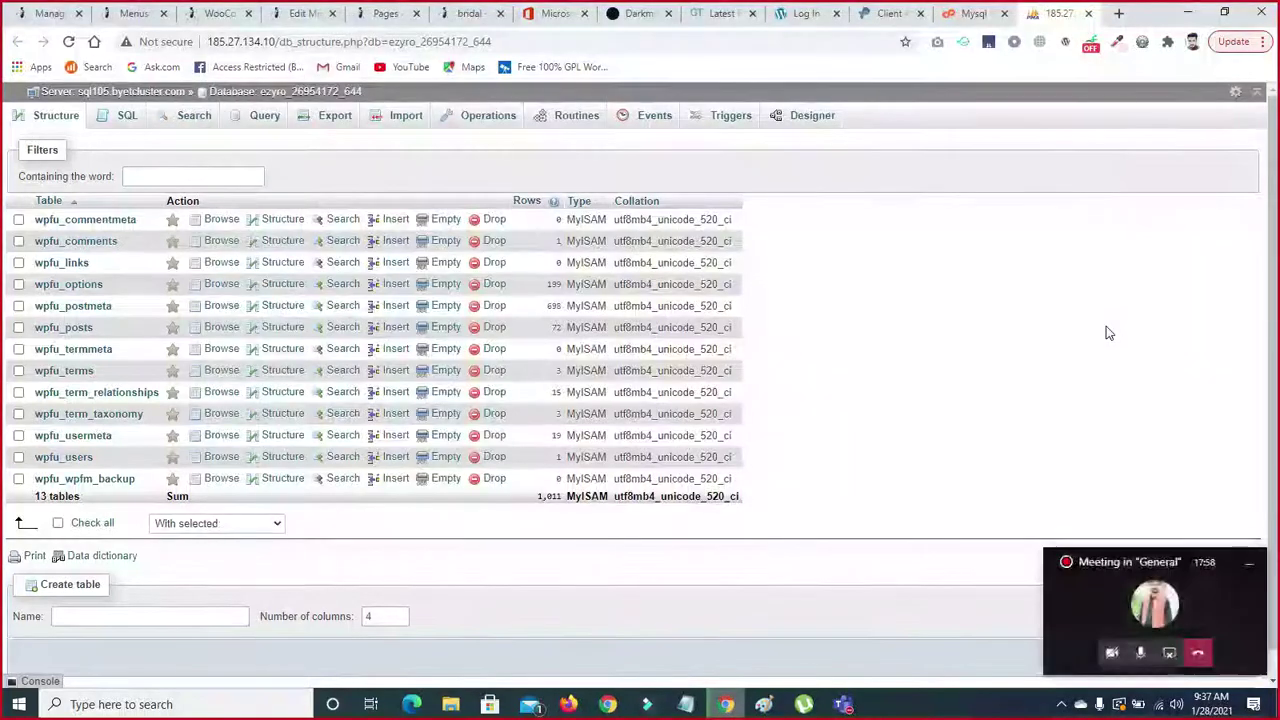
{"action": "left_click", "coordinate": [60, 462]}
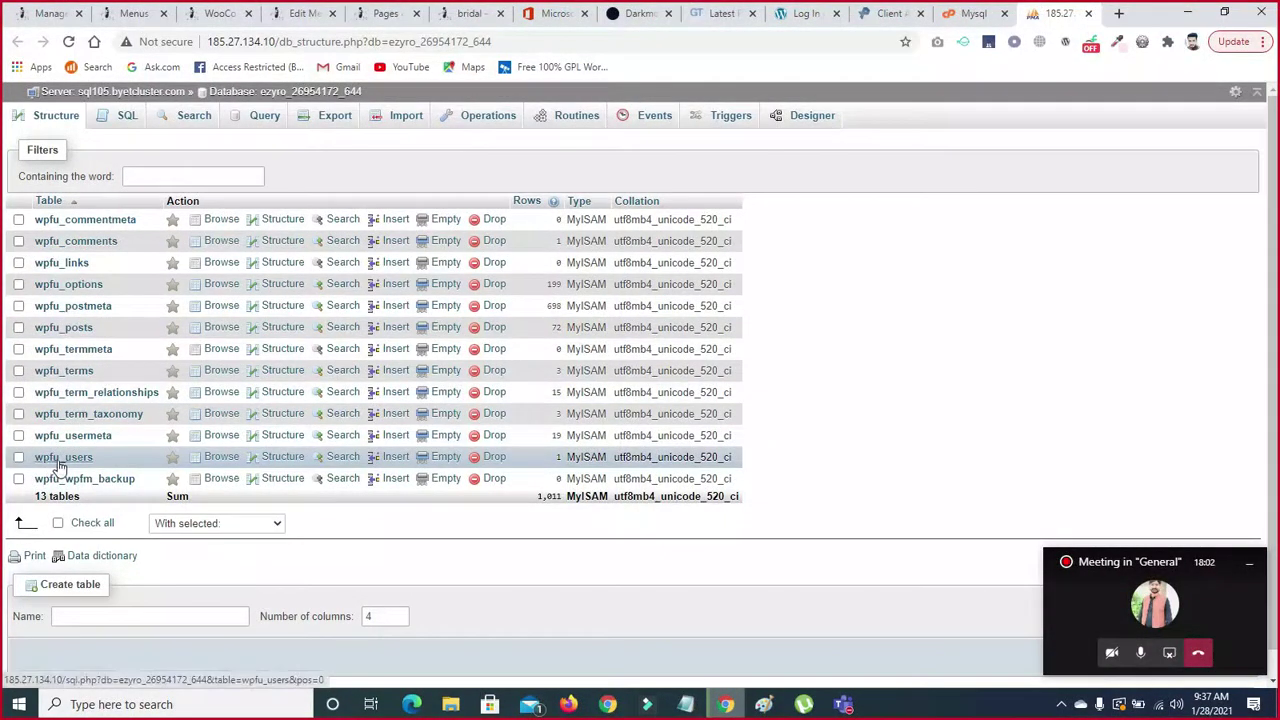
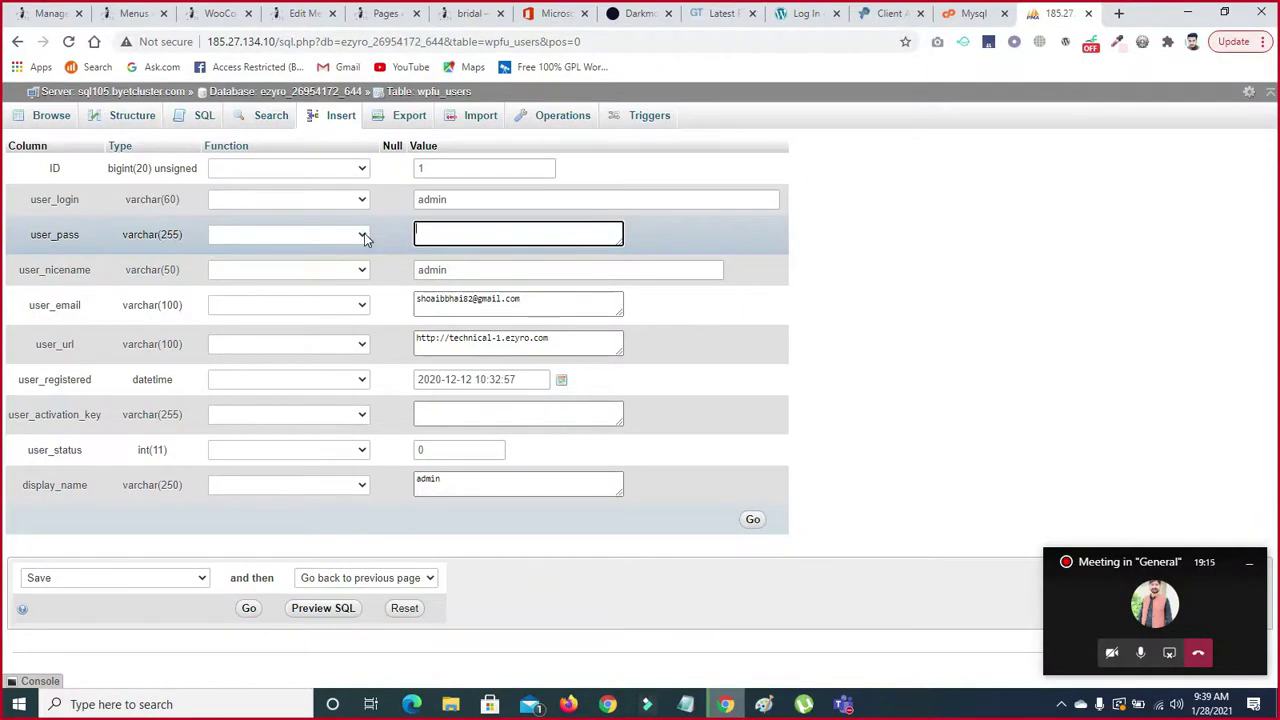
- Choose MD5 as the Function for the admin's user_pass and enter the new password as its value
{"action": "left_click", "coordinate": [364, 234]}
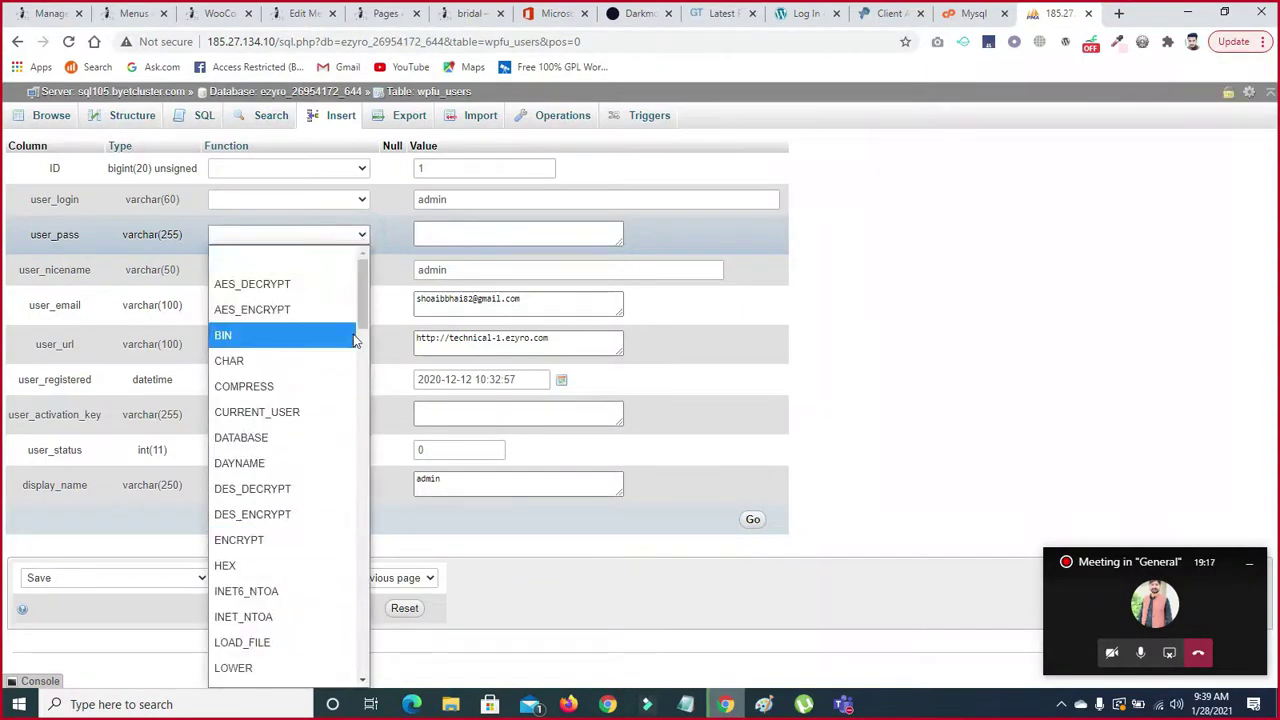
{"action": "scroll", "coordinate": [355, 340], "scroll_direction": "down", "scroll_amount": 3}
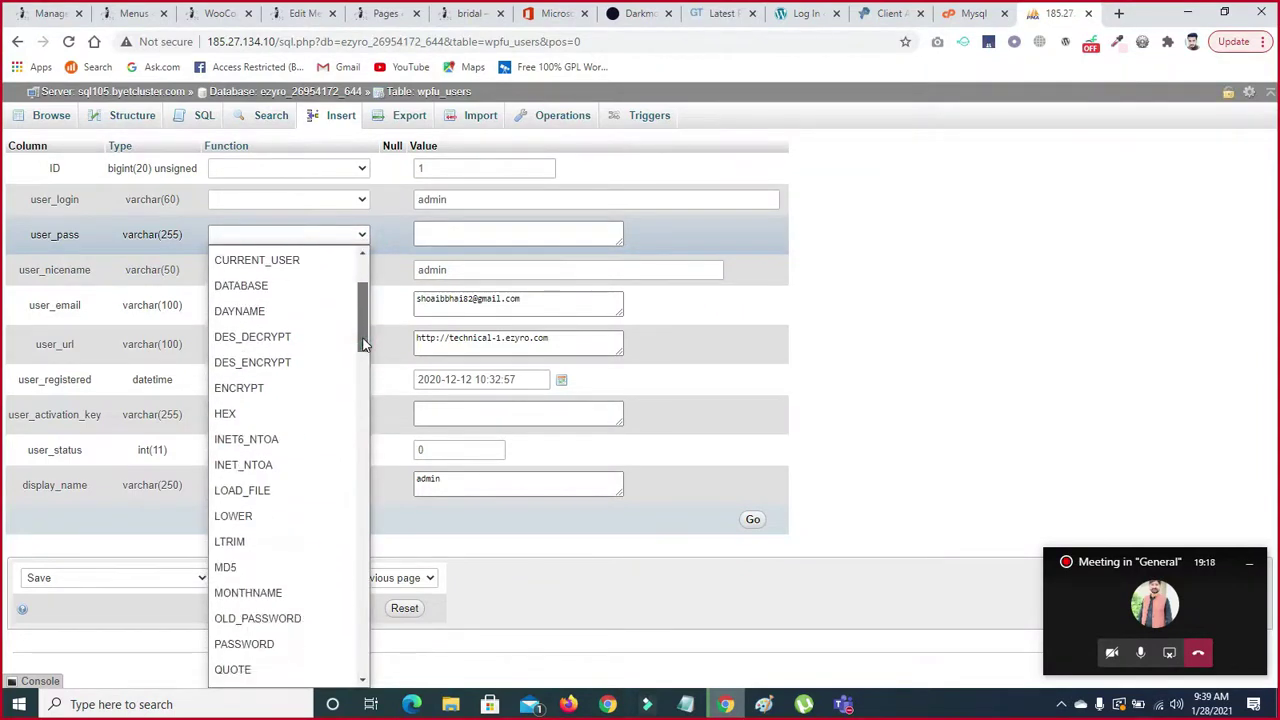
{"action": "left_click", "coordinate": [252, 571]}
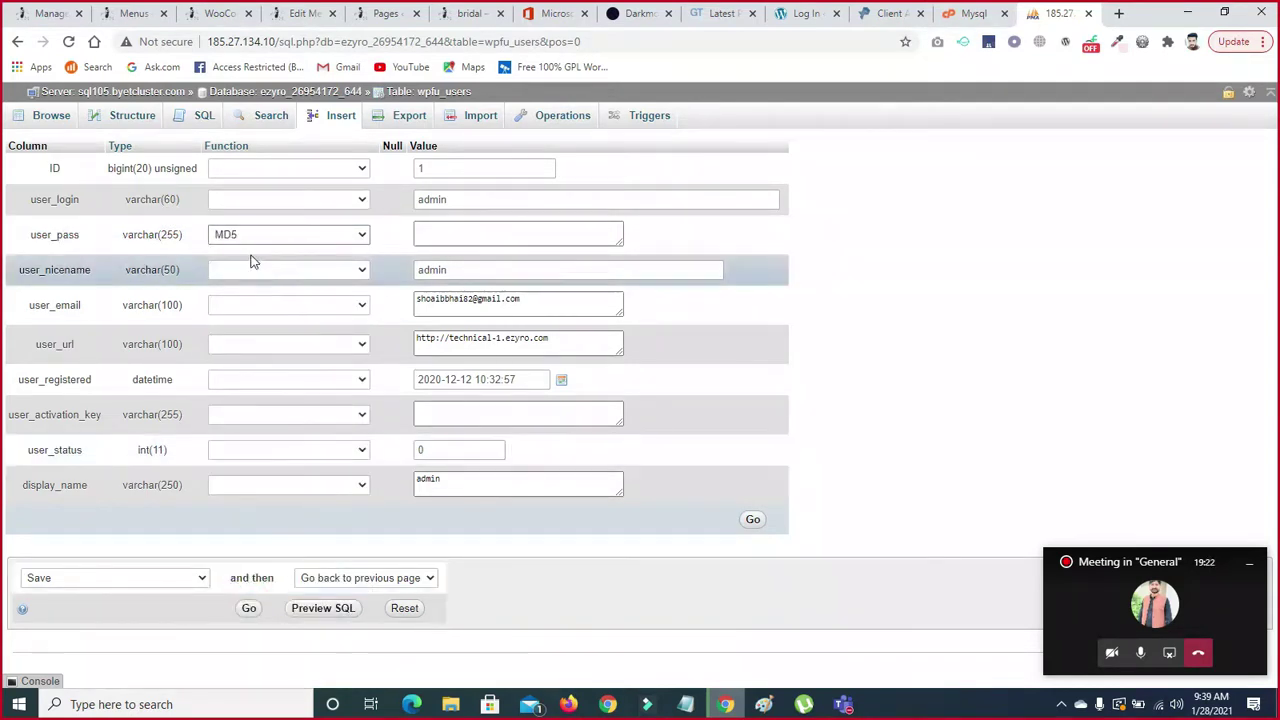
{"action": "left_click", "coordinate": [436, 232]}
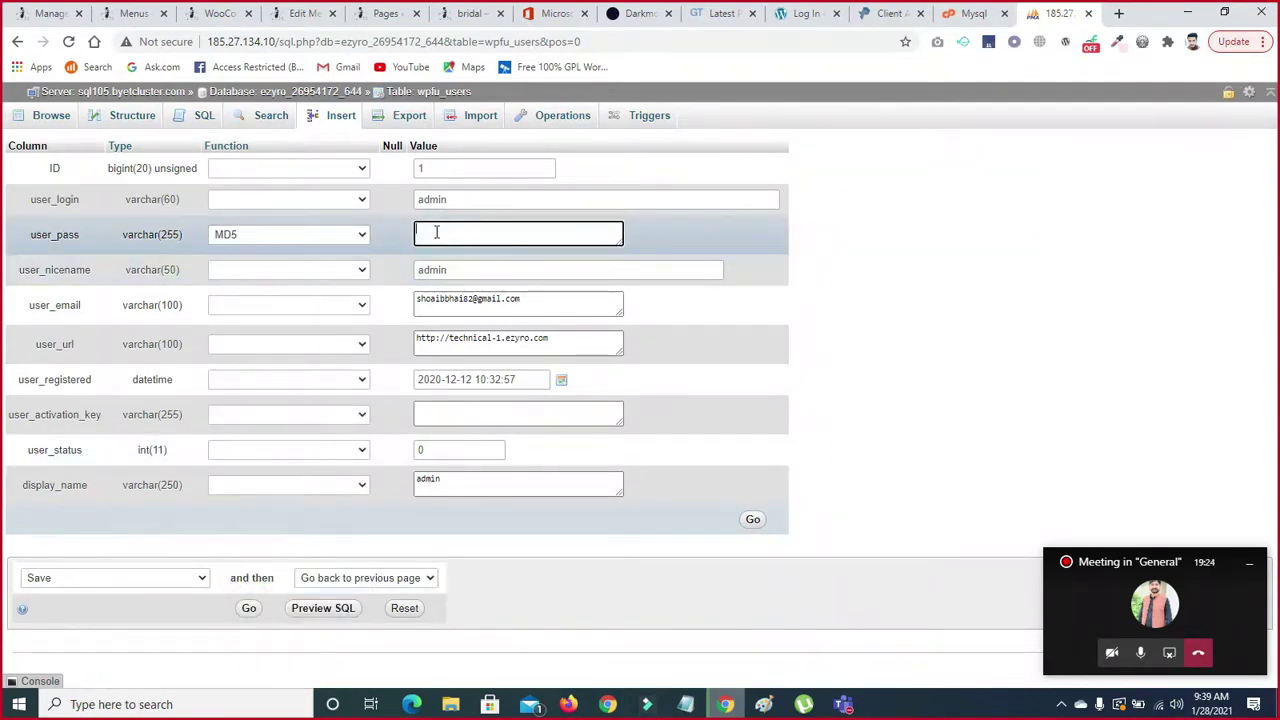
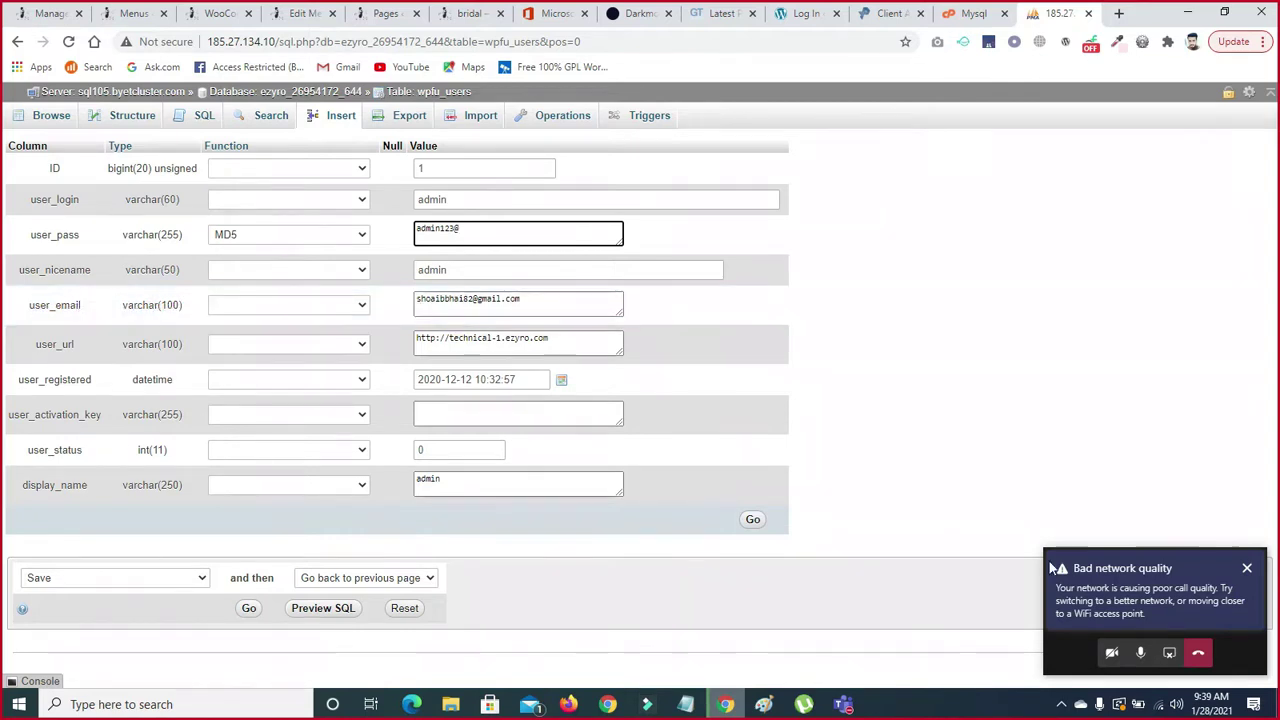
- Submit the edited wpfu_users admin row with Go, storing the MD5-hashed user_pass
{"action": "left_click", "coordinate": [752, 521]}
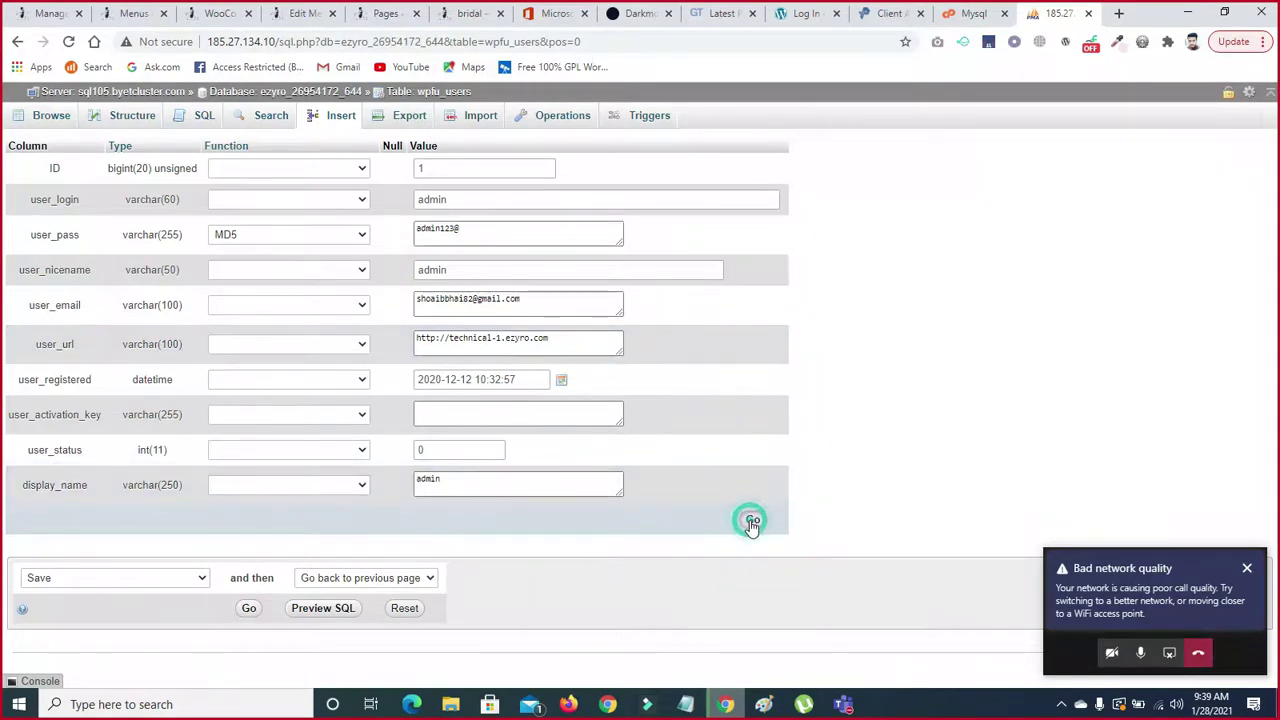
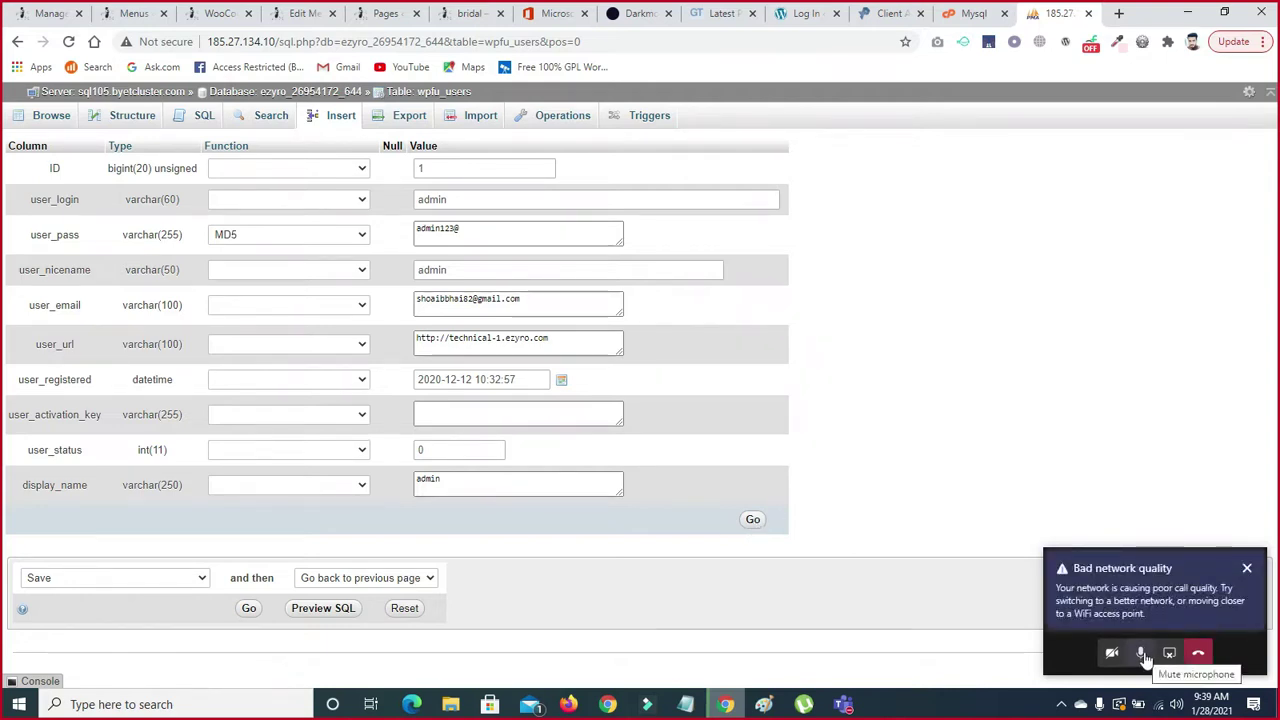
- Check the Wi-Fi network connection, then return to the form and highlight the user_pass label
{"action": "left_click", "coordinate": [1158, 704]}
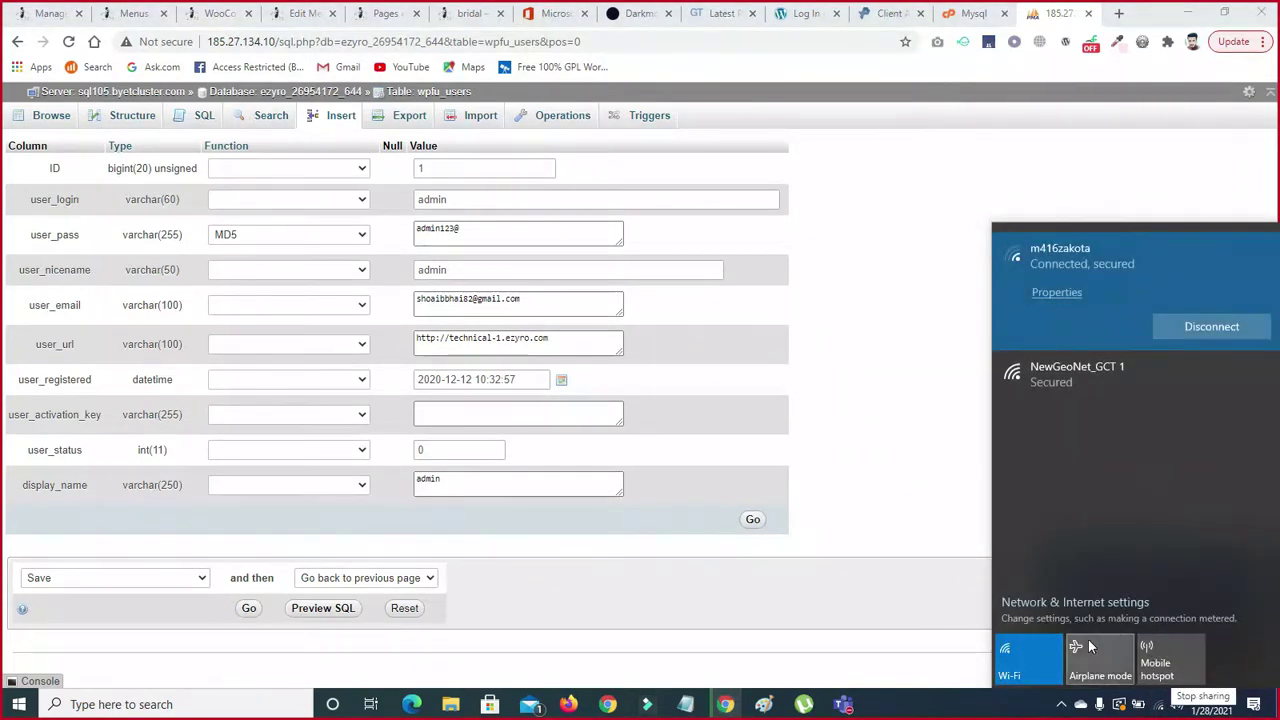
{"action": "left_click", "coordinate": [980, 543]}
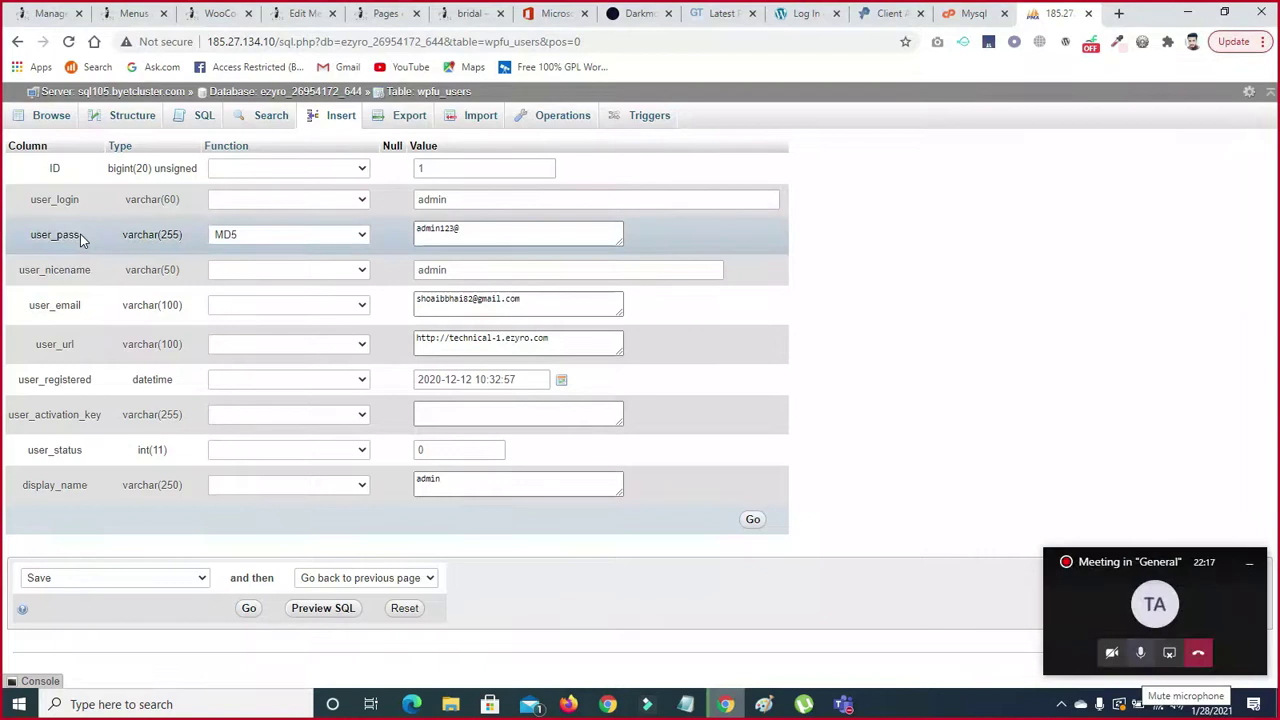
{"action": "left_click_drag", "start_coordinate": [31, 237], "coordinate": [79, 237]}
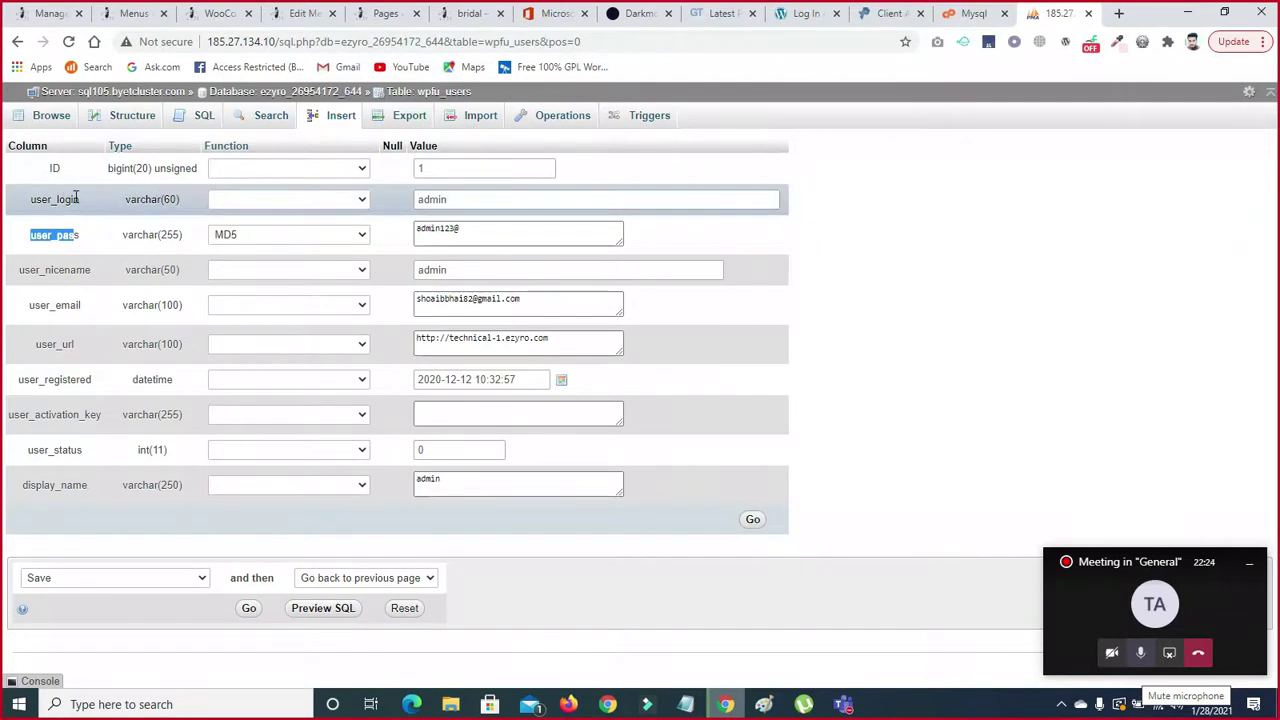
- Change the user_login value from 'admin' to 'root'
{"action": "left_click", "coordinate": [464, 204]}
{"action": "key", "text": "BackSpace"}
{"action": "key", "text": "BackSpace"}
{"action": "key", "text": "BackSpace"}
{"action": "key", "text": "BackSpace"}
{"action": "key", "text": "BackSpace"}
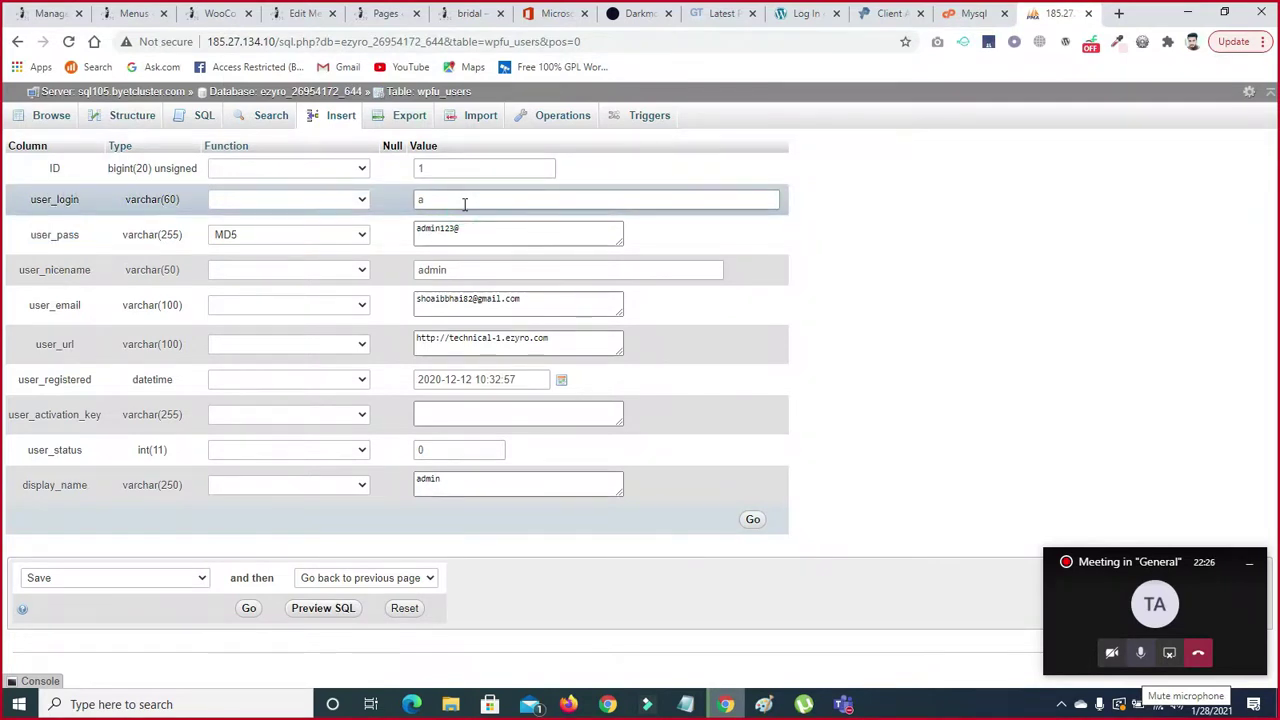
{"action": "type", "text": "root"}
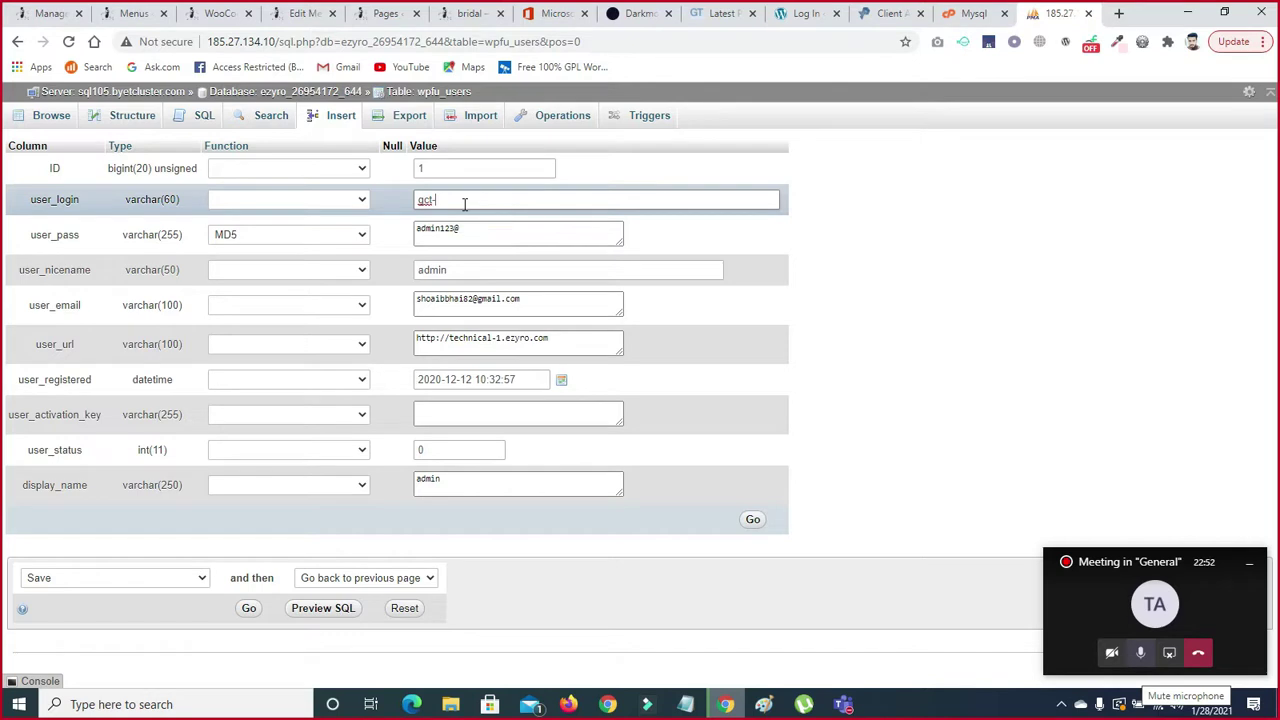
- Erase the old user_login value and start retyping it as 'adm'
{"action": "key", "text": "BackSpace"}
{"action": "key", "text": "BackSpace"}
{"action": "key", "text": "BackSpace"}
{"action": "key", "text": "BackSpace"}
{"action": "key", "text": "BackSpace"}
{"action": "key", "text": "BackSpace"}
{"action": "type", "text": "admin"}
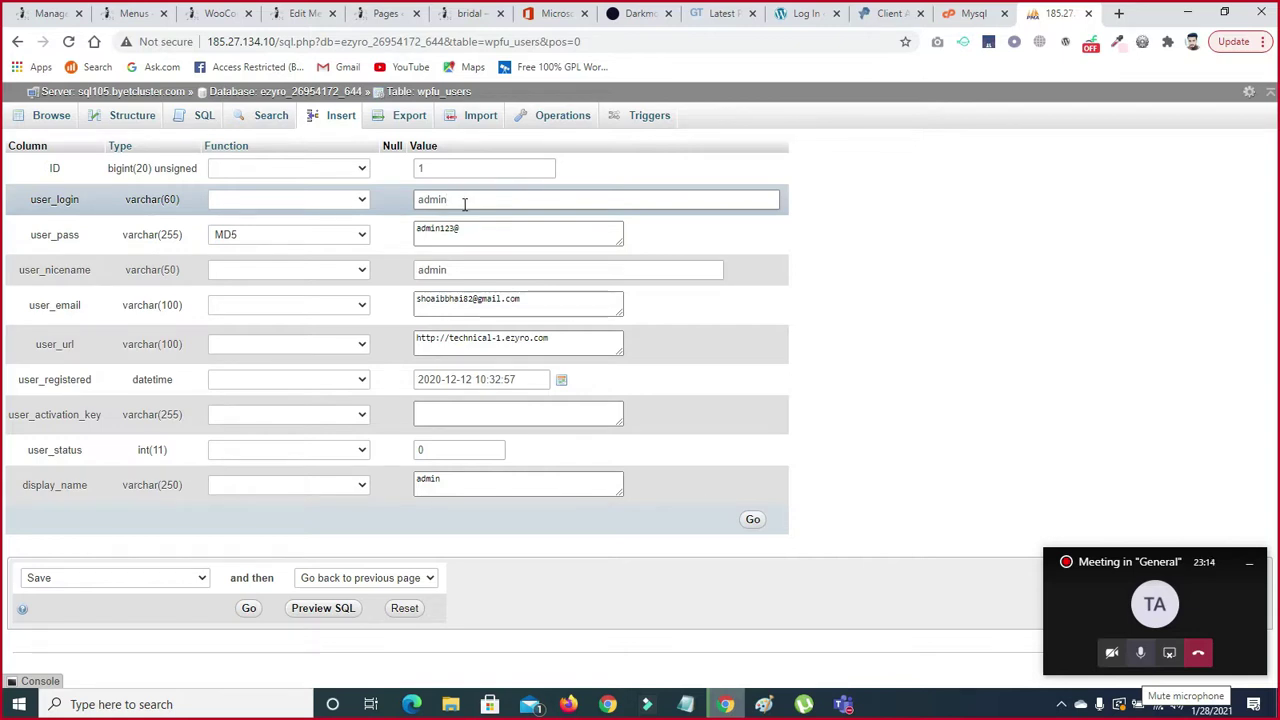
- Trim the trailing '_asd' so user_login reads 'admin', and confirm user_pass uses the MD5 function
{"action": "type", "text": "_asd"}
{"action": "key", "text": "BackSpace"}
{"action": "key", "text": "BackSpace"}
{"action": "key", "text": "BackSpace"}
{"action": "key", "text": "BackSpace"}
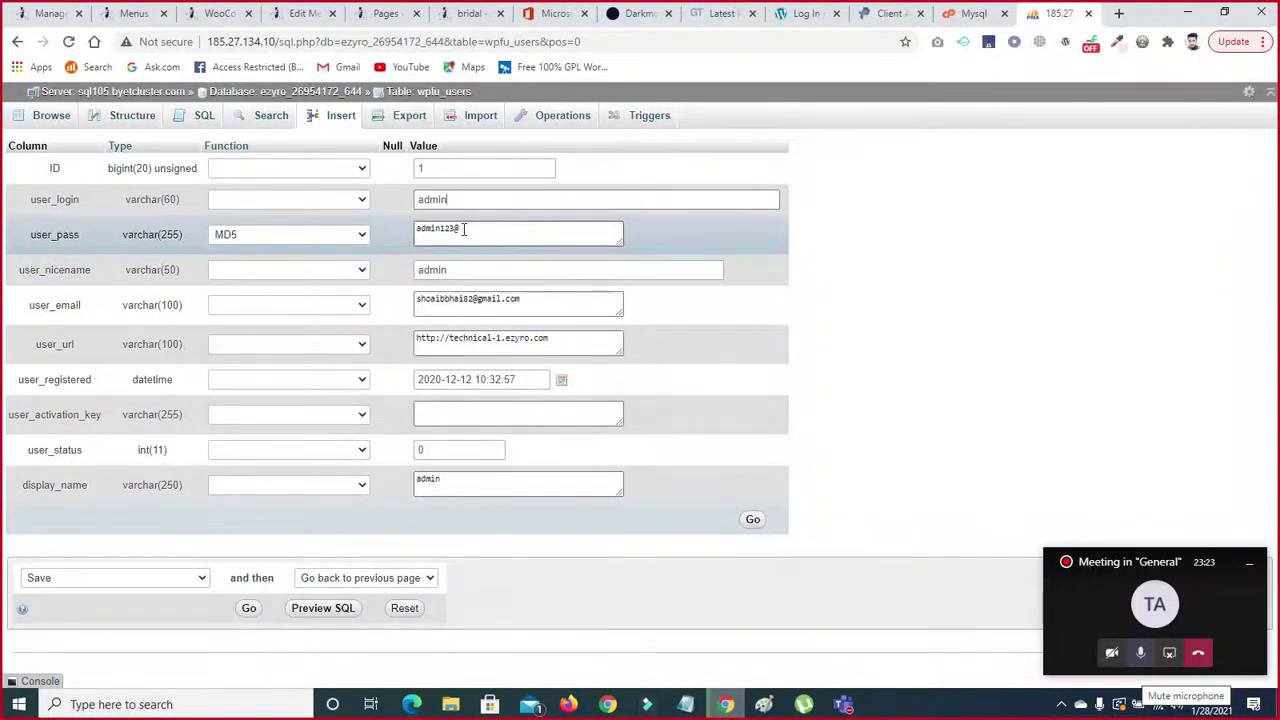
{"action": "left_click", "coordinate": [275, 236]}
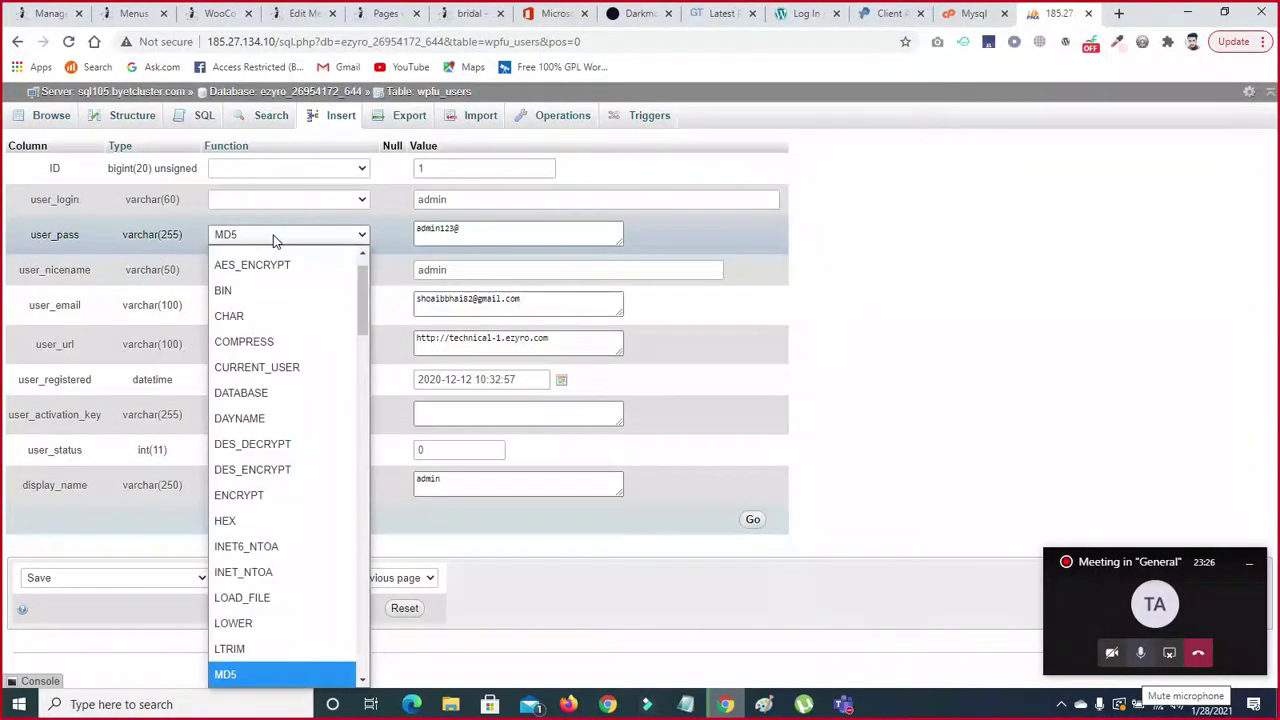
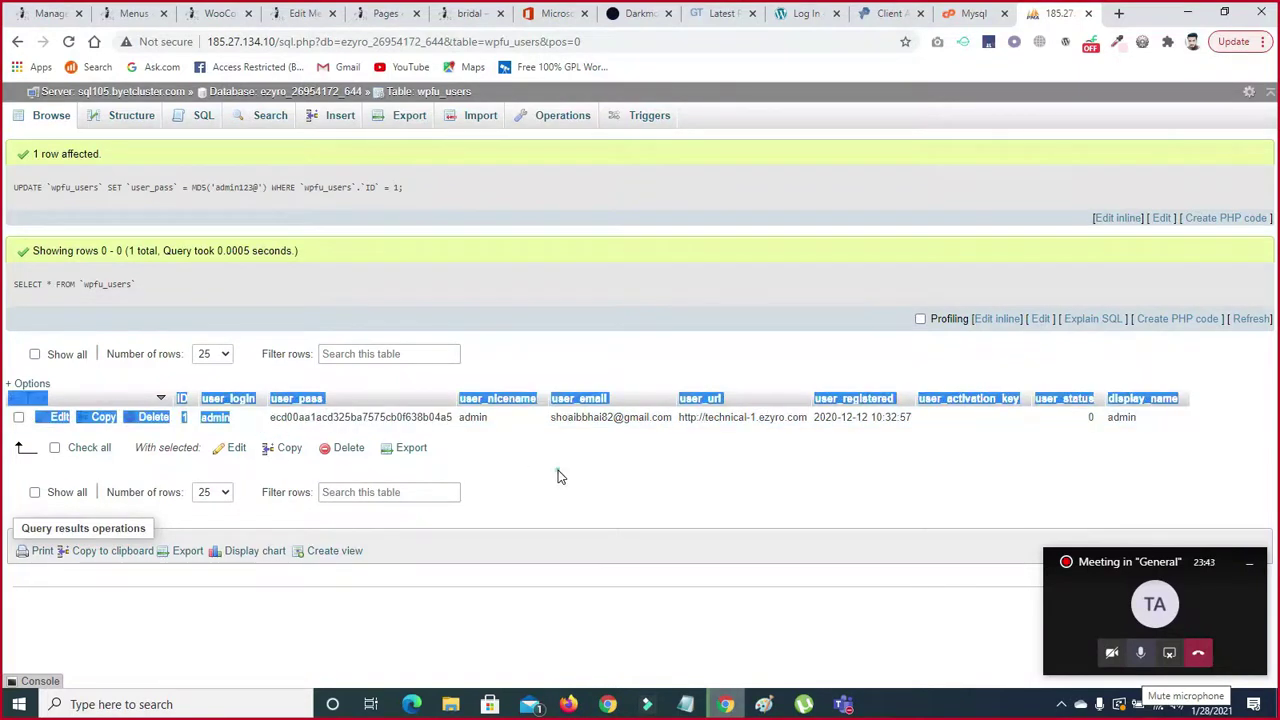
- Clear the text selection in the updated wpfu_users results table
{"action": "left_click", "coordinate": [560, 477]}
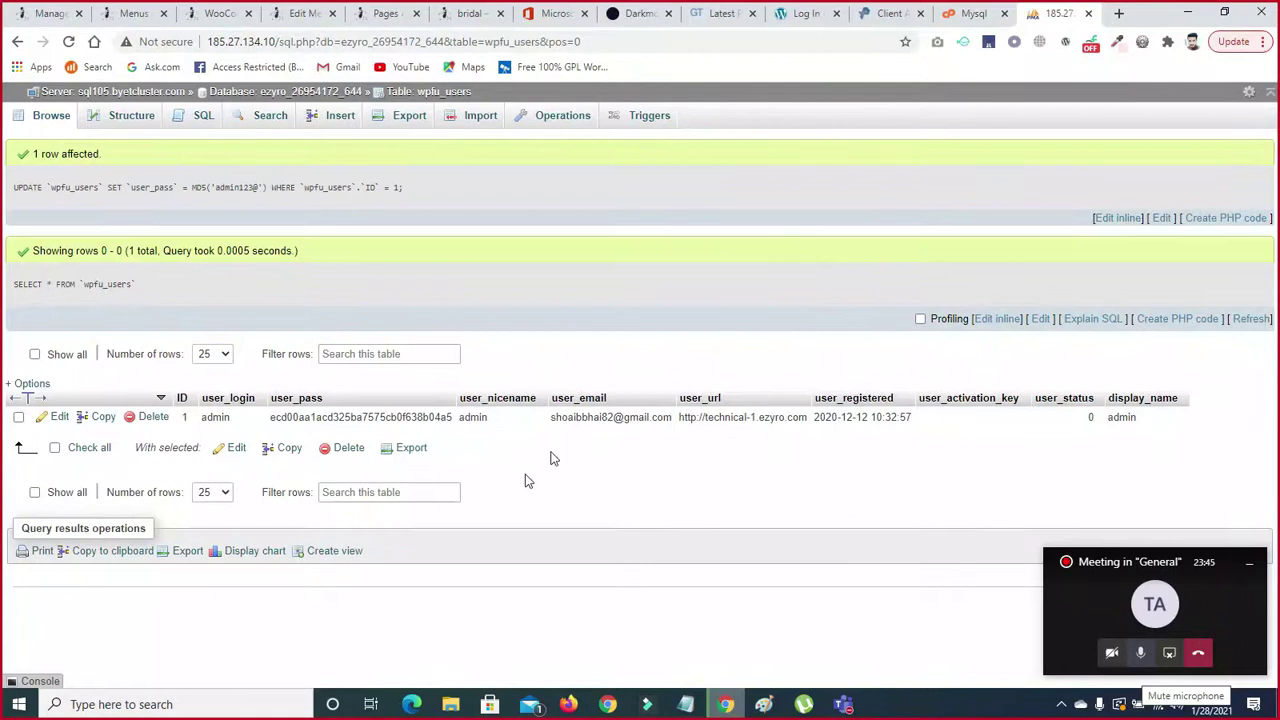
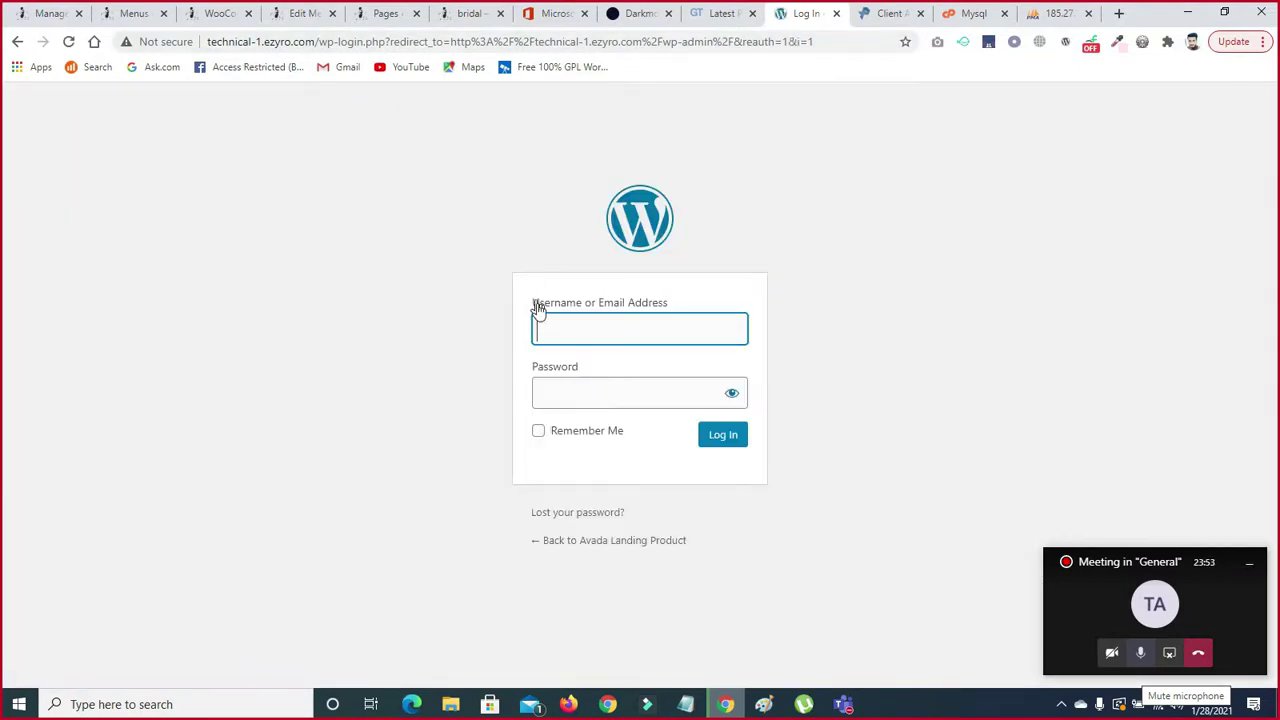
- Log in to WordPress Admin with the admin username and password, and let Chrome save the login
{"action": "left_click", "coordinate": [541, 319]}
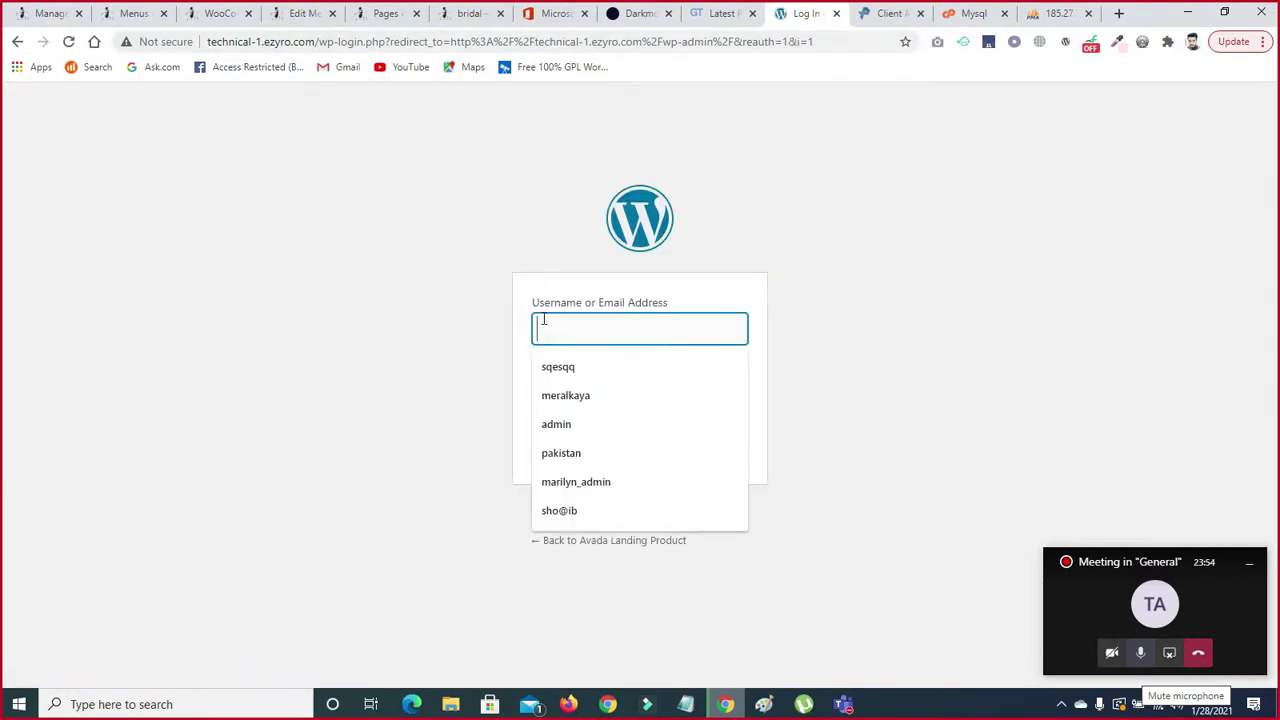
{"action": "type", "text": "admin"}
{"action": "key", "text": "Tab"}
{"action": "type", "text": "*******"}
{"action": "key", "text": "BackSpace"}
{"action": "key", "text": "BackSpace"}
{"action": "key", "text": "BackSpace"}
{"action": "key", "text": "BackSpace"}
{"action": "key", "text": "BackSpace"}
{"action": "key", "text": "BackSpace"}
{"action": "key", "text": "BackSpace"}
{"action": "type", "text": "*********"}
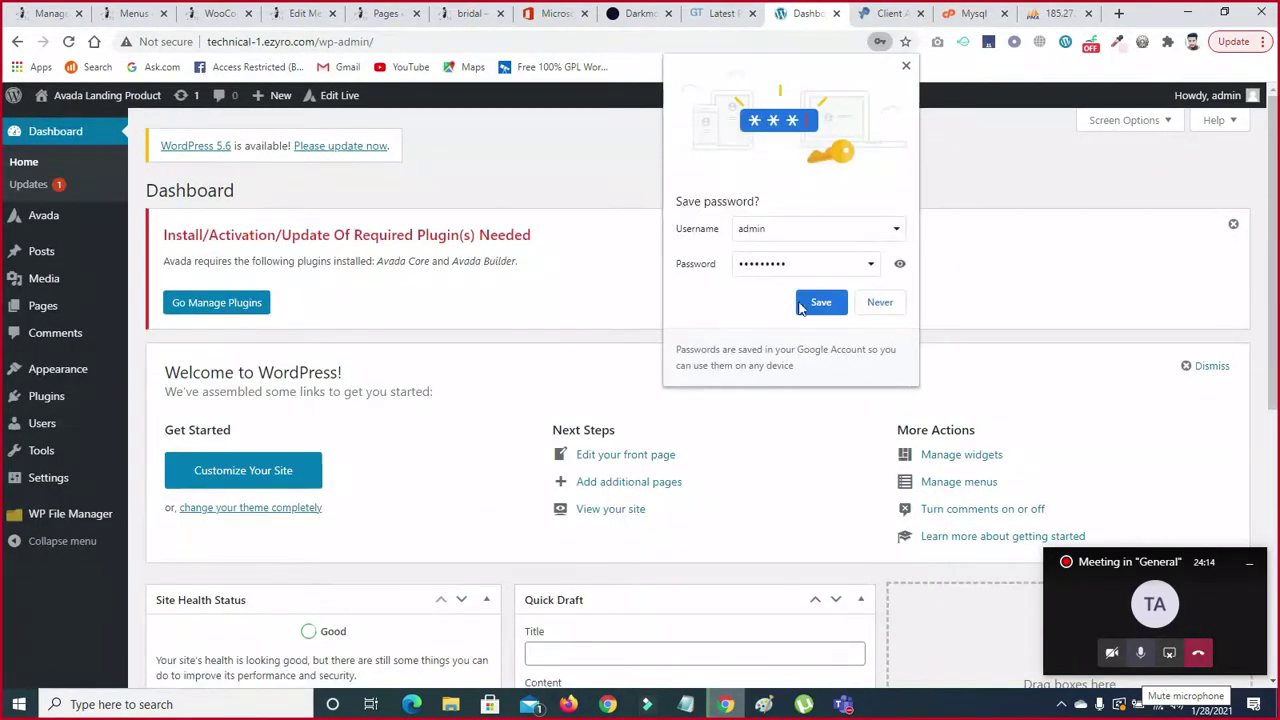
{"action": "left_click", "coordinate": [818, 304]}
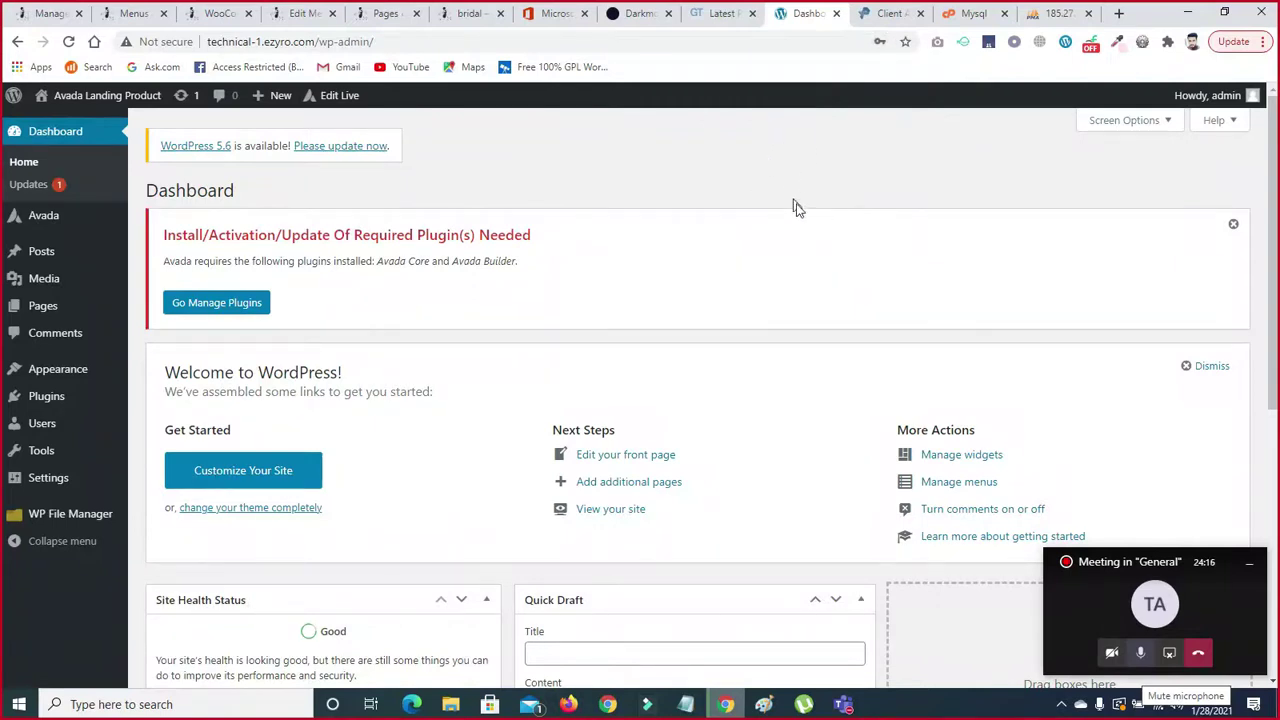
- Open the Installed Plugins list, briefly visiting Add New on the way
{"action": "mouse_move", "coordinate": [112, 427]}
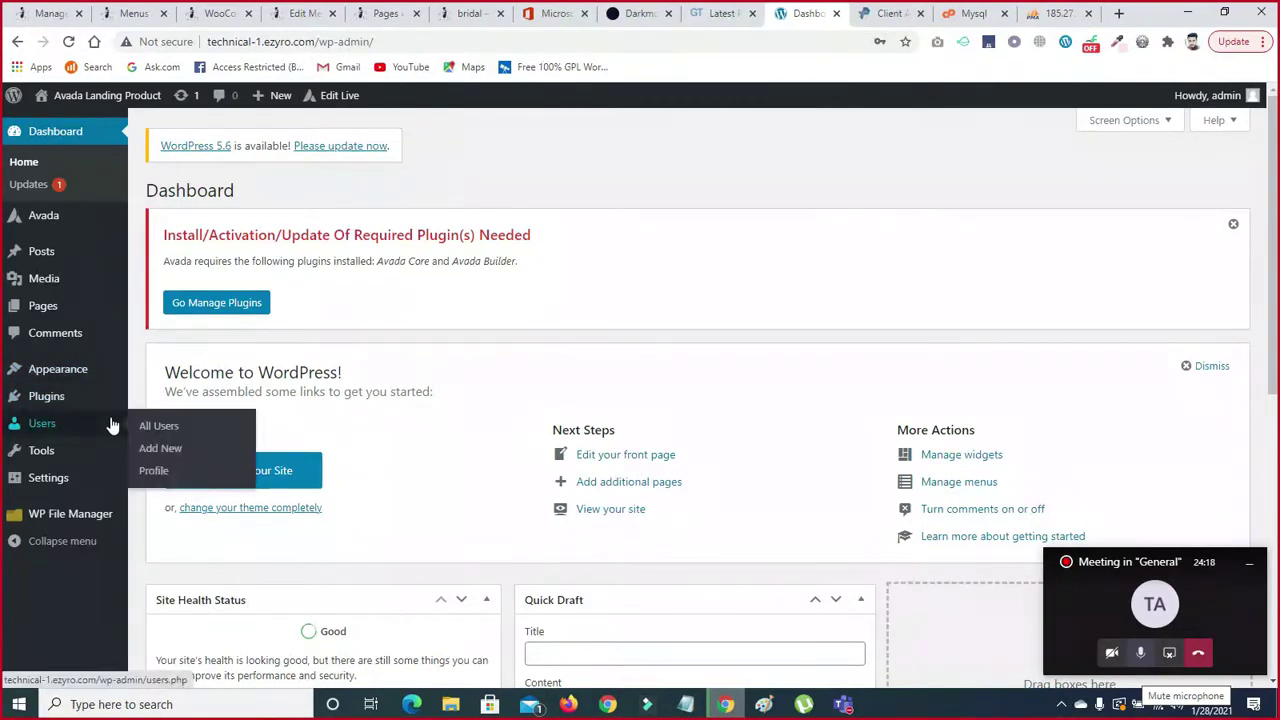
{"action": "left_click", "coordinate": [46, 396]}
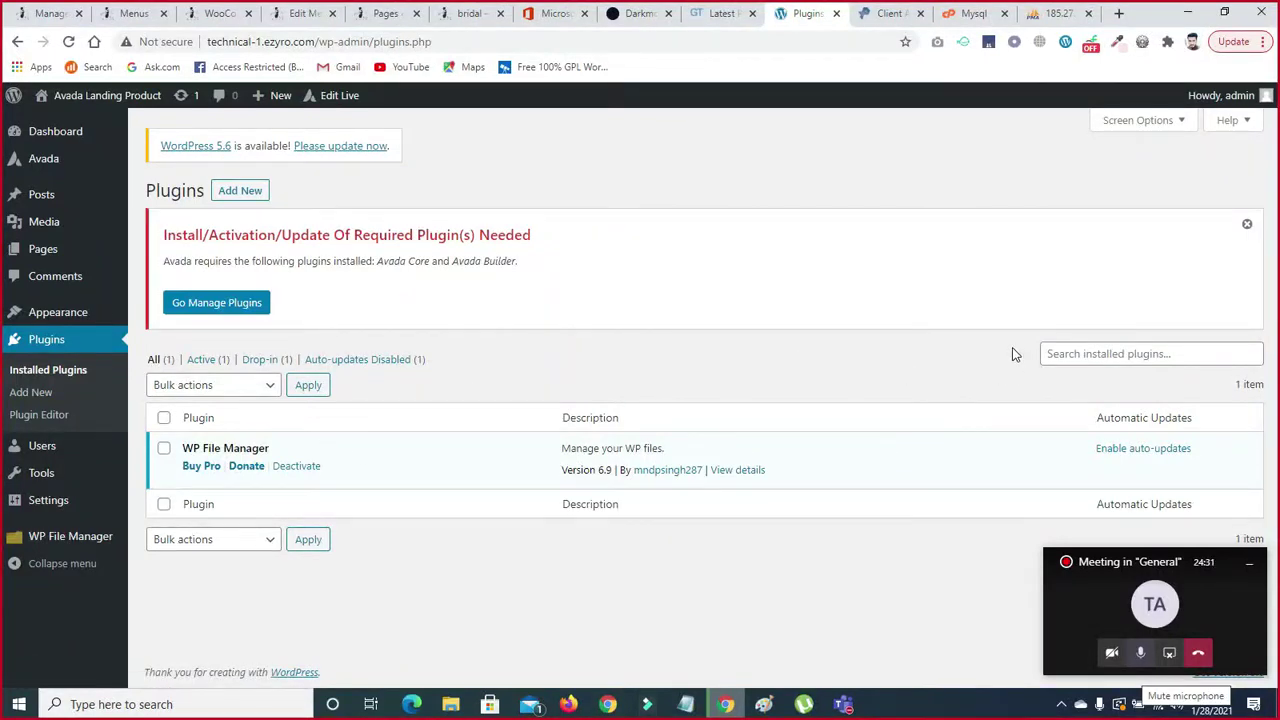
{"action": "left_click", "coordinate": [232, 190]}
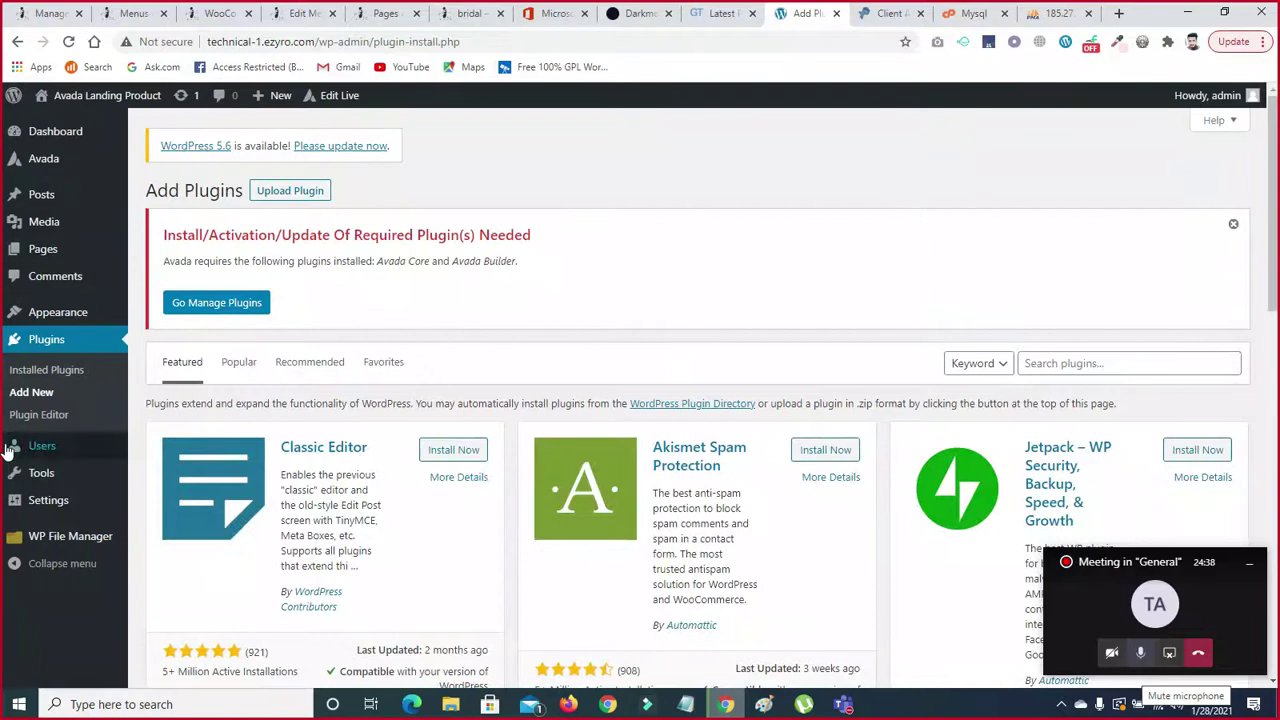
{"action": "left_click", "coordinate": [34, 345]}
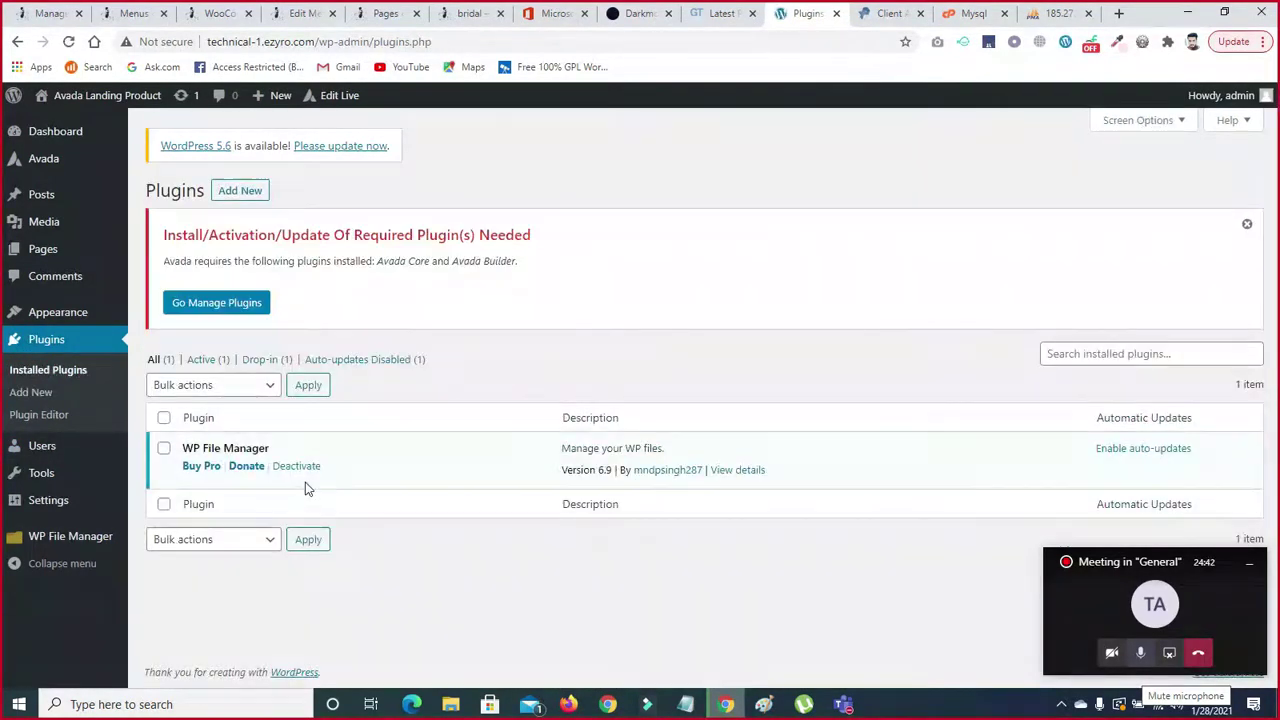
- Deactivate WP File Manager, then delete it and confirm the removal
{"action": "left_click", "coordinate": [293, 468]}
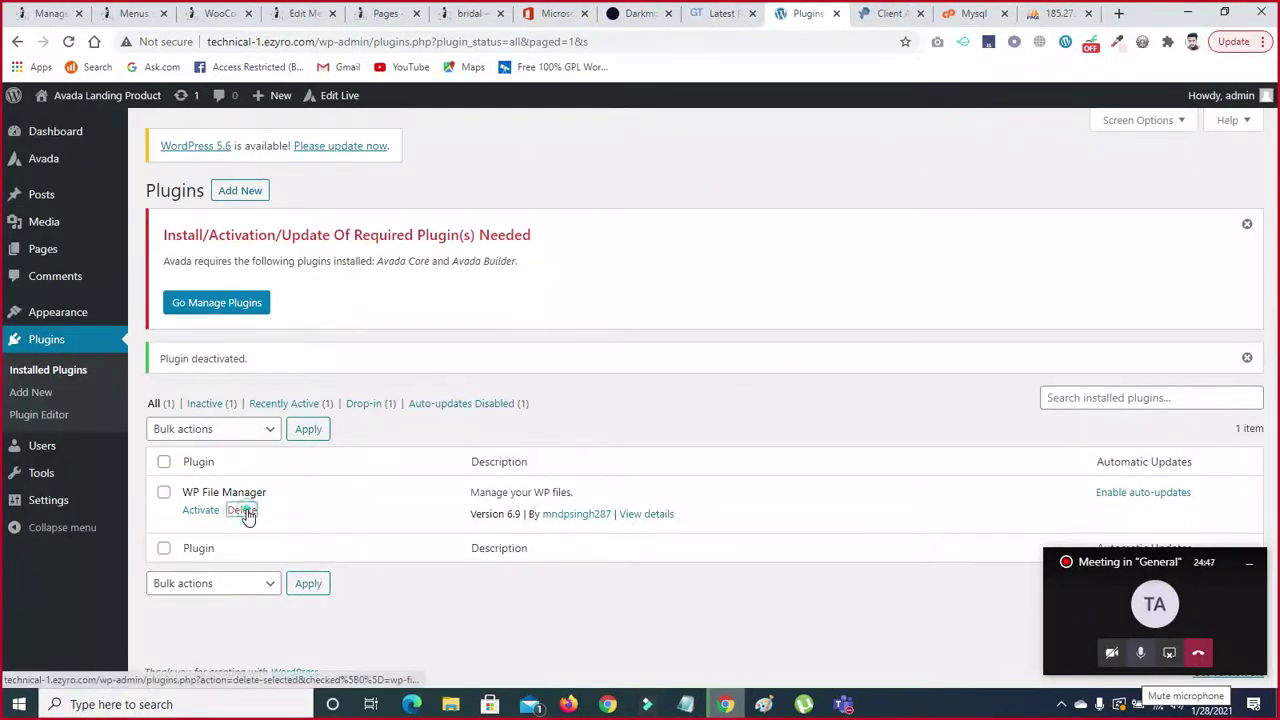
{"action": "left_click", "coordinate": [244, 511]}
{"action": "left_click", "coordinate": [712, 132]}
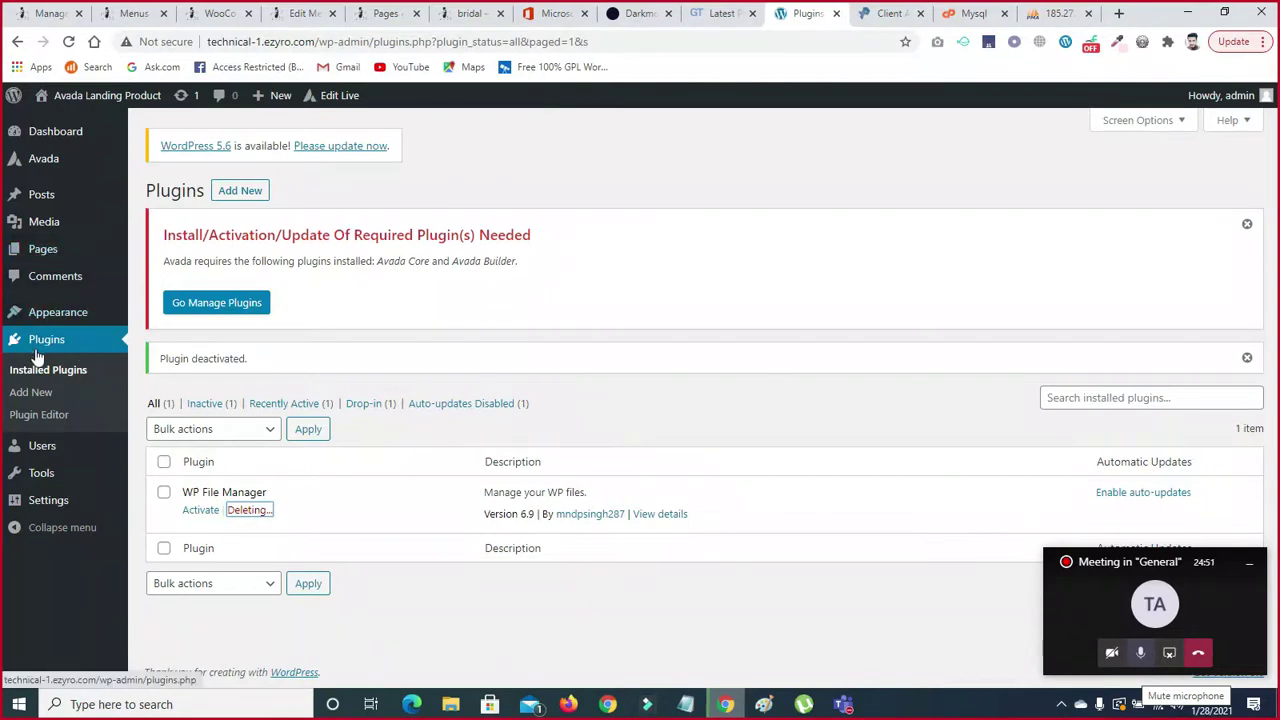
{"action": "left_click", "coordinate": [35, 168]}
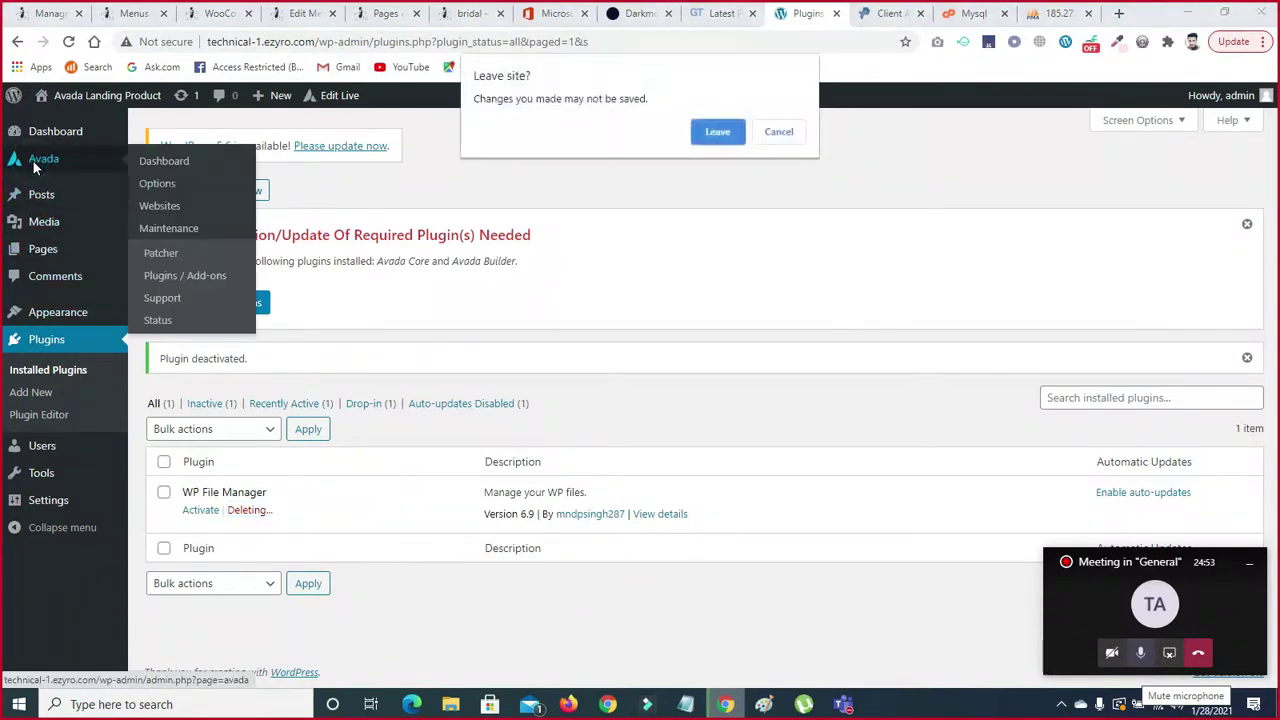
{"action": "left_click", "coordinate": [778, 132]}
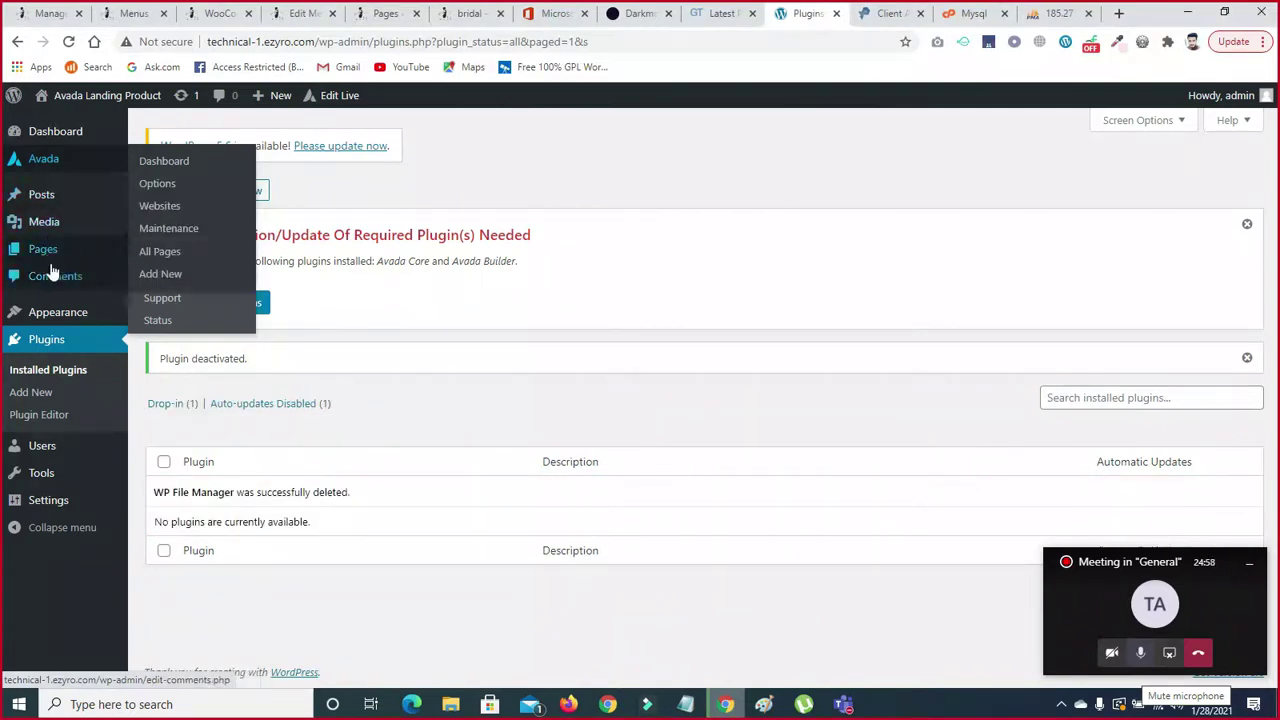
- Delete the Porto theme from Appearance > Themes and confirm the deletion
{"action": "mouse_move", "coordinate": [55, 316]}
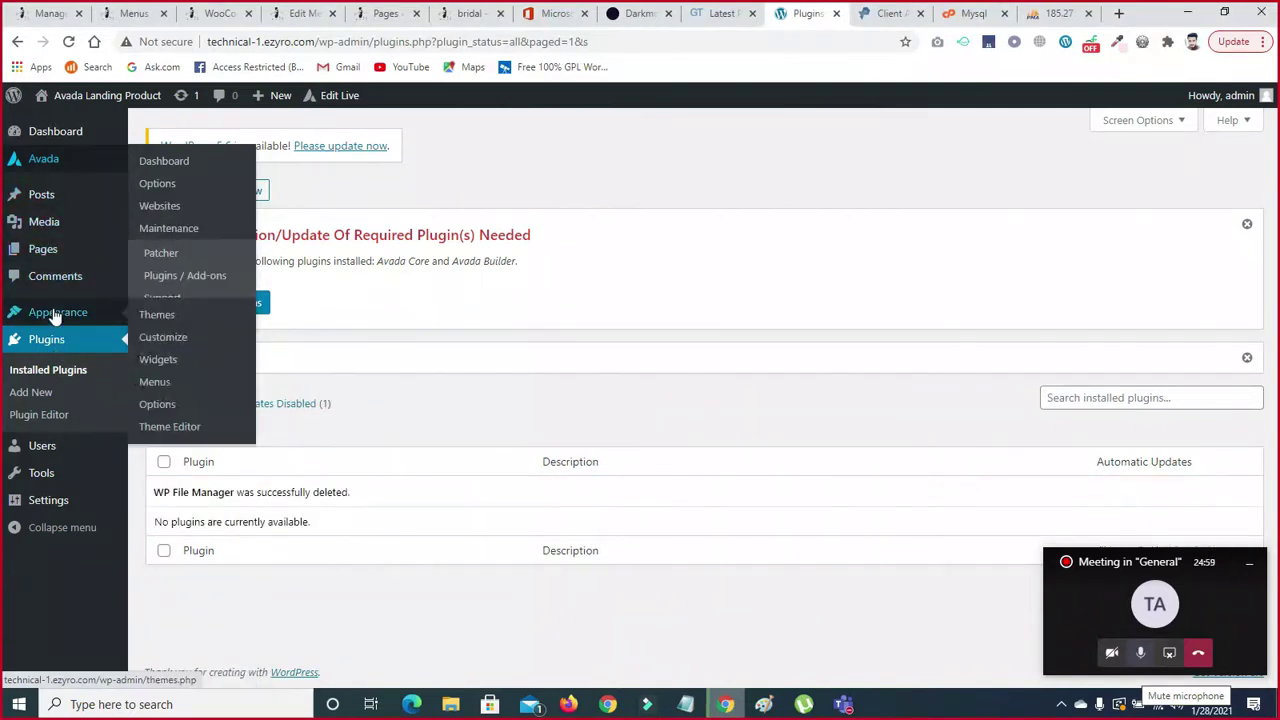
{"action": "left_click", "coordinate": [156, 318]}
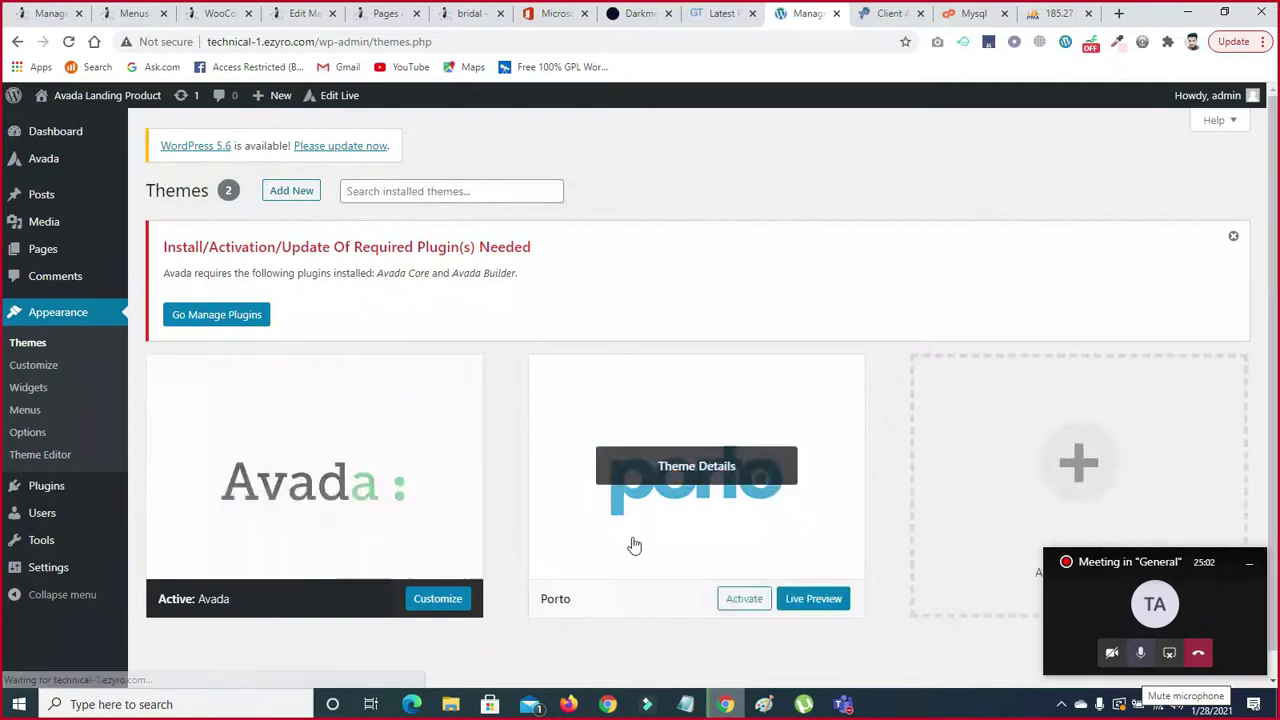
{"action": "left_click", "coordinate": [711, 537]}
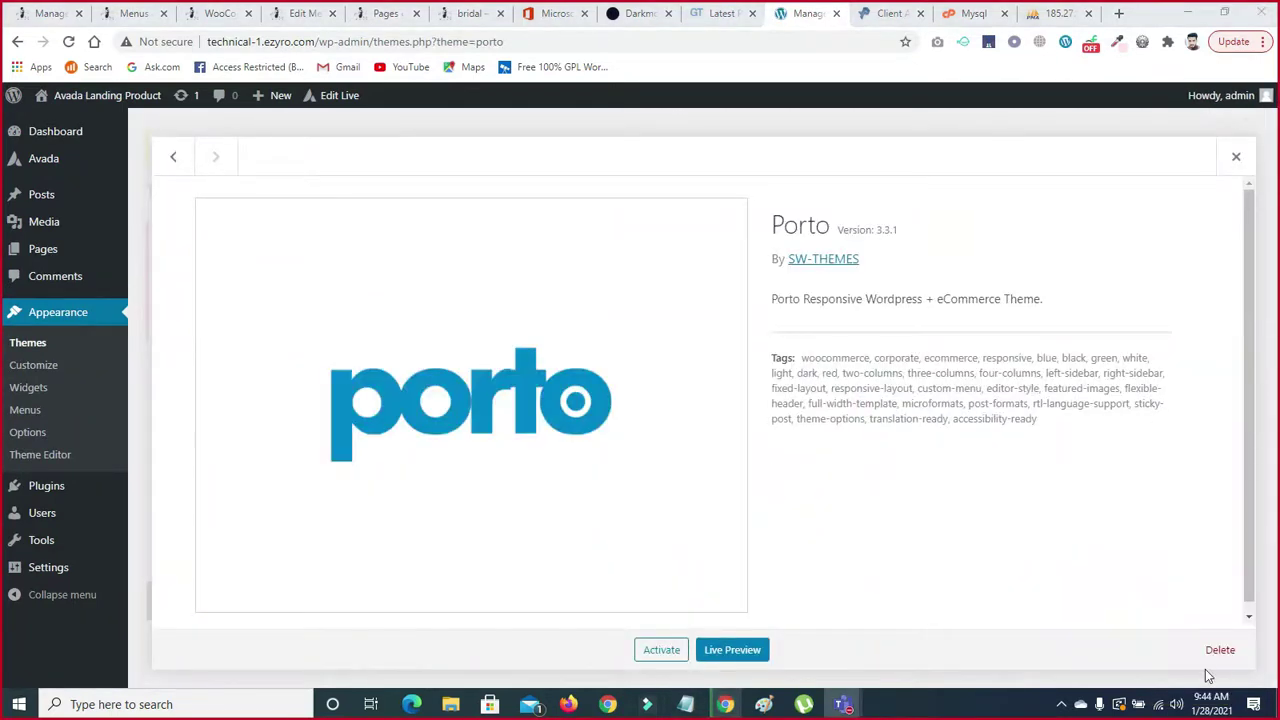
{"action": "left_click", "coordinate": [1220, 649]}
{"action": "left_click", "coordinate": [717, 163]}
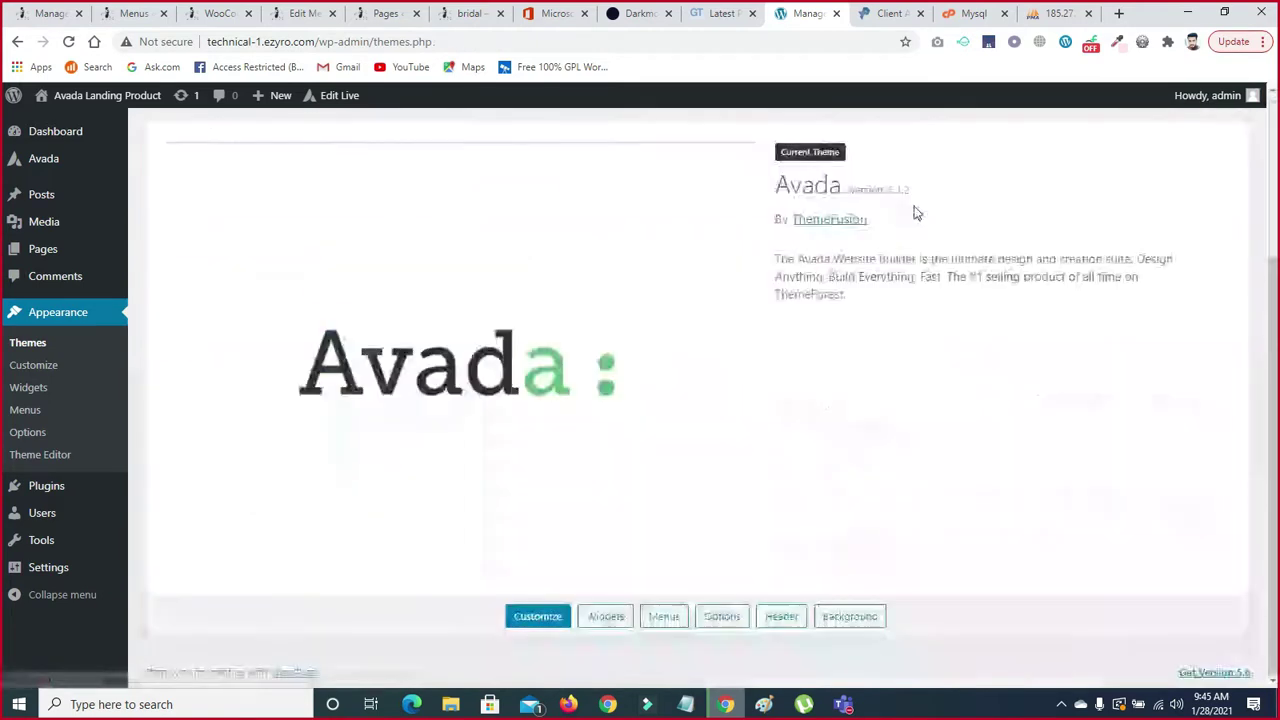
- Go to the Add Themes page to browse new themes
{"action": "left_click_drag", "start_coordinate": [1274, 298], "coordinate": [1273, 40]}
{"action": "scroll", "coordinate": [757, 133], "scroll_direction": "down", "scroll_amount": 1}
{"action": "left_click", "coordinate": [290, 128]}
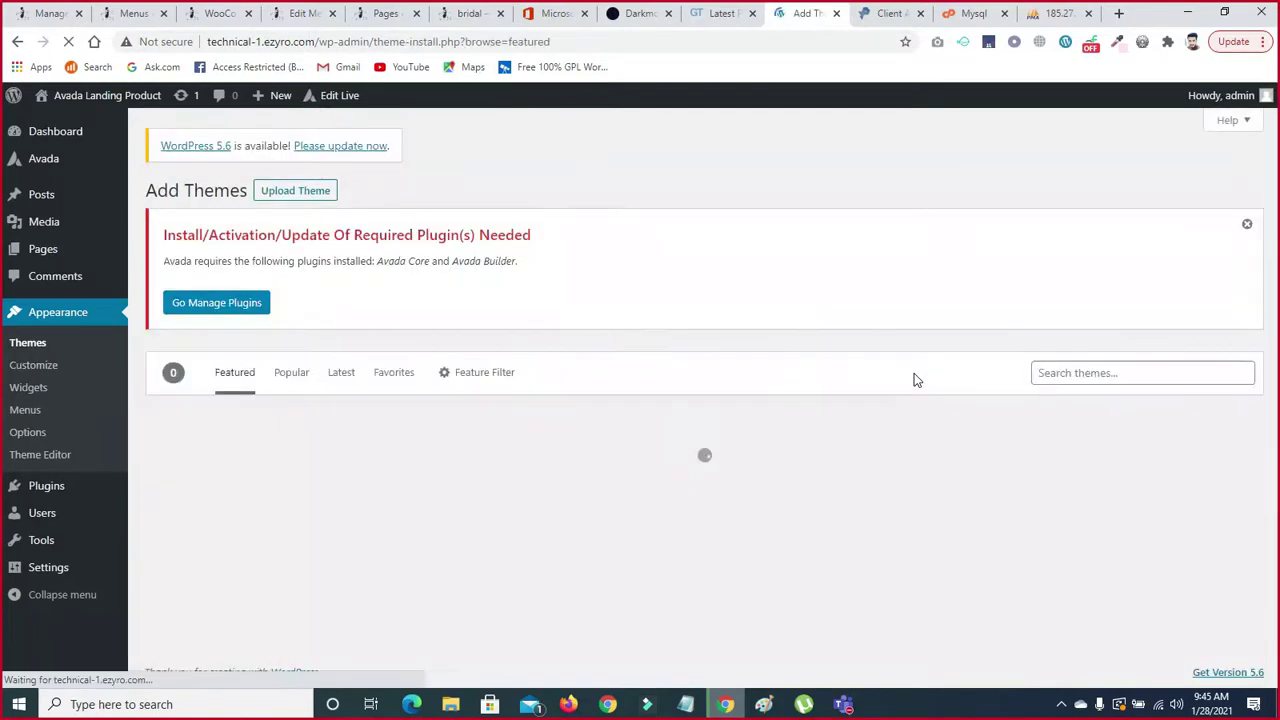
- Install Twenty Twenty-One from Add Themes, activate it, and return to the Dashboard
{"action": "scroll", "coordinate": [1270, 205], "scroll_direction": "down", "scroll_amount": 2}
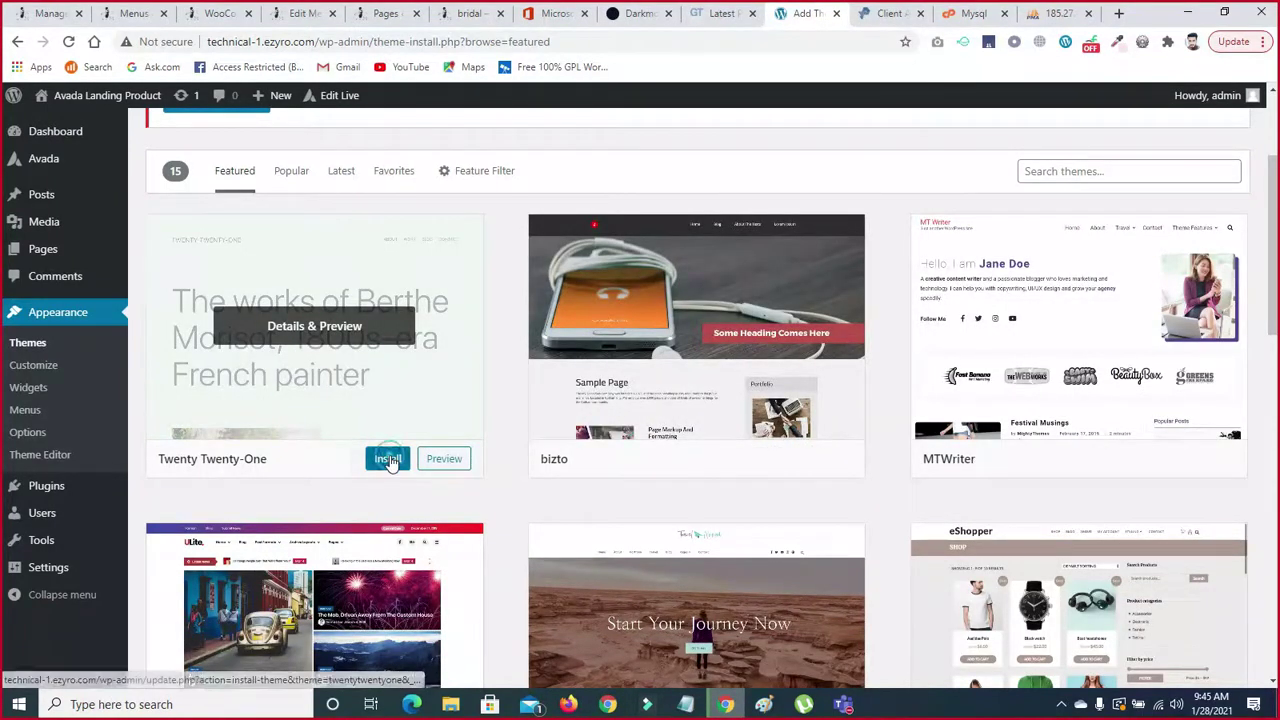
{"action": "left_click", "coordinate": [391, 457]}
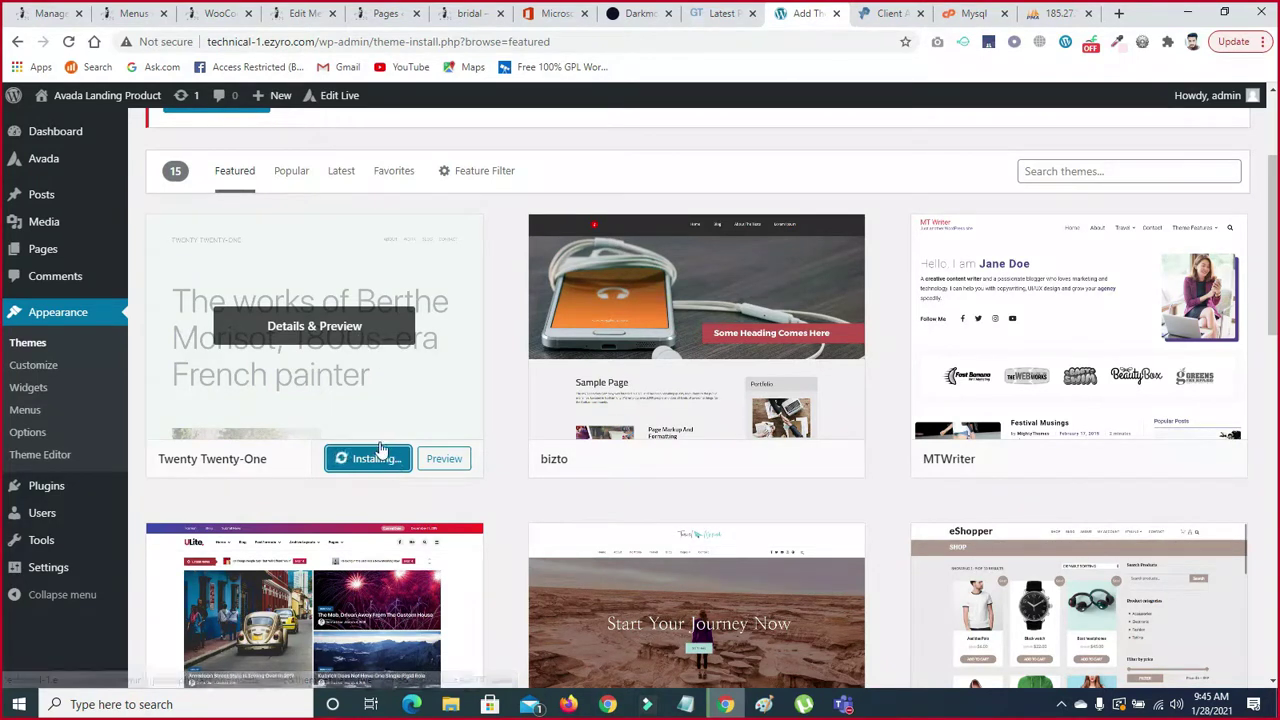
{"action": "left_click", "coordinate": [378, 458]}
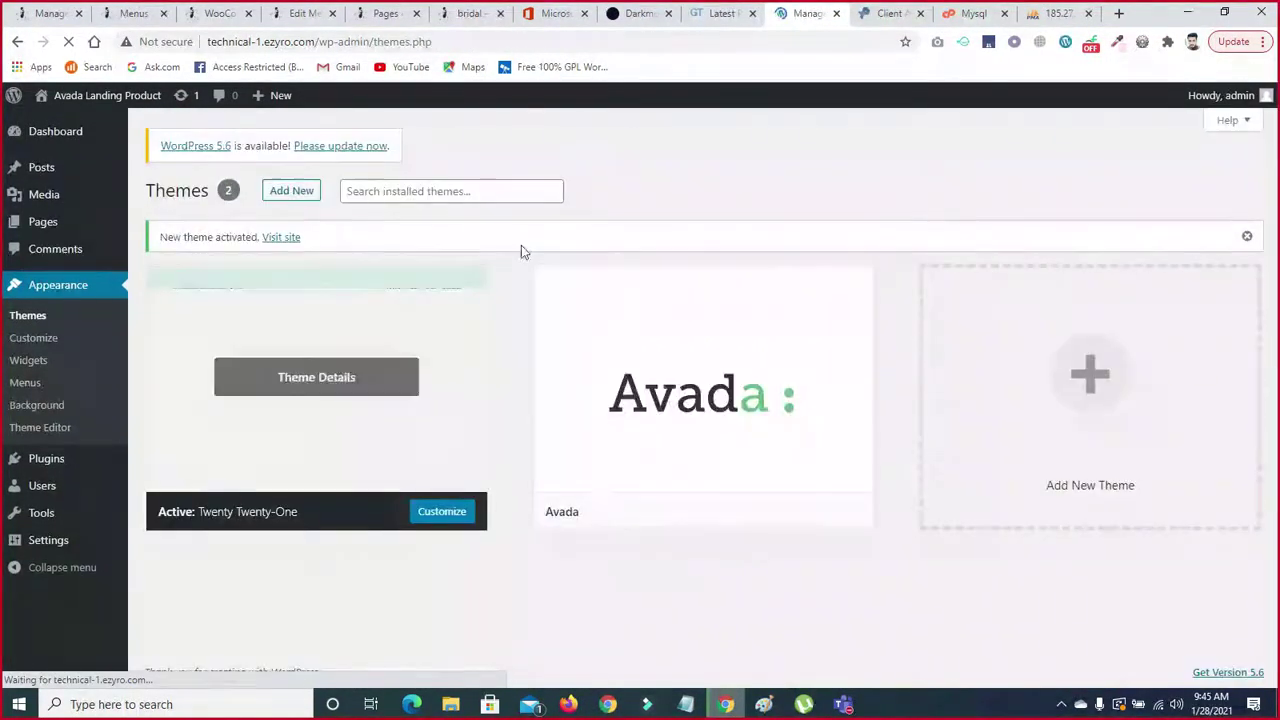
{"action": "left_click", "coordinate": [43, 138]}
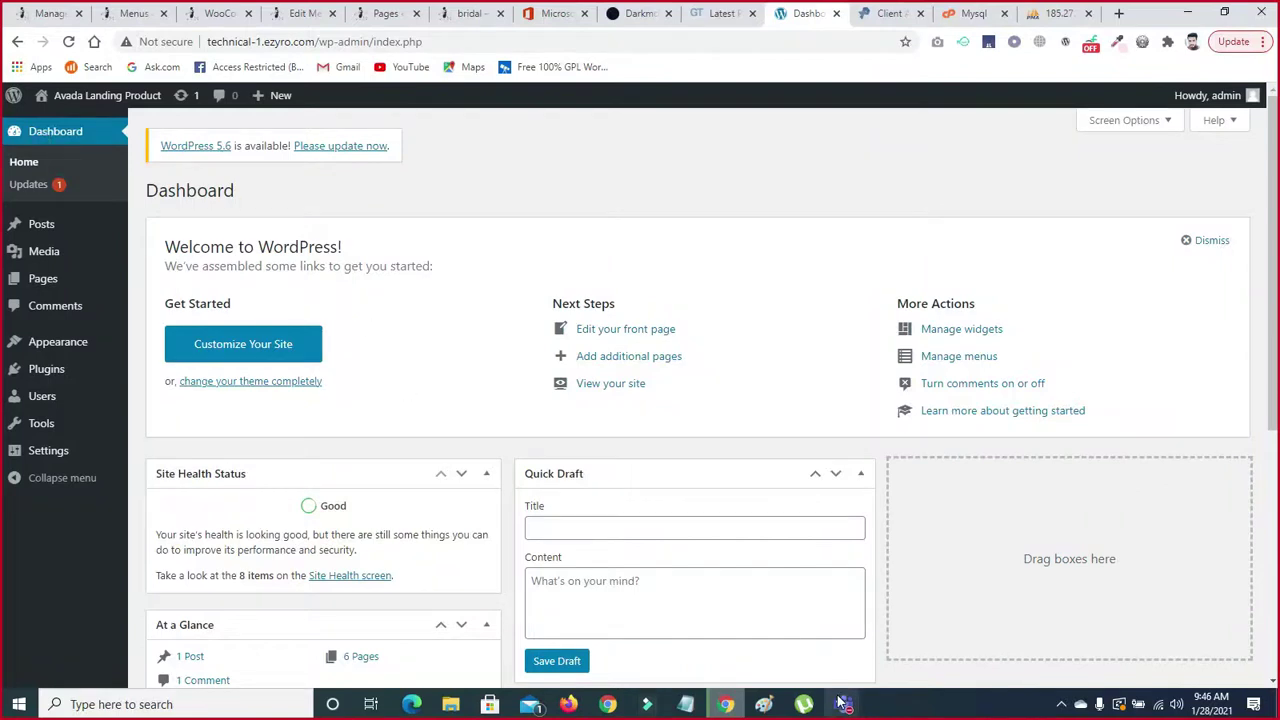
- Minimize the meeting window that came to the front
{"action": "mouse_move", "coordinate": [843, 704]}
{"action": "left_click", "coordinate": [876, 646]}
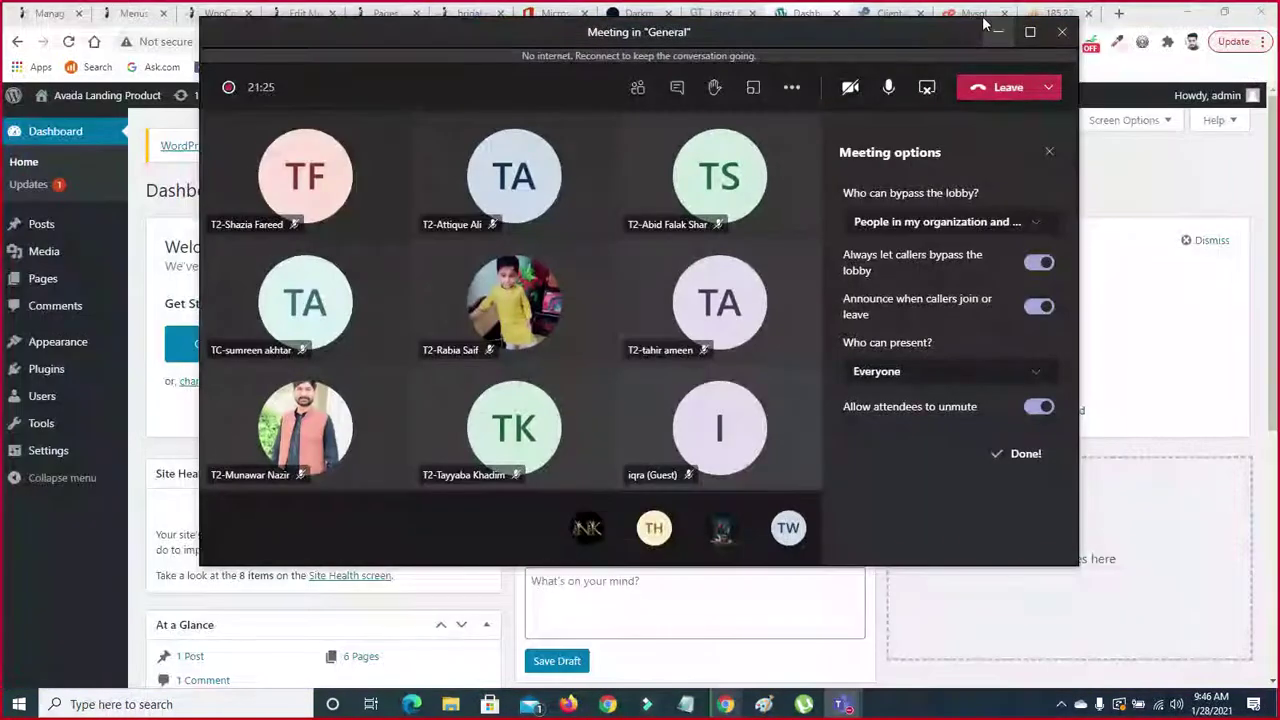
{"action": "left_click", "coordinate": [998, 31]}
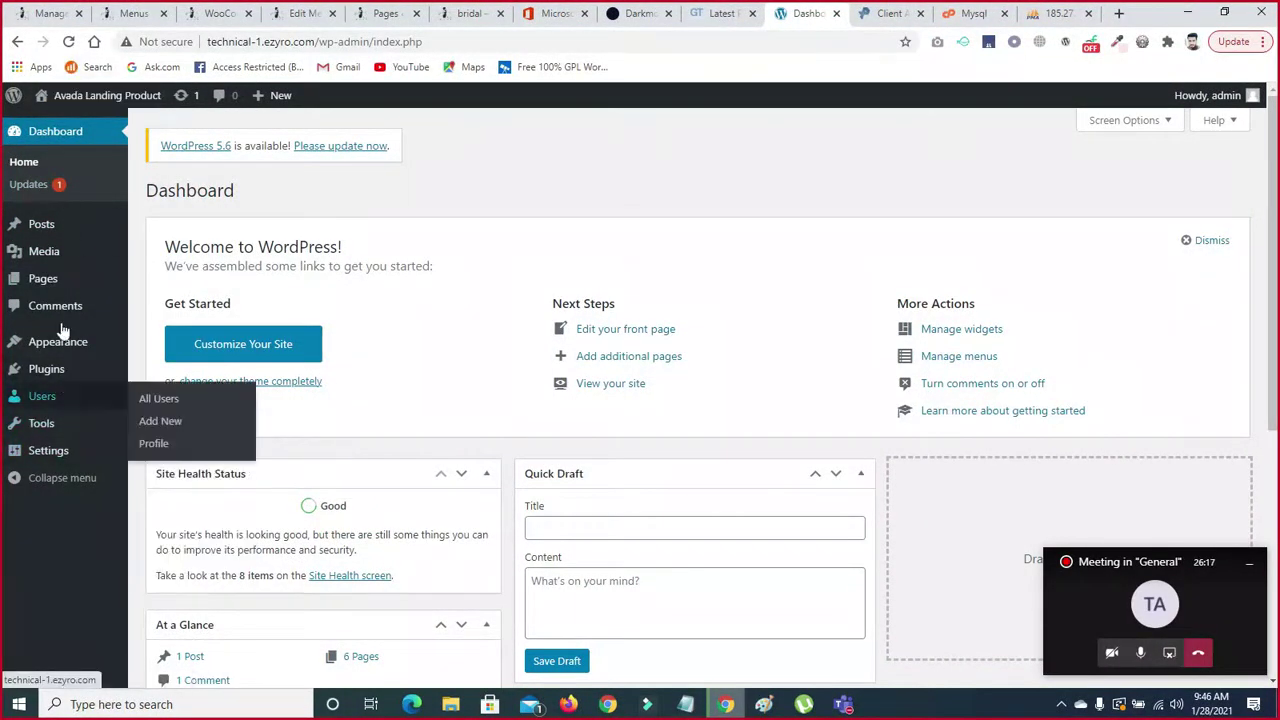
- Reload the Dashboard, dismiss the Welcome to WordPress panel, and start moving Events and News
{"action": "mouse_move", "coordinate": [72, 420]}
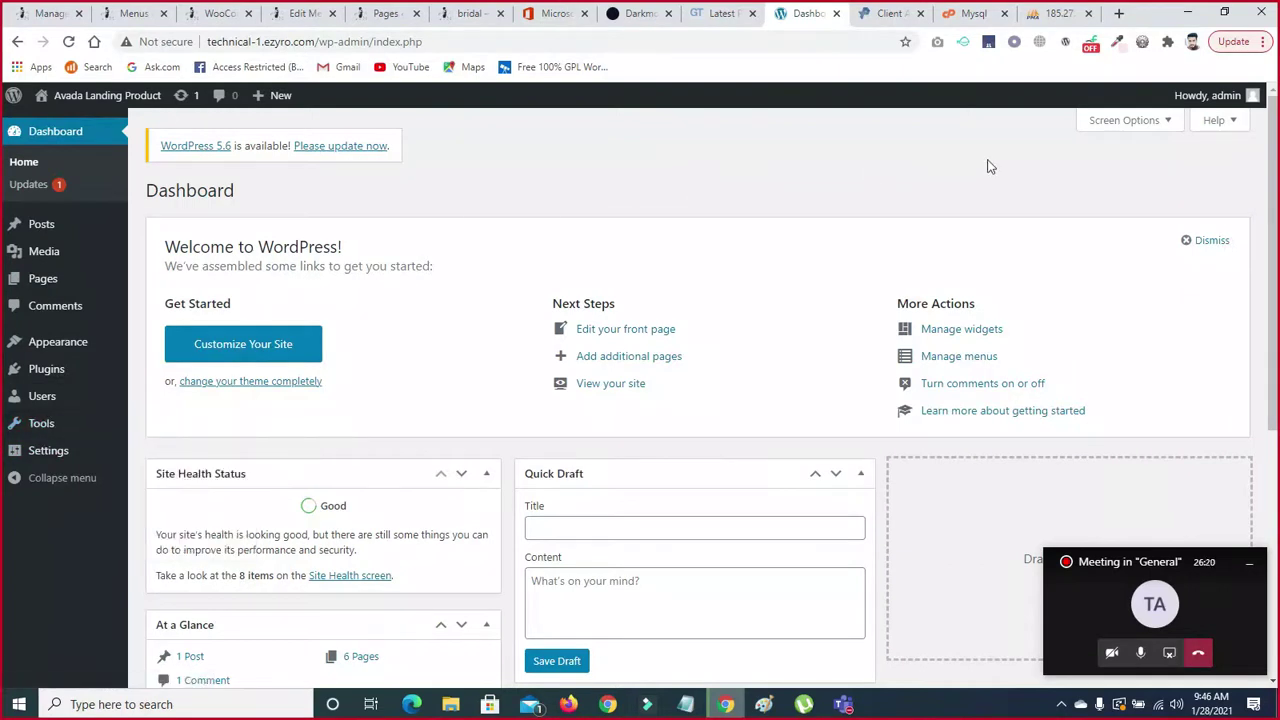
{"action": "mouse_move", "coordinate": [1218, 97]}
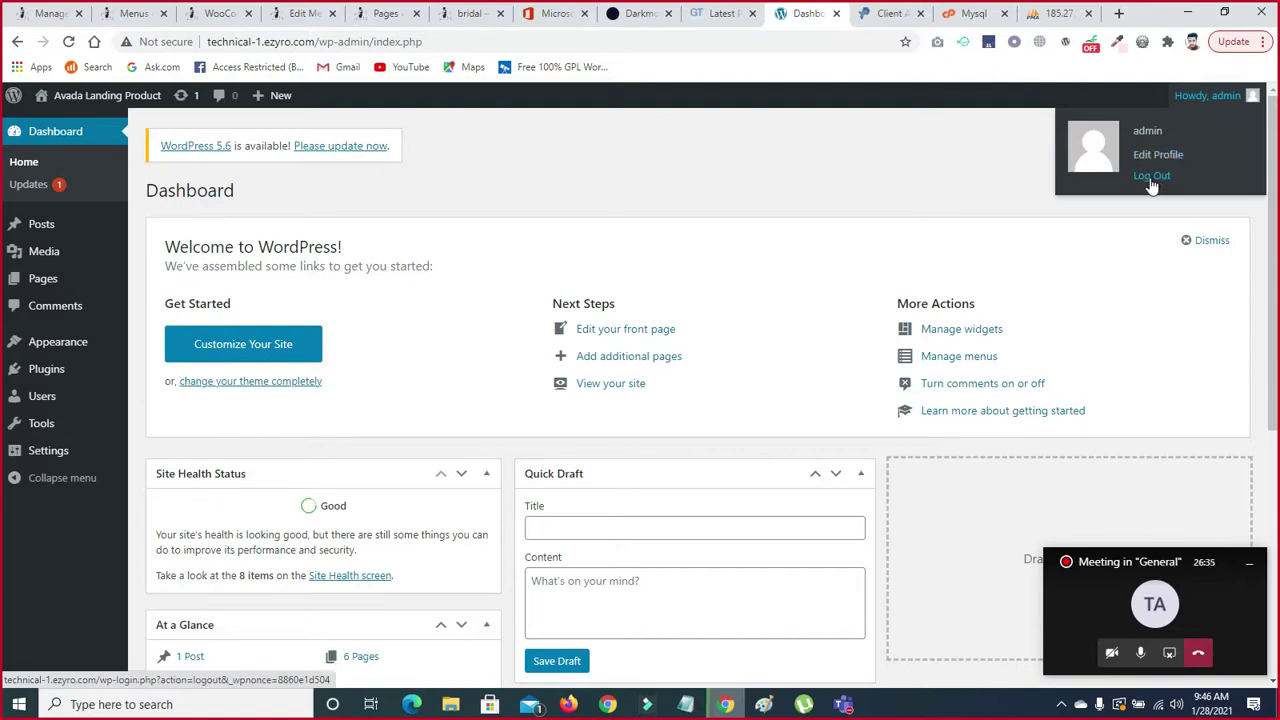
{"action": "left_click", "coordinate": [55, 133]}
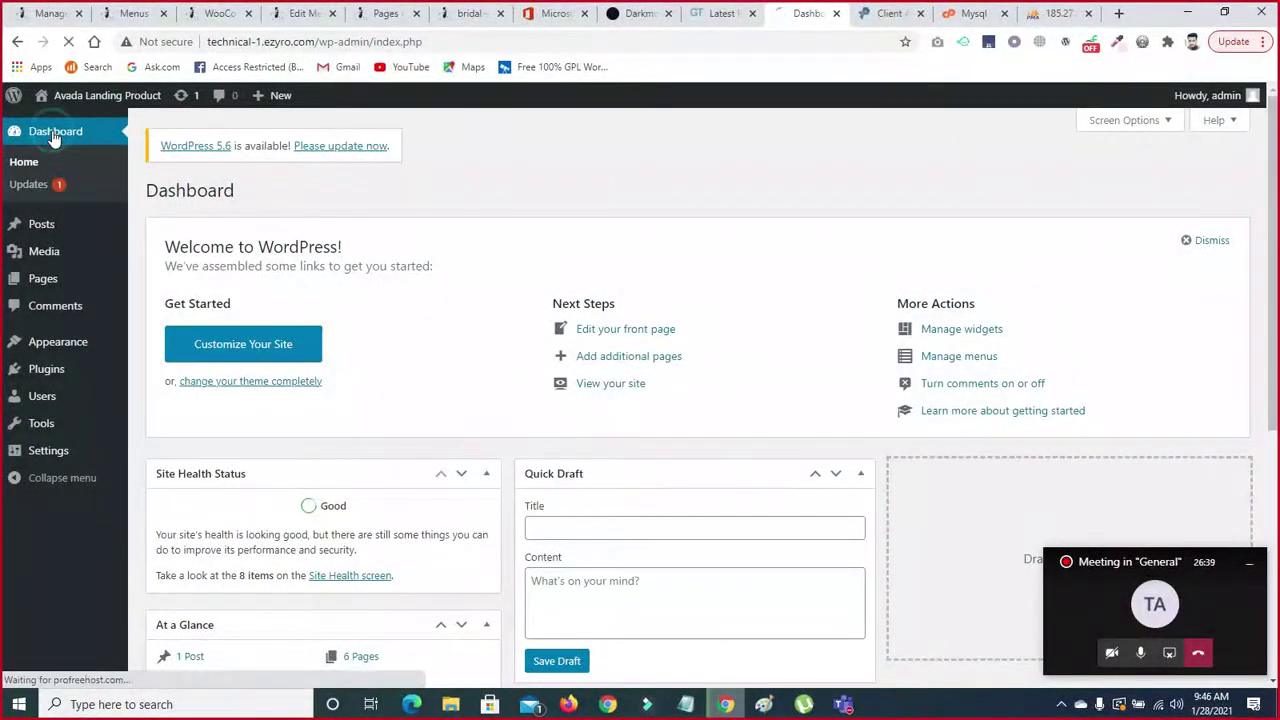
{"action": "left_click", "coordinate": [18, 140]}
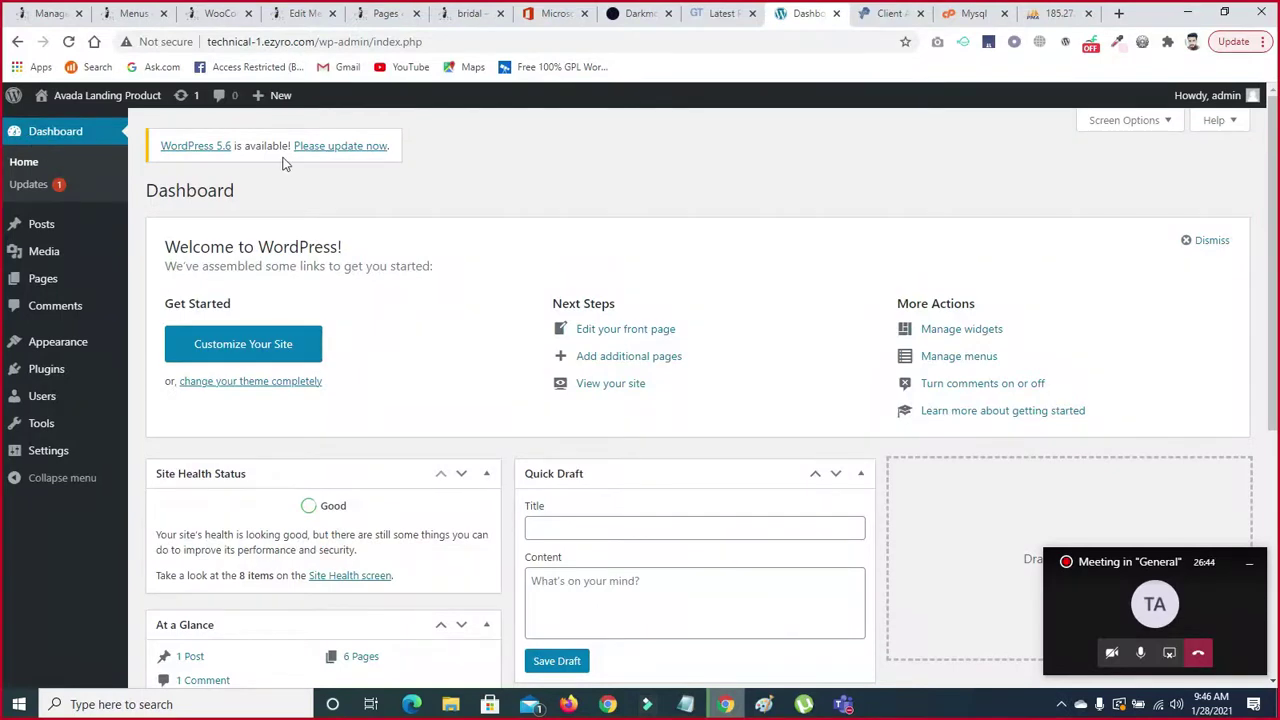
{"action": "scroll", "coordinate": [4, 205], "scroll_direction": "down", "scroll_amount": 4}
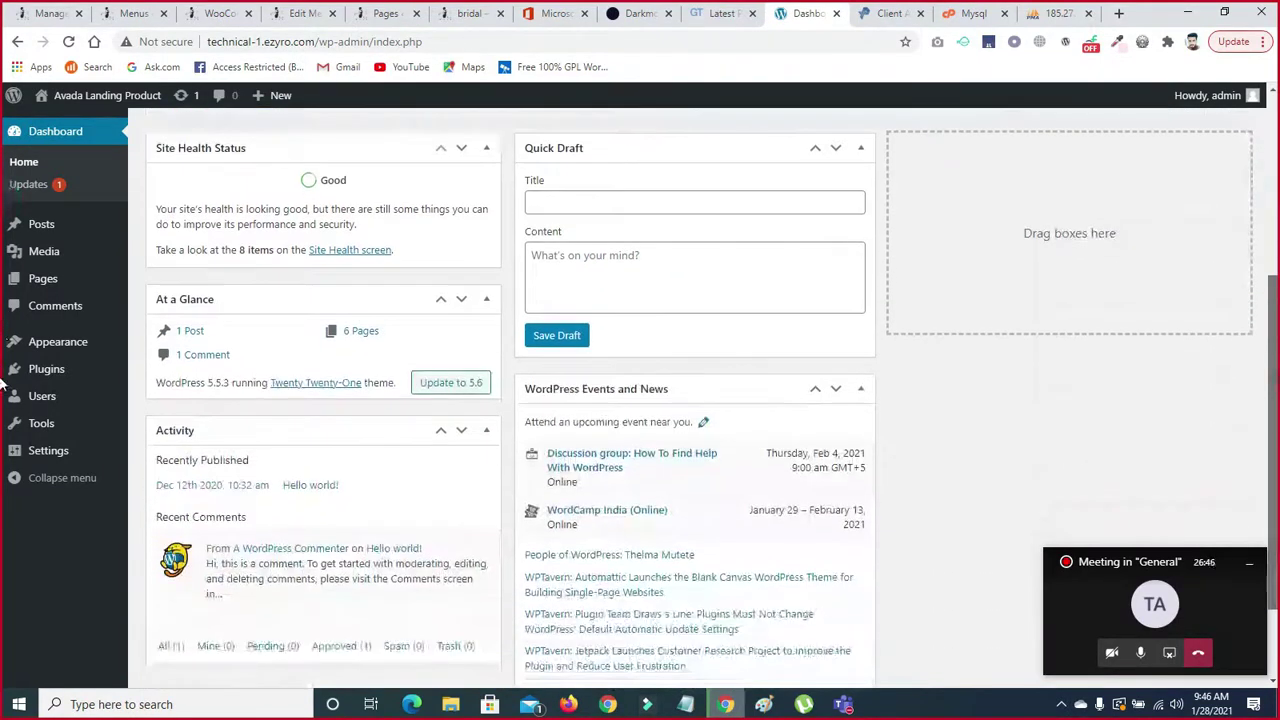
{"action": "scroll", "coordinate": [4, 393], "scroll_direction": "up", "scroll_amount": 3}
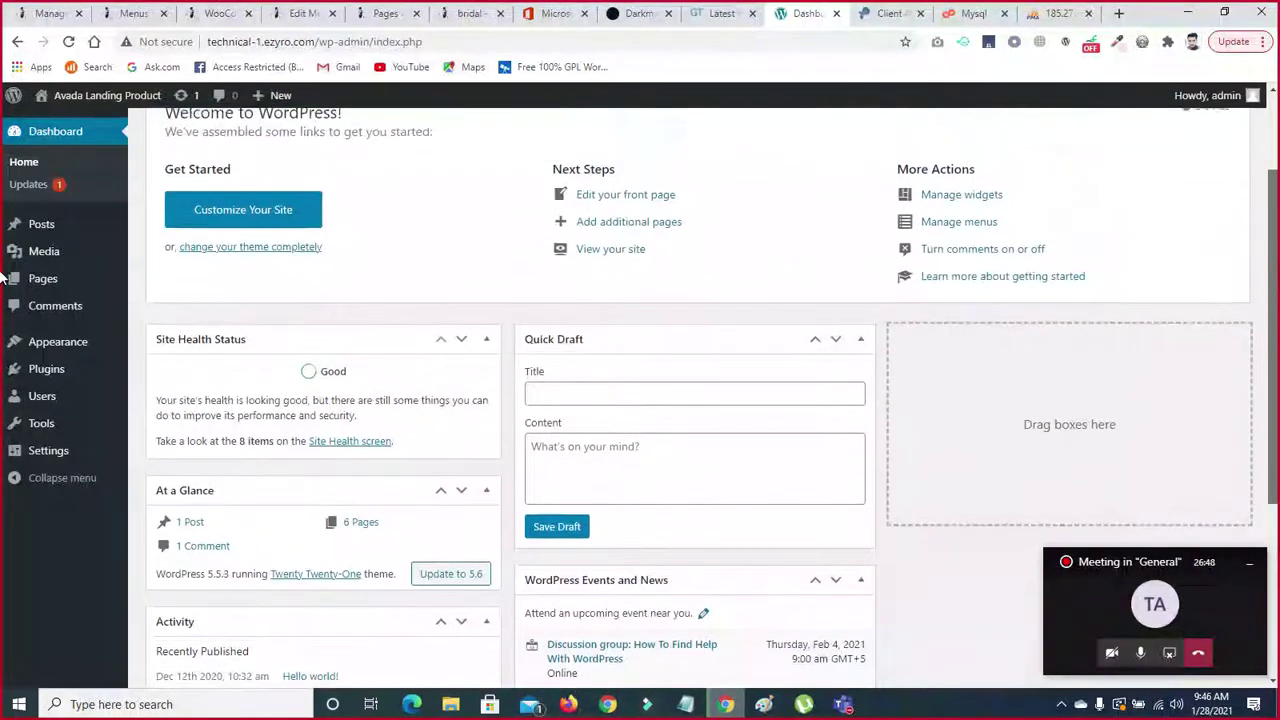
{"action": "scroll", "coordinate": [3, 268], "scroll_direction": "up", "scroll_amount": 1}
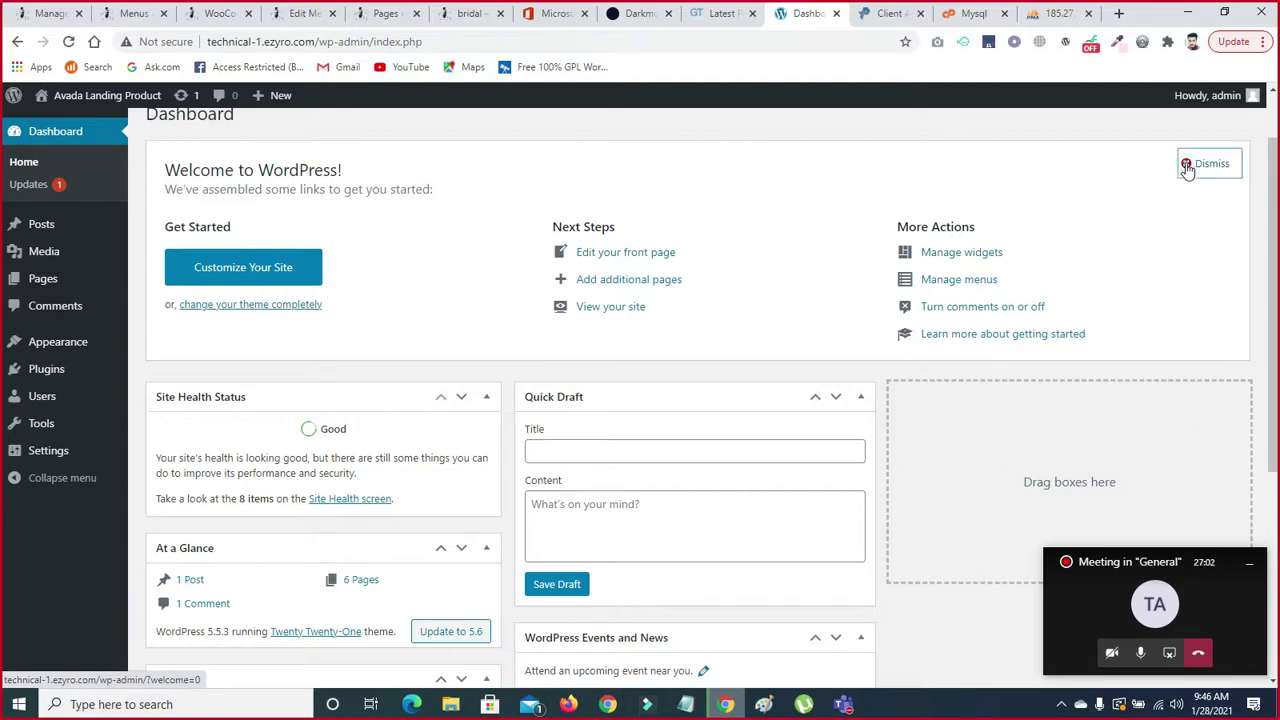
{"action": "left_click", "coordinate": [1187, 166]}
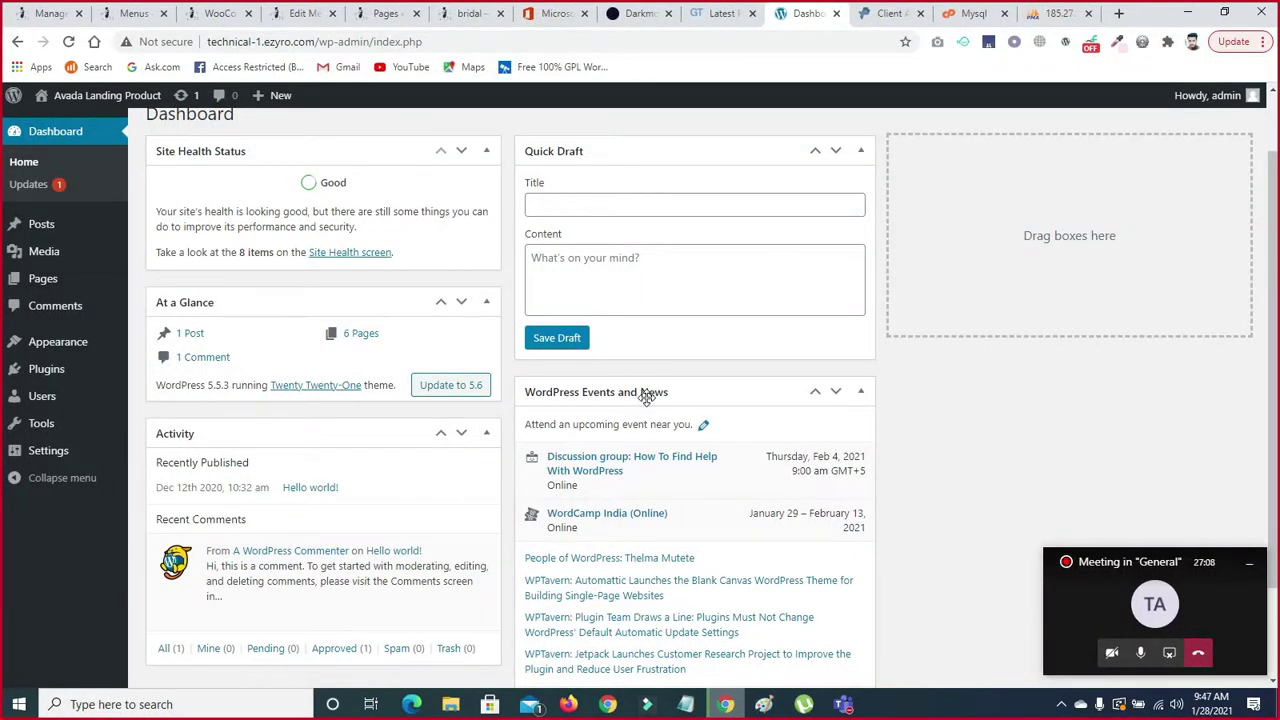
{"action": "left_click_drag", "start_coordinate": [647, 395], "coordinate": [1003, 141]}
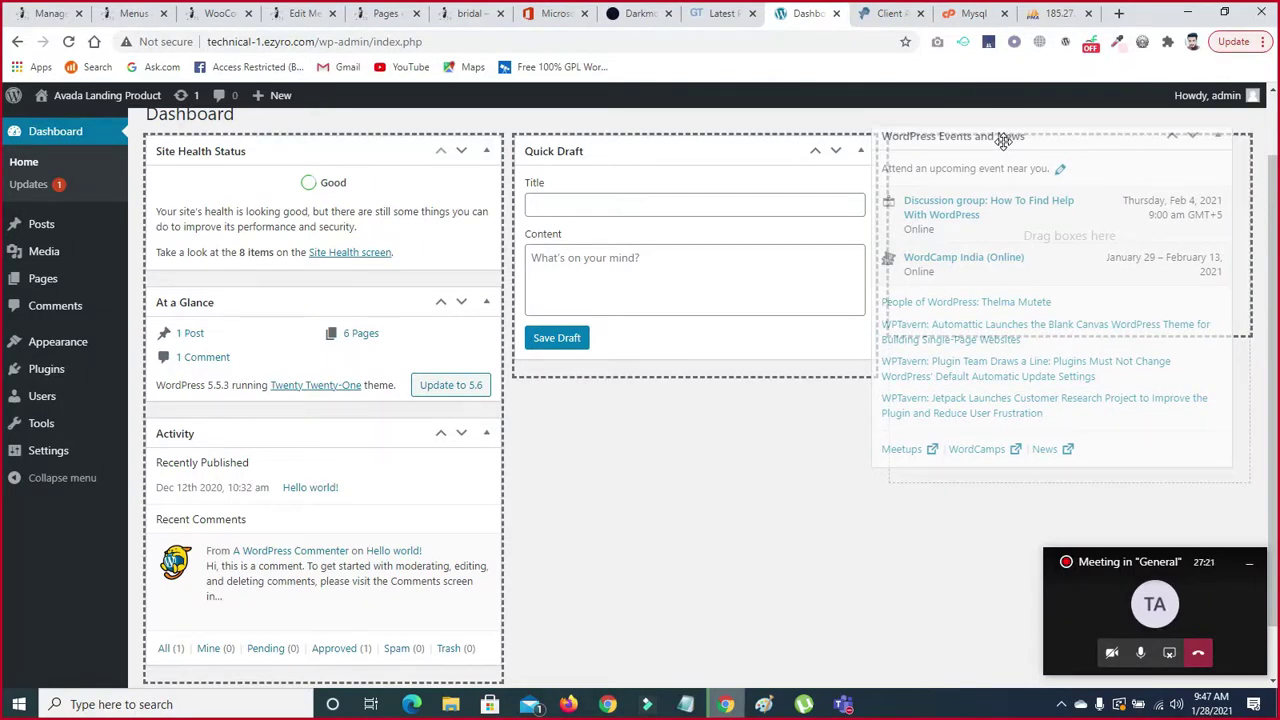
- Put Events and News right, At a Glance and Activity middle, and Quick Draft top-left
{"action": "left_click_drag", "start_coordinate": [1003, 141], "coordinate": [1029, 150]}
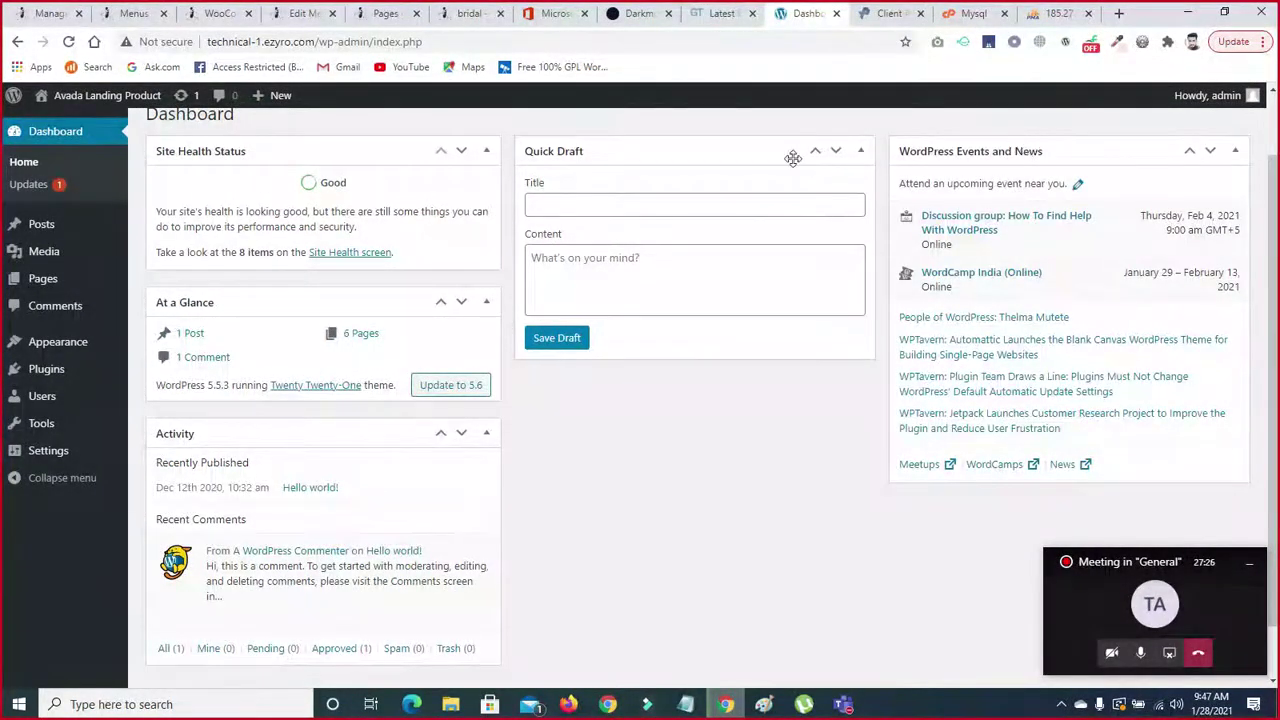
{"action": "left_click_drag", "start_coordinate": [322, 296], "coordinate": [694, 214]}
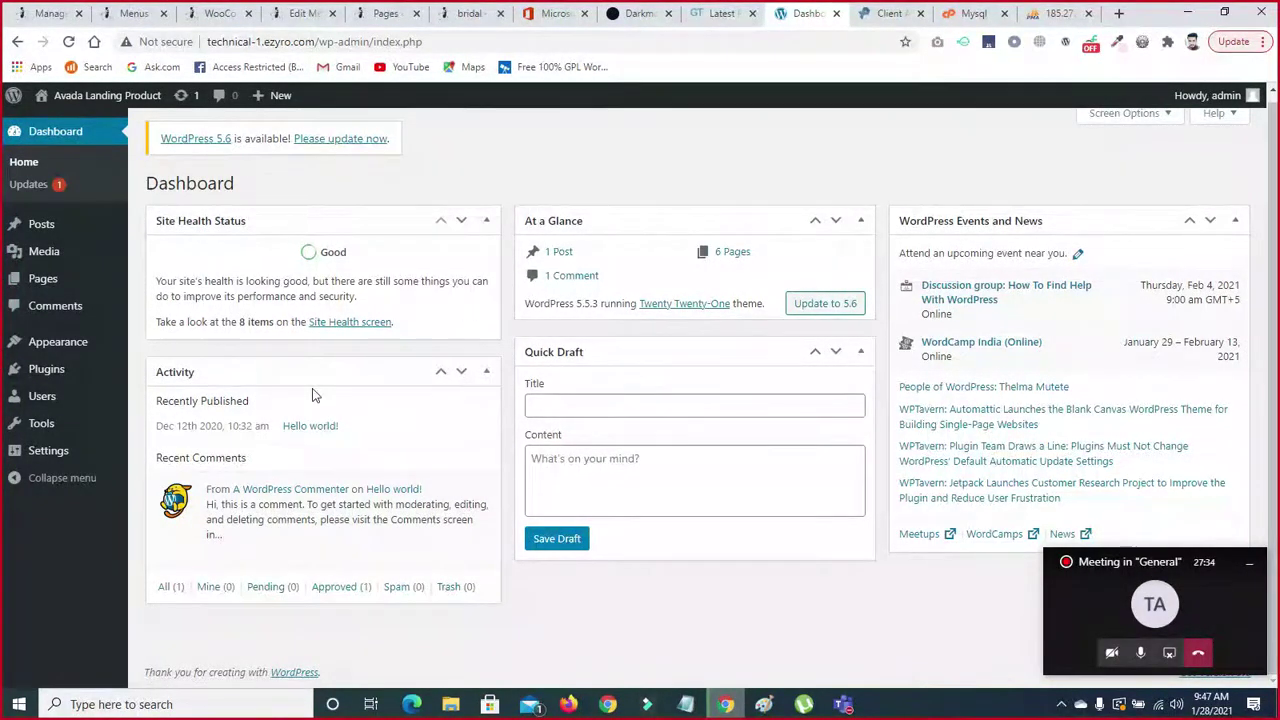
{"action": "mouse_move", "coordinate": [286, 370]}
{"action": "left_mouse_down"}
{"action": "mouse_move", "coordinate": [380, 386]}
{"action": "mouse_move", "coordinate": [309, 400]}
{"action": "mouse_move", "coordinate": [290, 385]}
{"action": "left_mouse_up"}
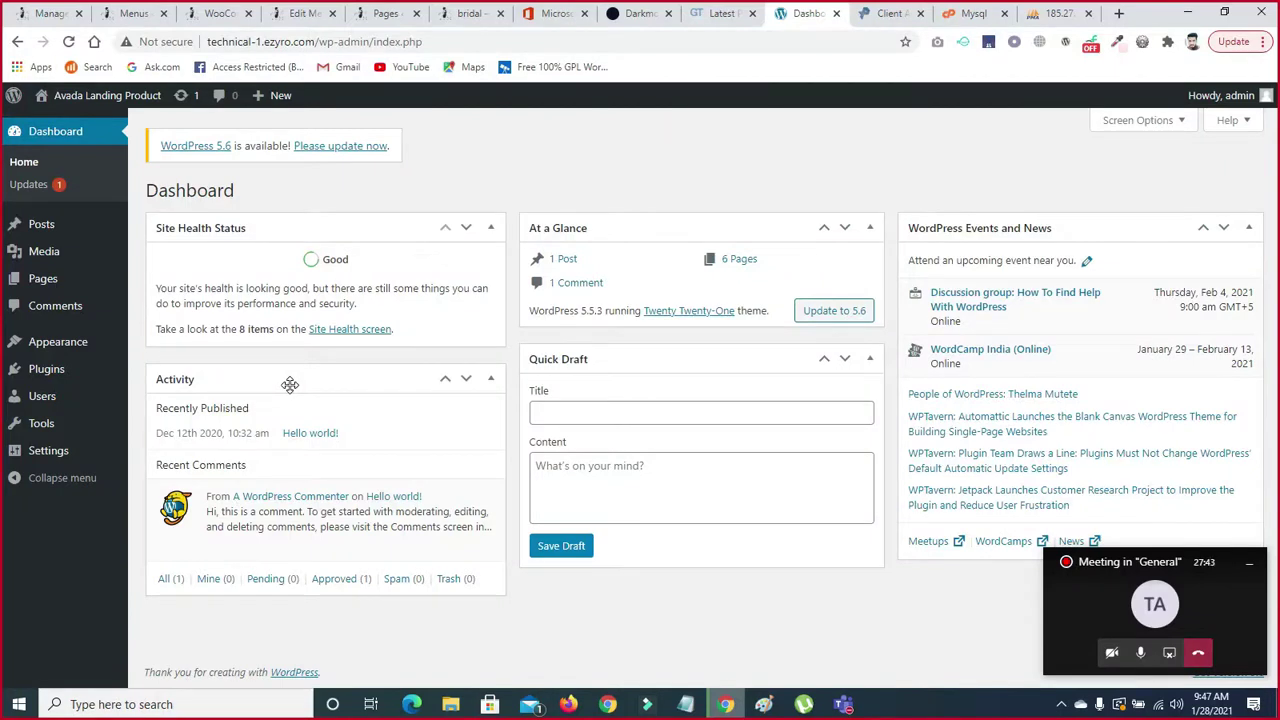
{"action": "left_click_drag", "start_coordinate": [289, 384], "coordinate": [654, 360]}
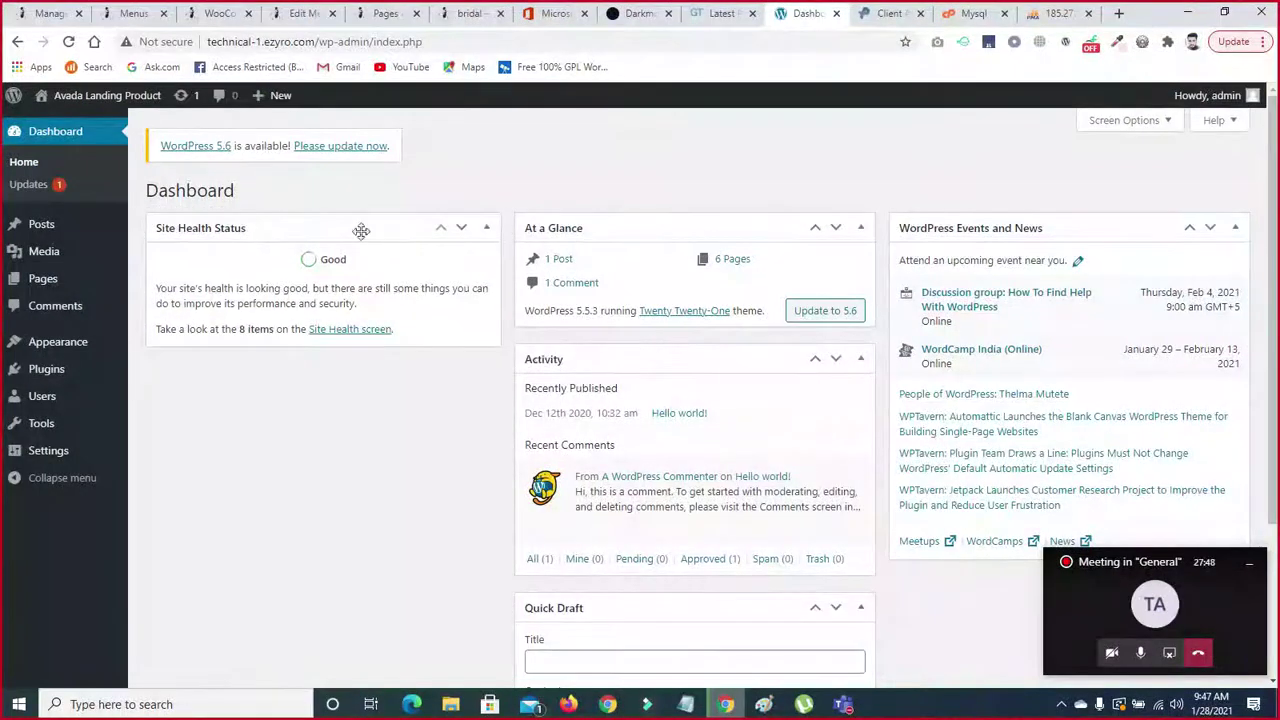
{"action": "mouse_move", "coordinate": [634, 609]}
{"action": "left_mouse_down"}
{"action": "mouse_move", "coordinate": [257, 331]}
{"action": "mouse_move", "coordinate": [273, 386]}
{"action": "mouse_move", "coordinate": [257, 229]}
{"action": "left_mouse_up"}
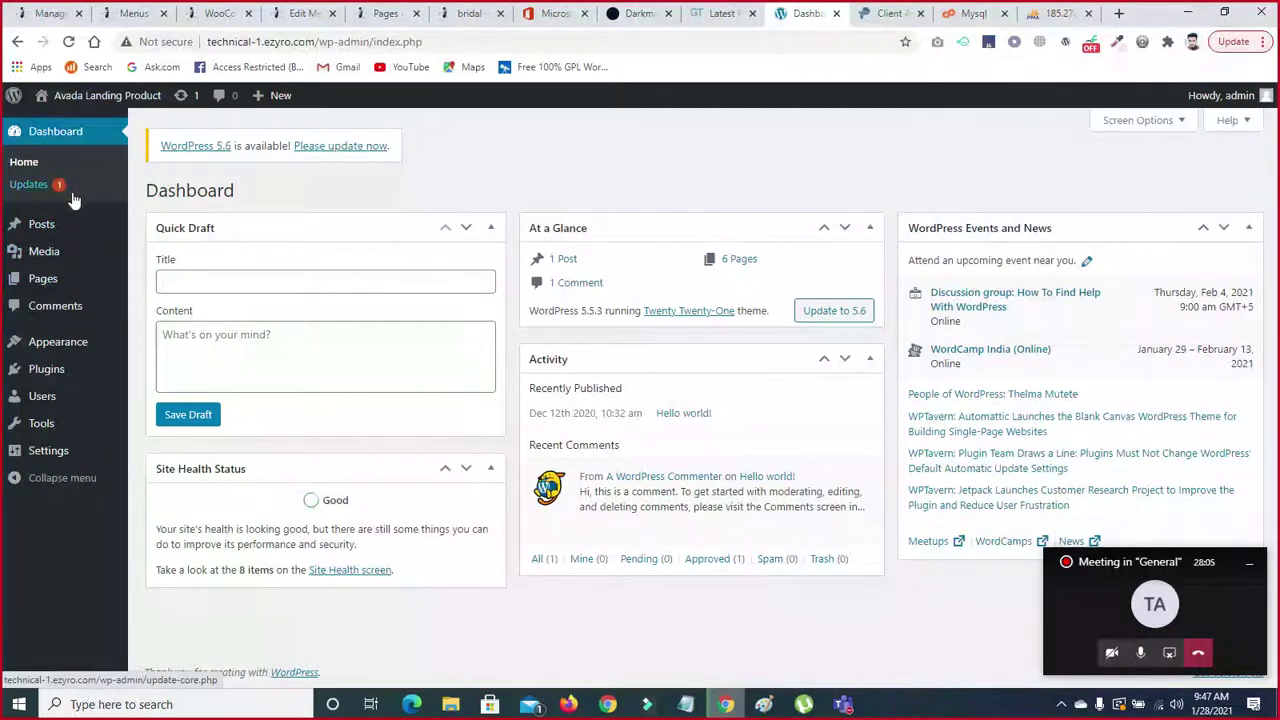
- Start the WordPress 5.6 update, then reopen the Updates page from the Dashboard sidebar
{"action": "left_click", "coordinate": [345, 148]}
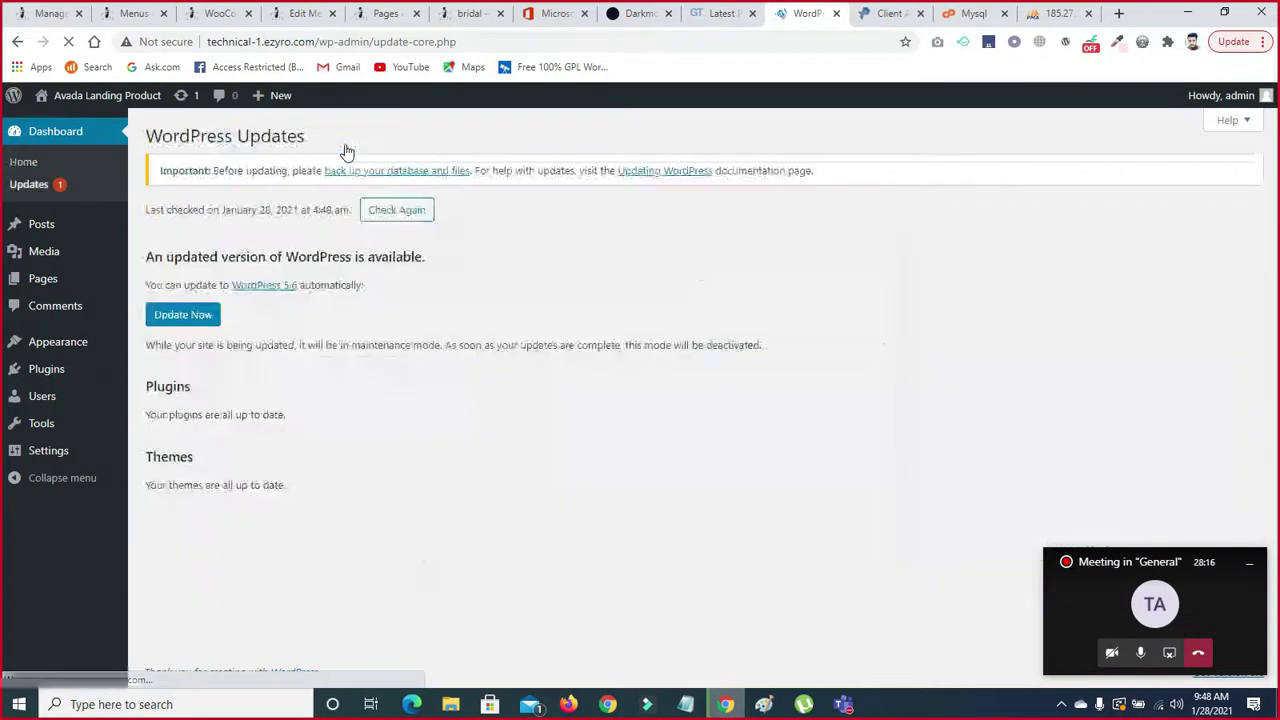
{"action": "left_click", "coordinate": [192, 318]}
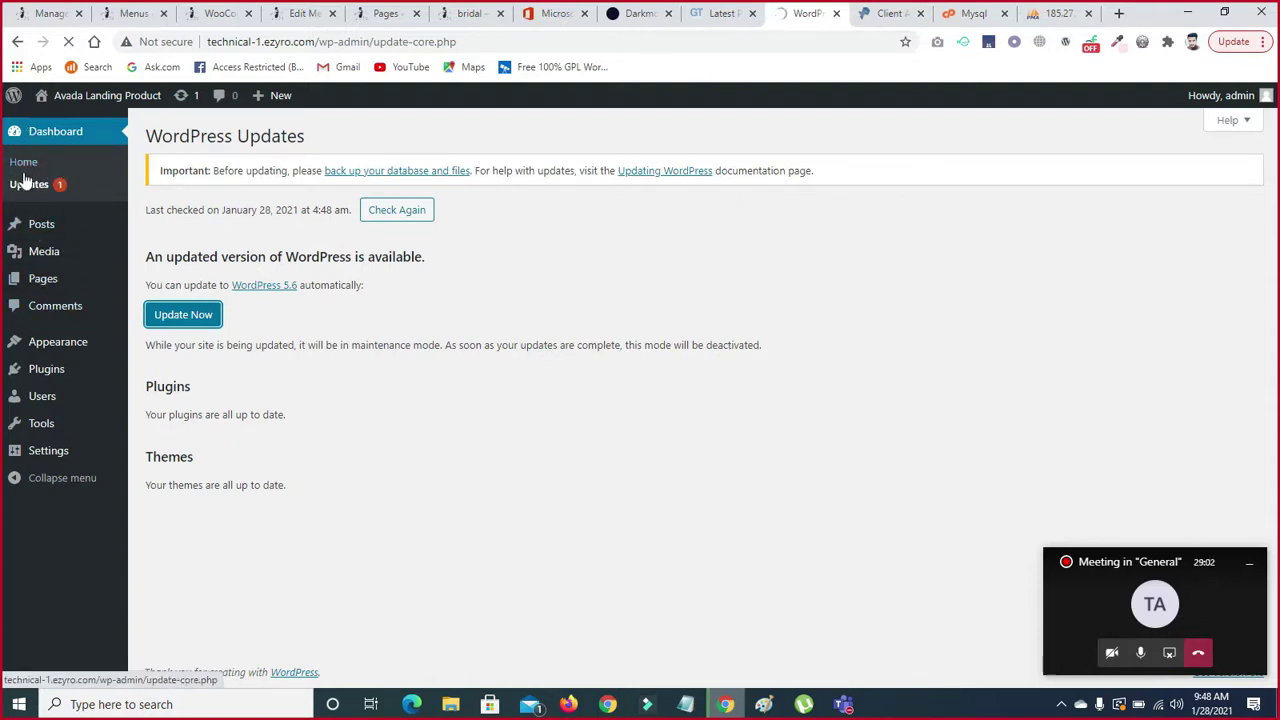
{"action": "left_click", "coordinate": [24, 163]}
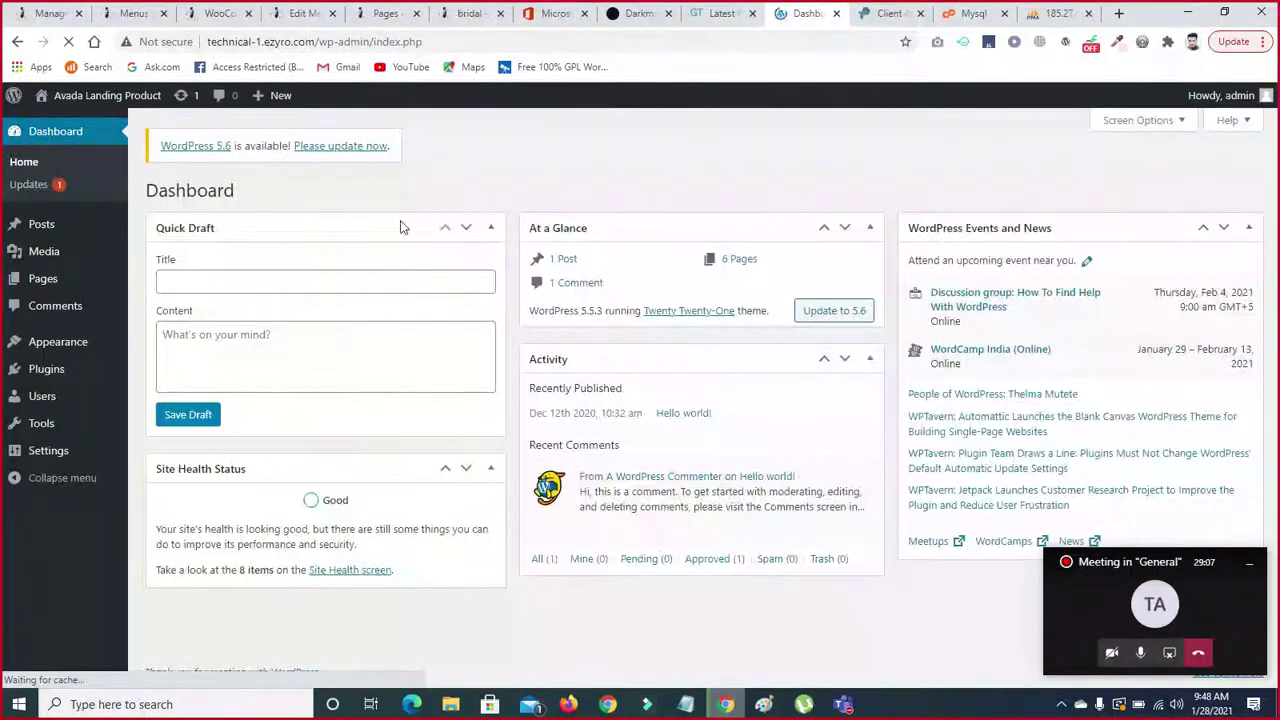
{"action": "left_click", "coordinate": [21, 182]}
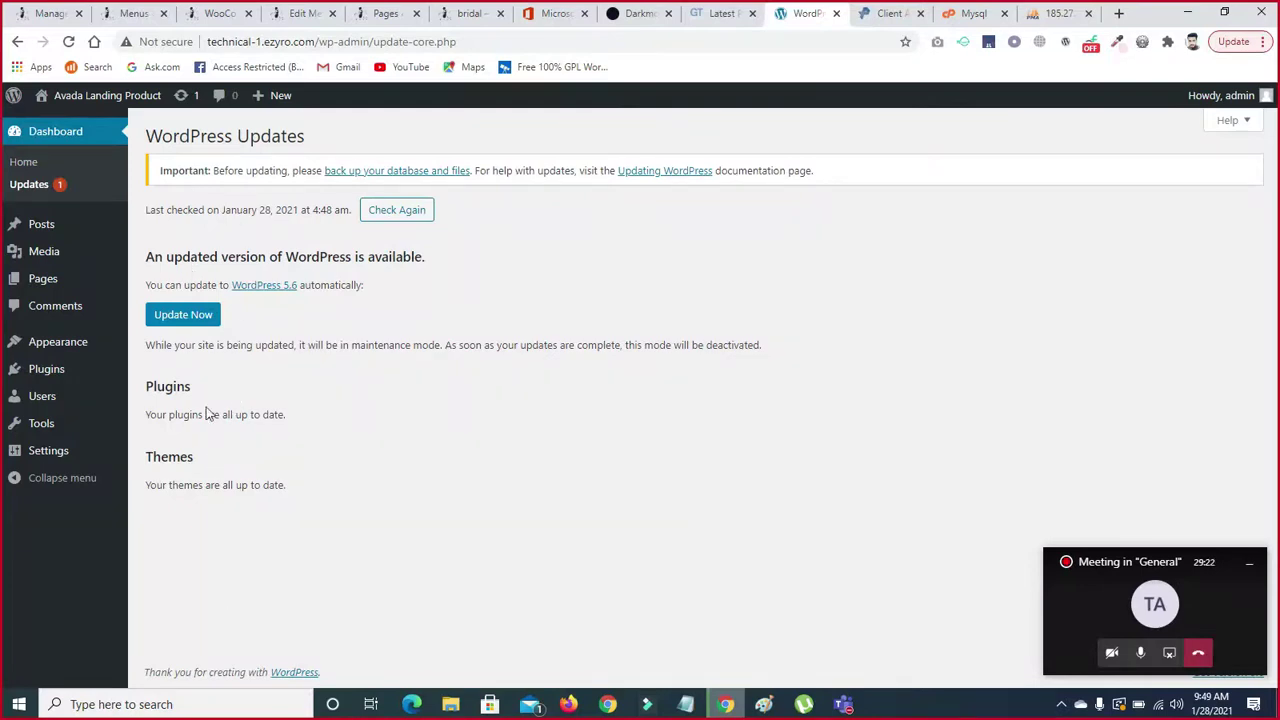
{"action": "left_click", "coordinate": [31, 195]}
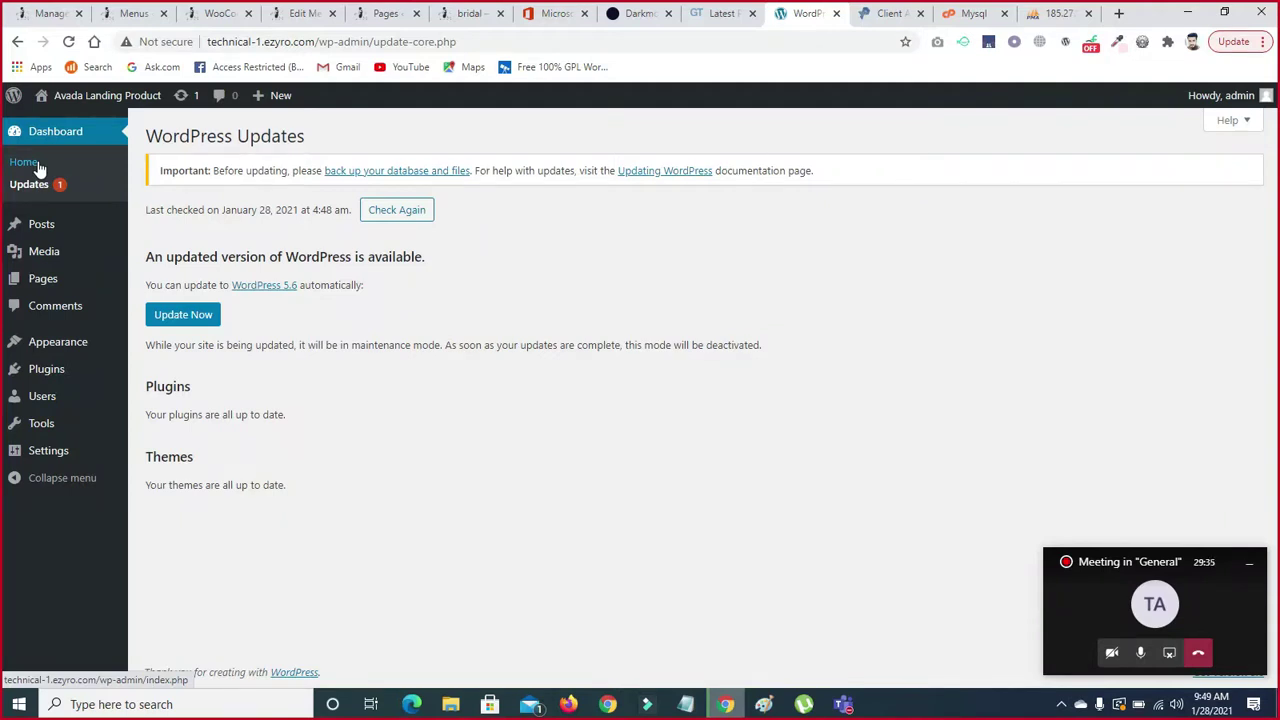
{"action": "mouse_move", "coordinate": [47, 230]}
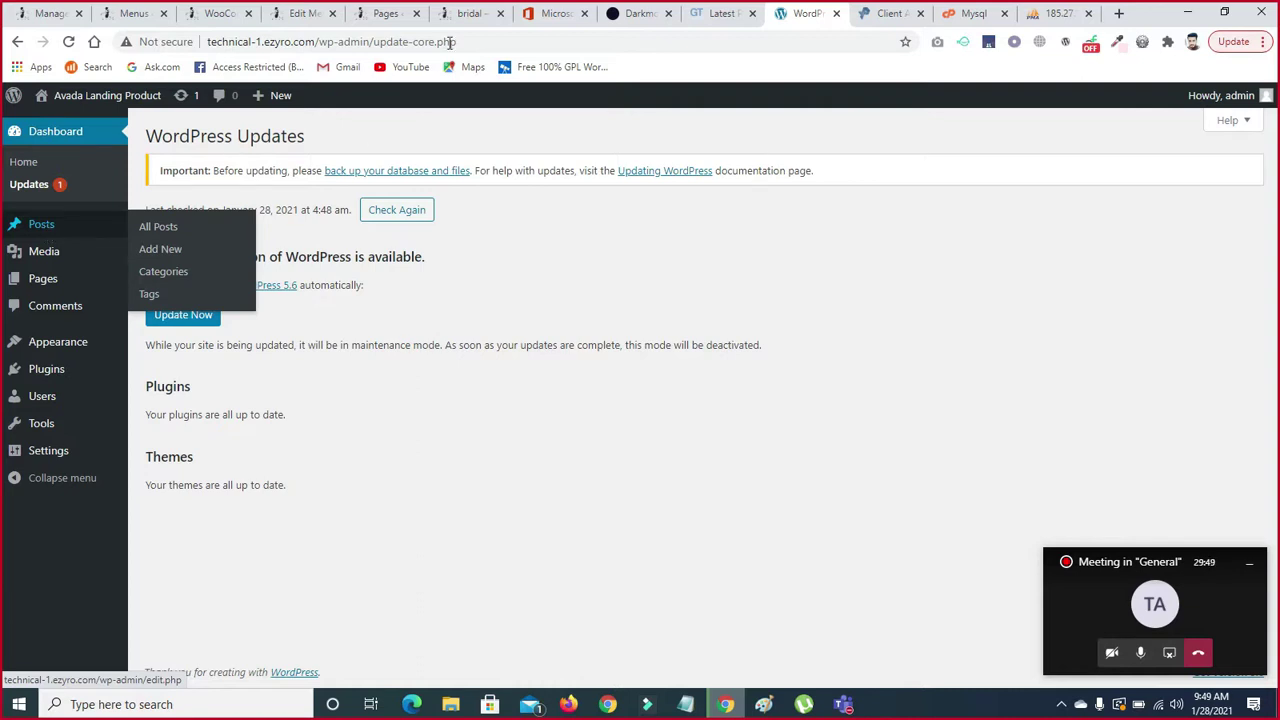
- In a new tab, search Google for 'news' and open The News International result
{"action": "left_click", "coordinate": [1116, 18]}
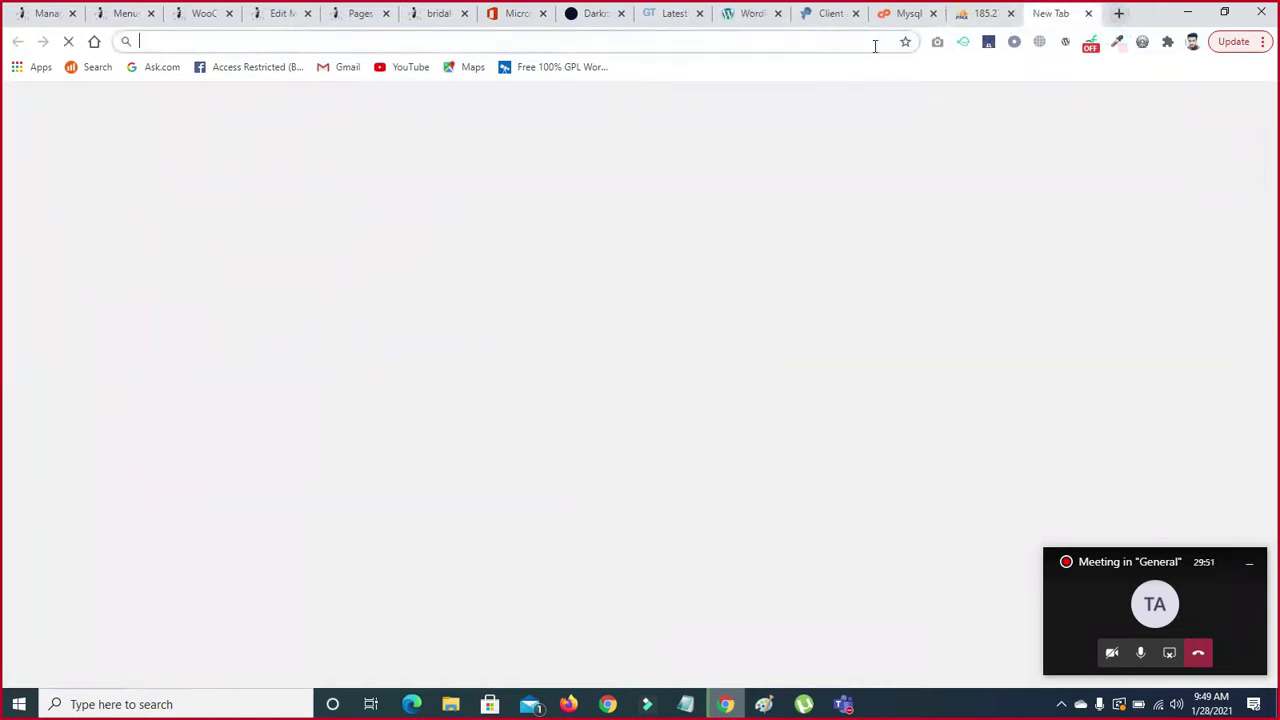
{"action": "type", "text": "g"}
{"action": "key", "text": "Return"}
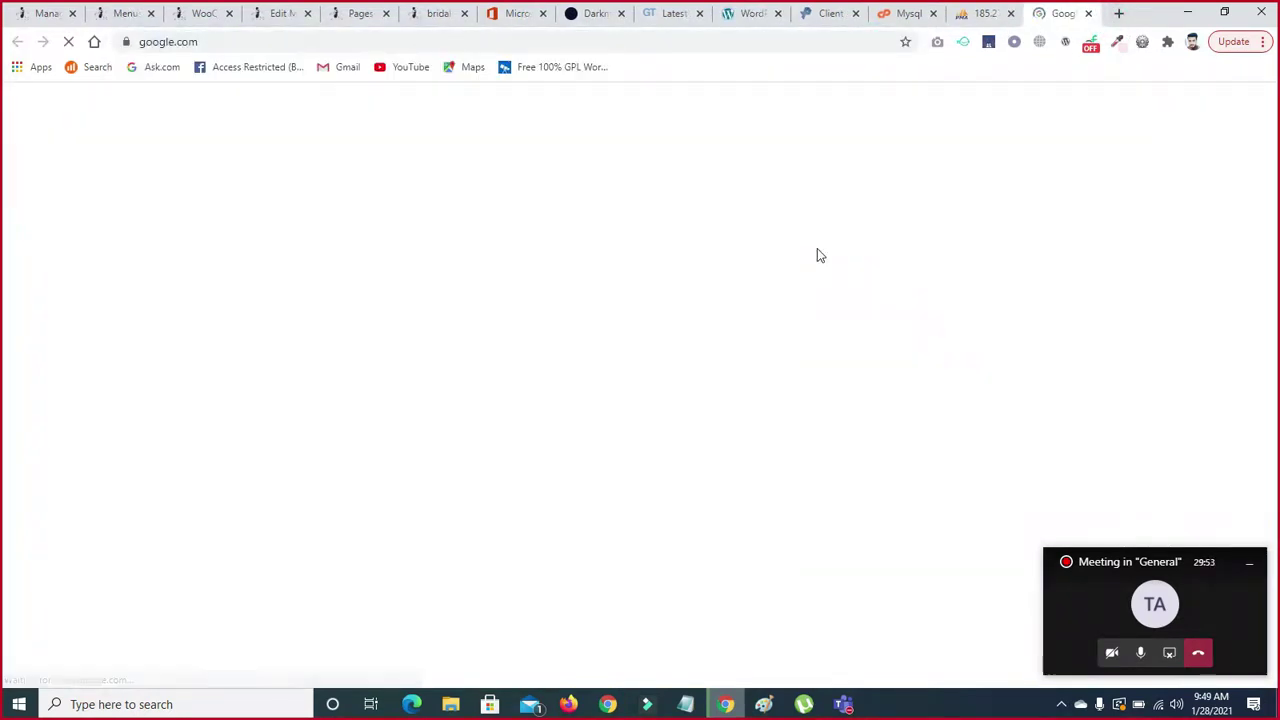
{"action": "type", "text": "new"}
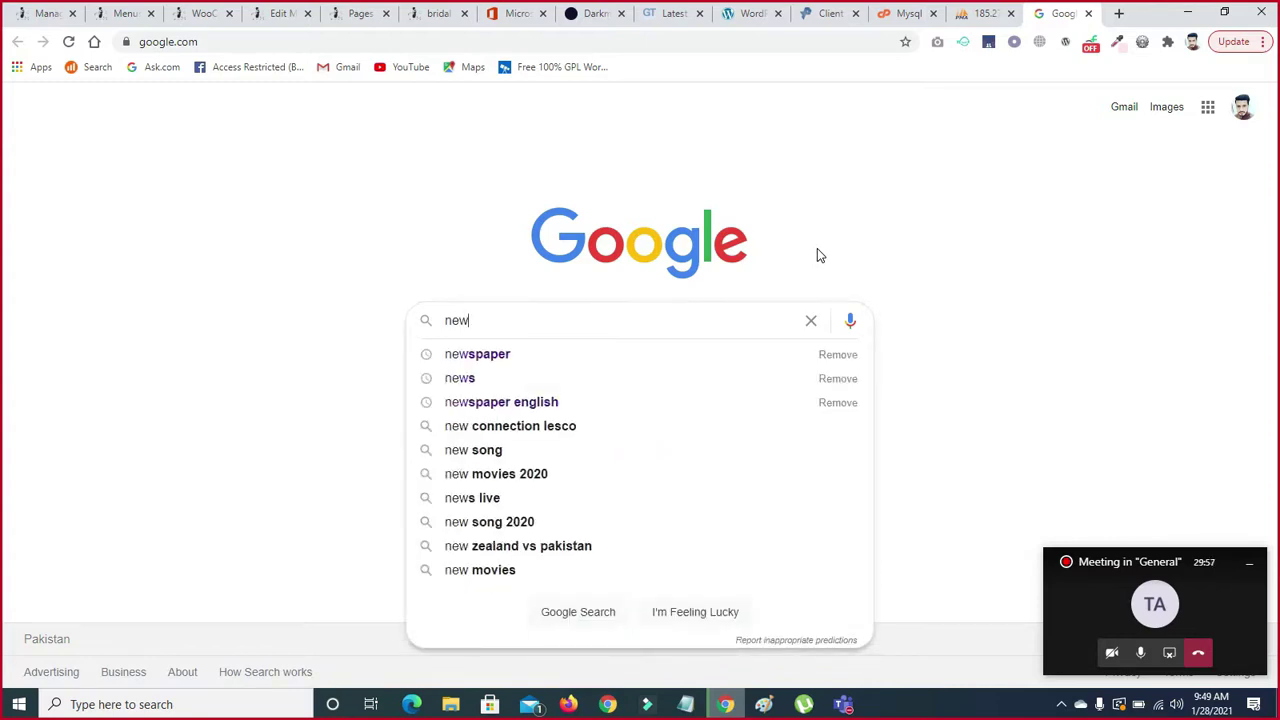
{"action": "key", "text": "Return"}
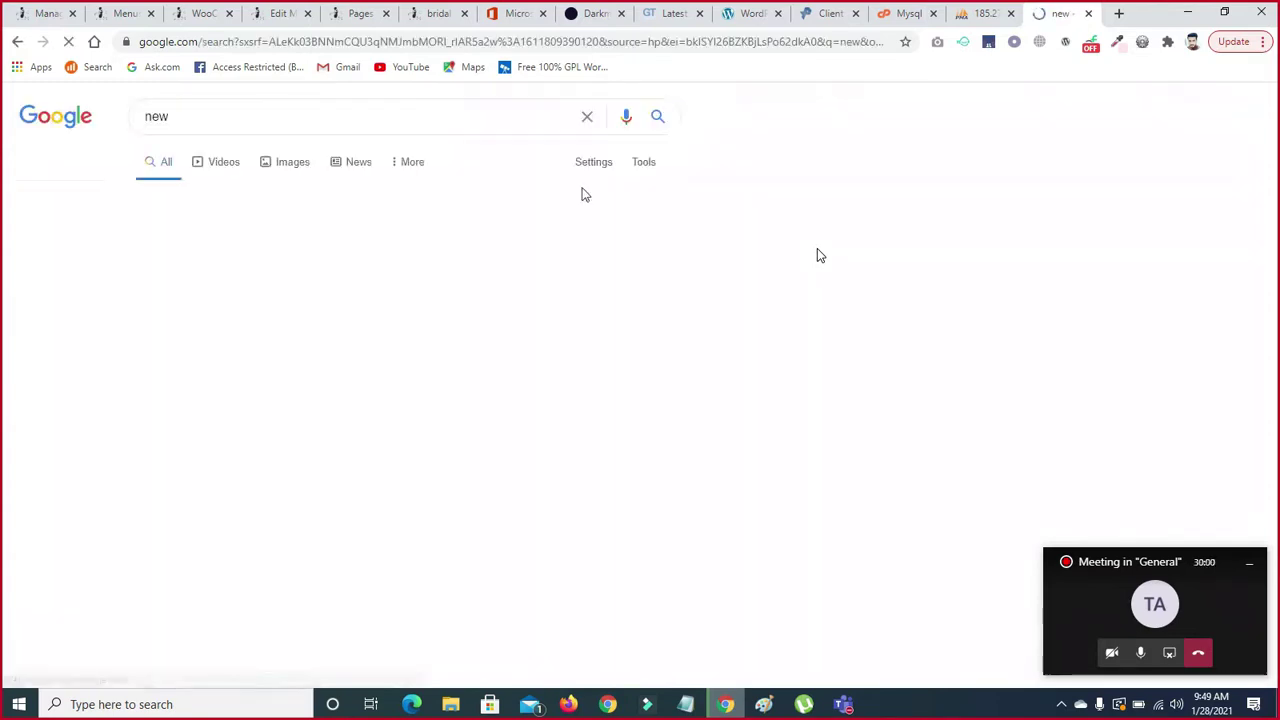
{"action": "left_click", "coordinate": [366, 116]}
{"action": "type", "text": "s"}
{"action": "key", "text": "Return"}
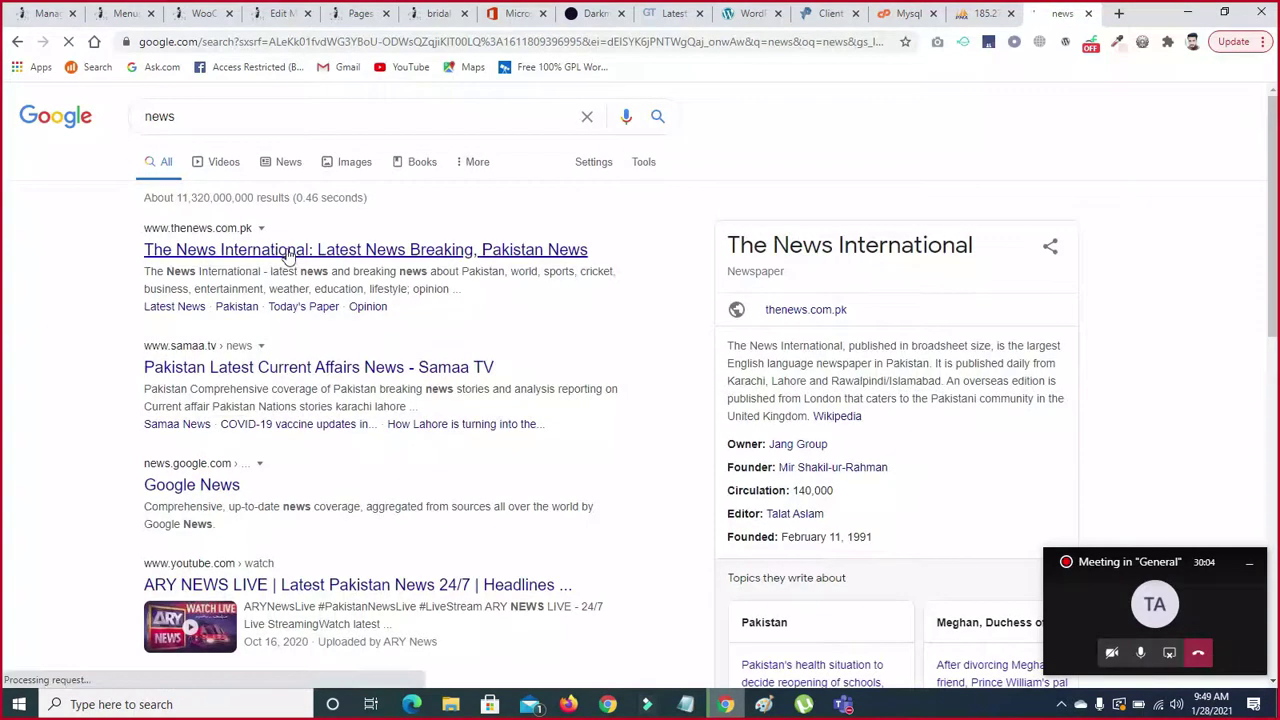
{"action": "left_click", "coordinate": [249, 256]}
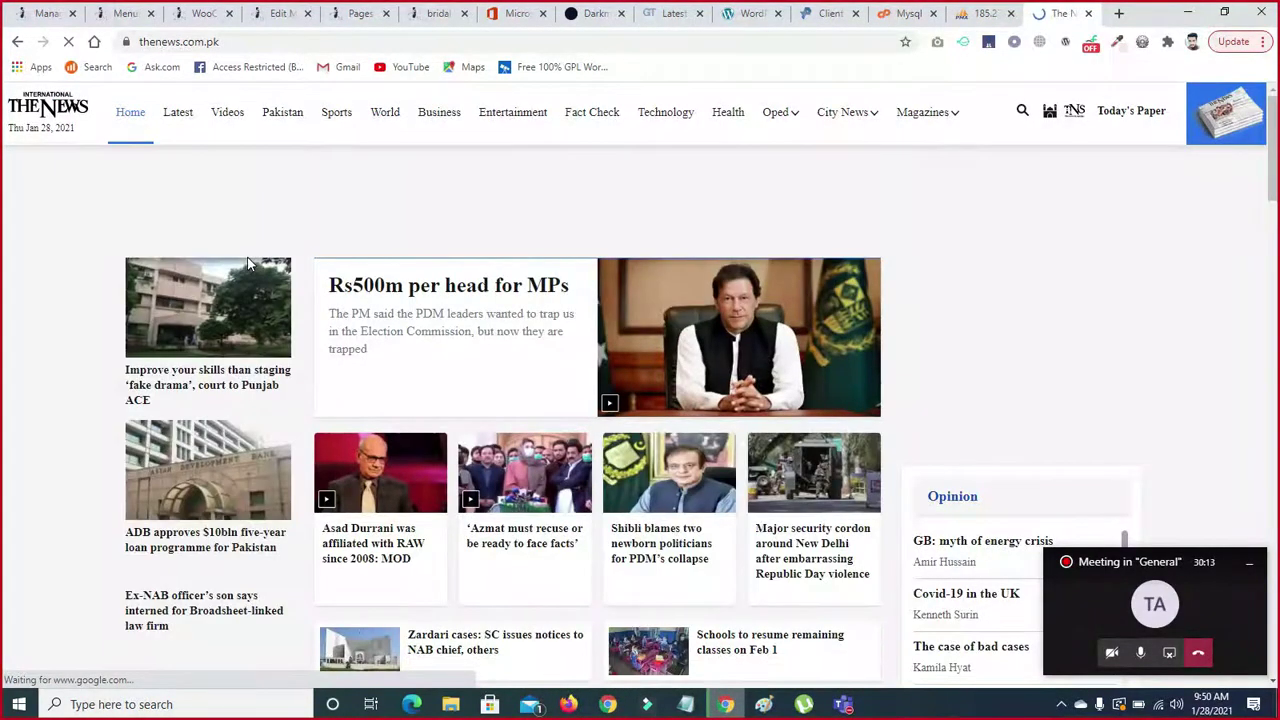
- Scroll the homepage and open the 'Shibli Faraz blames two newborn politicians' article
{"action": "scroll", "coordinate": [930, 260], "scroll_direction": "down", "scroll_amount": 2}
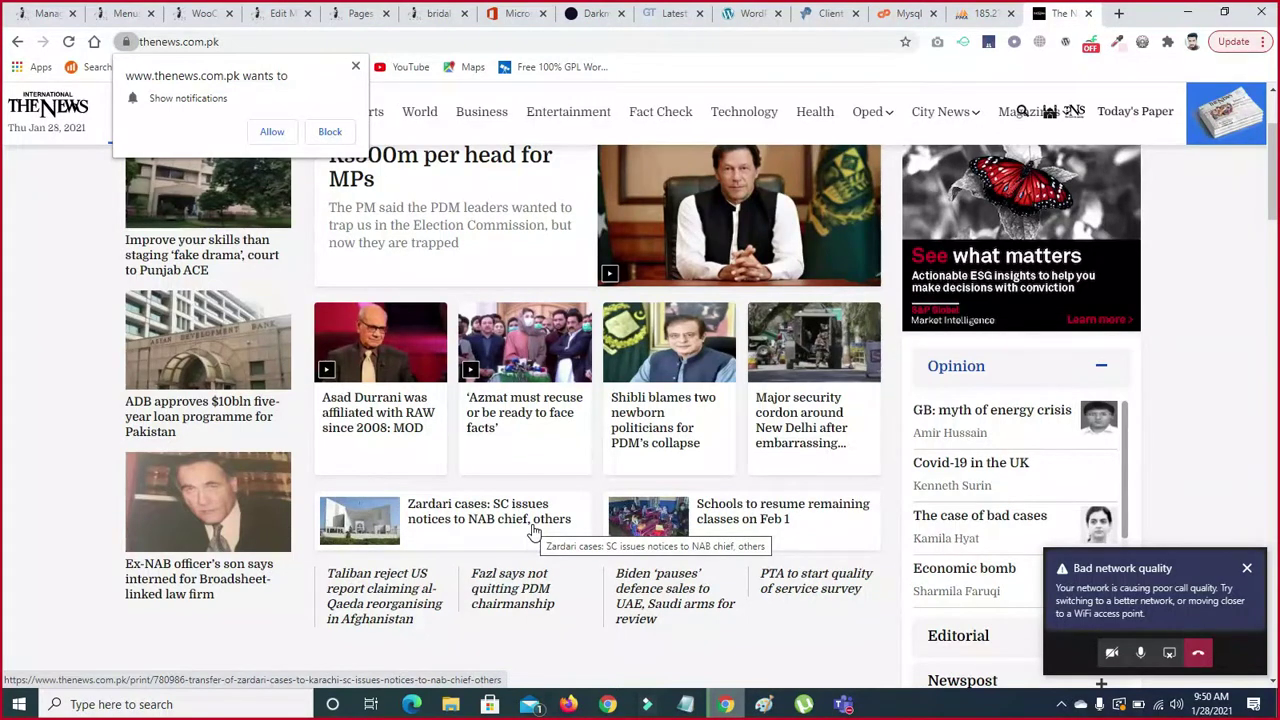
{"action": "scroll", "coordinate": [1273, 195], "scroll_direction": "down", "scroll_amount": 2}
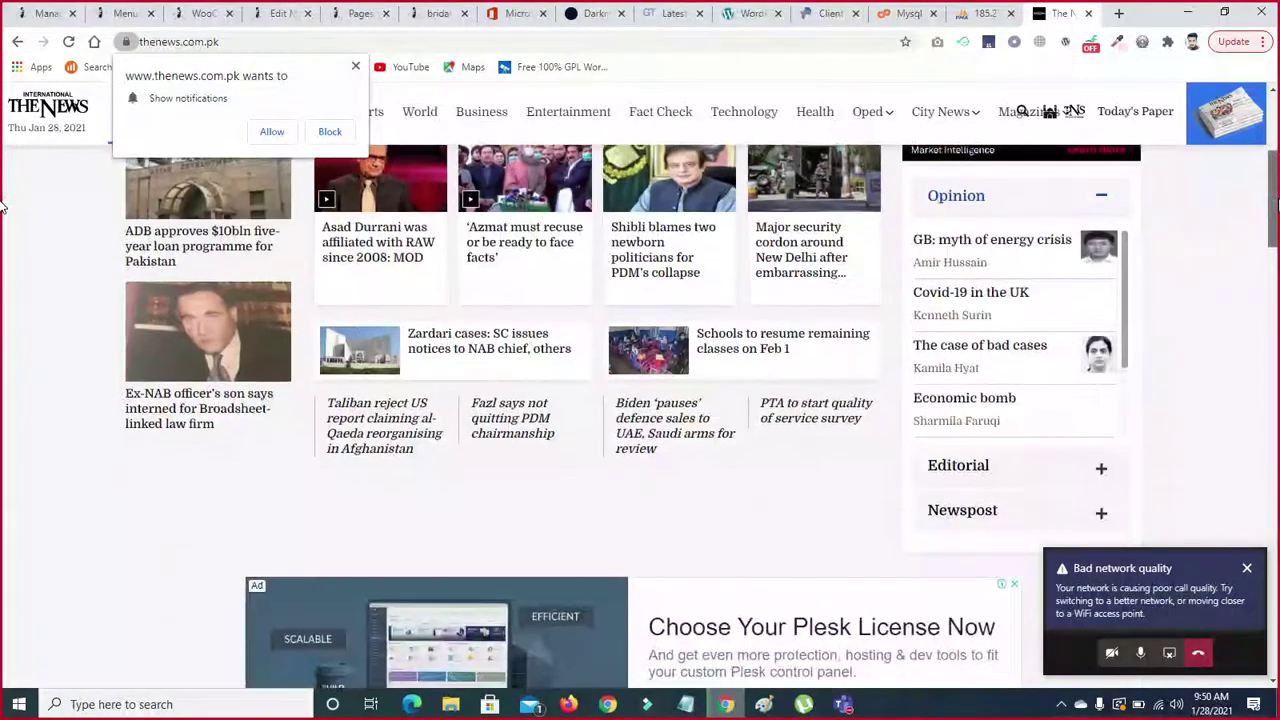
{"action": "scroll", "coordinate": [3, 205], "scroll_direction": "down", "scroll_amount": 3}
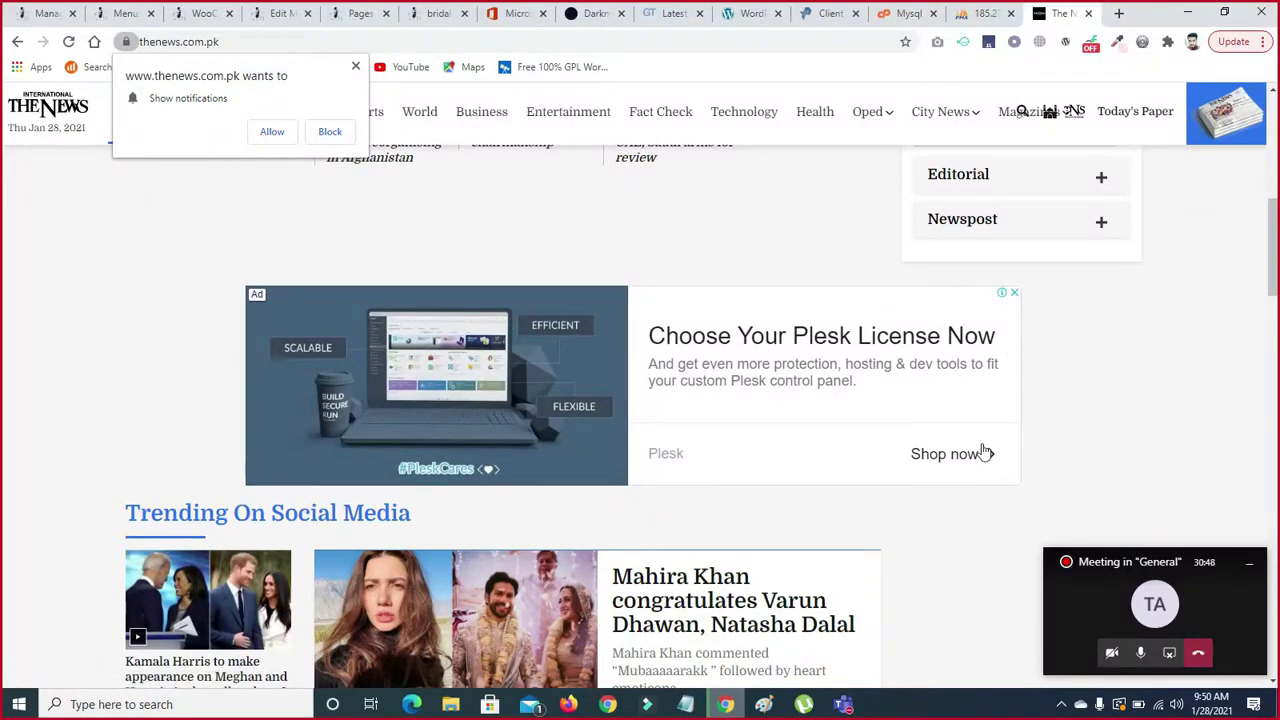
{"action": "left_click", "coordinate": [1273, 270]}
{"action": "left_click_drag", "start_coordinate": [1273, 270], "coordinate": [1273, 321]}
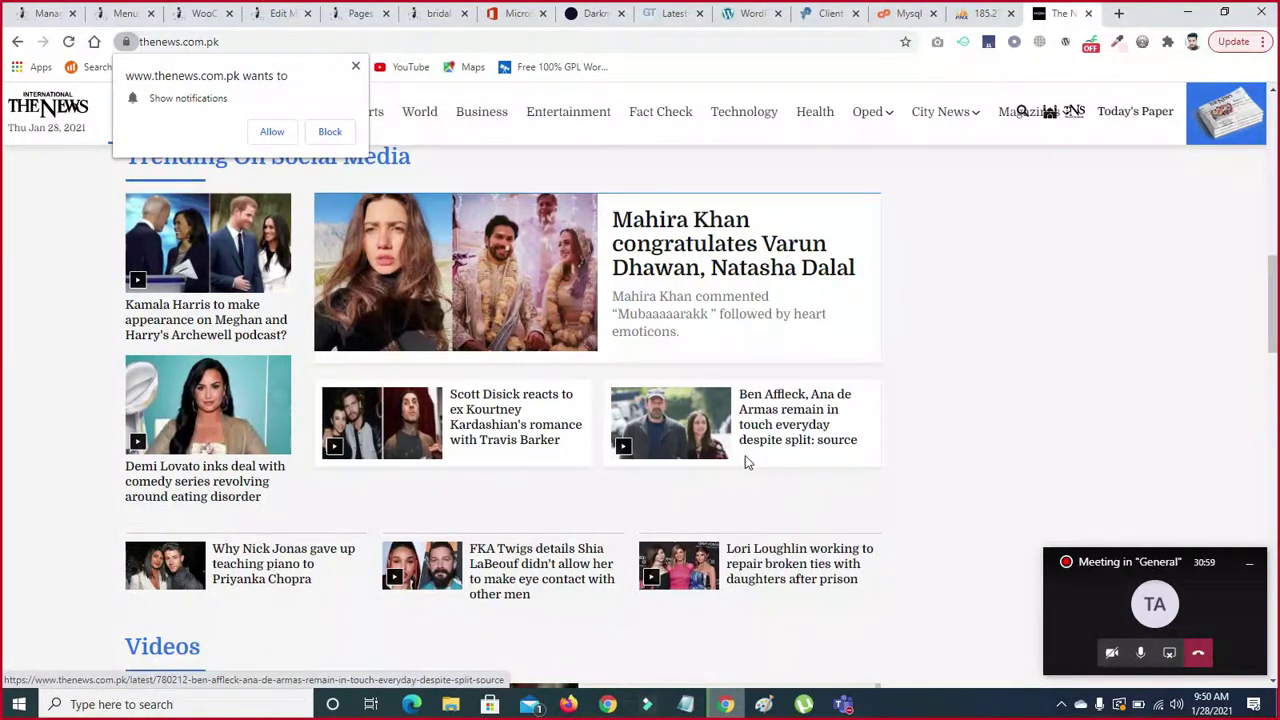
{"action": "scroll", "coordinate": [4, 295], "scroll_direction": "up", "scroll_amount": 10}
{"action": "scroll", "coordinate": [4, 140], "scroll_direction": "down", "scroll_amount": 3}
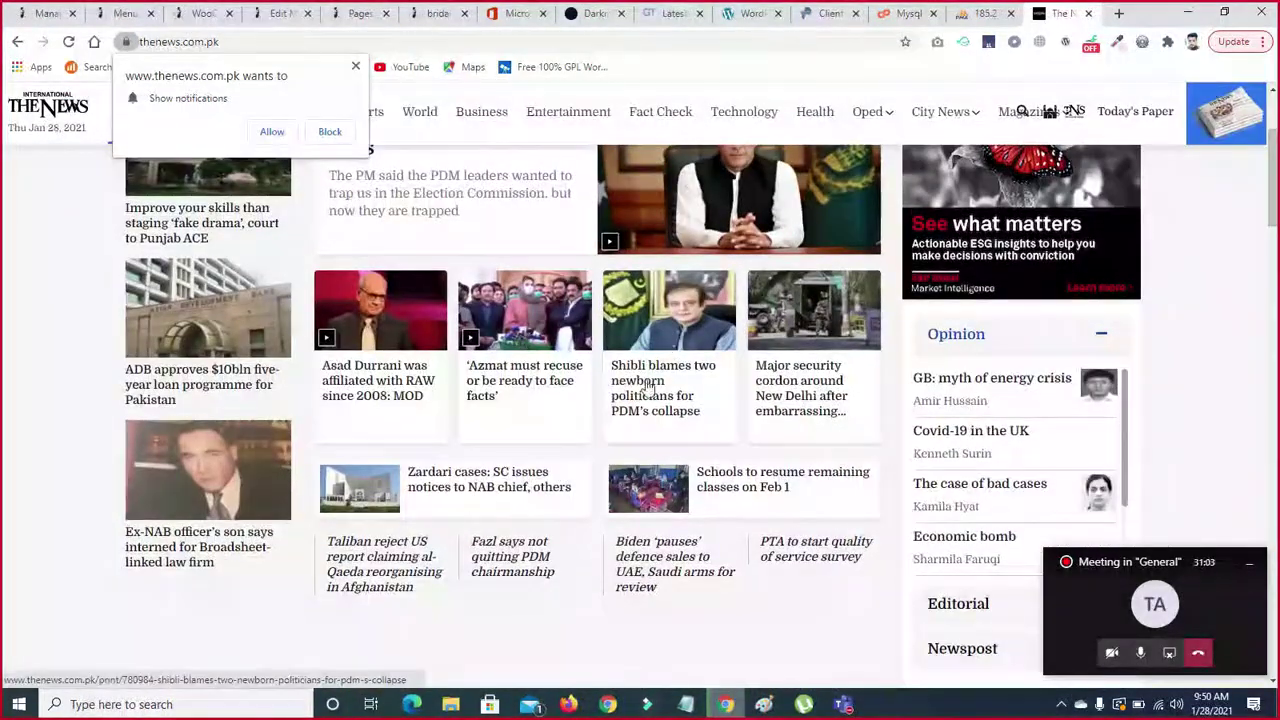
{"action": "left_click", "coordinate": [642, 385]}
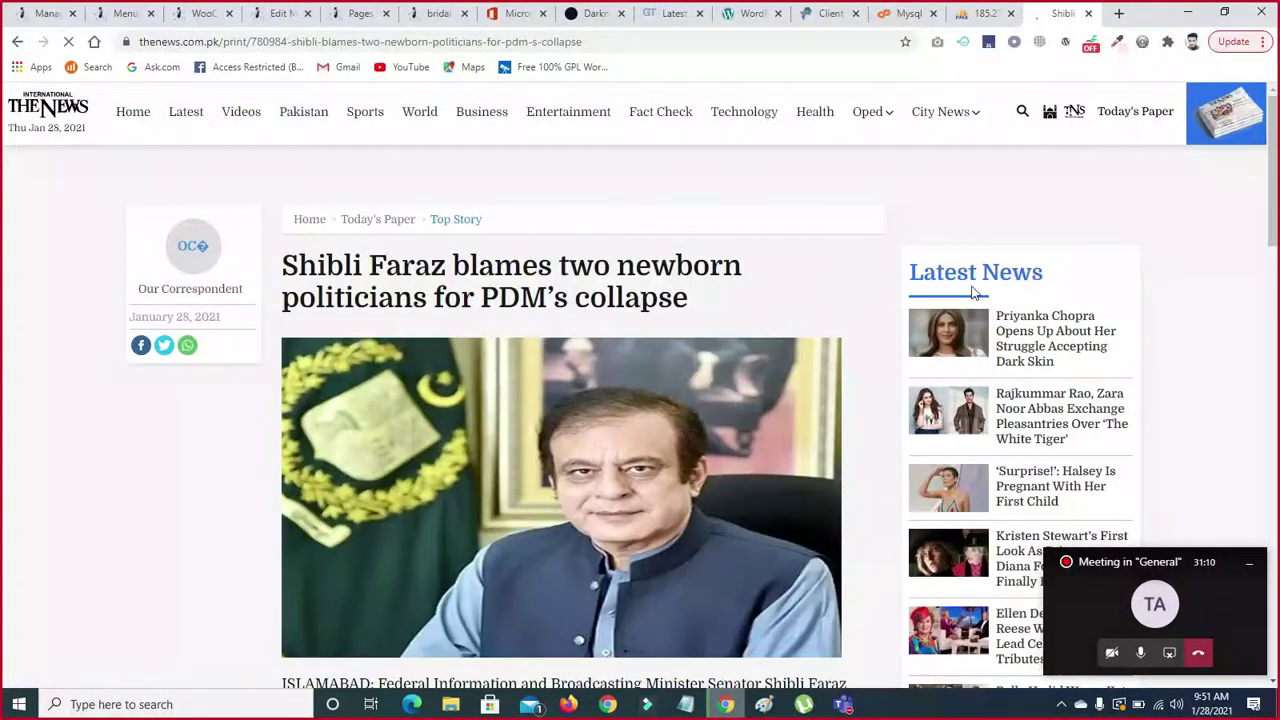
- Scroll down and back up through the Shibli Faraz article
{"action": "scroll", "coordinate": [2, 285], "scroll_direction": "down", "scroll_amount": 5}
{"action": "scroll", "coordinate": [2, 285], "scroll_direction": "down", "scroll_amount": 5}
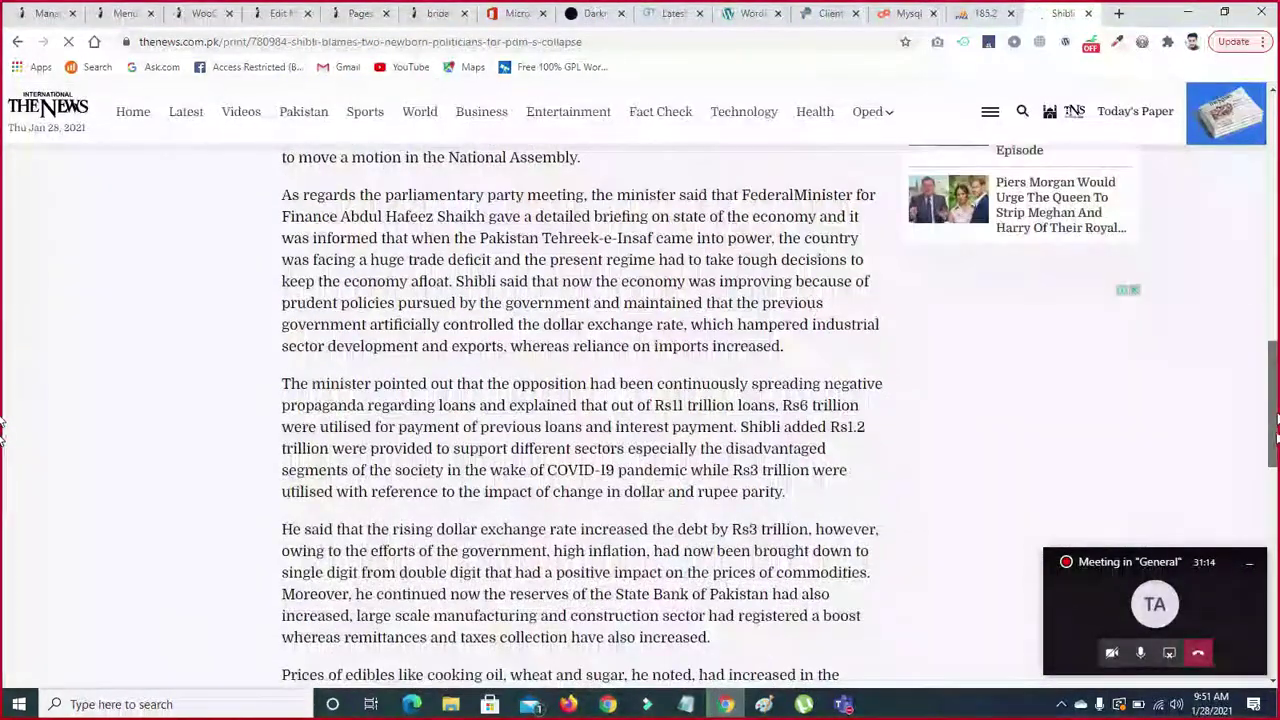
{"action": "scroll", "coordinate": [3, 432], "scroll_direction": "down", "scroll_amount": 10}
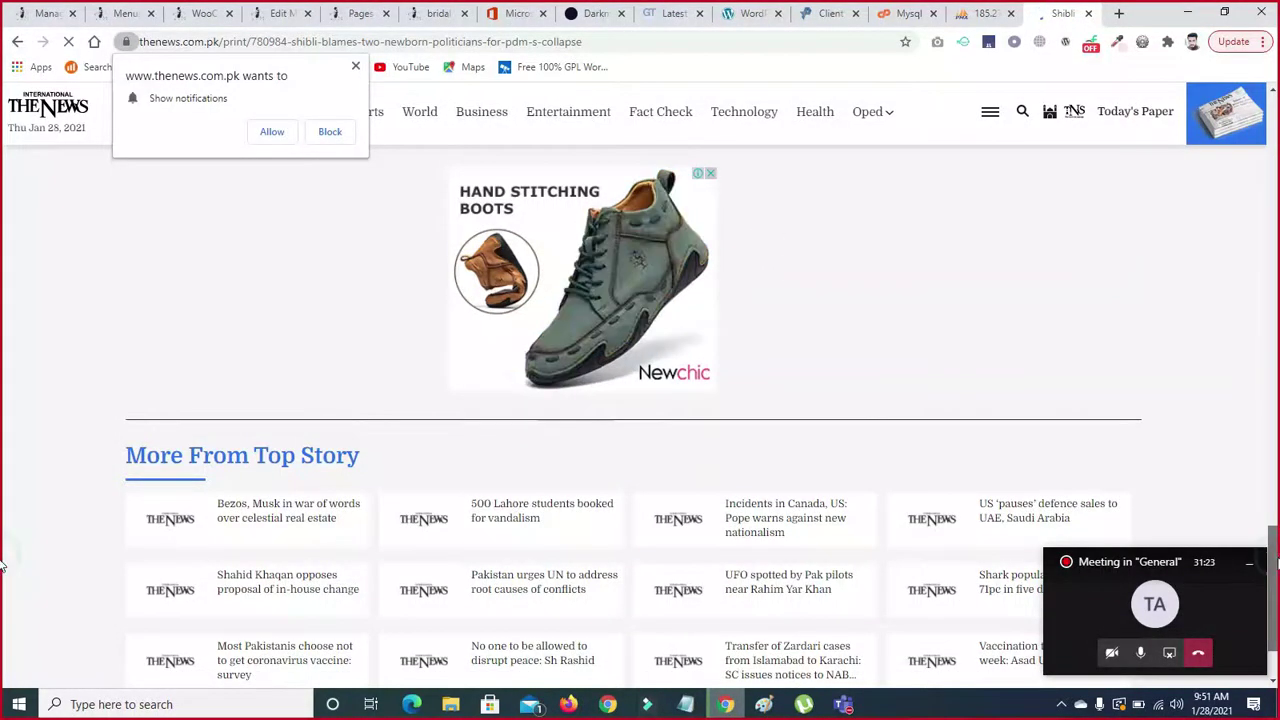
{"action": "scroll", "coordinate": [3, 565], "scroll_direction": "up", "scroll_amount": 3}
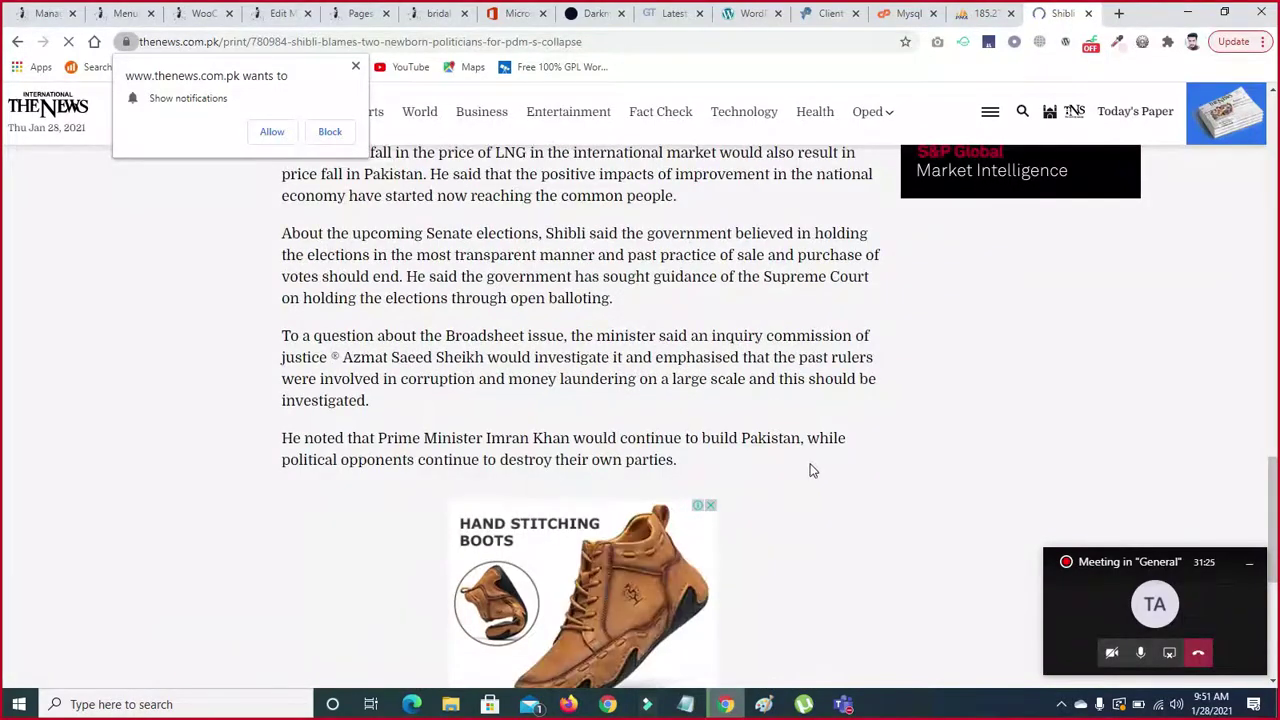
{"action": "scroll", "coordinate": [3, 338], "scroll_direction": "up", "scroll_amount": 4}
{"action": "scroll", "coordinate": [3, 338], "scroll_direction": "up", "scroll_amount": 10}
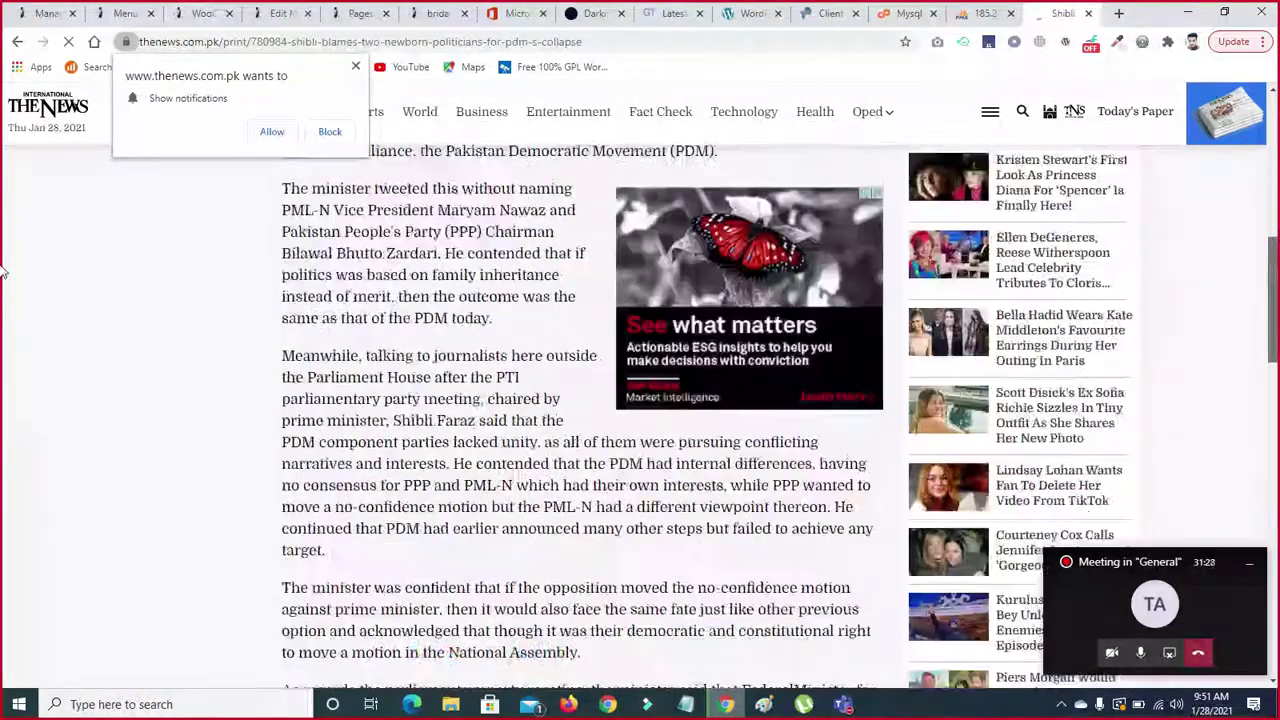
{"action": "scroll", "coordinate": [3, 208], "scroll_direction": "up", "scroll_amount": 4}
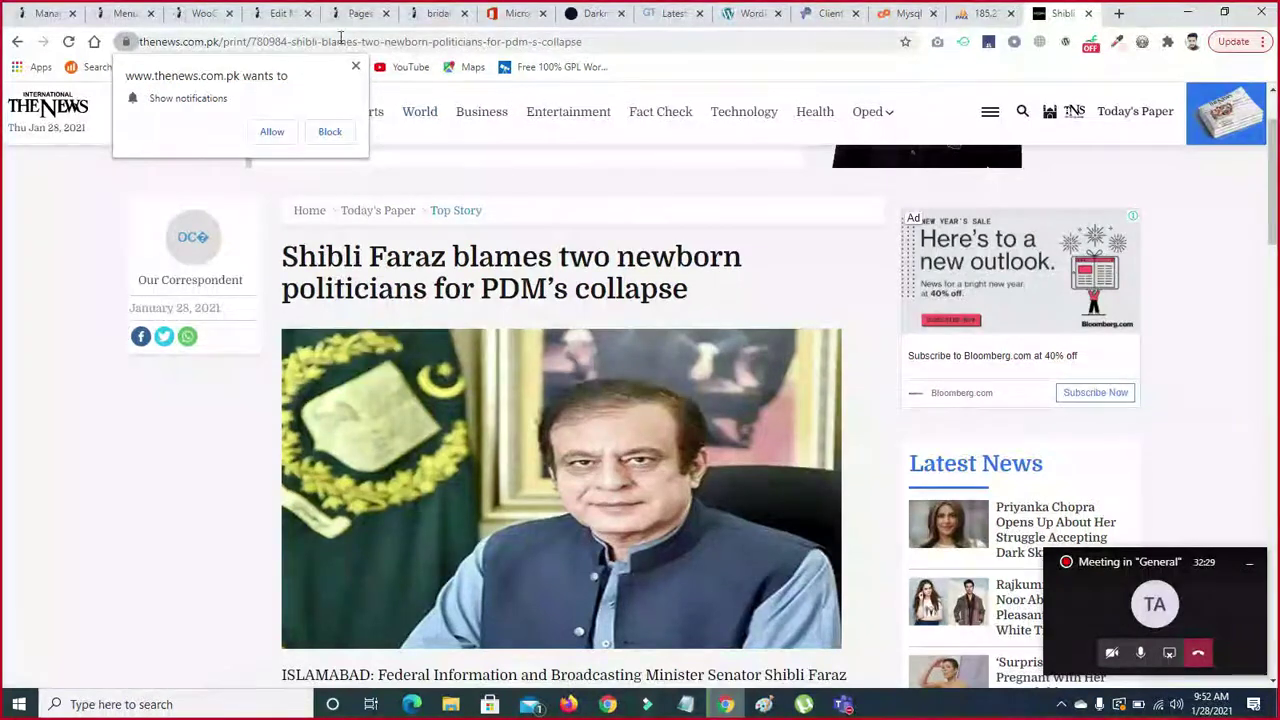
- Dismiss the notification request, then switch to the MySQL databases tab and close it
{"action": "left_click", "coordinate": [353, 67]}
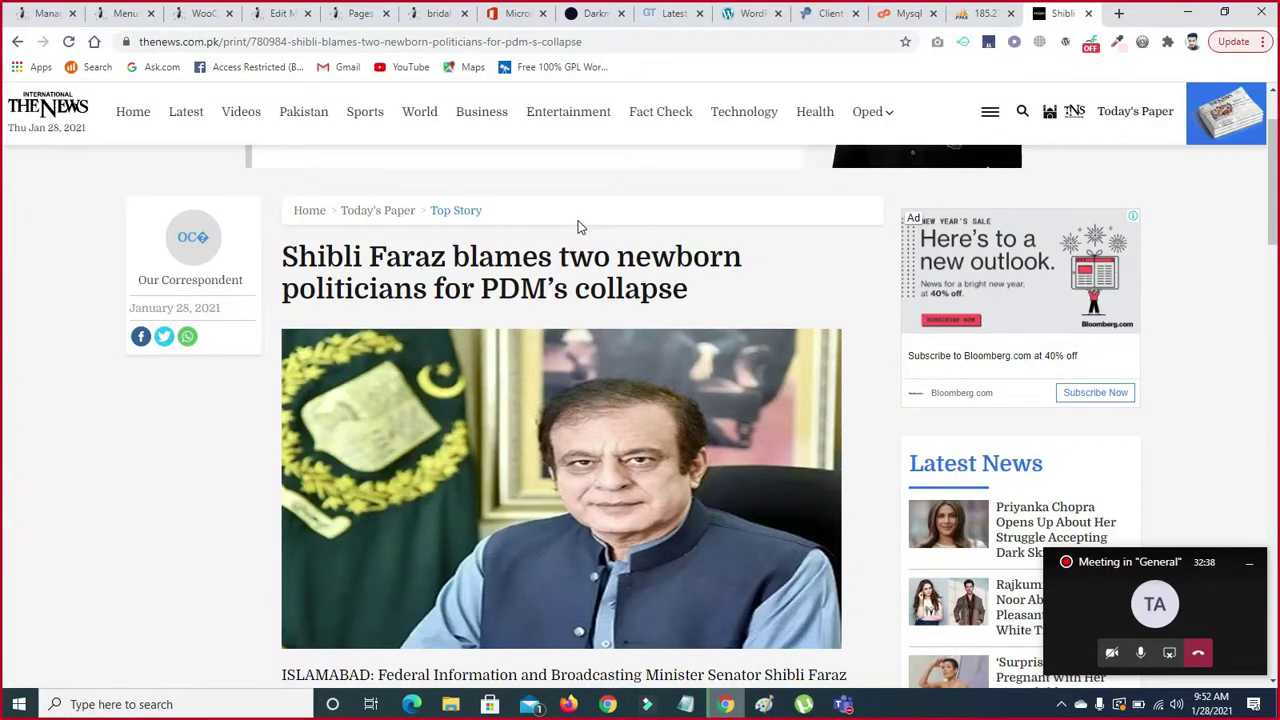
{"action": "left_click", "coordinate": [905, 14]}
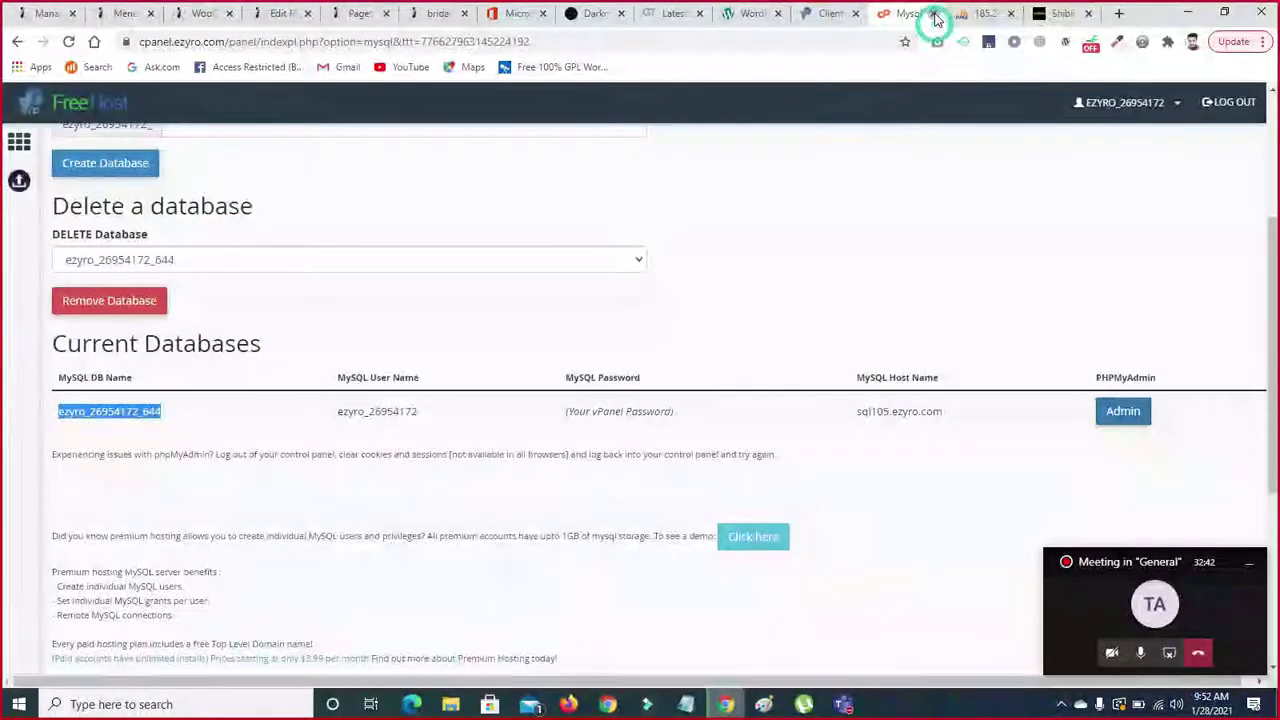
{"action": "left_click", "coordinate": [935, 14]}
- Close the phpMyAdmin and hosting client area tabs and return to the WordPress Updates tab
{"action": "left_click", "coordinate": [934, 14]}
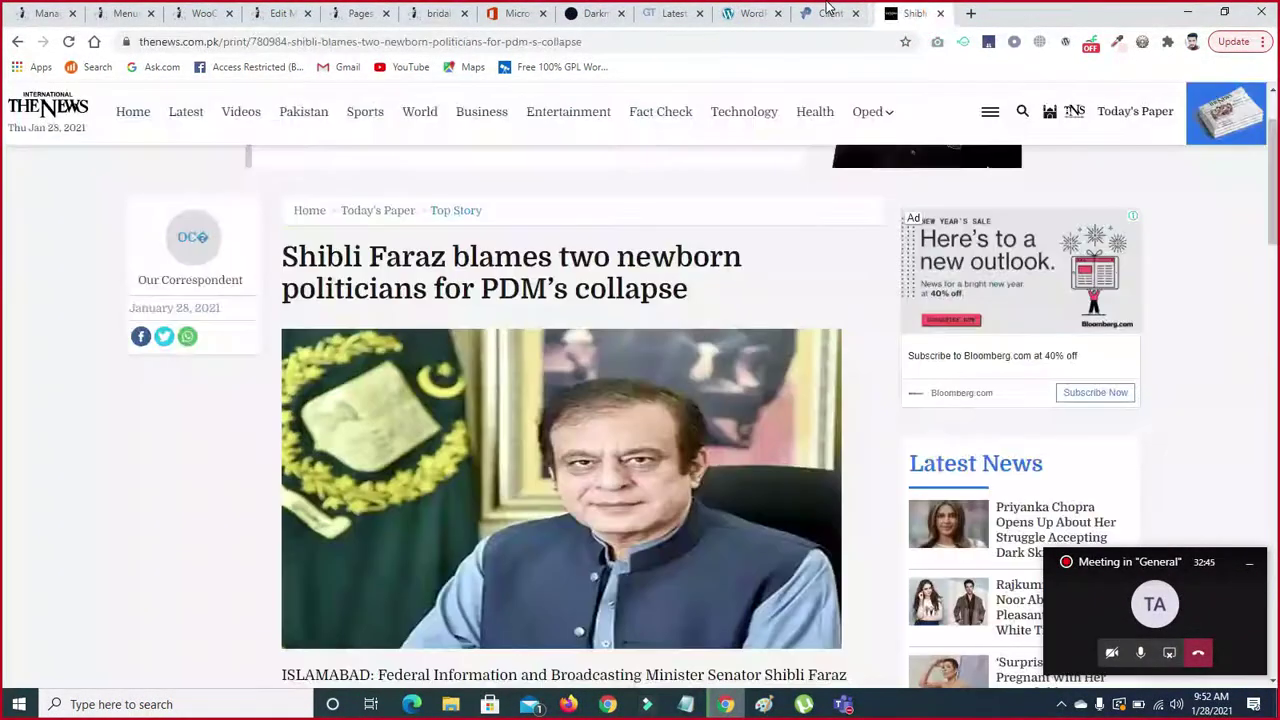
{"action": "left_click", "coordinate": [826, 10]}
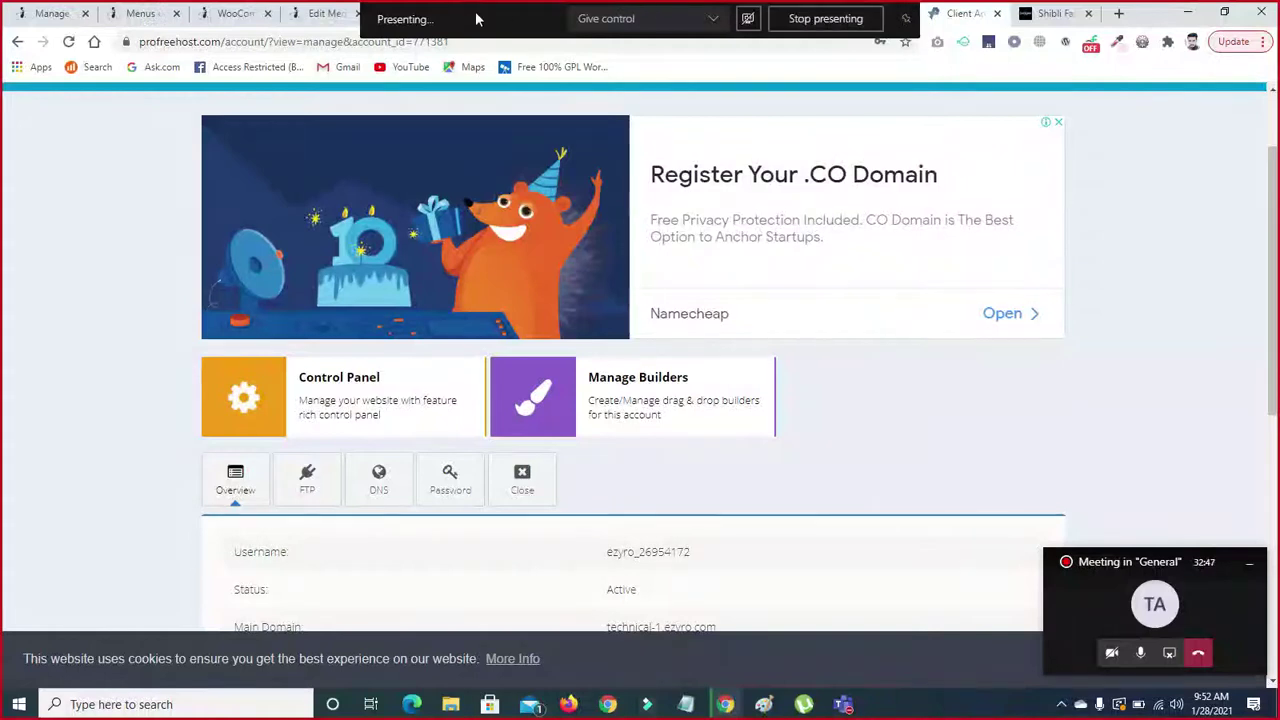
{"action": "left_click", "coordinate": [998, 14]}
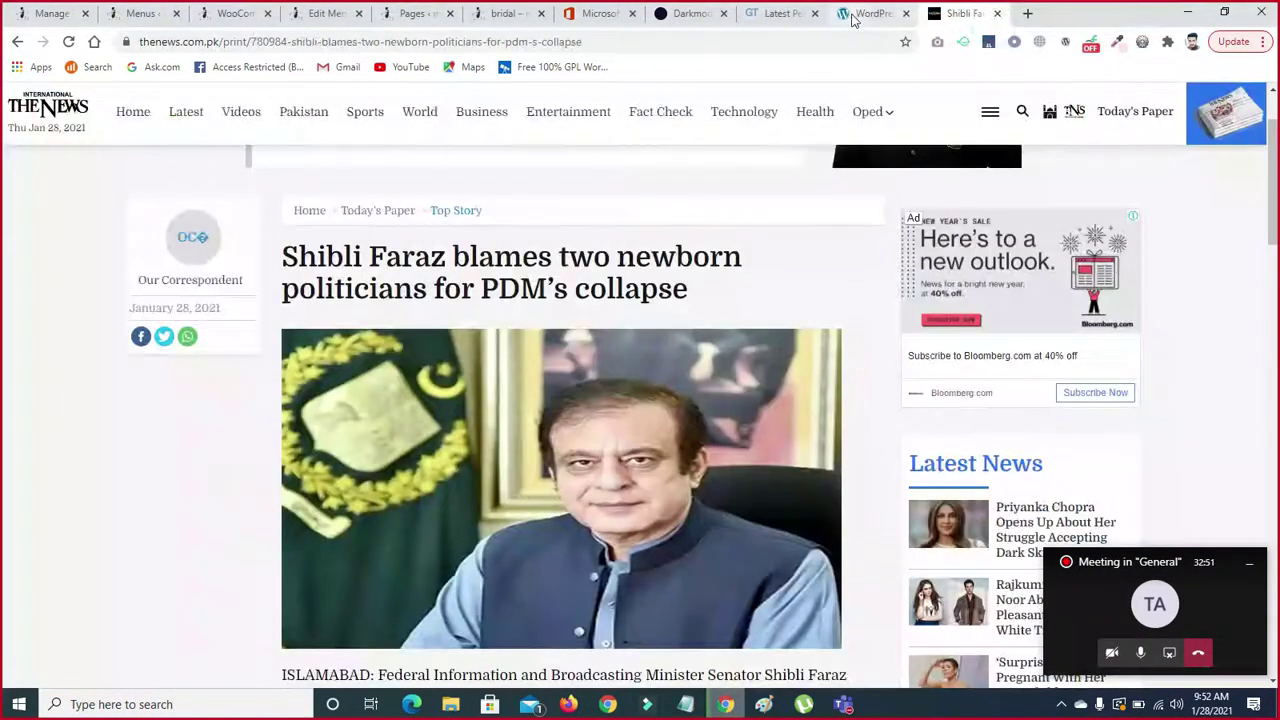
{"action": "left_click", "coordinate": [860, 13]}
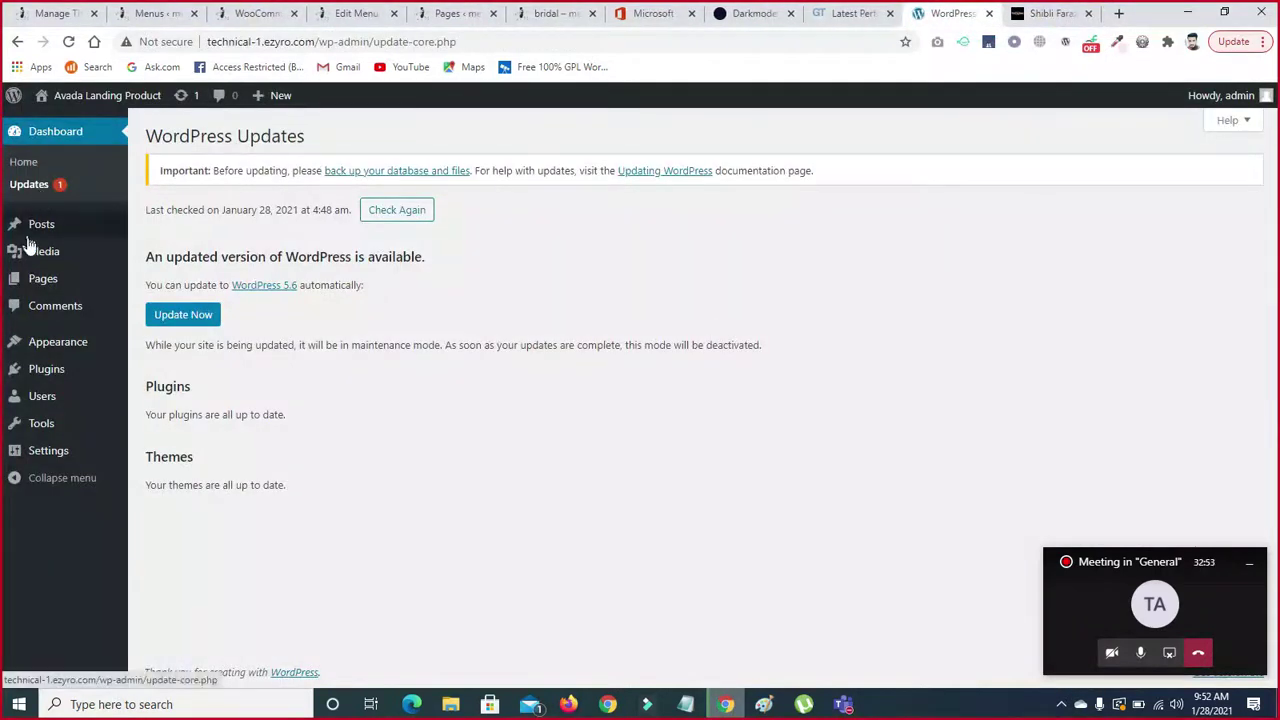
- Go to Posts > Categories from the admin sidebar flyout
{"action": "mouse_move", "coordinate": [32, 224]}
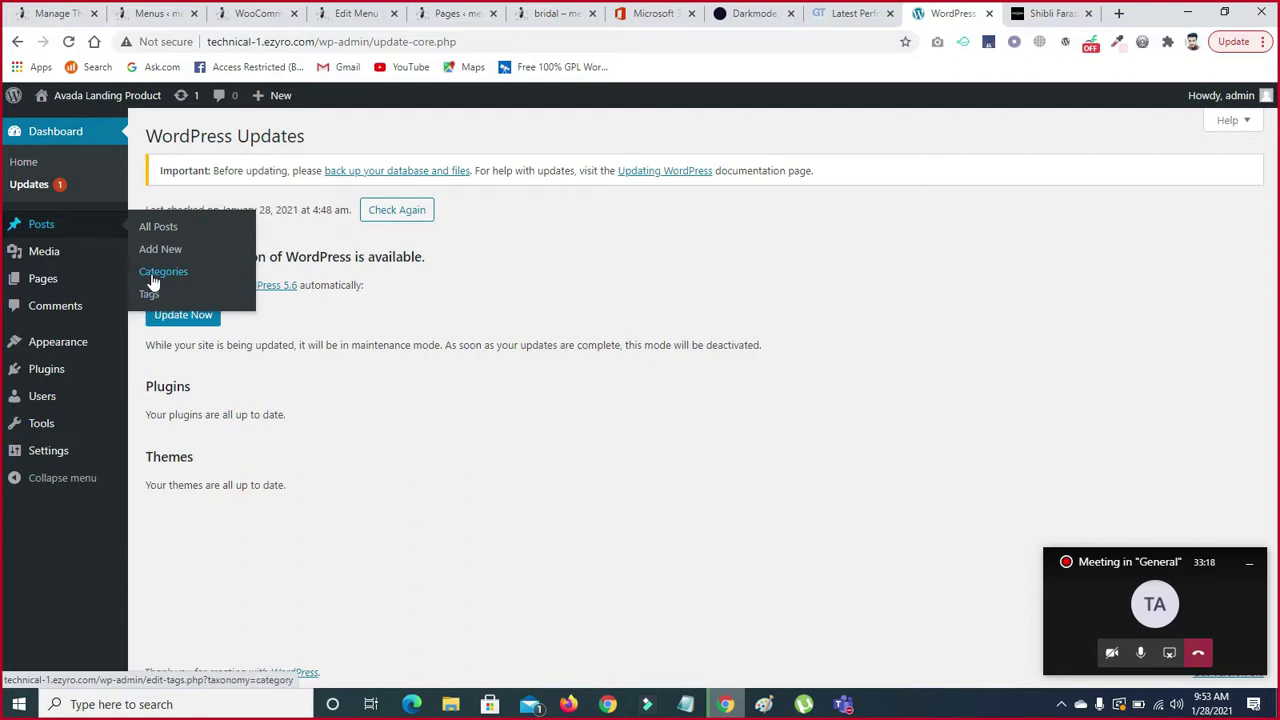
{"action": "left_click", "coordinate": [153, 281]}
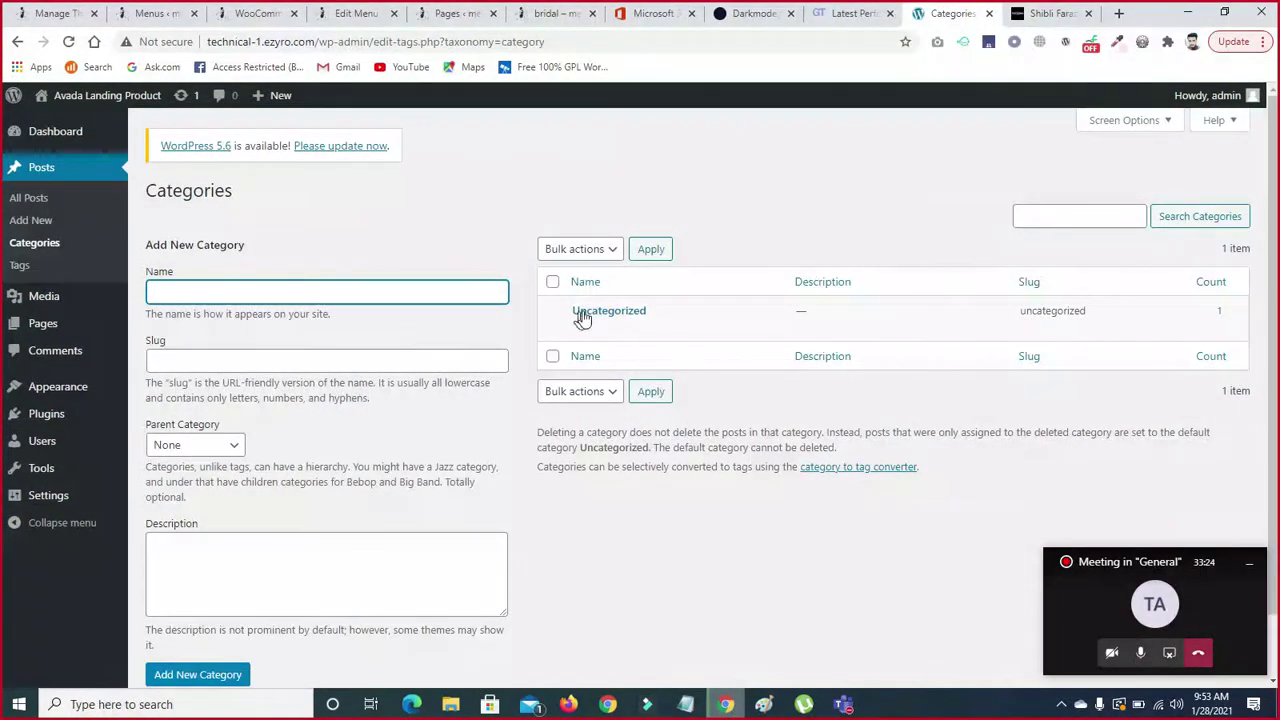
- Review the Add New Category form and the lone Uncategorized entry with 1 post
{"action": "mouse_move", "coordinate": [588, 318]}
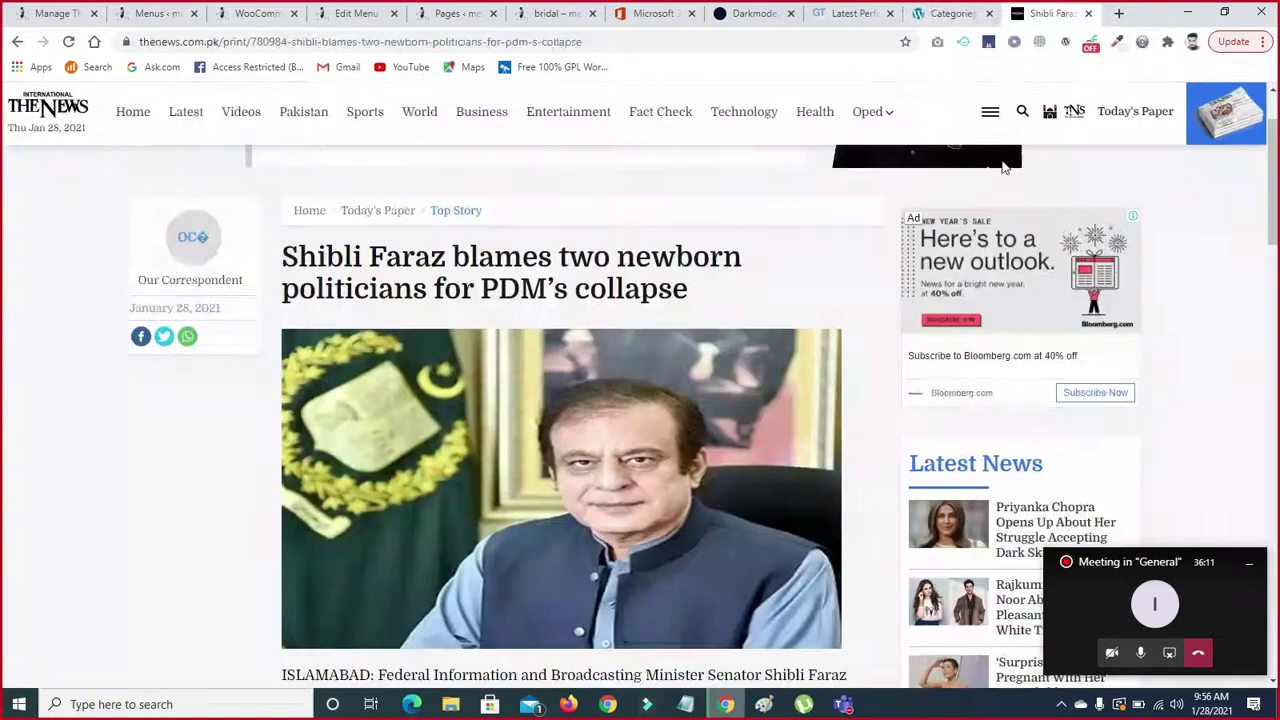
- Return to the Shibli Faraz article and open The News's Technology section
{"action": "left_click", "coordinate": [1040, 14]}
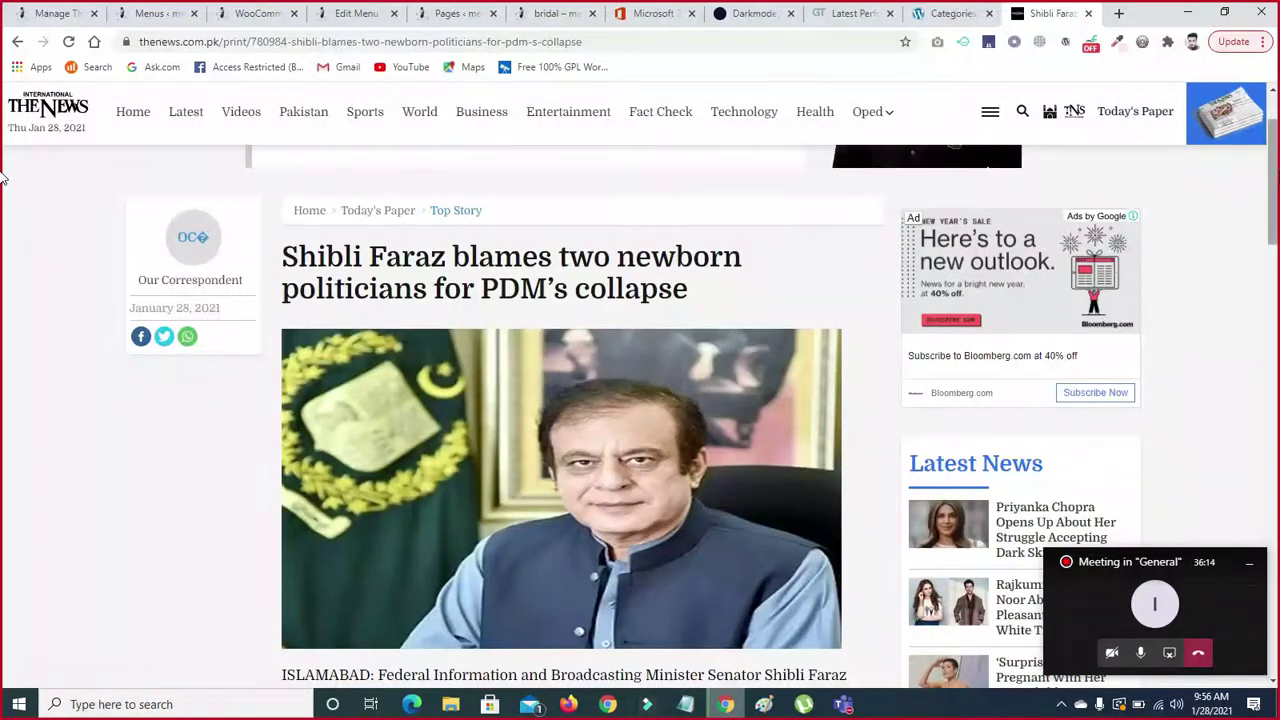
{"action": "scroll", "coordinate": [1062, 226], "scroll_direction": "down", "scroll_amount": 1}
{"action": "scroll", "coordinate": [1062, 226], "scroll_direction": "up", "scroll_amount": 2}
{"action": "scroll", "coordinate": [5, 175], "scroll_direction": "up", "scroll_amount": 1}
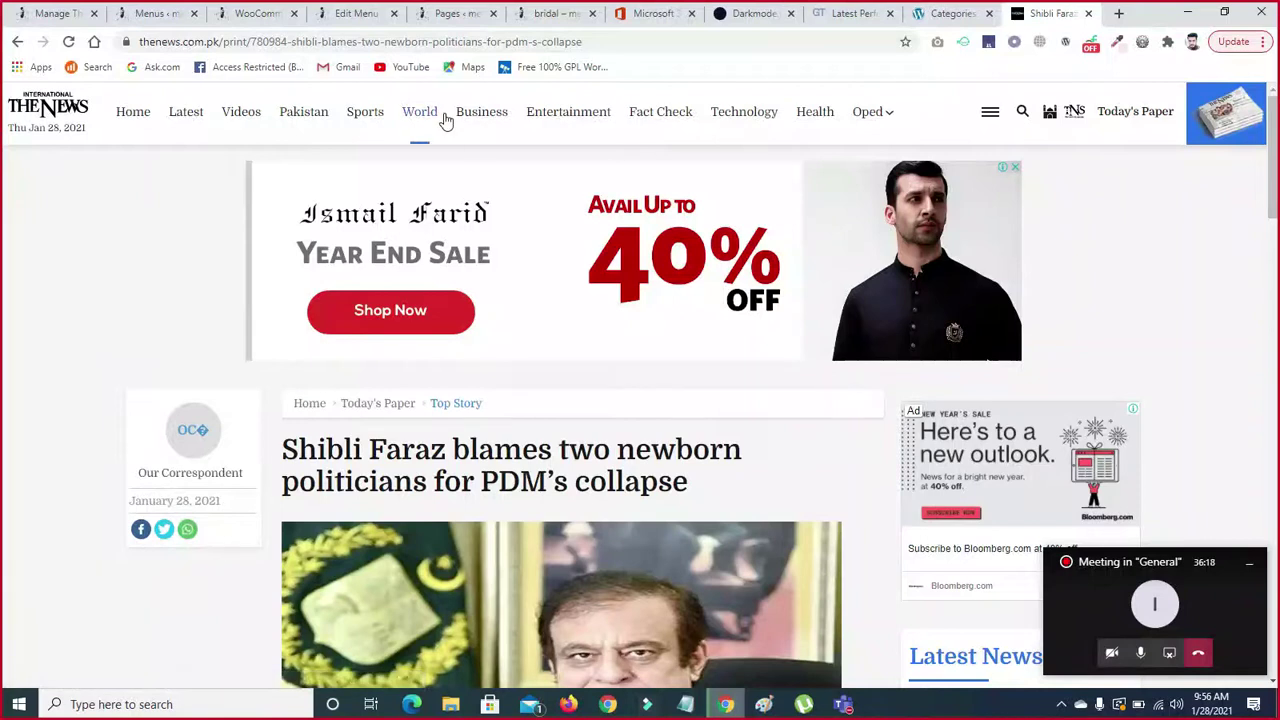
{"action": "left_click", "coordinate": [748, 113]}
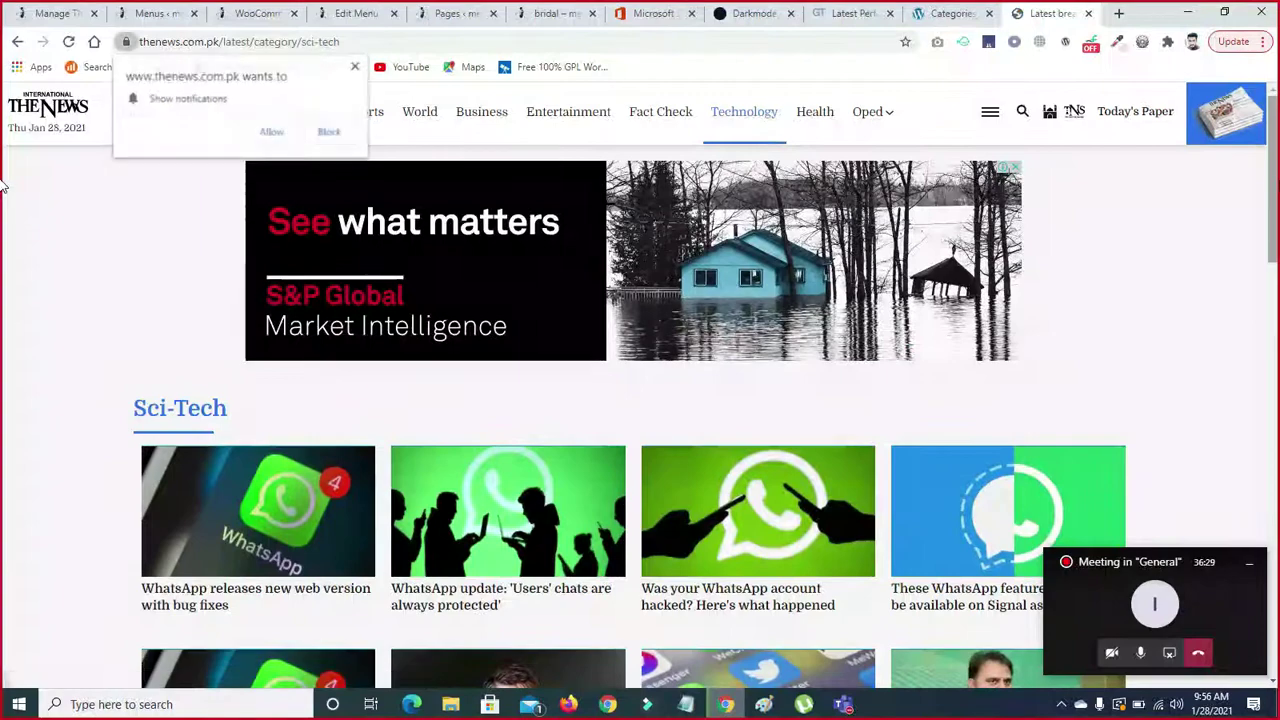
- Dismiss the site's notification prompt and browse the Sci-Tech category stories
{"action": "scroll", "coordinate": [2, 232], "scroll_direction": "down", "scroll_amount": 1}
{"action": "scroll", "coordinate": [2, 232], "scroll_direction": "down", "scroll_amount": 13}
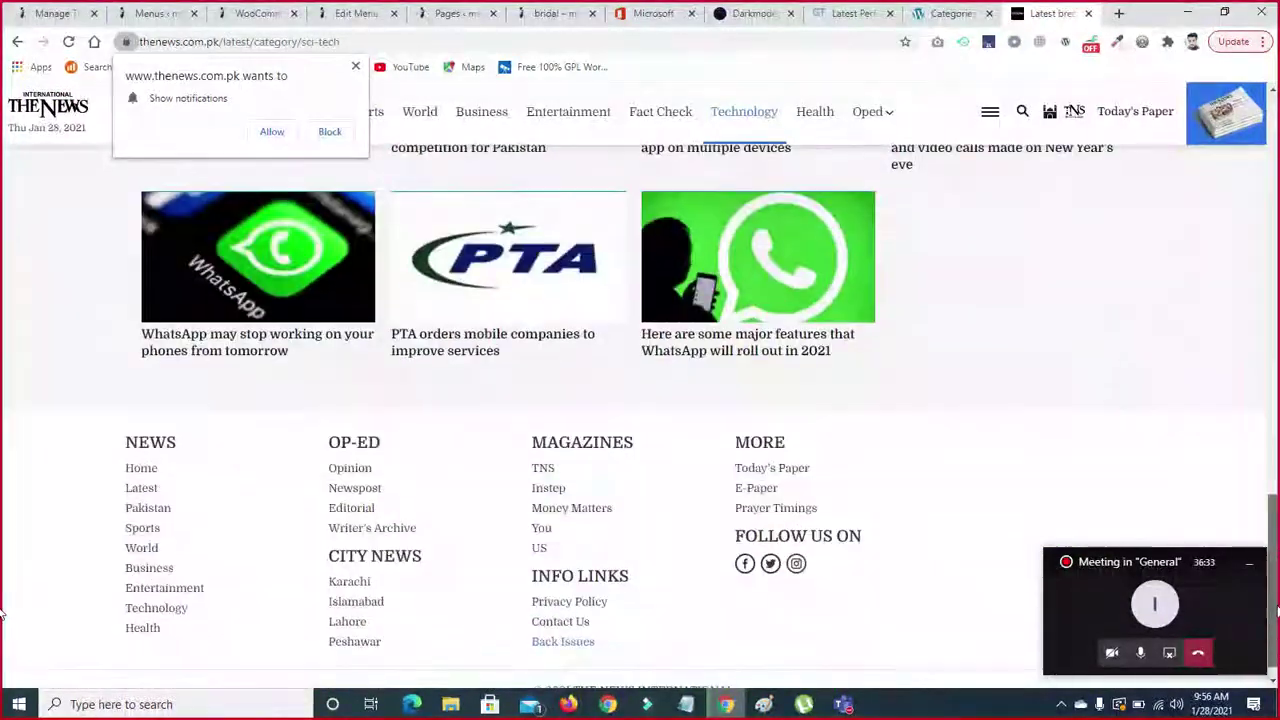
{"action": "left_click_drag", "start_coordinate": [1277, 606], "coordinate": [1276, 190]}
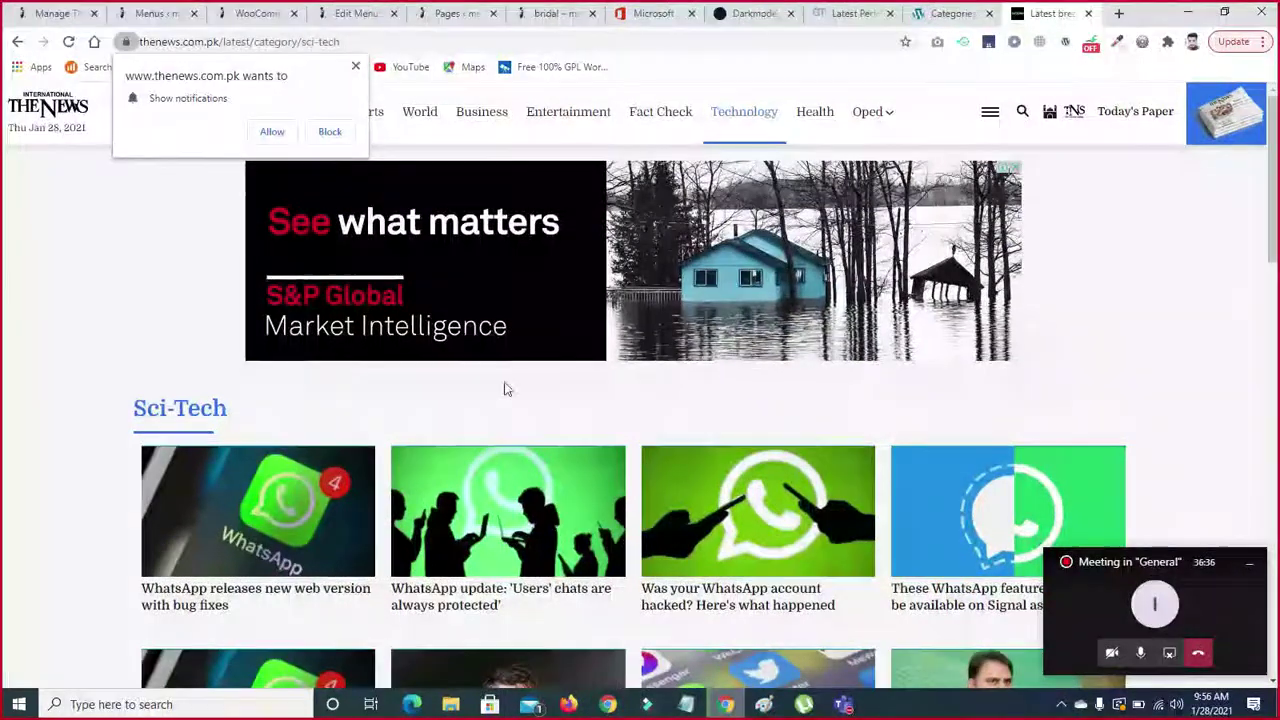
{"action": "left_click", "coordinate": [356, 68]}
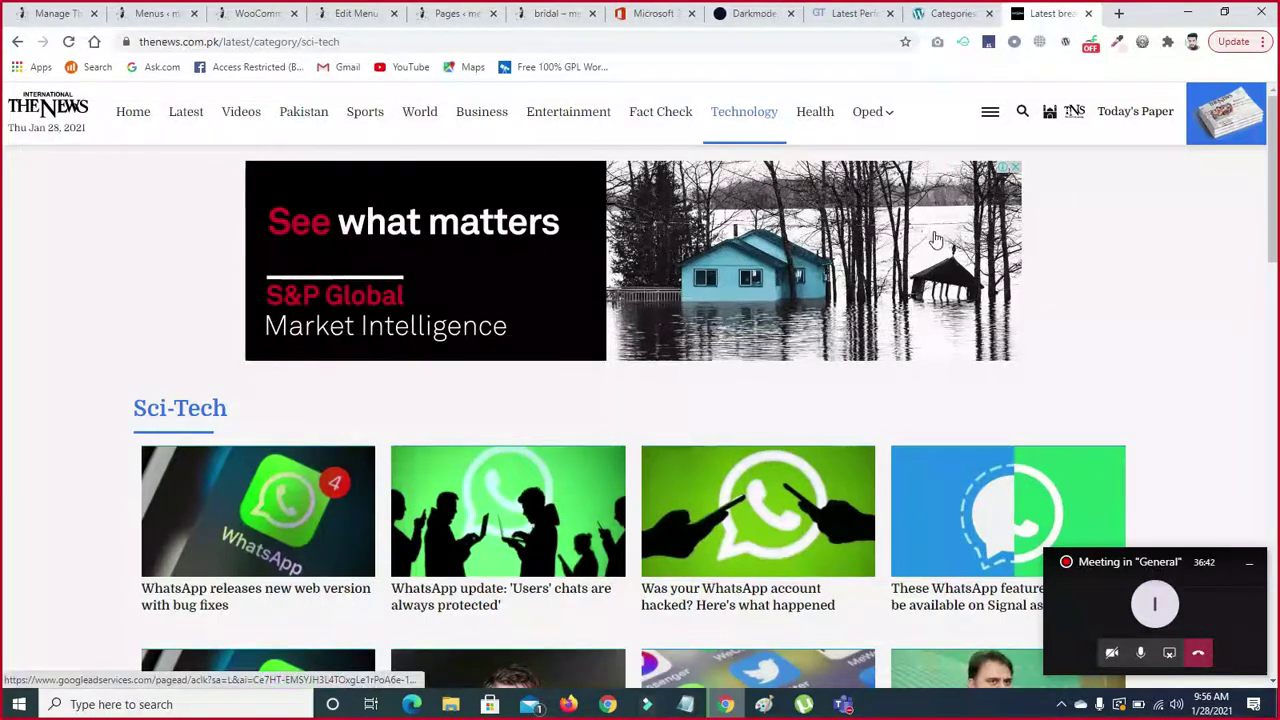
{"action": "scroll", "coordinate": [4, 295], "scroll_direction": "down", "scroll_amount": 2}
{"action": "scroll", "coordinate": [4, 300], "scroll_direction": "down", "scroll_amount": 3}
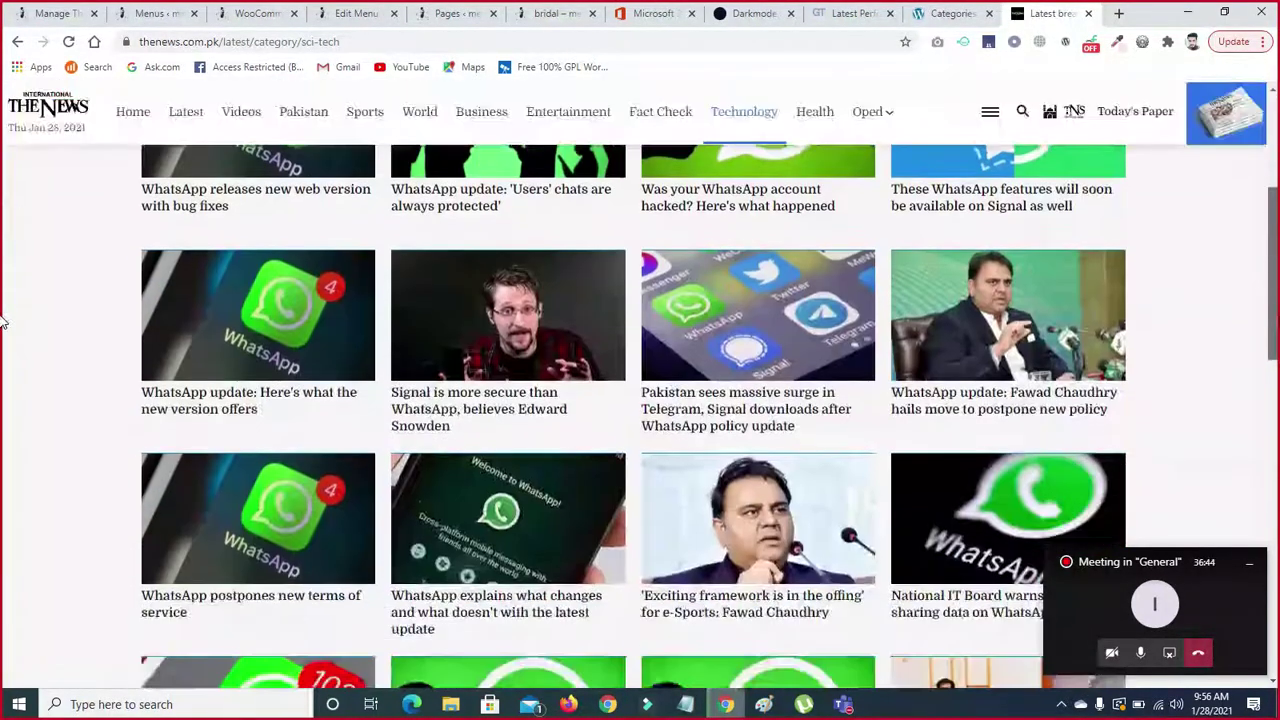
{"action": "scroll", "coordinate": [4, 300], "scroll_direction": "down", "scroll_amount": 3}
{"action": "scroll", "coordinate": [1267, 392], "scroll_direction": "down", "scroll_amount": 3}
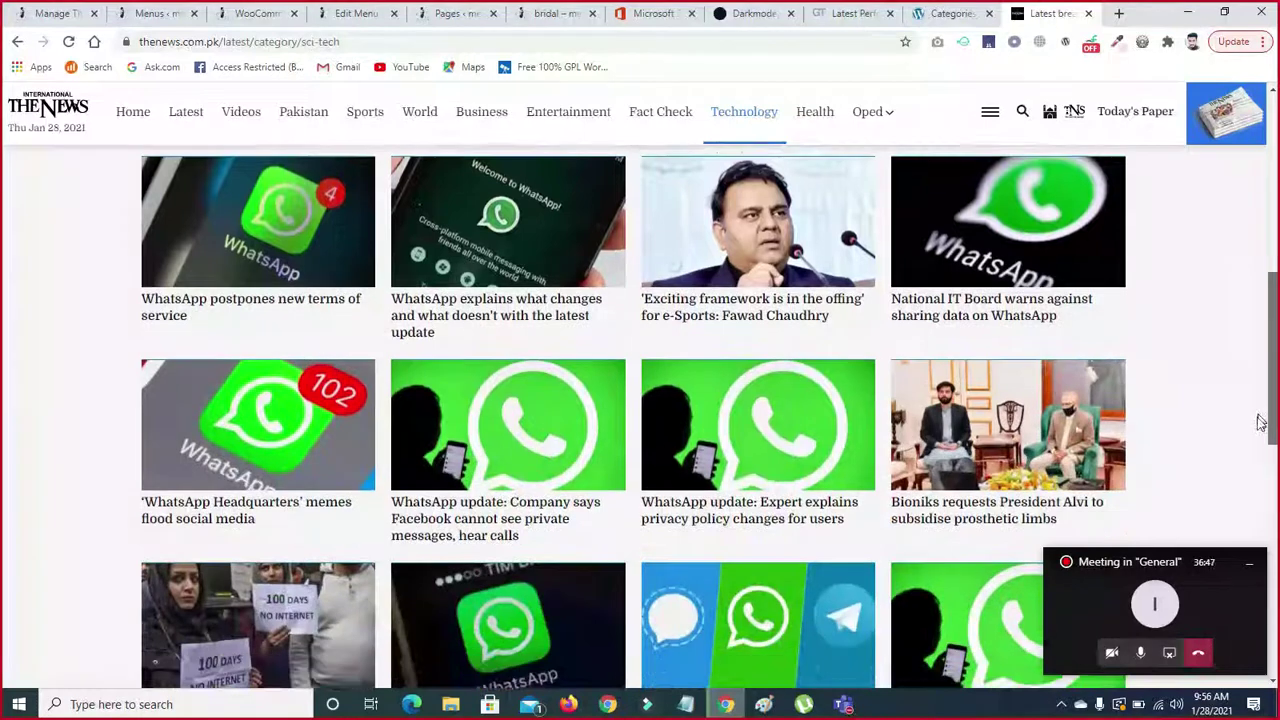
{"action": "scroll", "coordinate": [1220, 533], "scroll_direction": "down", "scroll_amount": 3}
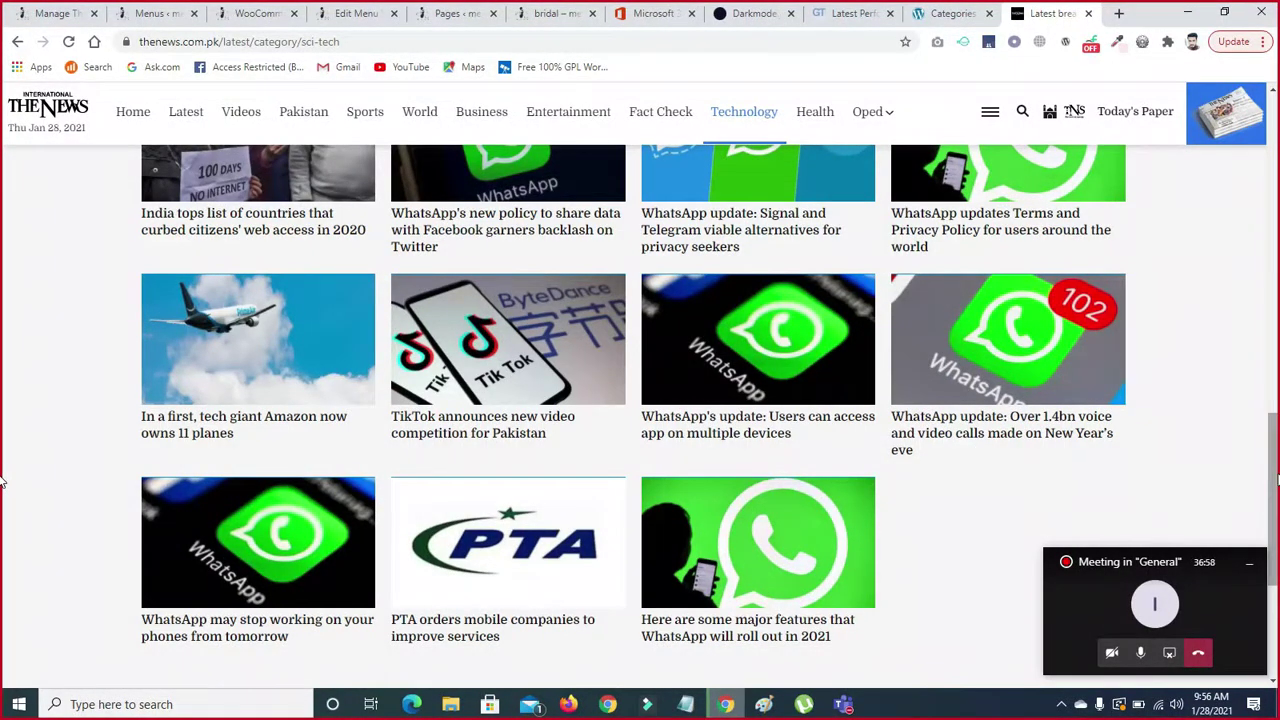
{"action": "scroll", "coordinate": [3, 482], "scroll_direction": "up", "scroll_amount": 10}
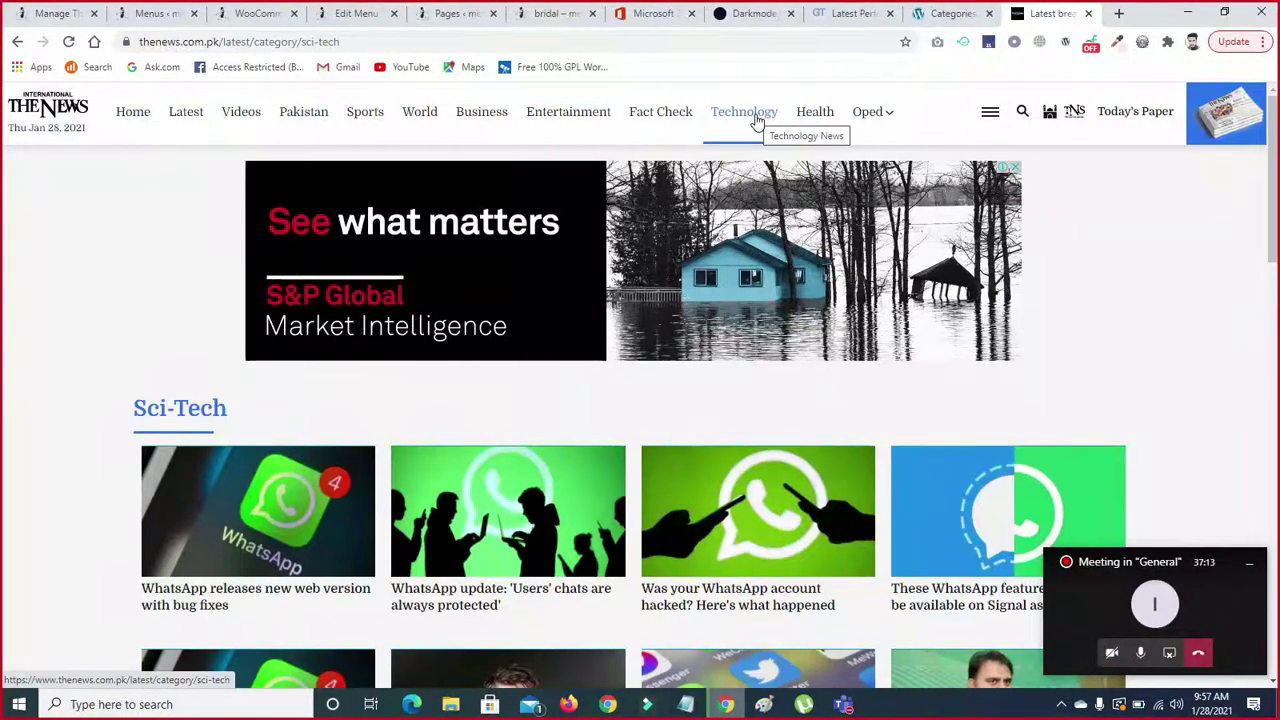
- Show the Oped dropdown (Opinion, Newspost, Editorial, Writer's Archive), then unmute the meeting microphone
{"action": "left_click", "coordinate": [880, 116]}
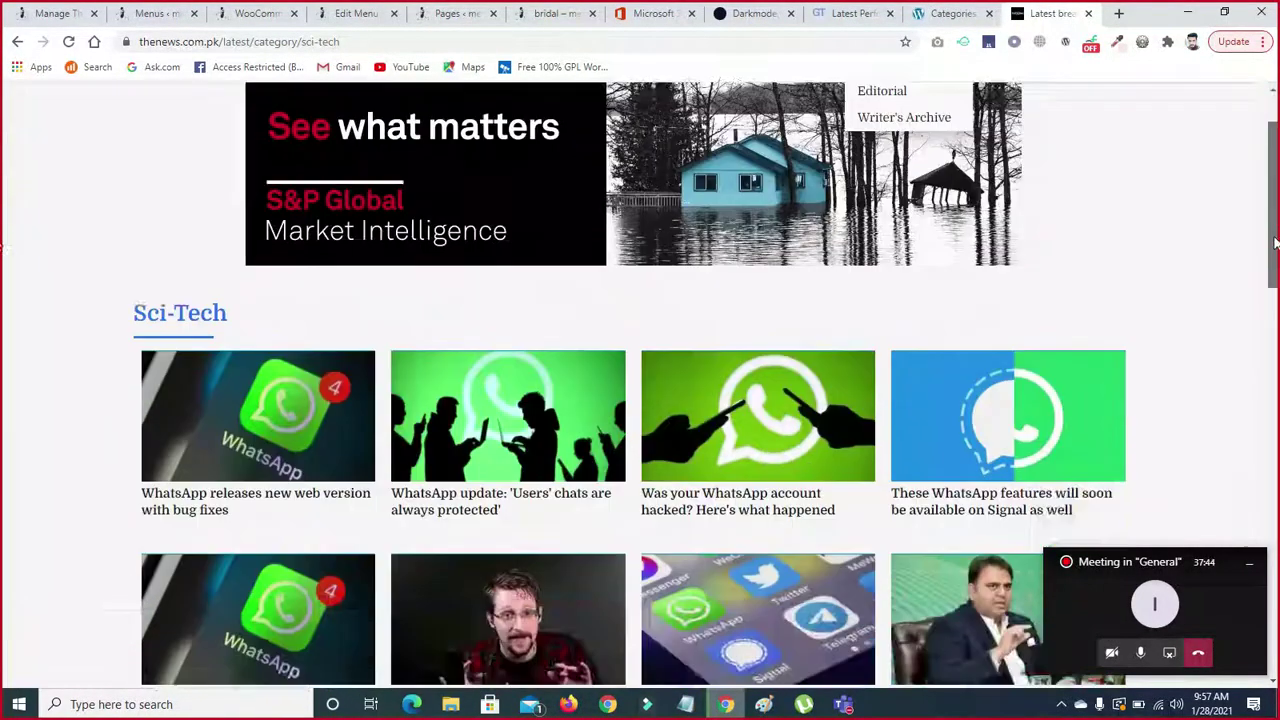
{"action": "left_click_drag", "start_coordinate": [1272, 205], "coordinate": [1273, 288]}
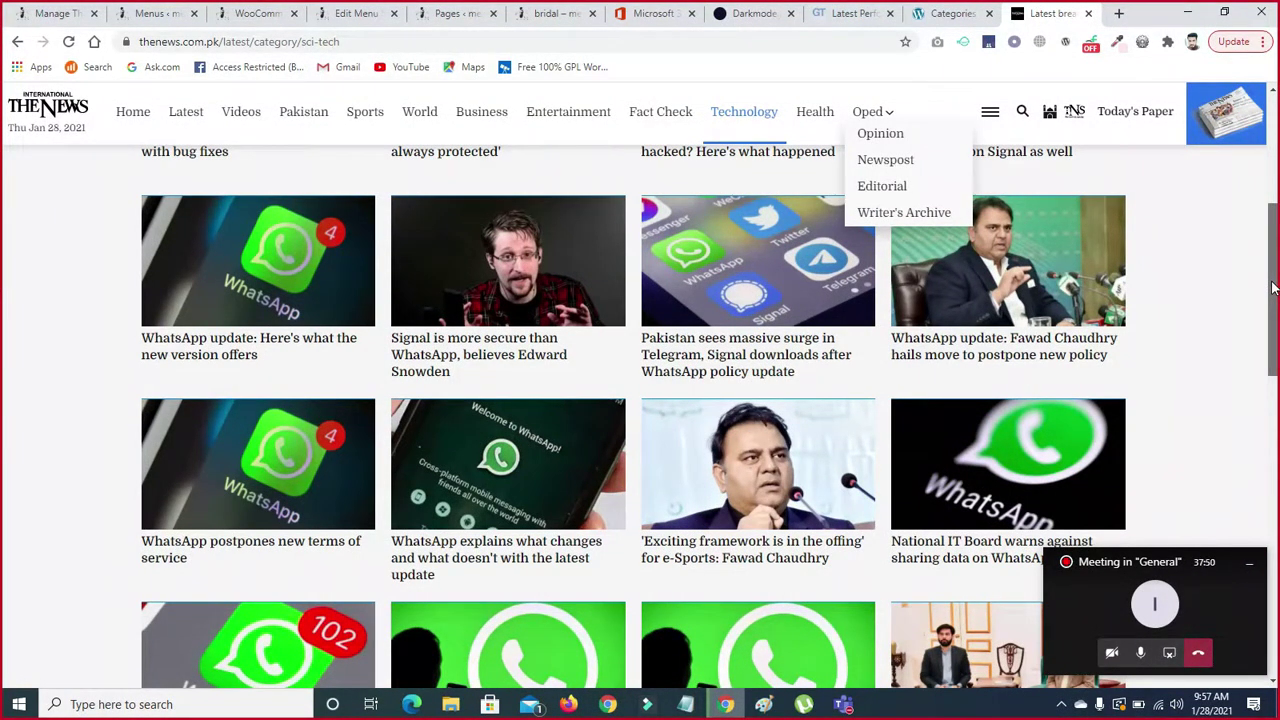
{"action": "scroll", "coordinate": [1273, 288], "scroll_direction": "up", "scroll_amount": 4}
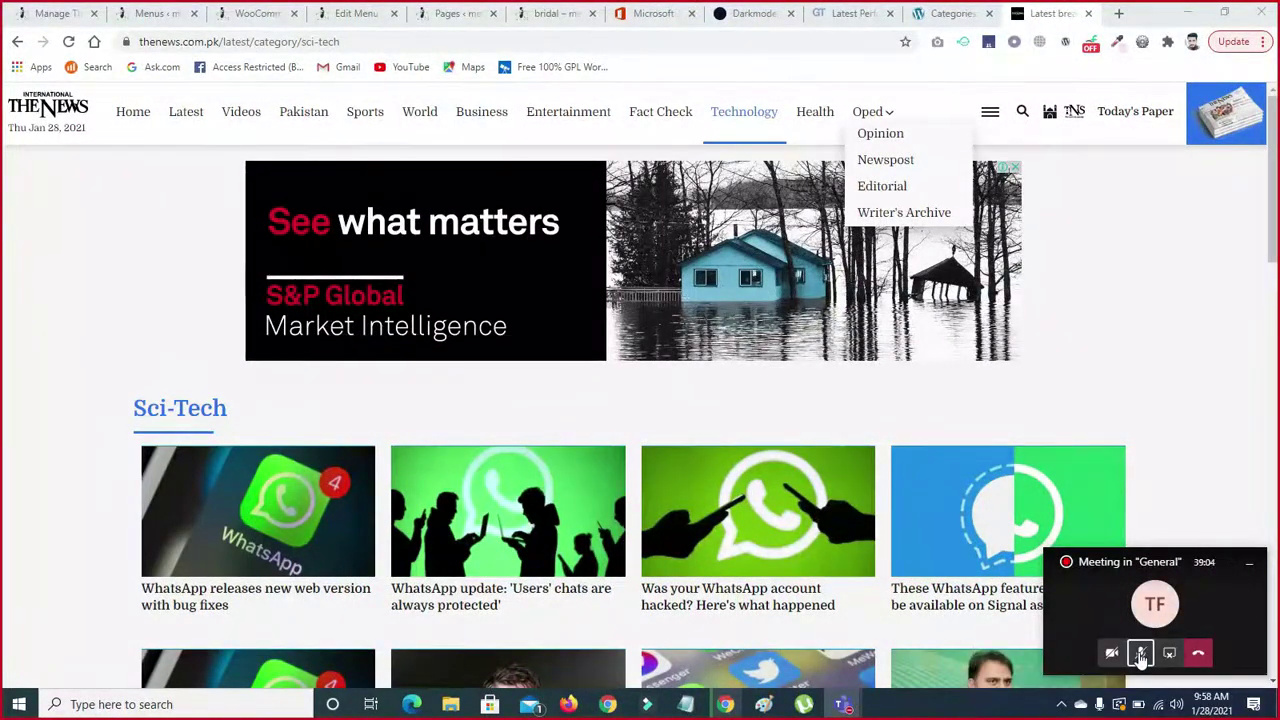
{"action": "left_click", "coordinate": [1141, 654]}
- Return to the WordPress Categories tab and open Posts > Tags, which lists no tags
{"action": "left_click", "coordinate": [950, 14]}
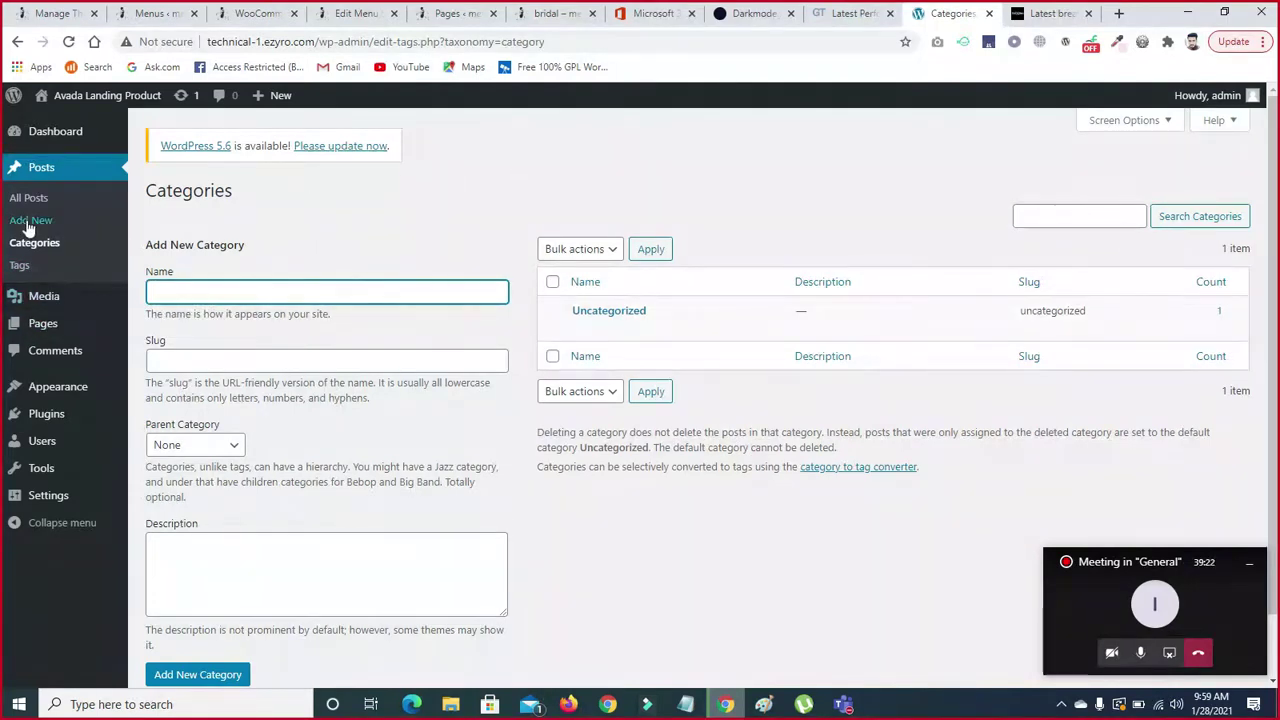
{"action": "left_click", "coordinate": [20, 266]}
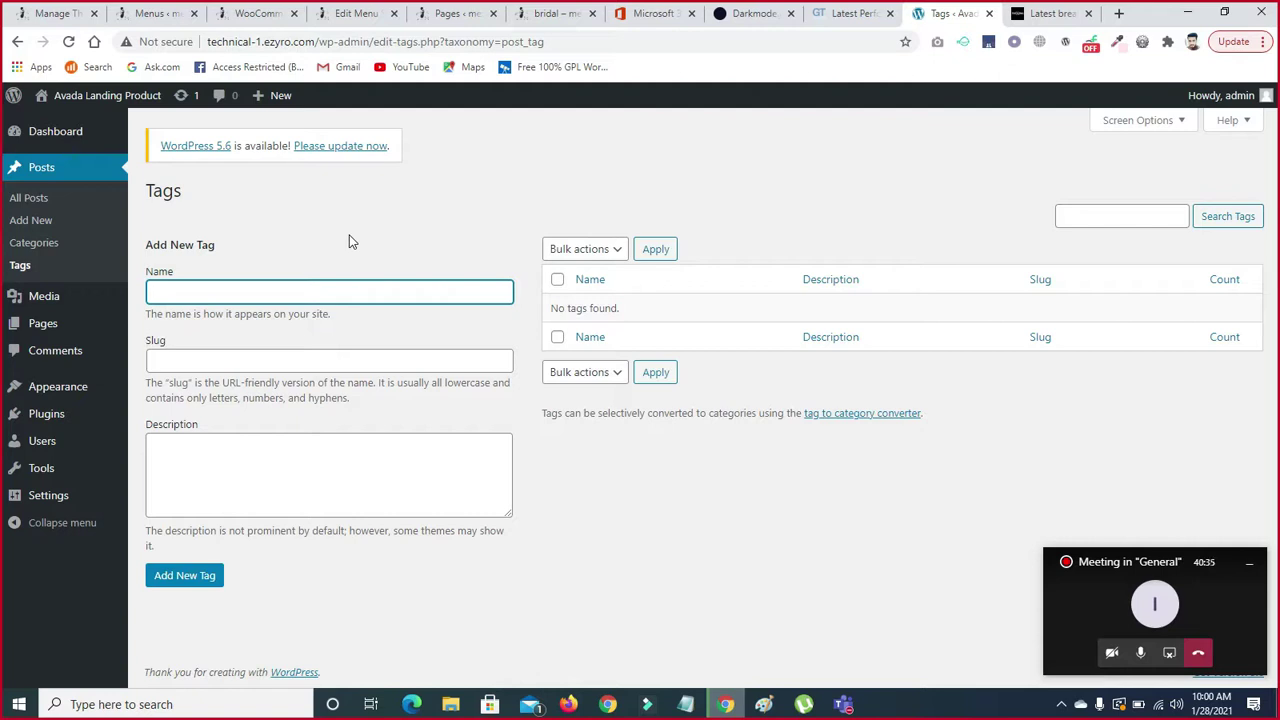
{"action": "left_click", "coordinate": [257, 286]}
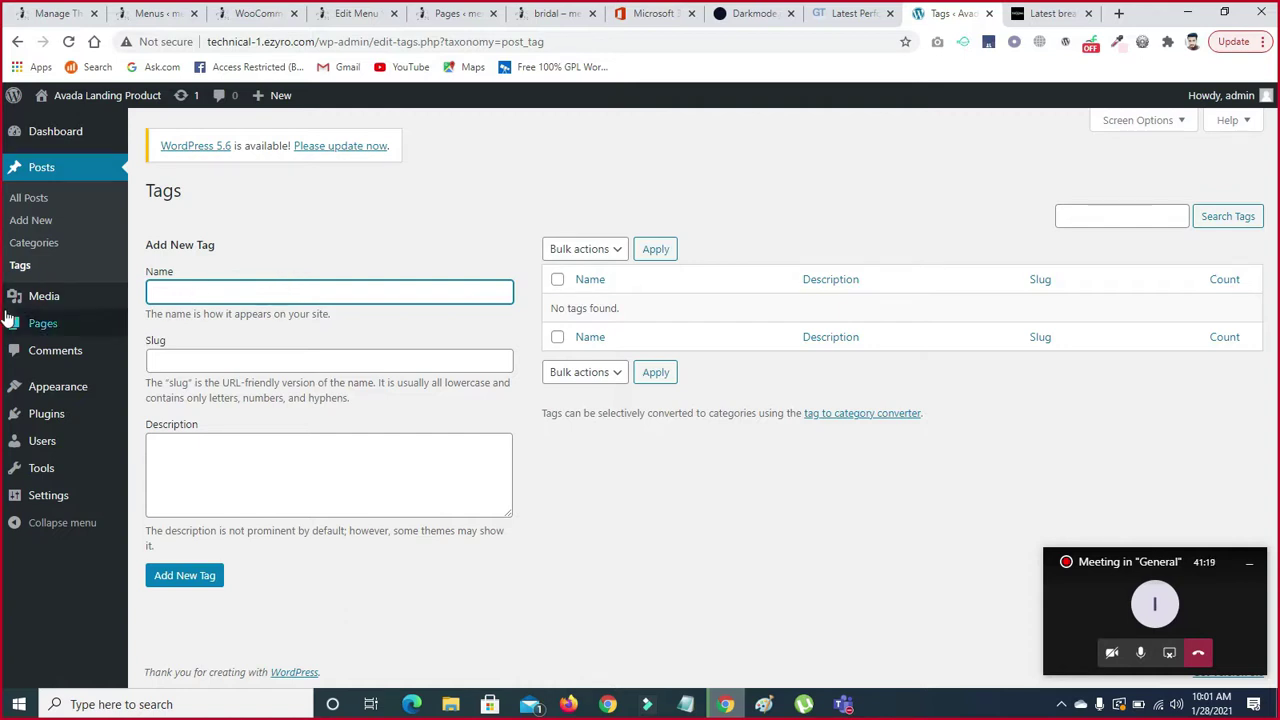
{"action": "mouse_move", "coordinate": [30, 305]}
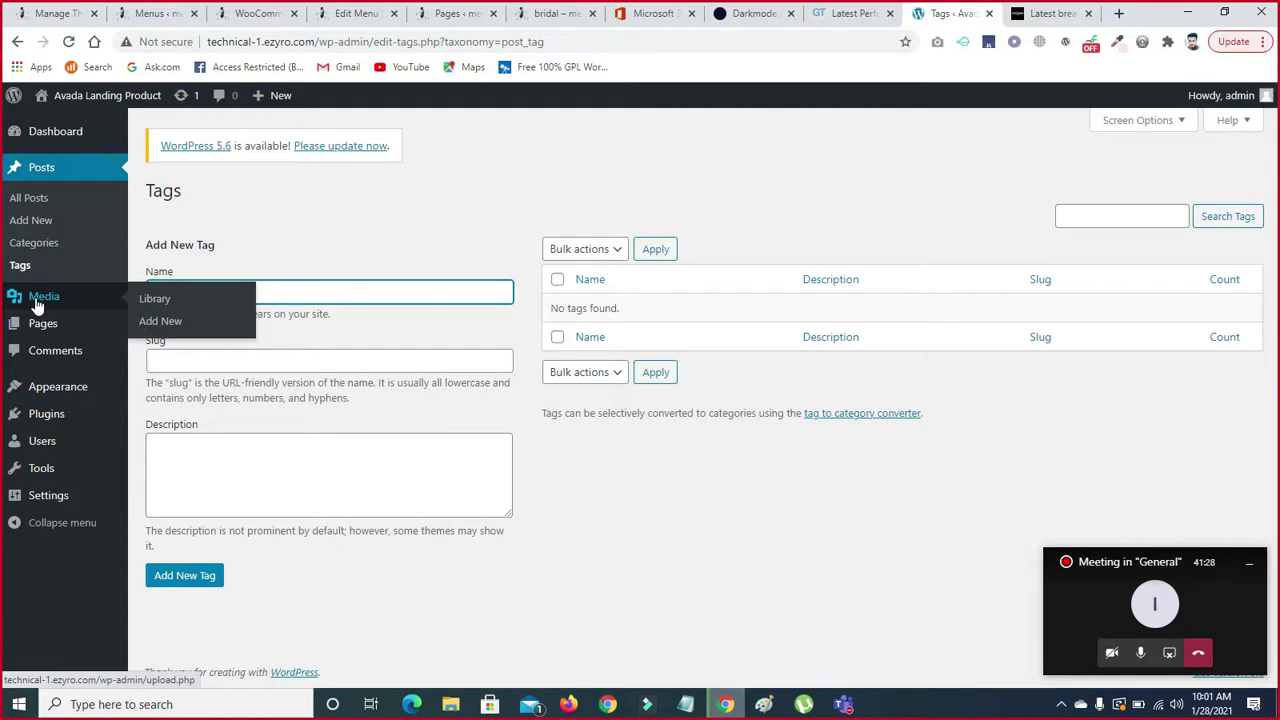
- Open the Media Library and scroll through the uploaded product images
{"action": "left_click", "coordinate": [36, 302]}
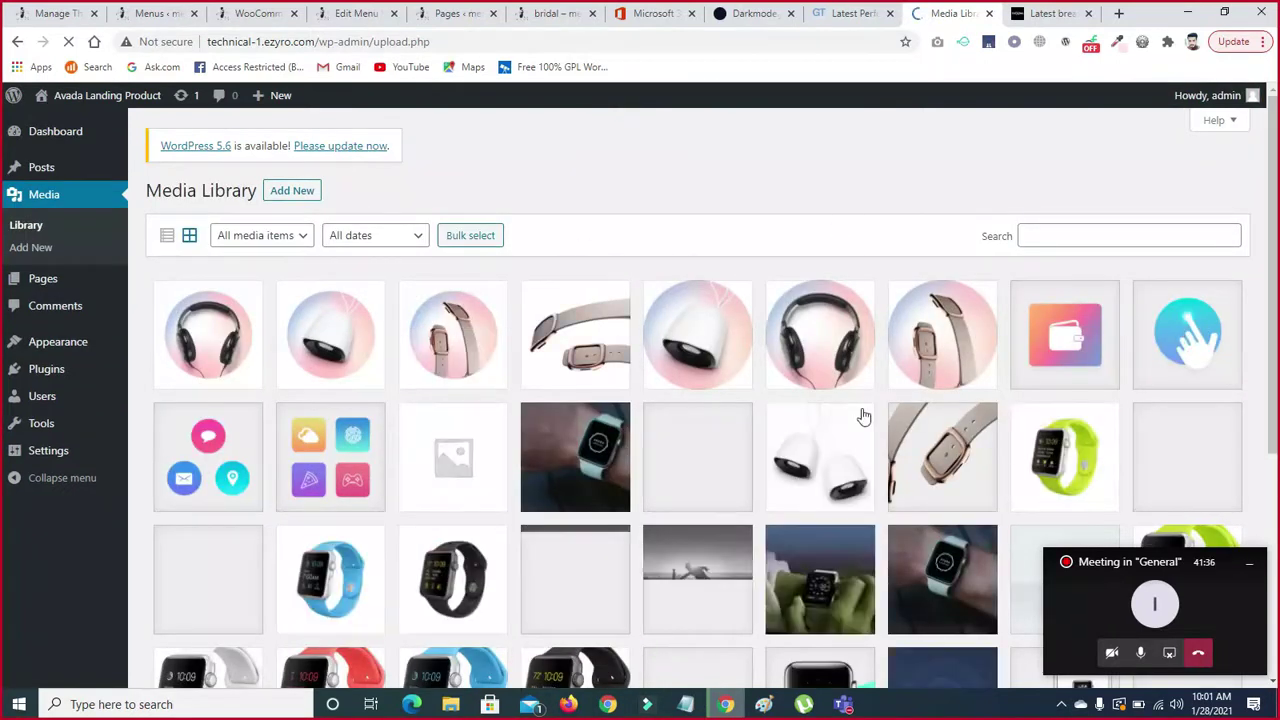
{"action": "scroll", "coordinate": [3, 228], "scroll_direction": "down", "scroll_amount": 5}
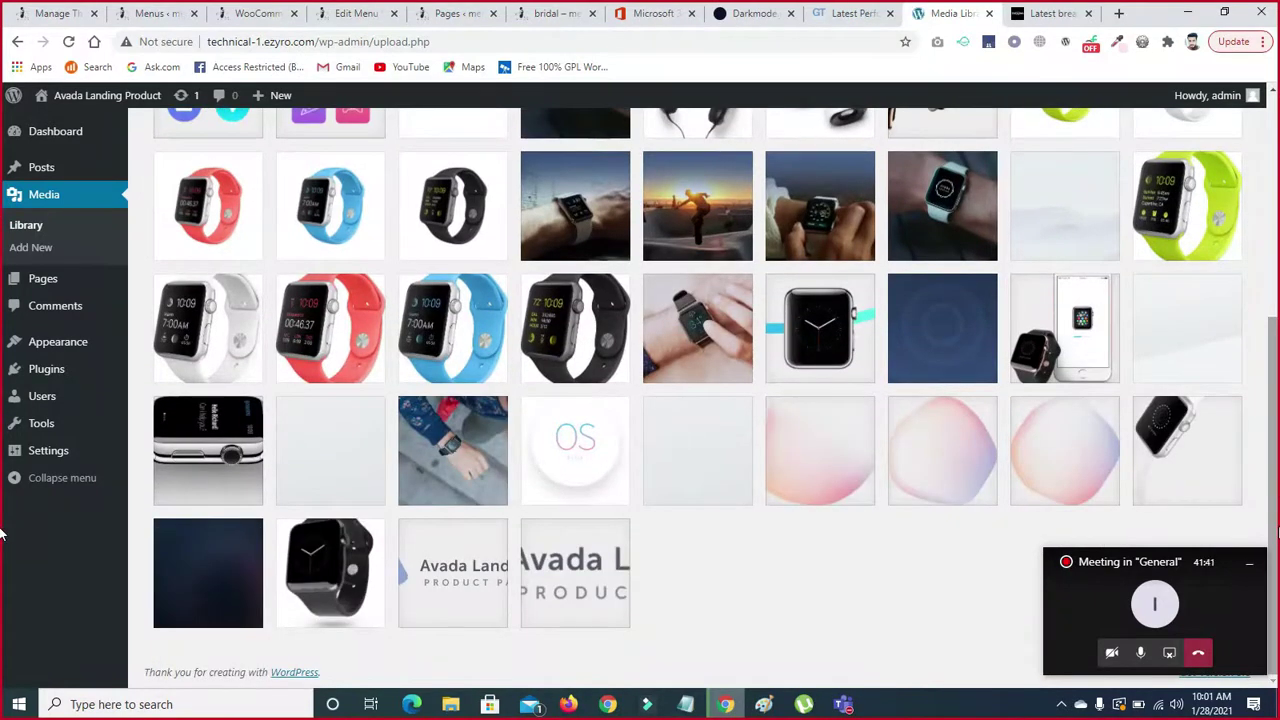
{"action": "scroll", "coordinate": [932, 264], "scroll_direction": "up", "scroll_amount": 5}
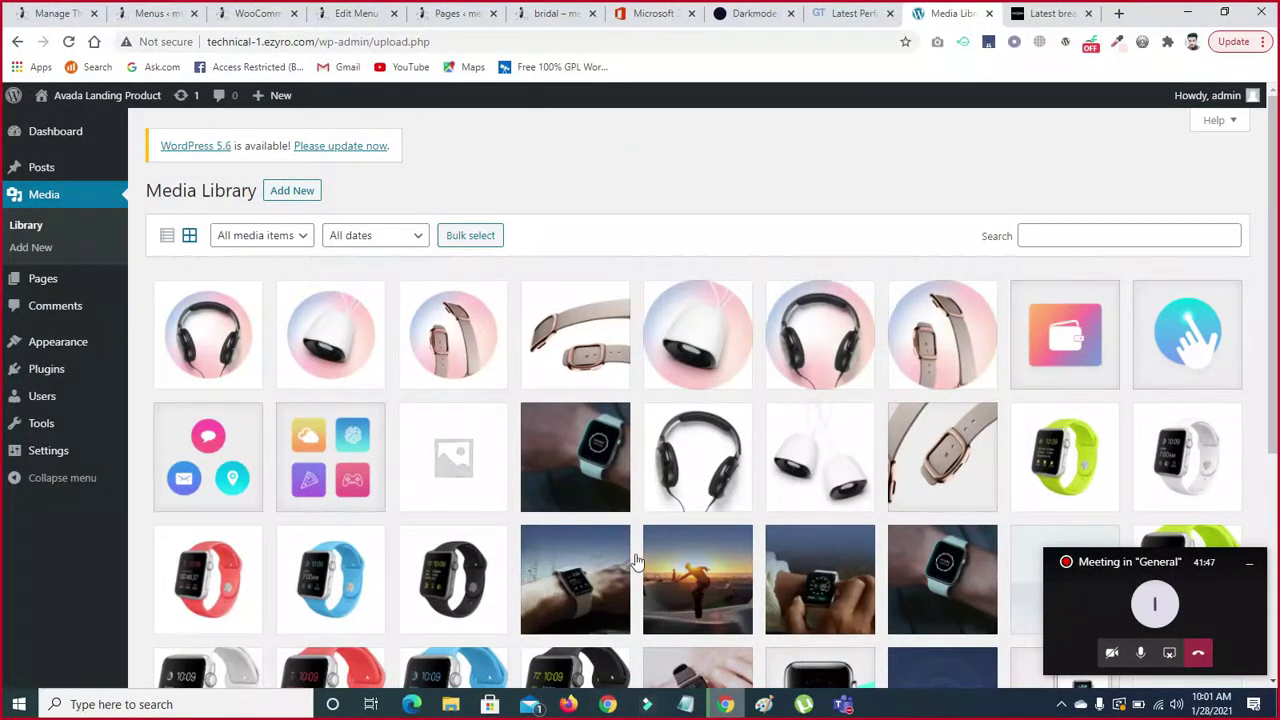
{"action": "scroll", "coordinate": [1008, 392], "scroll_direction": "down", "scroll_amount": 3}
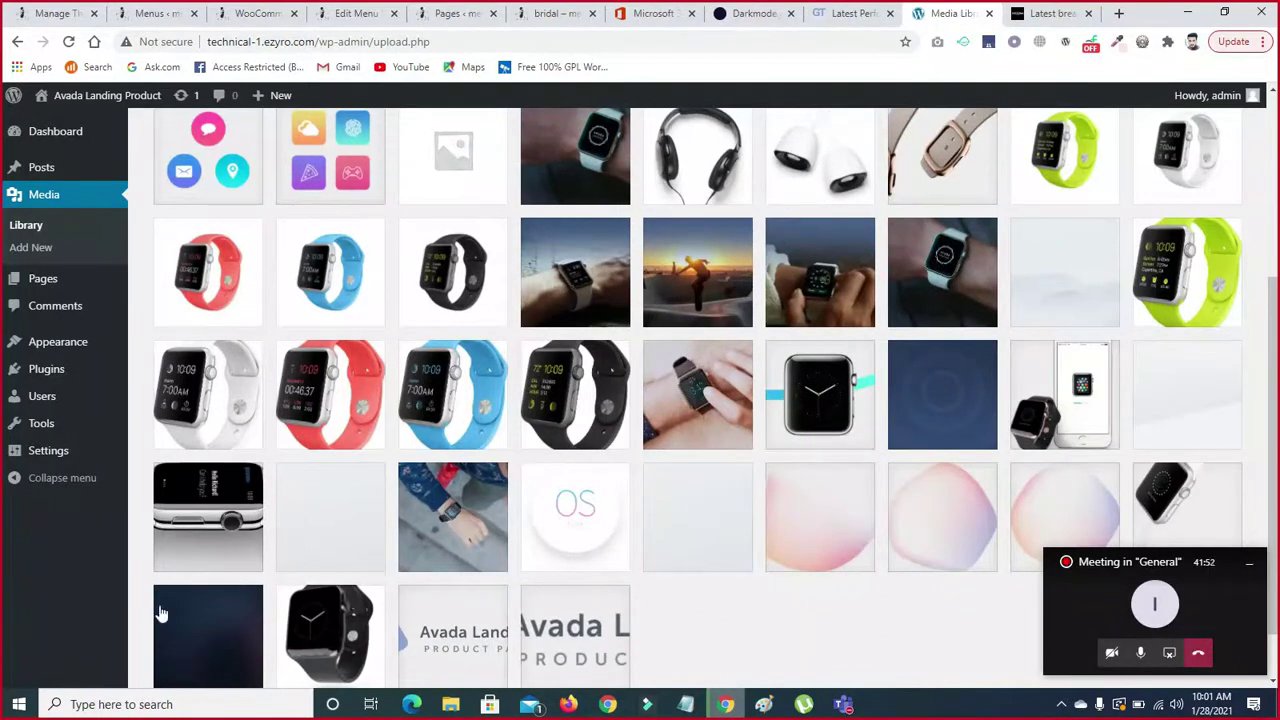
{"action": "scroll", "coordinate": [588, 498], "scroll_direction": "up", "scroll_amount": 3}
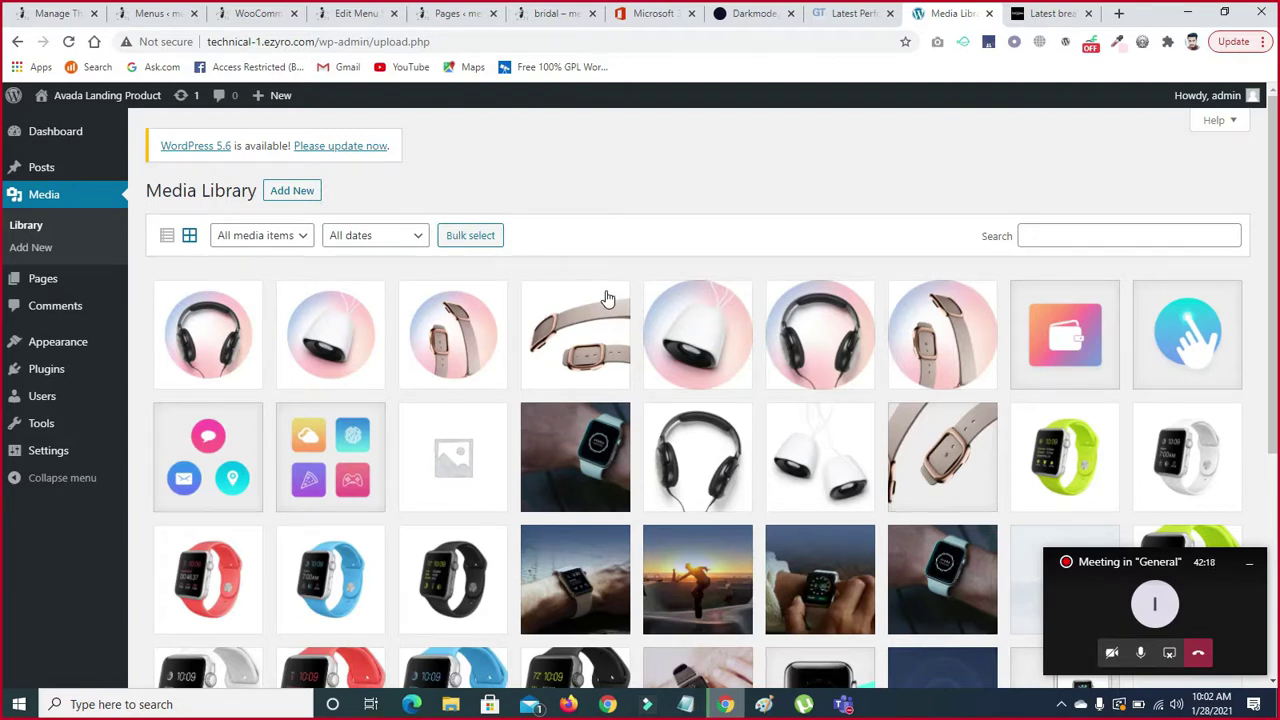
- Show and close the media upload panel, then go to the All Pages list
{"action": "left_click", "coordinate": [282, 196]}
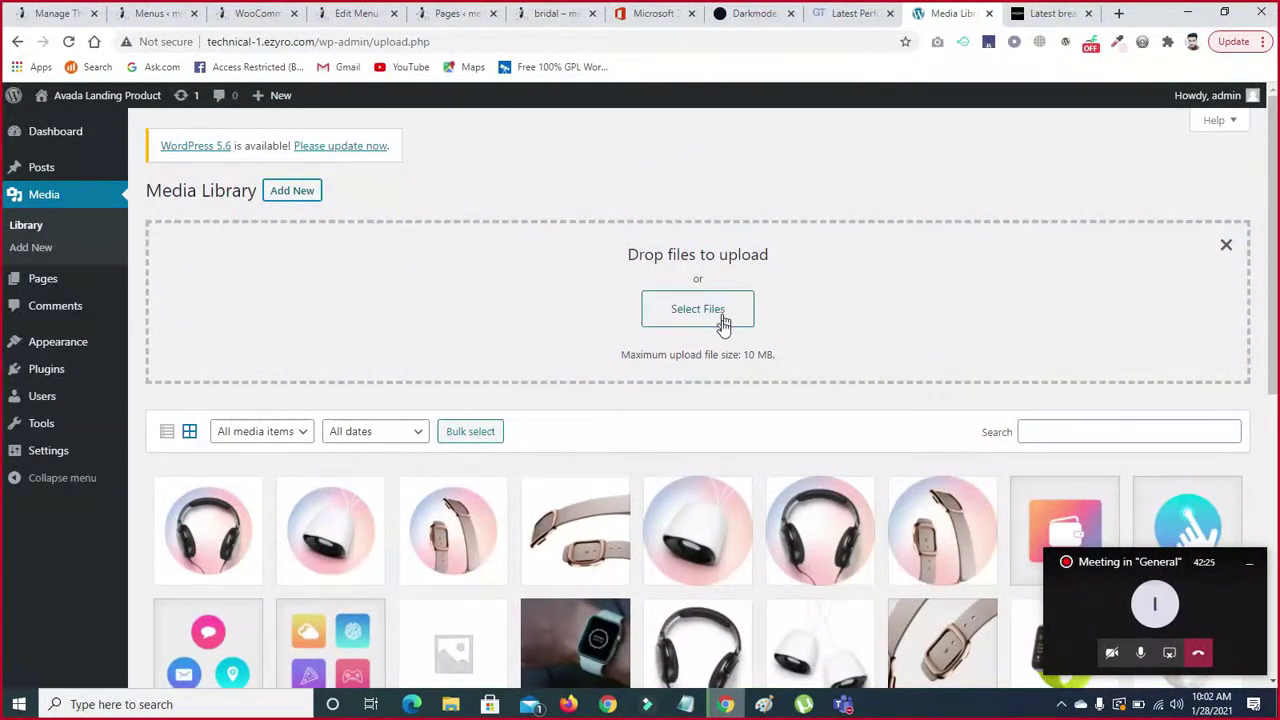
{"action": "left_click", "coordinate": [1226, 247]}
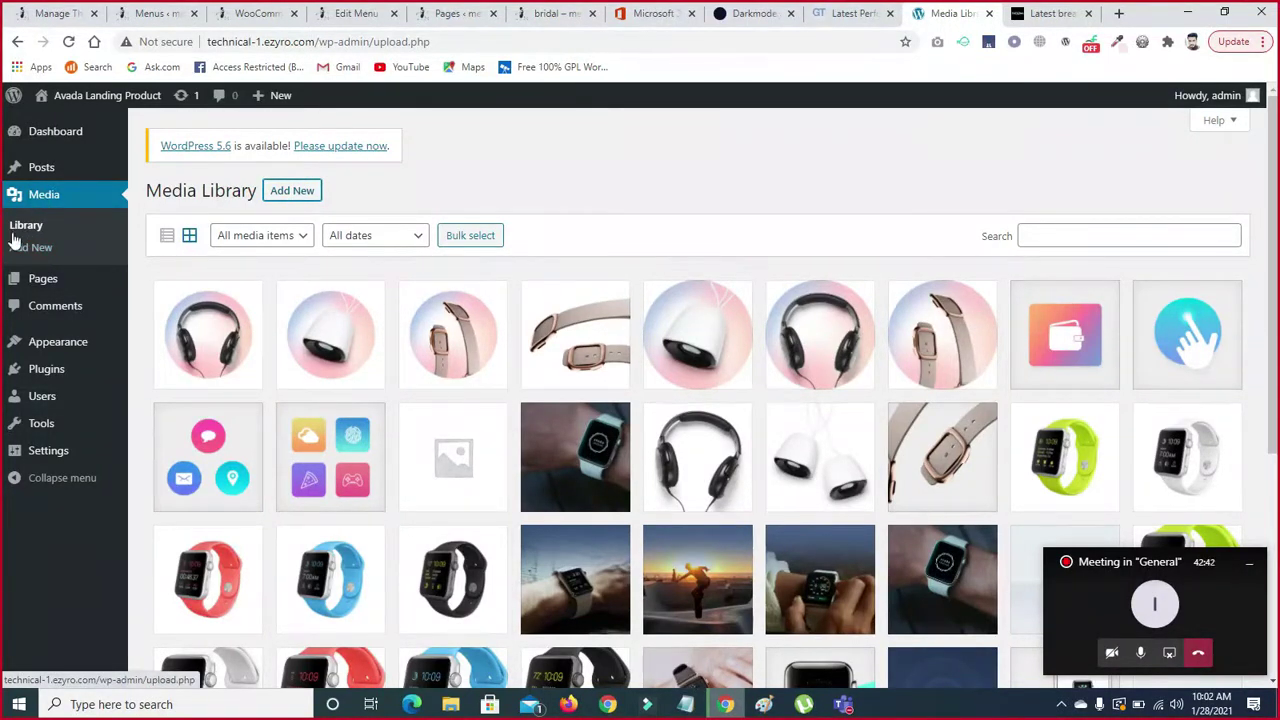
{"action": "mouse_move", "coordinate": [57, 298]}
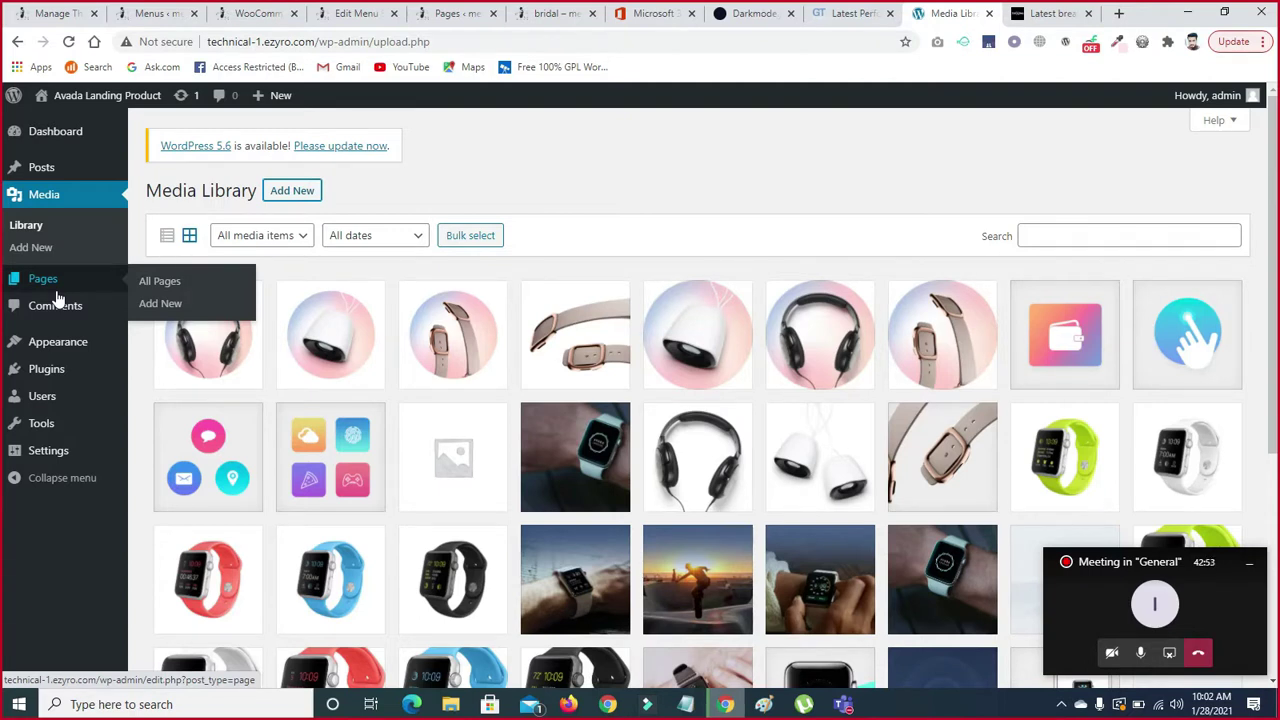
{"action": "left_click", "coordinate": [614, 136]}
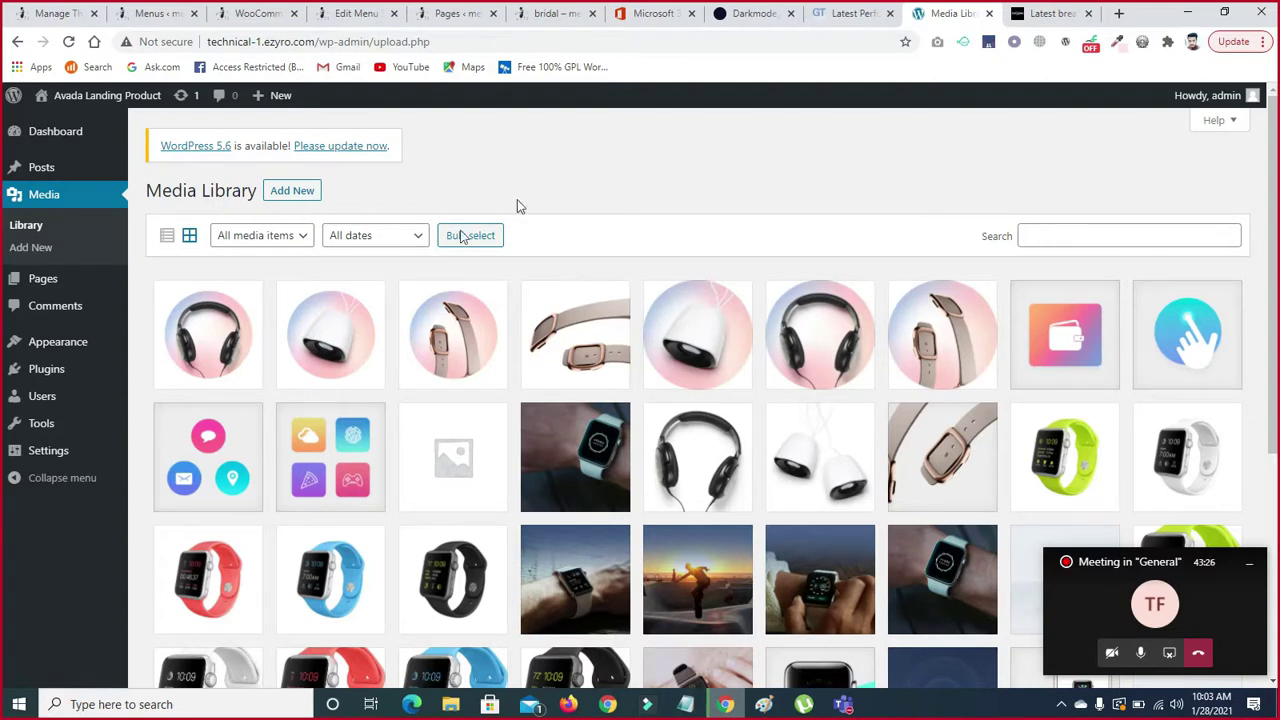
{"action": "mouse_move", "coordinate": [48, 285]}
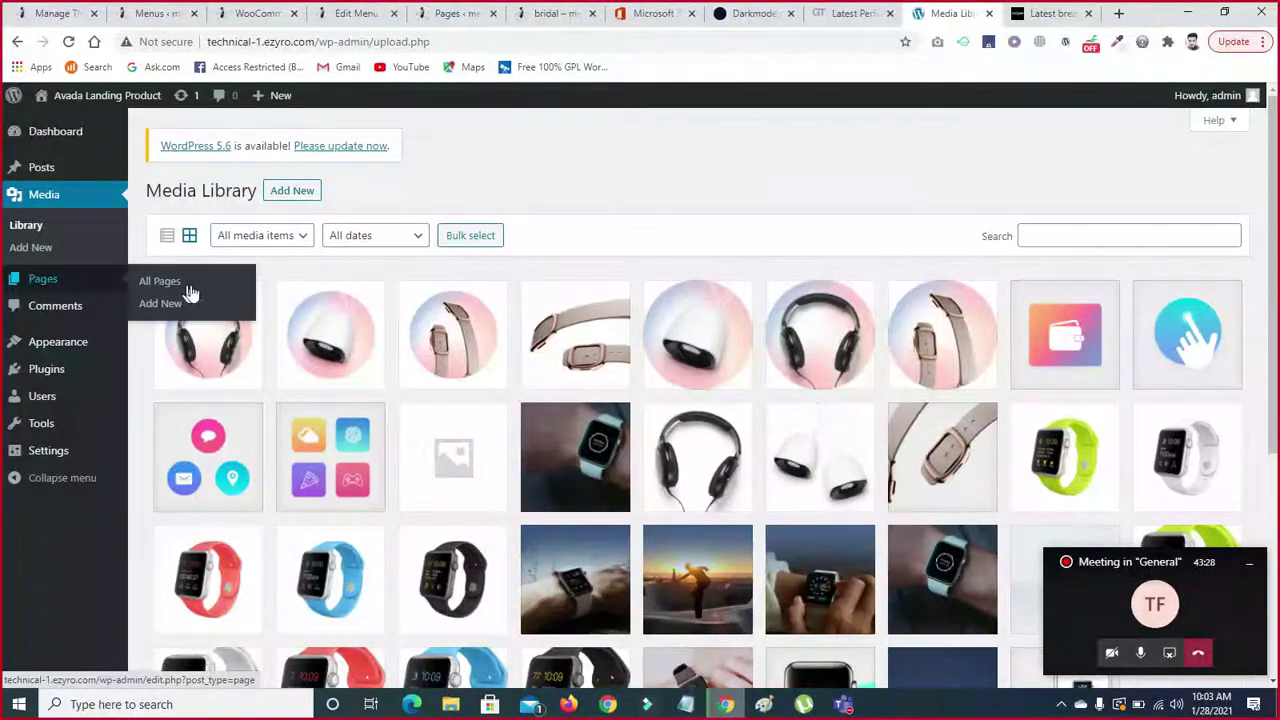
{"action": "left_click", "coordinate": [30, 280]}
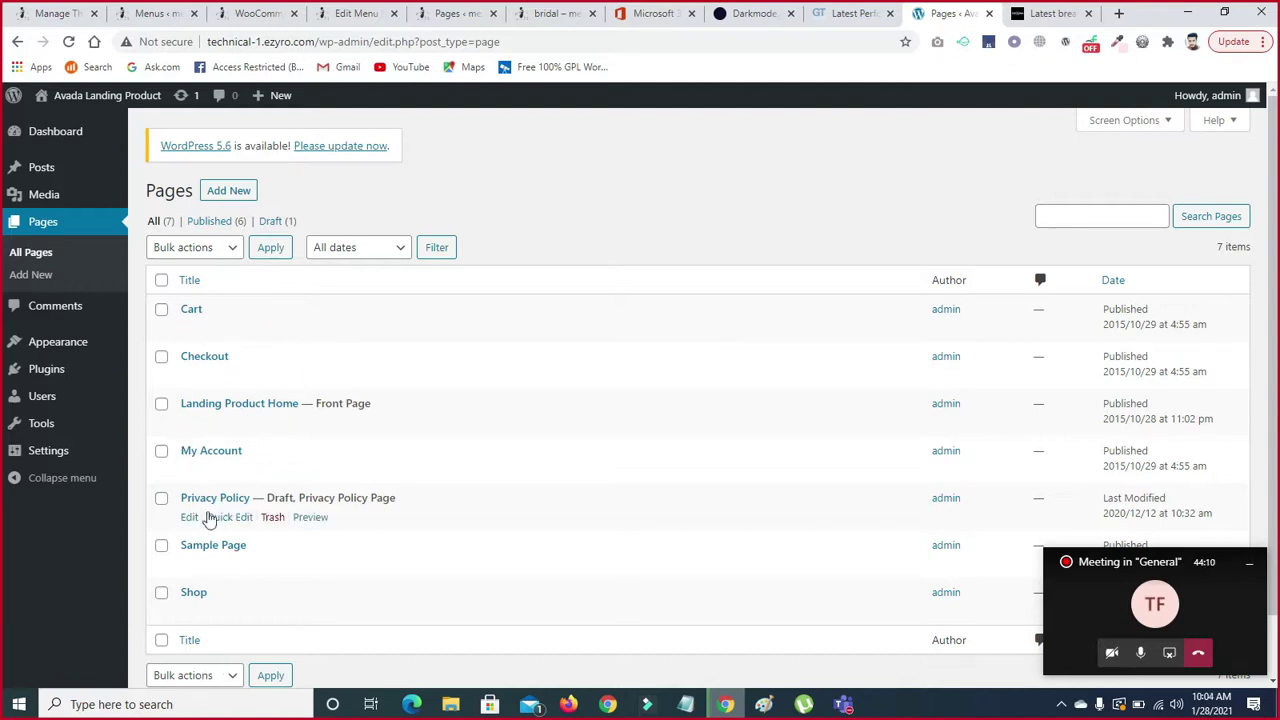
- Start a new blank page in the block editor from the Pages screen
{"action": "left_click", "coordinate": [238, 192]}
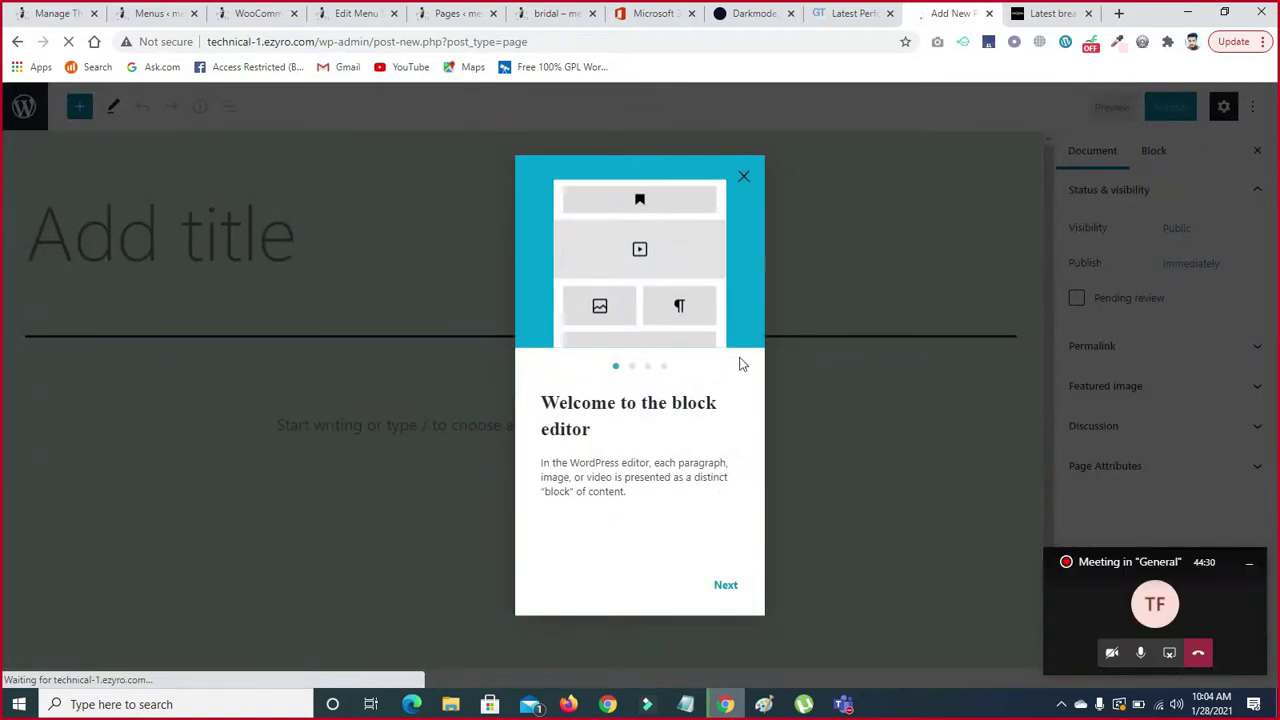
- Dismiss the block editor's welcome guide and head back to the pages list
{"action": "left_click", "coordinate": [744, 179]}
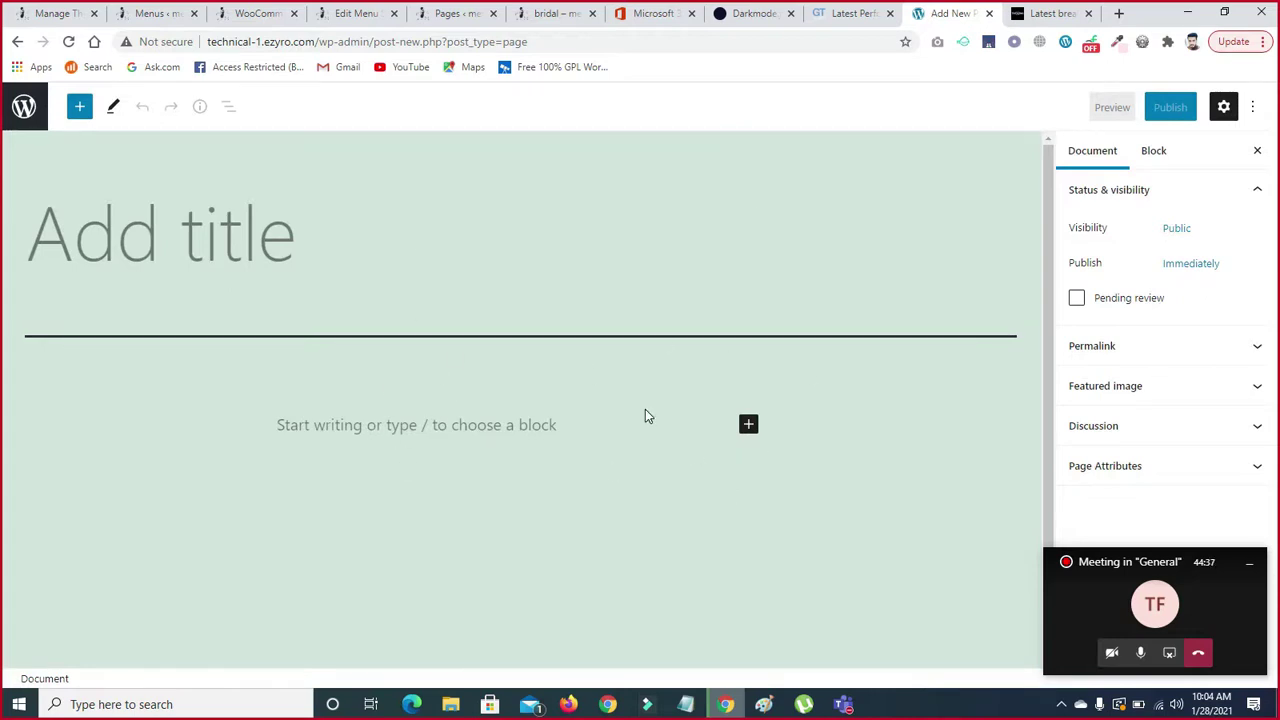
{"action": "left_click", "coordinate": [16, 44]}
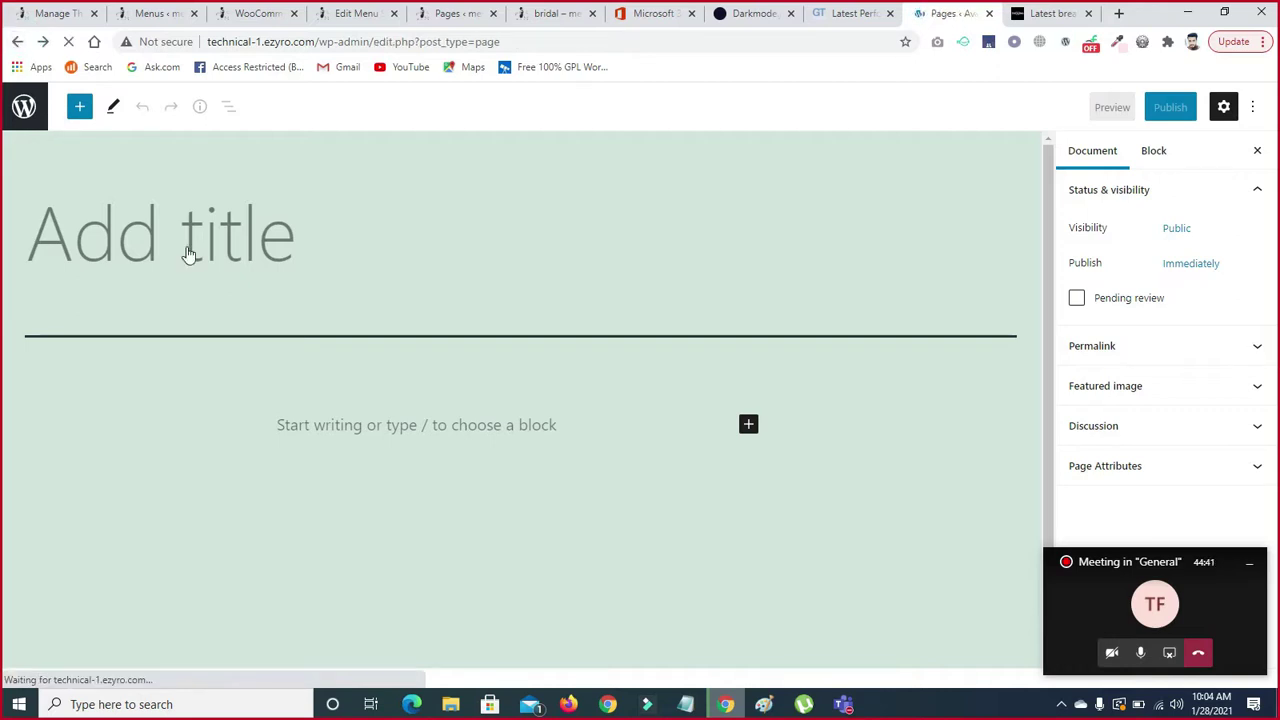
{"action": "left_click", "coordinate": [189, 251]}
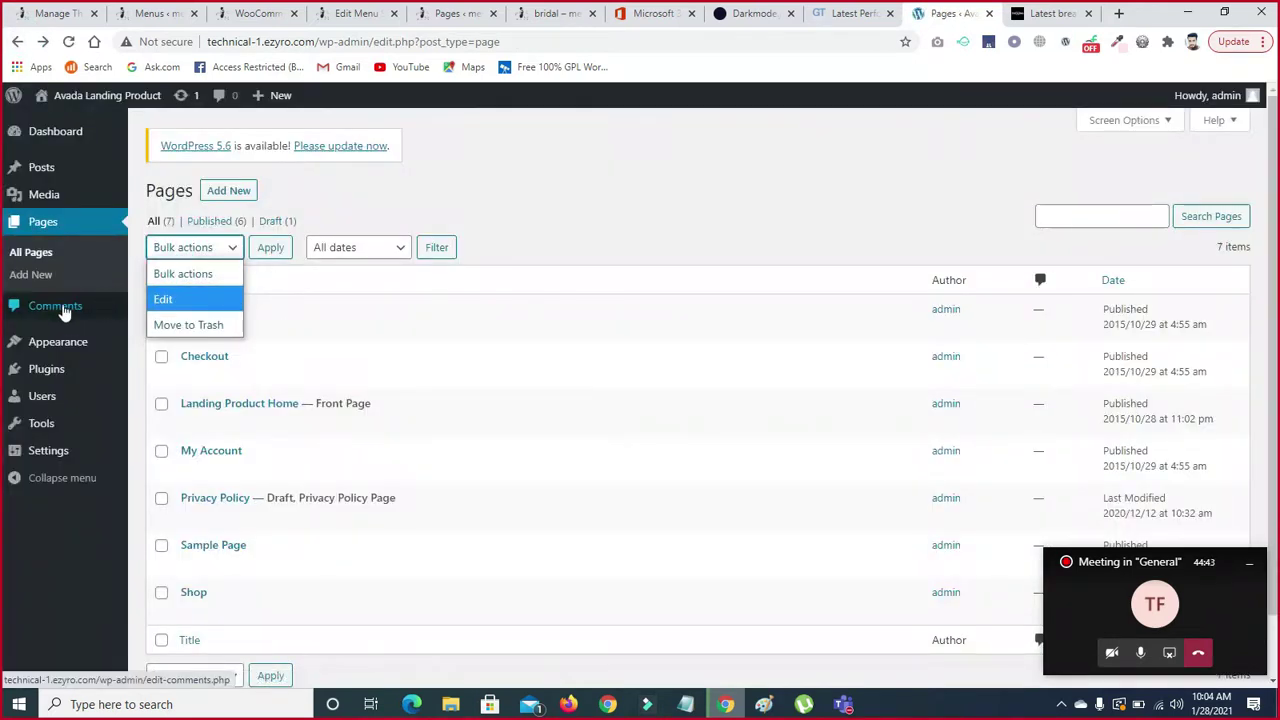
- Close the Bulk actions menu and bring up All Pages, showing 6 published and 1 draft
{"action": "left_click", "coordinate": [560, 255]}
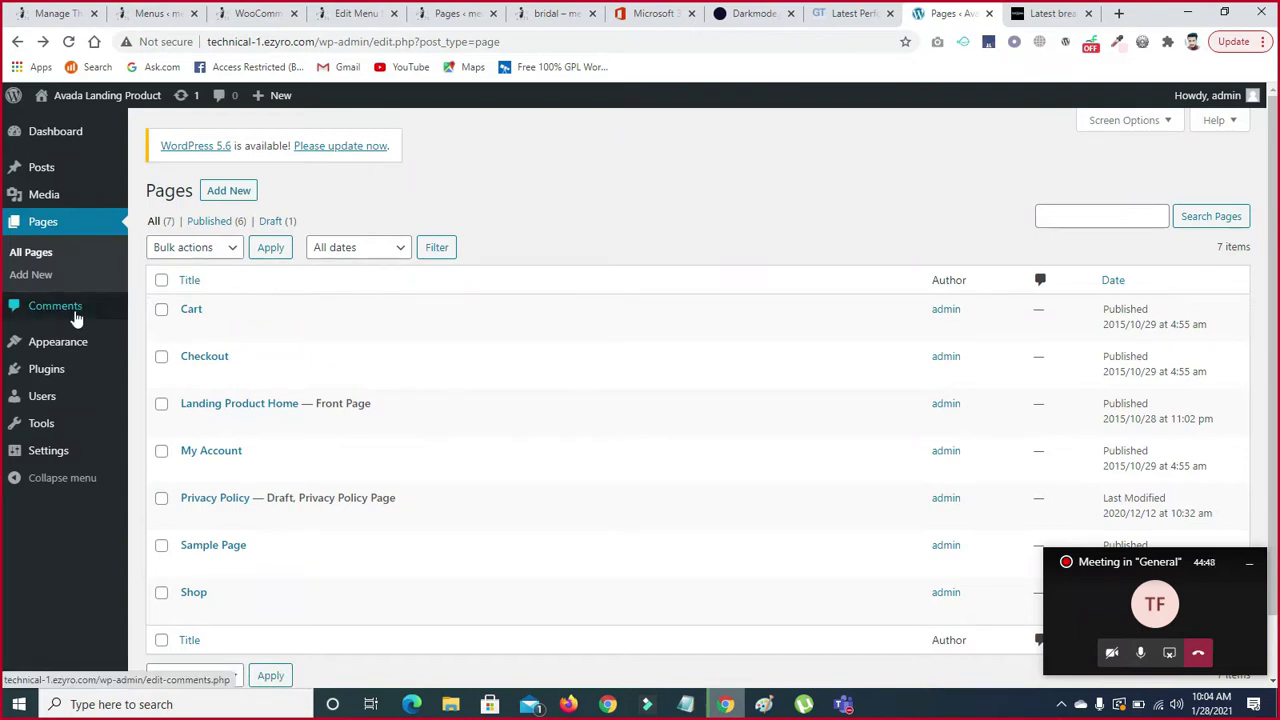
{"action": "mouse_move", "coordinate": [30, 172]}
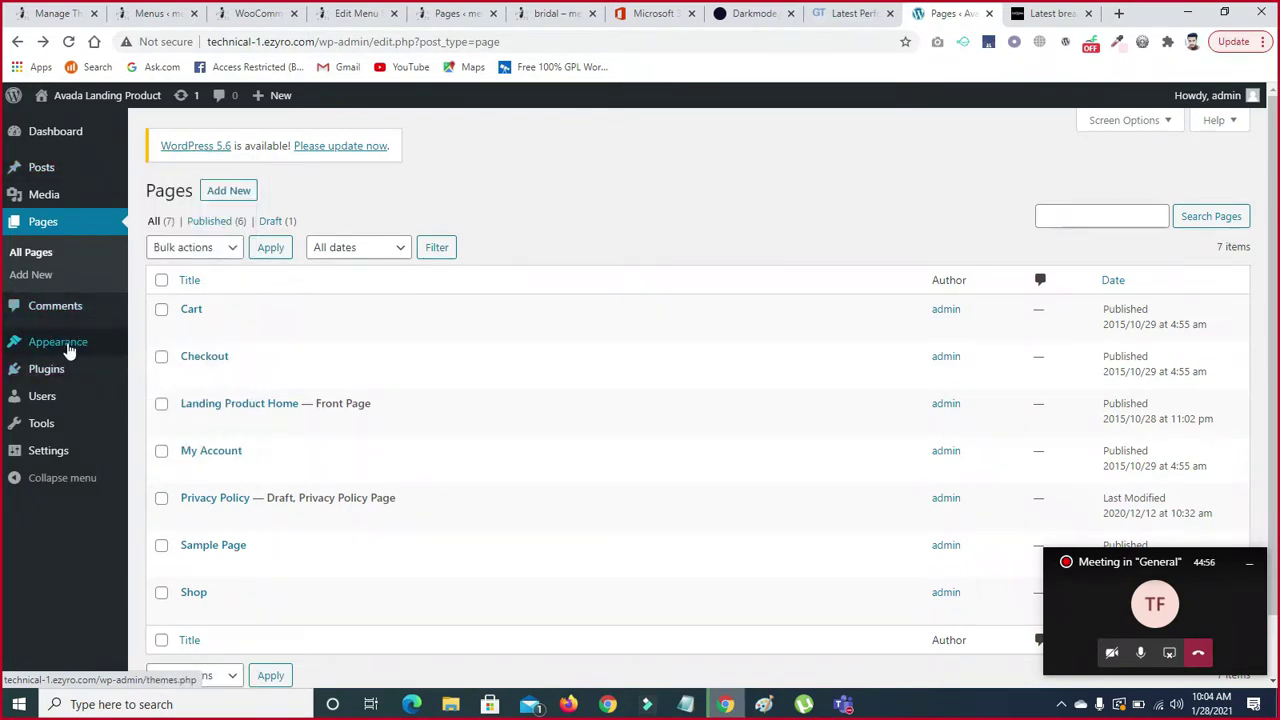
{"action": "mouse_move", "coordinate": [44, 372]}
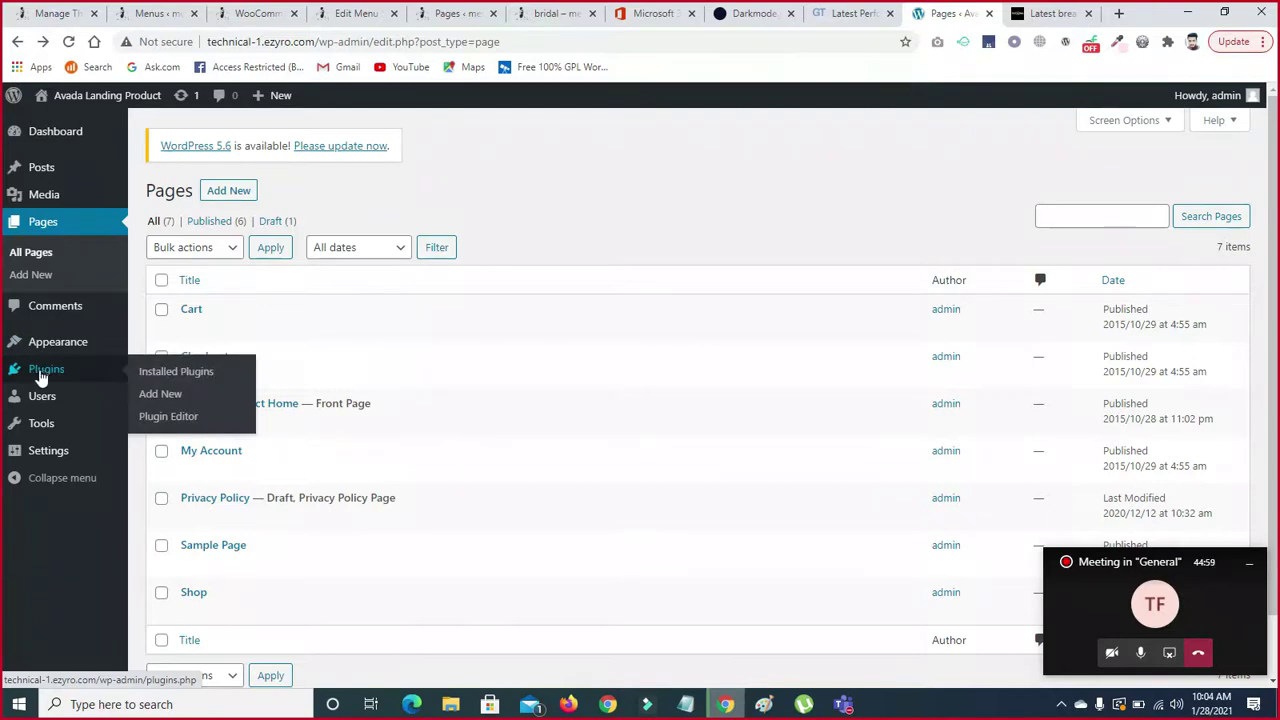
{"action": "mouse_move", "coordinate": [36, 408]}
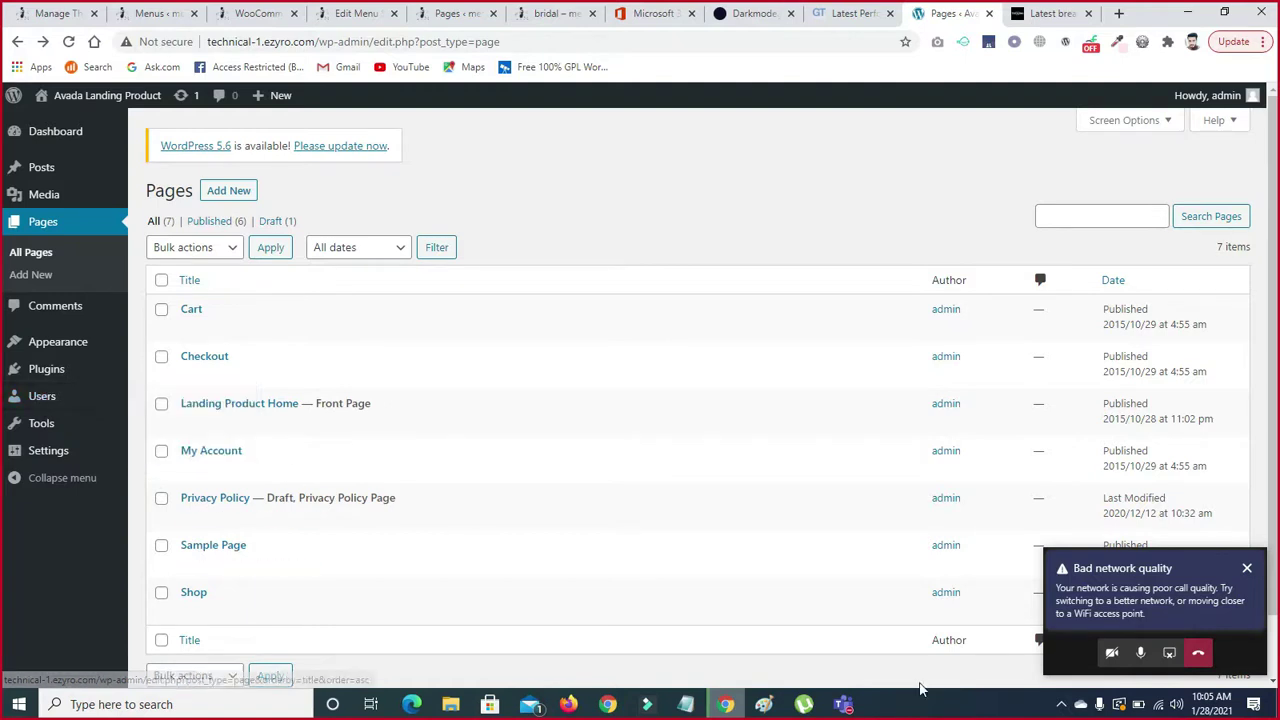
{"action": "left_click", "coordinate": [1157, 707]}
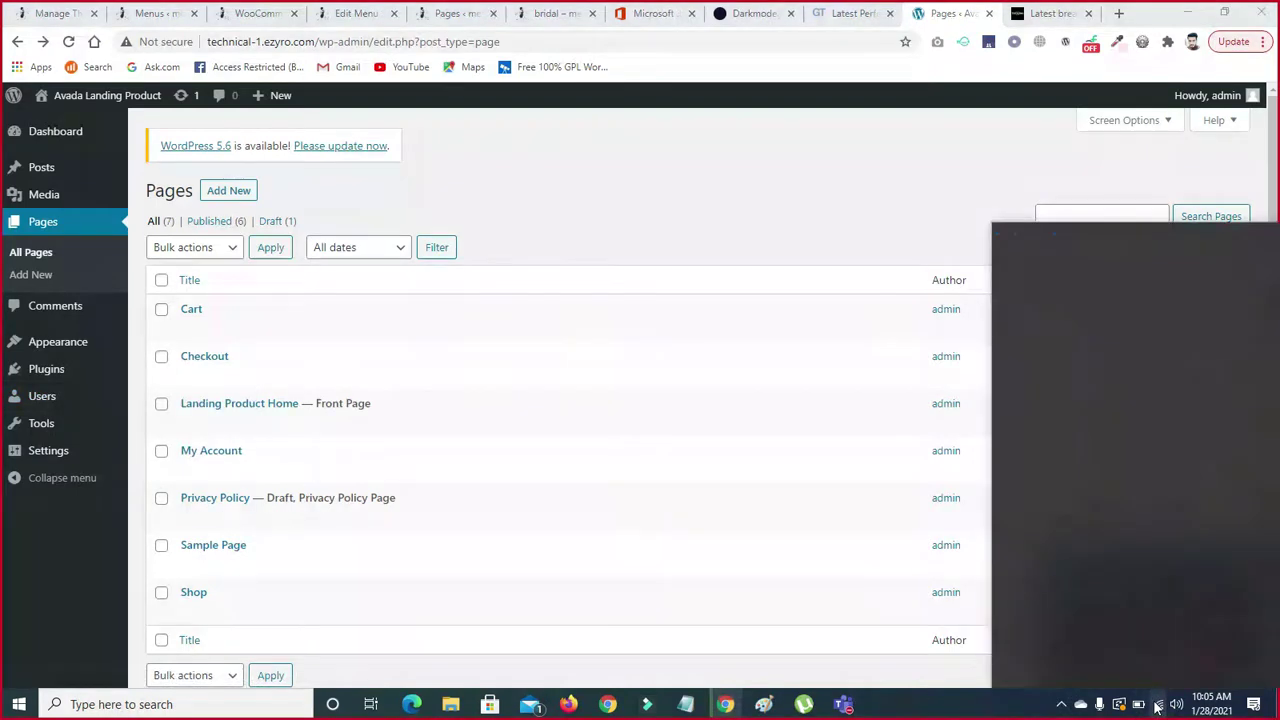
{"action": "left_click", "coordinate": [801, 178]}
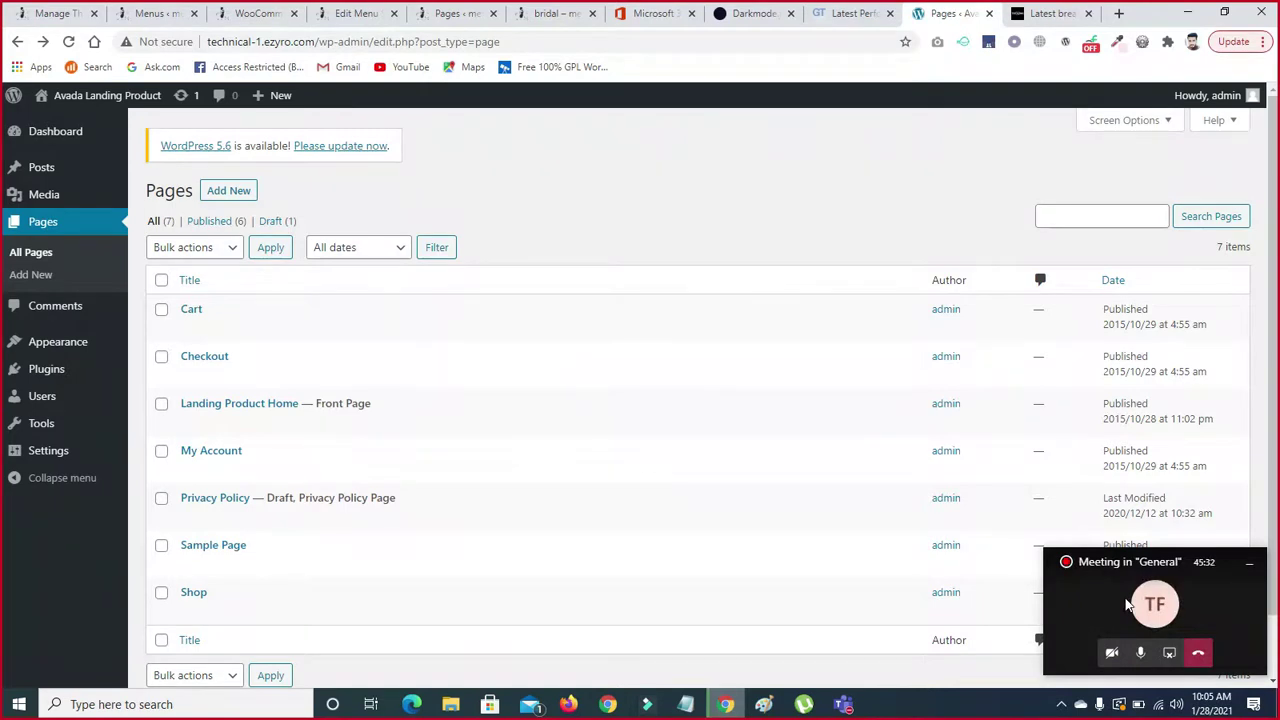
{"action": "left_click", "coordinate": [1127, 605]}
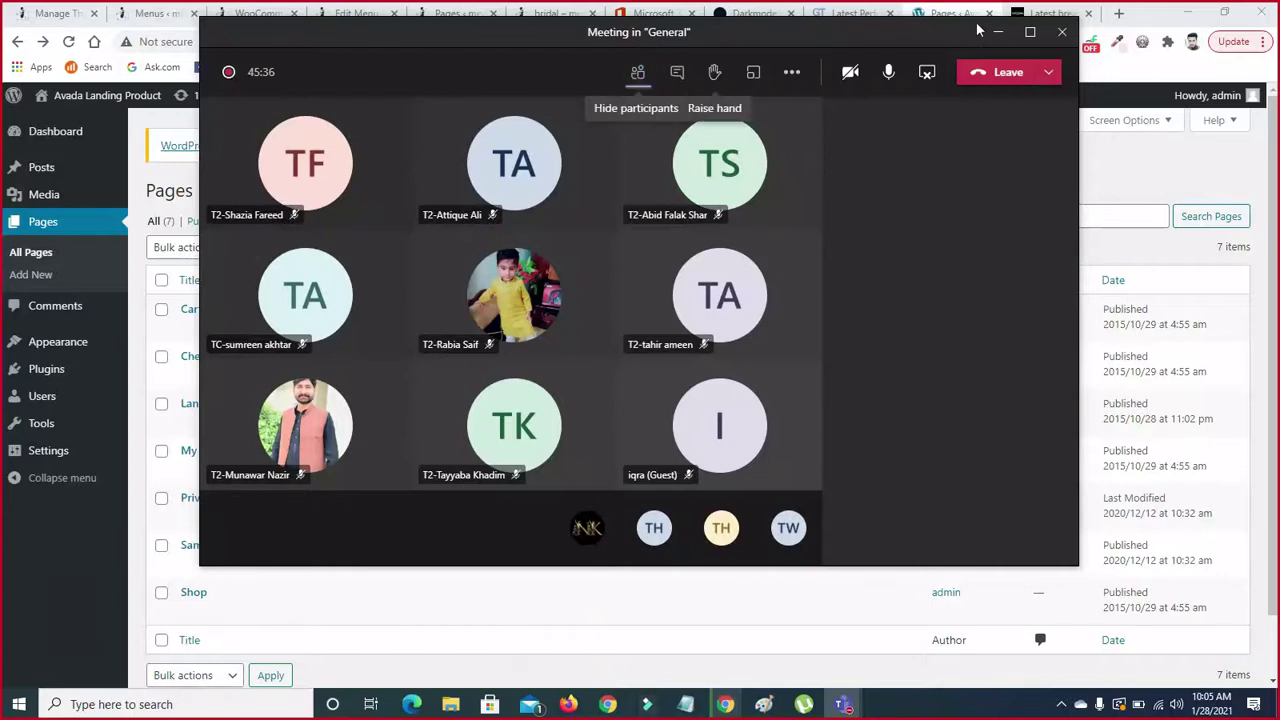
{"action": "left_click", "coordinate": [996, 32]}
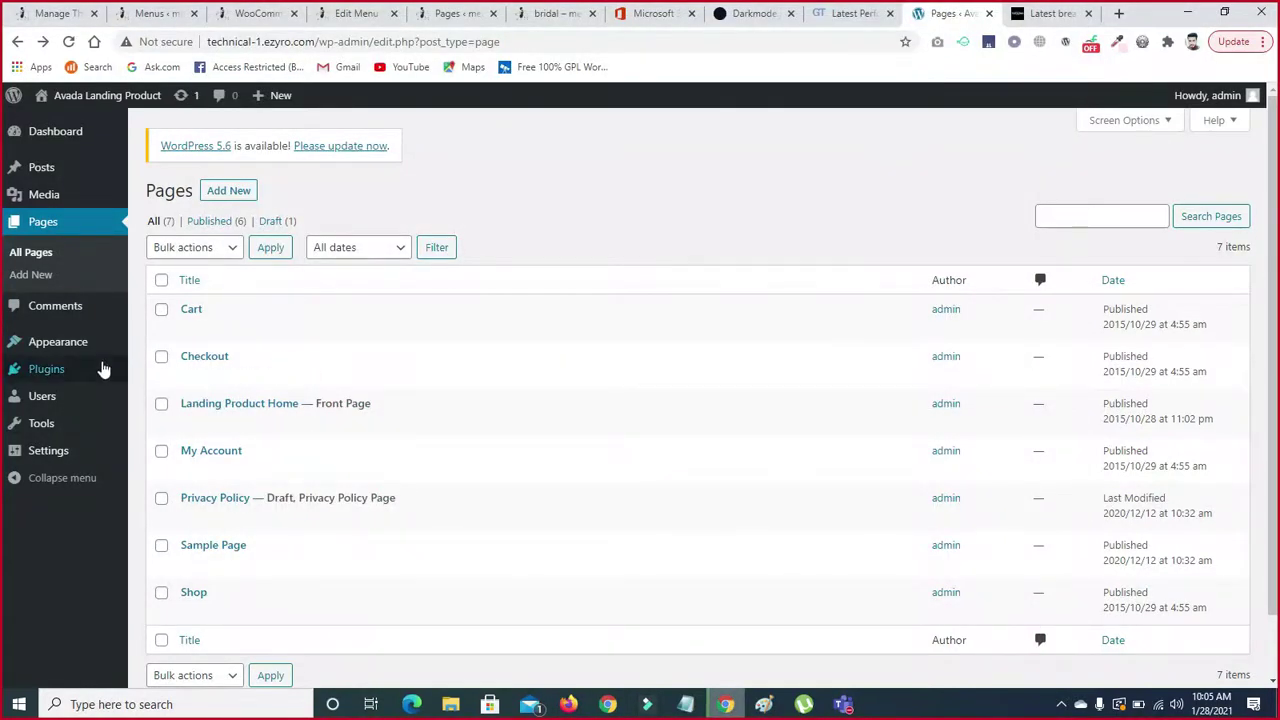
{"action": "left_click", "coordinate": [43, 405]}
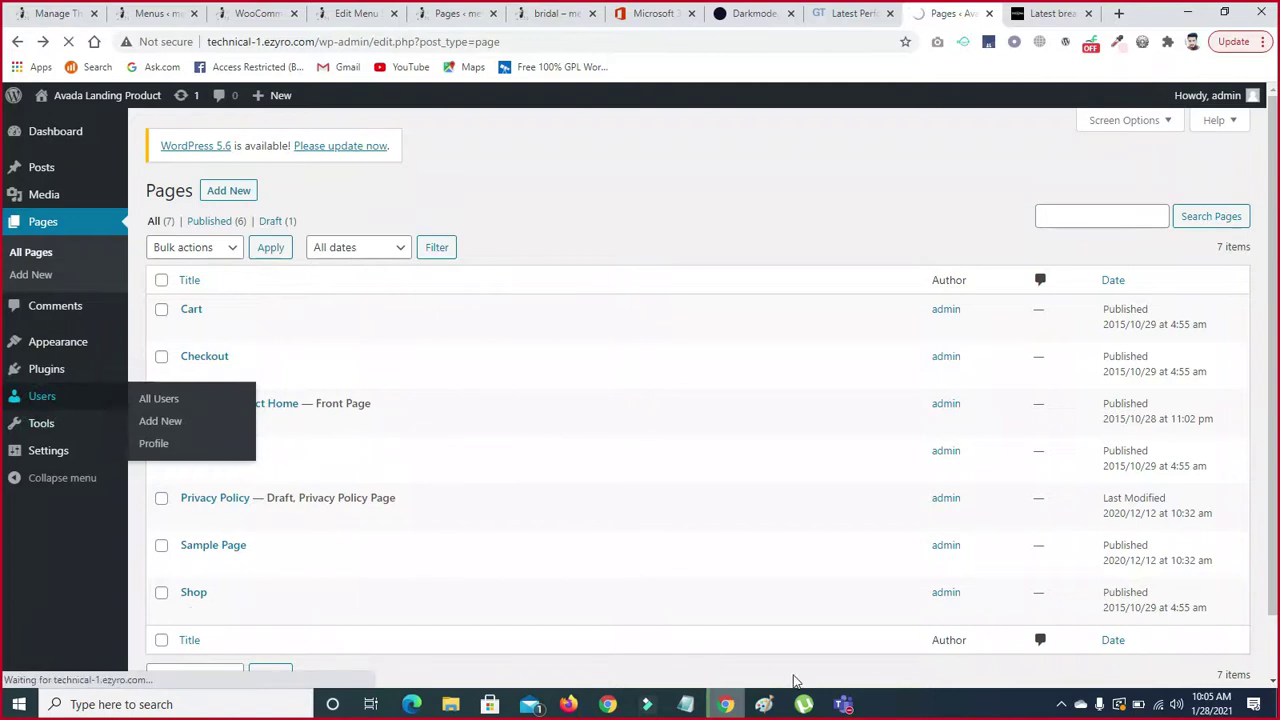
- Check the lone admin user's Administrator role, then bring up the Add New User form
{"action": "left_click", "coordinate": [842, 706]}
{"action": "left_click", "coordinate": [1005, 606]}
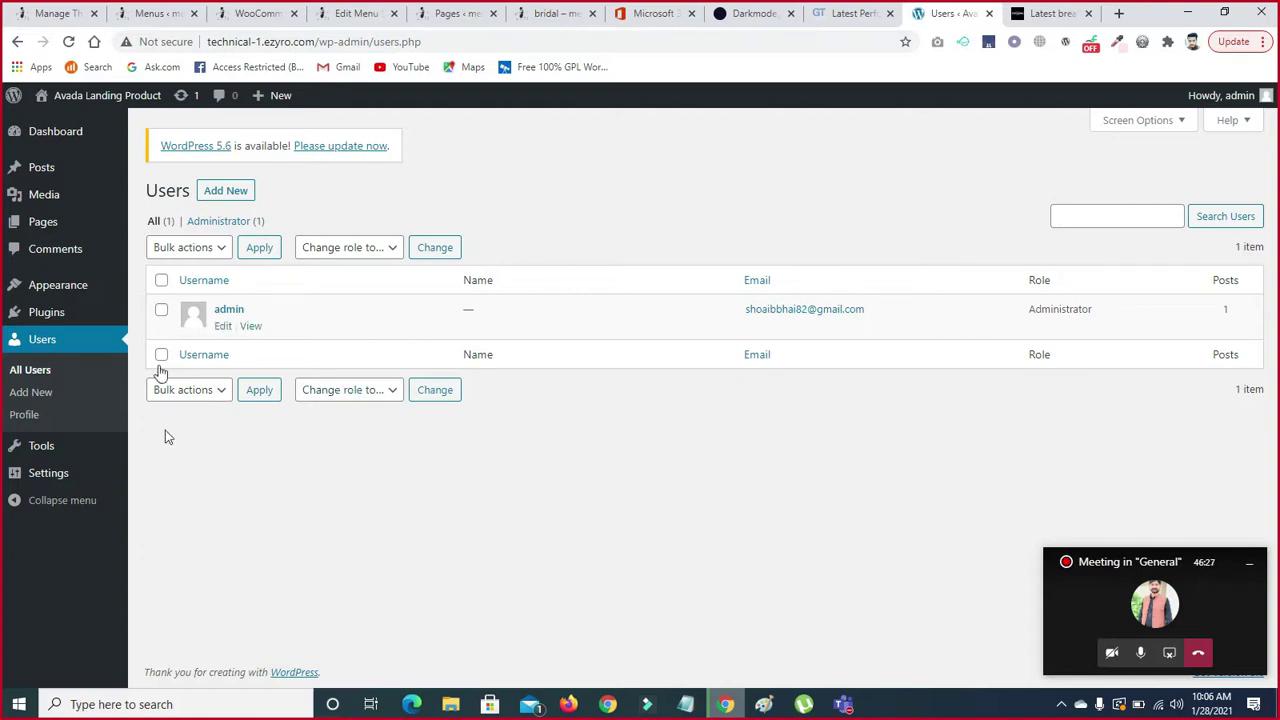
{"action": "mouse_move", "coordinate": [228, 337]}
{"action": "mouse_move", "coordinate": [1086, 311]}
{"action": "left_click_drag", "start_coordinate": [1094, 307], "coordinate": [1028, 320]}
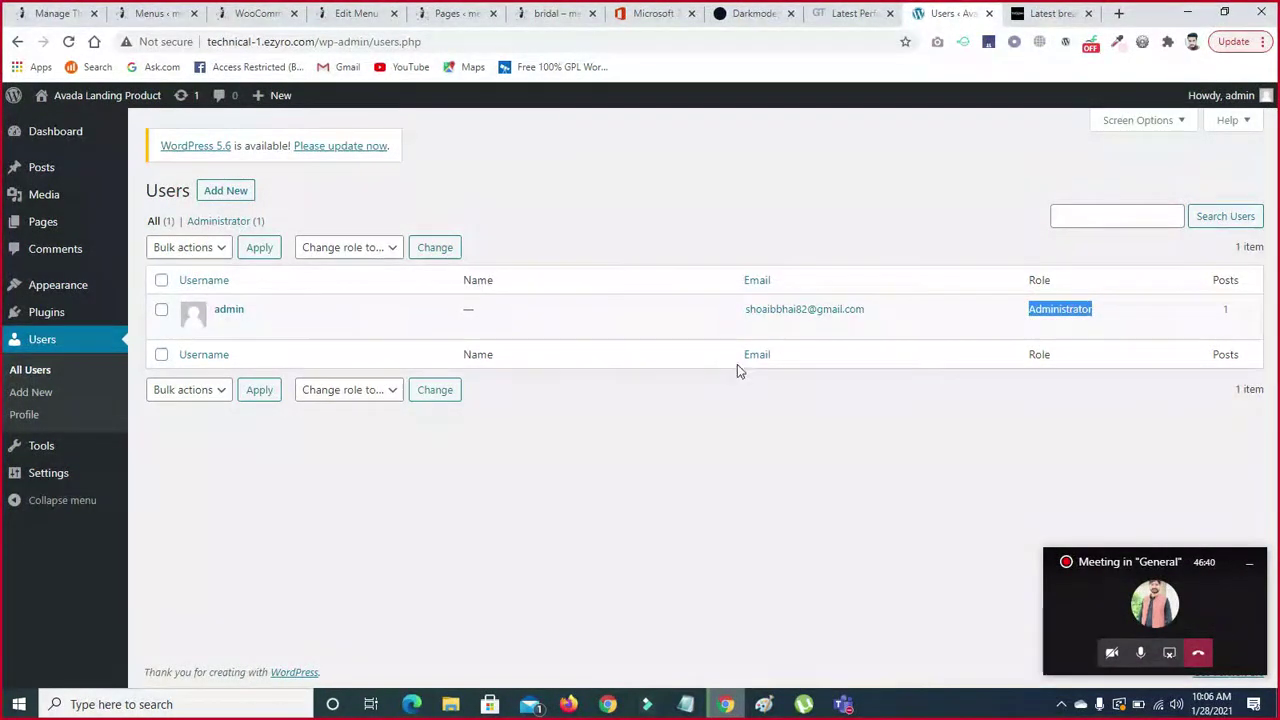
{"action": "left_click", "coordinate": [222, 193]}
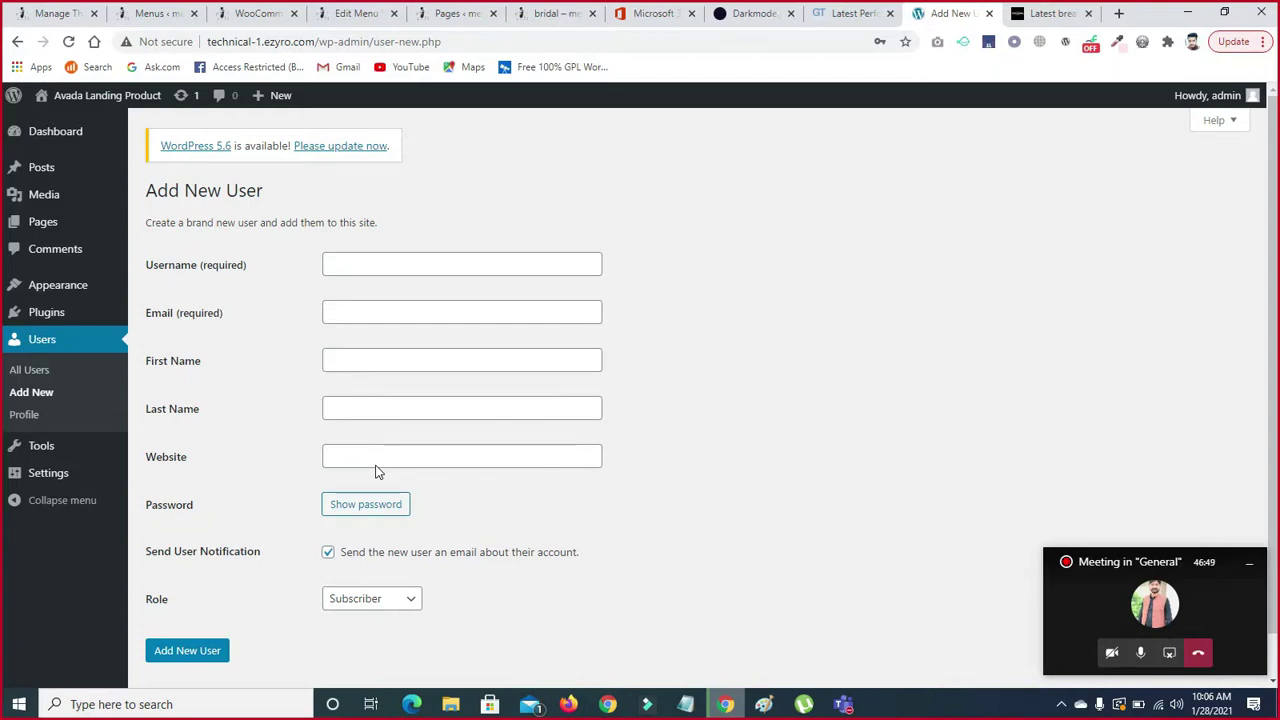
- Show the Role options (Web Designer, Vendor, Shop manager, Administrator) on the Add New User form
{"action": "left_click", "coordinate": [350, 270]}
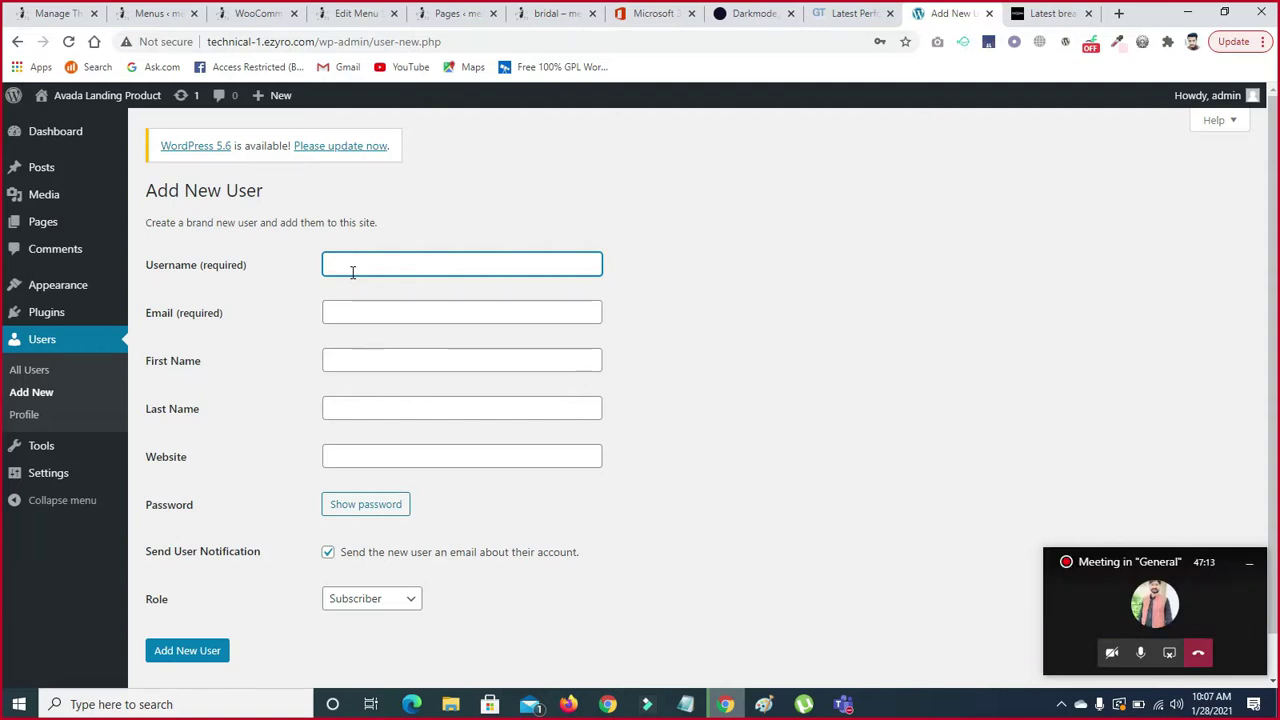
{"action": "left_click", "coordinate": [351, 266]}
{"action": "left_click", "coordinate": [407, 605]}
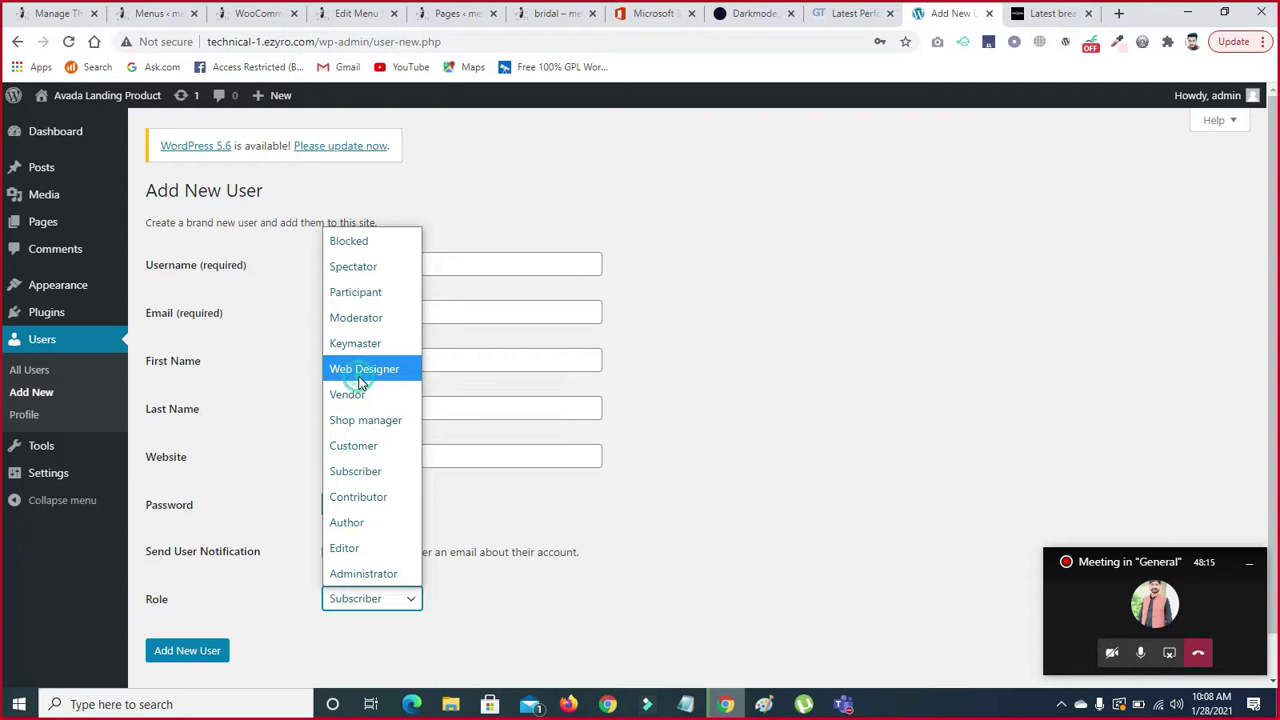
- Give the new user the Web Designer role instead of Subscriber
{"action": "left_click", "coordinate": [361, 374]}
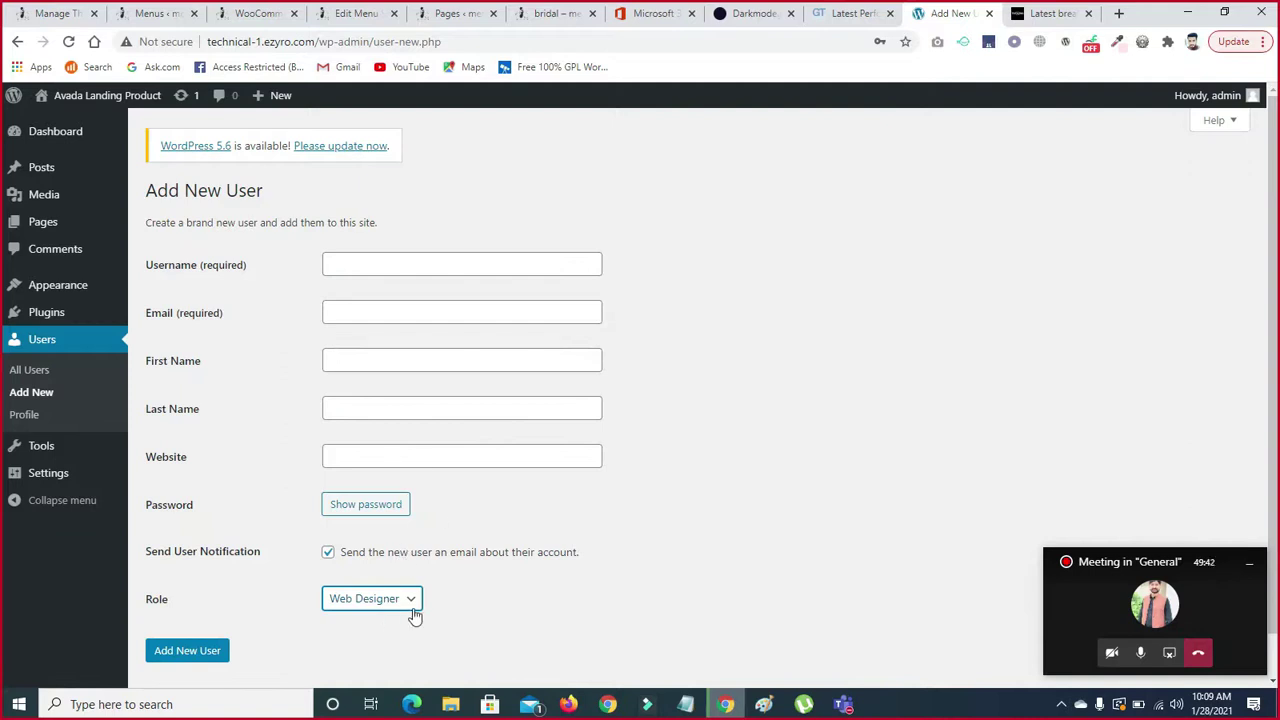
{"action": "scroll", "coordinate": [900, 540], "scroll_direction": "down", "scroll_amount": 1}
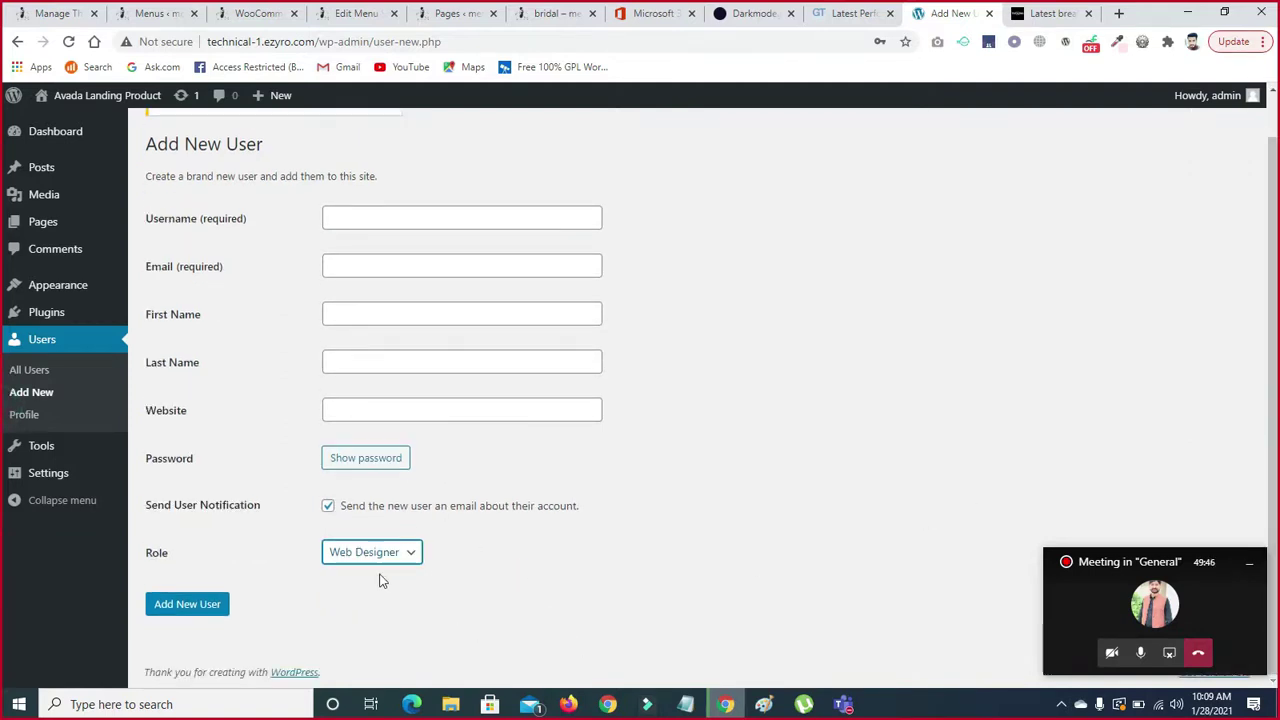
{"action": "left_click", "coordinate": [412, 549]}
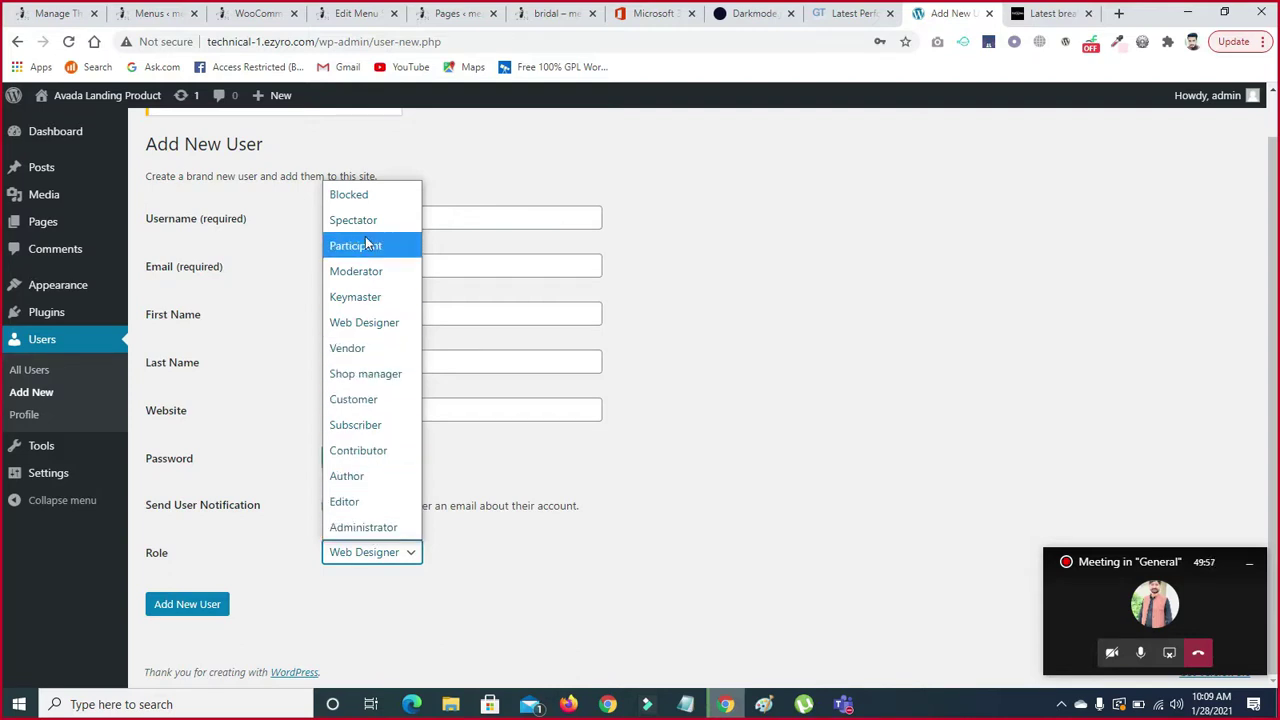
{"action": "left_click", "coordinate": [692, 321]}
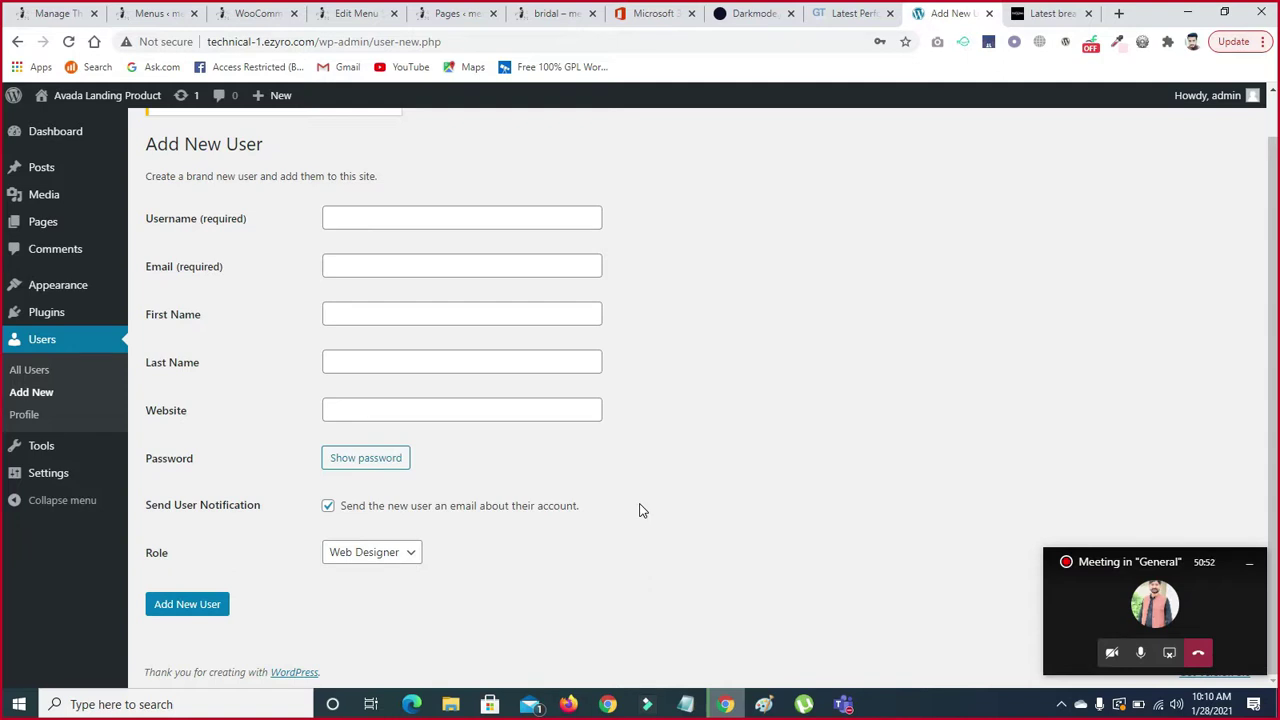
- Go to the current user's Profile page and scroll through its settings
{"action": "left_click", "coordinate": [26, 418]}
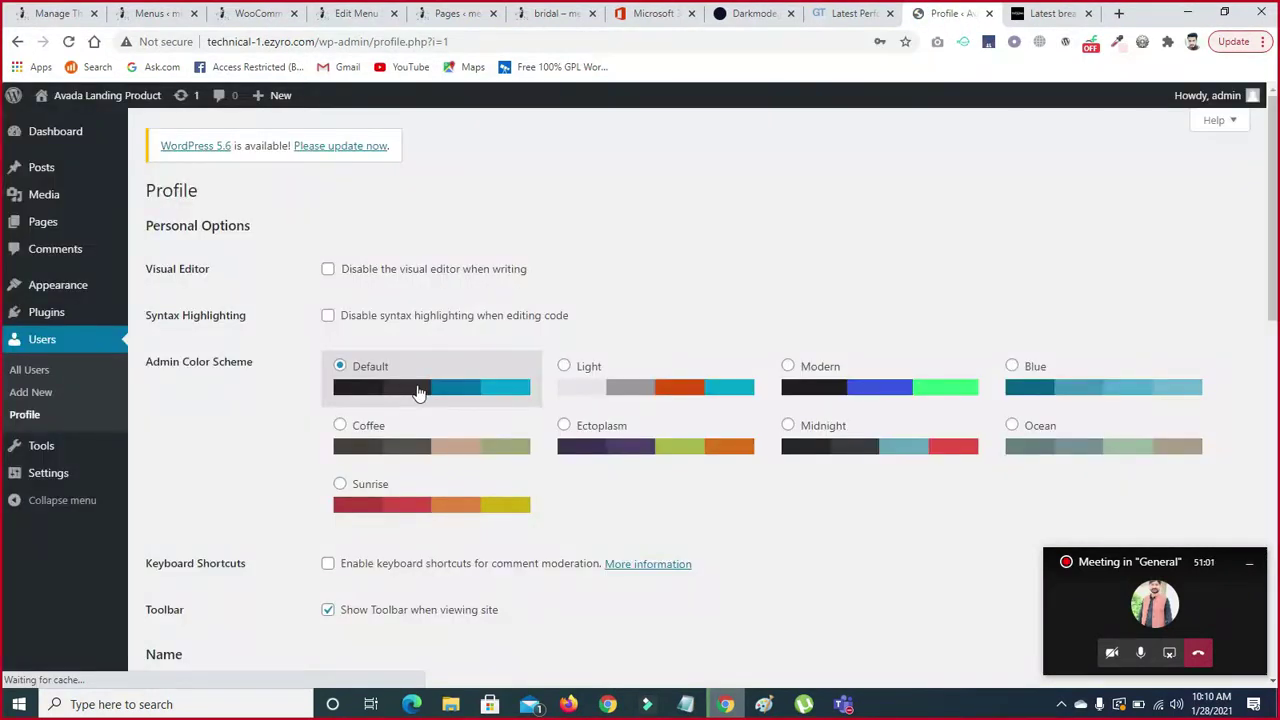
{"action": "scroll", "coordinate": [0, 200], "scroll_direction": "down", "scroll_amount": 9}
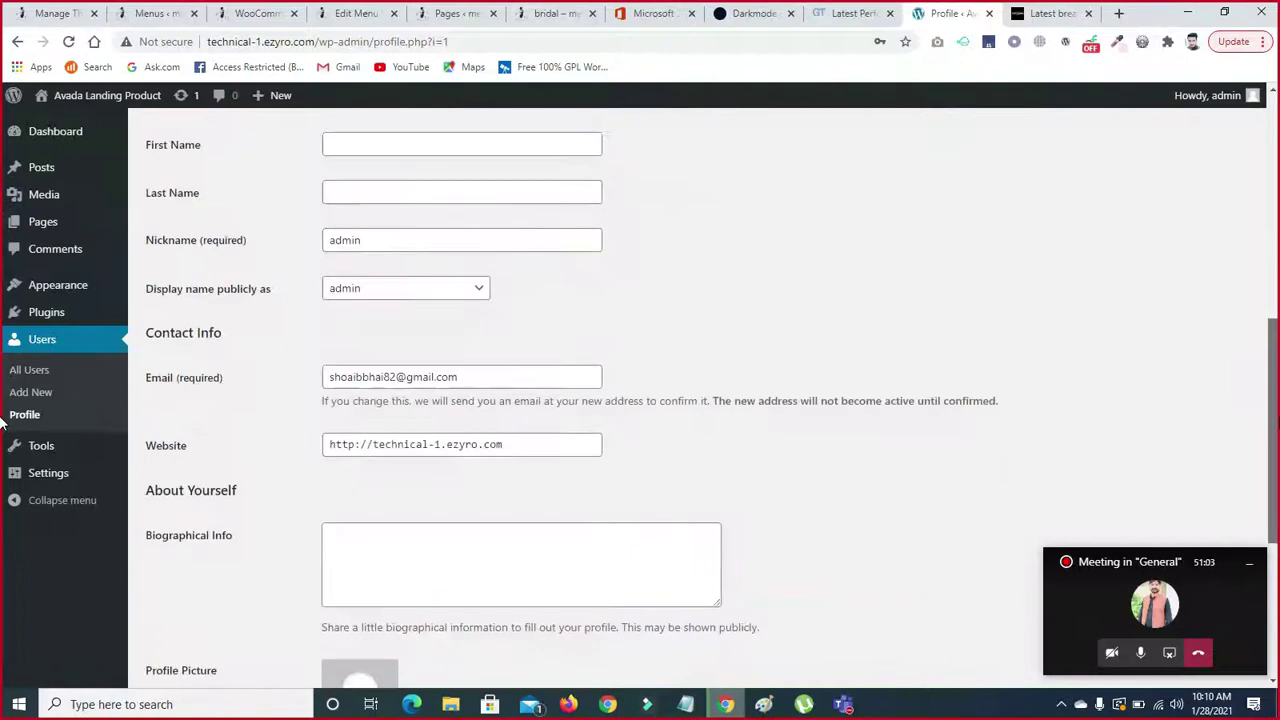
{"action": "left_click_drag", "start_coordinate": [1274, 560], "coordinate": [1277, 532]}
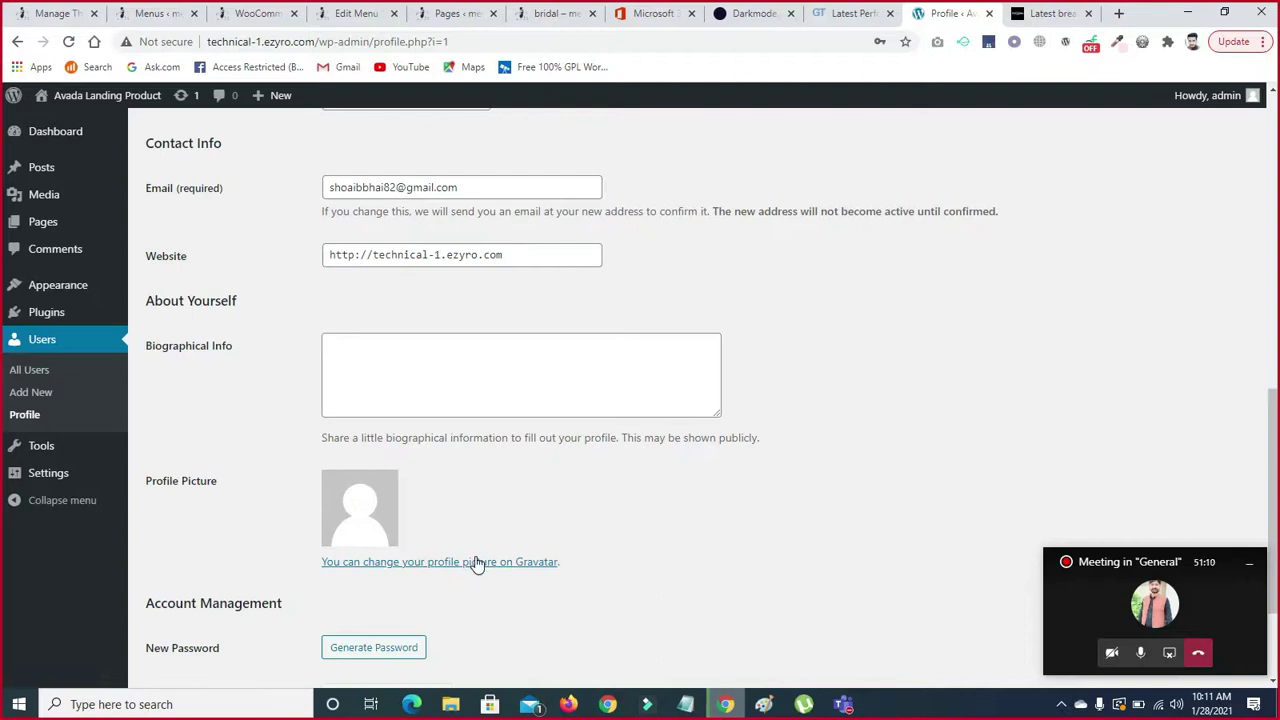
{"action": "scroll", "coordinate": [8, 474], "scroll_direction": "up", "scroll_amount": 8}
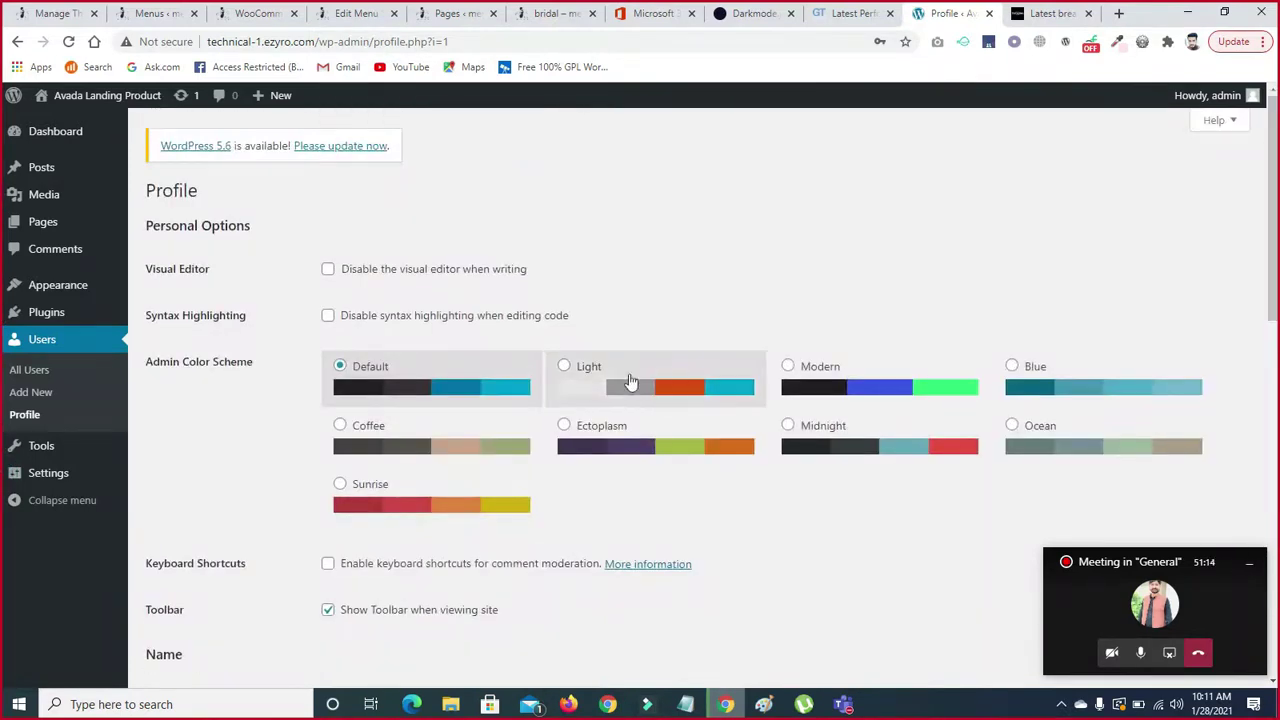
- Cycle through the Light, Modern, Blue, Ocean, Midnight, Ectoplasm, Coffee and Sunrise colour schemes
{"action": "left_click", "coordinate": [565, 370]}
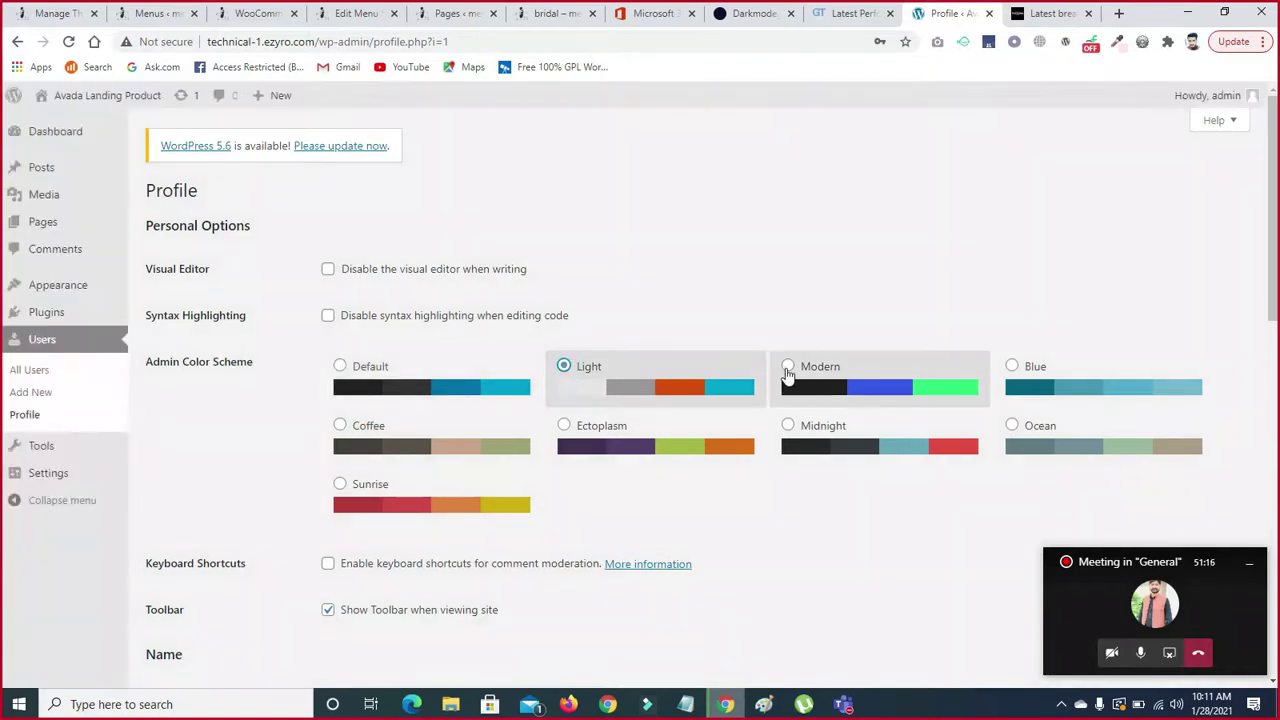
{"action": "left_click", "coordinate": [788, 368]}
{"action": "left_click", "coordinate": [1013, 369]}
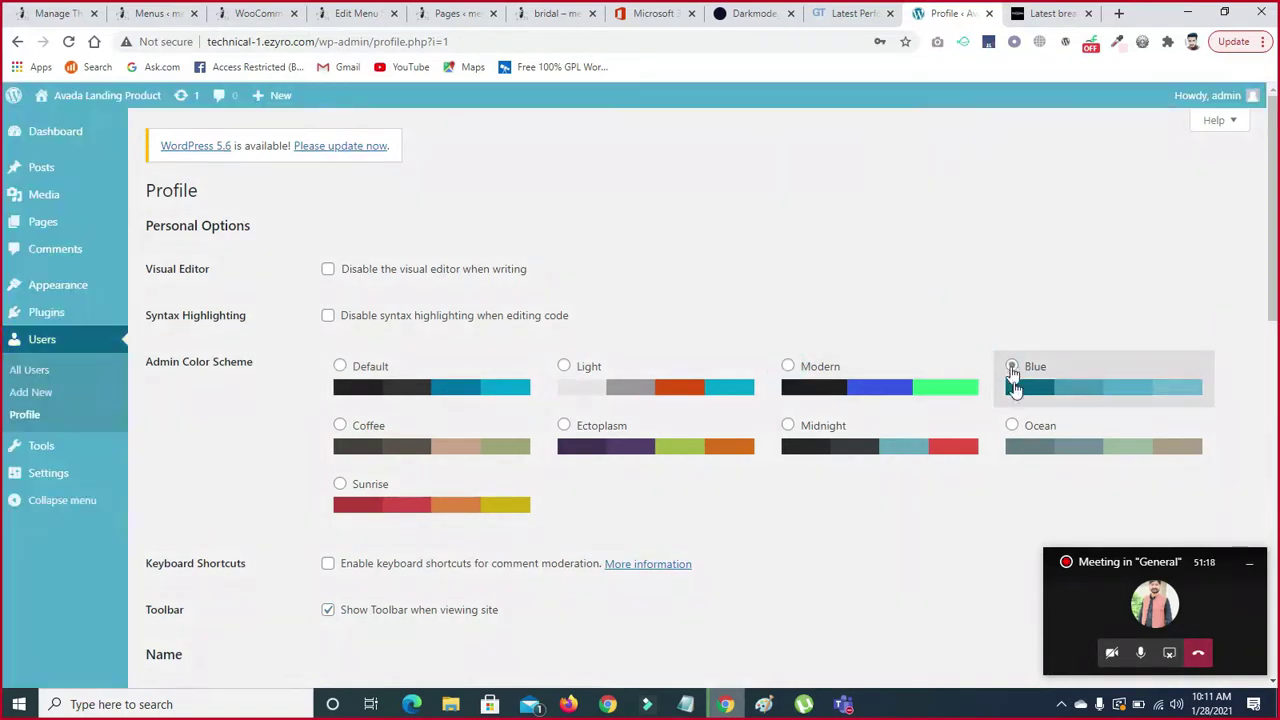
{"action": "left_click", "coordinate": [1010, 426]}
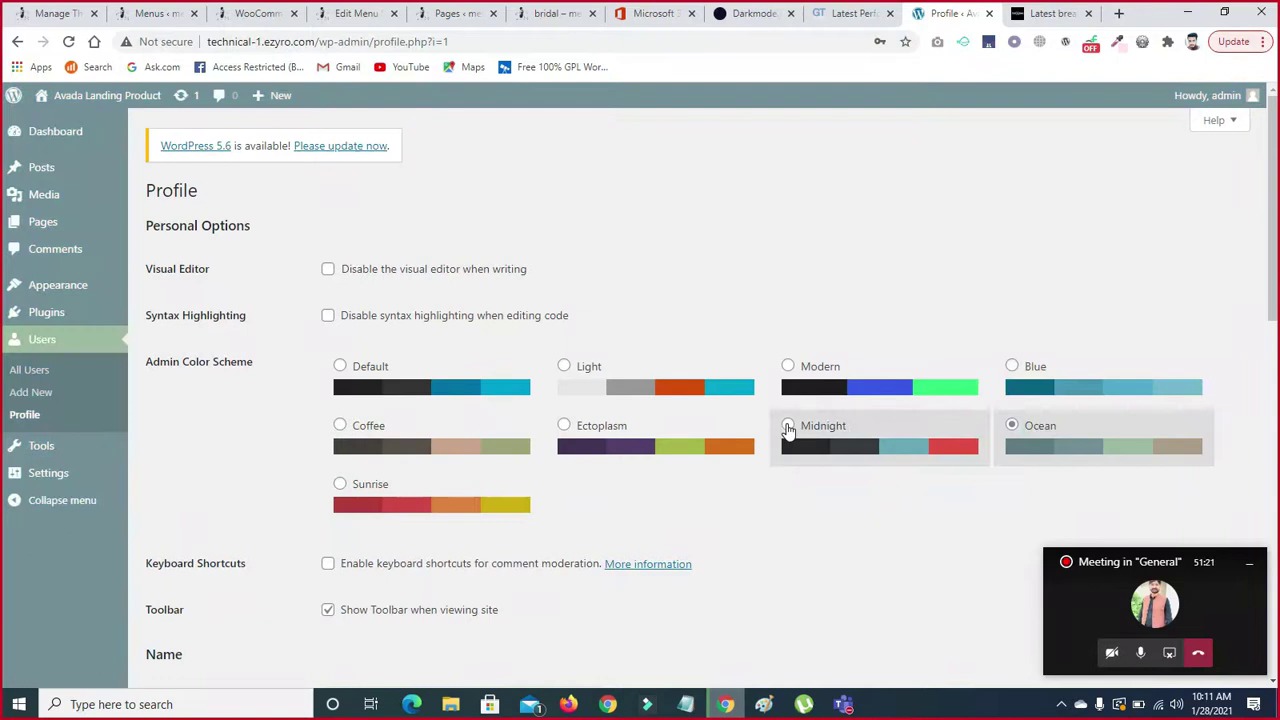
{"action": "left_click", "coordinate": [787, 426]}
{"action": "left_click", "coordinate": [565, 428]}
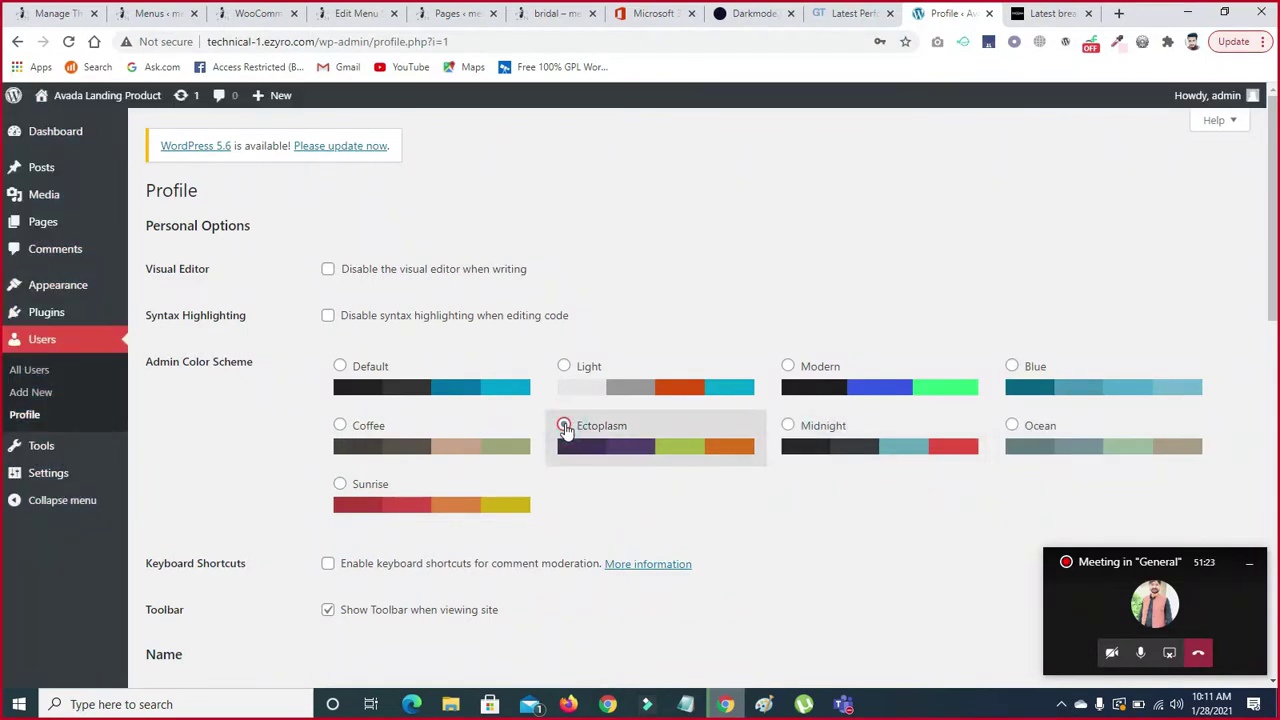
{"action": "left_click", "coordinate": [341, 428]}
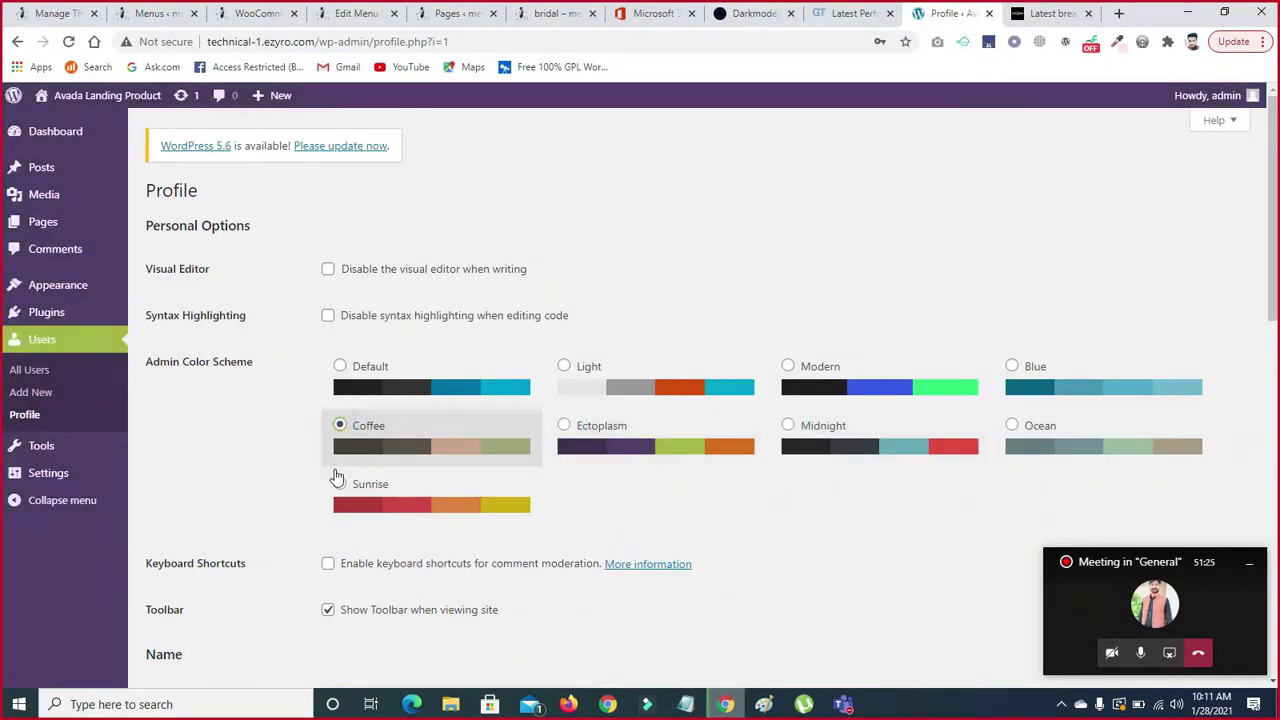
{"action": "left_click", "coordinate": [339, 486]}
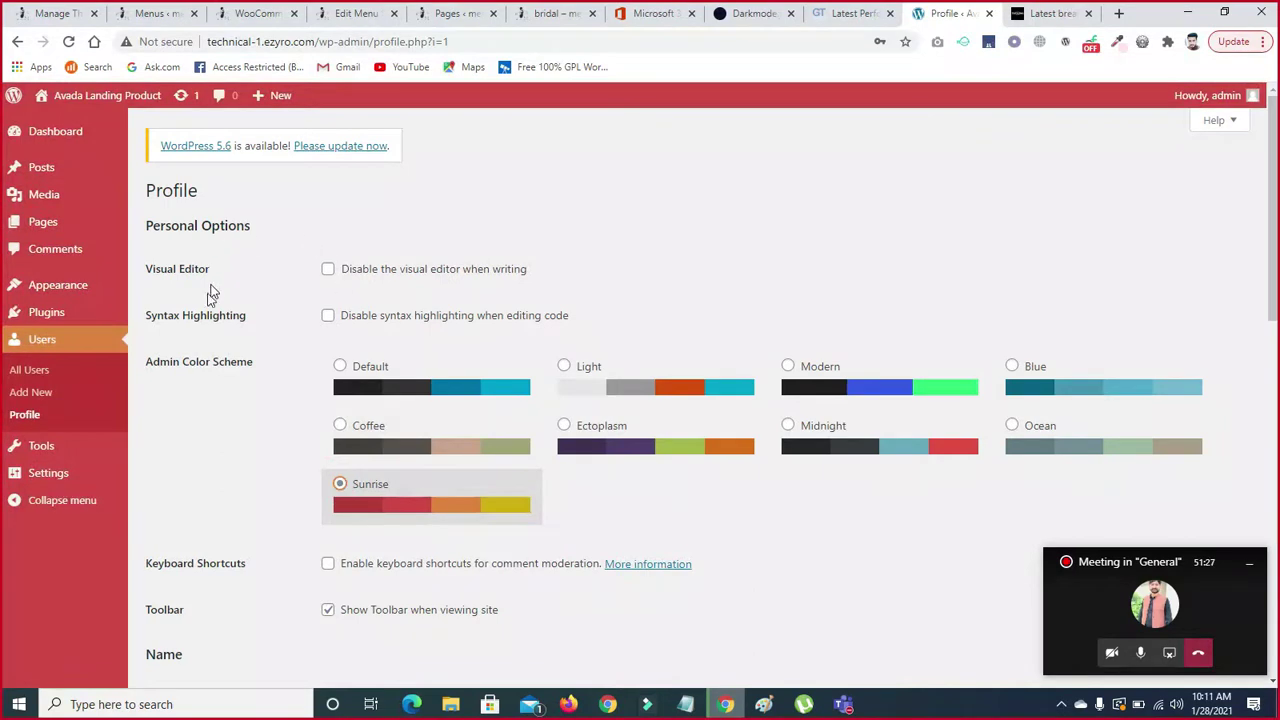
- Toggle syntax highlighting and the visual editor off and back on
{"action": "left_click", "coordinate": [328, 315]}
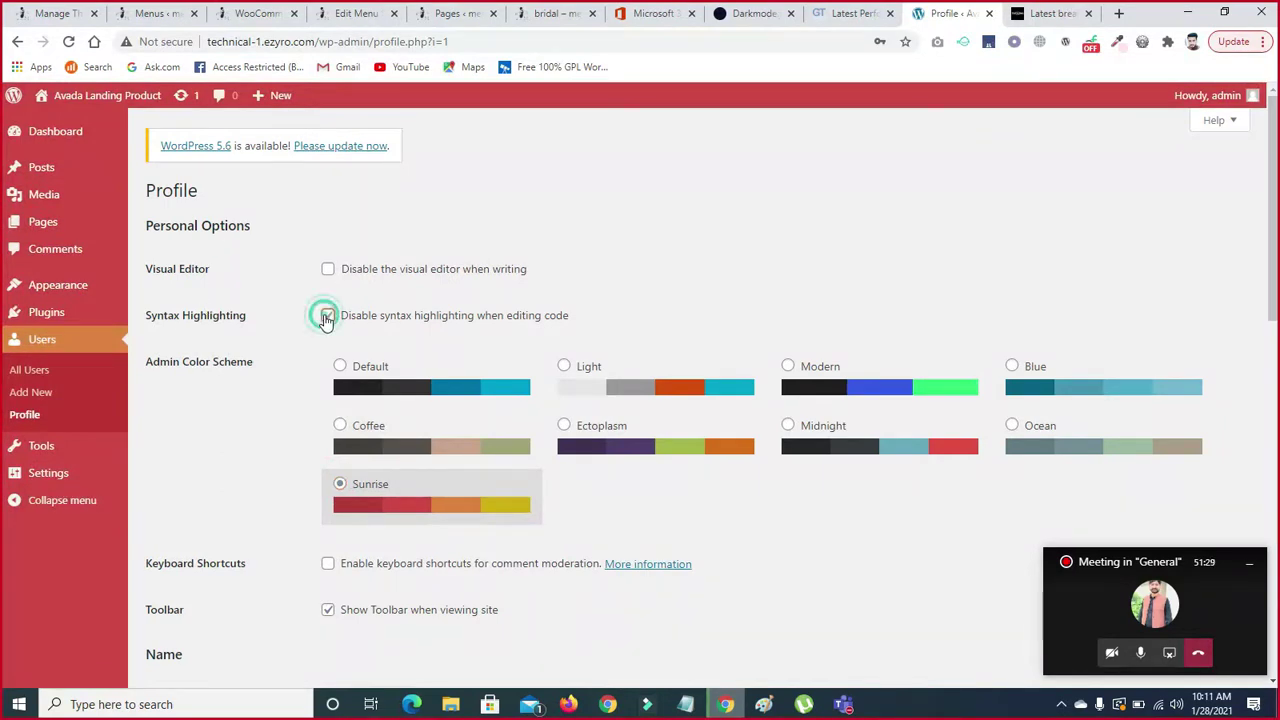
{"action": "left_click", "coordinate": [328, 315]}
{"action": "left_click", "coordinate": [328, 270]}
{"action": "left_click", "coordinate": [328, 270]}
- Try Light, Midnight and Modern again, settling on the Default admin colour scheme
{"action": "scroll", "coordinate": [5, 250], "scroll_direction": "down", "scroll_amount": 3}
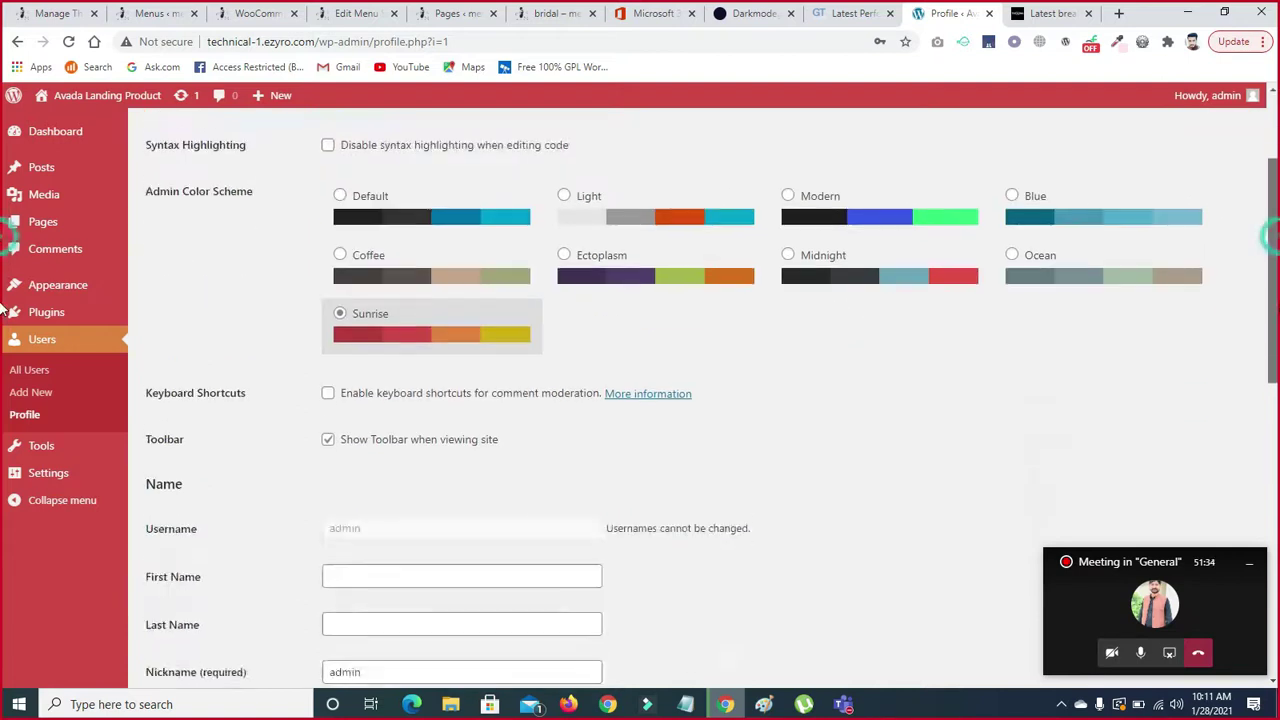
{"action": "scroll", "coordinate": [4, 320], "scroll_direction": "down", "scroll_amount": 2}
{"action": "scroll", "coordinate": [3, 362], "scroll_direction": "down", "scroll_amount": 2}
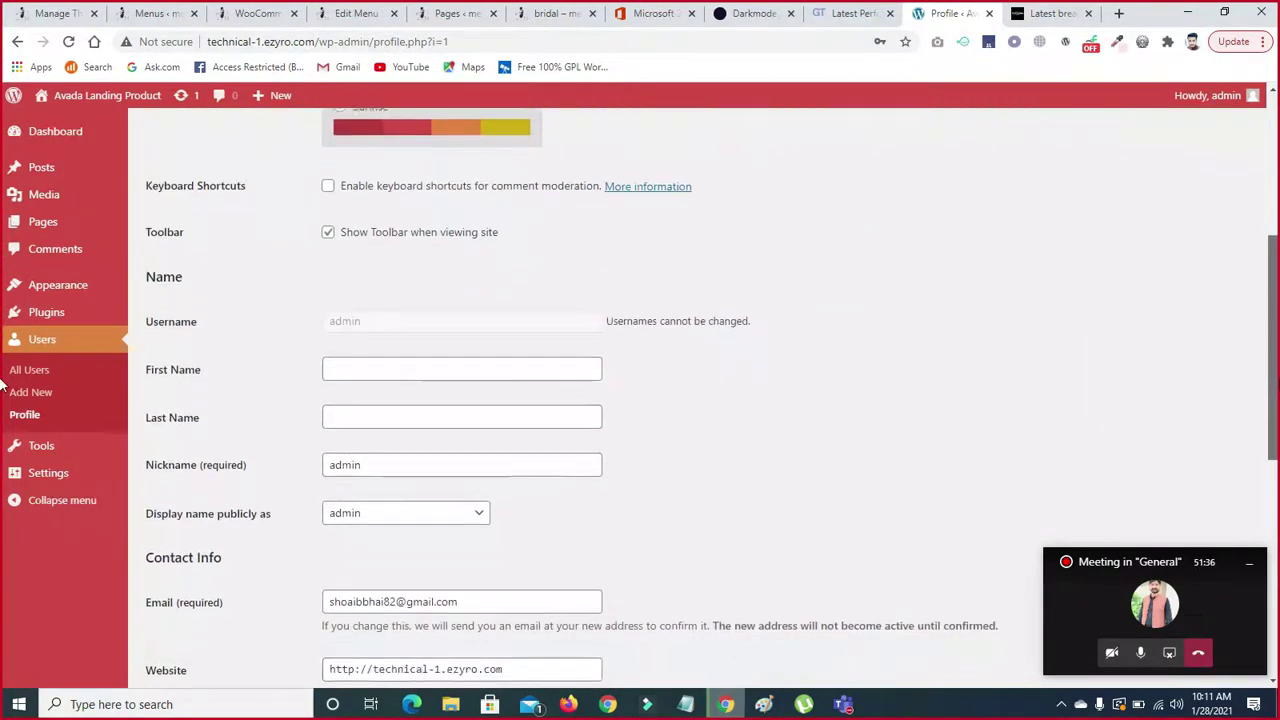
{"action": "scroll", "coordinate": [3, 428], "scroll_direction": "down", "scroll_amount": 2}
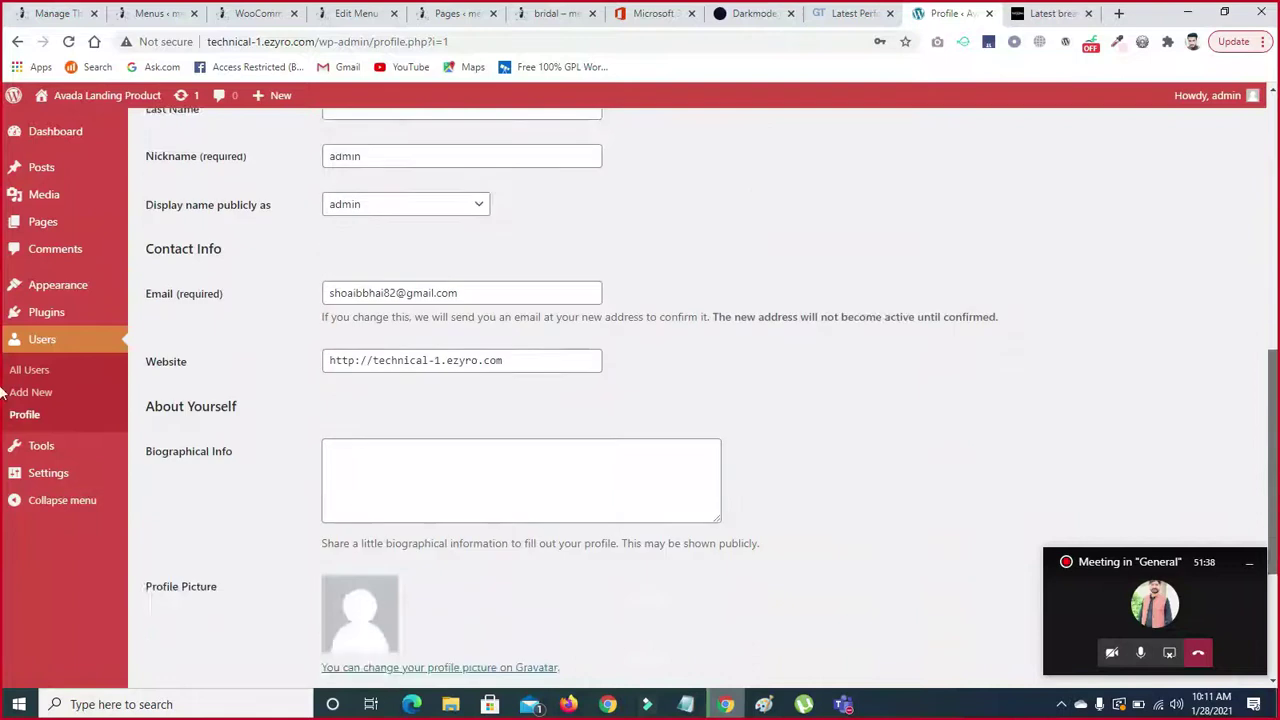
{"action": "scroll", "coordinate": [3, 428], "scroll_direction": "up", "scroll_amount": 7}
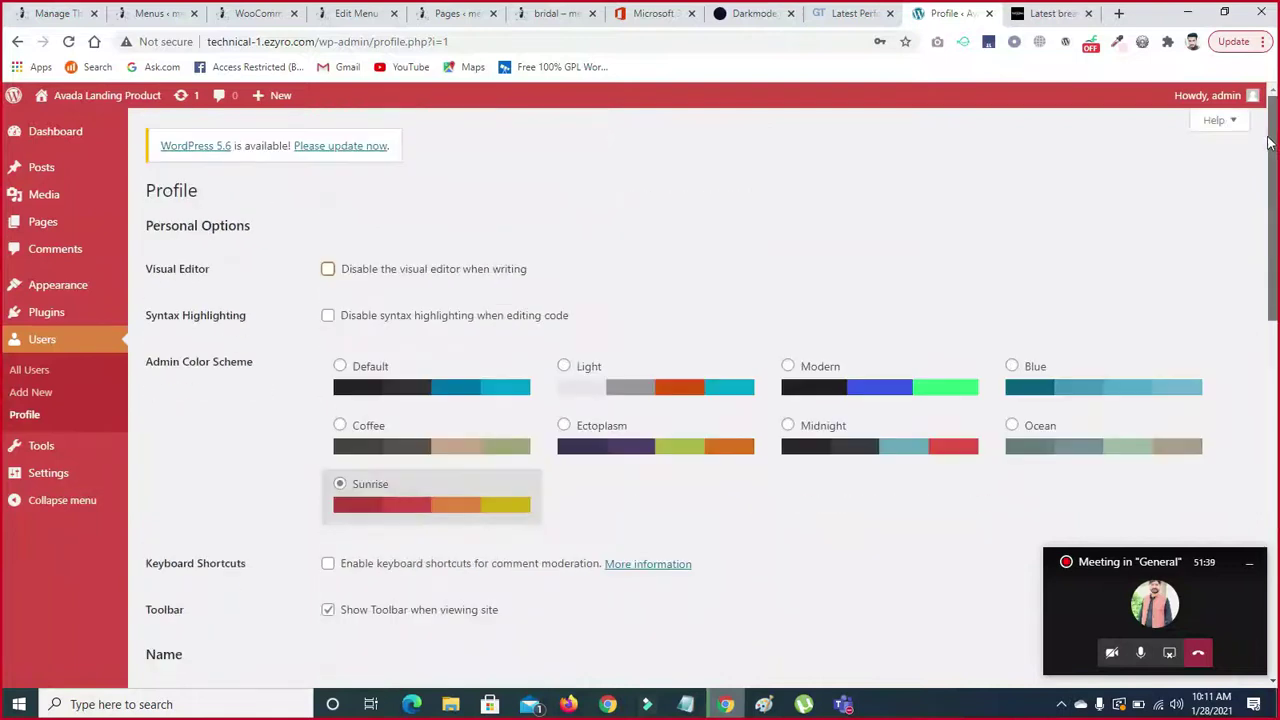
{"action": "left_click", "coordinate": [564, 366]}
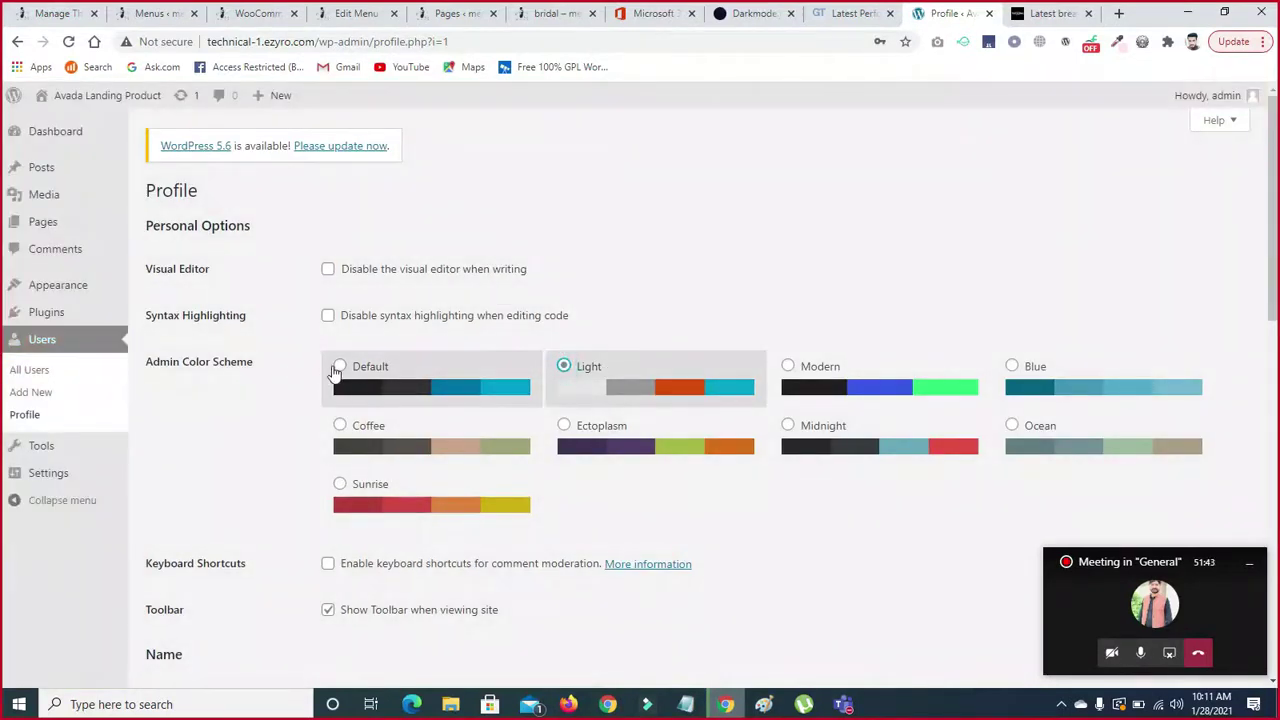
{"action": "left_click", "coordinate": [340, 367]}
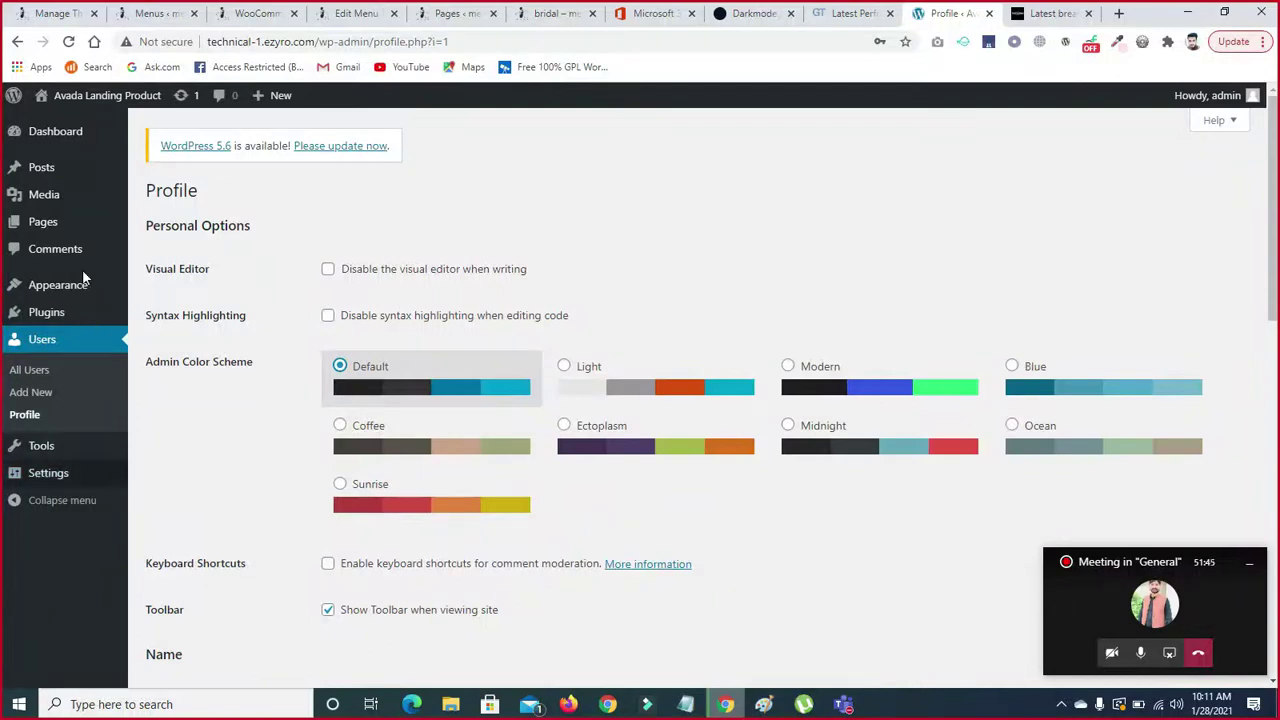
{"action": "left_click", "coordinate": [908, 454]}
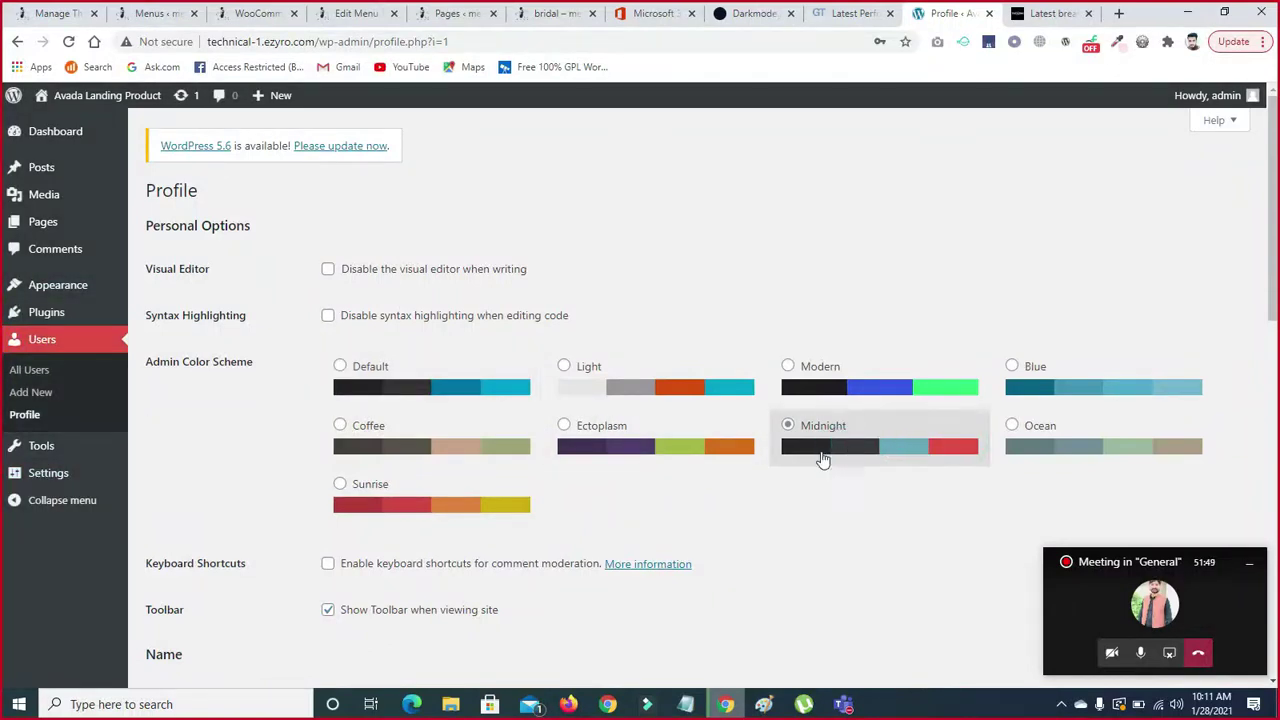
{"action": "left_click", "coordinate": [947, 449]}
{"action": "left_click", "coordinate": [785, 427]}
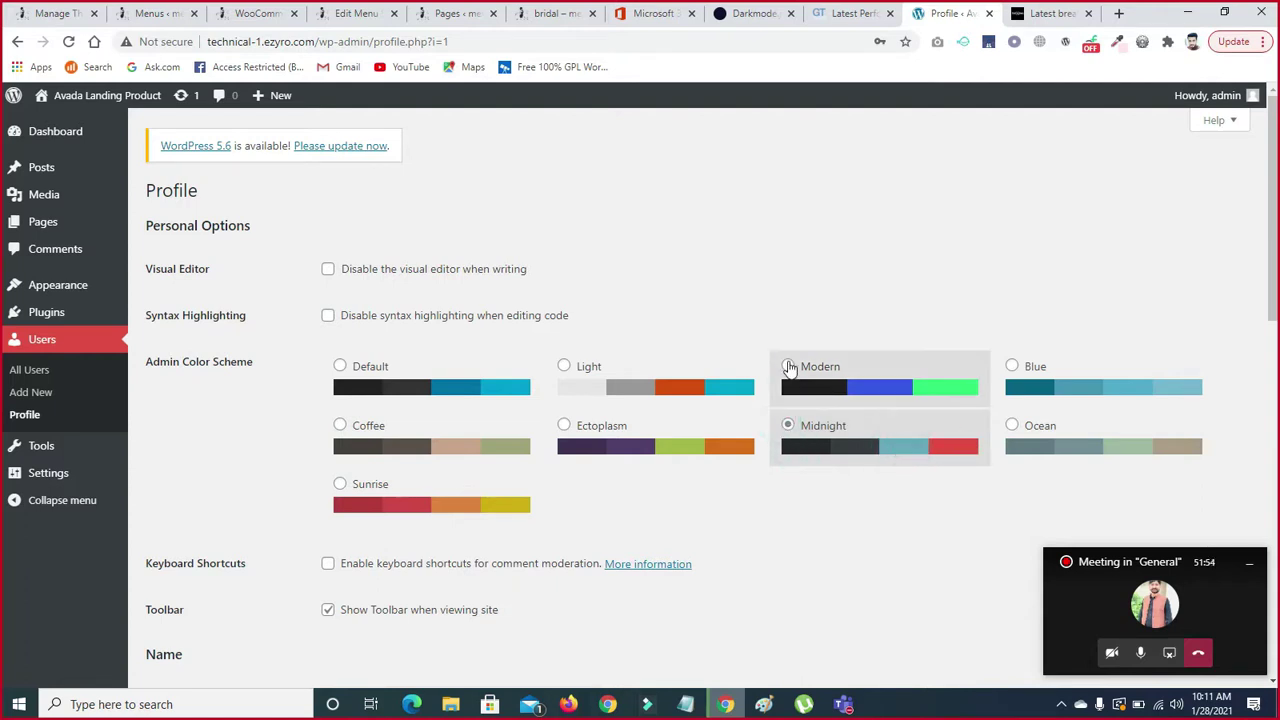
{"action": "left_click", "coordinate": [788, 367]}
{"action": "left_click", "coordinate": [341, 367]}
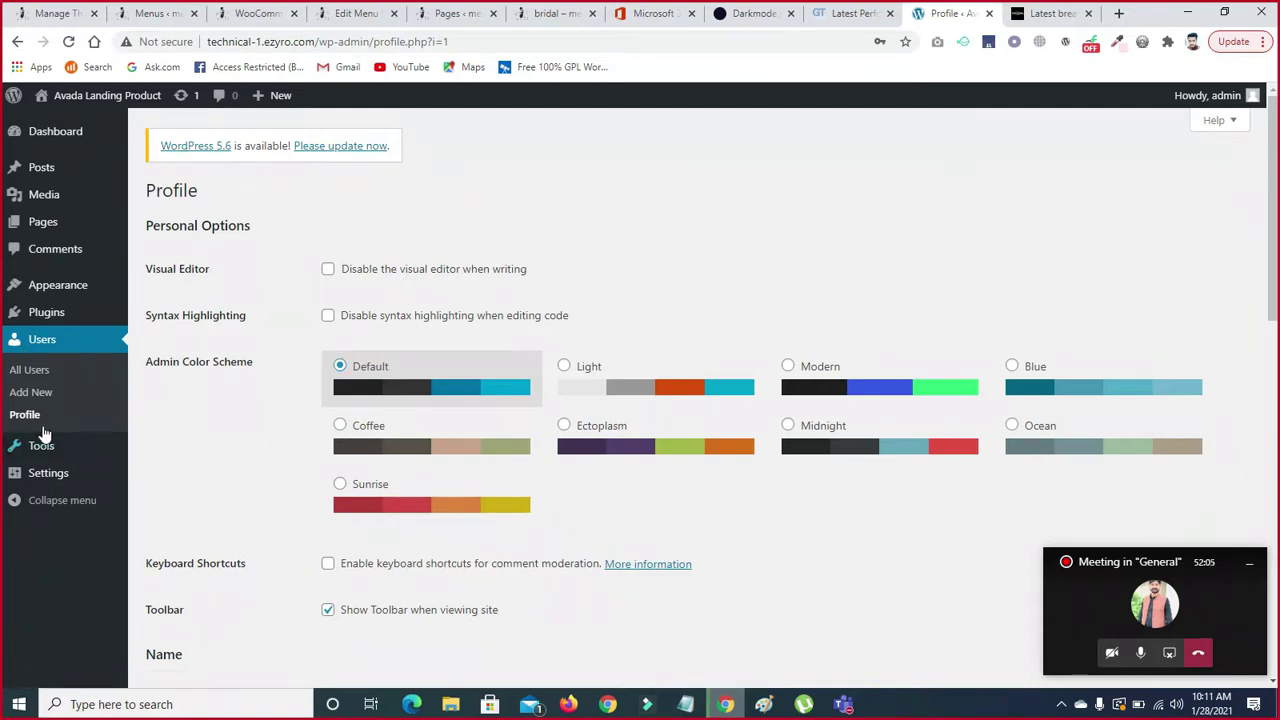
- Go to Settings > General, where the site title reads Avada Landing Product
{"action": "mouse_move", "coordinate": [45, 450]}
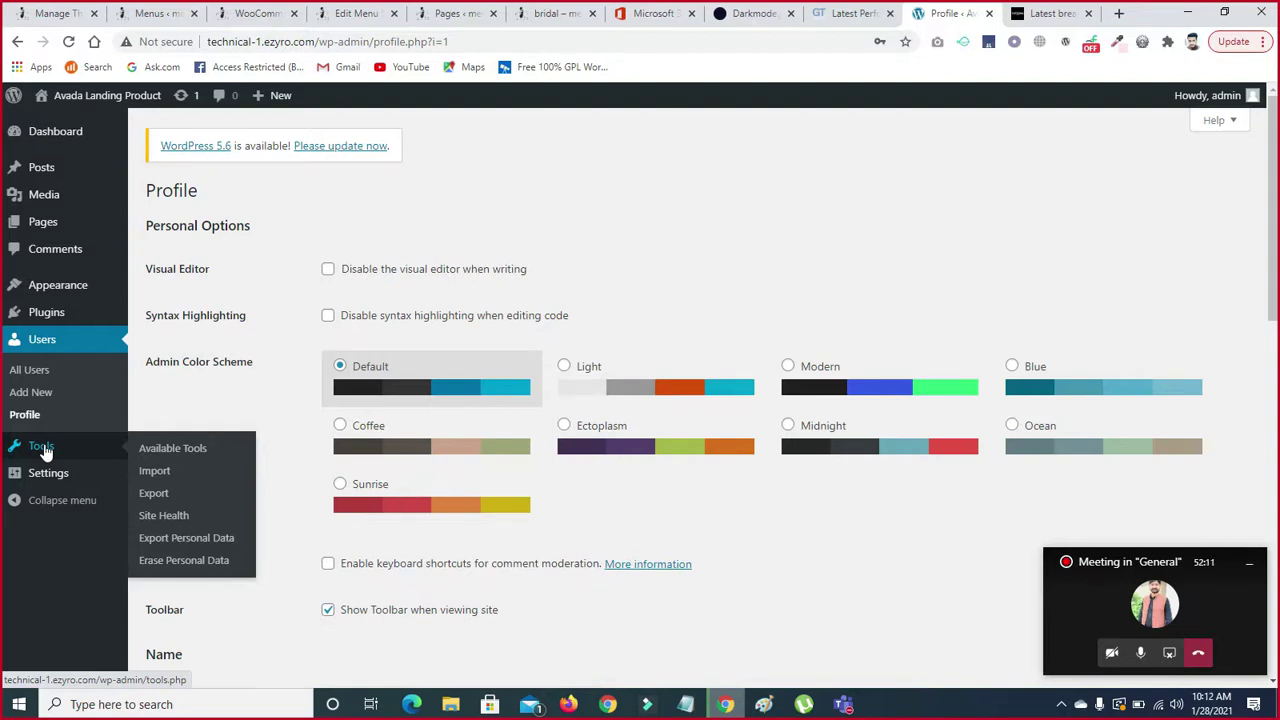
{"action": "mouse_move", "coordinate": [60, 478]}
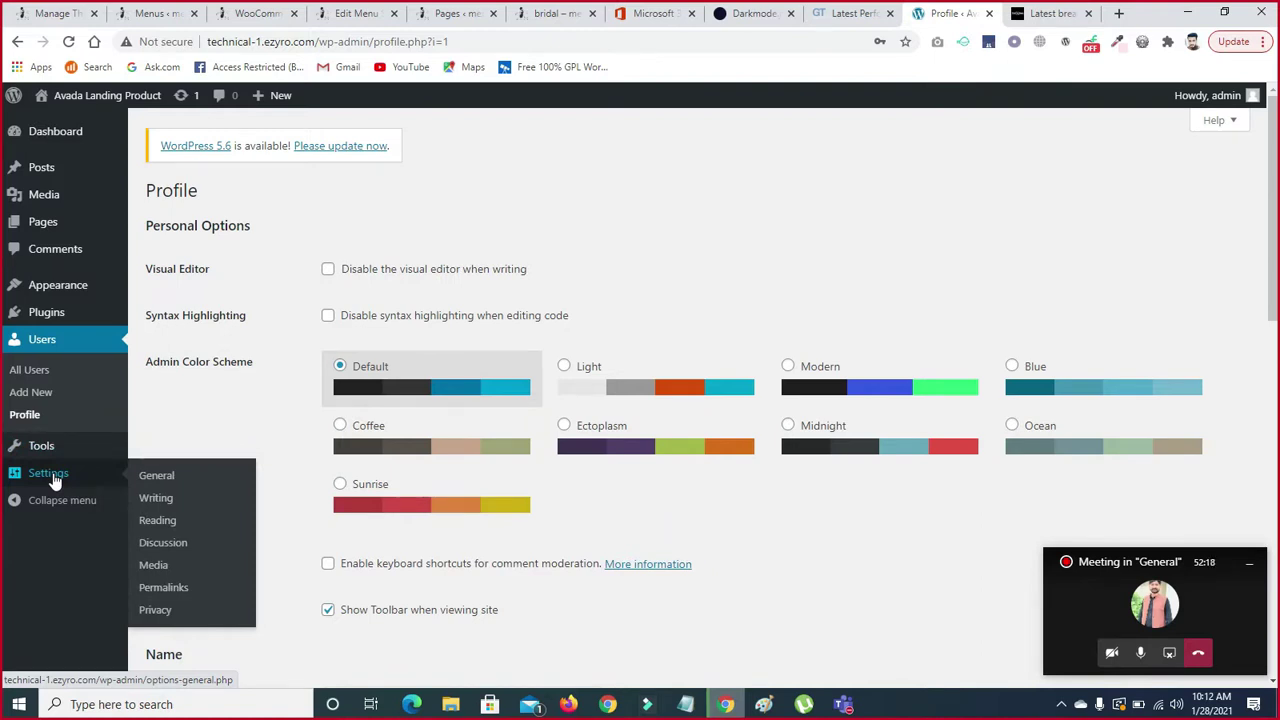
{"action": "right_click", "coordinate": [166, 482]}
{"action": "left_click", "coordinate": [153, 484]}
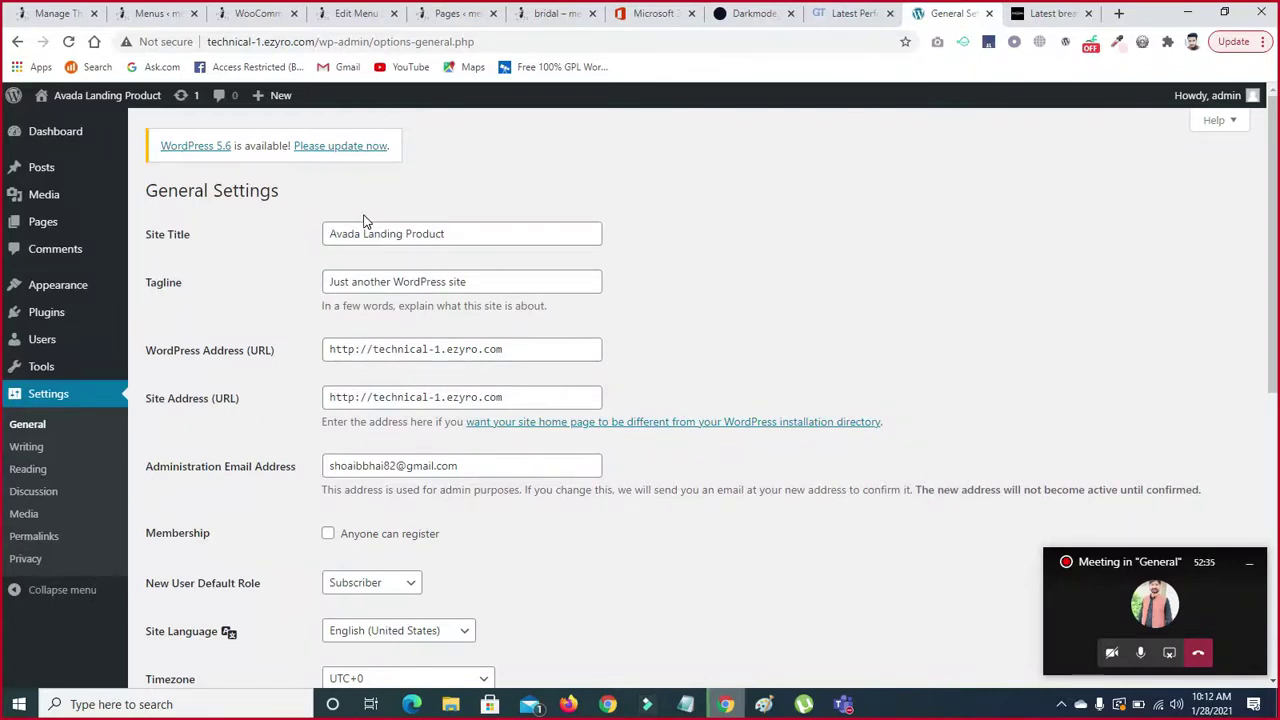
- Replace the site title Avada Landing Product with 'Gct Sahiwal'
{"action": "left_click", "coordinate": [457, 231]}
{"action": "key", "text": "ctrl+a"}
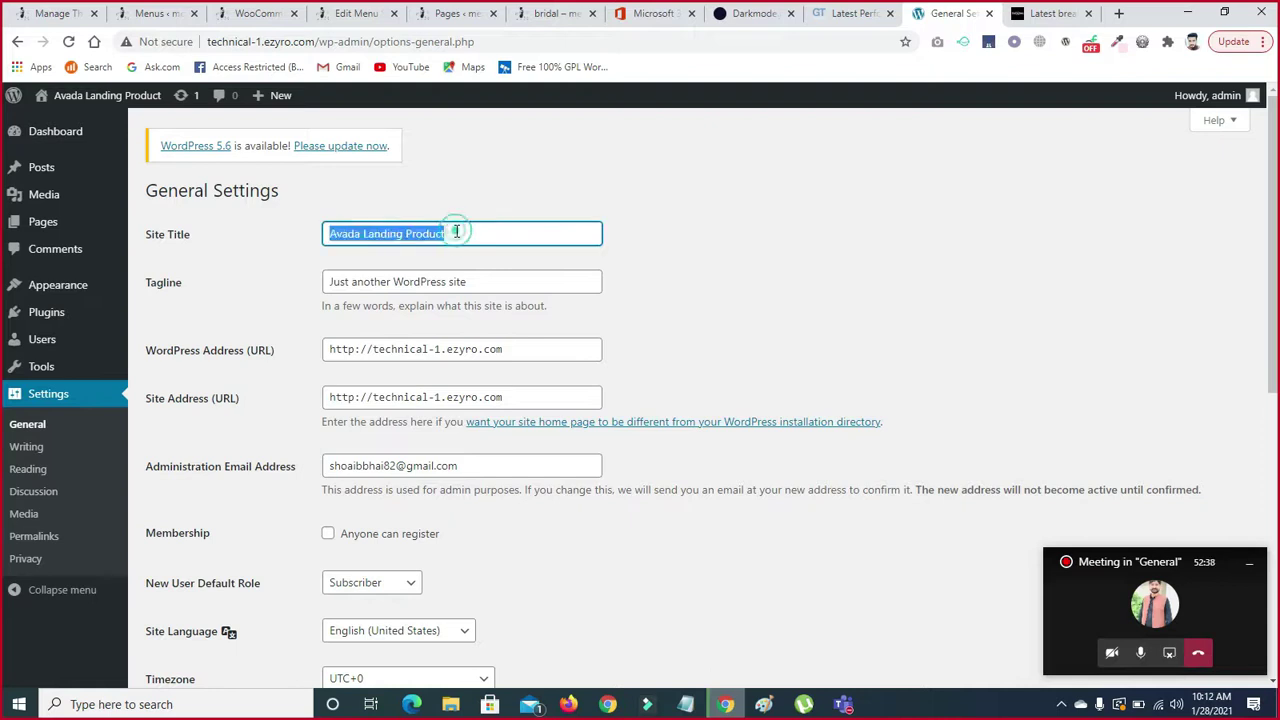
{"action": "key", "text": "BackSpace"}
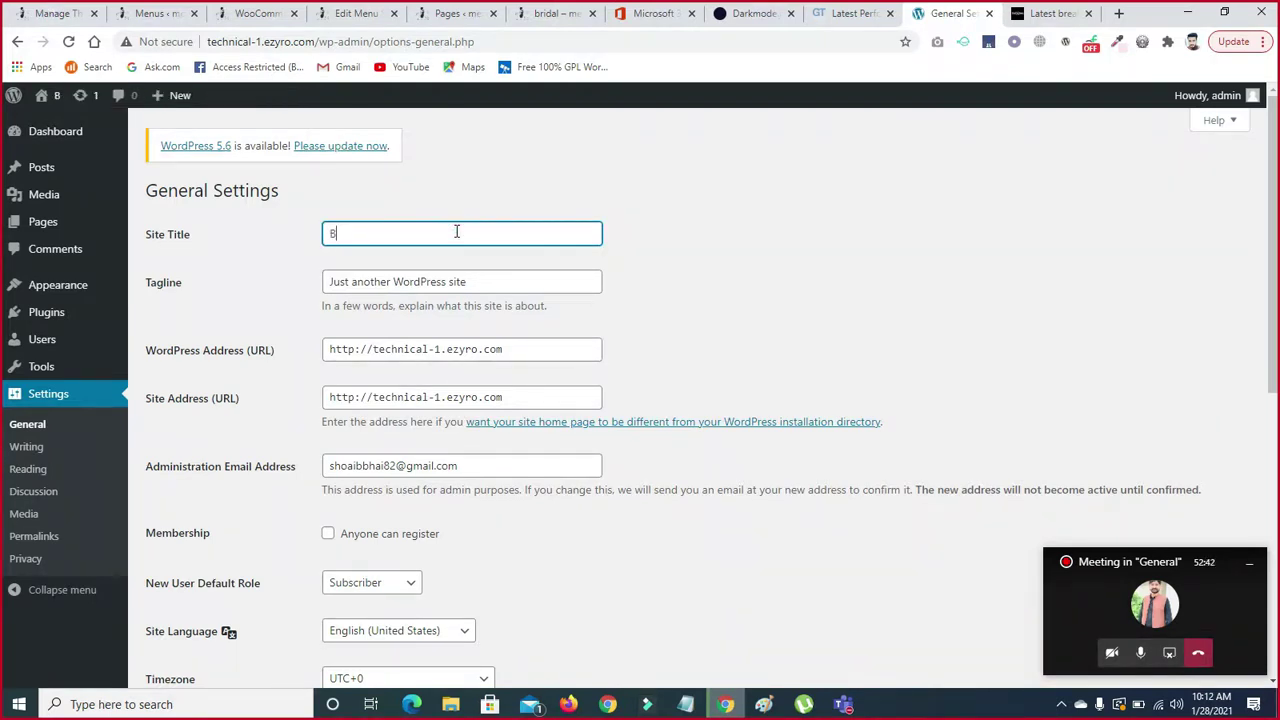
{"action": "type", "text": "Gct"}
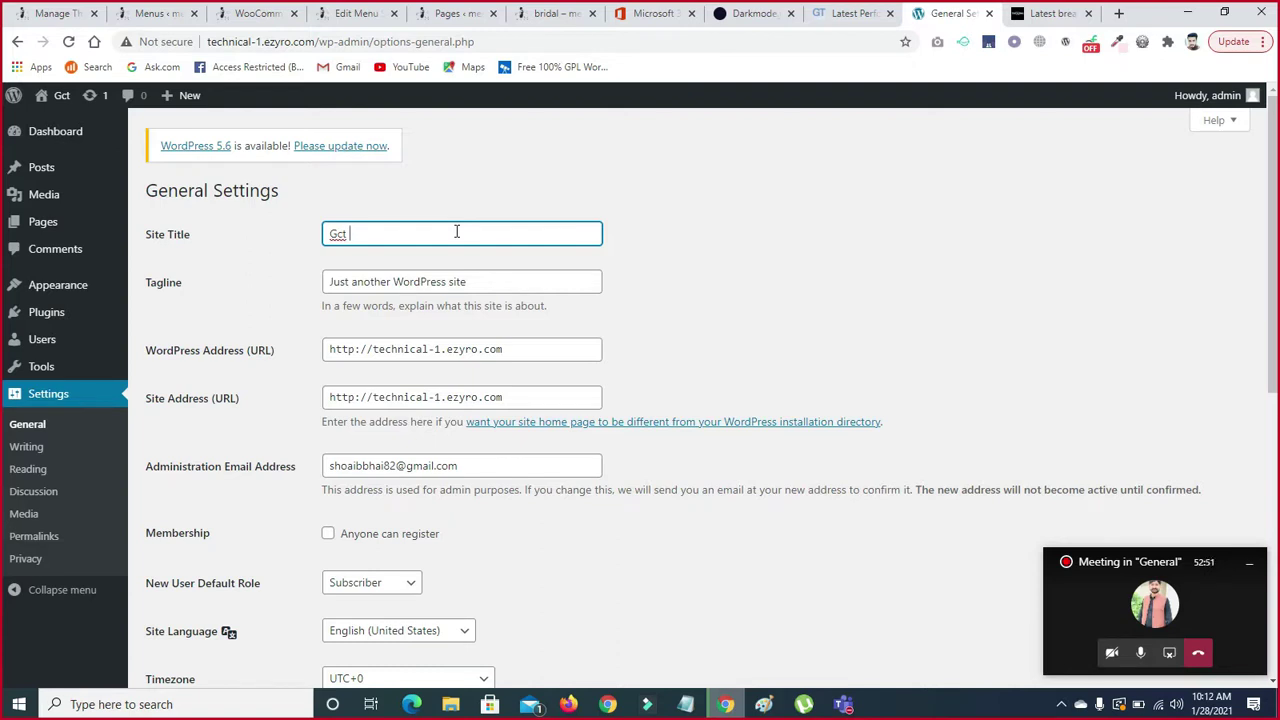
{"action": "type", "text": "Sahiwal"}
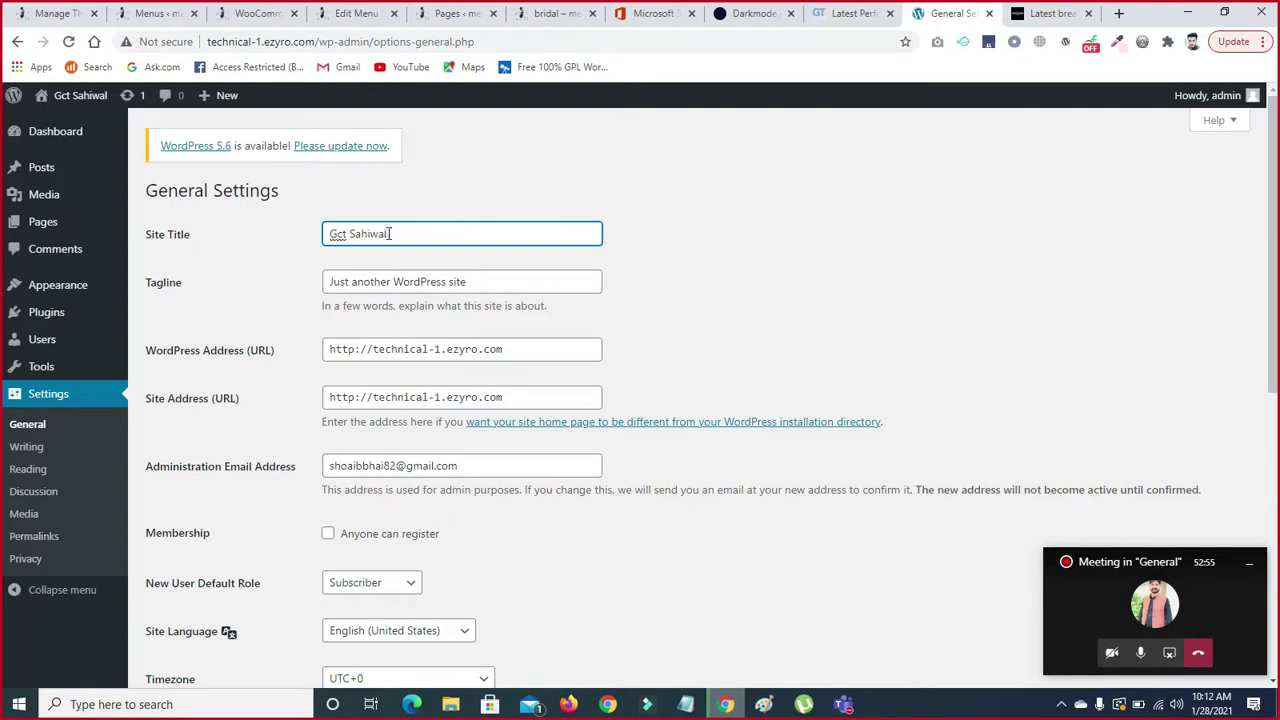
{"action": "mouse_move", "coordinate": [70, 96]}
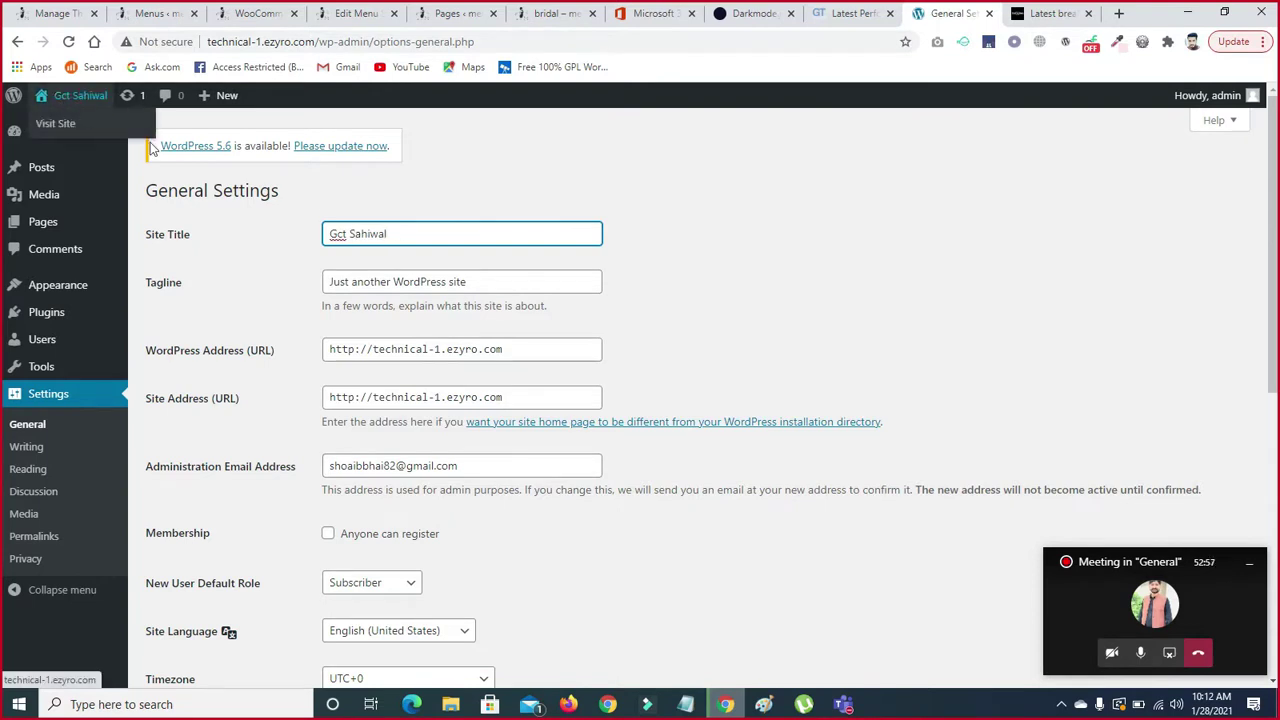
{"action": "left_click", "coordinate": [446, 286]}
- Clear the old tagline and type 'tecnical batch 2' in its place
{"action": "key", "text": "ctrl+a"}
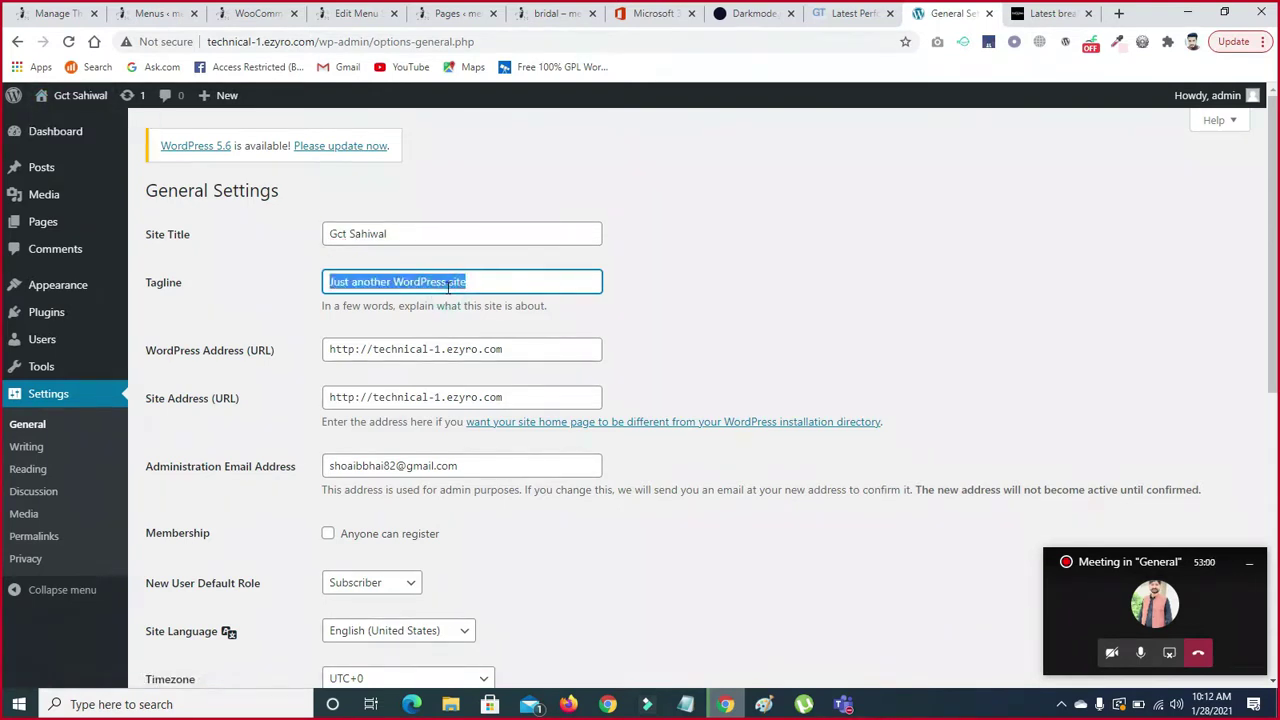
{"action": "key", "text": "BackSpace"}
{"action": "type", "text": "Th"}
{"action": "key", "text": "BackSpace"}
{"action": "key", "text": "BackSpace"}
{"action": "type", "text": "Gr"}
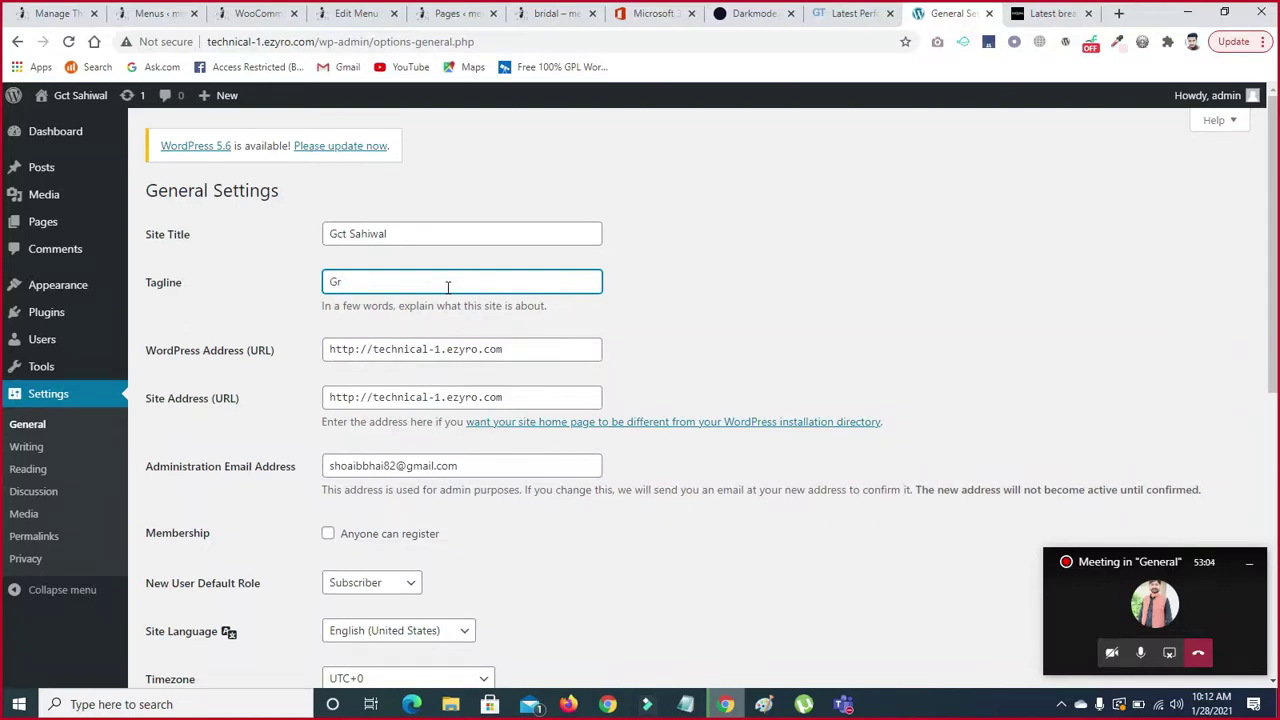
{"action": "key", "text": "BackSpace"}
{"action": "key", "text": "BackSpace"}
{"action": "type", "text": "tes"}
{"action": "key", "text": "BackSpace"}
{"action": "type", "text": "cnical batich"}
{"action": "key", "text": "BackSpace"}
{"action": "key", "text": "BackSpace"}
{"action": "key", "text": "BackSpace"}
{"action": "type", "text": "ch "}
{"action": "type", "text": "2"}
- Capitalise and spell-correct the tagline so it reads 'Technical Batch 2'
{"action": "left_click", "coordinate": [379, 281]}
{"action": "type", "text": "B"}
{"action": "left_click", "coordinate": [335, 281]}
{"action": "key", "text": "BackSpace"}
{"action": "type", "text": "T"}
{"action": "double_click", "coordinate": [354, 281]}
{"action": "right_click", "coordinate": [368, 289]}
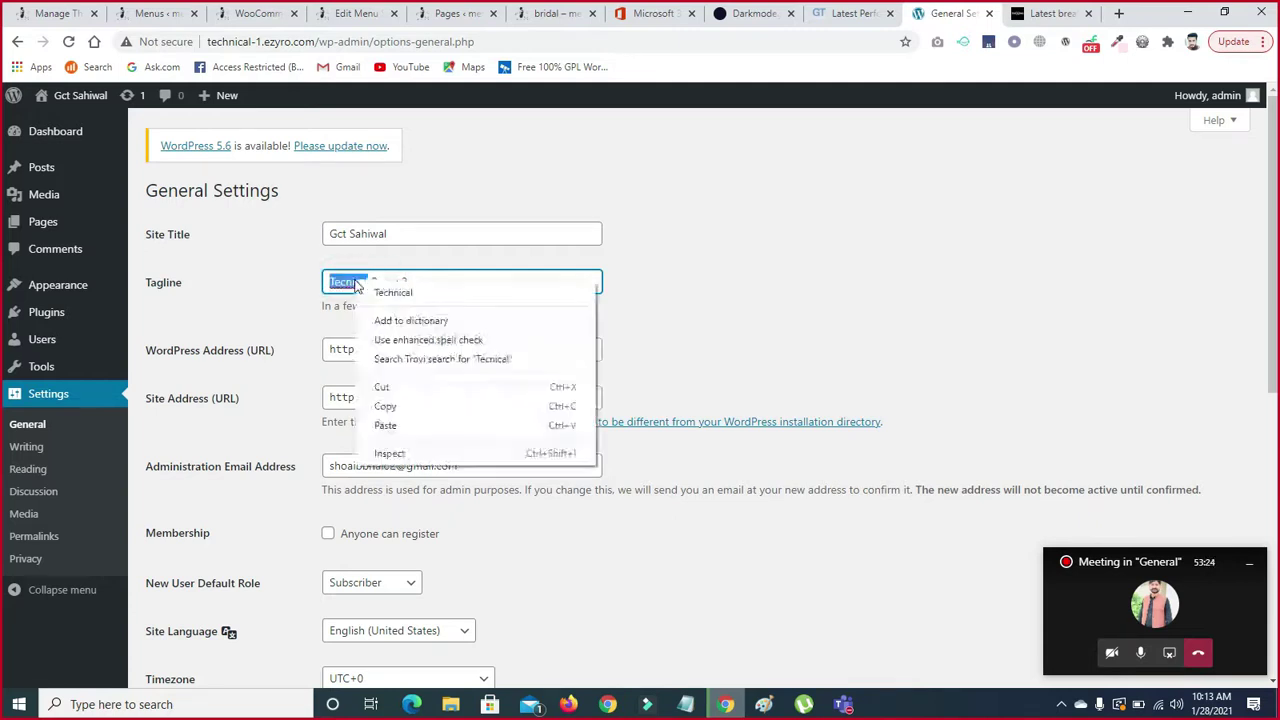
{"action": "left_click", "coordinate": [372, 293]}
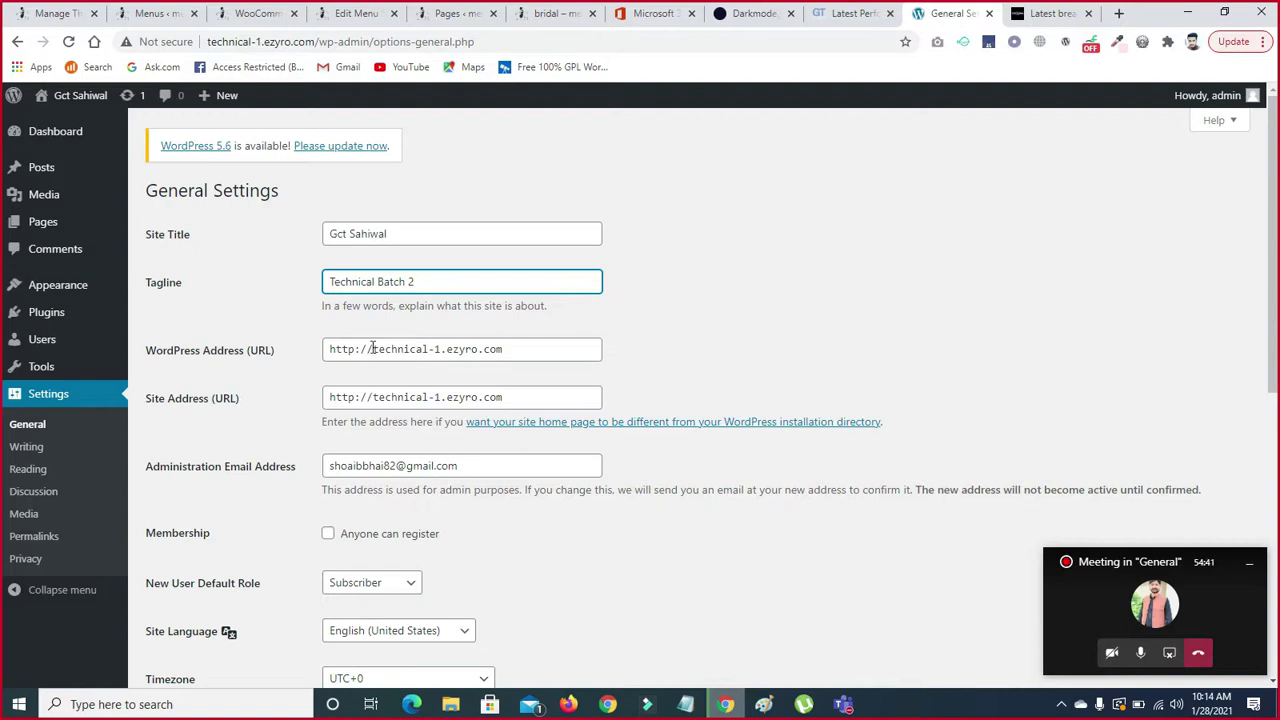
- Review the WordPress Address and Site Address URLs by selecting each in full
{"action": "left_click_drag", "start_coordinate": [372, 348], "coordinate": [515, 347]}
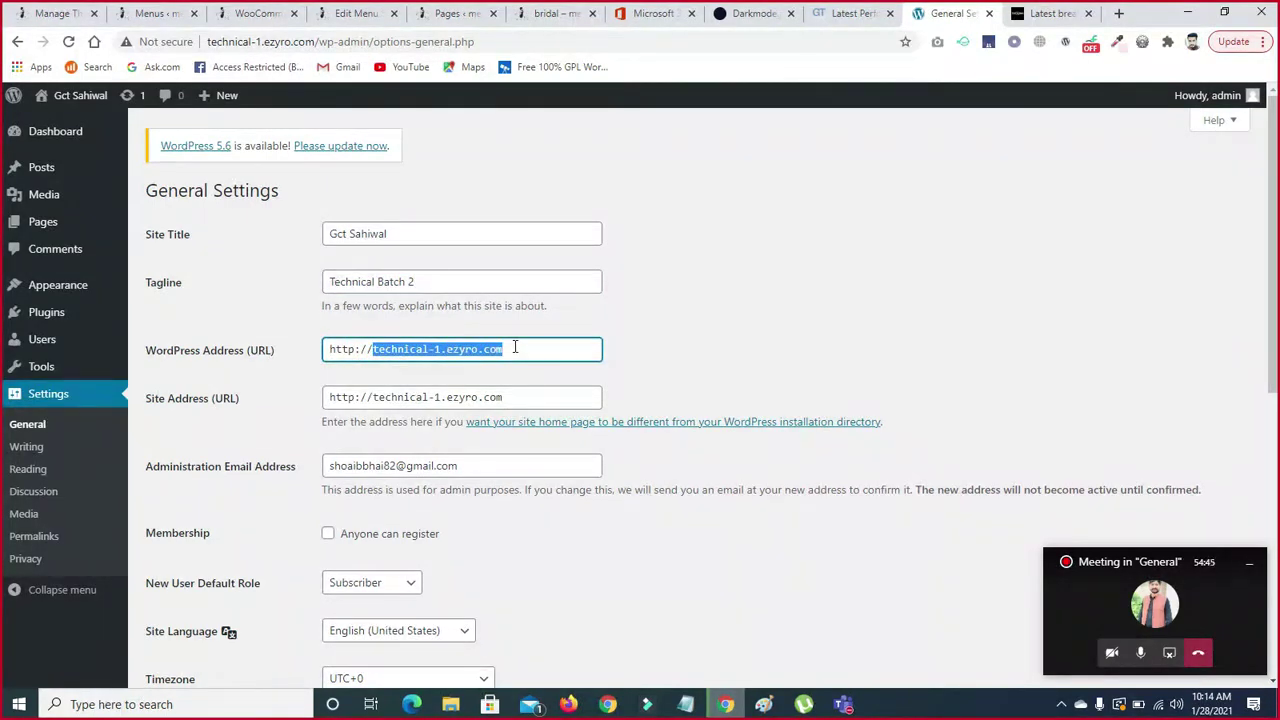
{"action": "left_click_drag", "start_coordinate": [517, 394], "coordinate": [316, 401]}
{"action": "left_click_drag", "start_coordinate": [524, 350], "coordinate": [292, 352]}
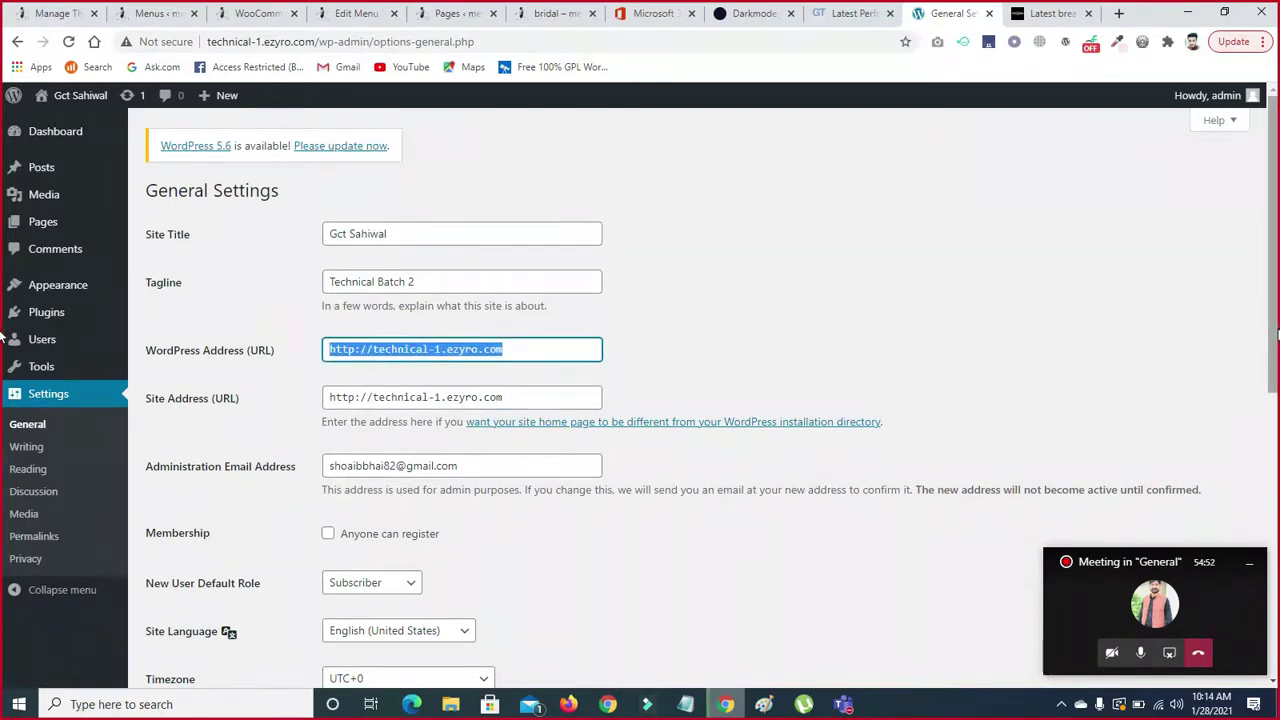
{"action": "scroll", "coordinate": [3, 378], "scroll_direction": "down", "scroll_amount": 2}
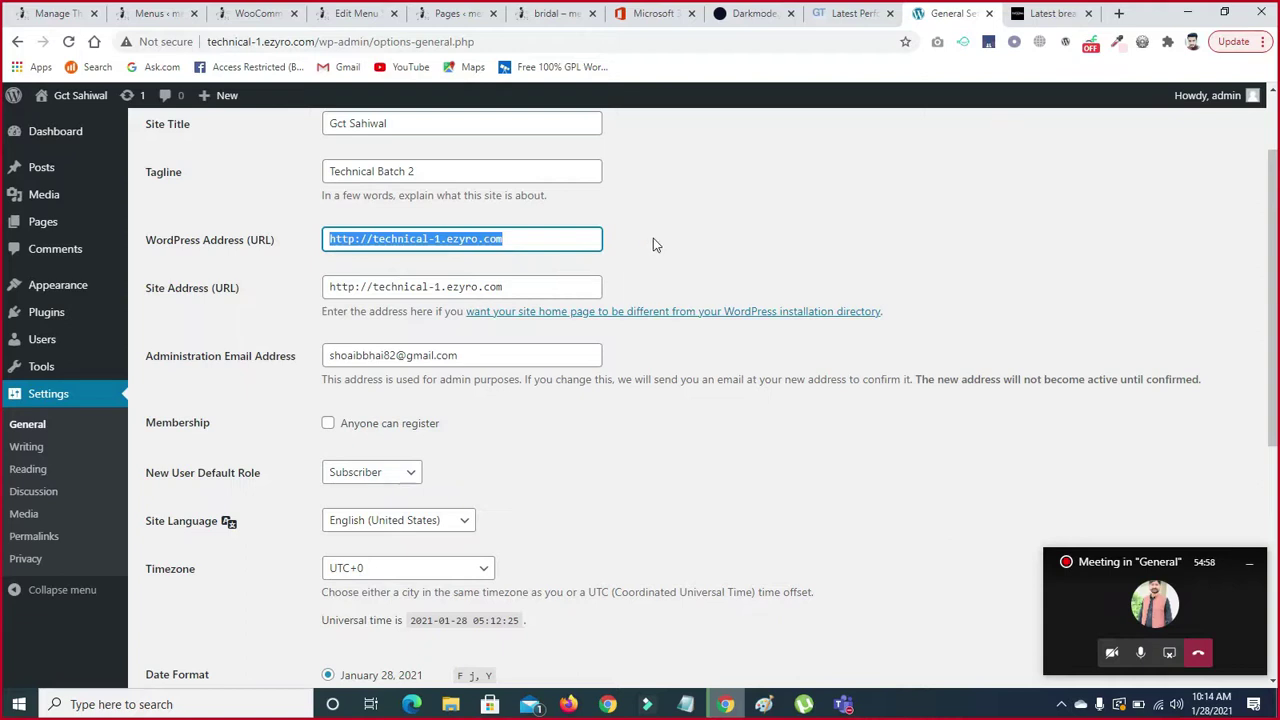
{"action": "left_click", "coordinate": [463, 238]}
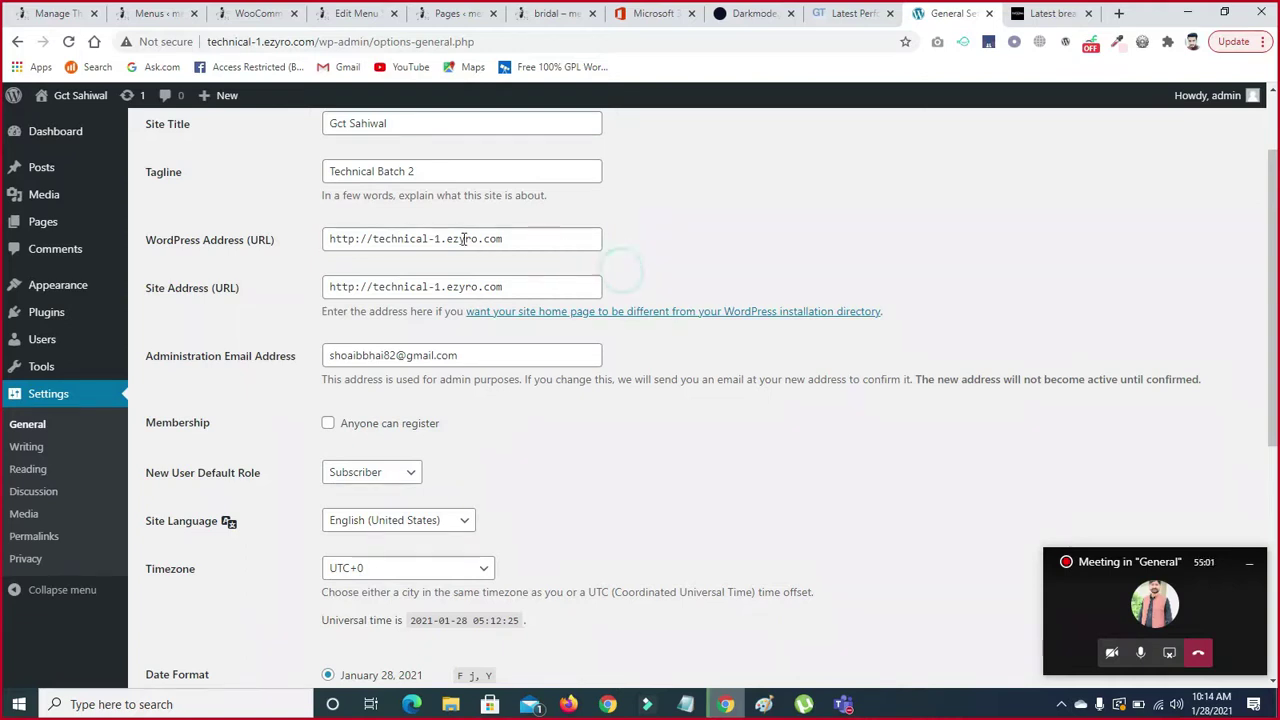
{"action": "left_click_drag", "start_coordinate": [497, 238], "coordinate": [302, 236]}
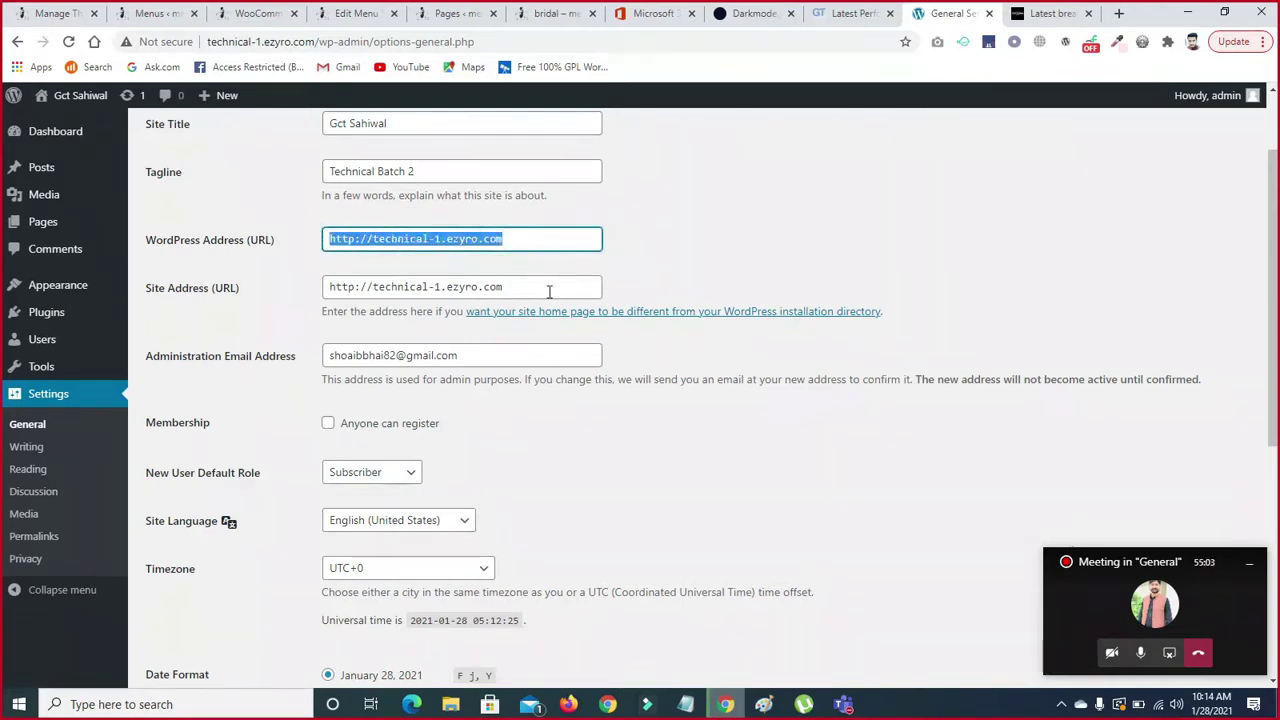
{"action": "left_click_drag", "start_coordinate": [530, 290], "coordinate": [303, 316]}
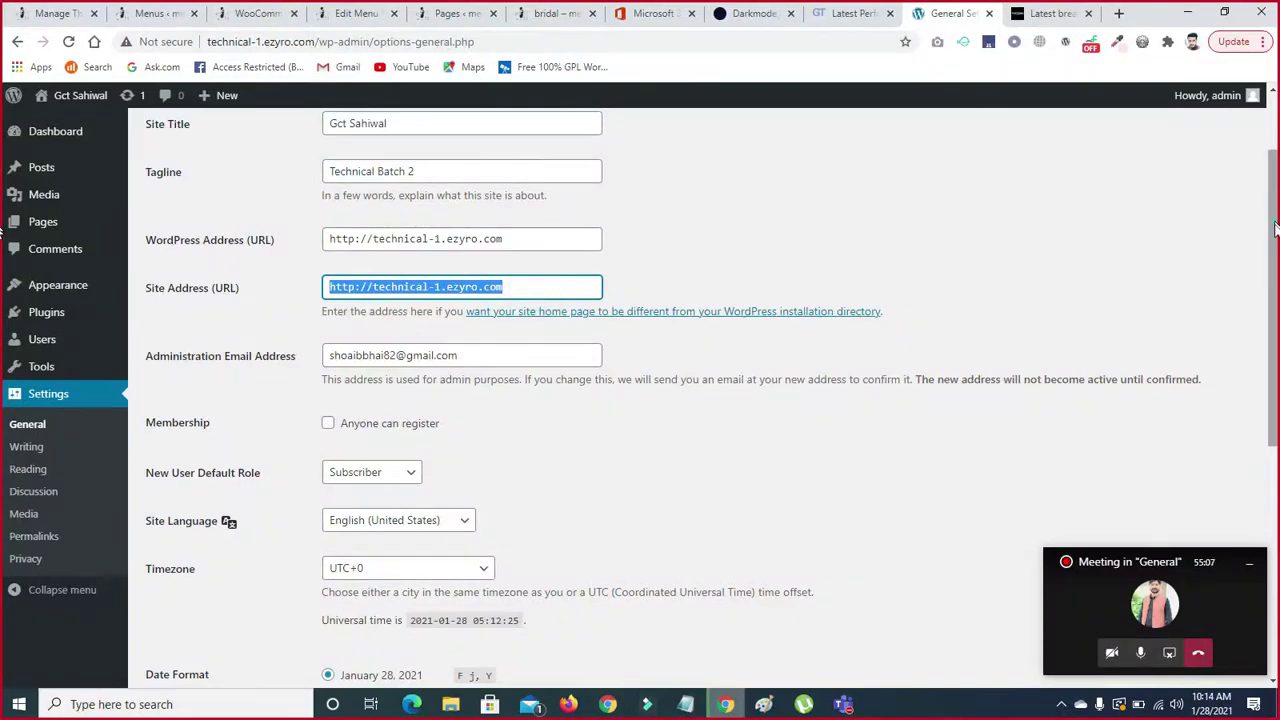
{"action": "scroll", "coordinate": [1275, 258], "scroll_direction": "down", "scroll_amount": 1}
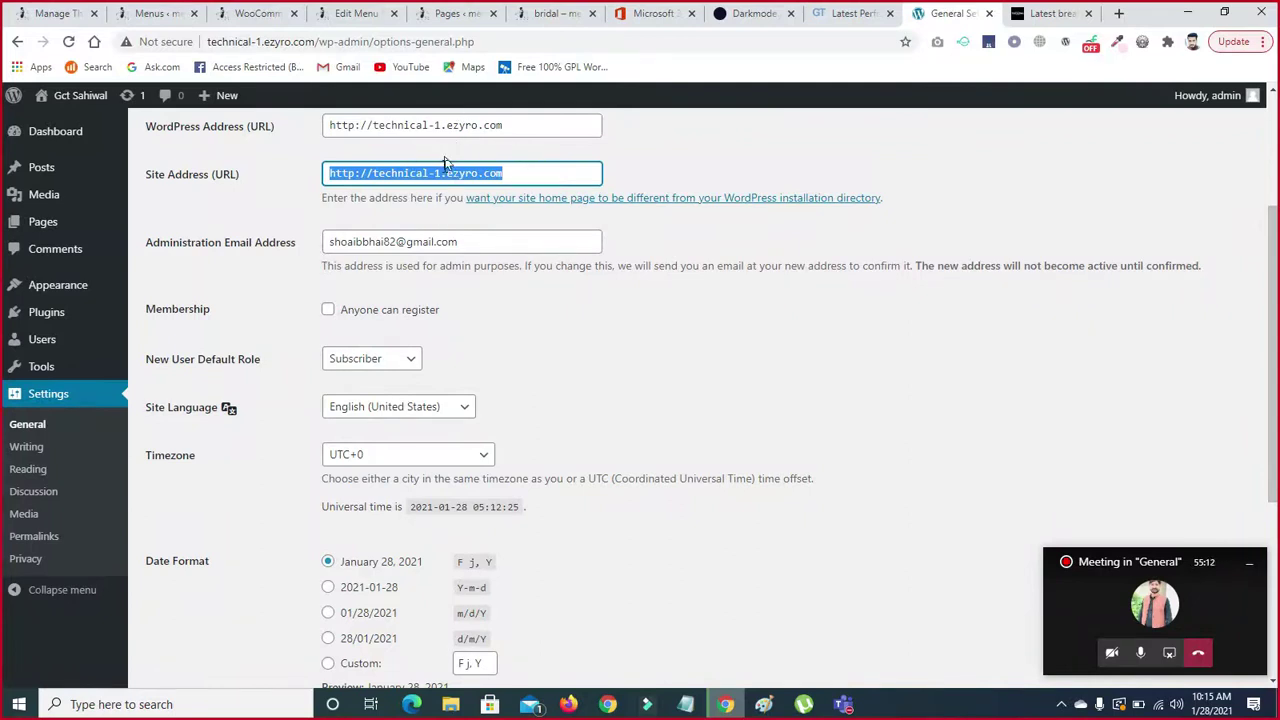
{"action": "left_click", "coordinate": [455, 195]}
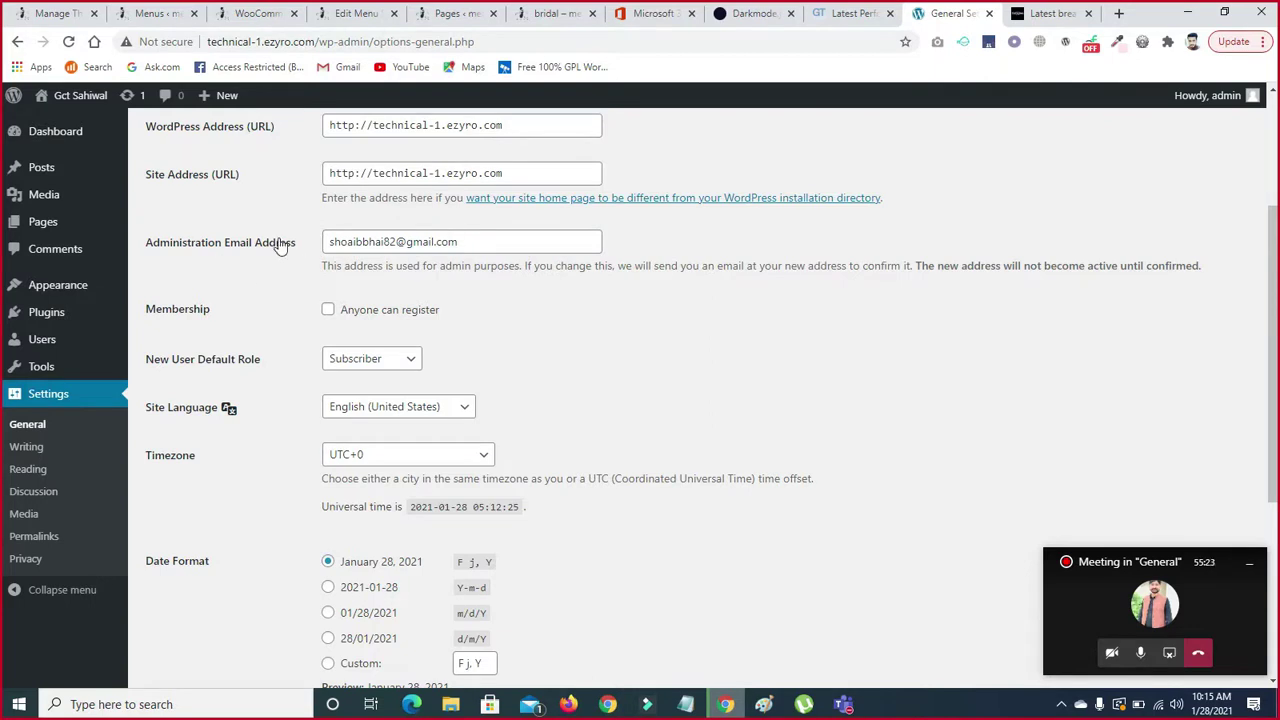
- Select the administration email address to review it
{"action": "left_click_drag", "start_coordinate": [466, 241], "coordinate": [302, 248]}
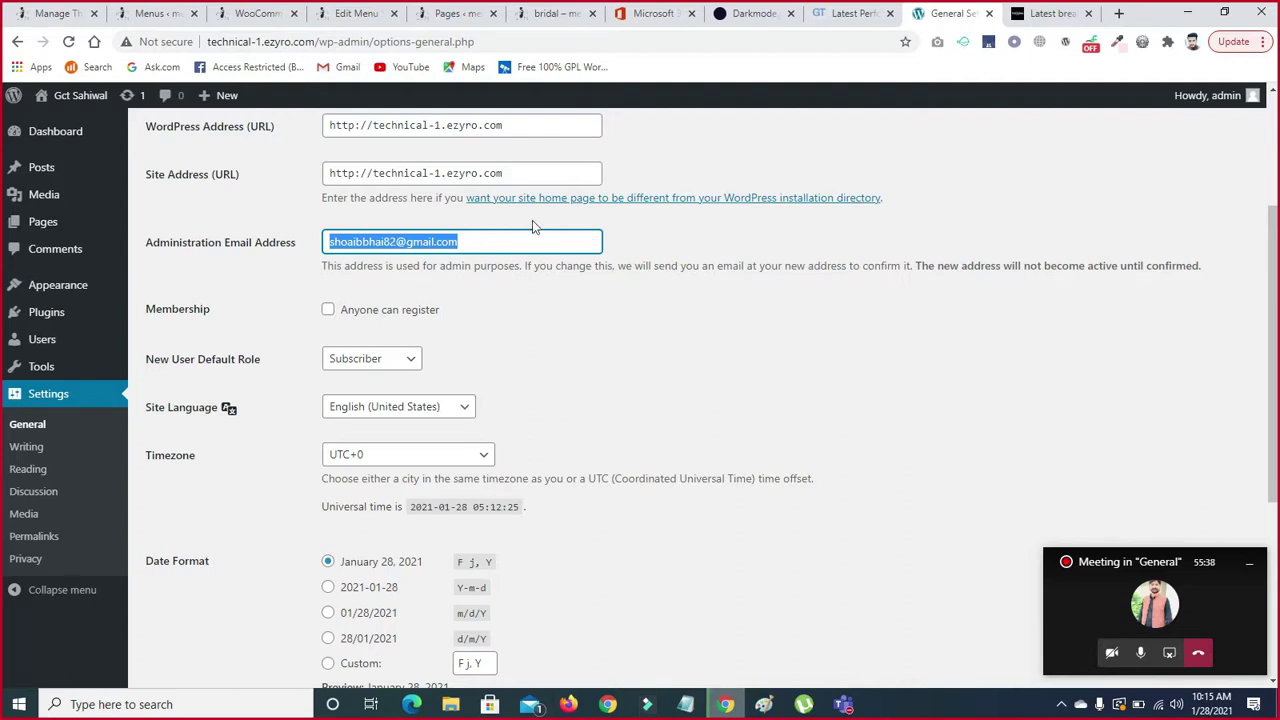
{"action": "left_click", "coordinate": [466, 244]}
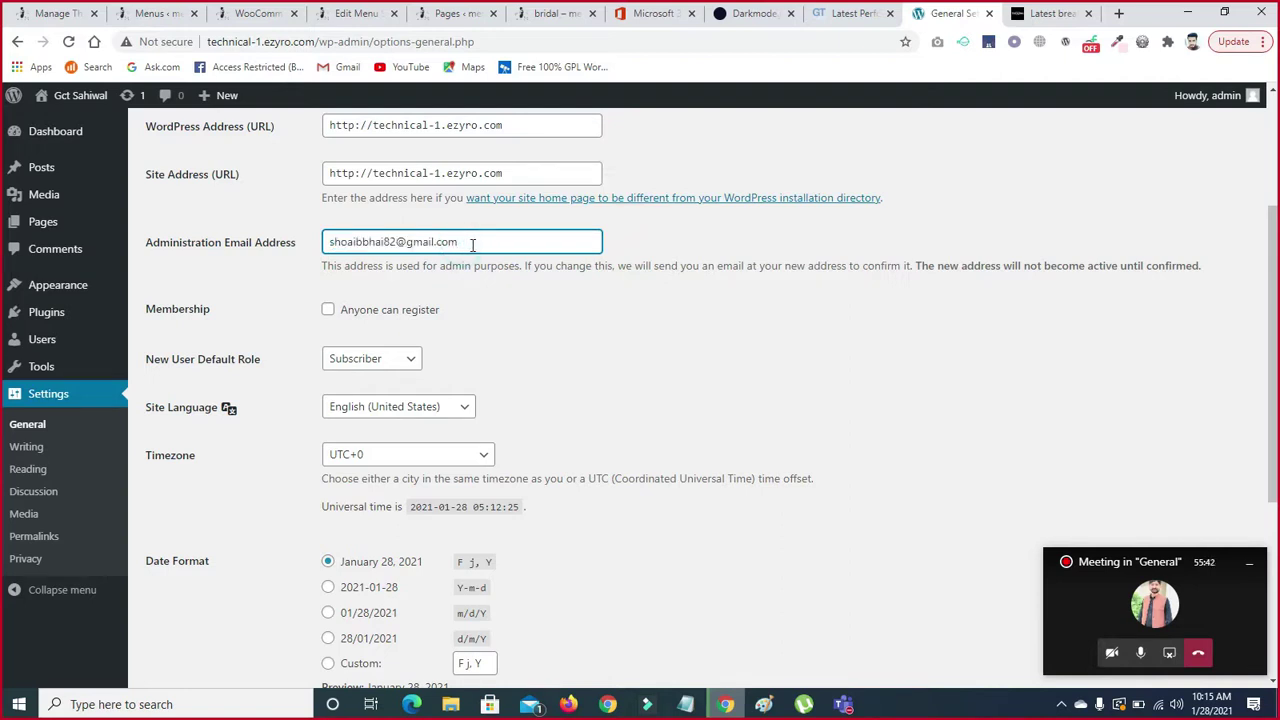
{"action": "triple_click", "coordinate": [473, 244]}
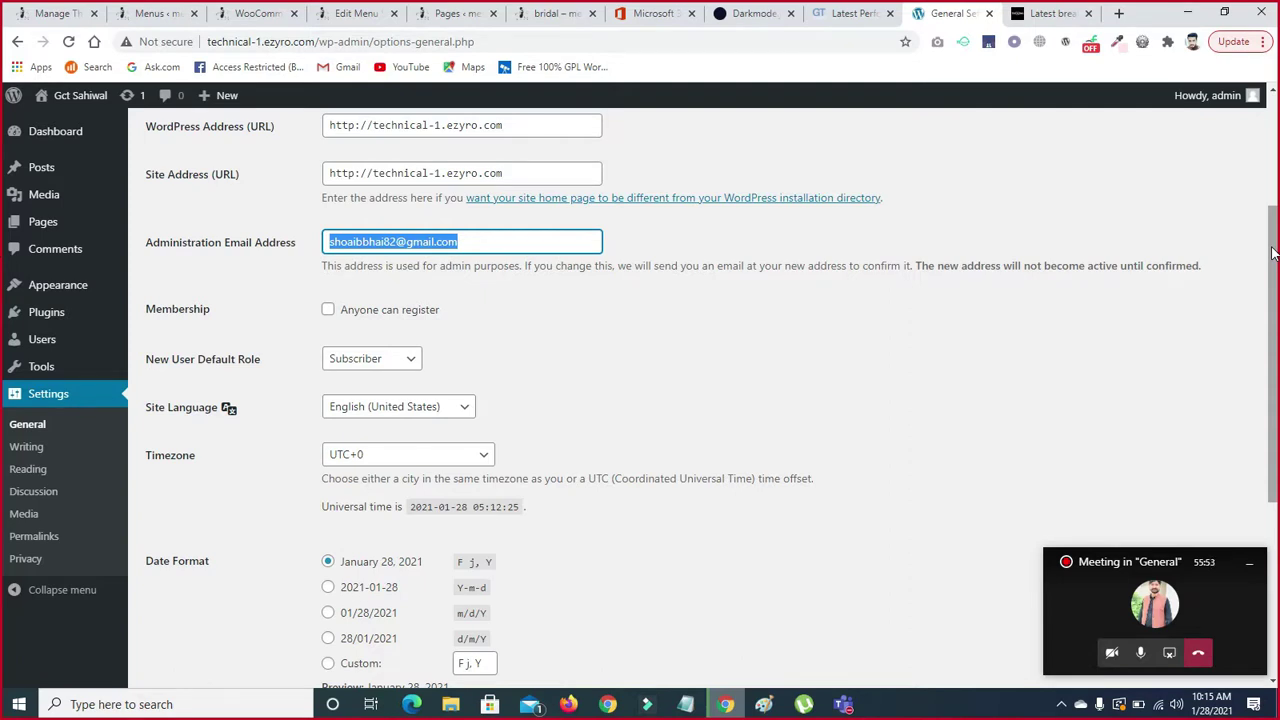
{"action": "left_click_drag", "start_coordinate": [1272, 255], "coordinate": [694, 374]}
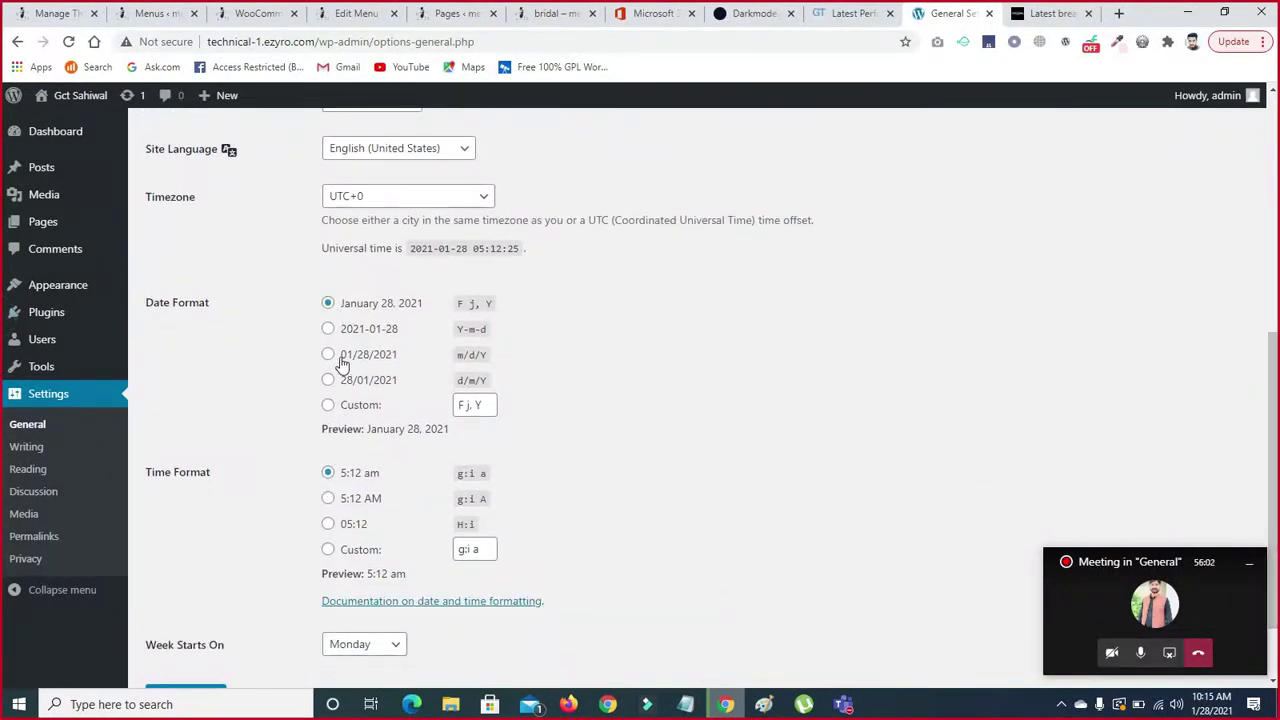
- Leave the Timezone at UTC+0 and save the General Settings
{"action": "left_click", "coordinate": [424, 196]}
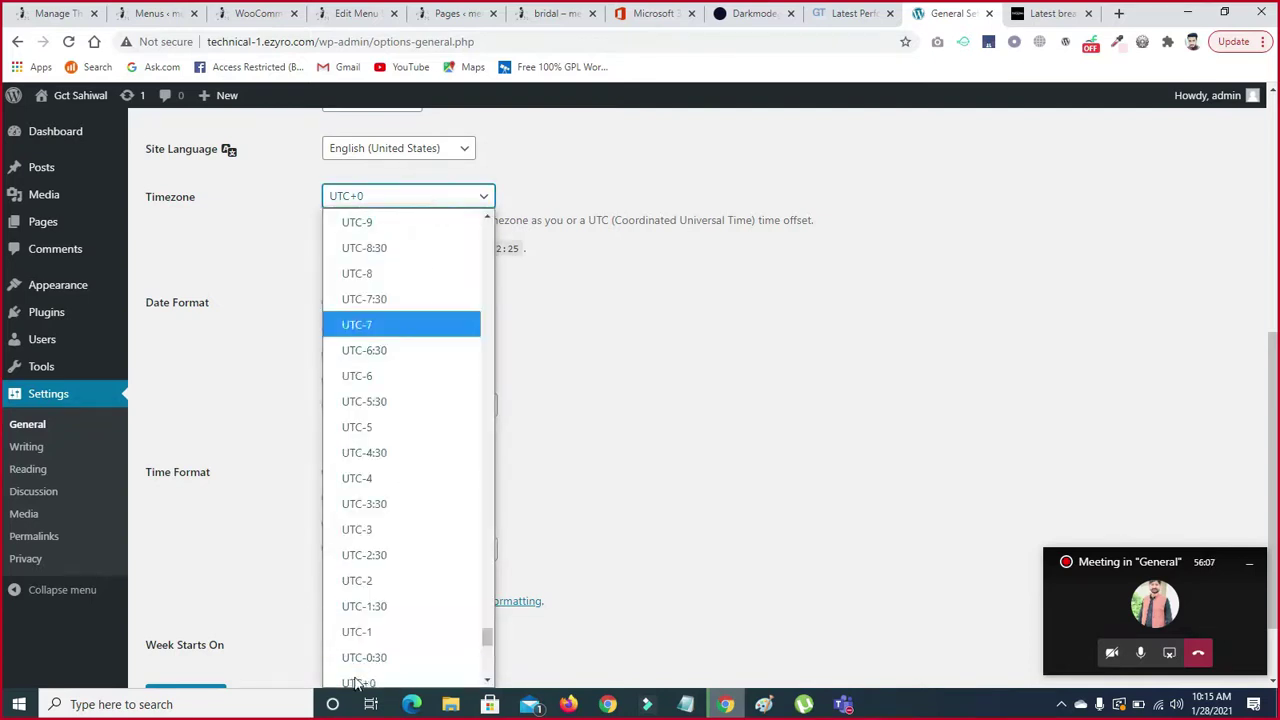
{"action": "left_click", "coordinate": [243, 372]}
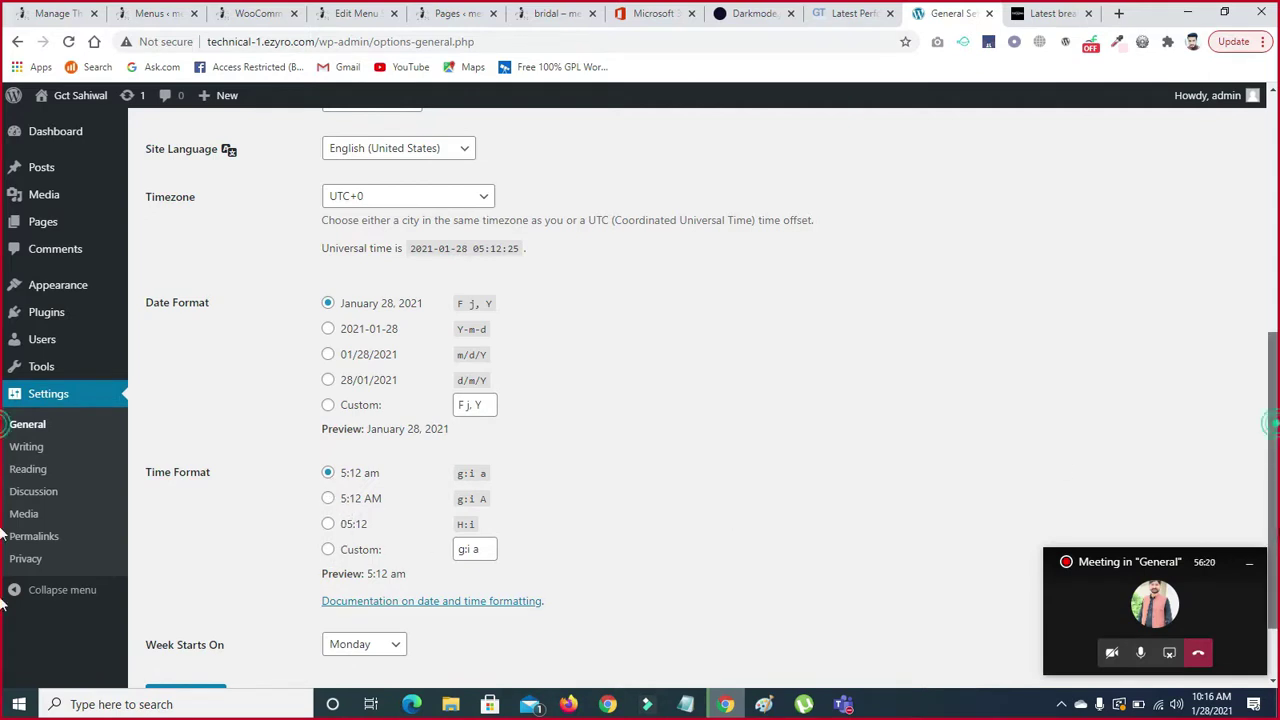
{"action": "scroll", "coordinate": [3, 535], "scroll_direction": "down", "scroll_amount": 1}
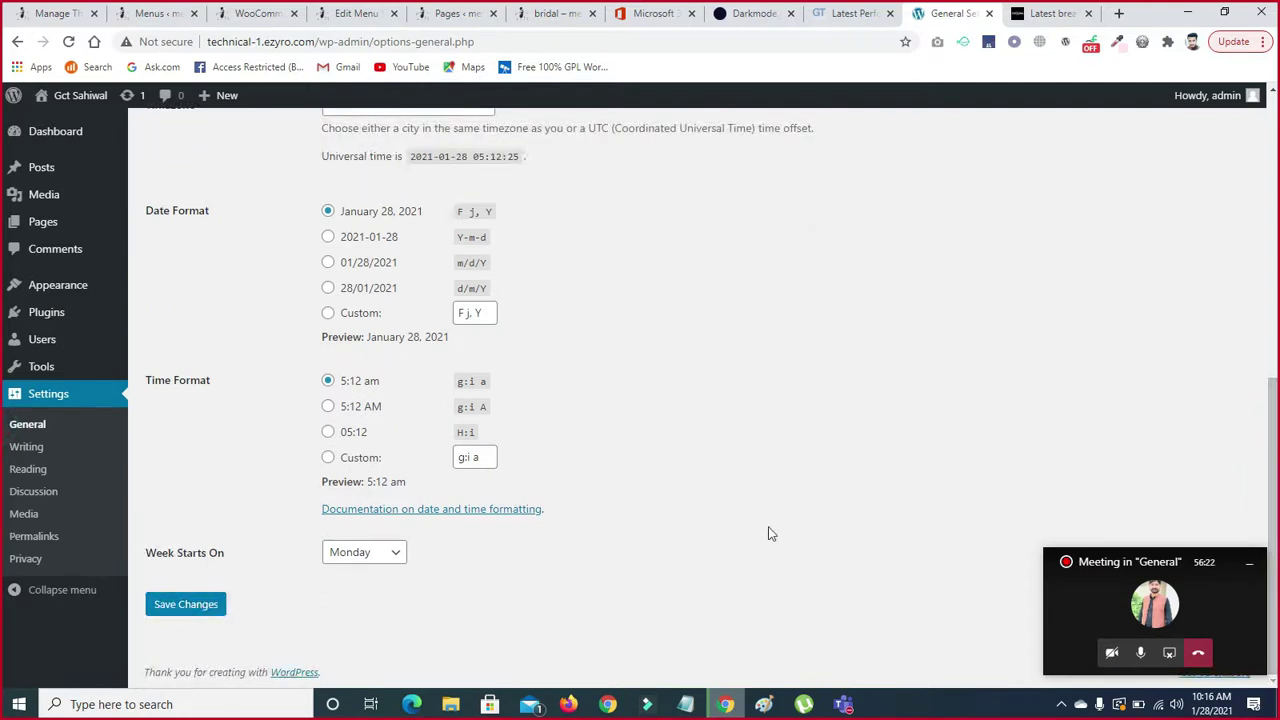
{"action": "scroll", "coordinate": [3, 600], "scroll_direction": "up", "scroll_amount": 6}
{"action": "scroll", "coordinate": [2, 670], "scroll_direction": "down", "scroll_amount": 6}
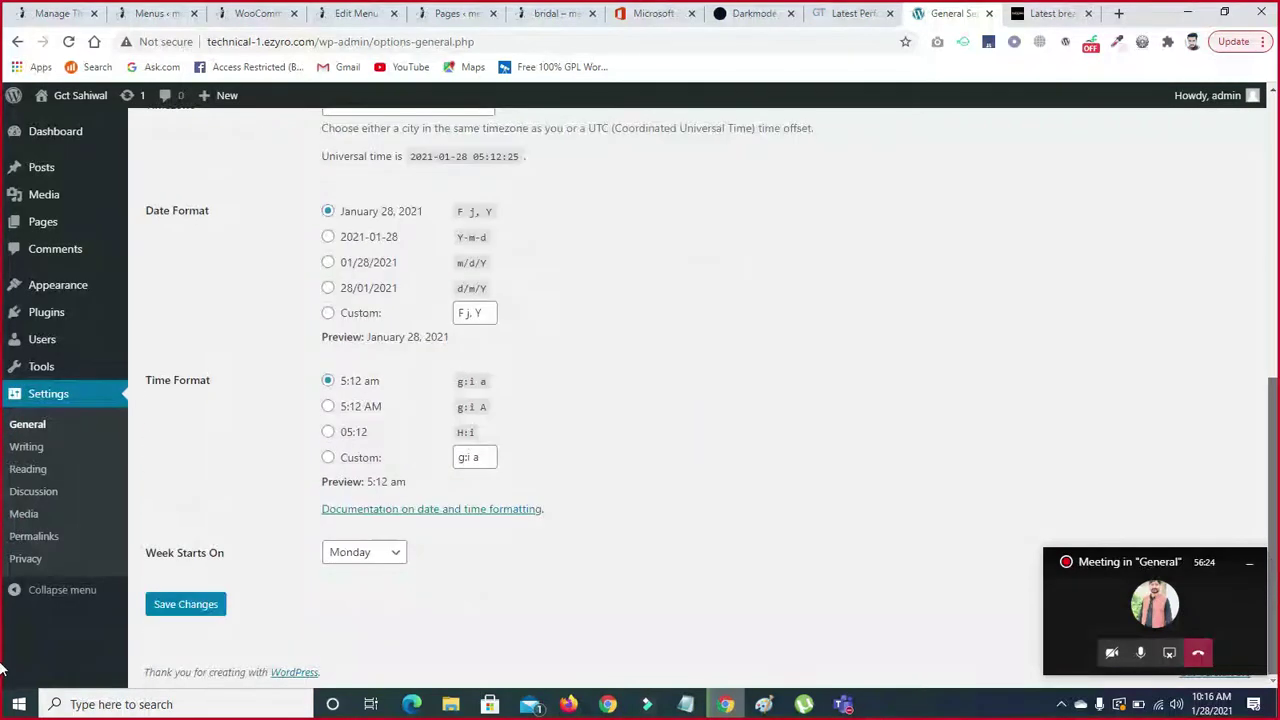
{"action": "left_click", "coordinate": [185, 609]}
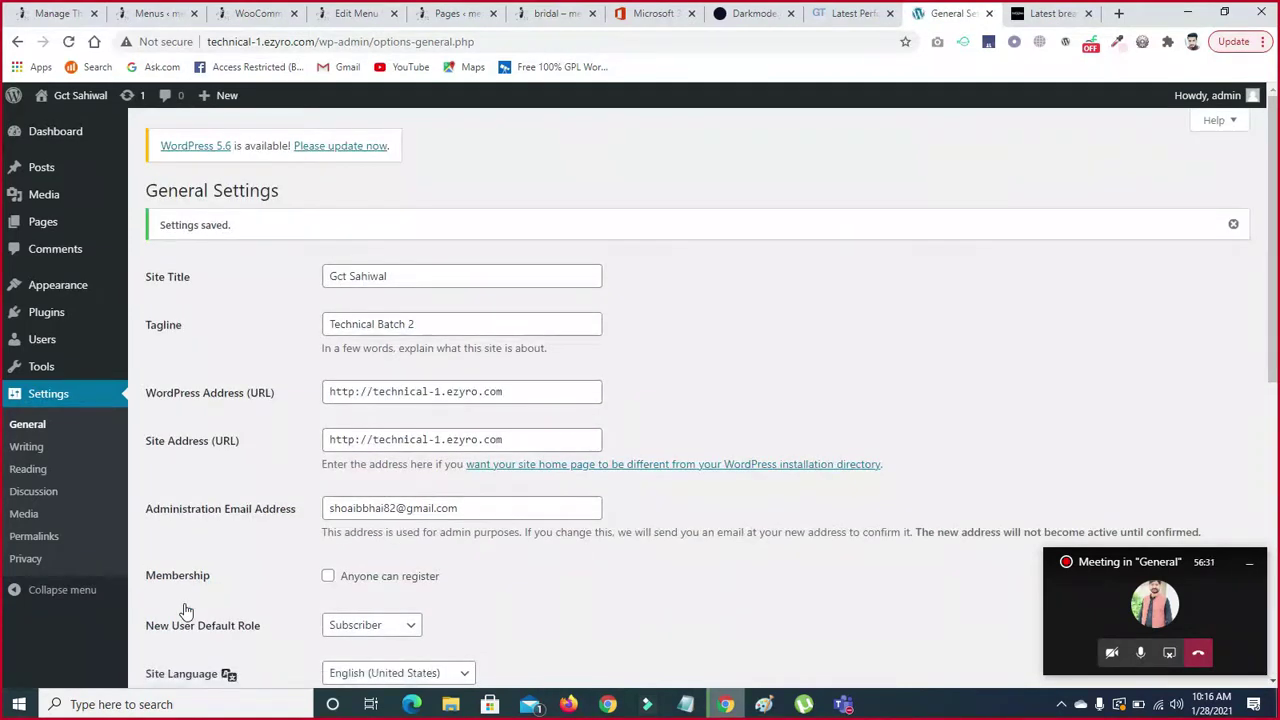
- Check the Default Post Category choices in Writing settings, then move on to Reading settings
{"action": "left_click", "coordinate": [27, 450]}
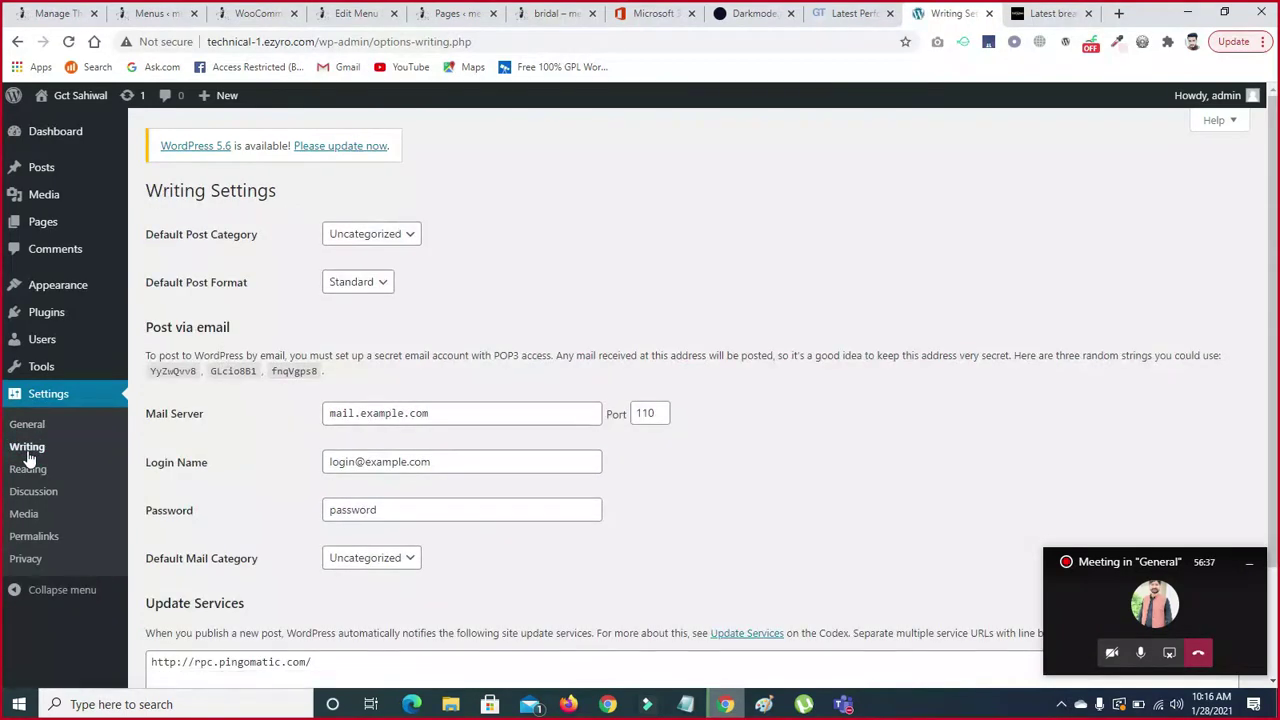
{"action": "left_click", "coordinate": [392, 232]}
{"action": "left_click", "coordinate": [393, 232]}
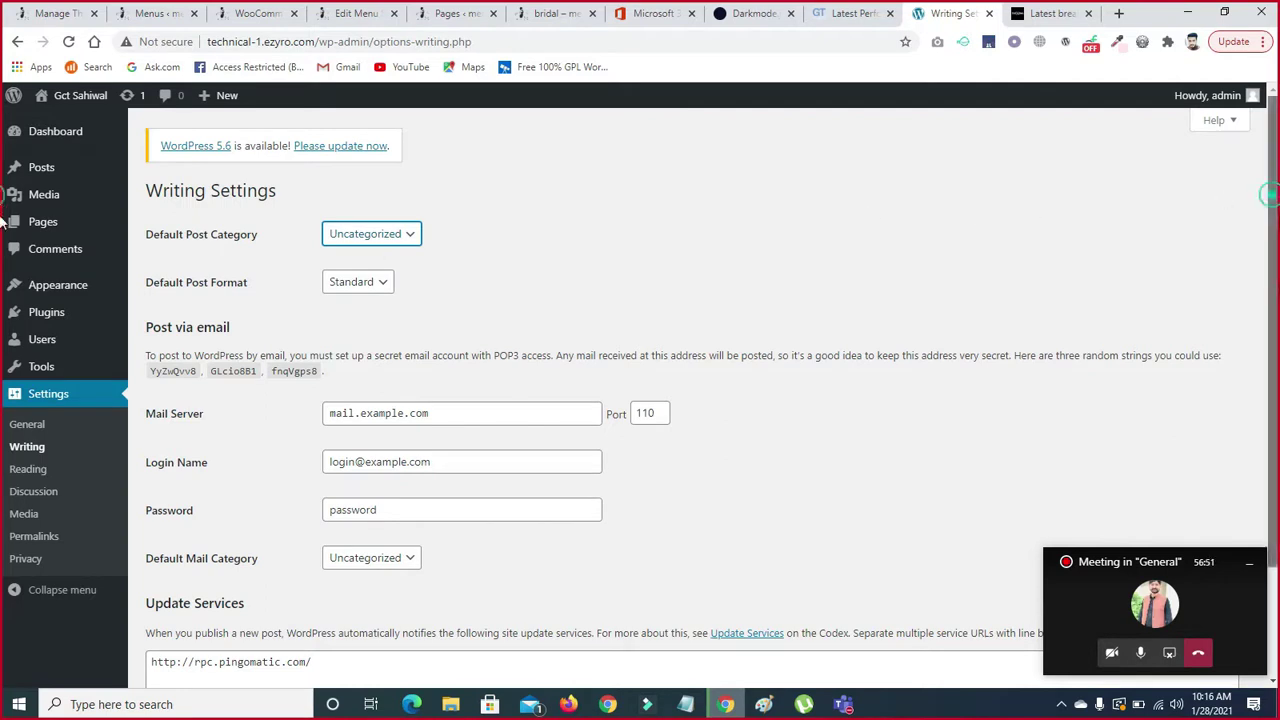
{"action": "scroll", "coordinate": [721, 303], "scroll_direction": "down", "scroll_amount": 2}
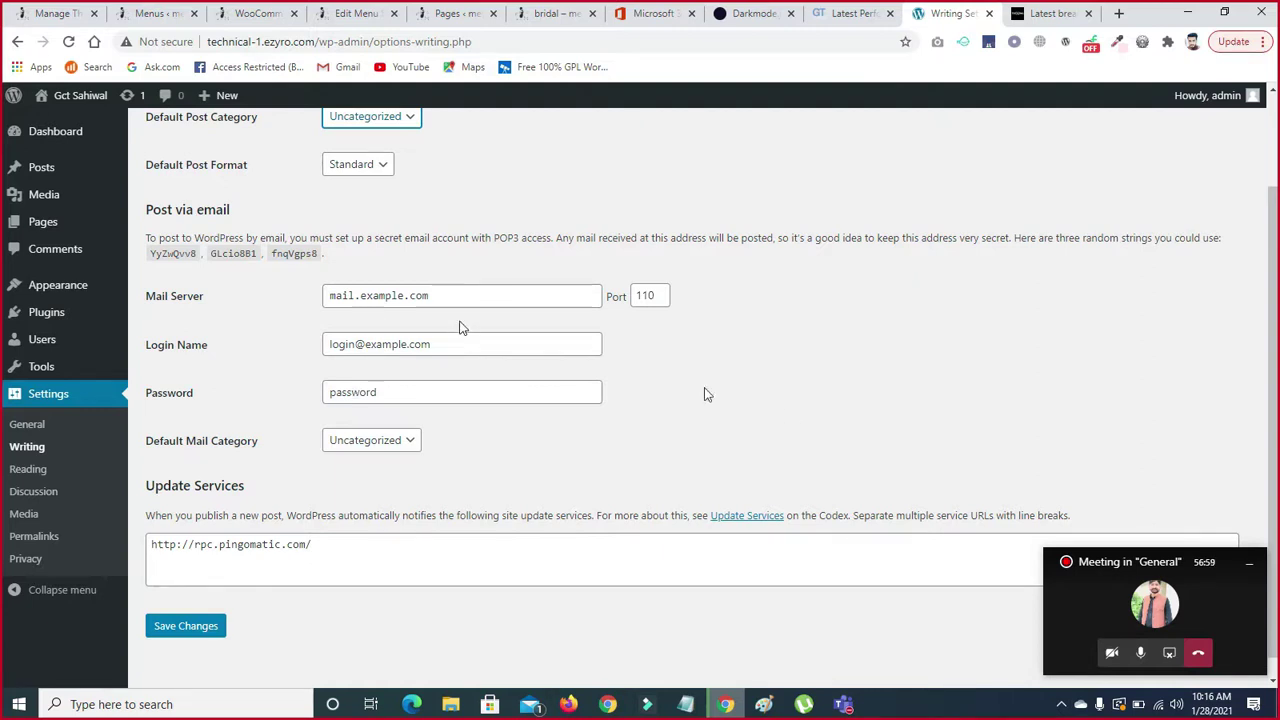
{"action": "left_click", "coordinate": [16, 470]}
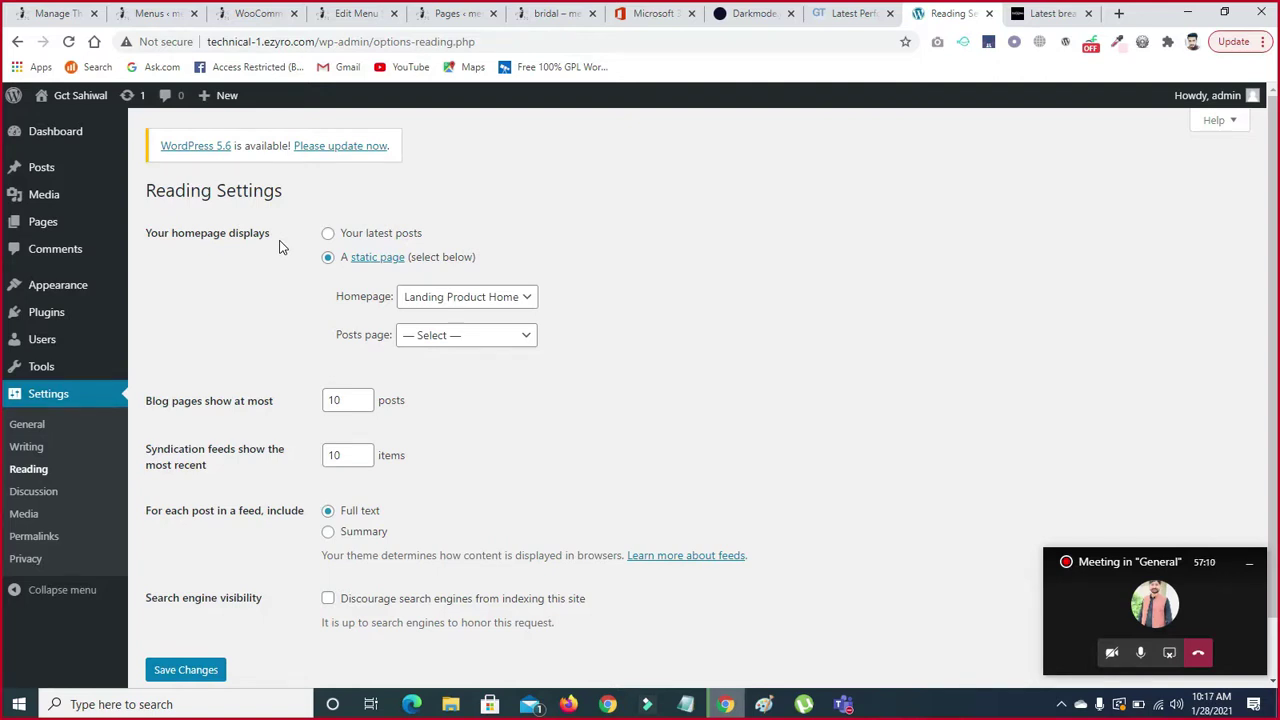
- Choose 'Your latest posts' under Your homepage displays
{"action": "left_click", "coordinate": [328, 234]}
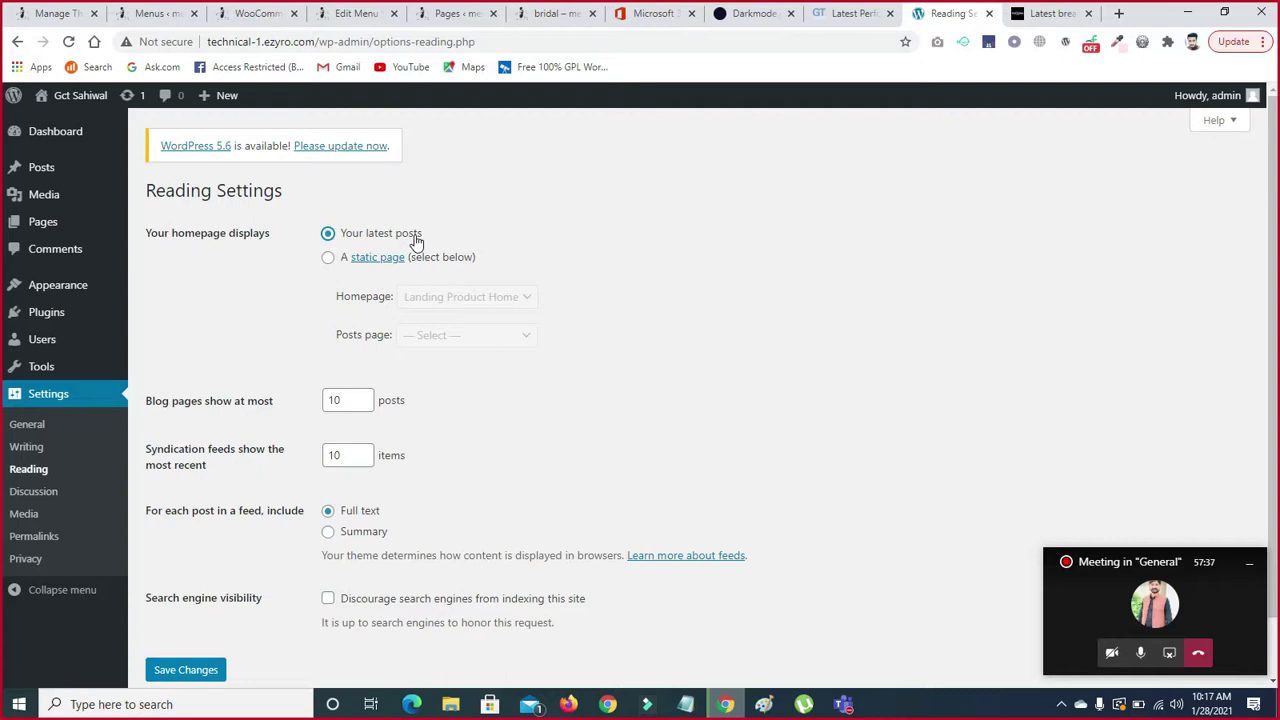
{"action": "left_click", "coordinate": [1045, 13]}
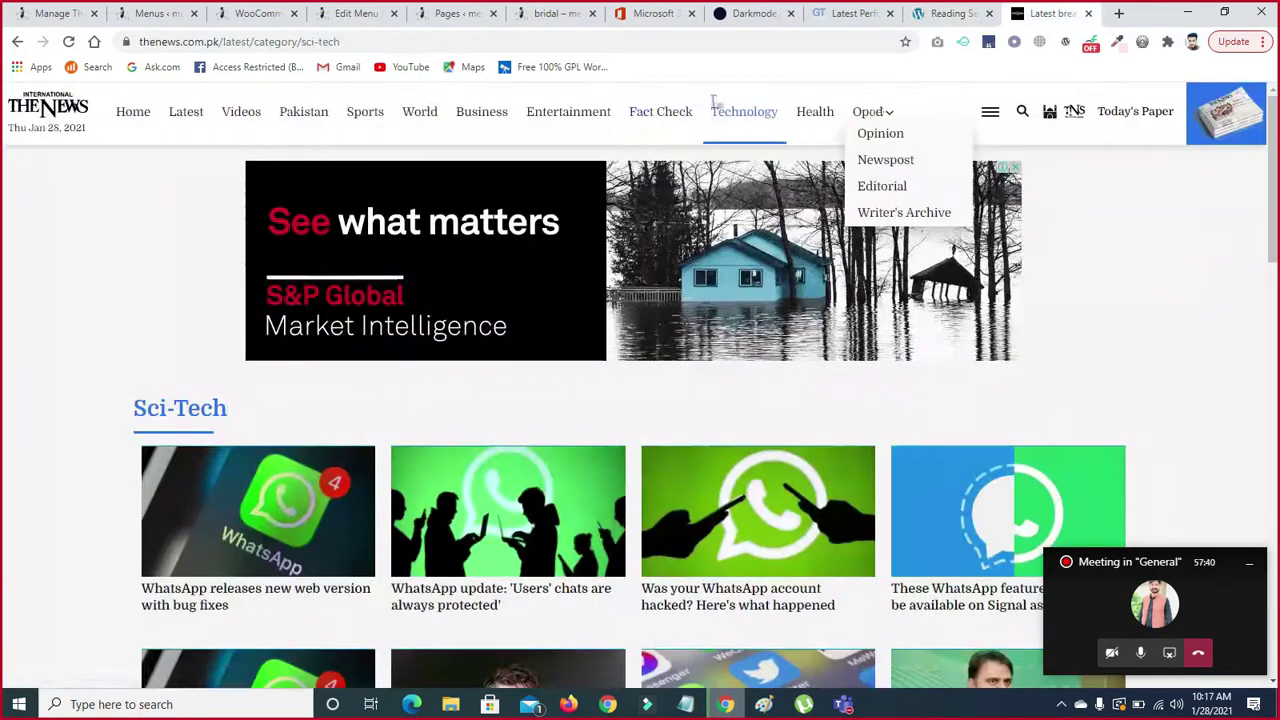
{"action": "left_click", "coordinate": [120, 115]}
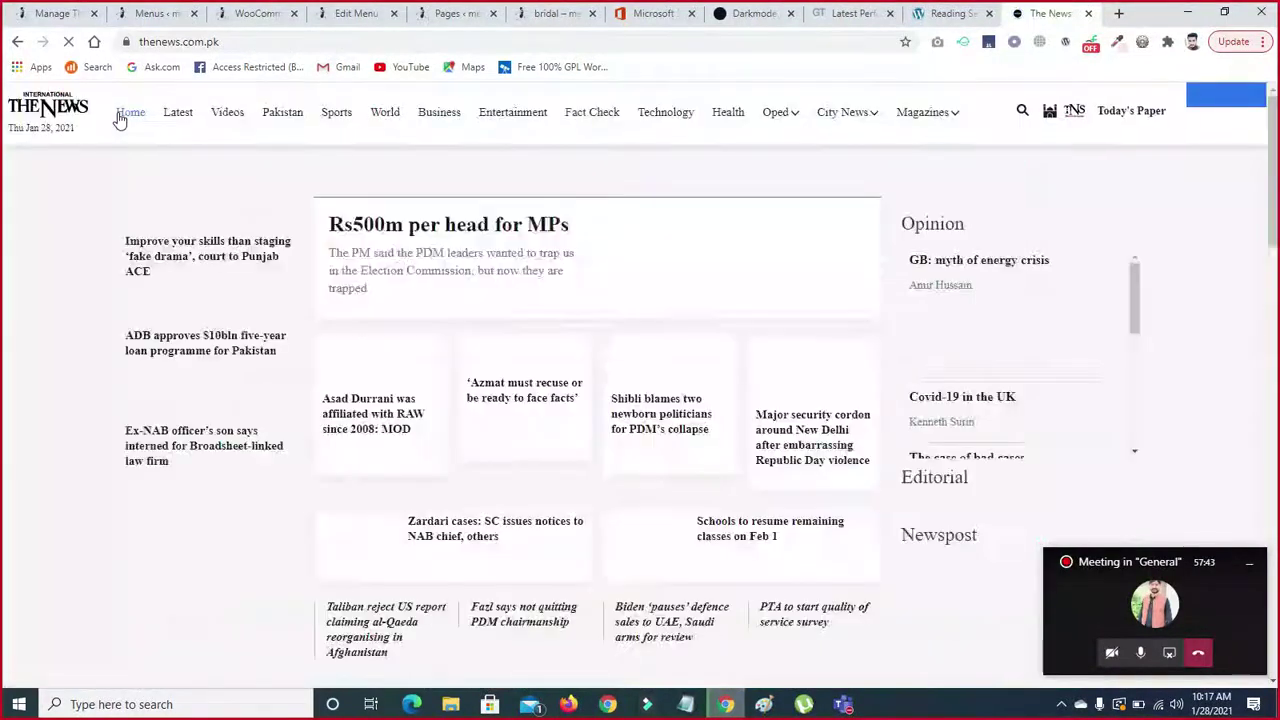
{"action": "scroll", "coordinate": [3, 172], "scroll_direction": "down", "scroll_amount": 15}
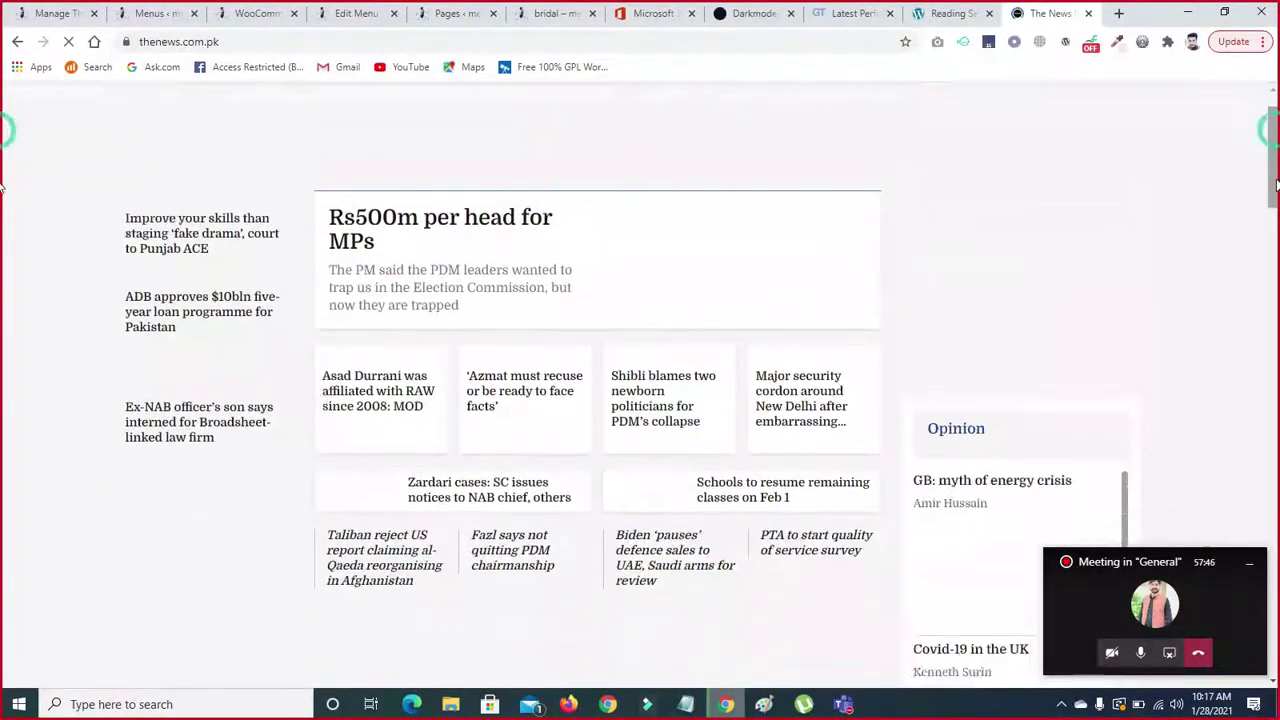
{"action": "left_click", "coordinate": [935, 13]}
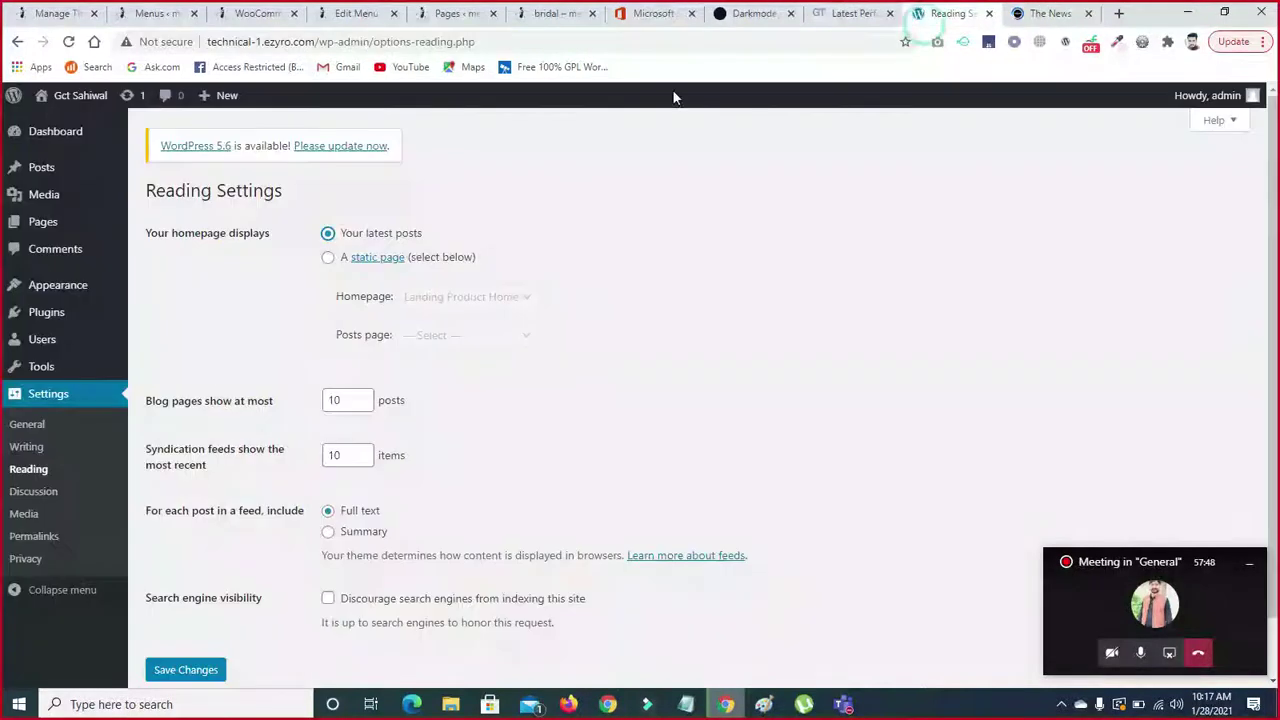
- Set homepage to static page Landing Product Home, leave posts page unset, and save
{"action": "left_click", "coordinate": [329, 259]}
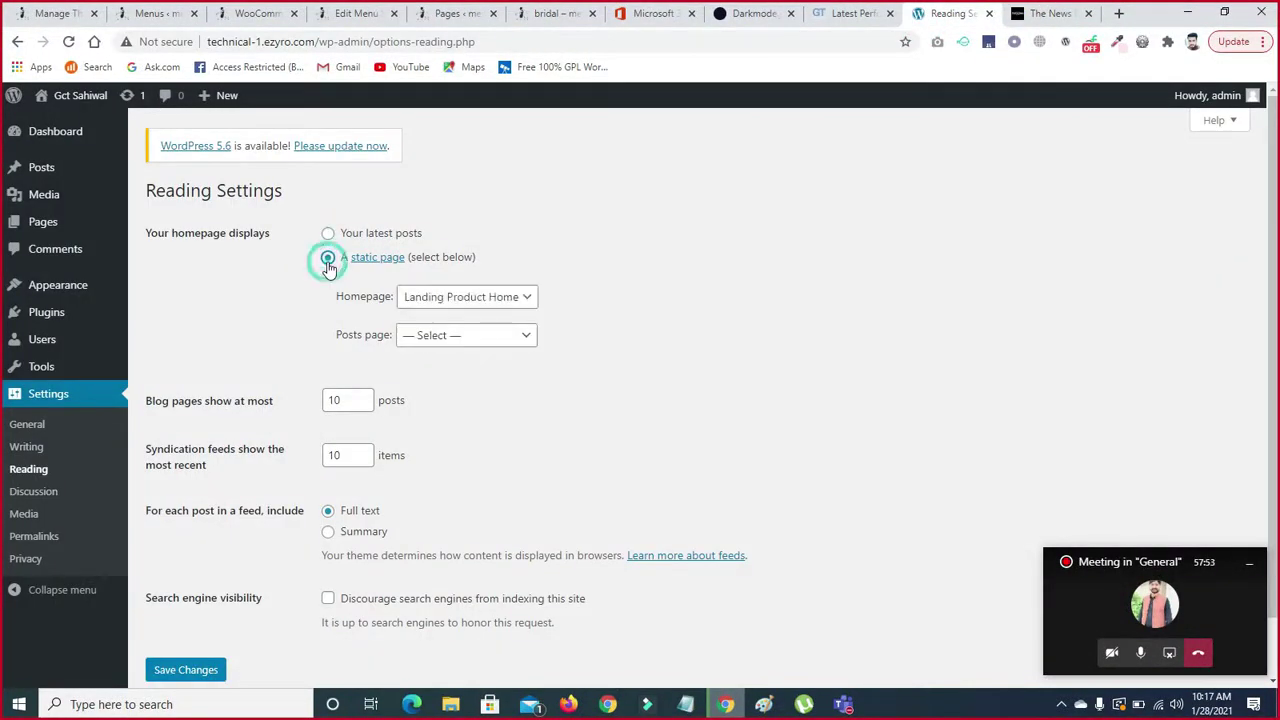
{"action": "left_click", "coordinate": [525, 297]}
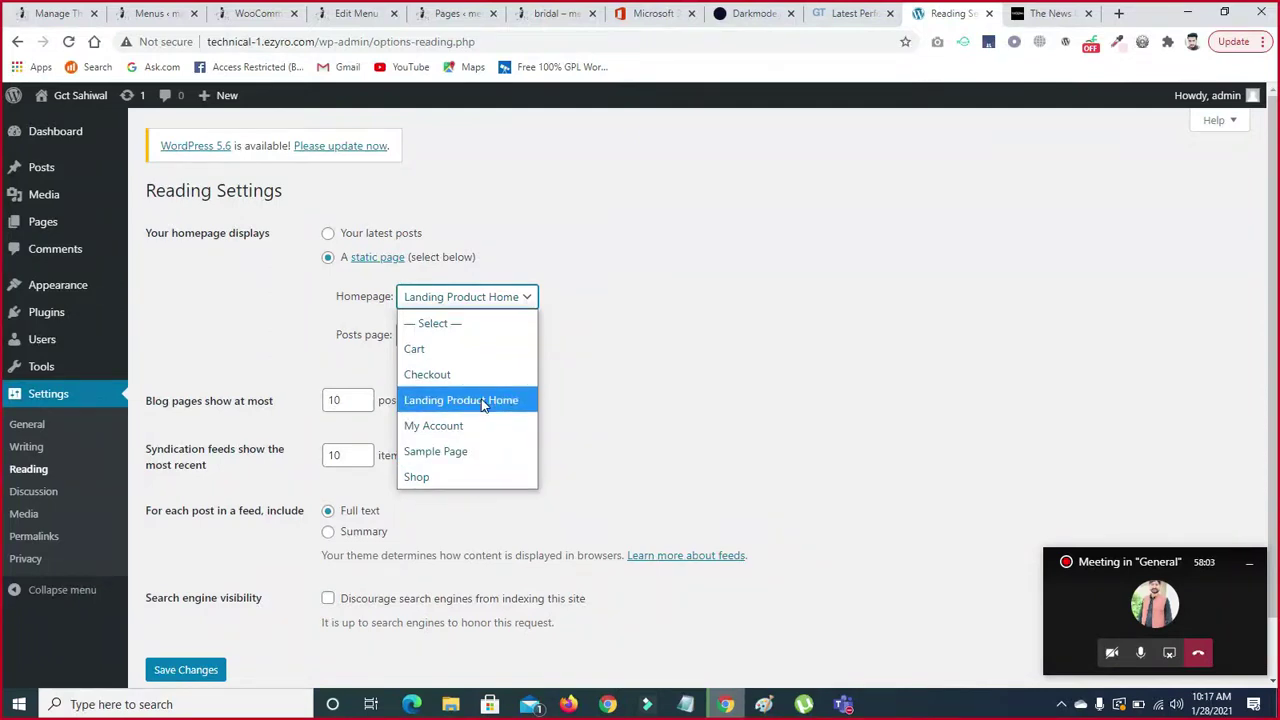
{"action": "left_click", "coordinate": [484, 403]}
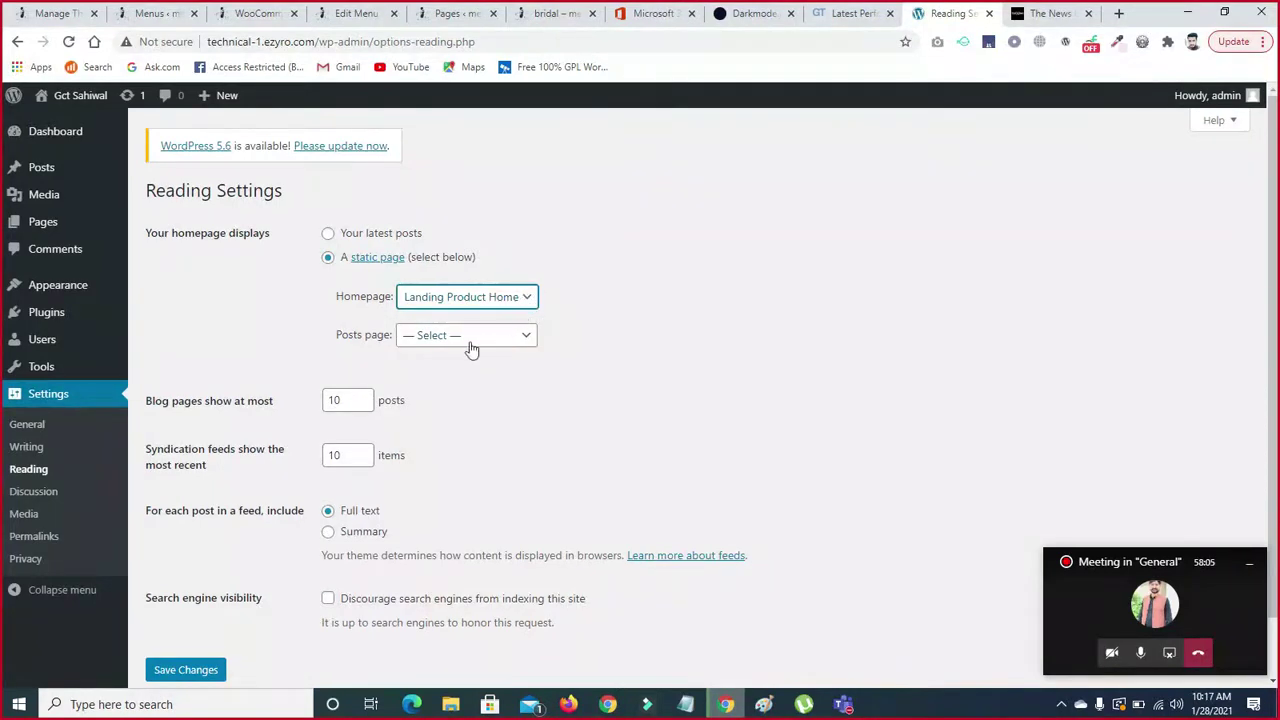
{"action": "left_click", "coordinate": [428, 338]}
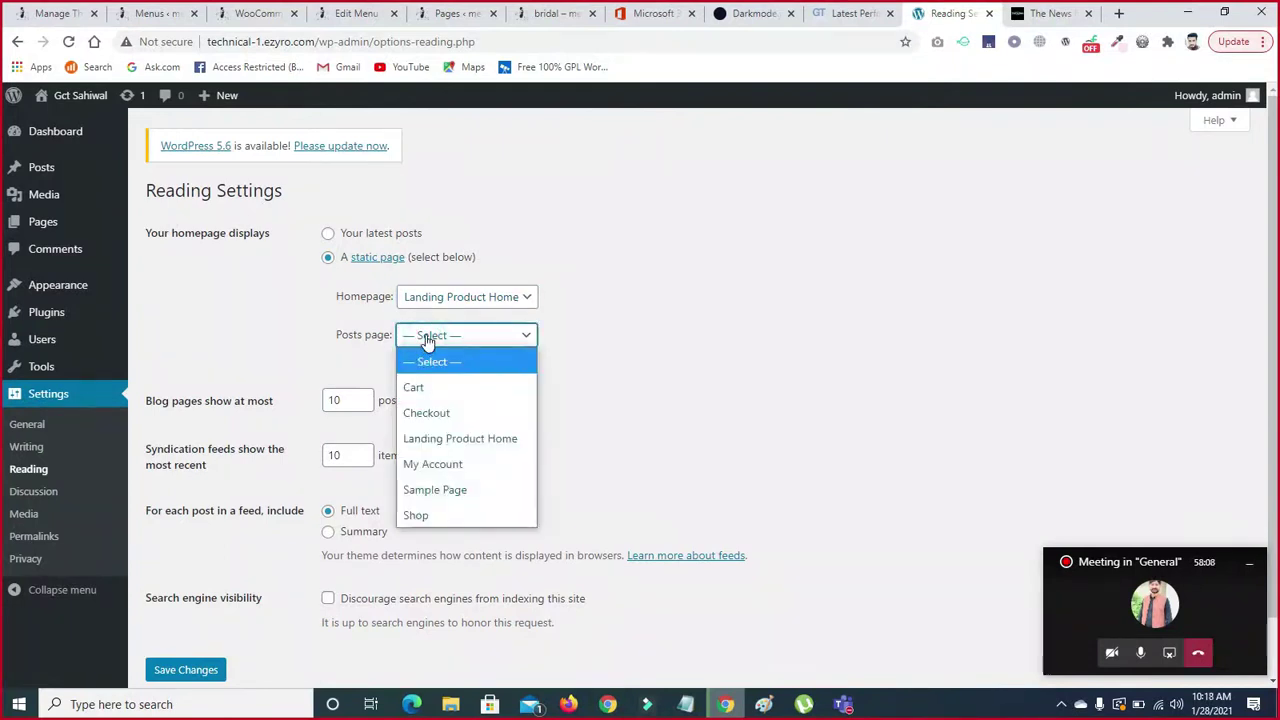
{"action": "left_click", "coordinate": [426, 337]}
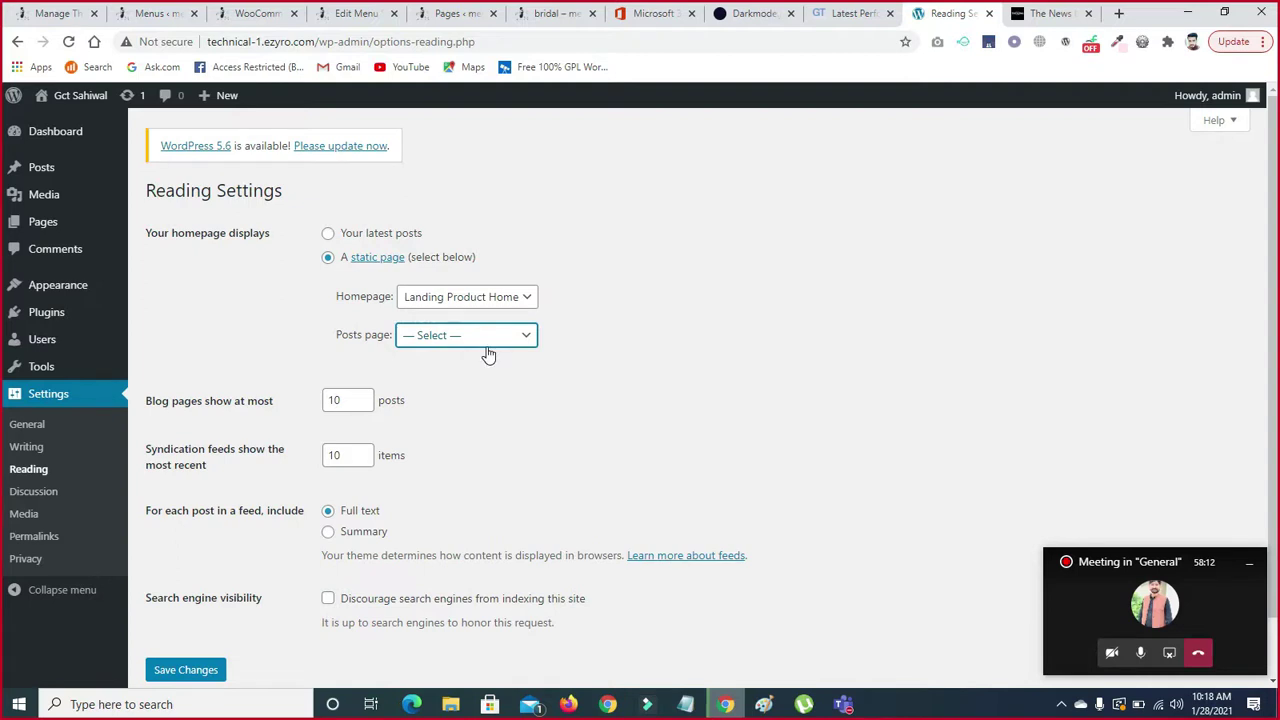
{"action": "key", "text": "ctrl+a"}
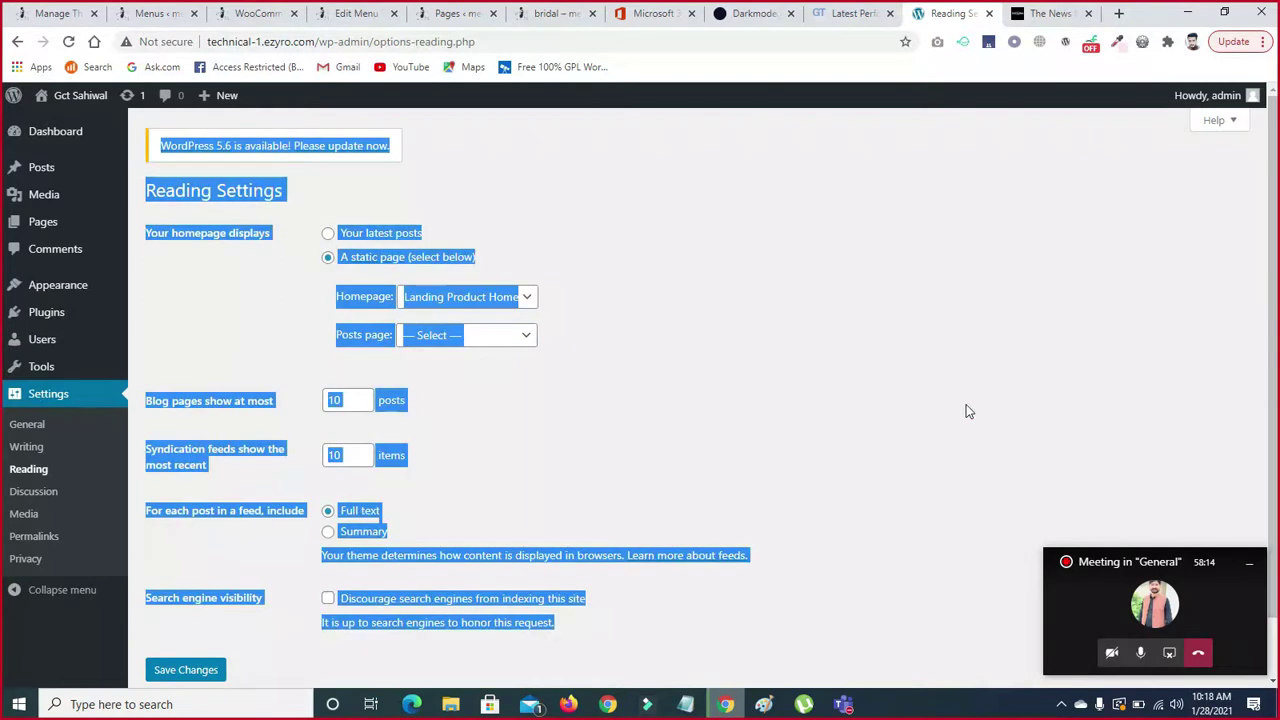
{"action": "left_click", "coordinate": [966, 410]}
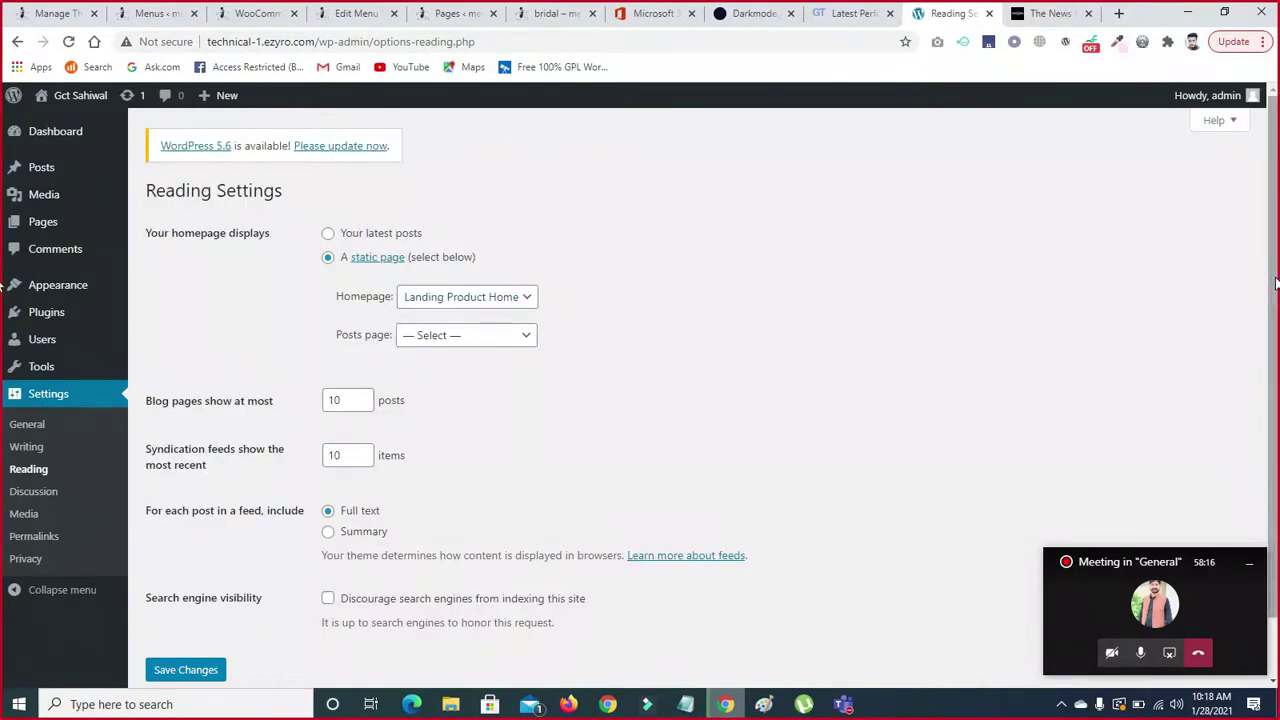
{"action": "scroll", "coordinate": [1275, 284], "scroll_direction": "down", "scroll_amount": 1}
{"action": "left_click", "coordinate": [161, 606]}
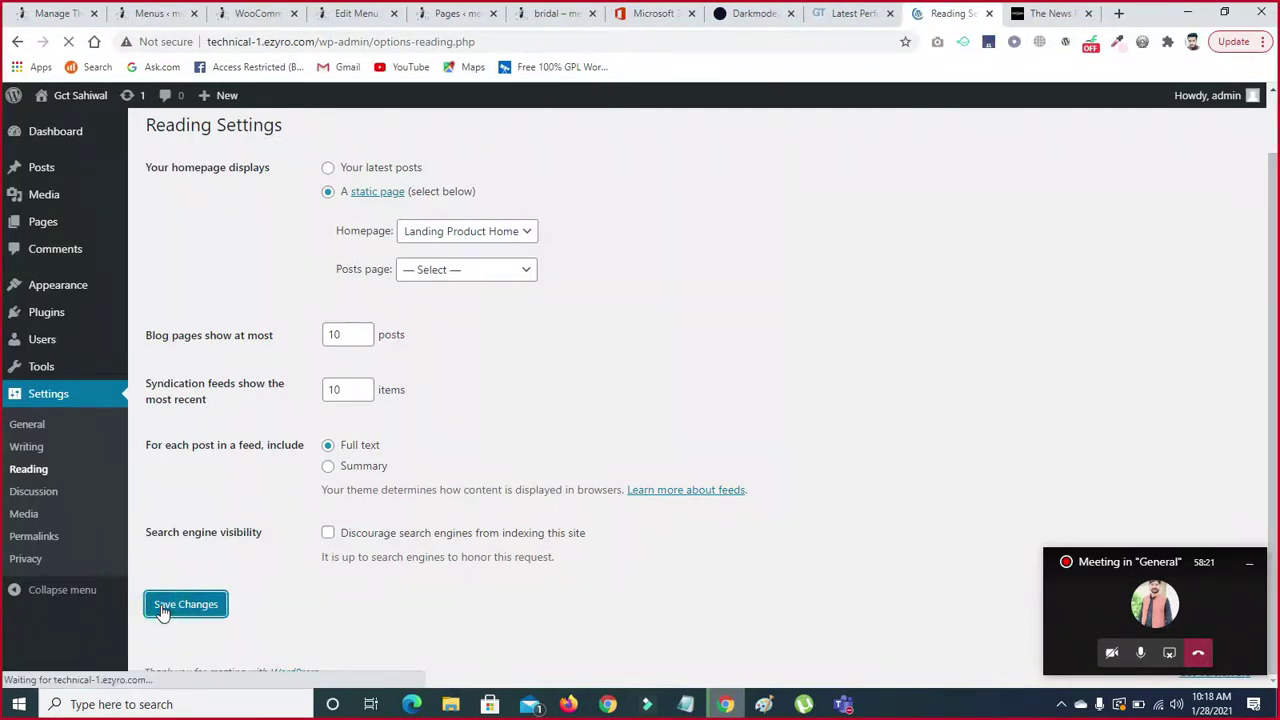
- In Discussion settings, uncheck 'Comment author must fill out name and email'
{"action": "left_click", "coordinate": [32, 493]}
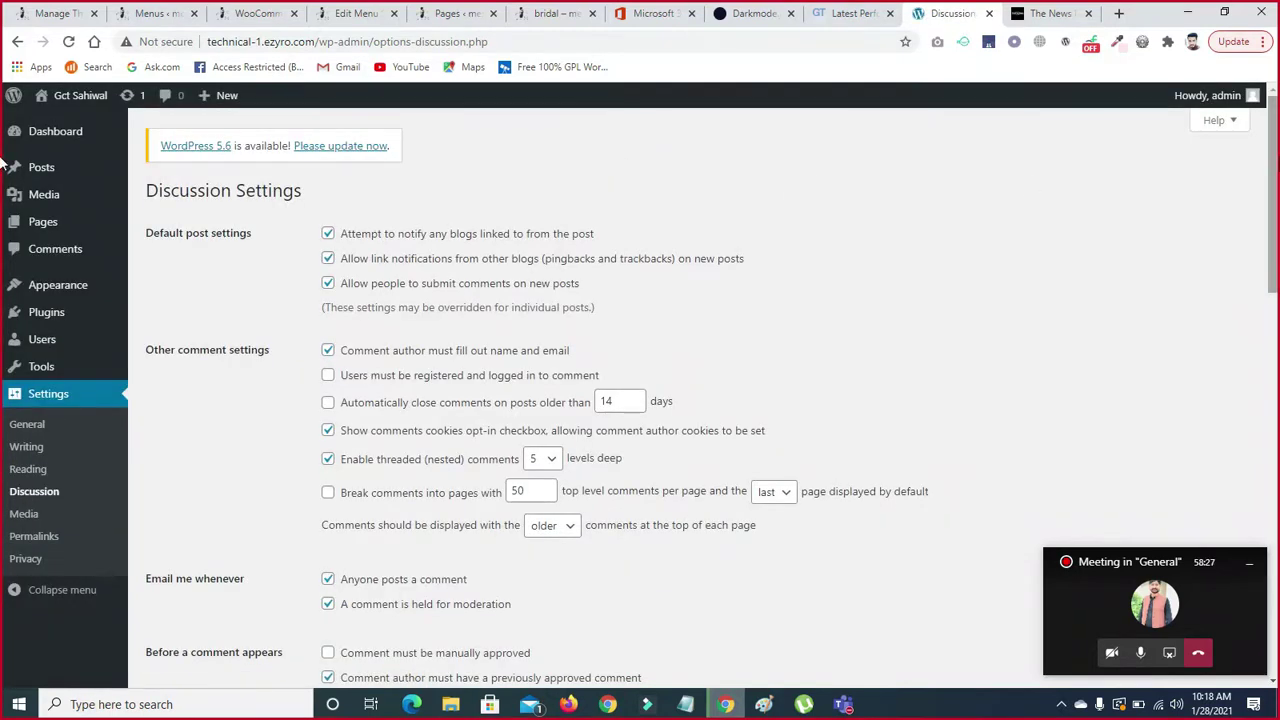
{"action": "scroll", "coordinate": [3, 170], "scroll_direction": "down", "scroll_amount": 3}
{"action": "scroll", "coordinate": [3, 170], "scroll_direction": "up", "scroll_amount": 2}
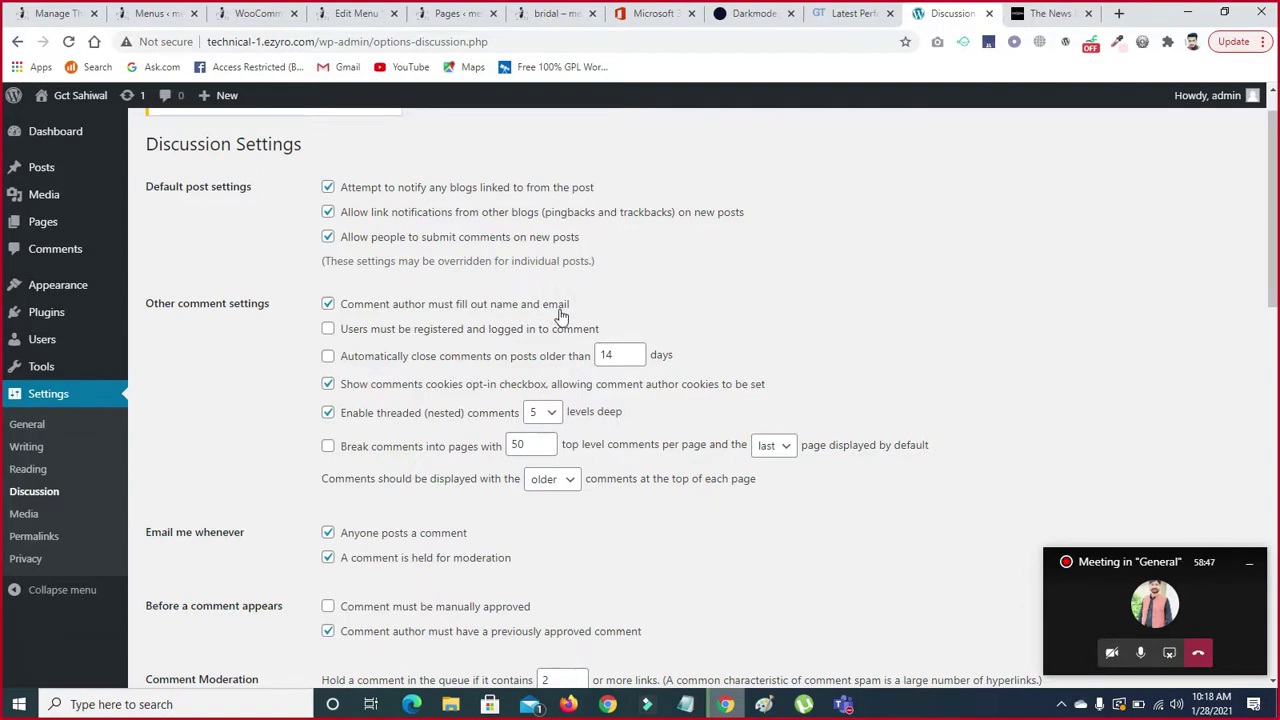
{"action": "left_click", "coordinate": [328, 305]}
{"action": "left_click", "coordinate": [330, 308]}
{"action": "left_click", "coordinate": [330, 308]}
{"action": "left_click", "coordinate": [330, 308]}
{"action": "left_click", "coordinate": [330, 308]}
{"action": "left_click", "coordinate": [330, 308]}
{"action": "left_click", "coordinate": [330, 308]}
- Keep comments on new posts allowed and save the Discussion settings
{"action": "left_click", "coordinate": [327, 240]}
{"action": "left_click", "coordinate": [327, 240]}
{"action": "scroll", "coordinate": [1037, 331], "scroll_direction": "down", "scroll_amount": 2}
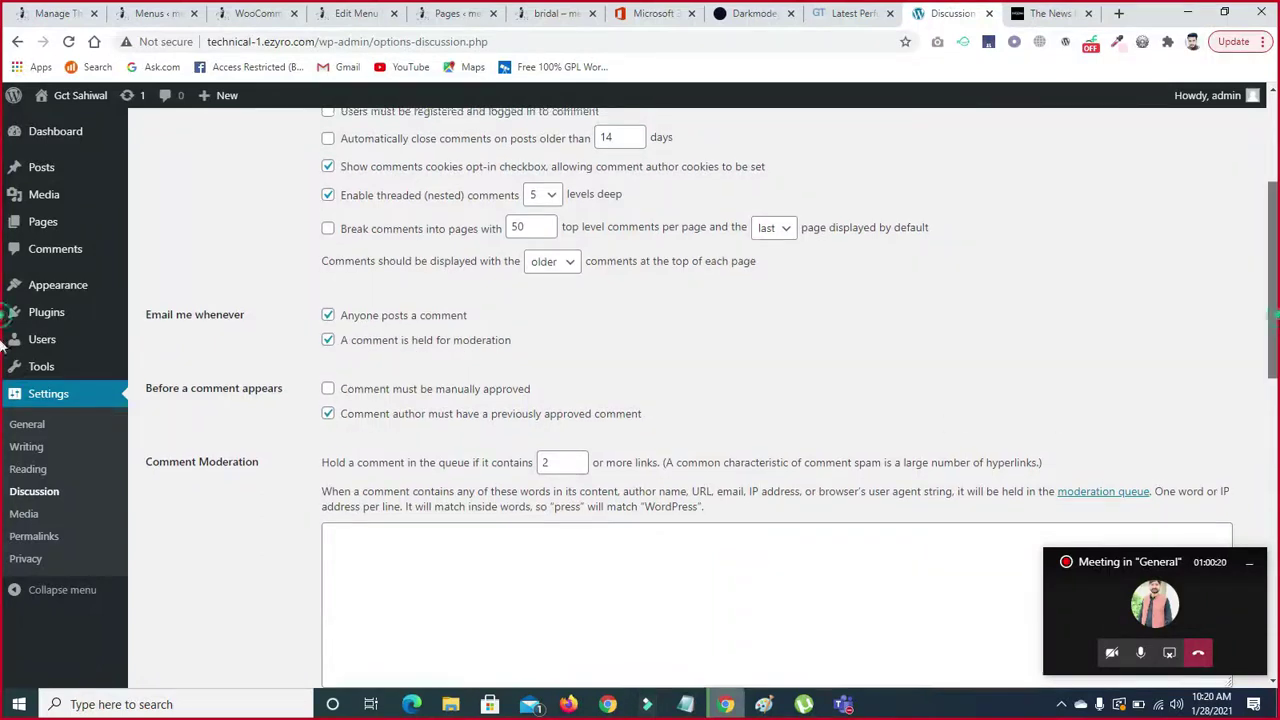
{"action": "scroll", "coordinate": [3, 320], "scroll_direction": "down", "scroll_amount": 5}
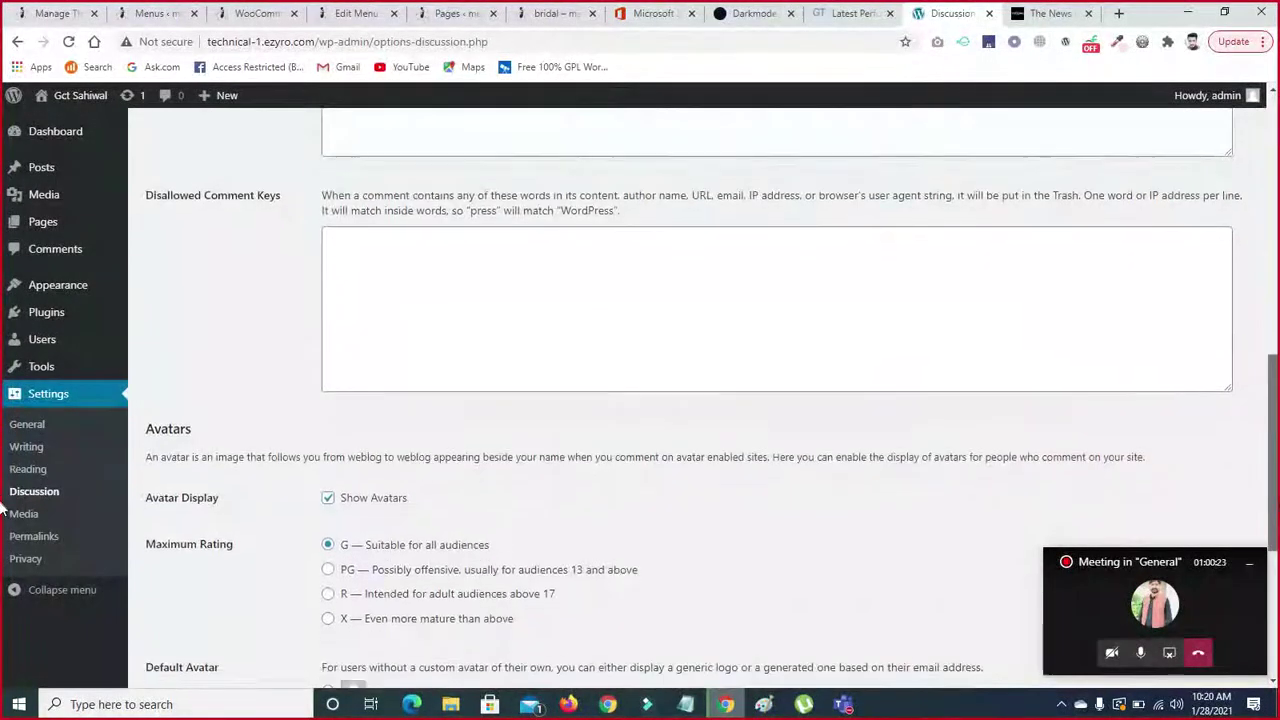
{"action": "scroll", "coordinate": [3, 510], "scroll_direction": "down", "scroll_amount": 4}
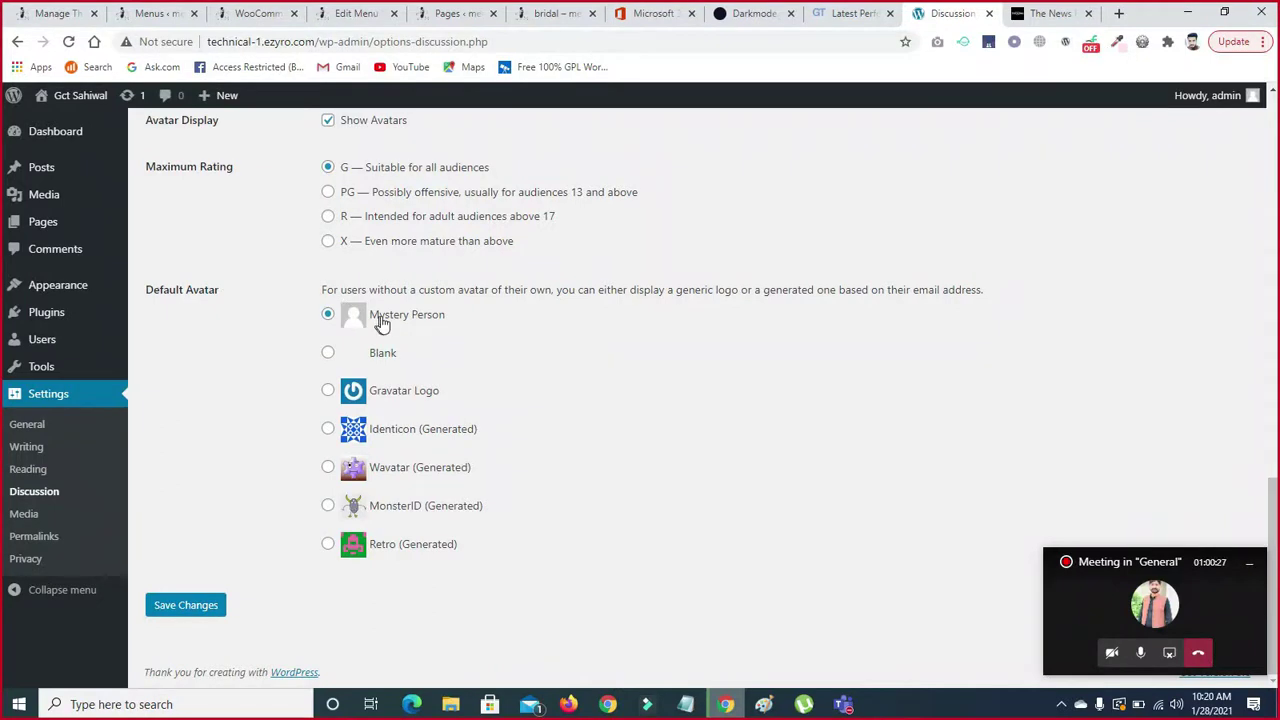
{"action": "scroll", "coordinate": [3, 480], "scroll_direction": "up", "scroll_amount": 1}
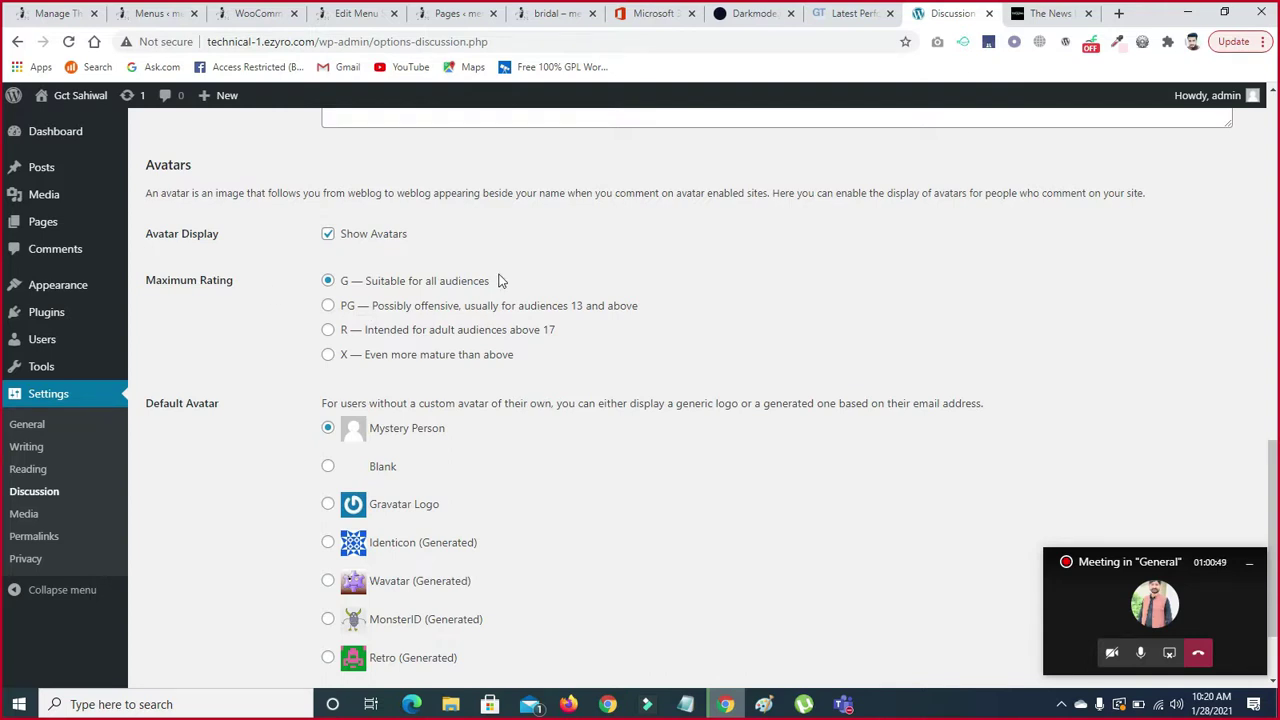
{"action": "scroll", "coordinate": [1274, 480], "scroll_direction": "down", "scroll_amount": 1}
{"action": "scroll", "coordinate": [1274, 490], "scroll_direction": "down", "scroll_amount": 1}
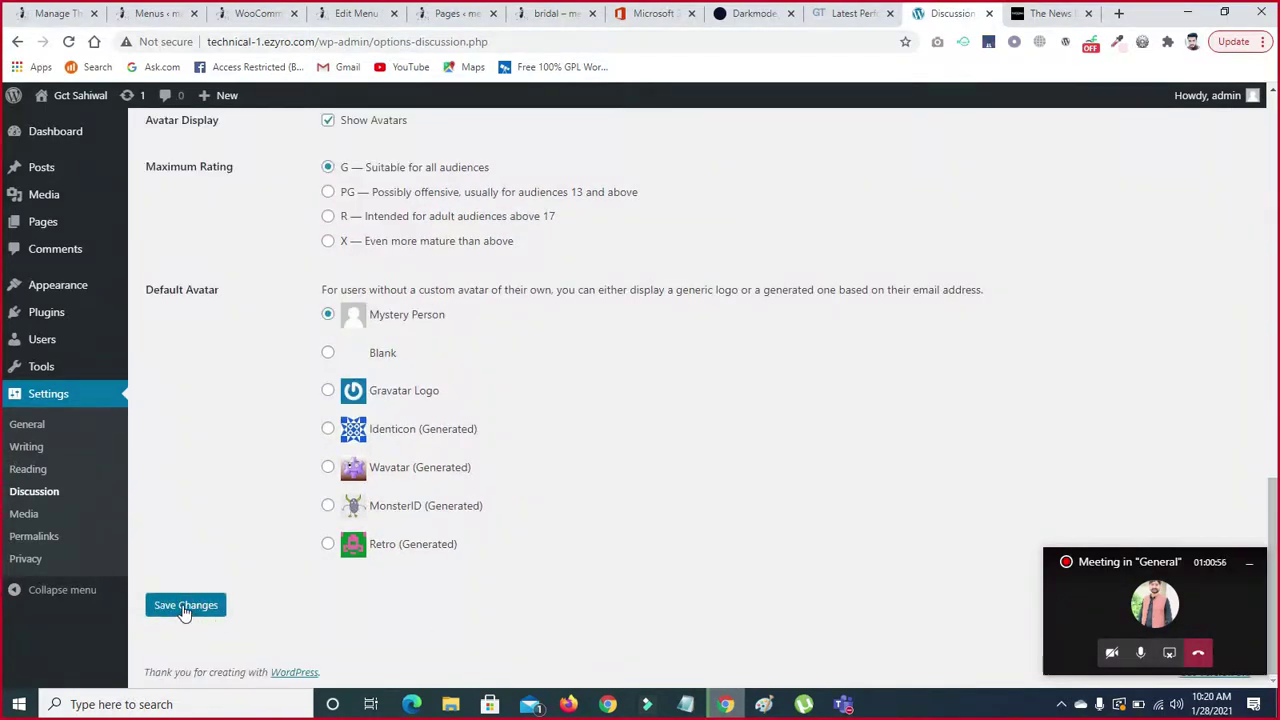
{"action": "left_click", "coordinate": [184, 612]}
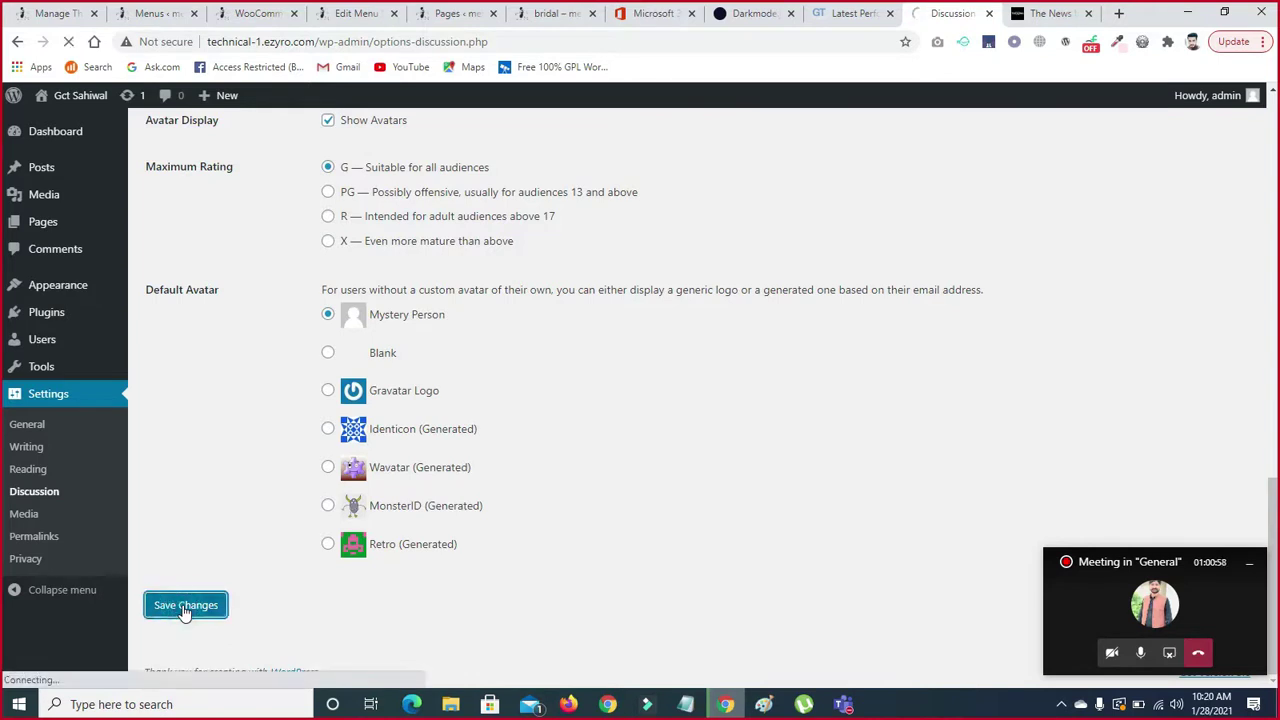
- Review the Media image size limits, then go to Permalink settings
{"action": "left_click", "coordinate": [22, 516]}
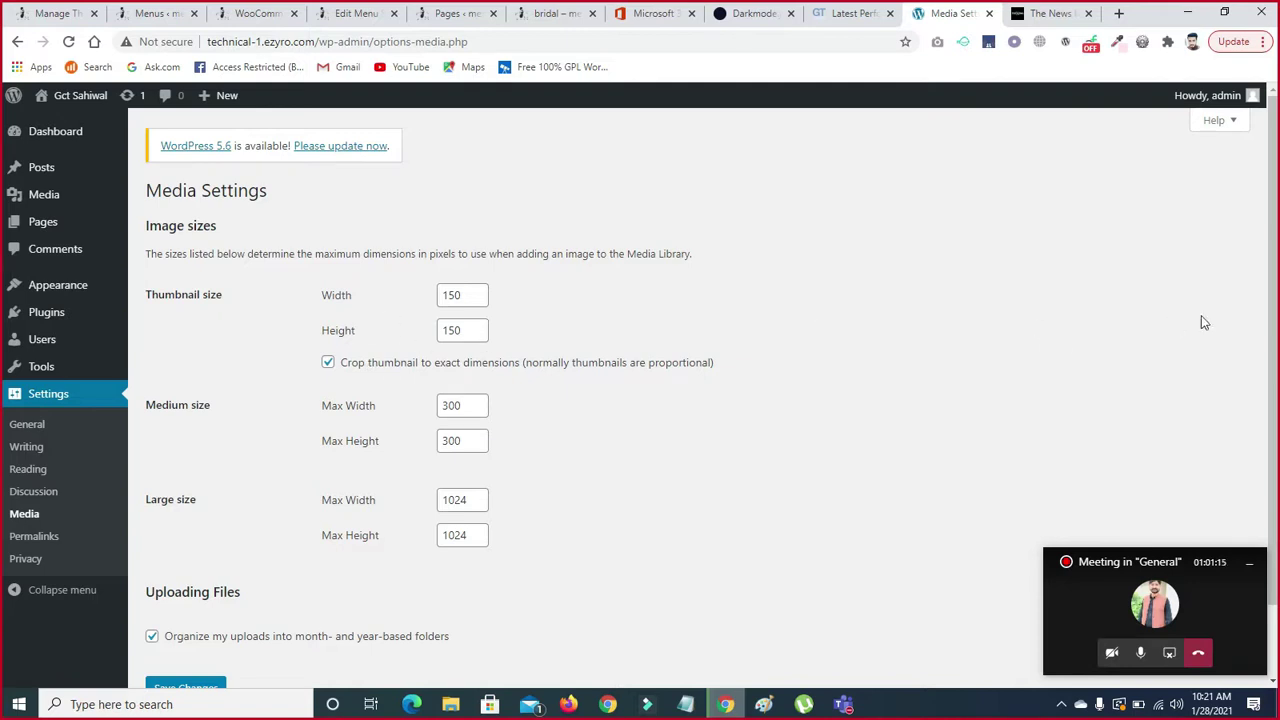
{"action": "scroll", "coordinate": [3, 455], "scroll_direction": "down", "scroll_amount": 1}
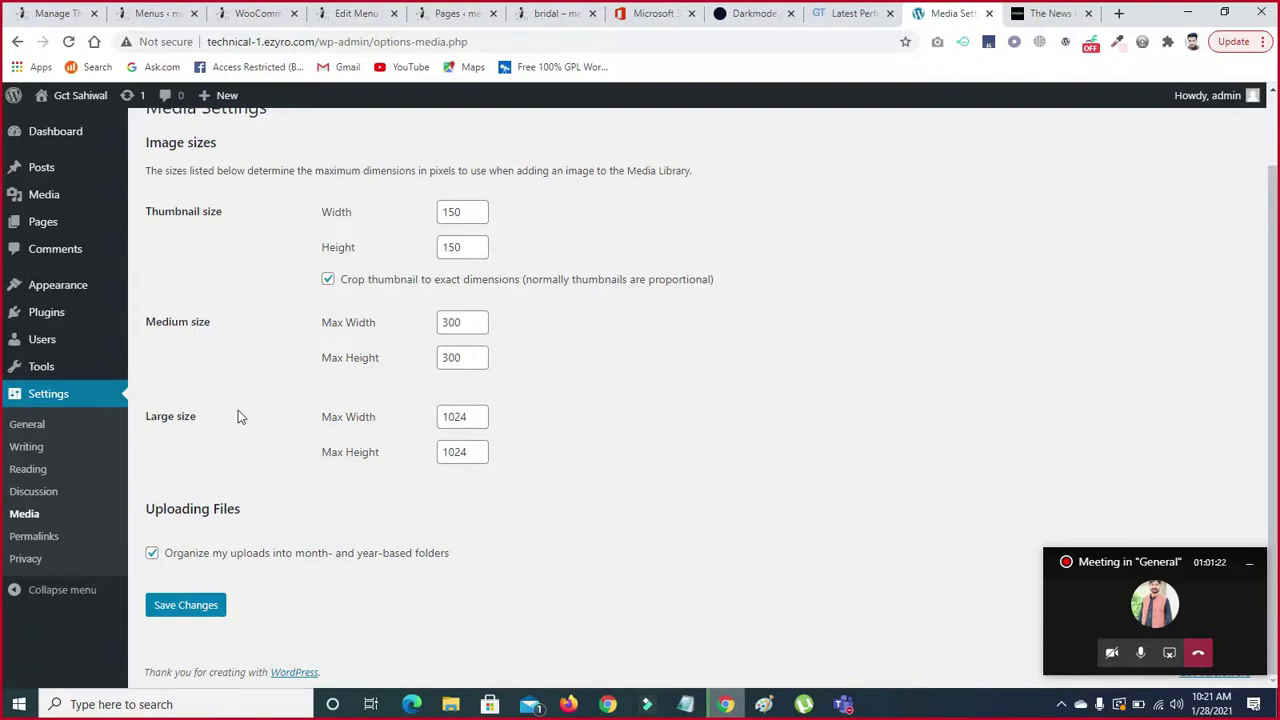
{"action": "left_click", "coordinate": [36, 541]}
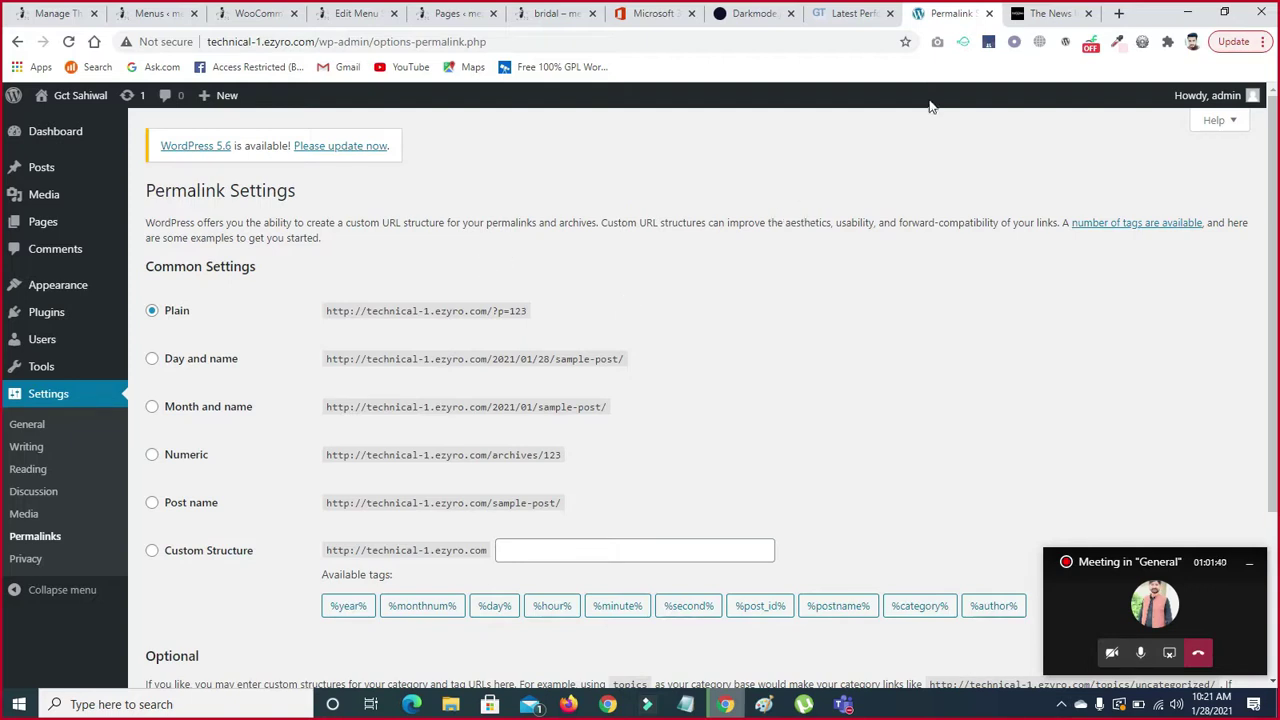
- Switch to The News website's browser tab
{"action": "left_click", "coordinate": [1045, 13]}
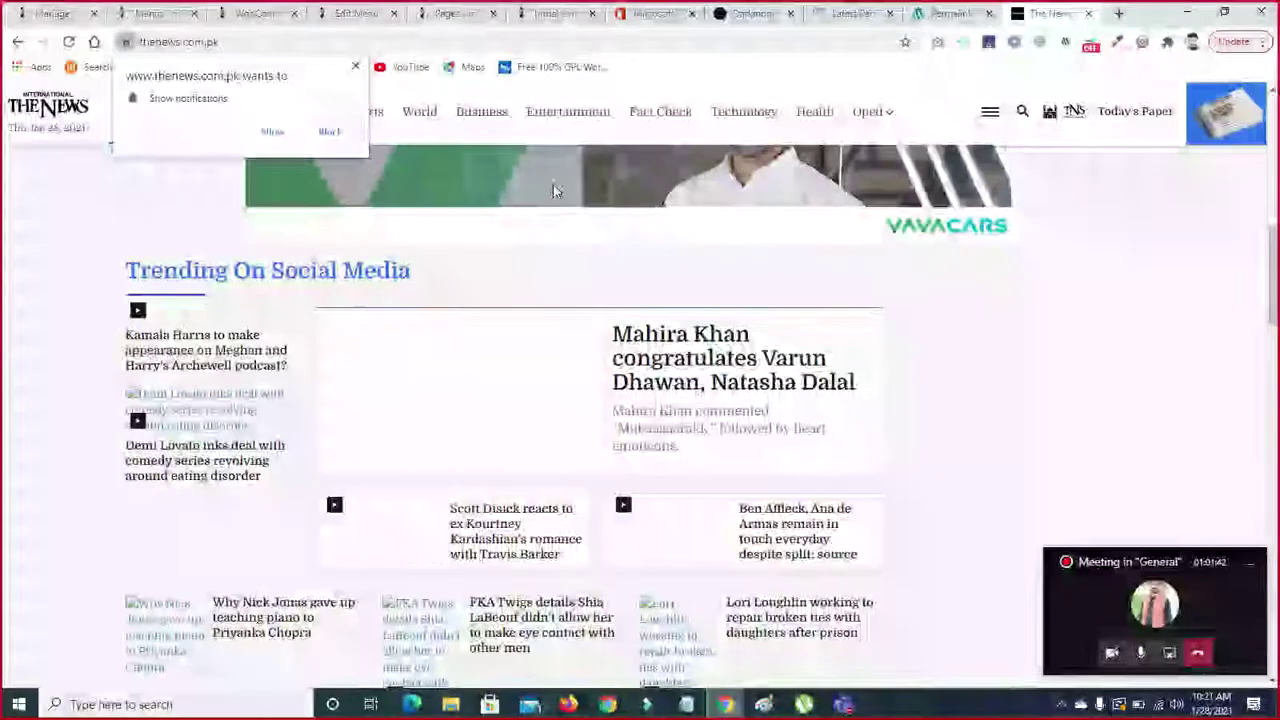
- Open The News Technology section, block its notification prompt, and return to the Permalink tab
{"action": "left_click", "coordinate": [720, 116]}
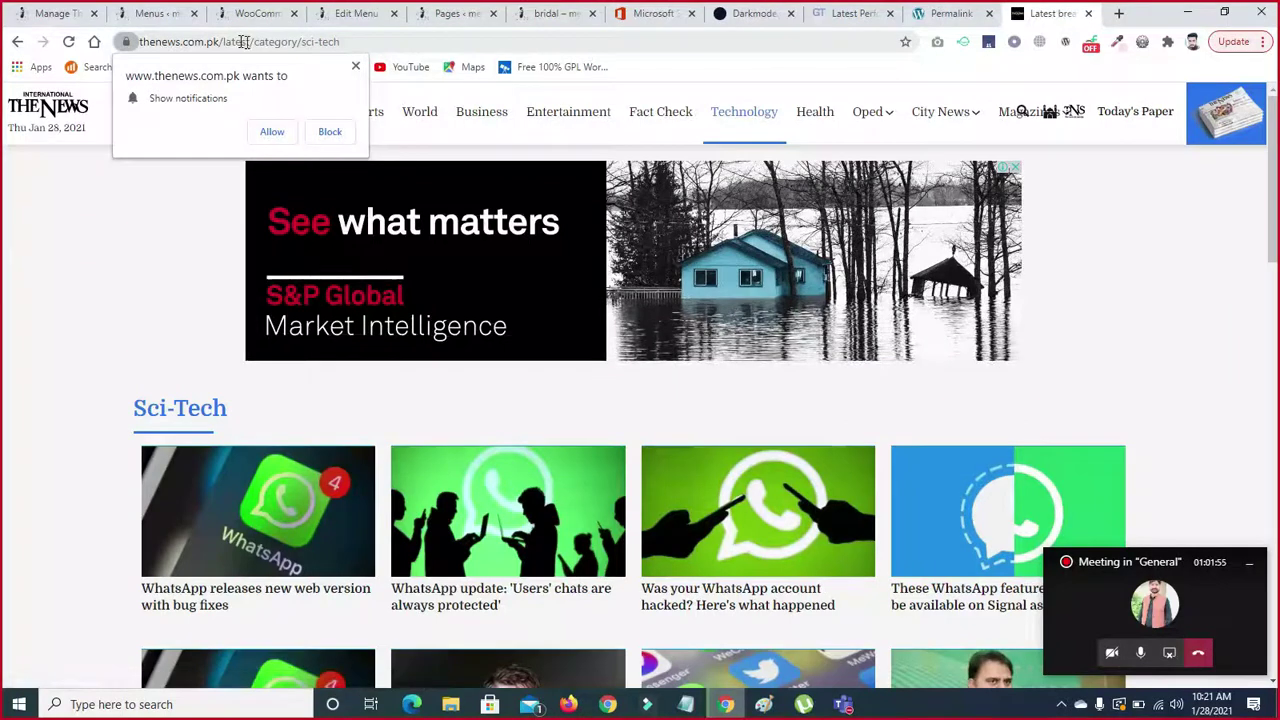
{"action": "left_click", "coordinate": [355, 67]}
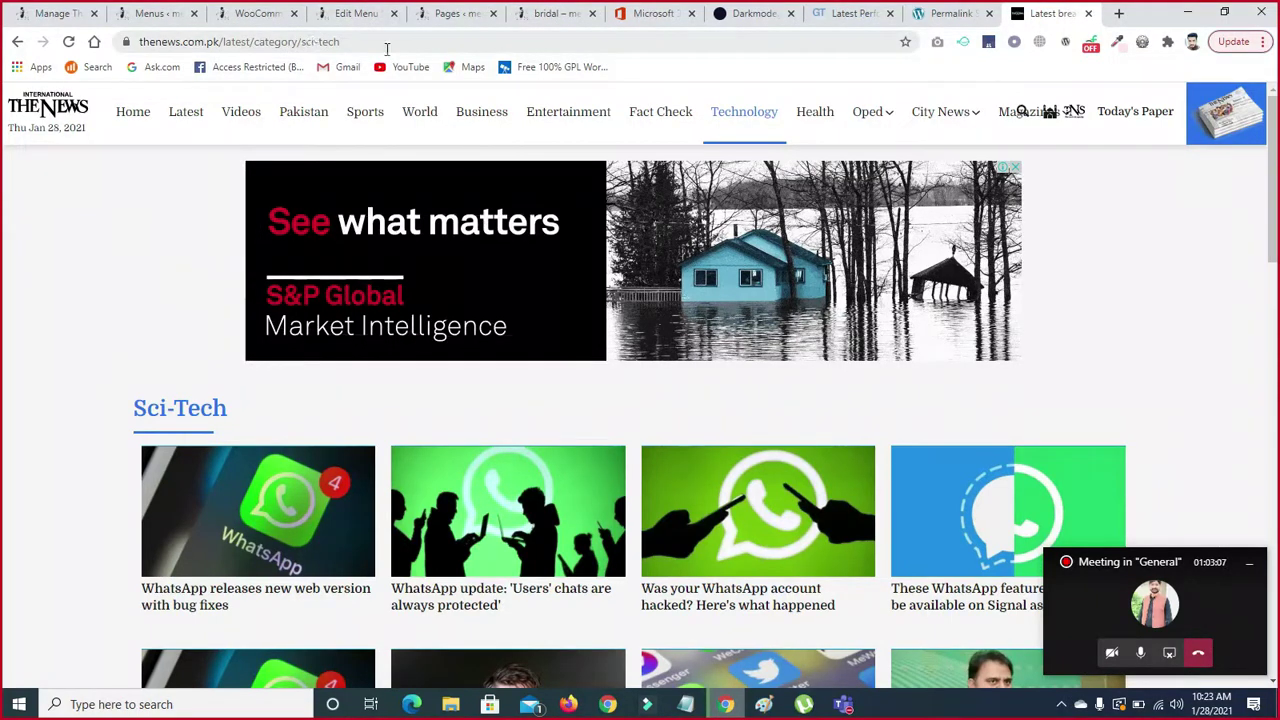
{"action": "left_click", "coordinate": [940, 14]}
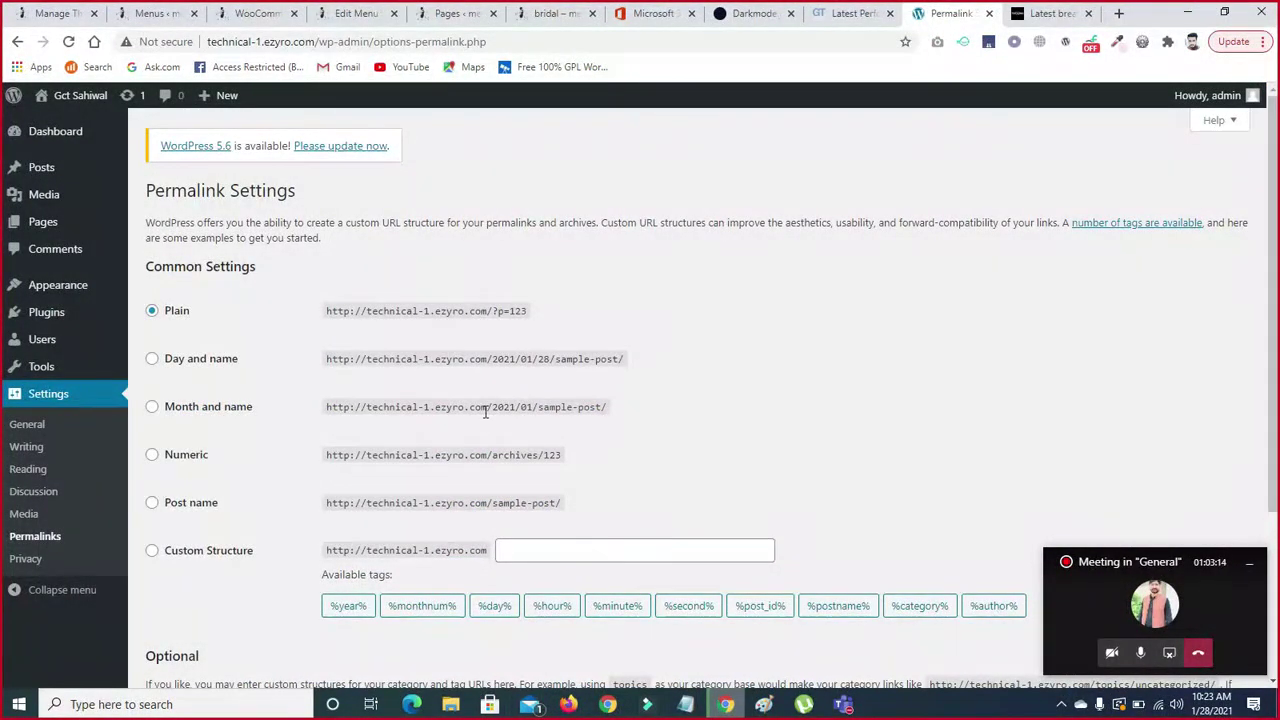
{"action": "left_click_drag", "start_coordinate": [492, 408], "coordinate": [640, 421]}
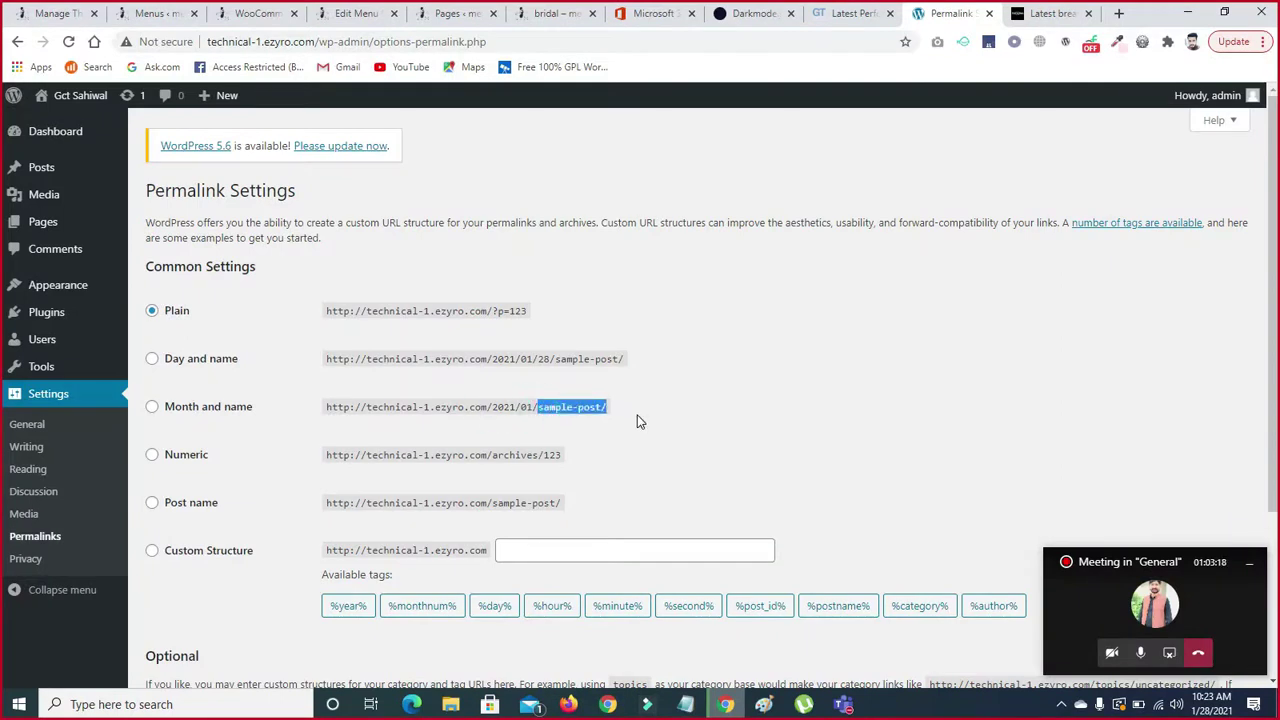
{"action": "left_click_drag", "start_coordinate": [497, 358], "coordinate": [529, 358]}
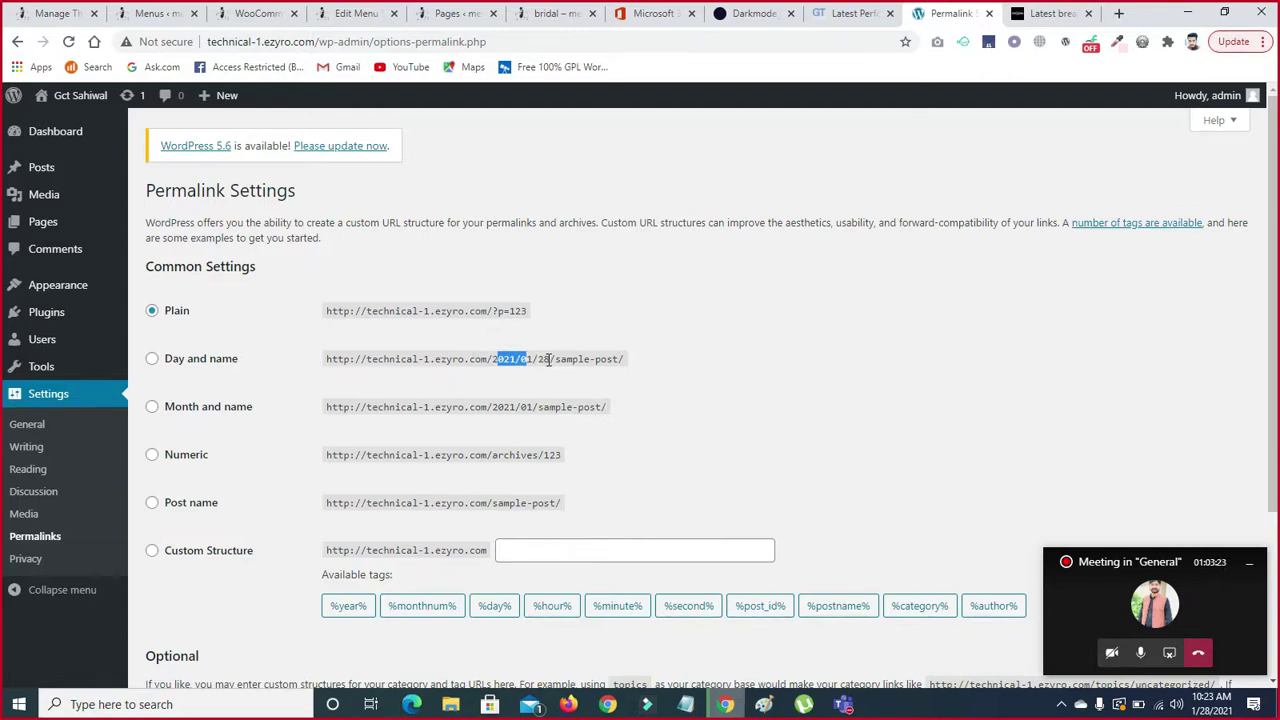
{"action": "left_click_drag", "start_coordinate": [553, 359], "coordinate": [640, 366]}
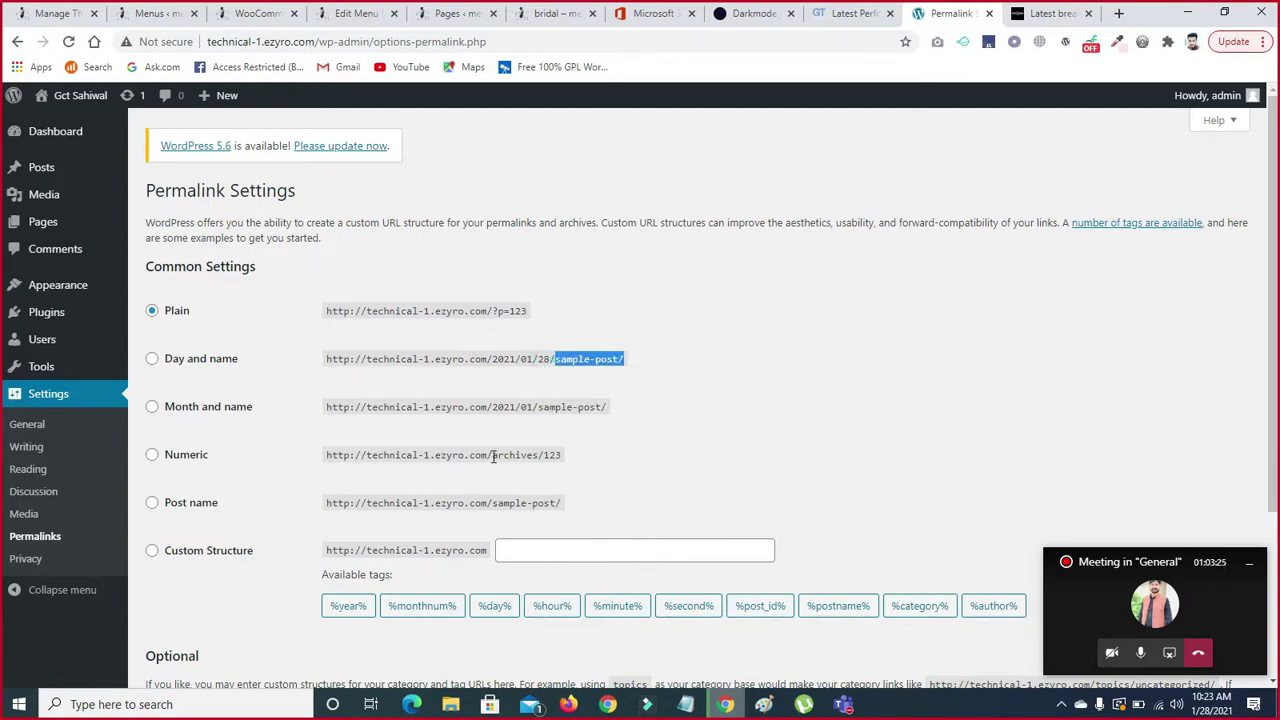
{"action": "left_click_drag", "start_coordinate": [491, 455], "coordinate": [556, 458]}
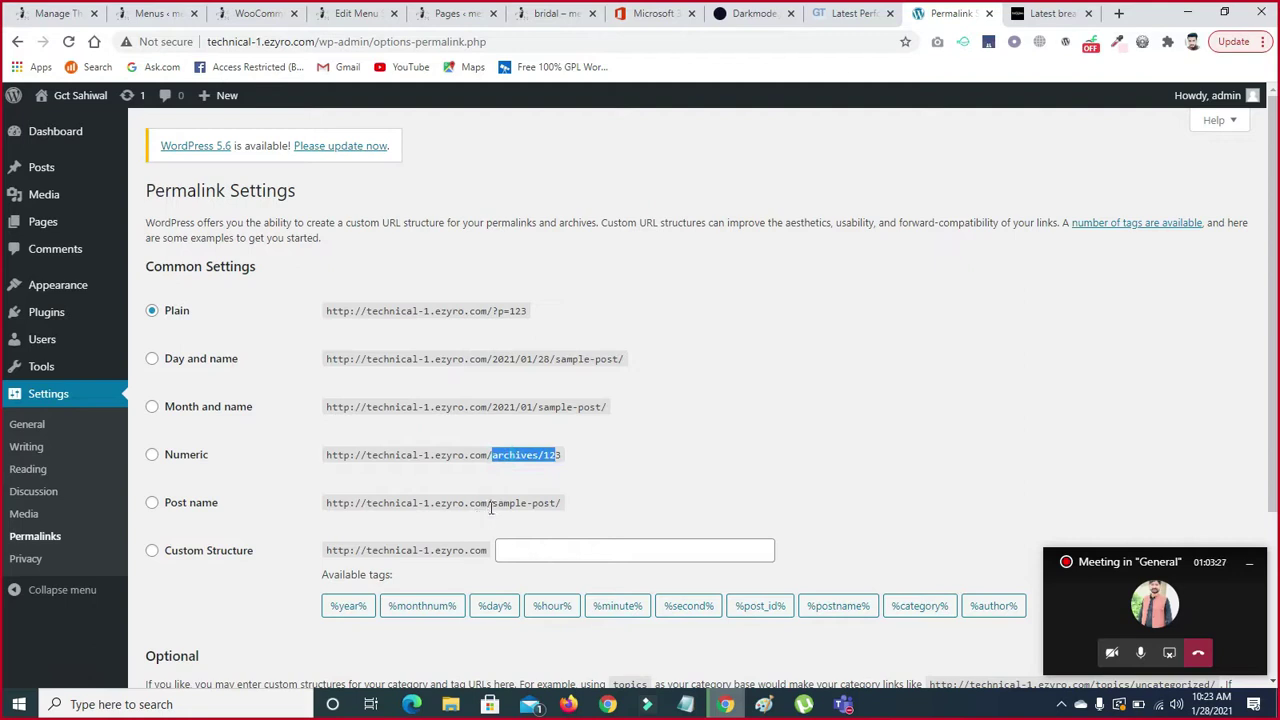
{"action": "left_click_drag", "start_coordinate": [491, 509], "coordinate": [560, 519]}
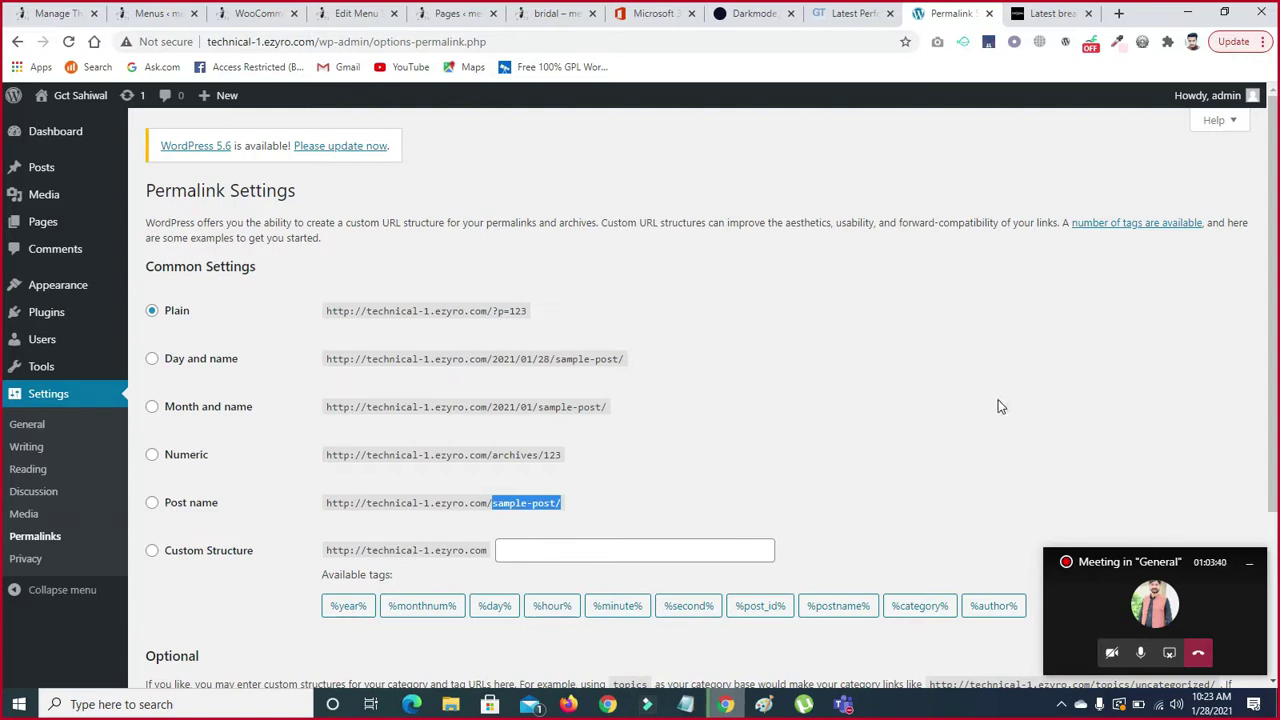
{"action": "left_click_drag", "start_coordinate": [1273, 324], "coordinate": [1274, 484]}
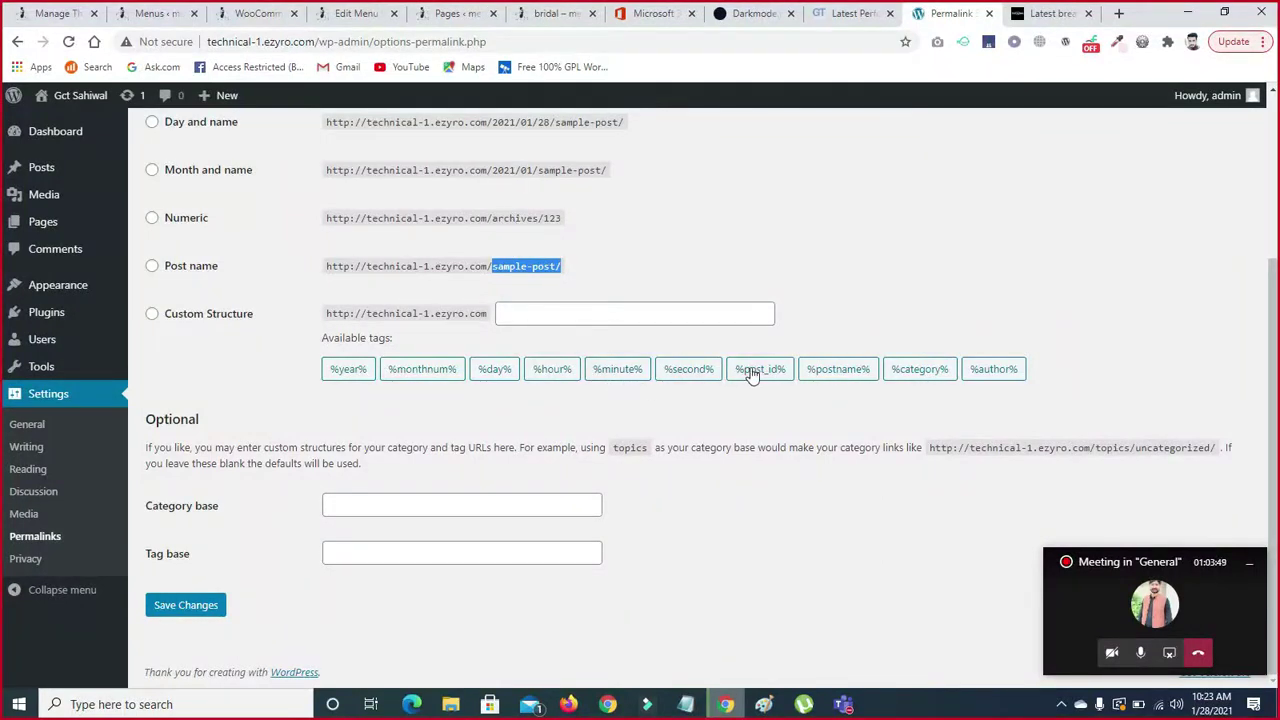
- Build a custom structure from %hour% to %author%, drop %year%/%monthnum%, and go to Privacy unsaved
{"action": "left_click", "coordinate": [167, 318]}
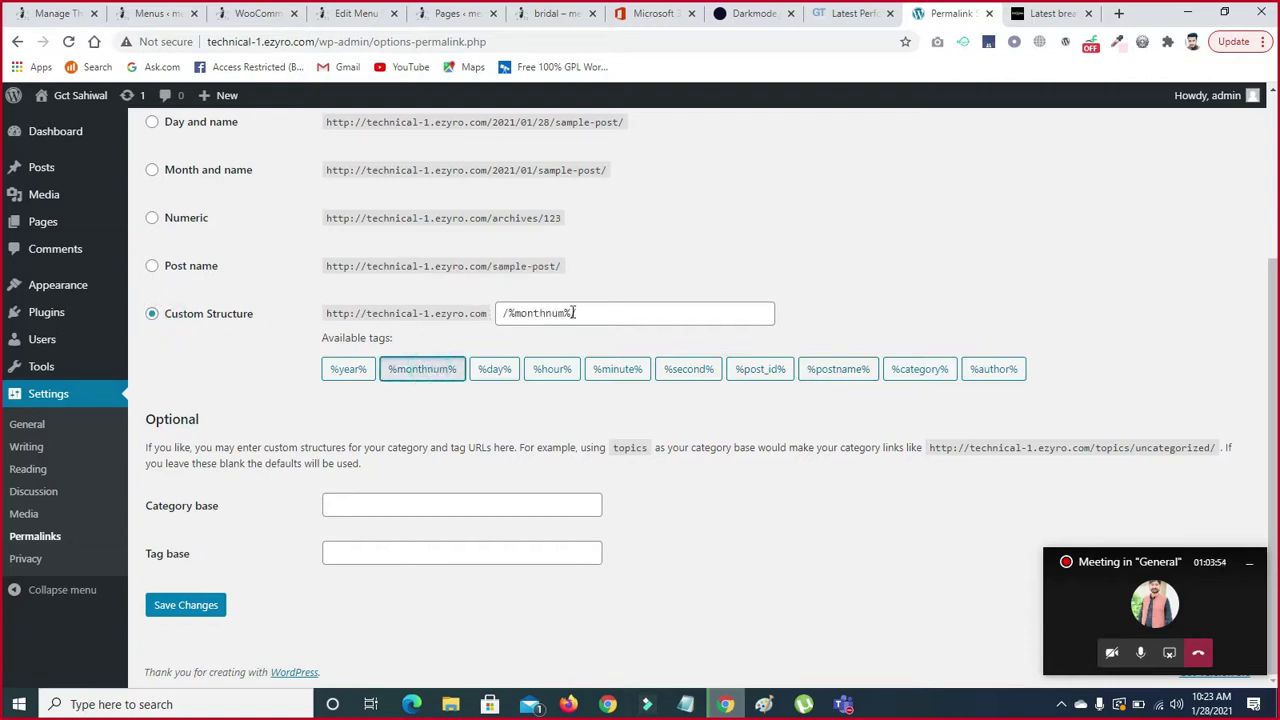
{"action": "left_click", "coordinate": [554, 369]}
{"action": "left_click", "coordinate": [632, 368]}
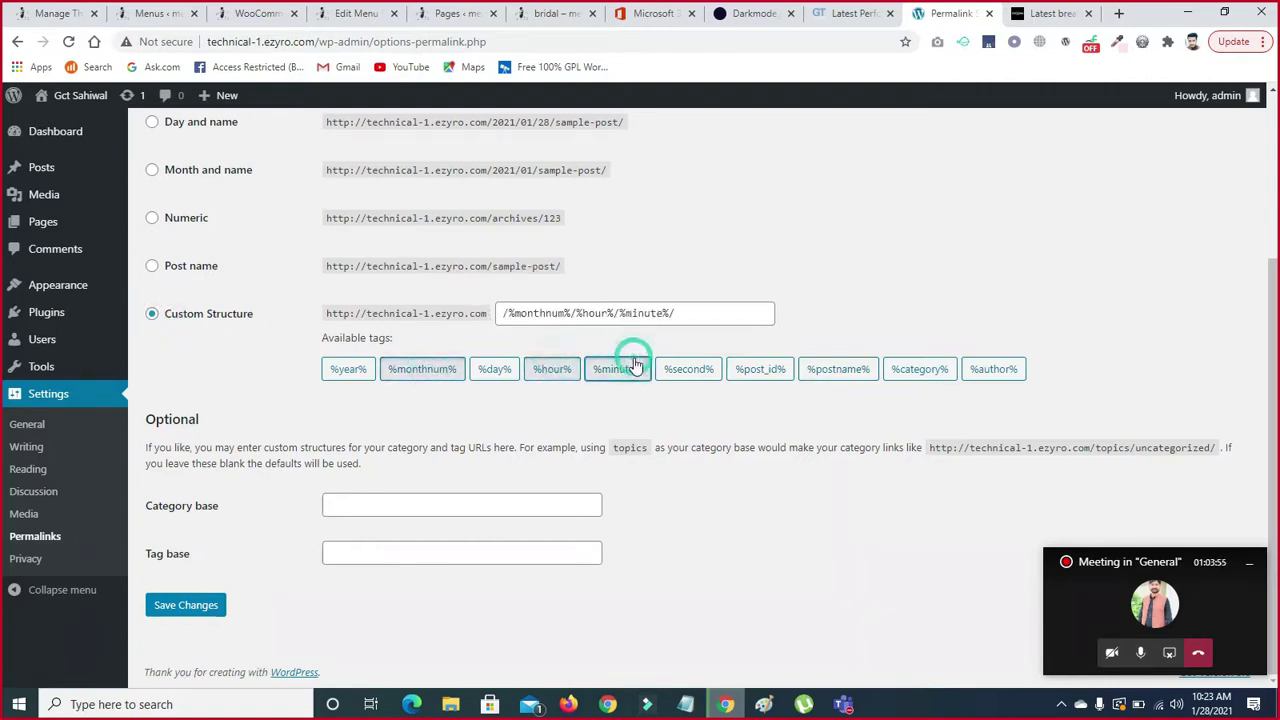
{"action": "left_click", "coordinate": [688, 369]}
{"action": "left_click", "coordinate": [758, 369]}
{"action": "left_click", "coordinate": [812, 372]}
{"action": "left_click", "coordinate": [918, 370]}
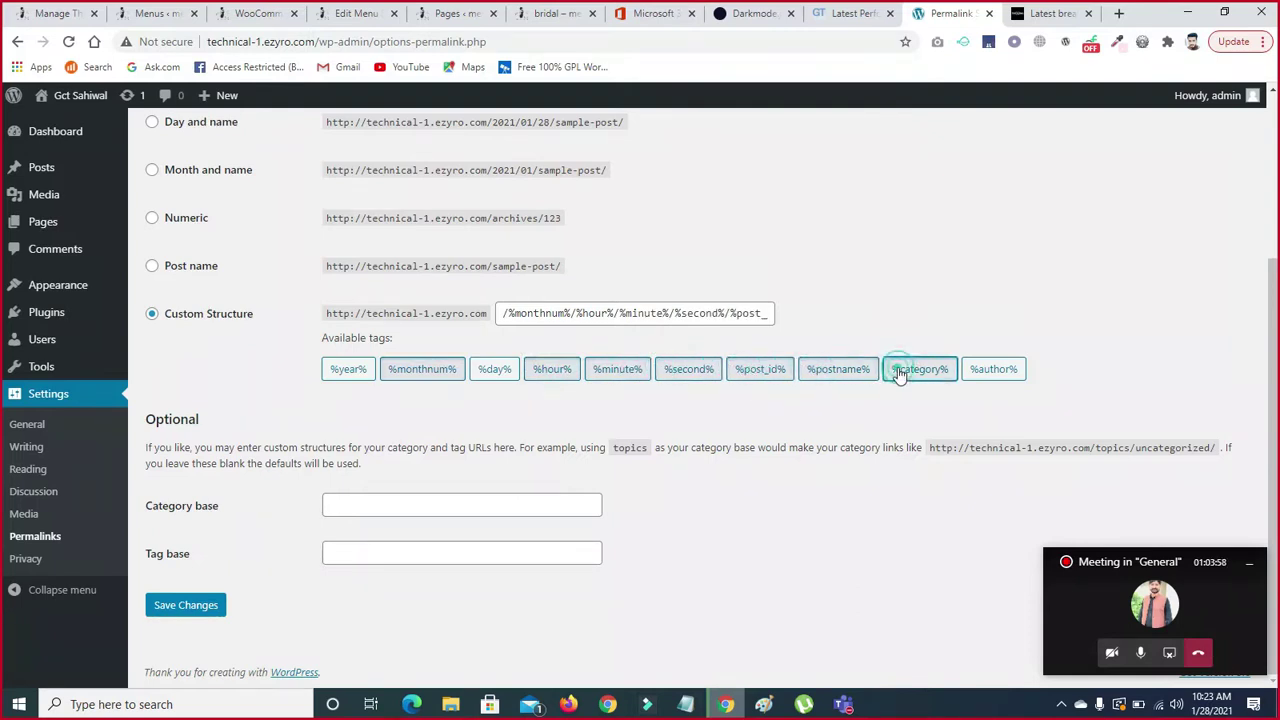
{"action": "left_click", "coordinate": [1012, 370]}
{"action": "left_click", "coordinate": [346, 372]}
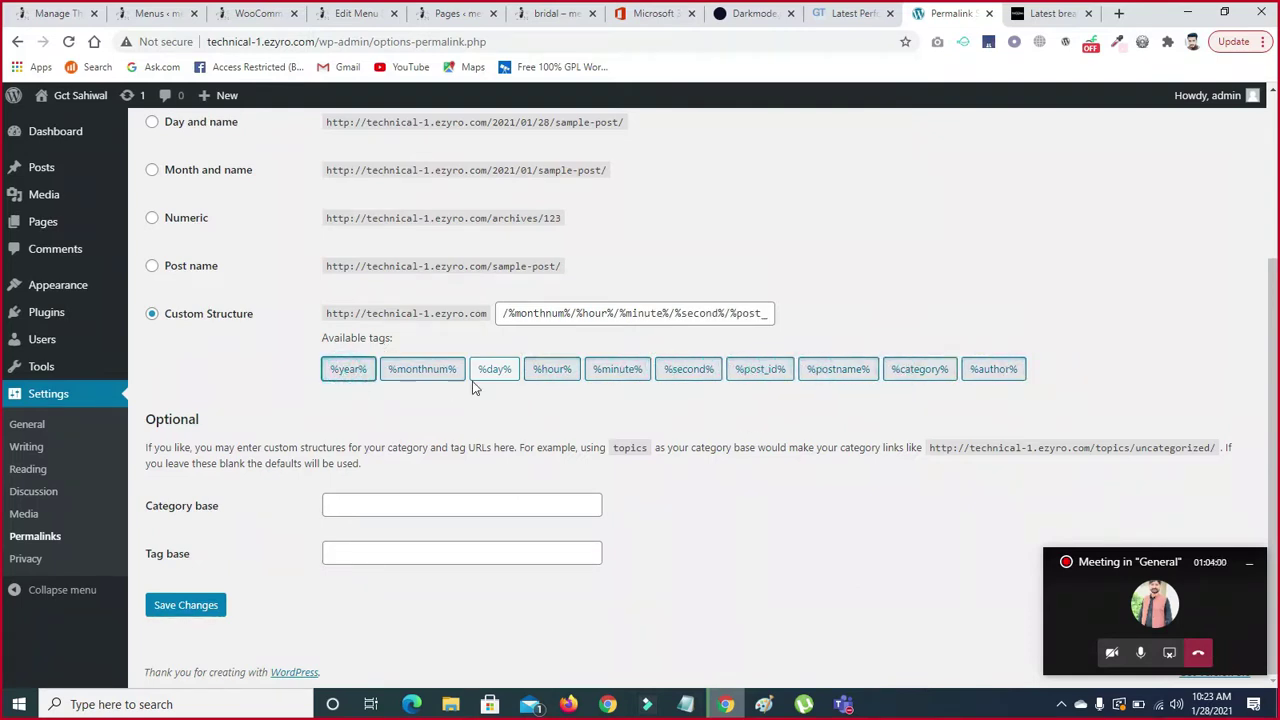
{"action": "left_click", "coordinate": [429, 371]}
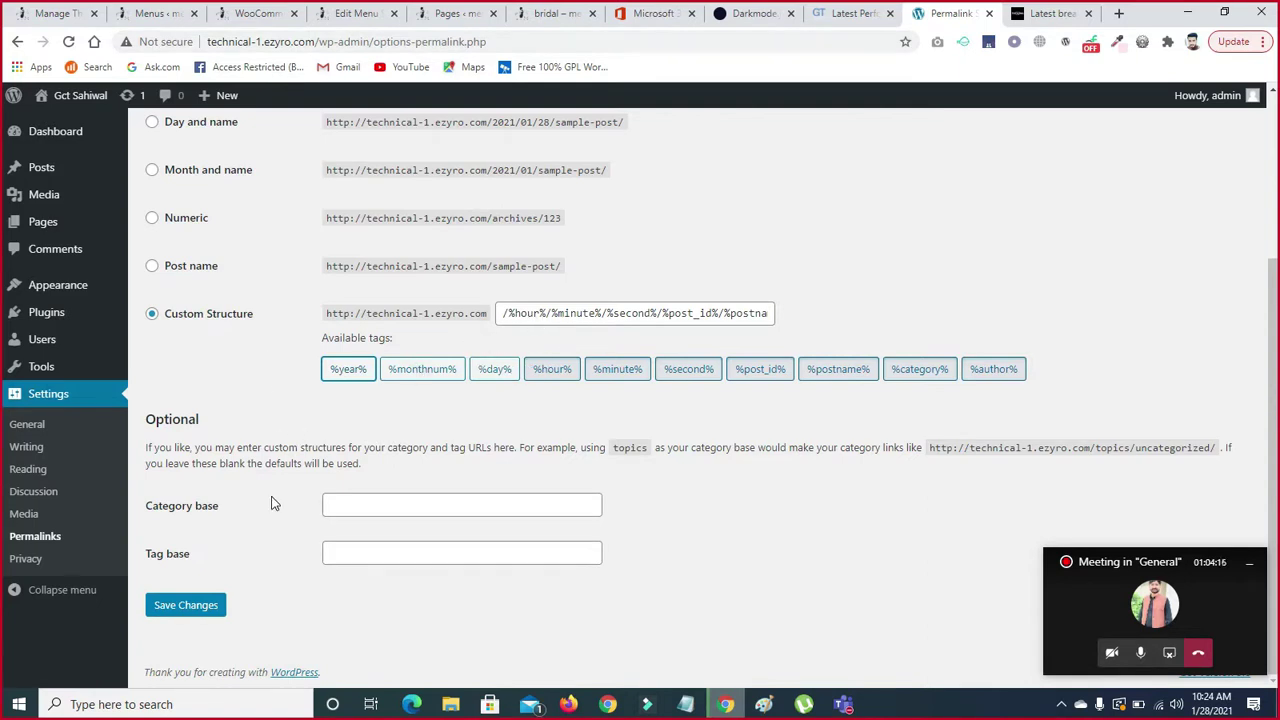
{"action": "left_click", "coordinate": [25, 558]}
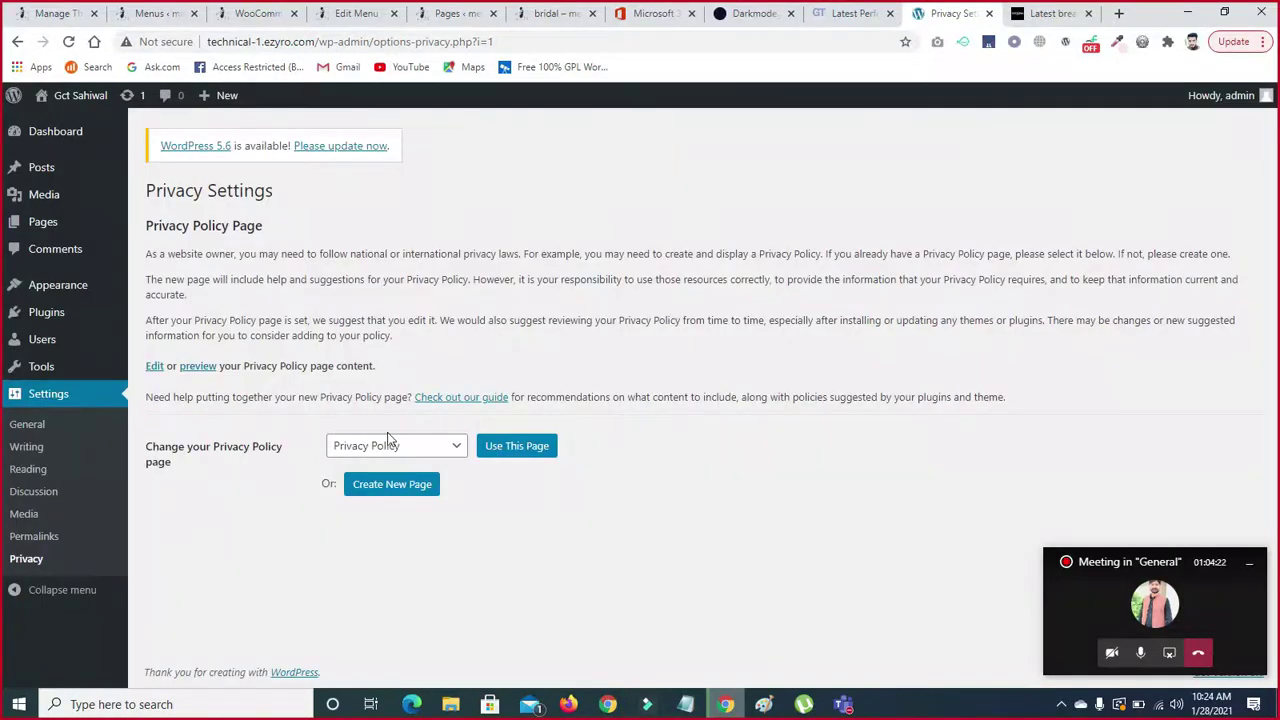
{"action": "left_click", "coordinate": [450, 451]}
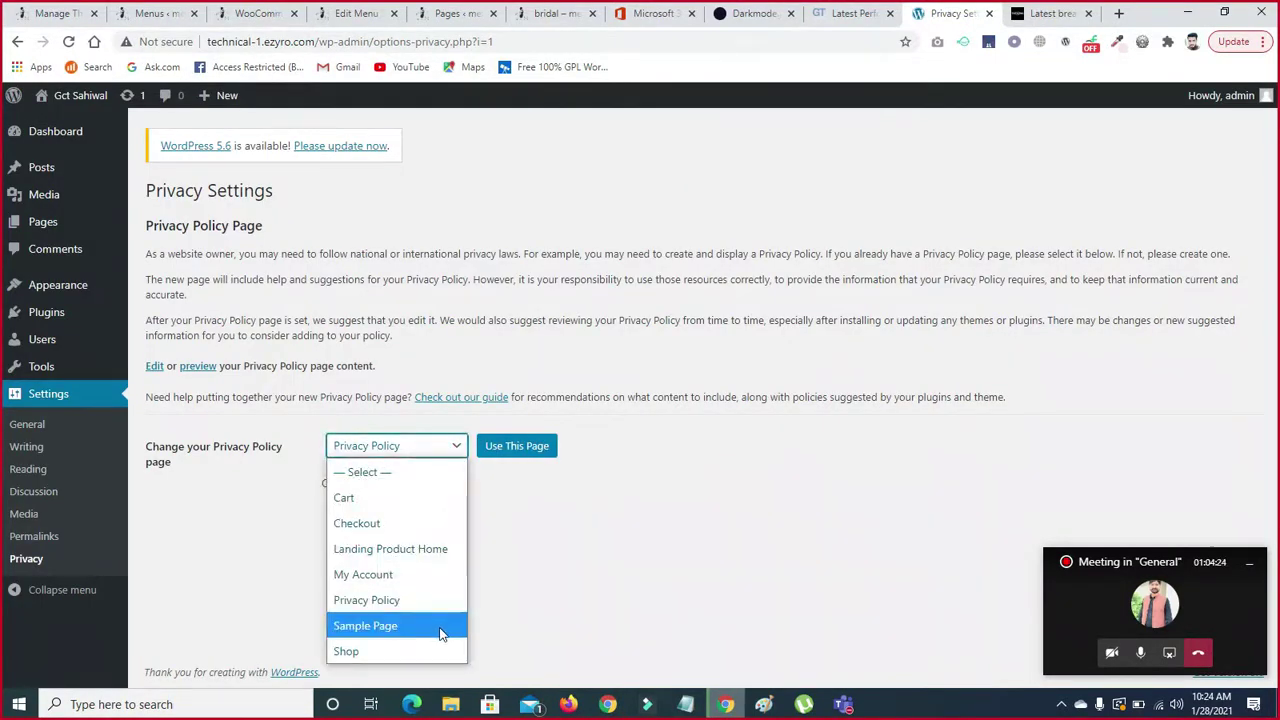
{"action": "left_click", "coordinate": [384, 601]}
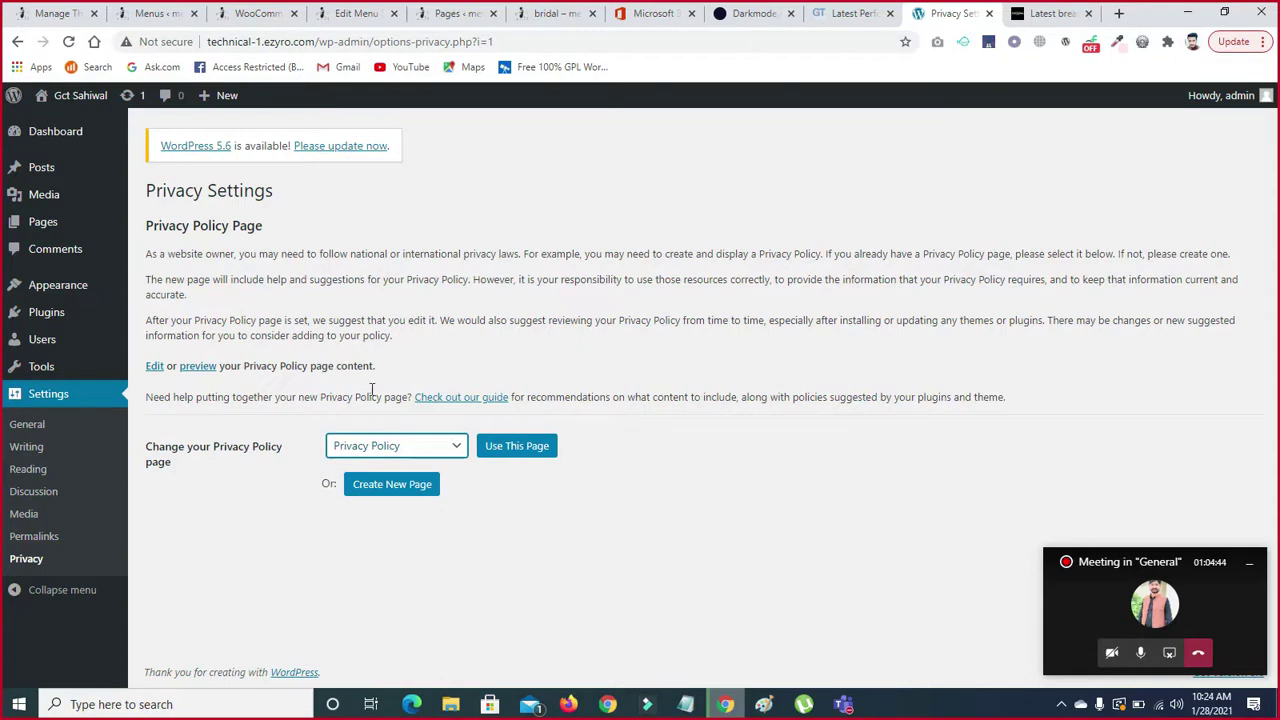
{"action": "left_click", "coordinate": [388, 490]}
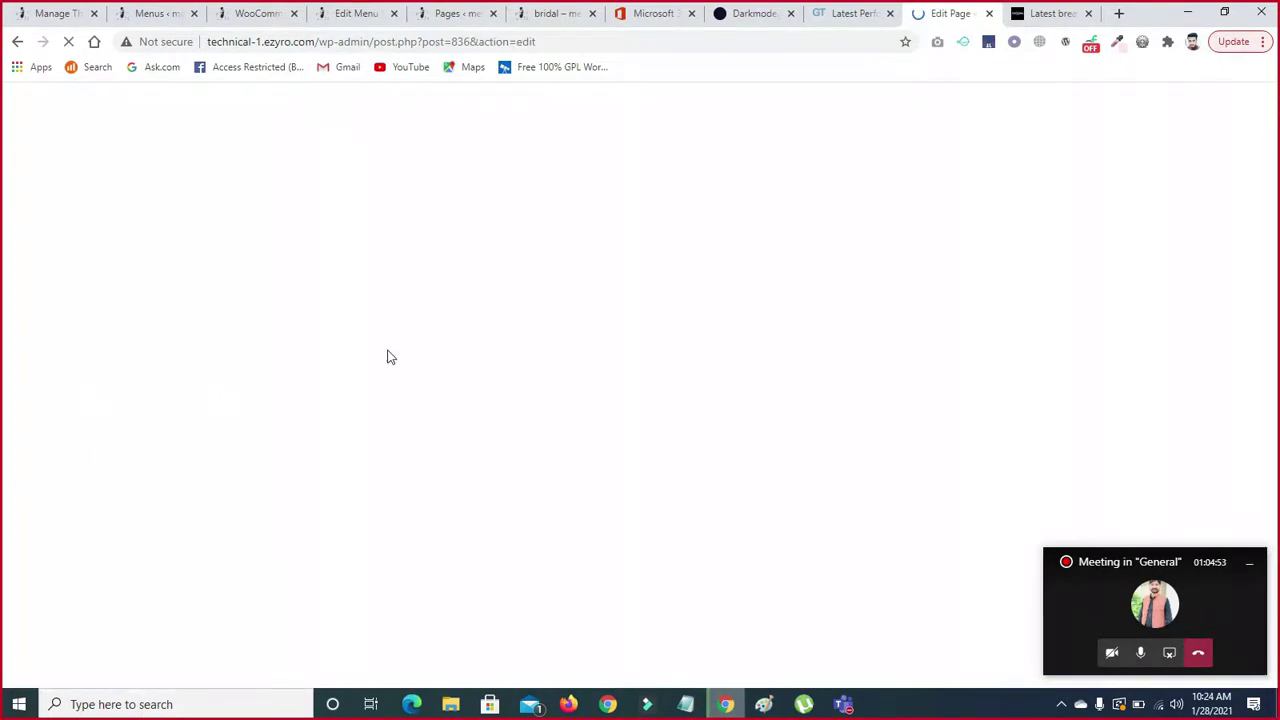
{"action": "left_click", "coordinate": [16, 42]}
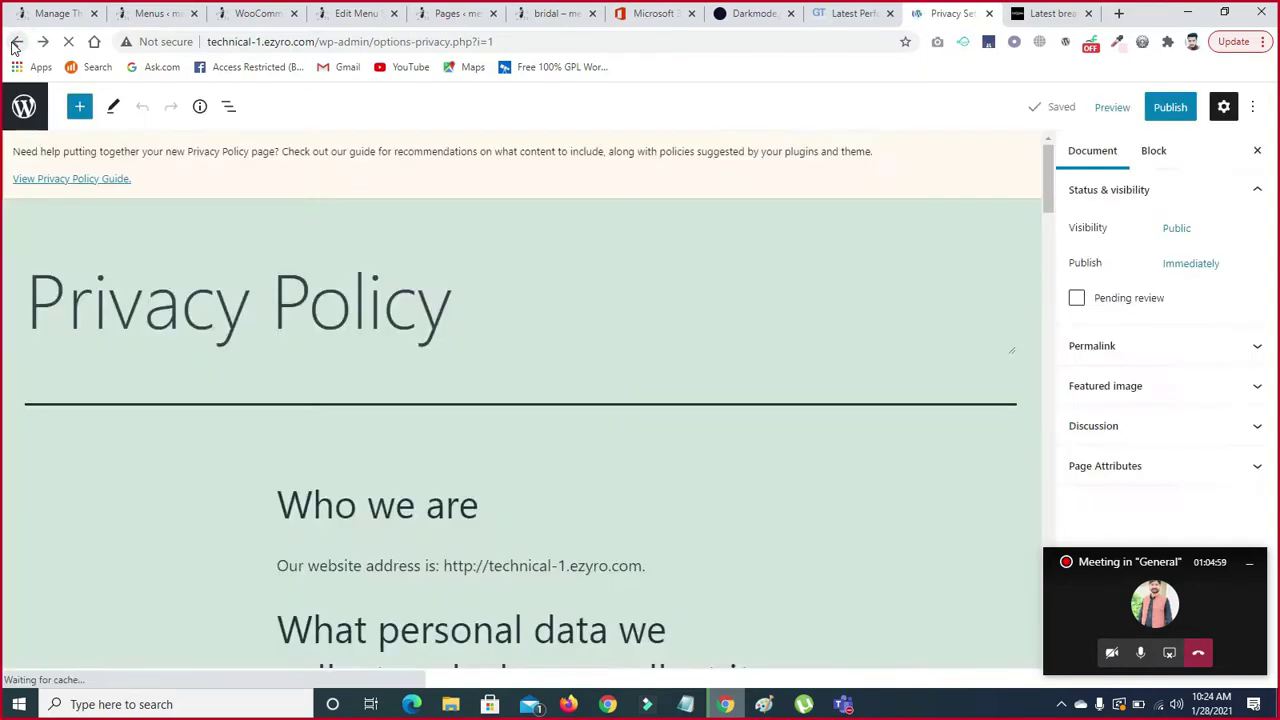
{"action": "left_click", "coordinate": [16, 42]}
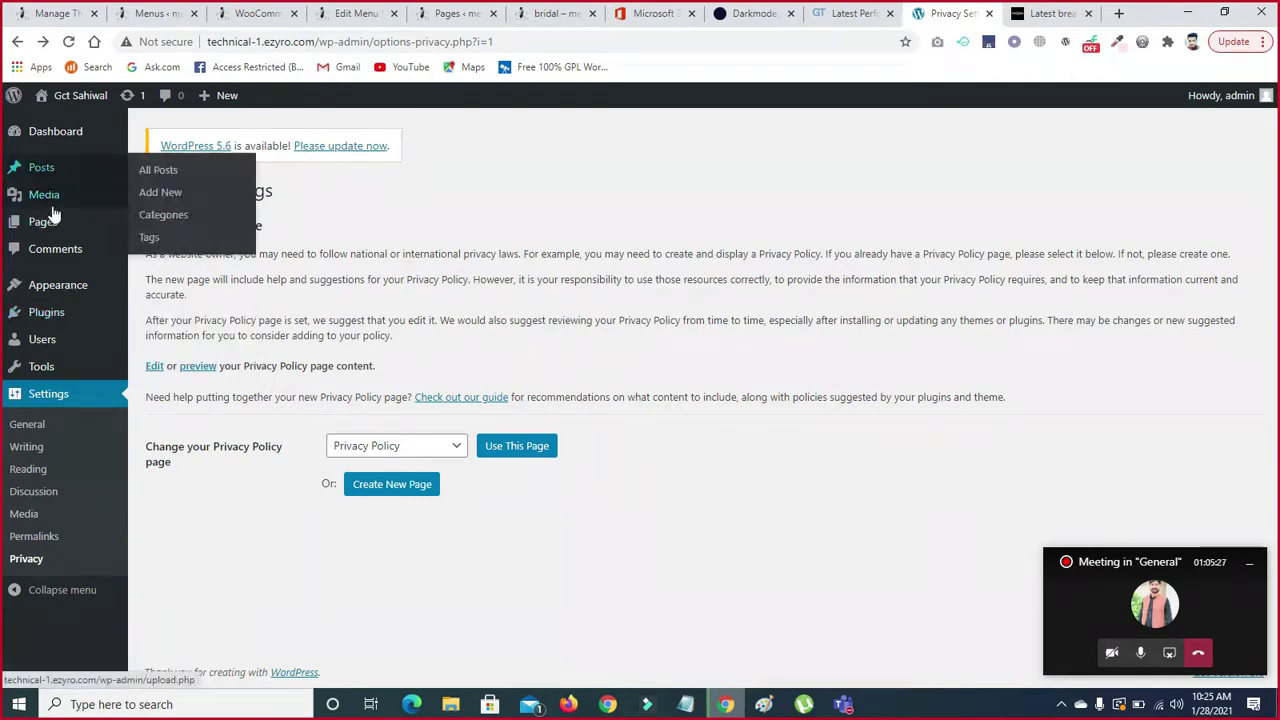
- Quick Edit the Hello world! post, keep its month at 12-Dec, and enter the tag sports
{"action": "mouse_move", "coordinate": [52, 170]}
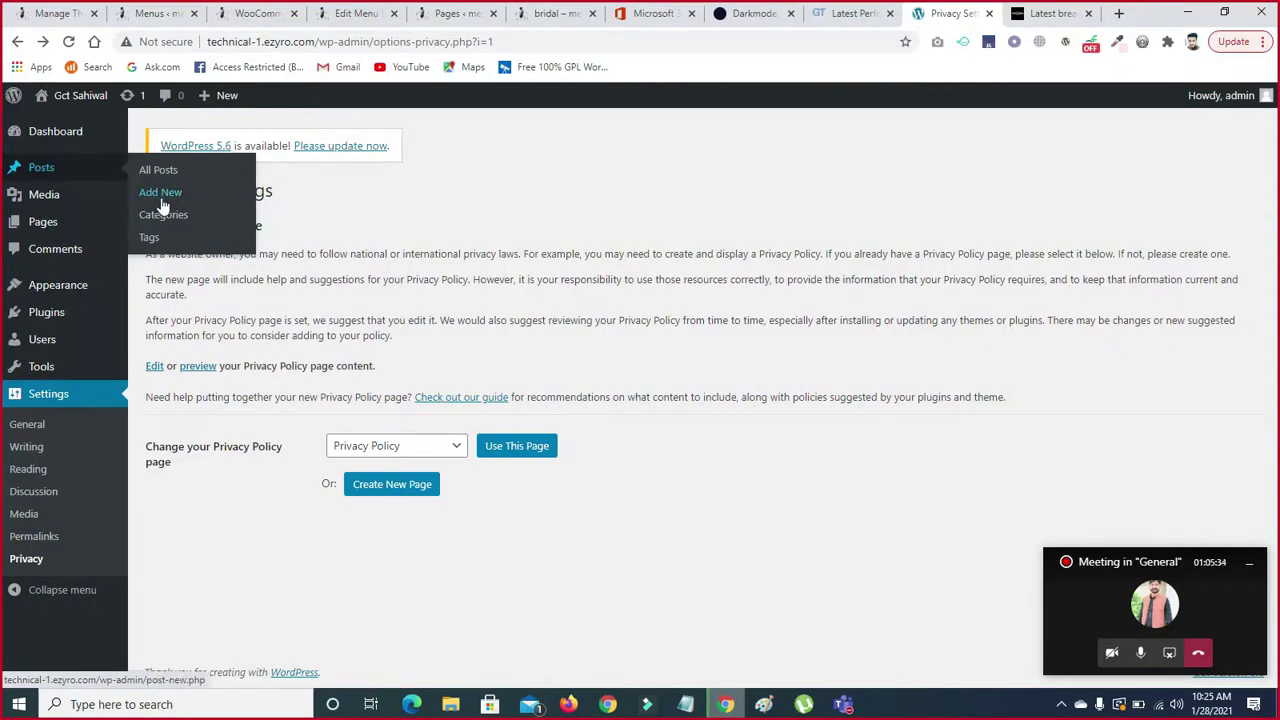
{"action": "left_click", "coordinate": [35, 170]}
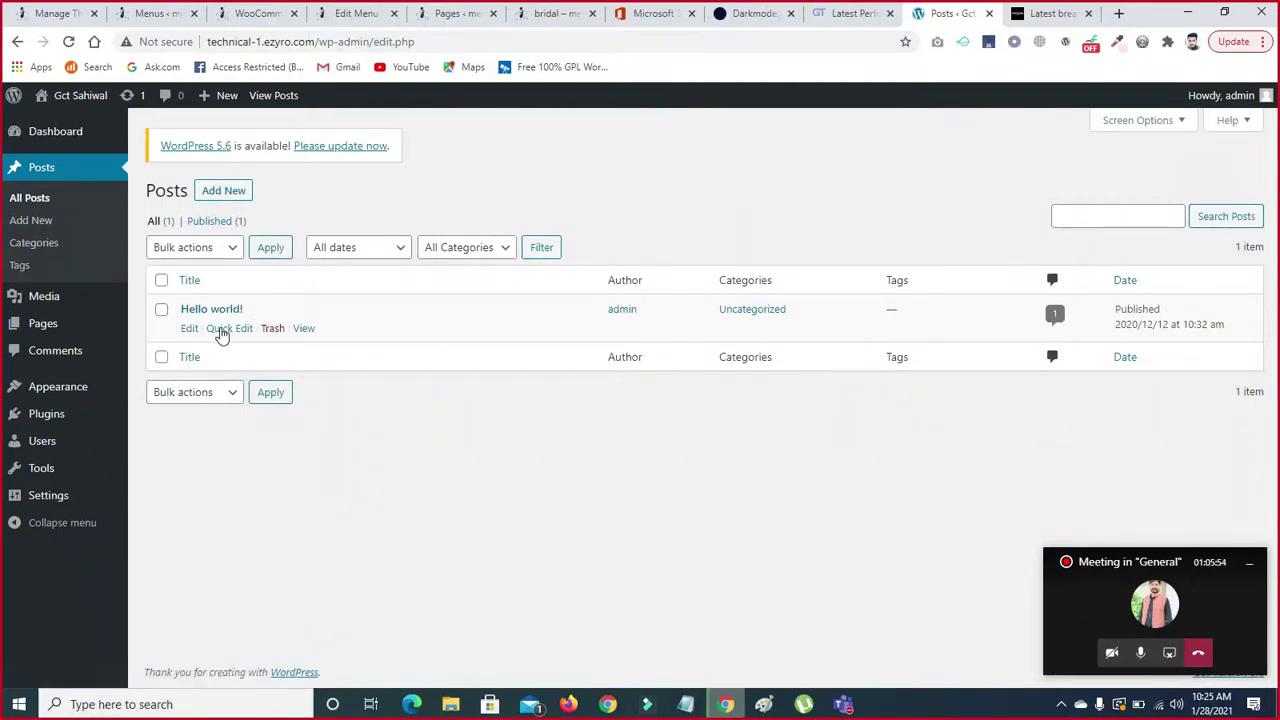
{"action": "left_click", "coordinate": [220, 330]}
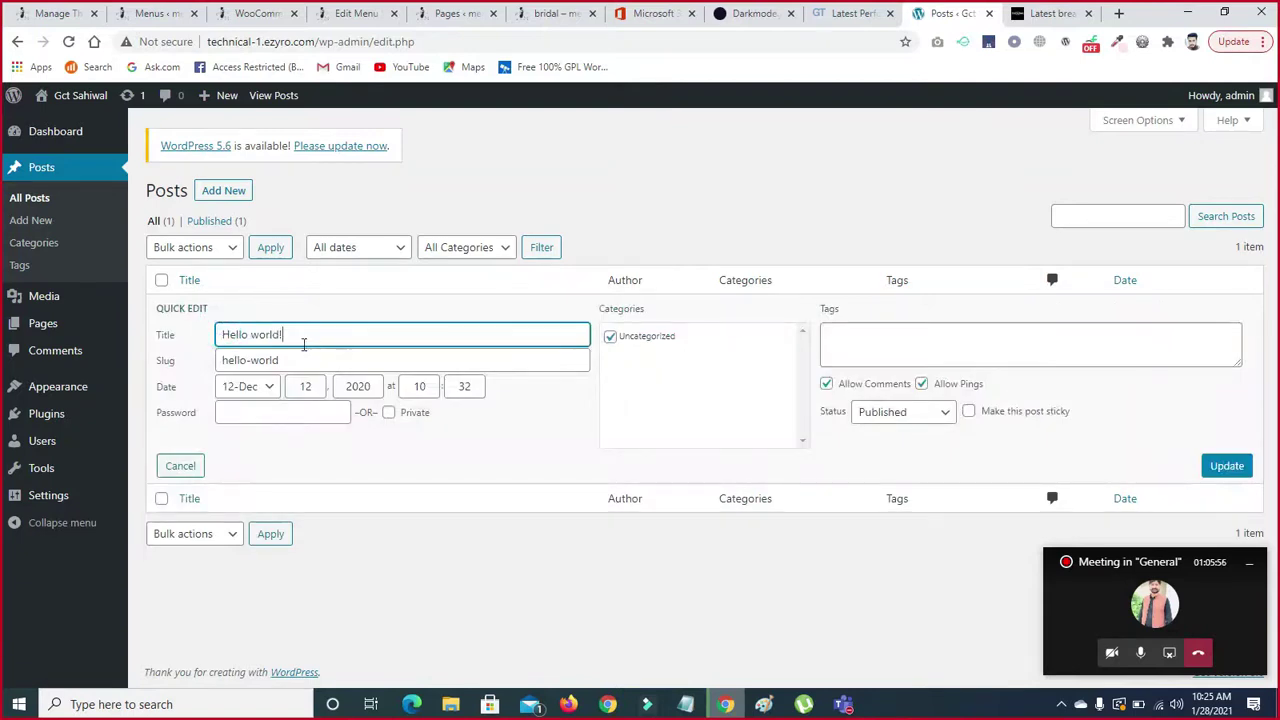
{"action": "left_click", "coordinate": [277, 393]}
{"action": "left_click", "coordinate": [277, 393]}
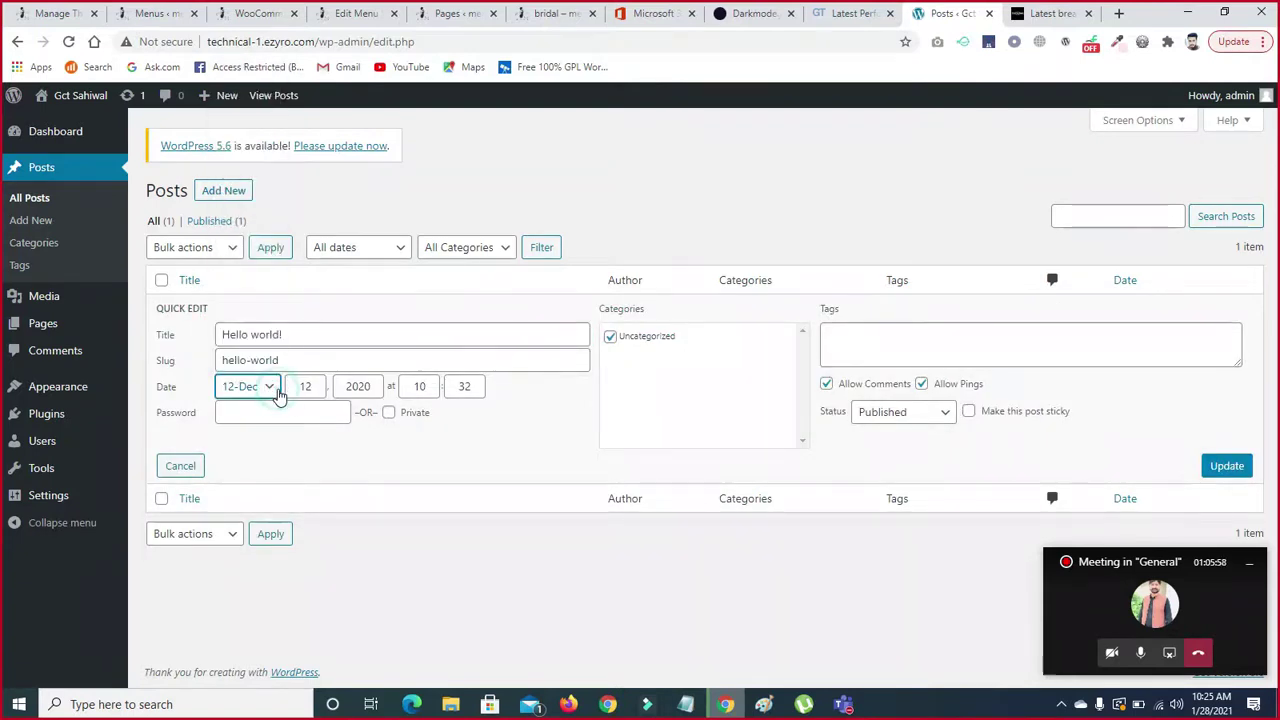
{"action": "left_click", "coordinate": [886, 341]}
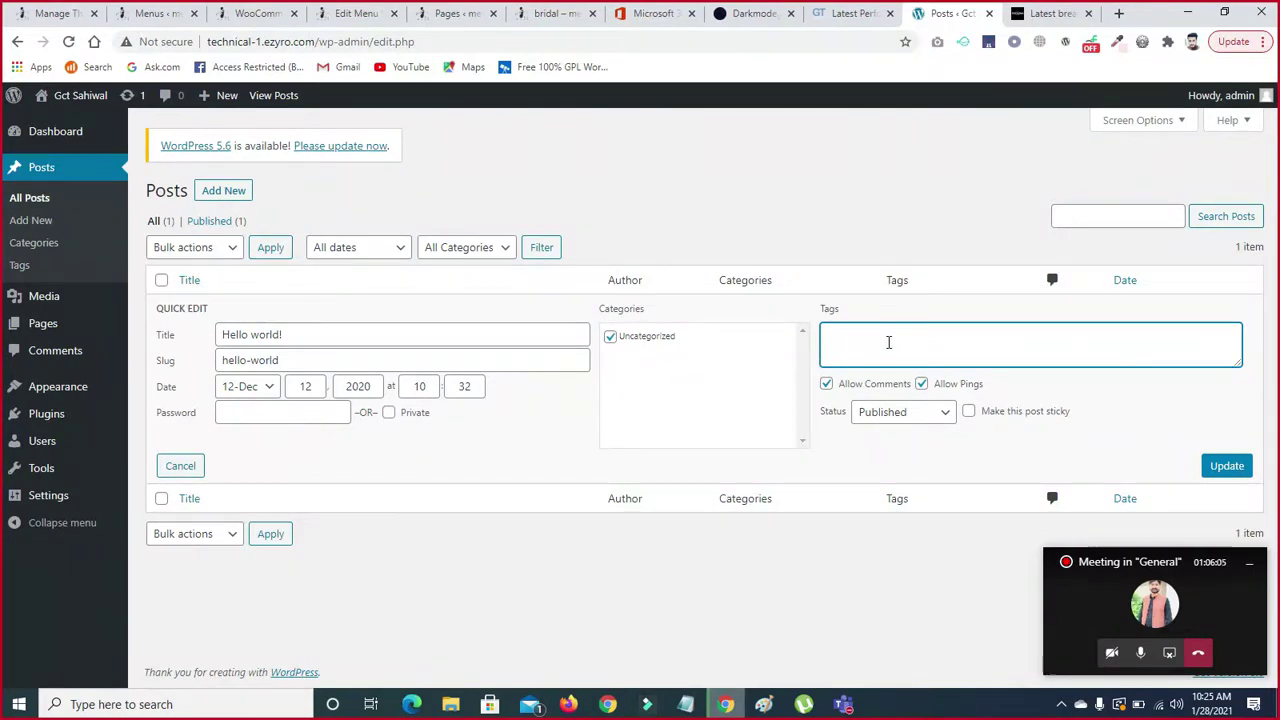
{"action": "type", "text": "sports"}
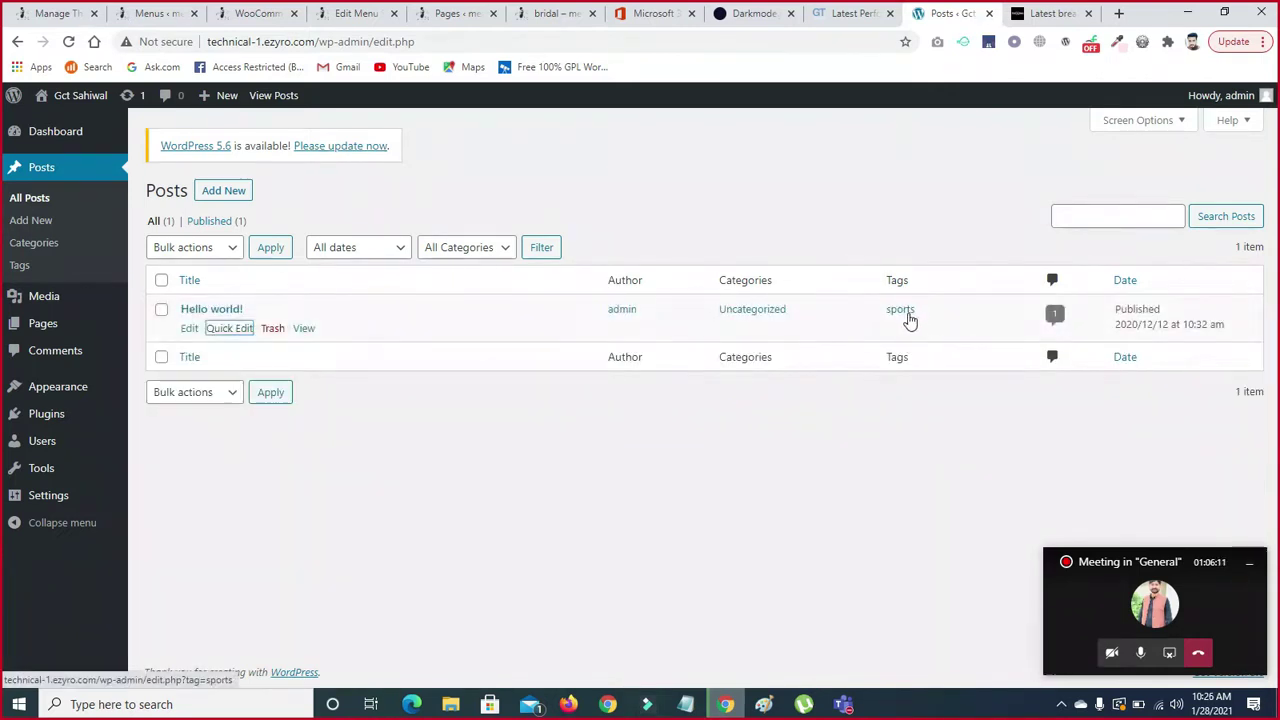
- Add cricket and footboll after sports in Hello world!'s tags, keeping status Published
{"action": "left_click", "coordinate": [229, 328]}
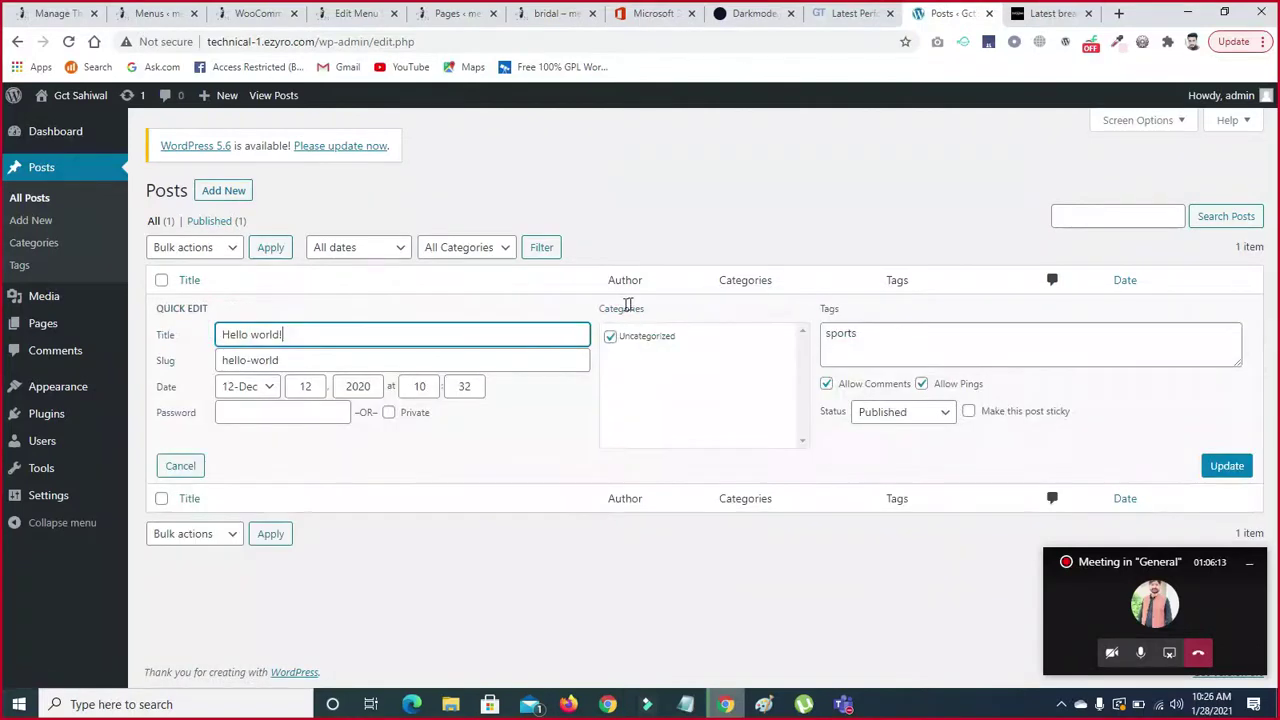
{"action": "left_click", "coordinate": [859, 334]}
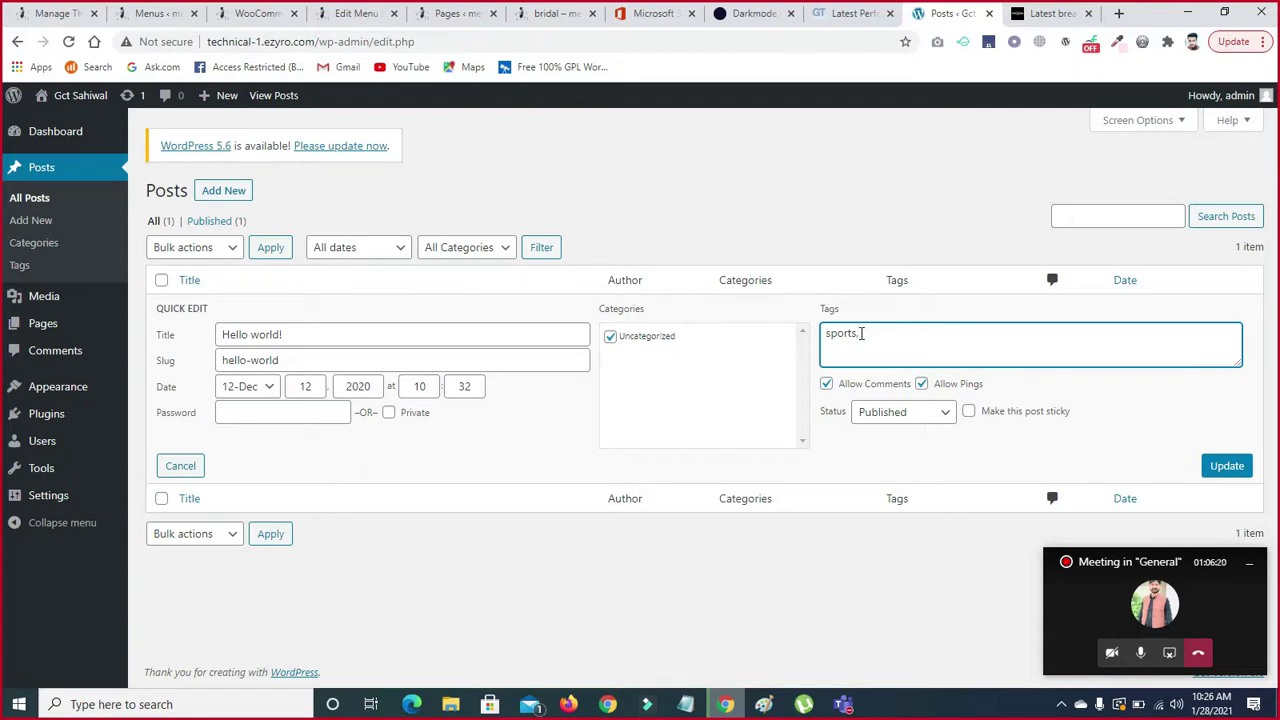
{"action": "type", "text": "cricekt"}
{"action": "key", "text": "BackSpace"}
{"action": "key", "text": "BackSpace"}
{"action": "key", "text": "BackSpace"}
{"action": "key", "text": "BackSpace"}
{"action": "type", "text": "cket ,"}
{"action": "left_click", "coordinate": [857, 334]}
{"action": "type", "text": "footboll"}
{"action": "left_click", "coordinate": [946, 420]}
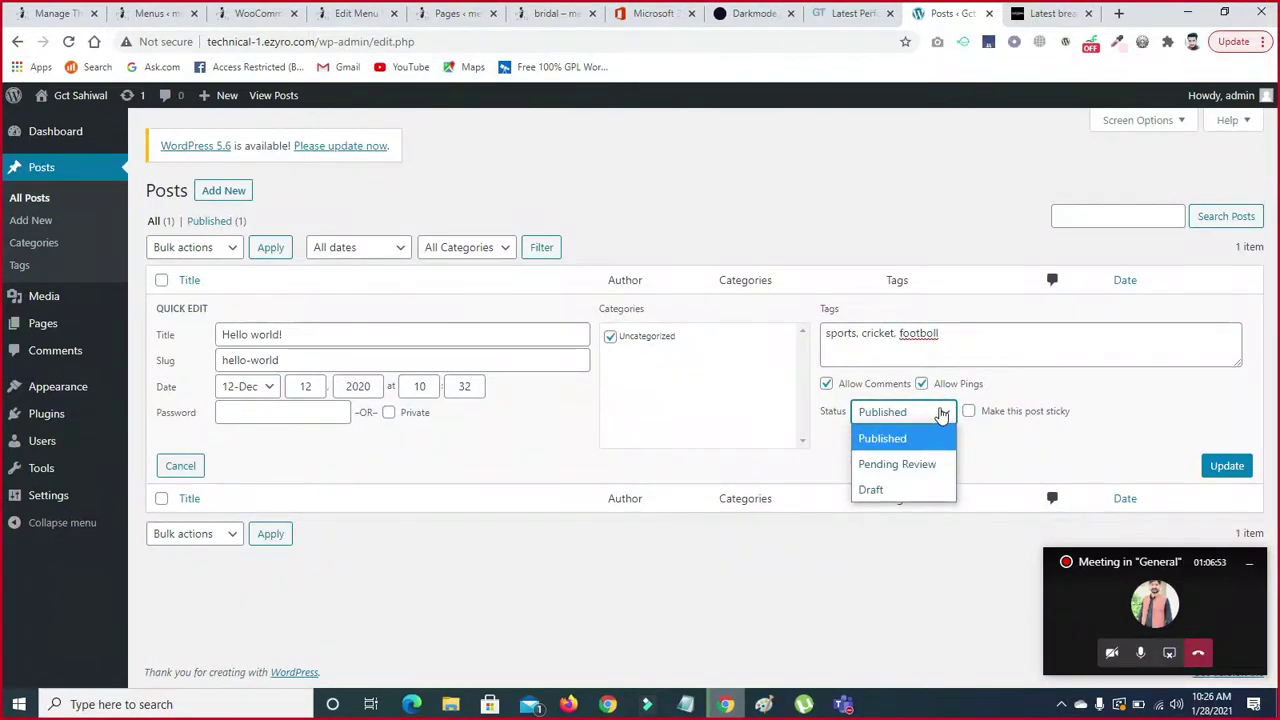
{"action": "left_click", "coordinate": [941, 414]}
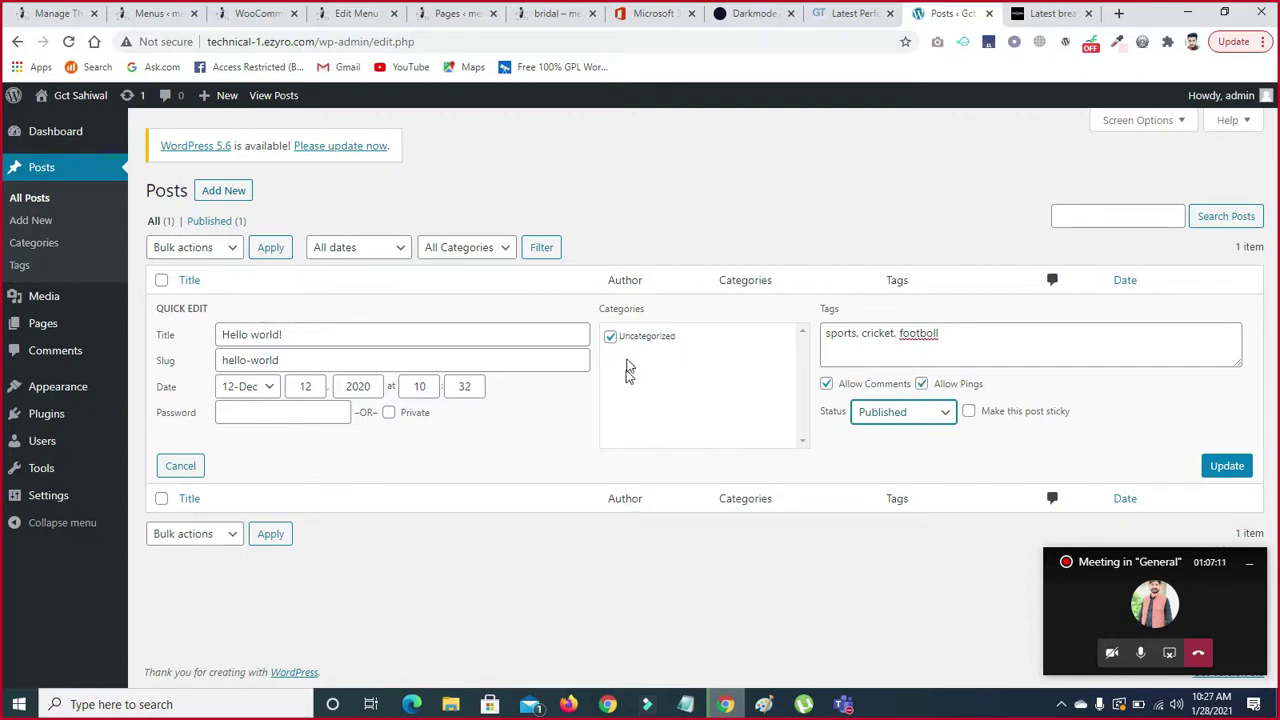
- Rename the post to 'hello gct', clear the hello-world slug, and update it
{"action": "triple_click", "coordinate": [286, 334]}
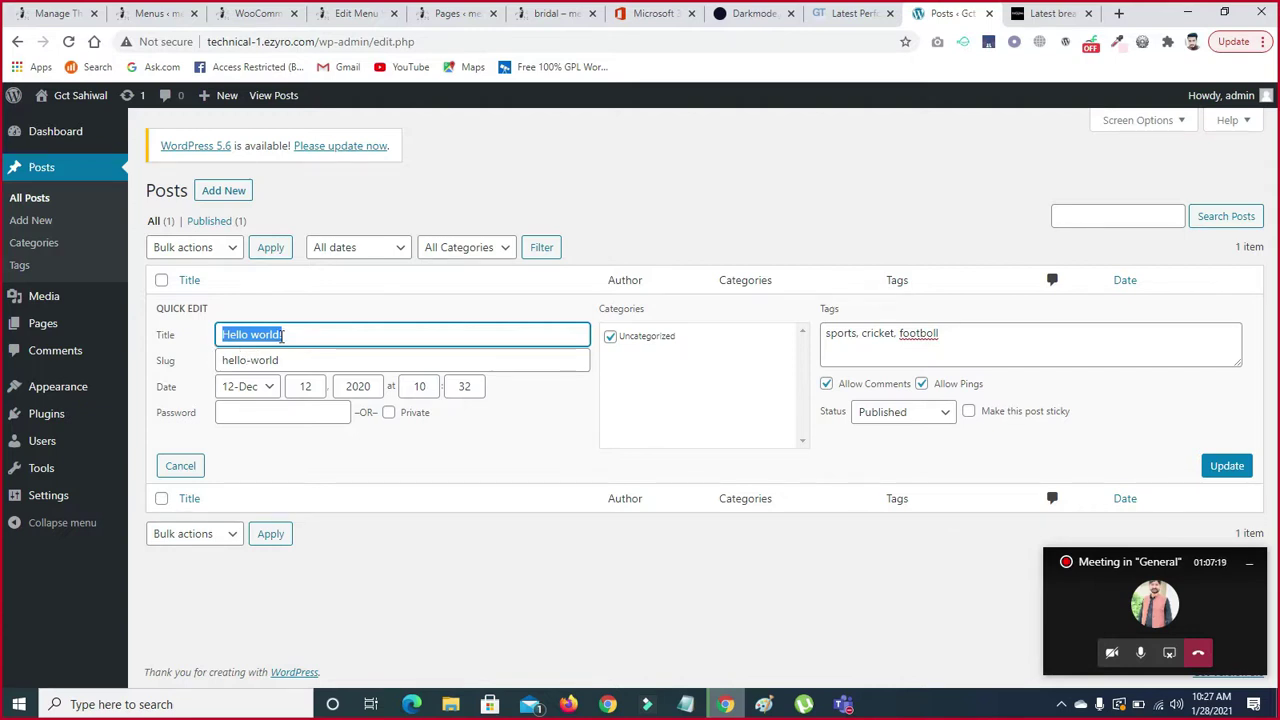
{"action": "key", "text": "BackSpace"}
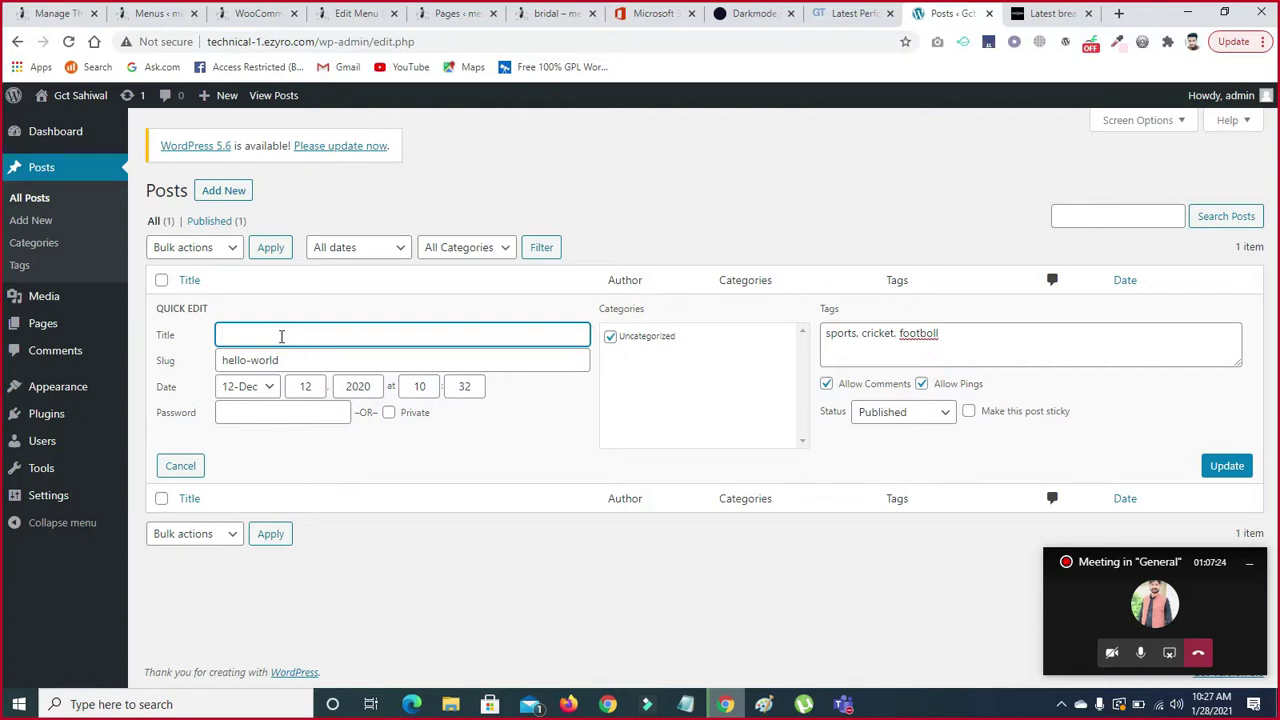
{"action": "type", "text": "hello gct"}
{"action": "triple_click", "coordinate": [291, 361]}
{"action": "key", "text": "BackSpace"}
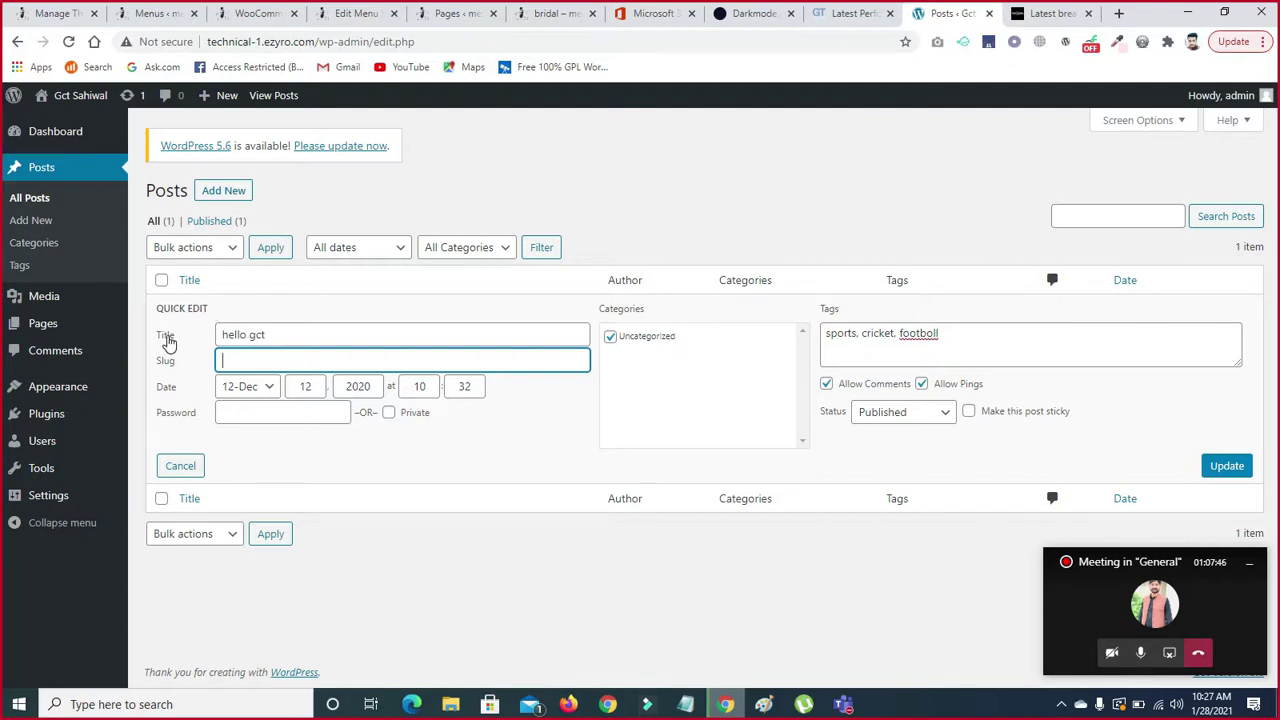
{"action": "left_click", "coordinate": [248, 335]}
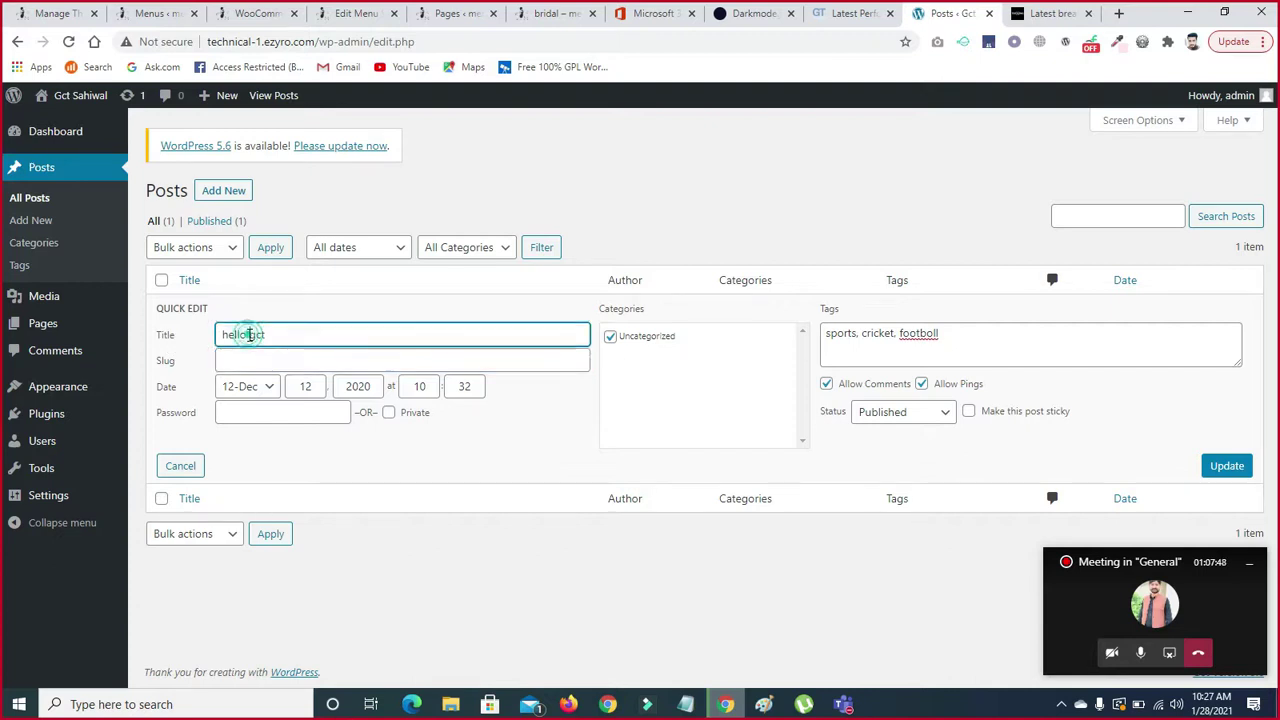
{"action": "key", "text": "BackSpace"}
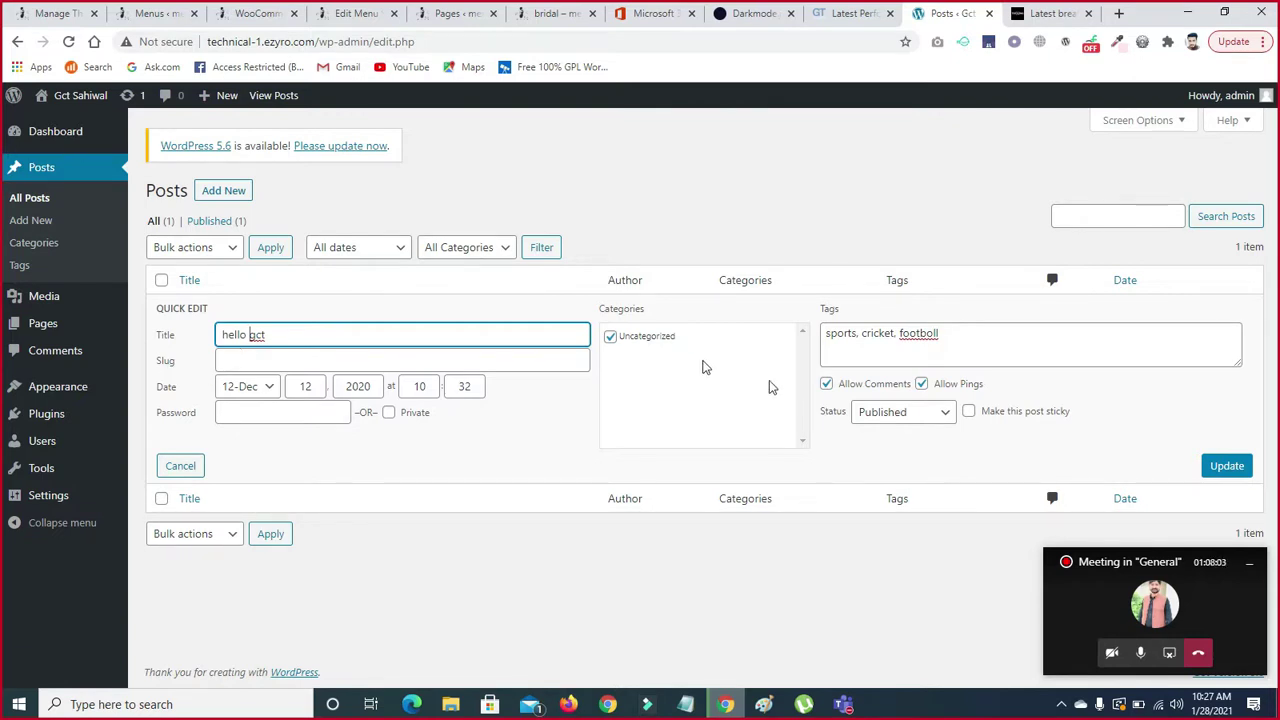
{"action": "left_click", "coordinate": [1226, 465]}
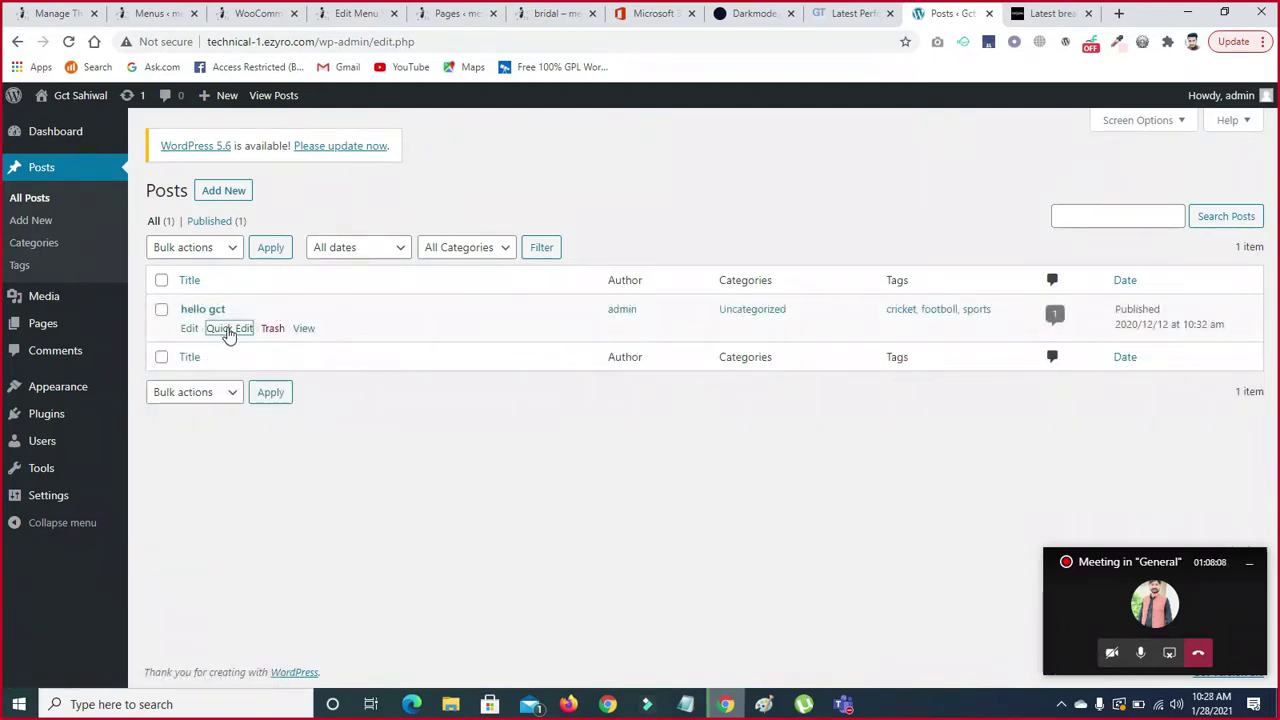
- Change hello gct's publish month to 04-Apr, update, and start a new post
{"action": "left_click", "coordinate": [229, 329]}
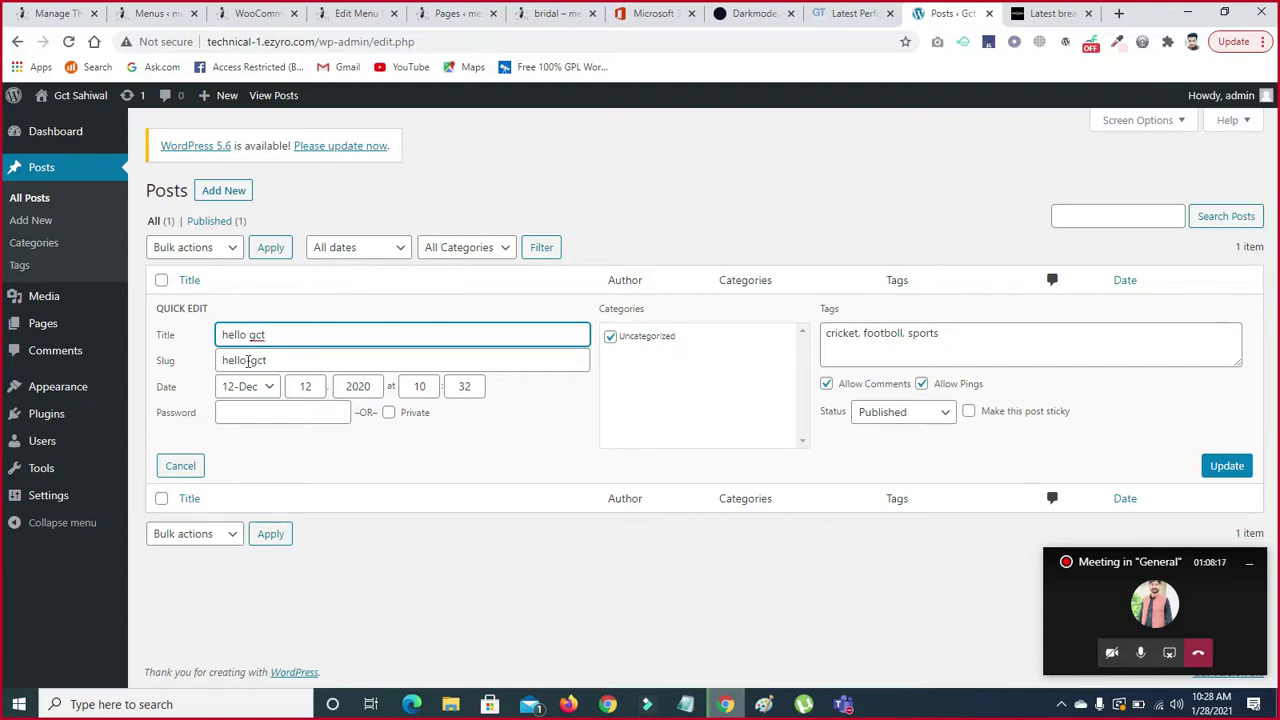
{"action": "left_click", "coordinate": [268, 389]}
{"action": "left_click", "coordinate": [245, 158]}
{"action": "left_click", "coordinate": [322, 388]}
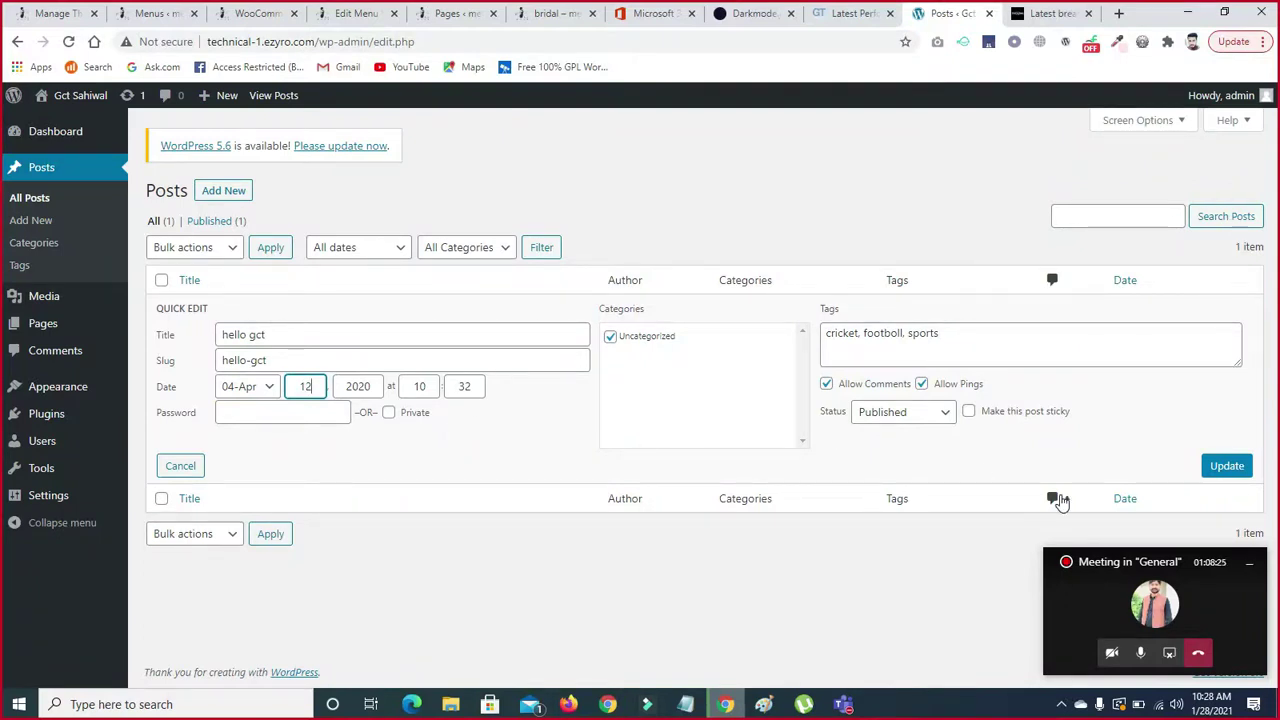
{"action": "left_click", "coordinate": [1225, 466]}
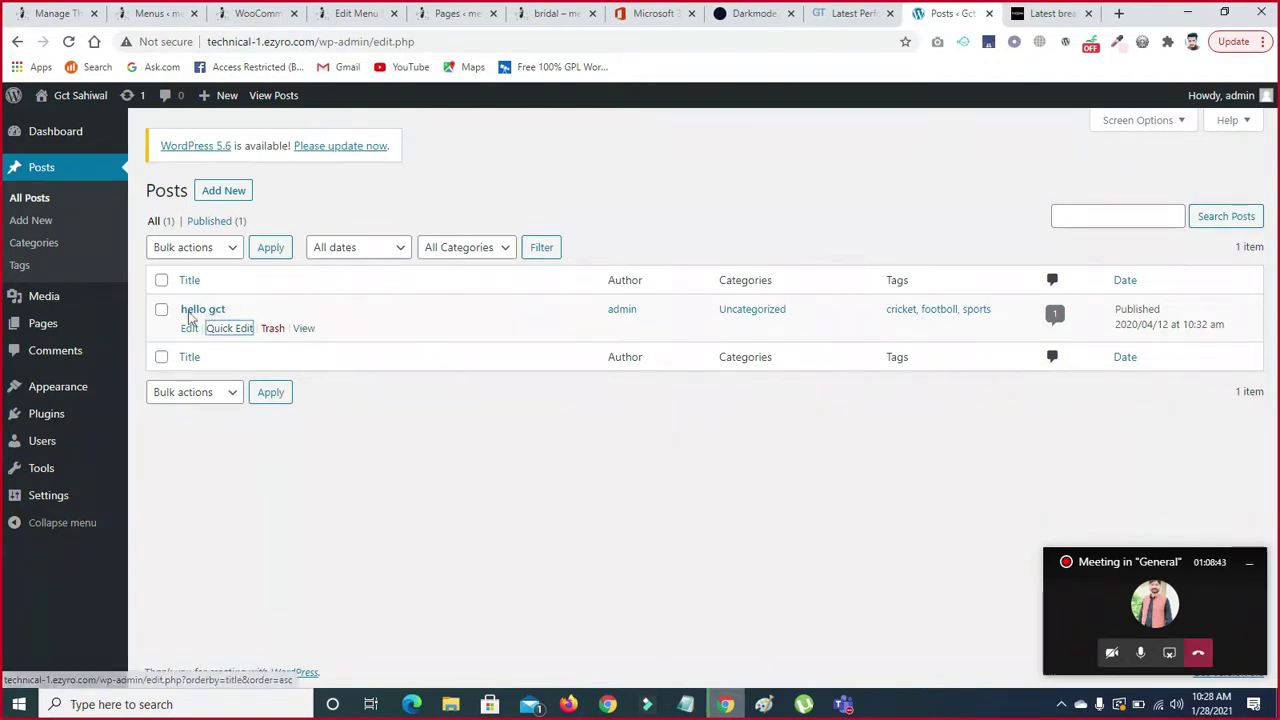
{"action": "left_click", "coordinate": [226, 196]}
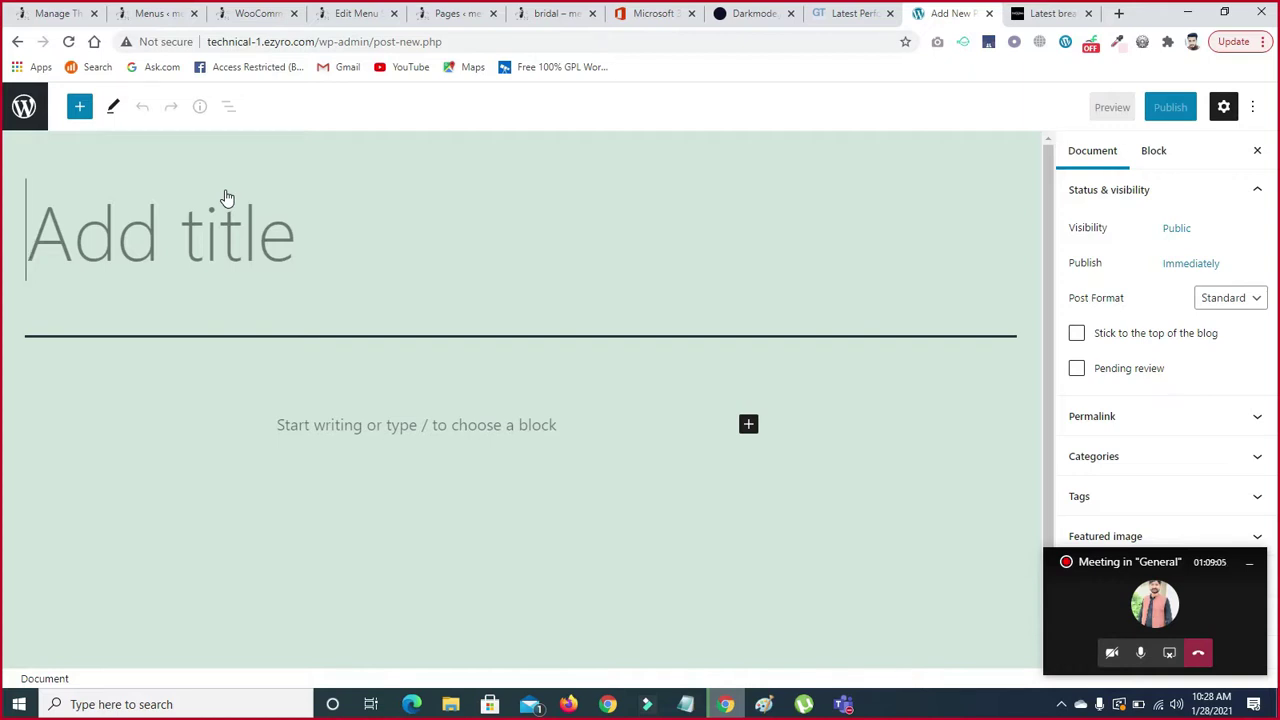
- Title the new post 'first post', correcting the typos
{"action": "type", "text": "frist "}
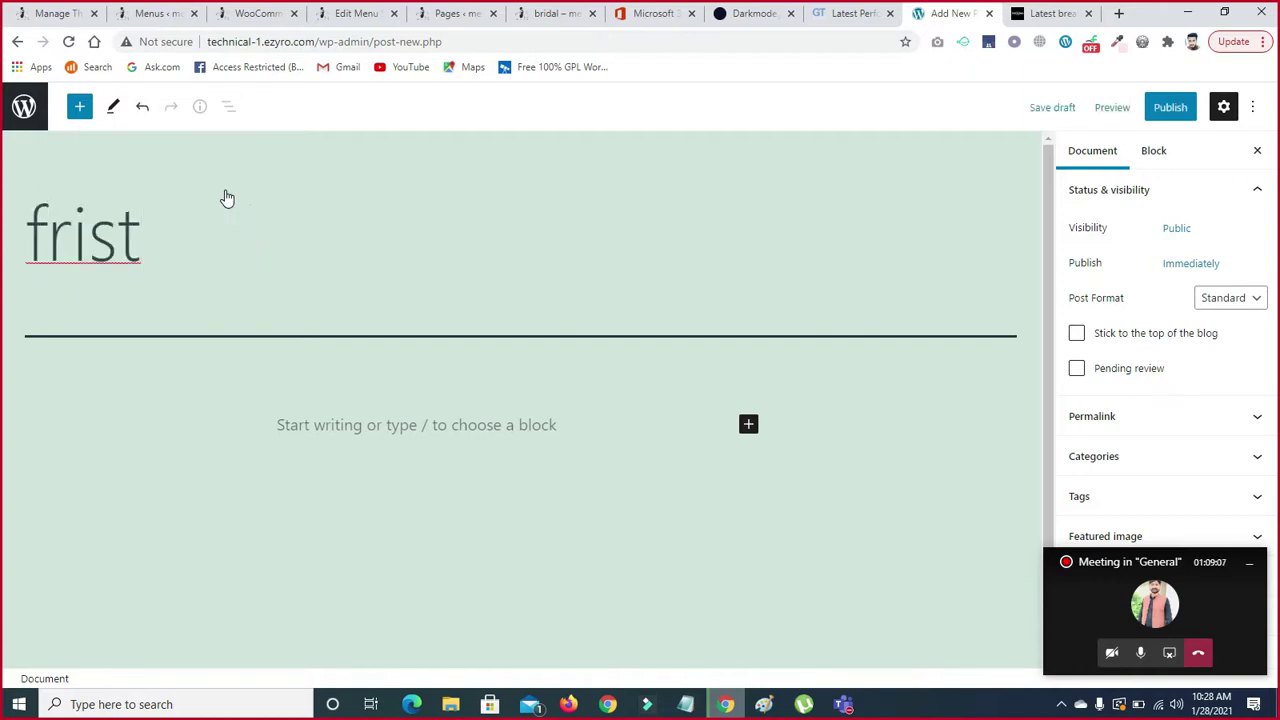
{"action": "type", "text": "pposo"}
{"action": "key", "text": "BackSpace"}
{"action": "key", "text": "BackSpace"}
{"action": "key", "text": "BackSpace"}
{"action": "key", "text": "BackSpace"}
{"action": "type", "text": "ost"}
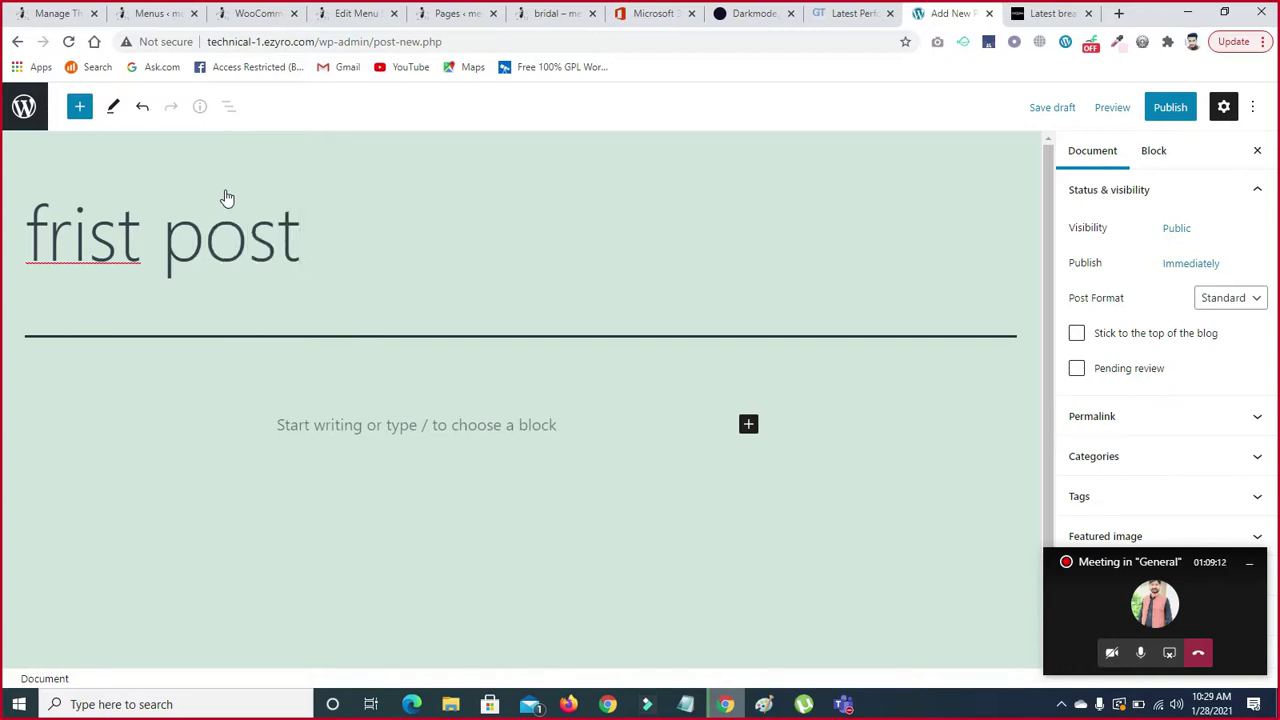
{"action": "left_click", "coordinate": [102, 222]}
{"action": "key", "text": "BackSpace"}
{"action": "key", "text": "BackSpace"}
{"action": "type", "text": "ir"}
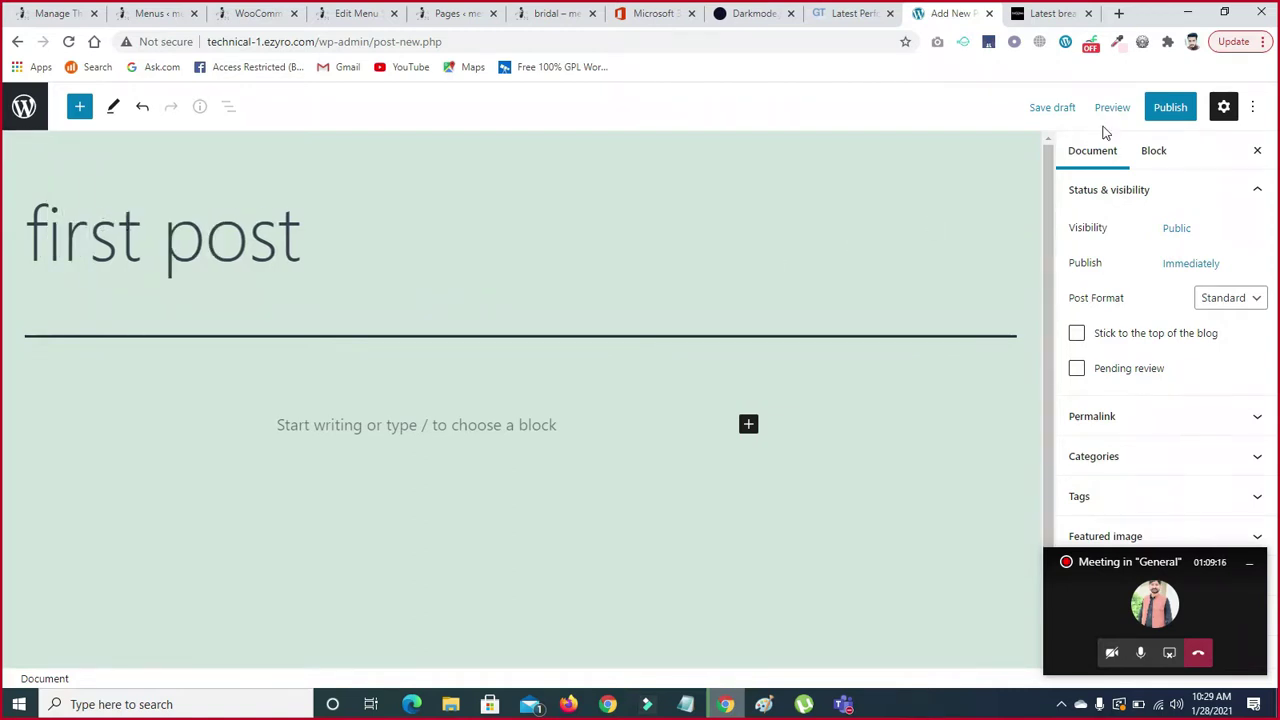
- Publish the post, confirming in the pre-publish panel
{"action": "scroll", "coordinate": [1051, 166], "scroll_direction": "down", "scroll_amount": 1}
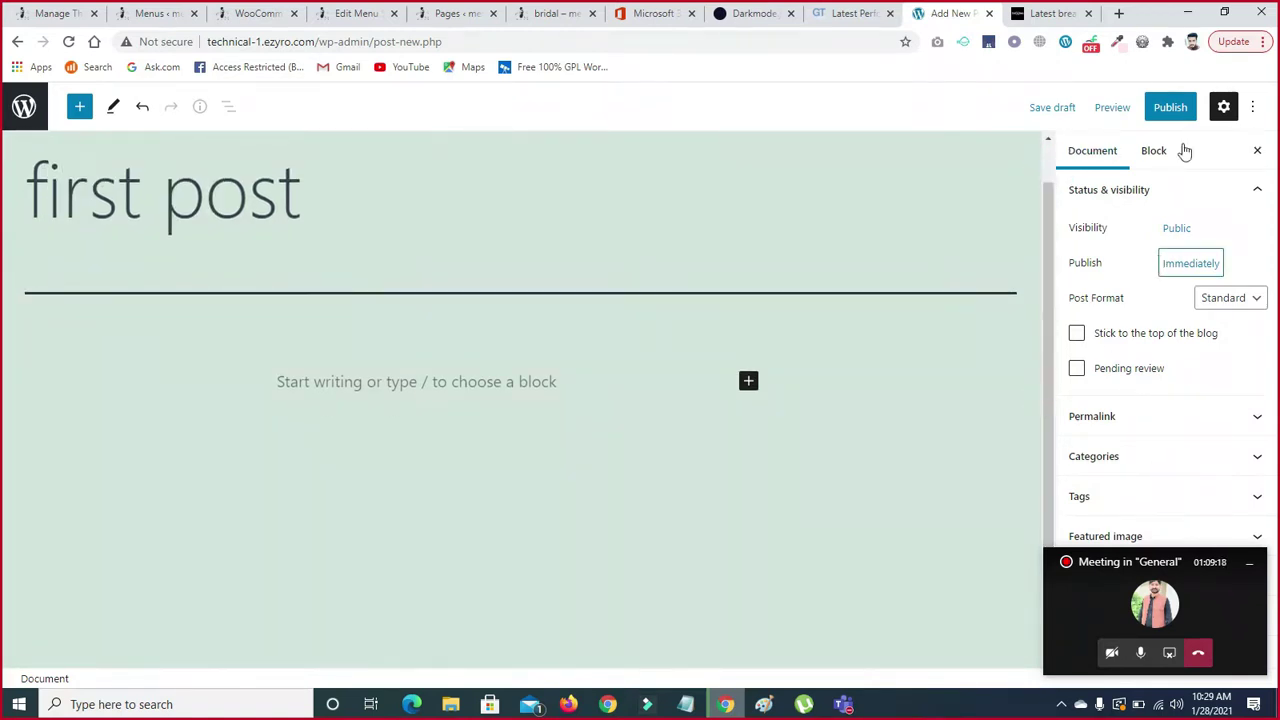
{"action": "left_click", "coordinate": [1172, 107]}
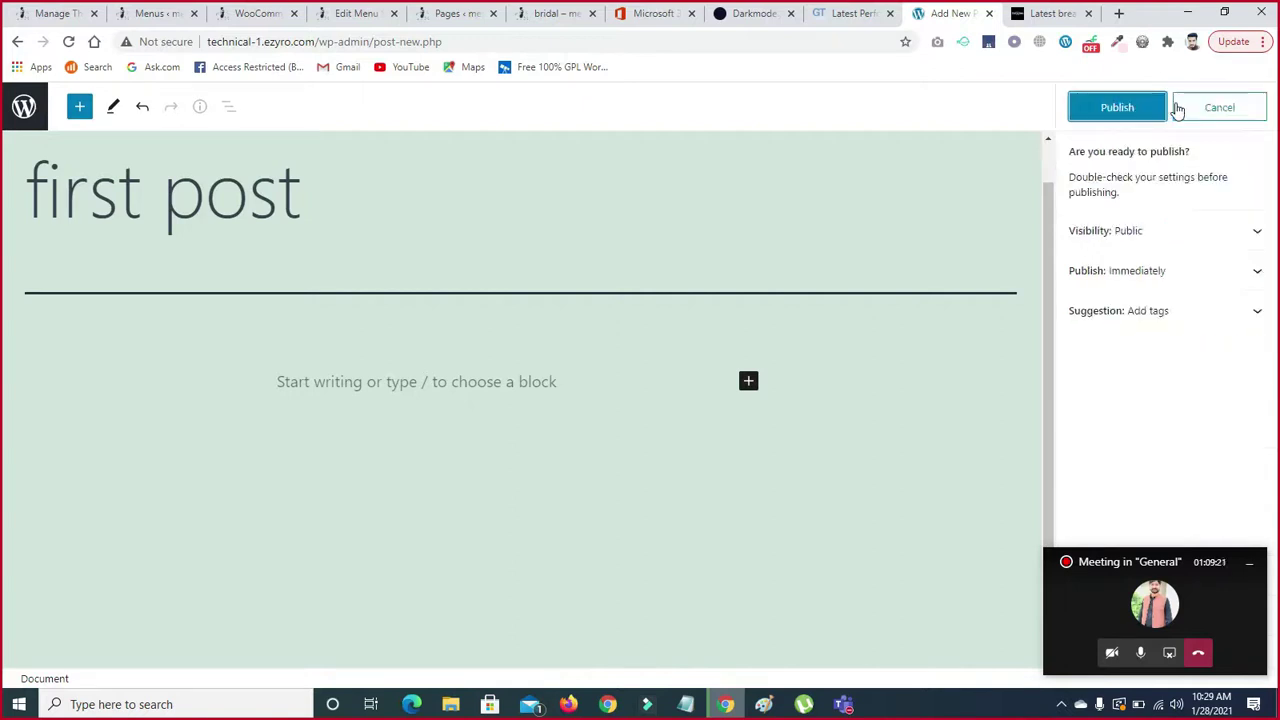
{"action": "left_click", "coordinate": [1117, 108]}
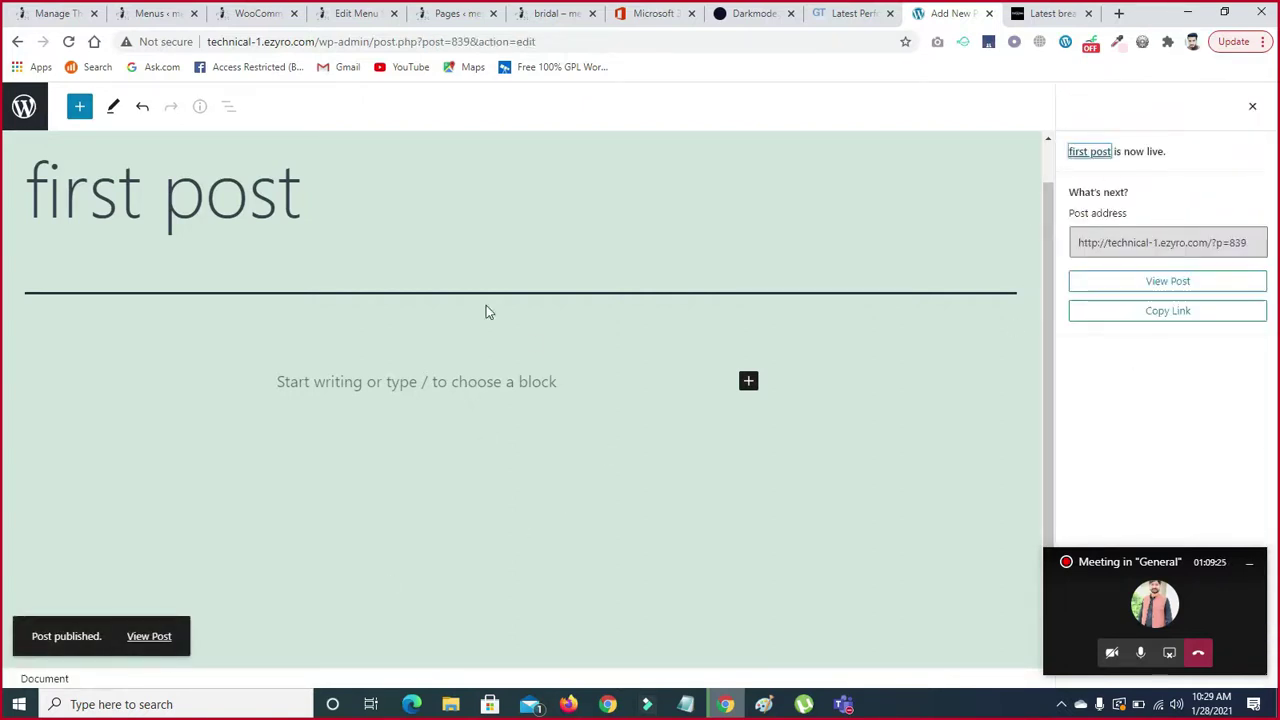
- Return to All Posts, cancel Quick Edit, and open 'first post' in the block editor
{"action": "left_click", "coordinate": [17, 44]}
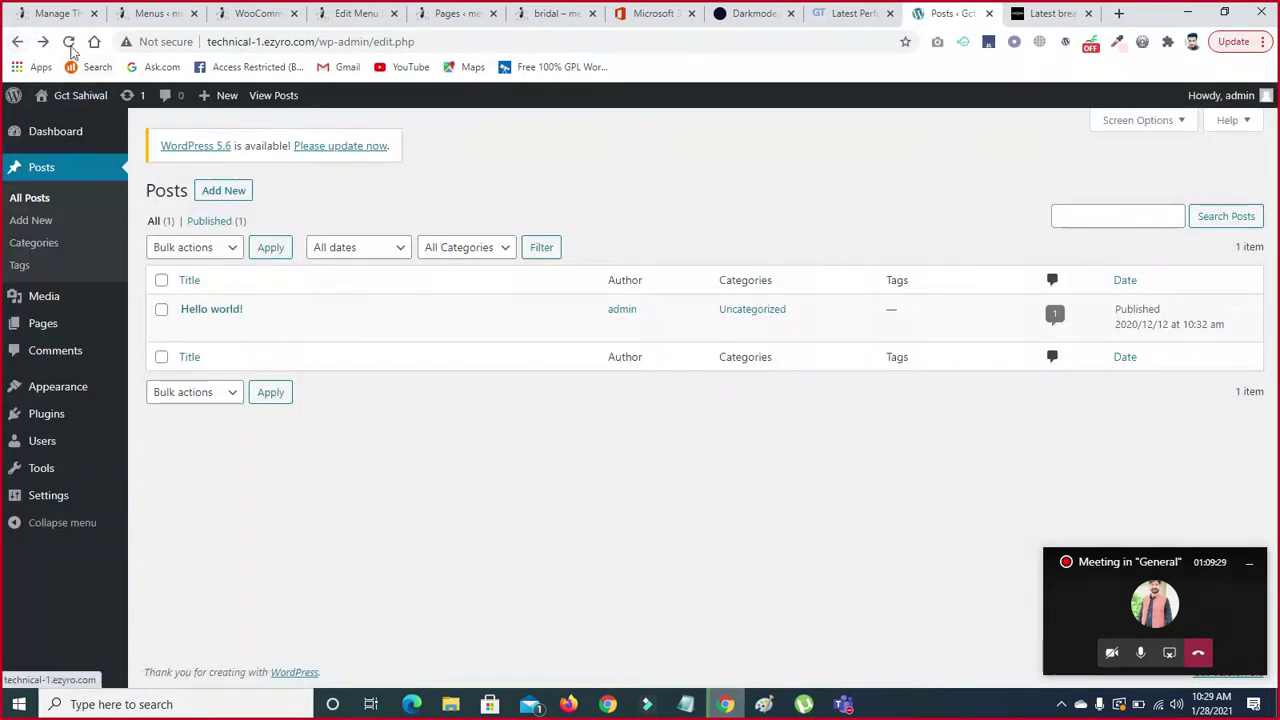
{"action": "left_click", "coordinate": [69, 42]}
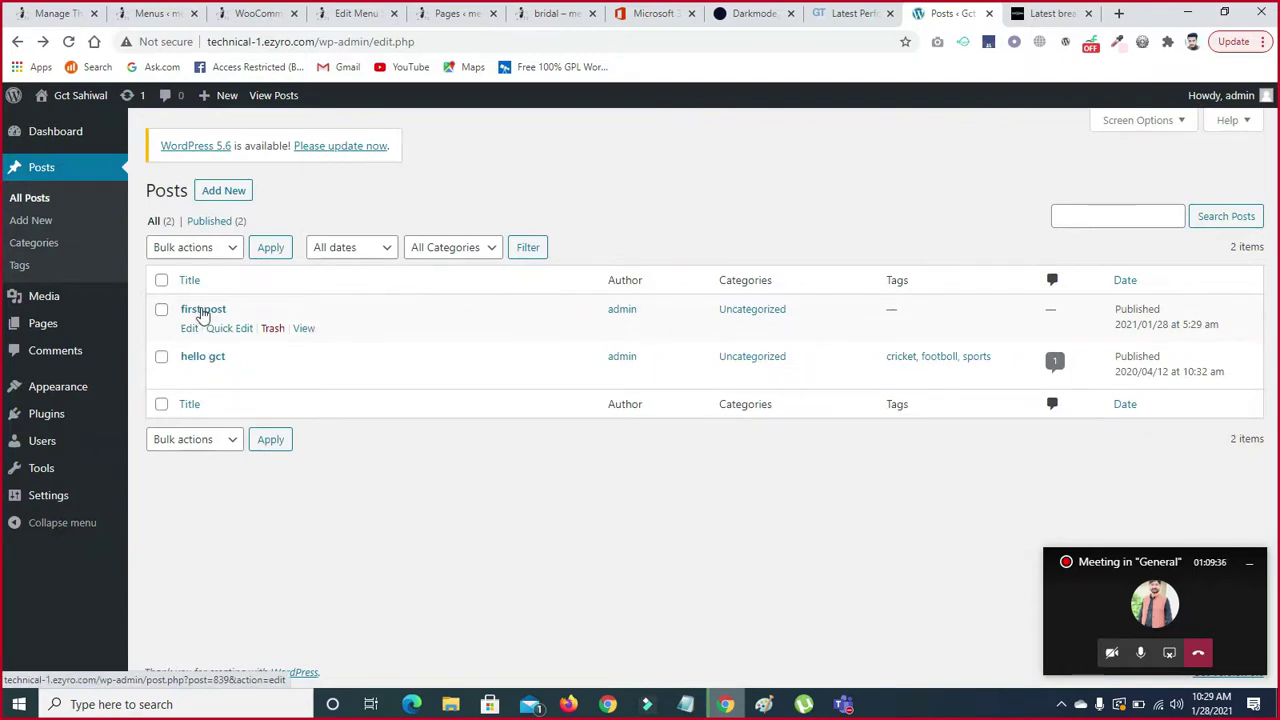
{"action": "left_click", "coordinate": [222, 329]}
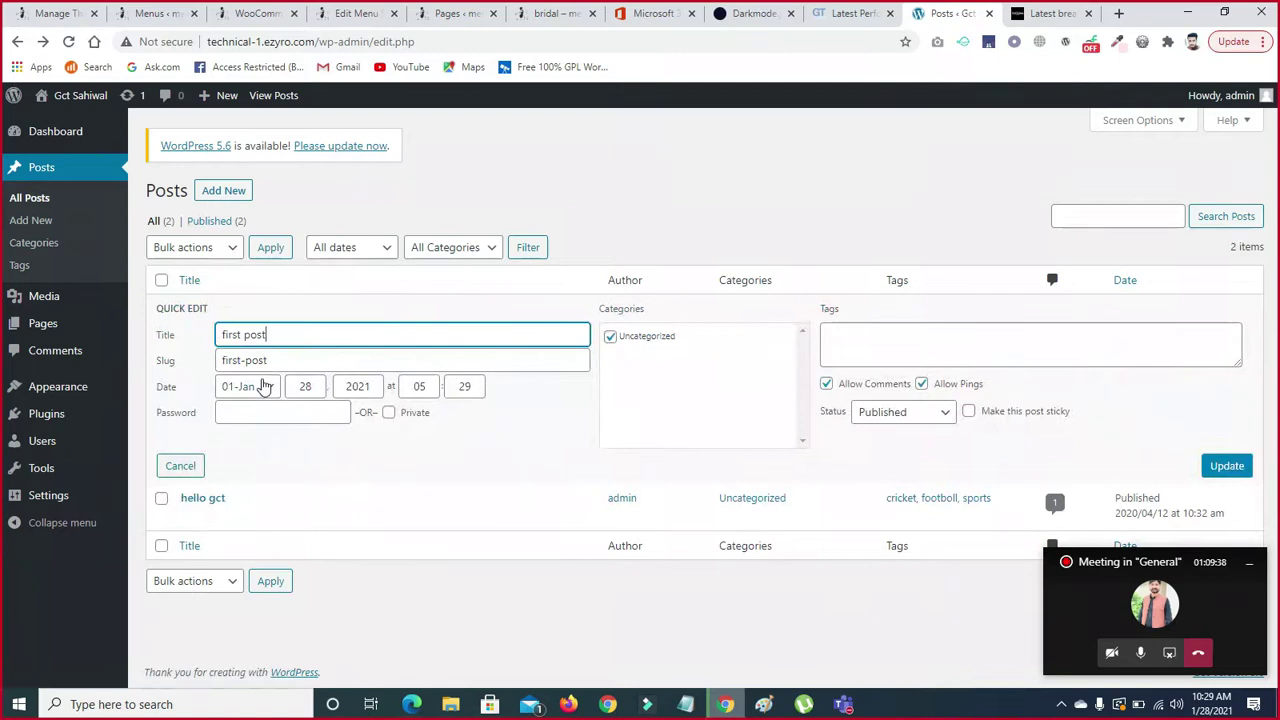
{"action": "left_click", "coordinate": [182, 467]}
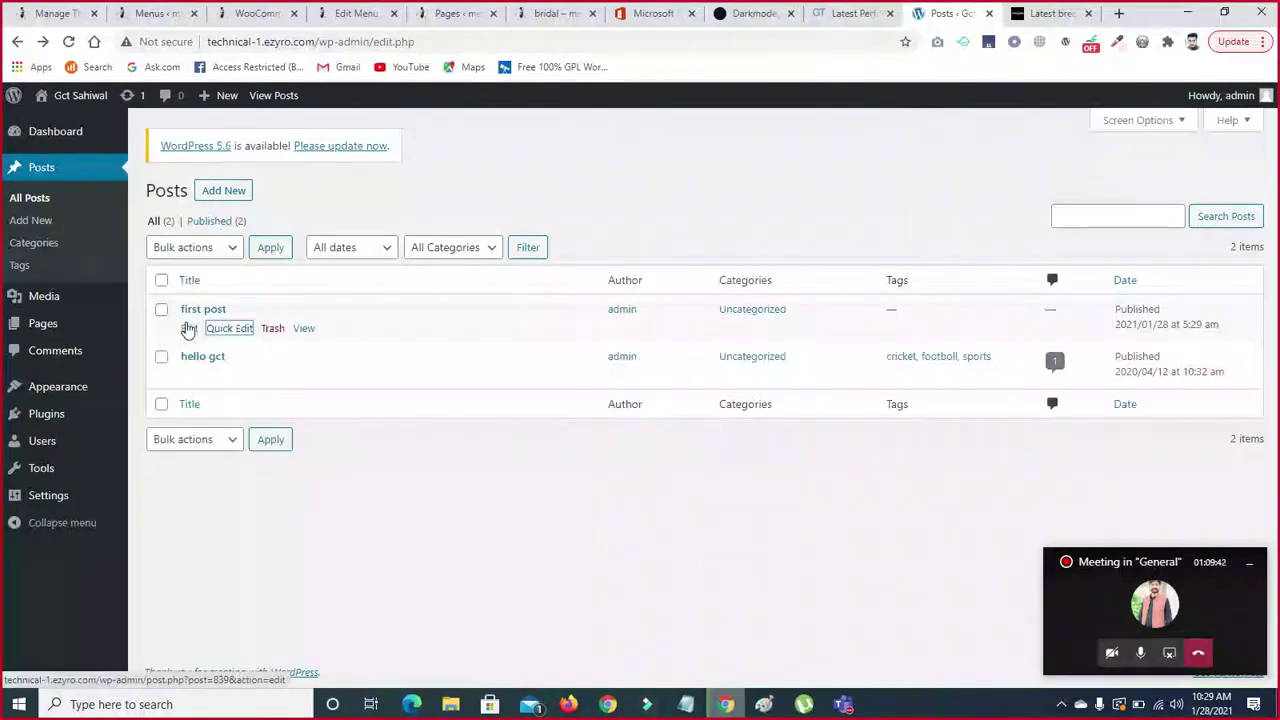
{"action": "left_click", "coordinate": [189, 329]}
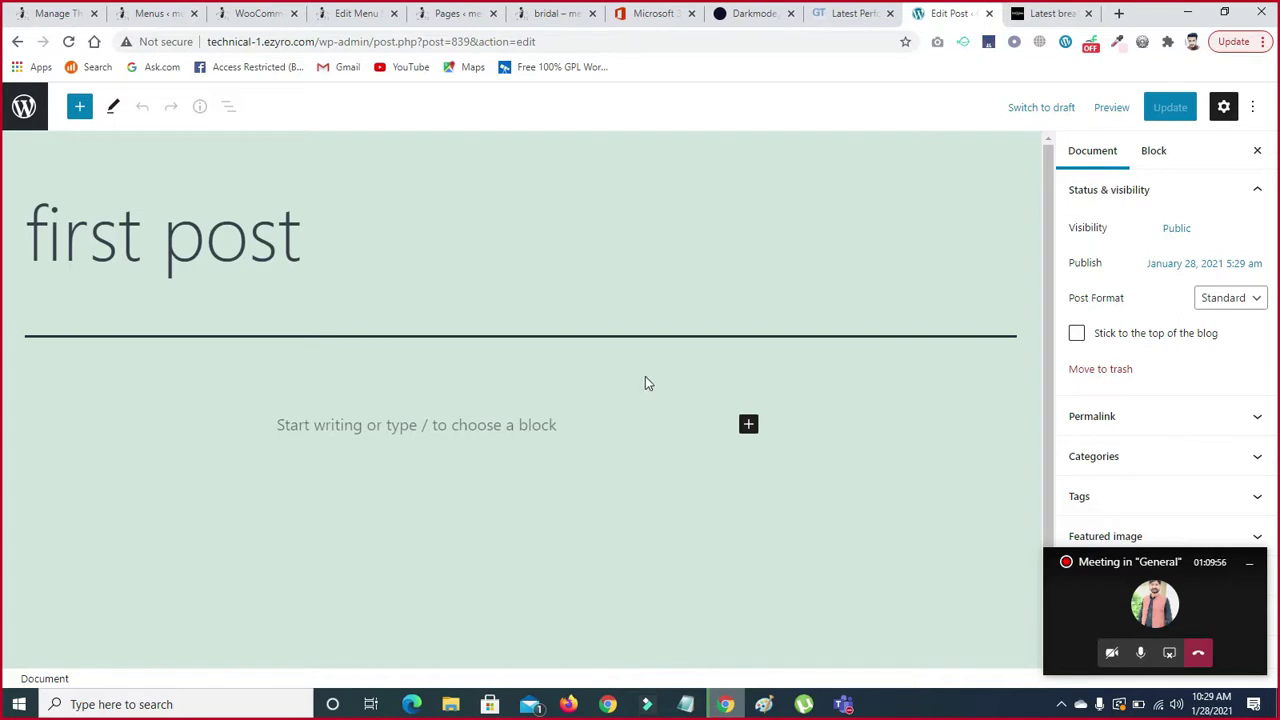
- Open the WhatsApp account hacking article on the news tab and select its headline
{"action": "scroll", "coordinate": [1047, 230], "scroll_direction": "down", "scroll_amount": 1}
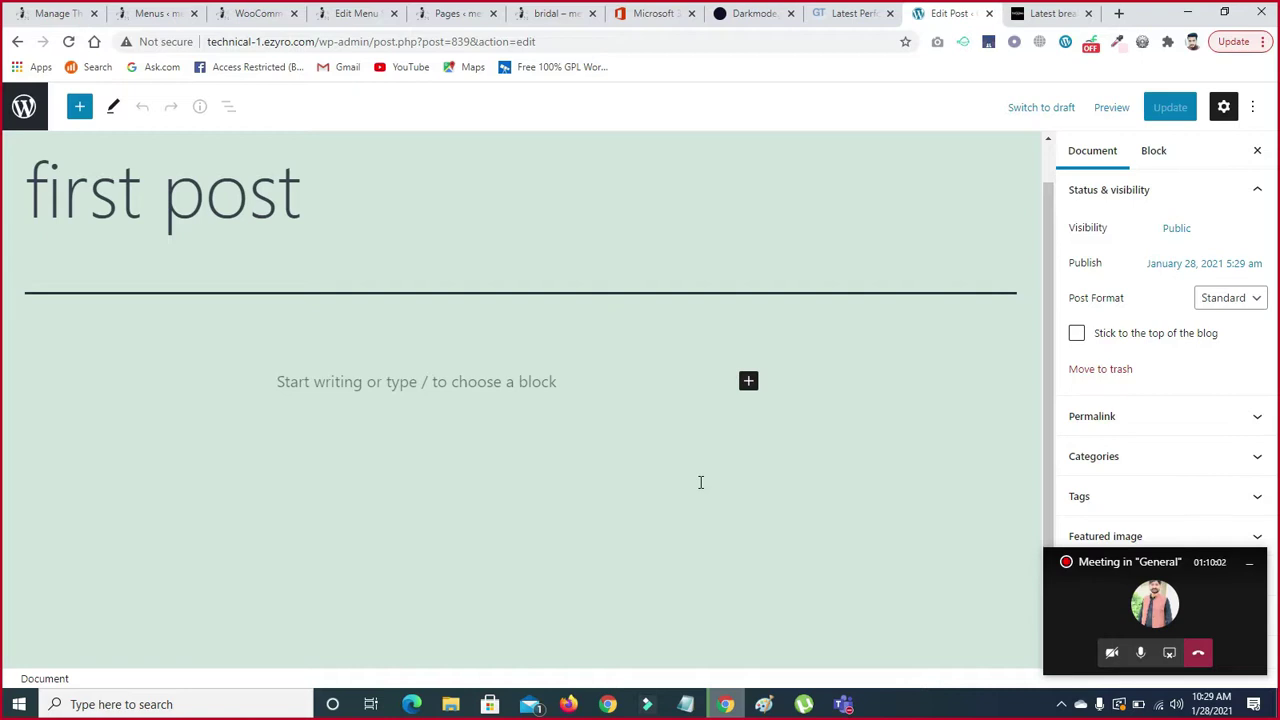
{"action": "left_click", "coordinate": [1035, 13]}
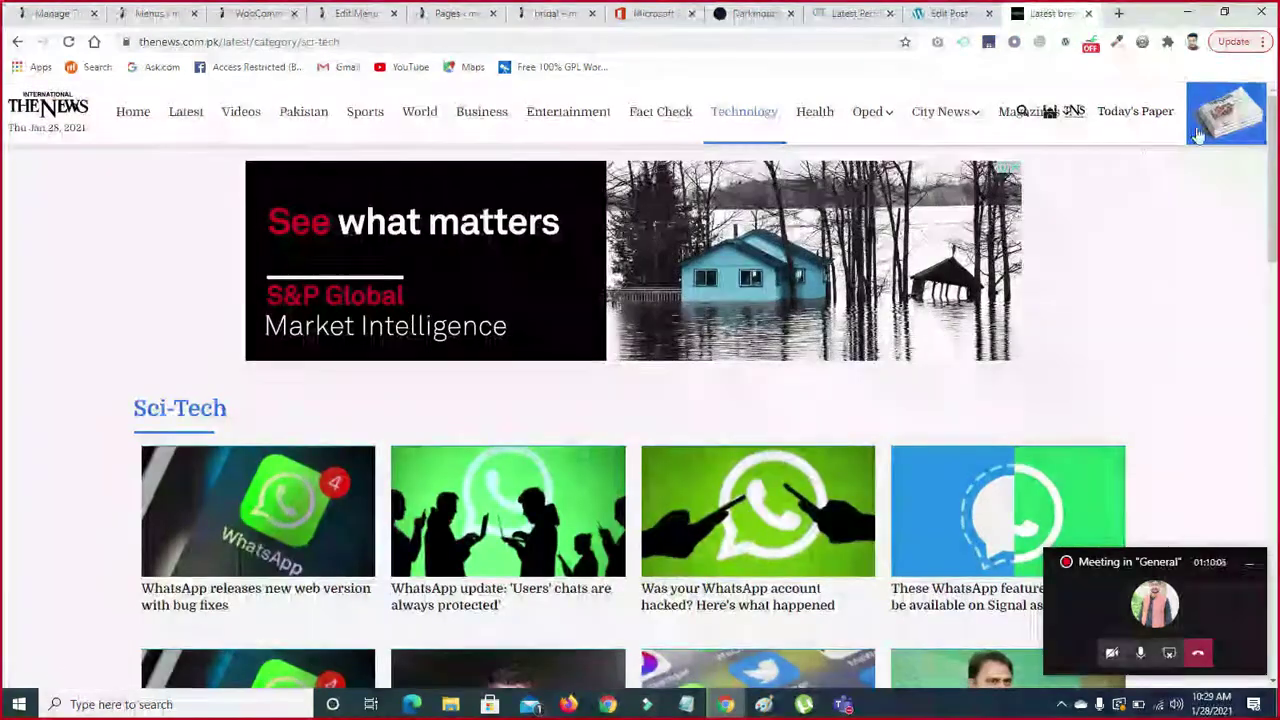
{"action": "scroll", "coordinate": [997, 200], "scroll_direction": "down", "scroll_amount": 2}
{"action": "left_click", "coordinate": [737, 311]}
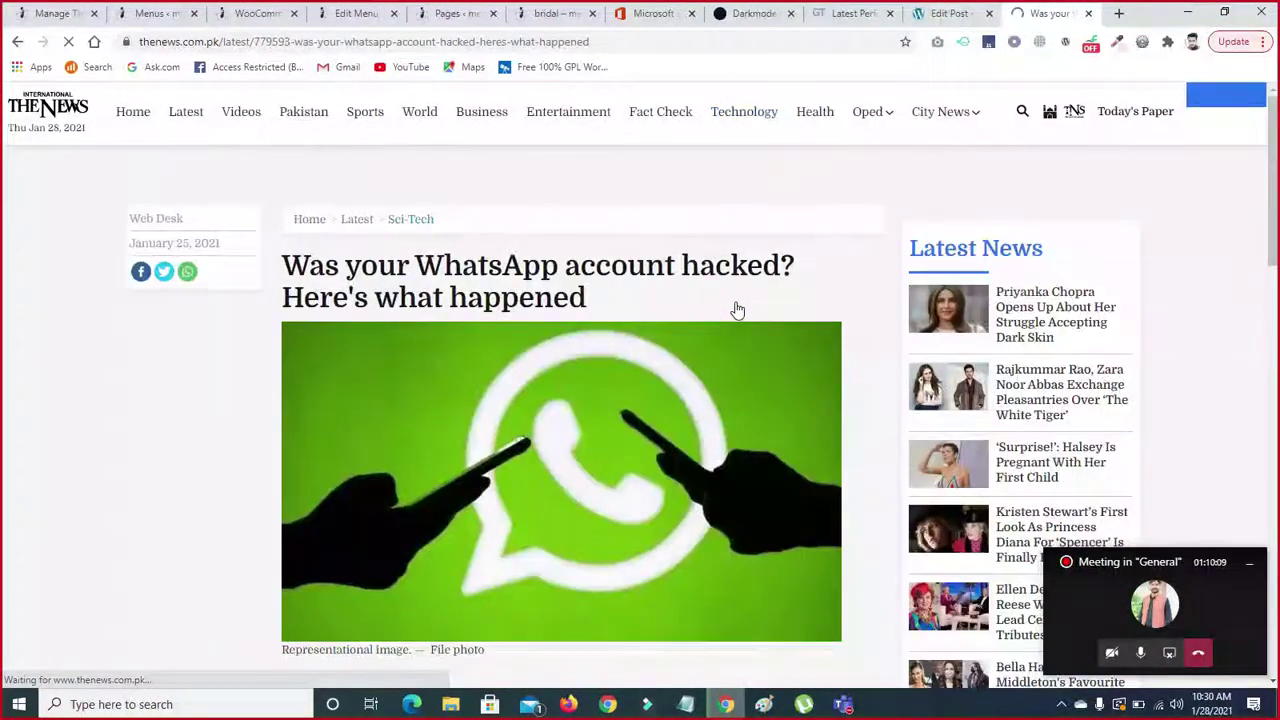
{"action": "scroll", "coordinate": [2, 145], "scroll_direction": "down", "scroll_amount": 3}
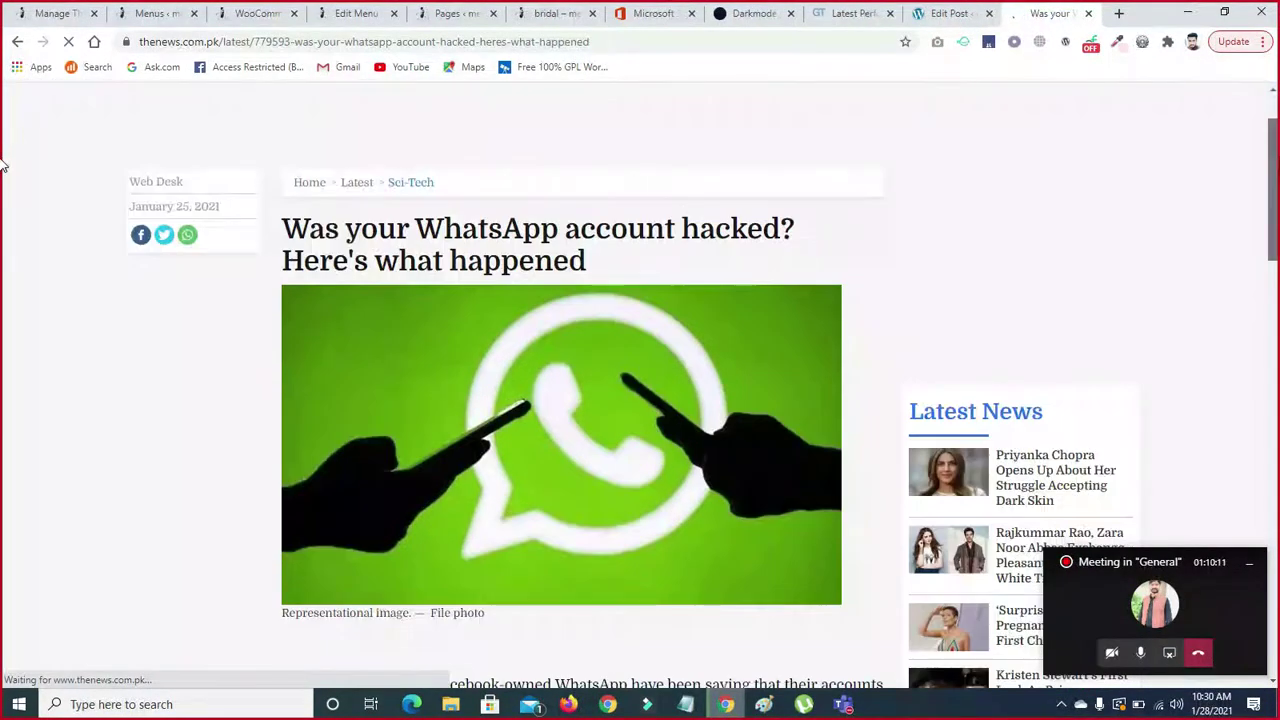
{"action": "scroll", "coordinate": [321, 335], "scroll_direction": "up", "scroll_amount": 3}
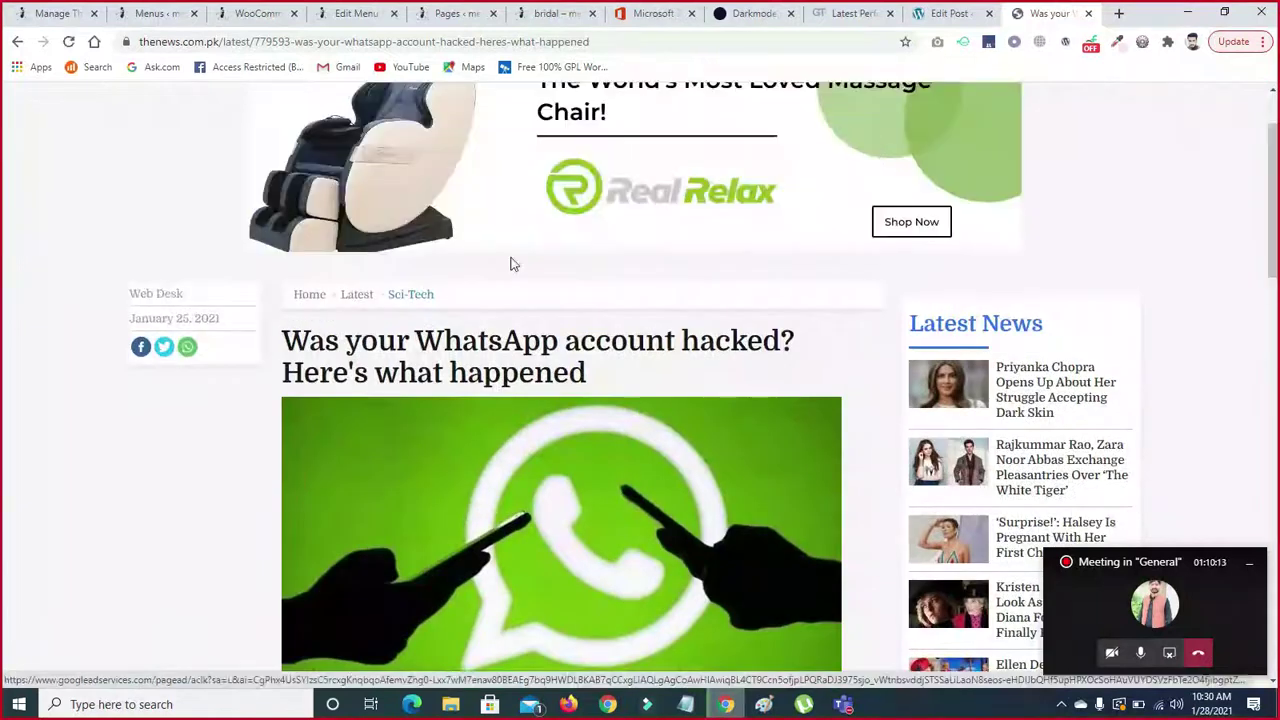
{"action": "left_click_drag", "start_coordinate": [282, 338], "coordinate": [629, 379]}
{"action": "key", "text": "ctrl+c"}
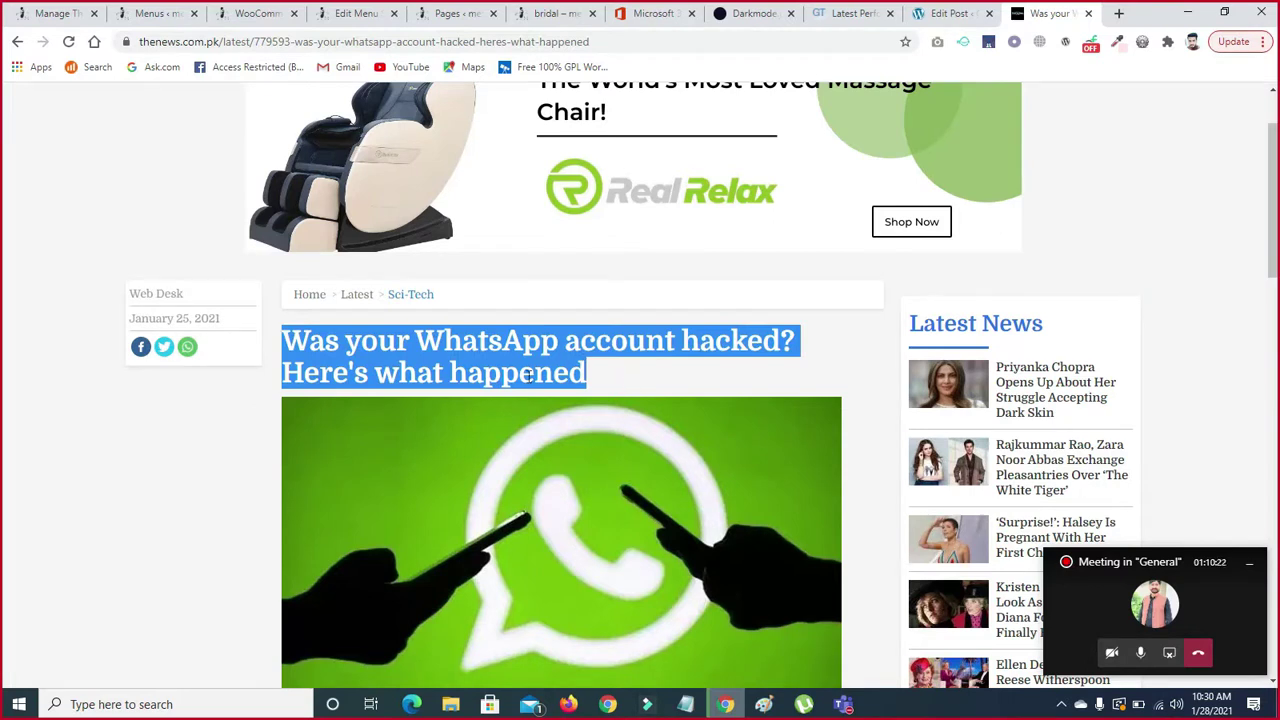
- Paste 'Was your WhatsApp account hacked? Here's what happened' as the post title and update
{"action": "left_click", "coordinate": [944, 13]}
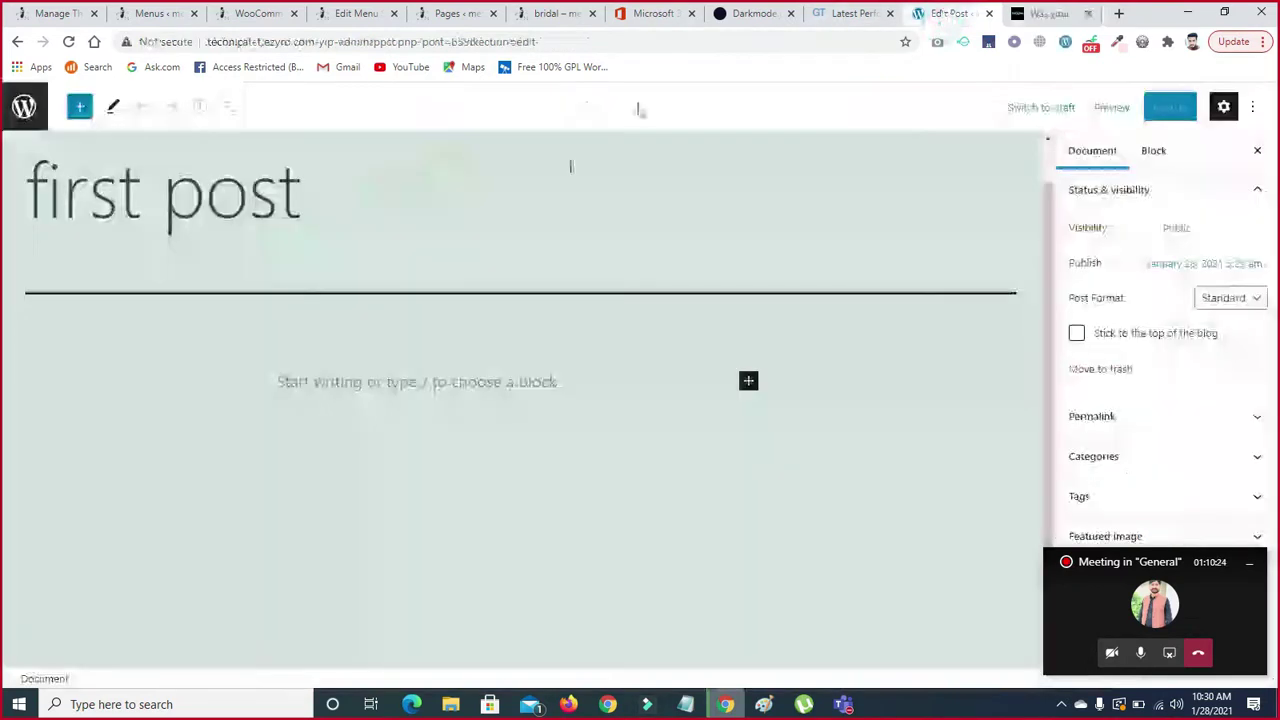
{"action": "mouse_move", "coordinate": [375, 206]}
{"action": "left_mouse_down"}
{"action": "mouse_move", "coordinate": [57, 207]}
{"action": "mouse_move", "coordinate": [369, 204]}
{"action": "left_mouse_up"}
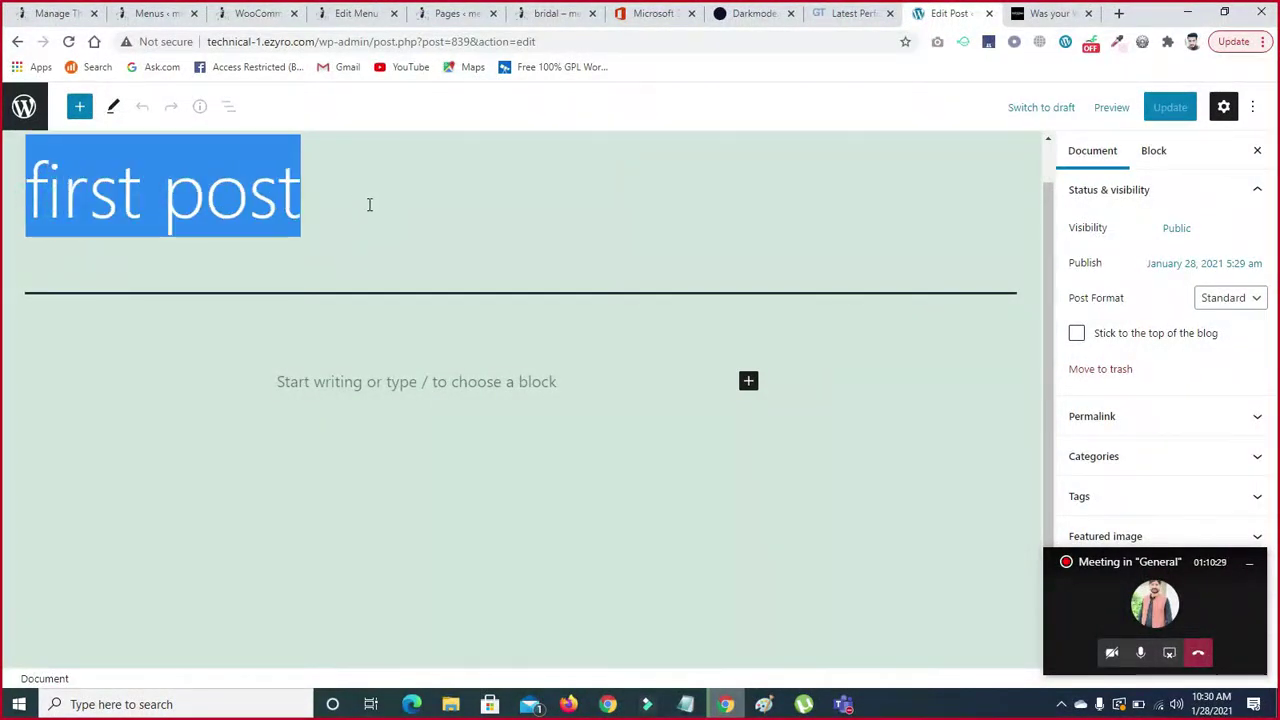
{"action": "key", "text": "ctrl+v"}
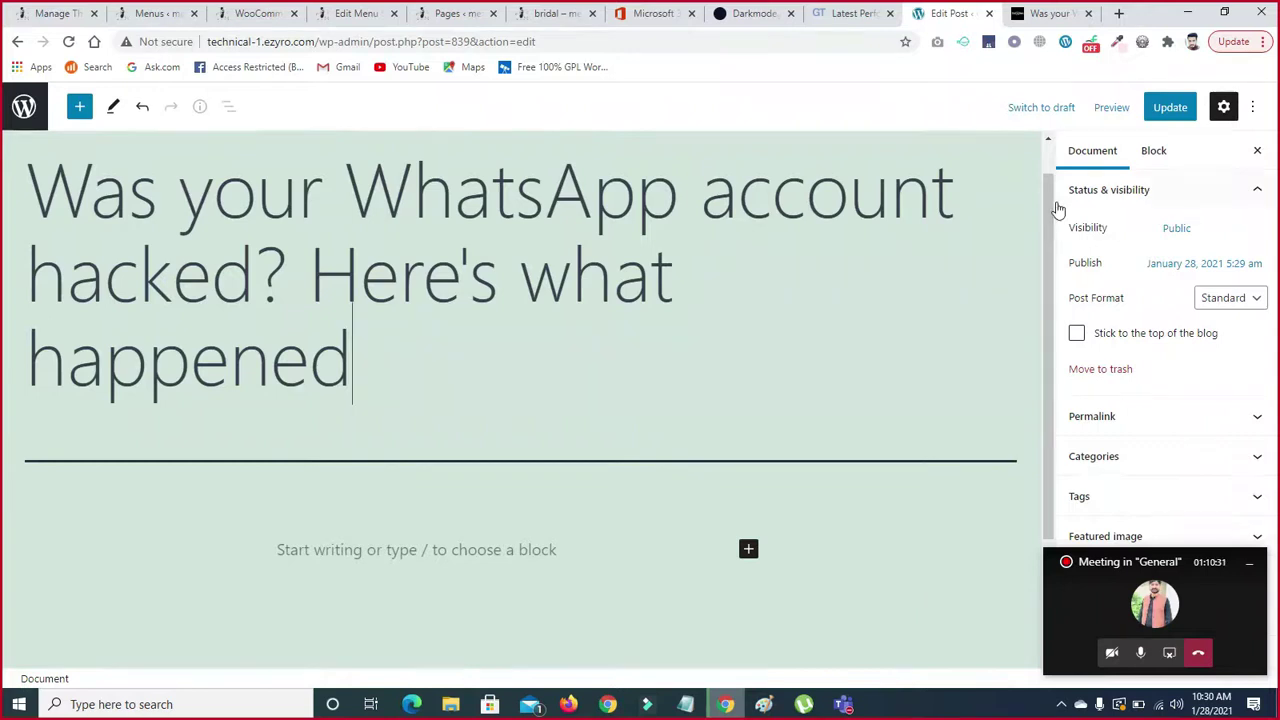
{"action": "left_click_drag", "start_coordinate": [1048, 207], "coordinate": [1048, 269]}
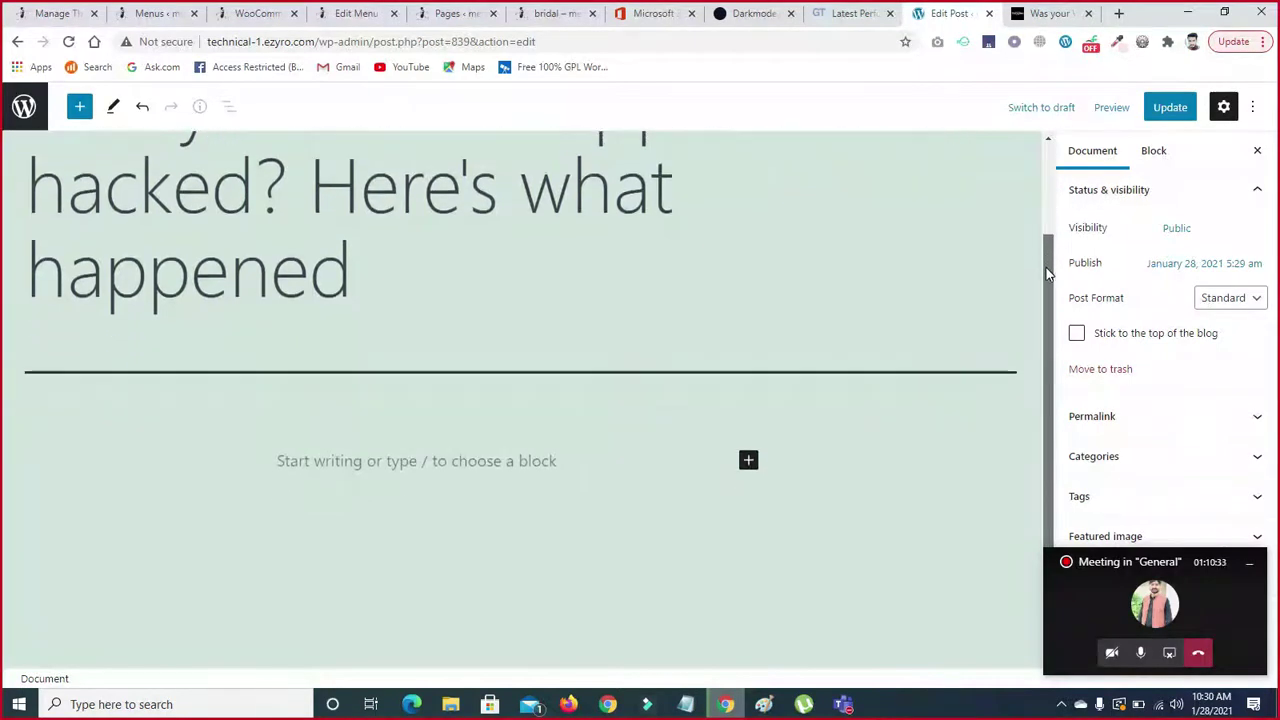
{"action": "left_click", "coordinate": [1176, 112]}
{"action": "left_click_drag", "start_coordinate": [1045, 255], "coordinate": [1062, 409]}
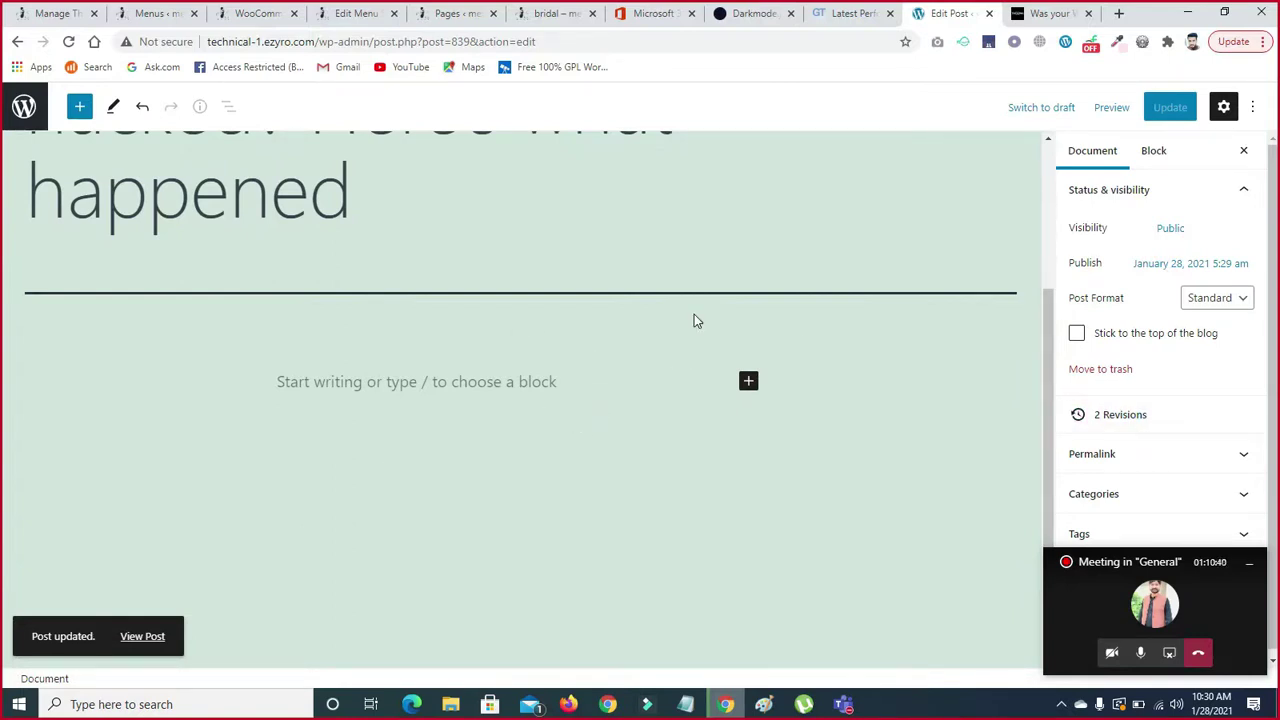
- Select the WhatsApp article's body text on the news tab for copying
{"action": "left_click", "coordinate": [1030, 14]}
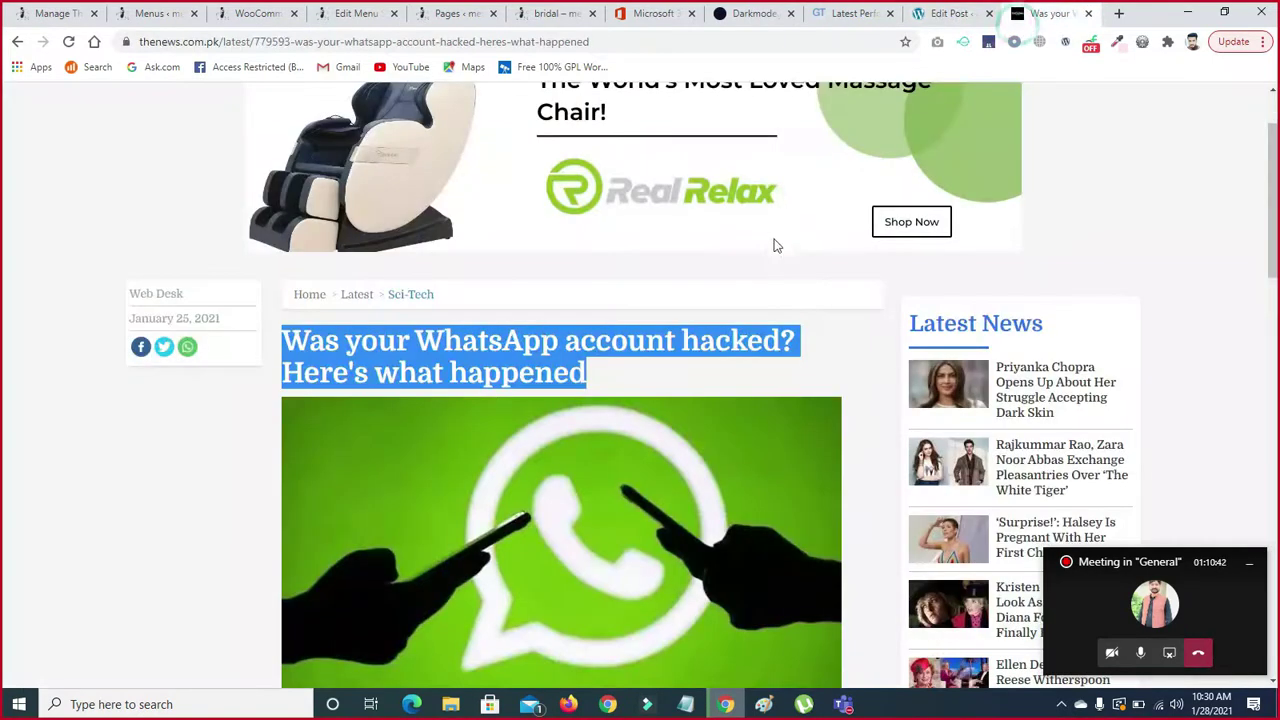
{"action": "scroll", "coordinate": [764, 306], "scroll_direction": "down", "scroll_amount": 5}
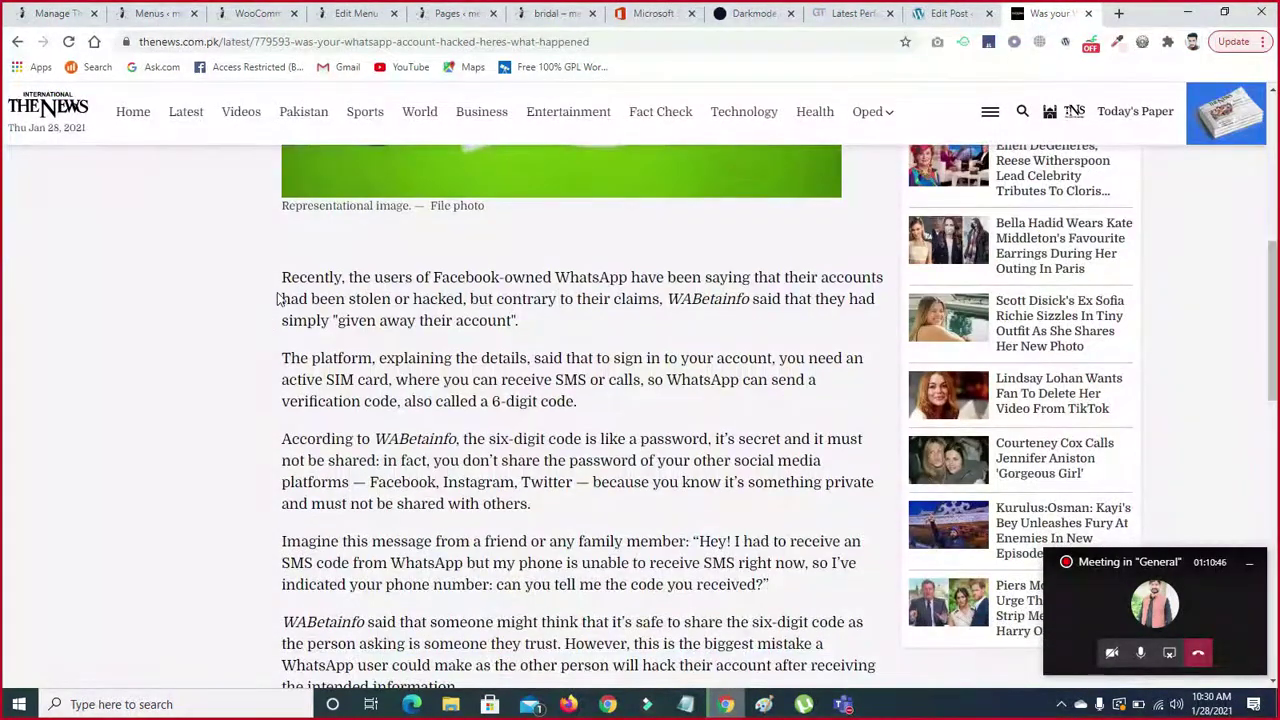
{"action": "left_click_drag", "start_coordinate": [283, 277], "coordinate": [619, 575]}
{"action": "left_click", "coordinate": [645, 150]}
{"action": "scroll", "coordinate": [283, 571], "scroll_direction": "up", "scroll_amount": 5}
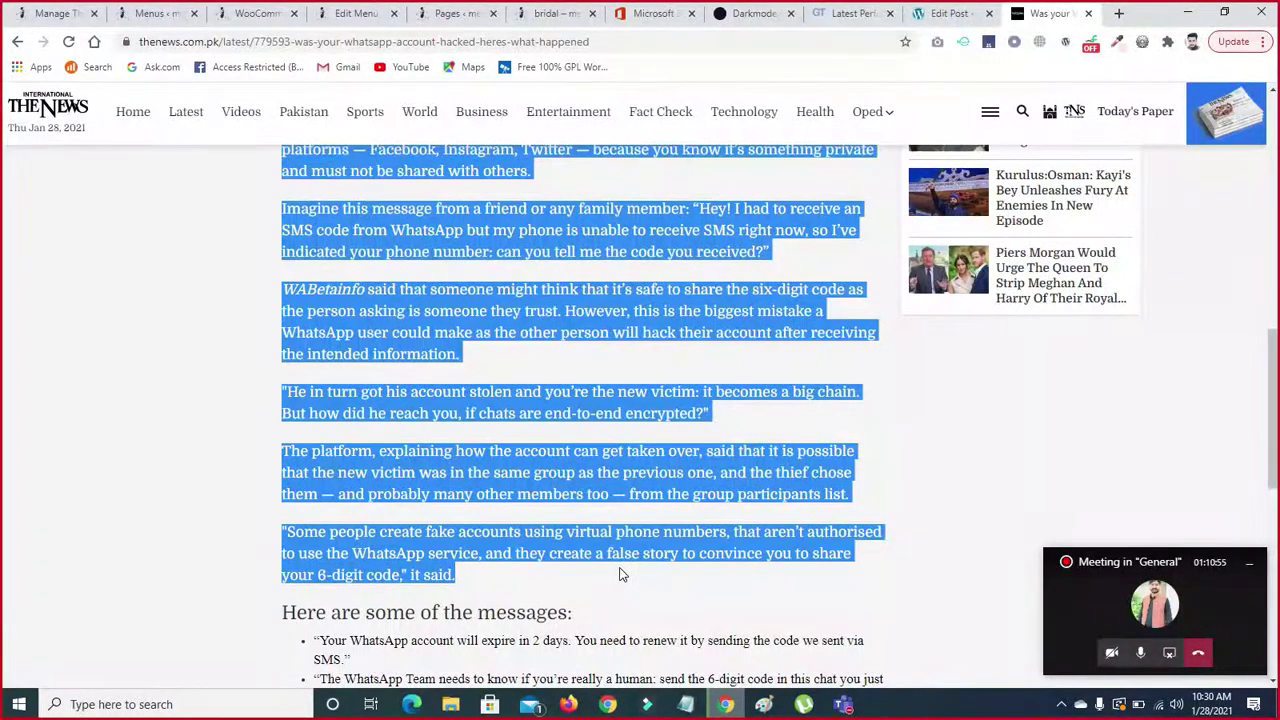
- Insert an empty Paragraph block from the full block library in the post editor
{"action": "left_click", "coordinate": [941, 14]}
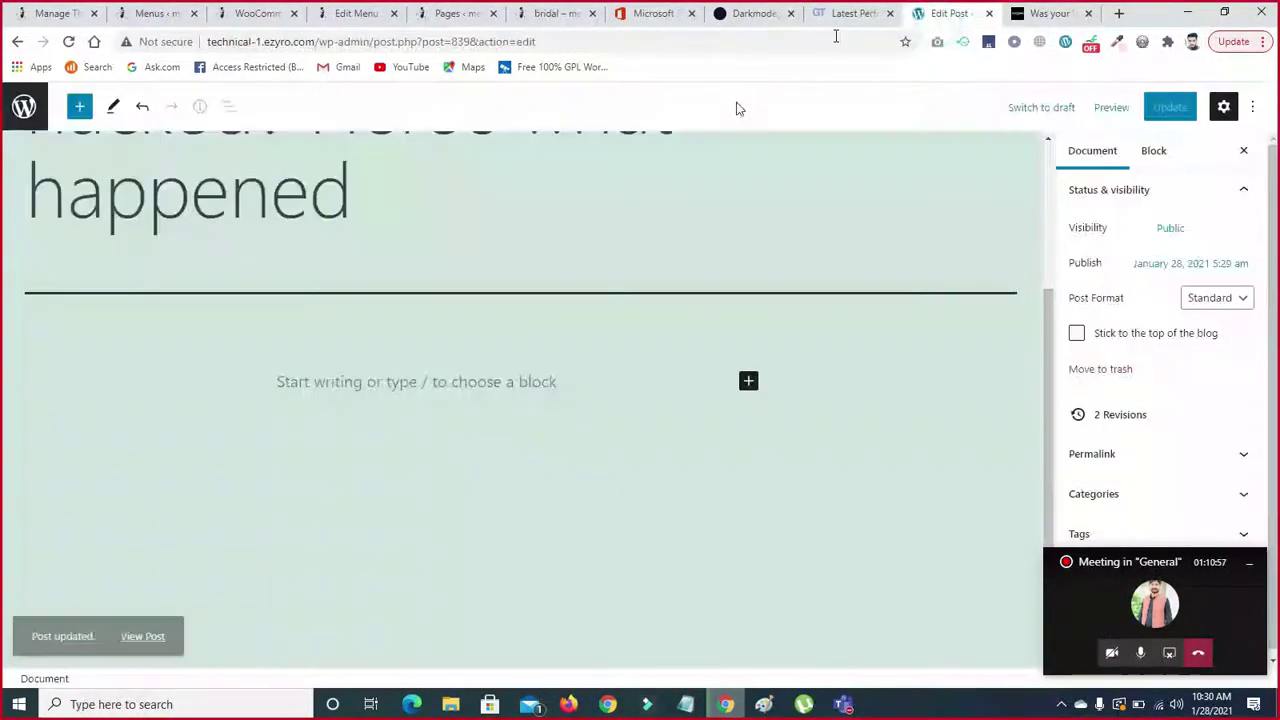
{"action": "left_click", "coordinate": [749, 383]}
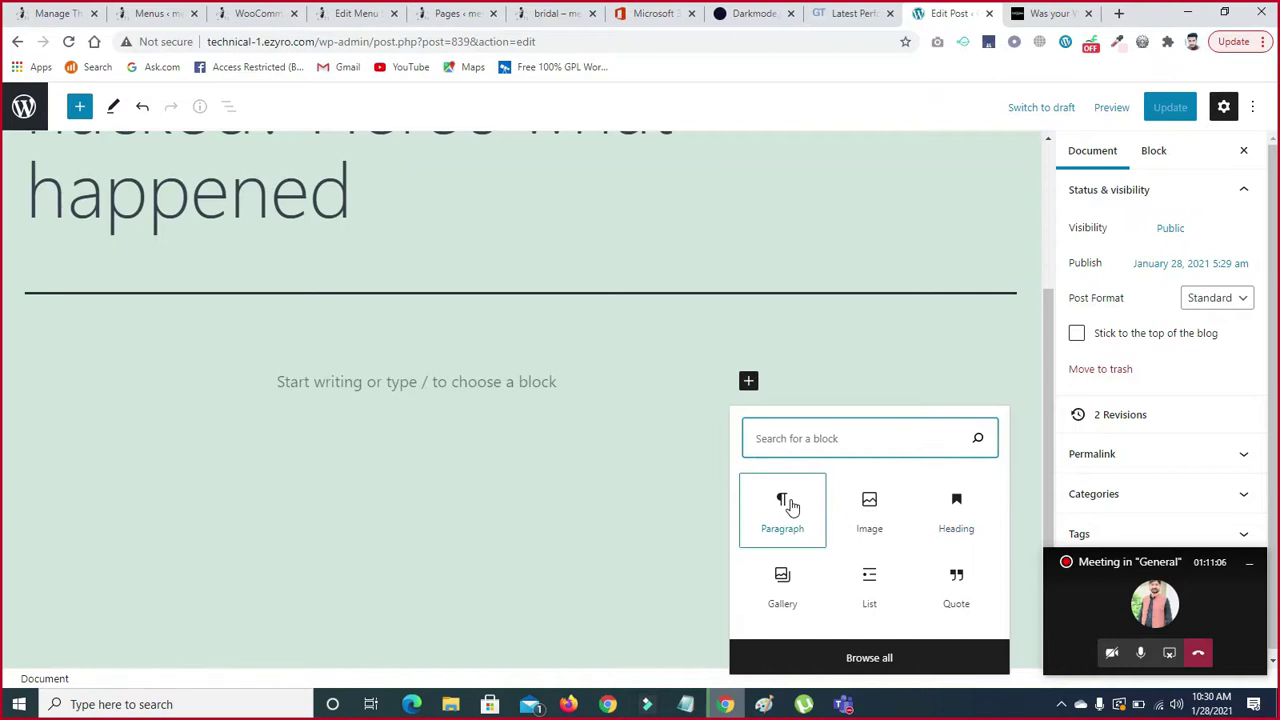
{"action": "left_click", "coordinate": [1042, 435]}
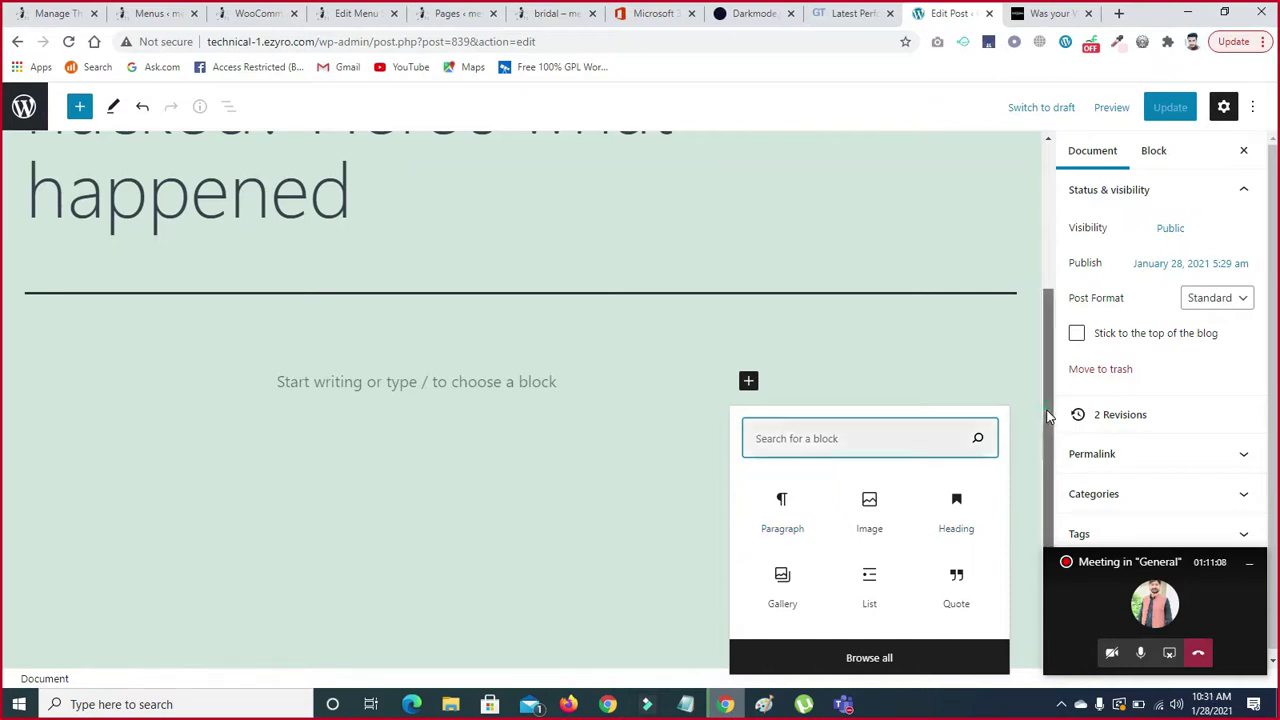
{"action": "left_click", "coordinate": [1249, 562]}
{"action": "left_click", "coordinate": [748, 381]}
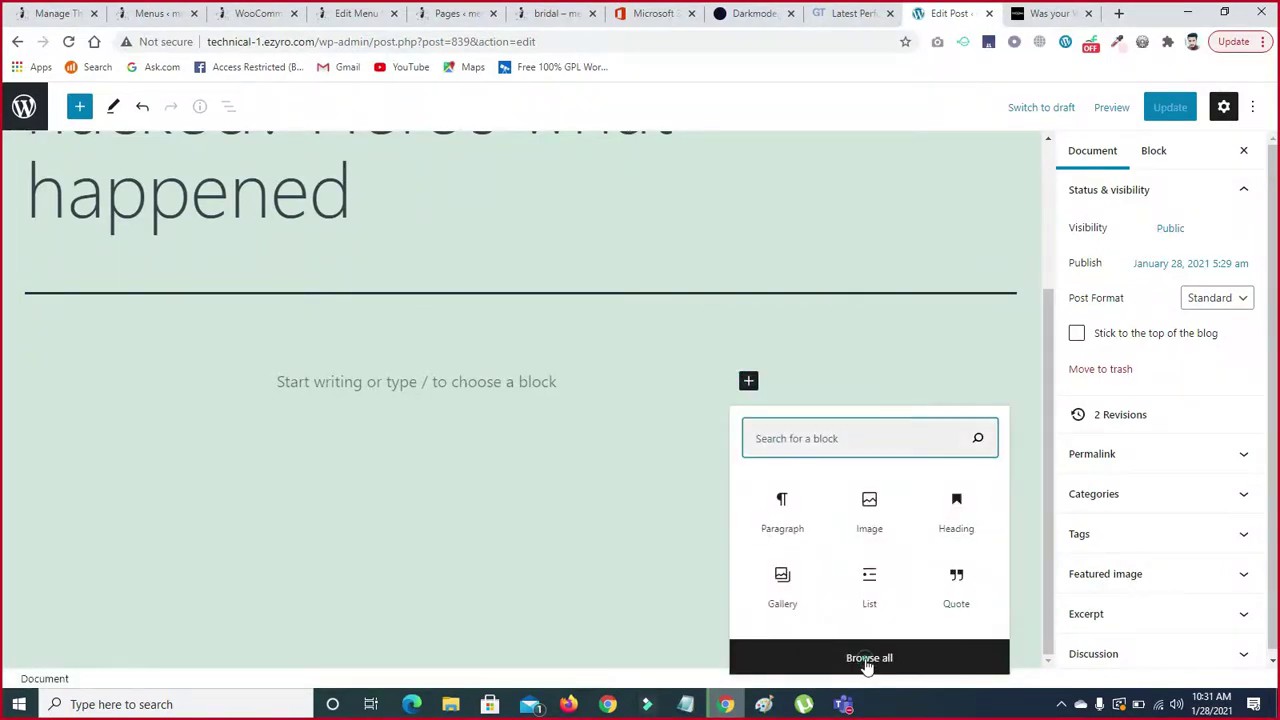
{"action": "left_click", "coordinate": [840, 648]}
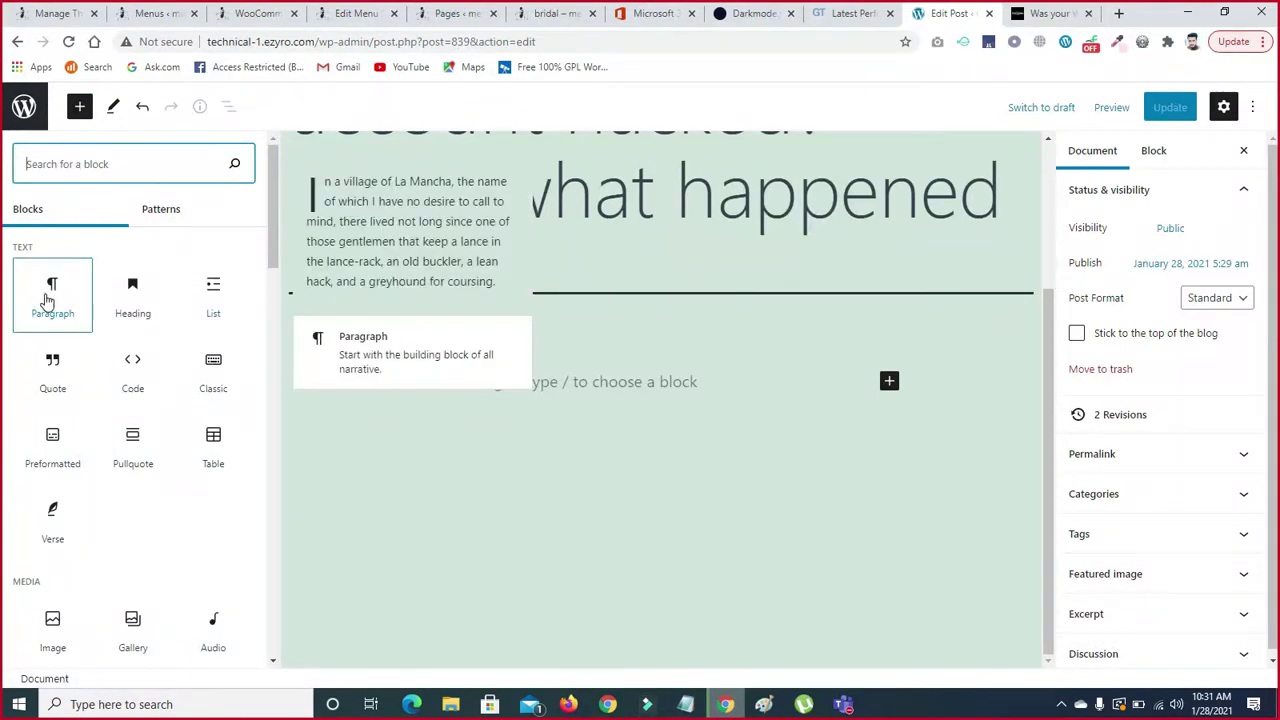
{"action": "left_click", "coordinate": [47, 300]}
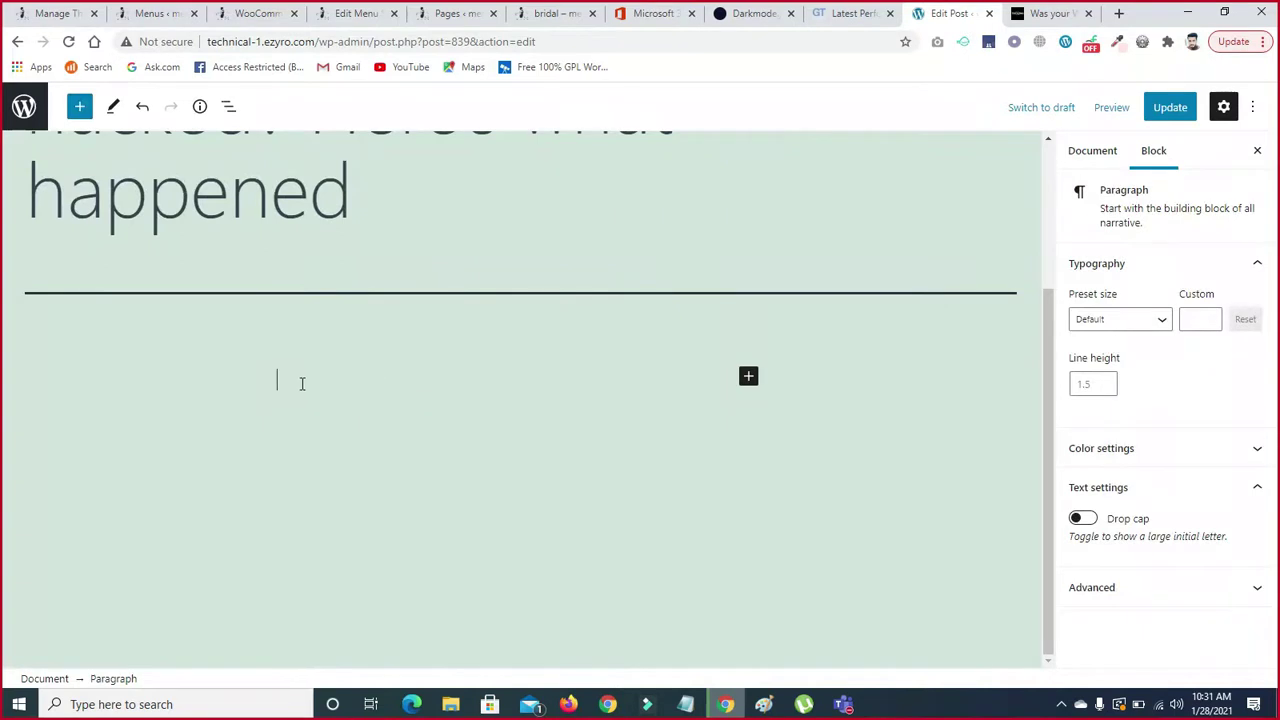
- Paste the WhatsApp article's body text into the empty paragraph
{"action": "left_click", "coordinate": [287, 382]}
{"action": "key", "text": "ctrl+v"}
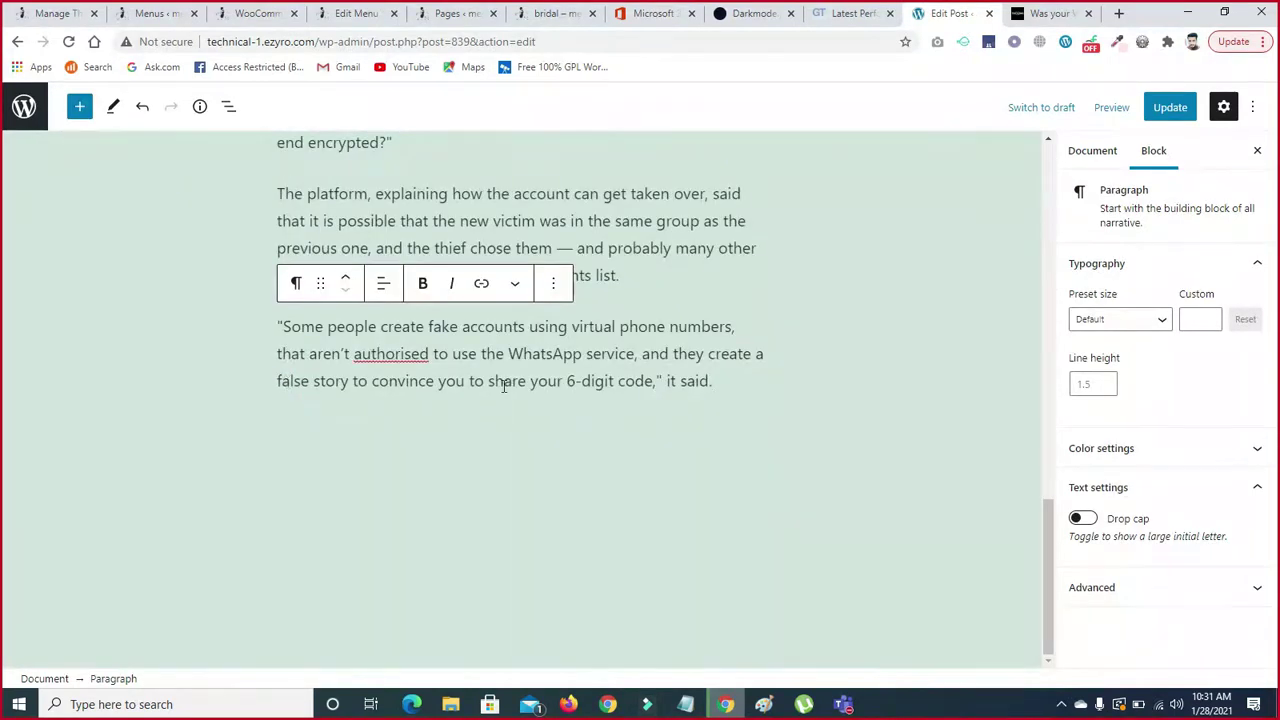
{"action": "left_click", "coordinate": [568, 429]}
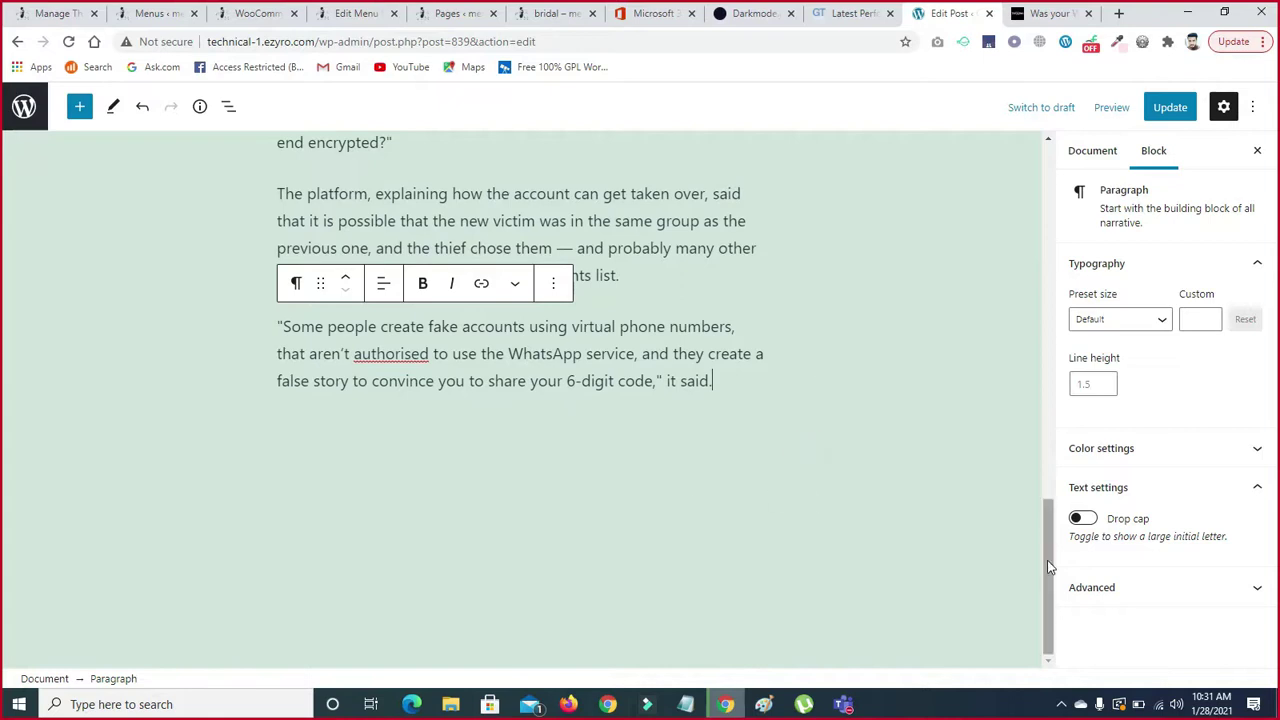
{"action": "left_click_drag", "start_coordinate": [1044, 515], "coordinate": [1021, 364]}
{"action": "scroll", "coordinate": [1020, 300], "scroll_direction": "up", "scroll_amount": 1}
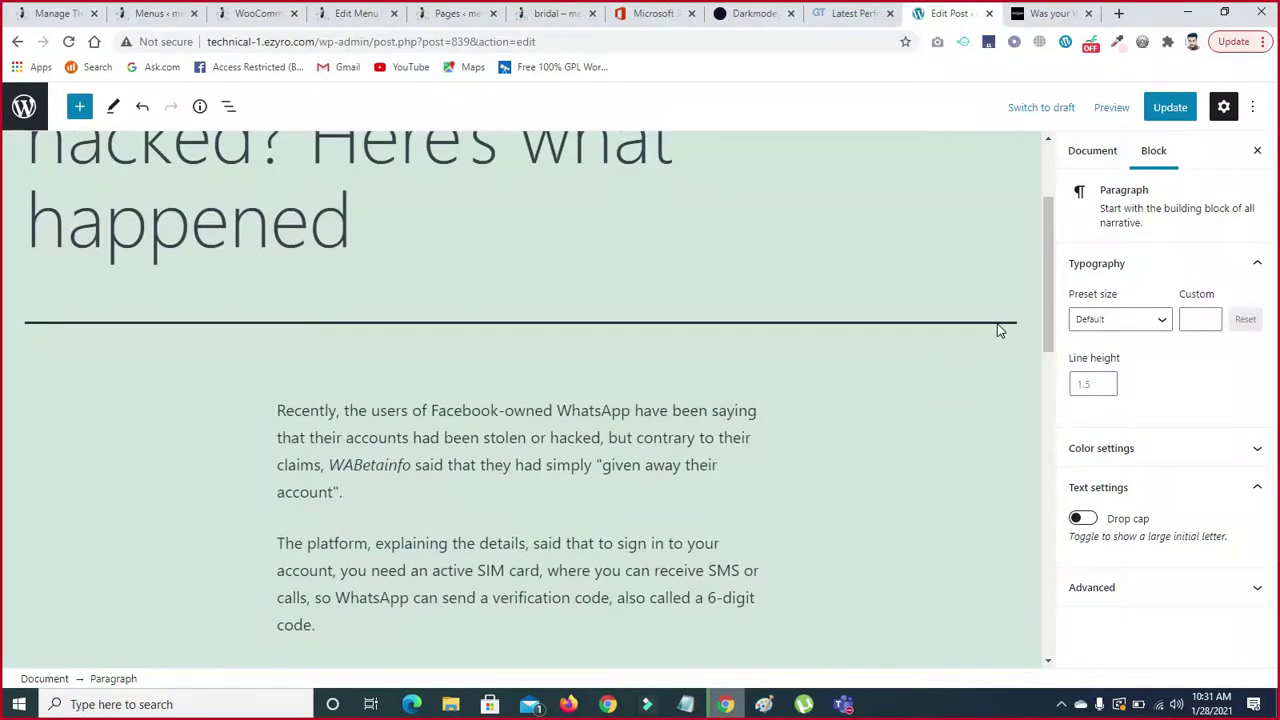
{"action": "left_click_drag", "start_coordinate": [1046, 304], "coordinate": [1053, 459]}
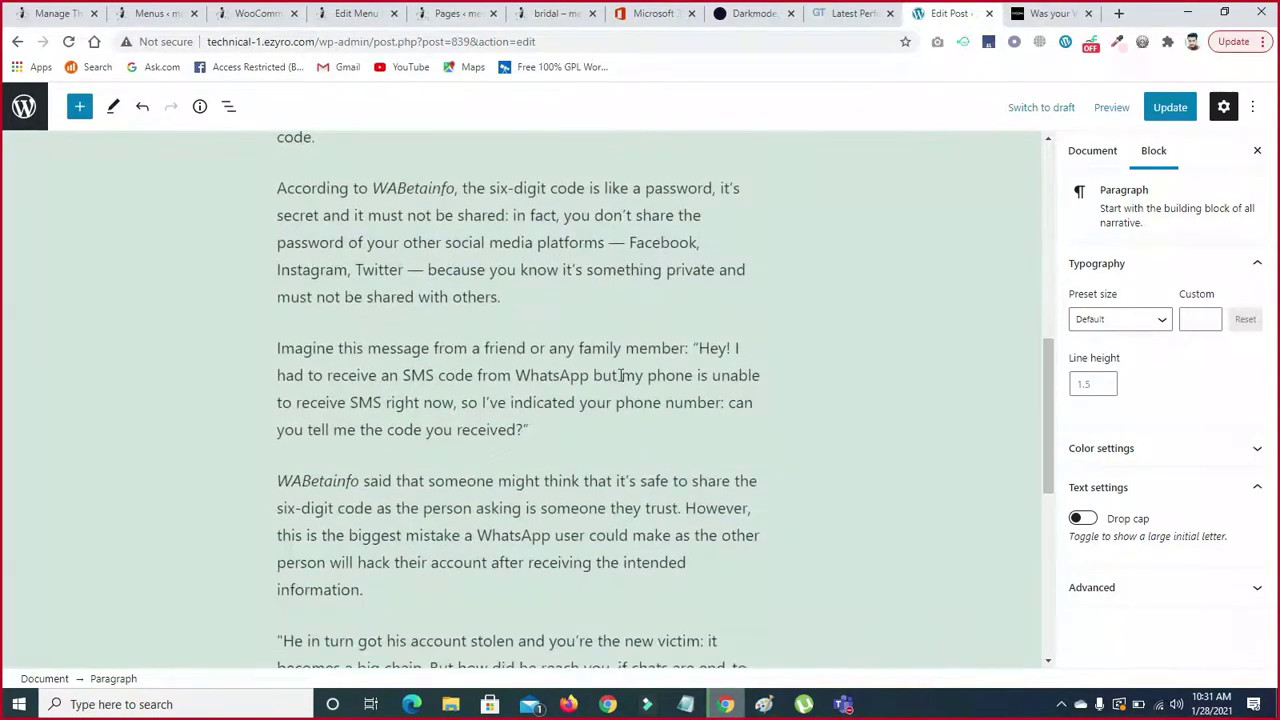
- Bold 'other social media' in the 'According to WABetainfo' paragraph
{"action": "left_click", "coordinate": [477, 375]}
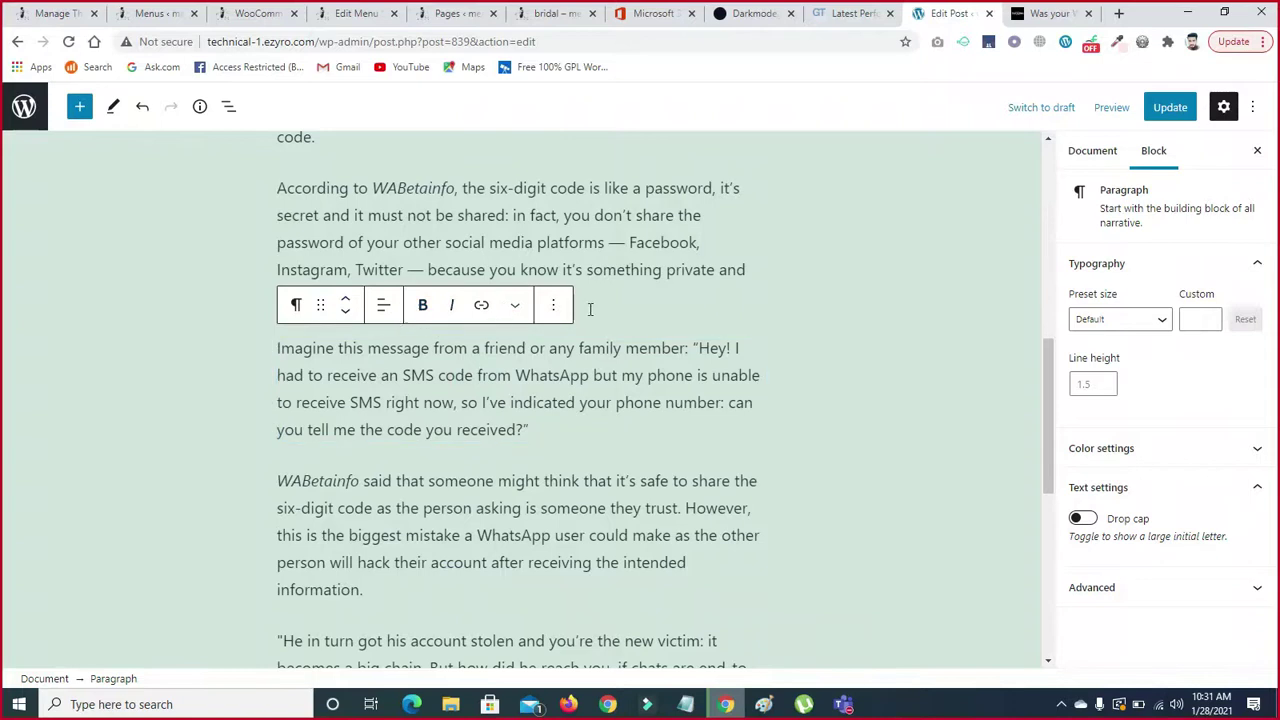
{"action": "left_click", "coordinate": [425, 215]}
{"action": "left_click", "coordinate": [285, 190]}
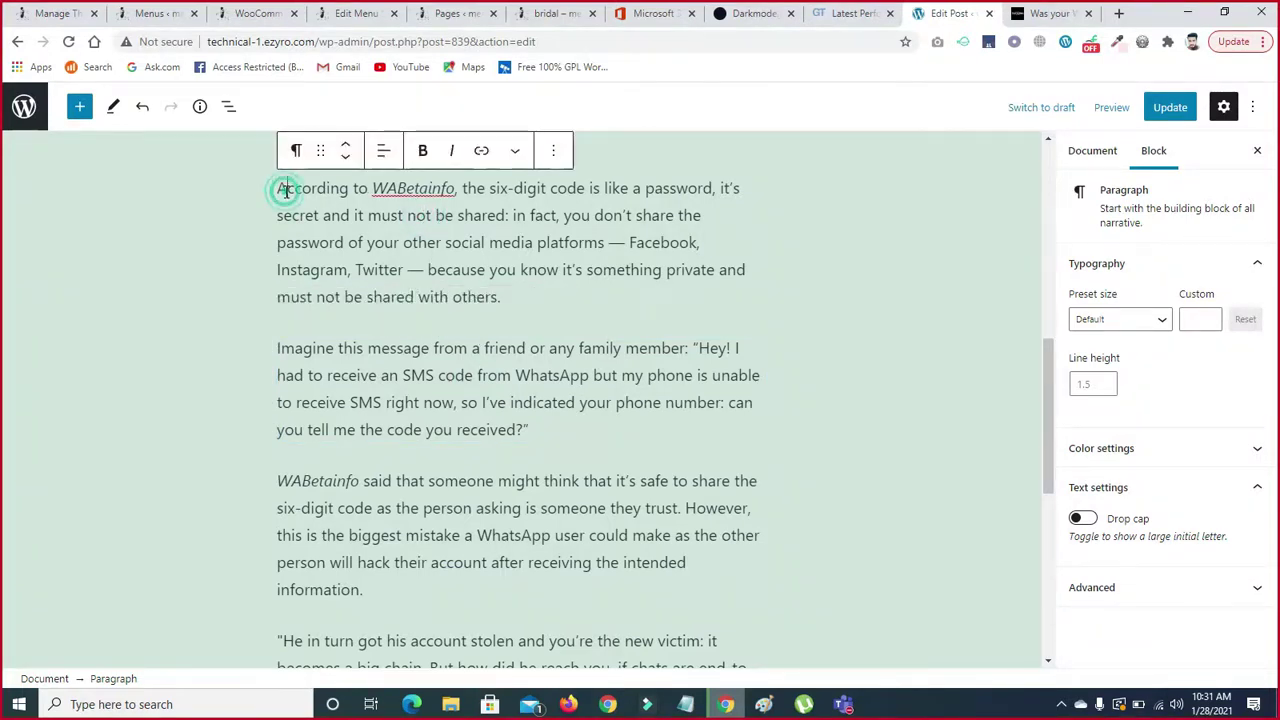
{"action": "left_click", "coordinate": [360, 264]}
{"action": "left_click_drag", "start_coordinate": [506, 296], "coordinate": [276, 188]}
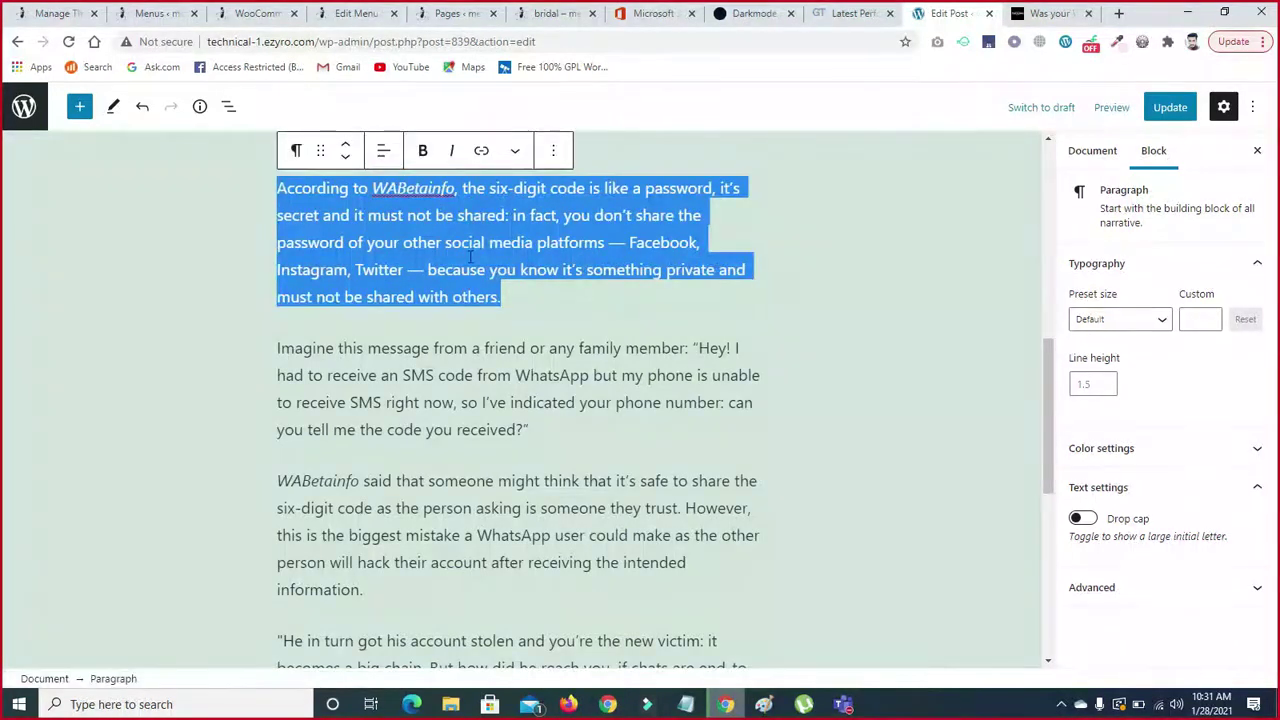
{"action": "left_click", "coordinate": [566, 306]}
{"action": "left_click", "coordinate": [560, 243]}
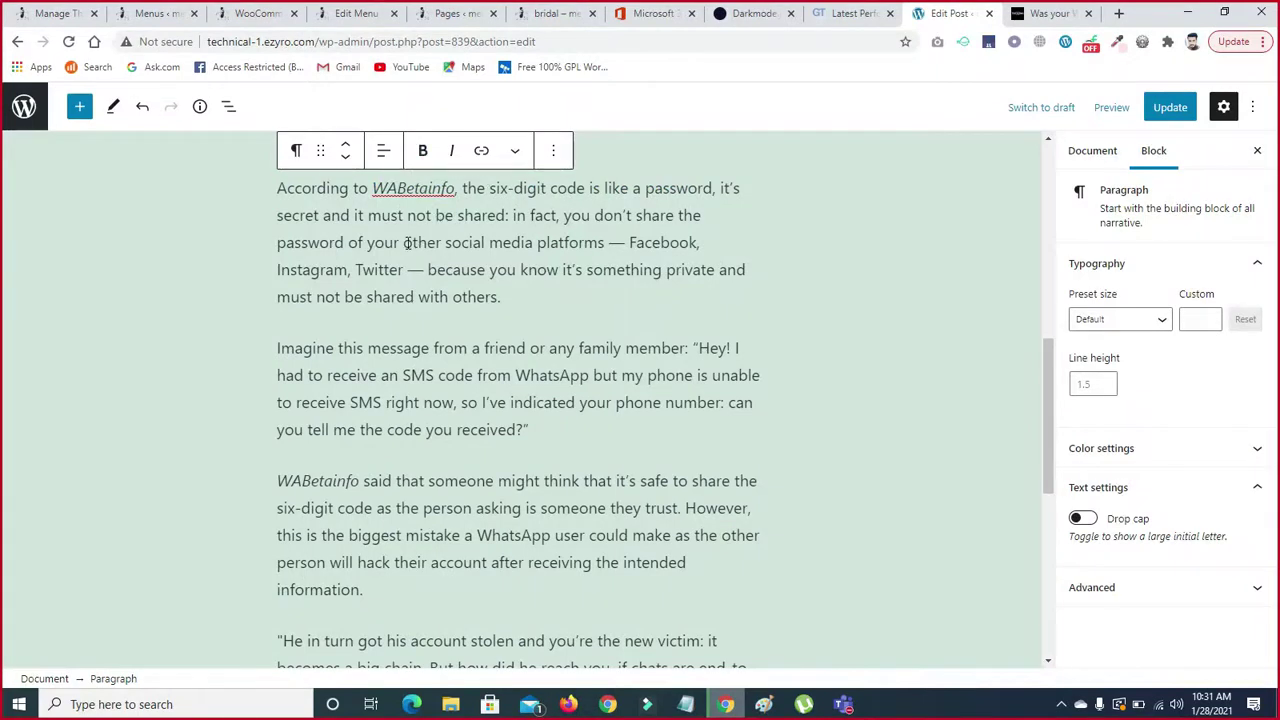
{"action": "left_click_drag", "start_coordinate": [404, 243], "coordinate": [534, 243]}
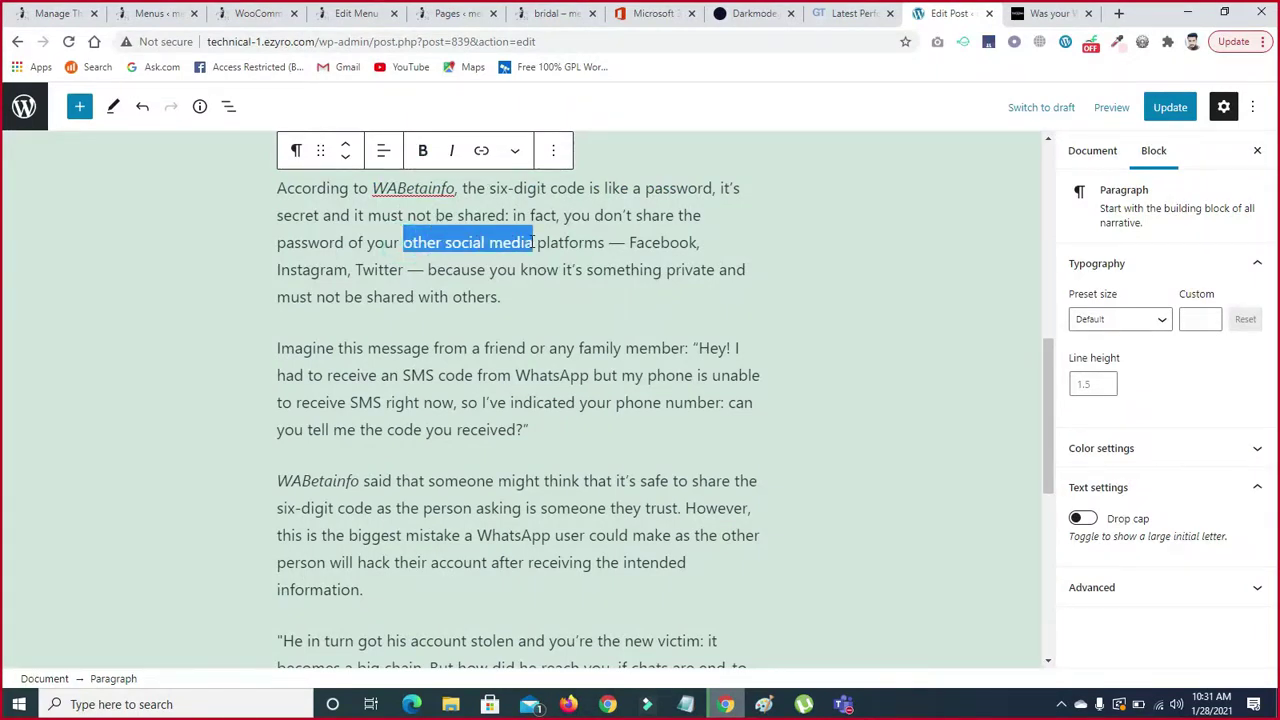
{"action": "left_click", "coordinate": [423, 151]}
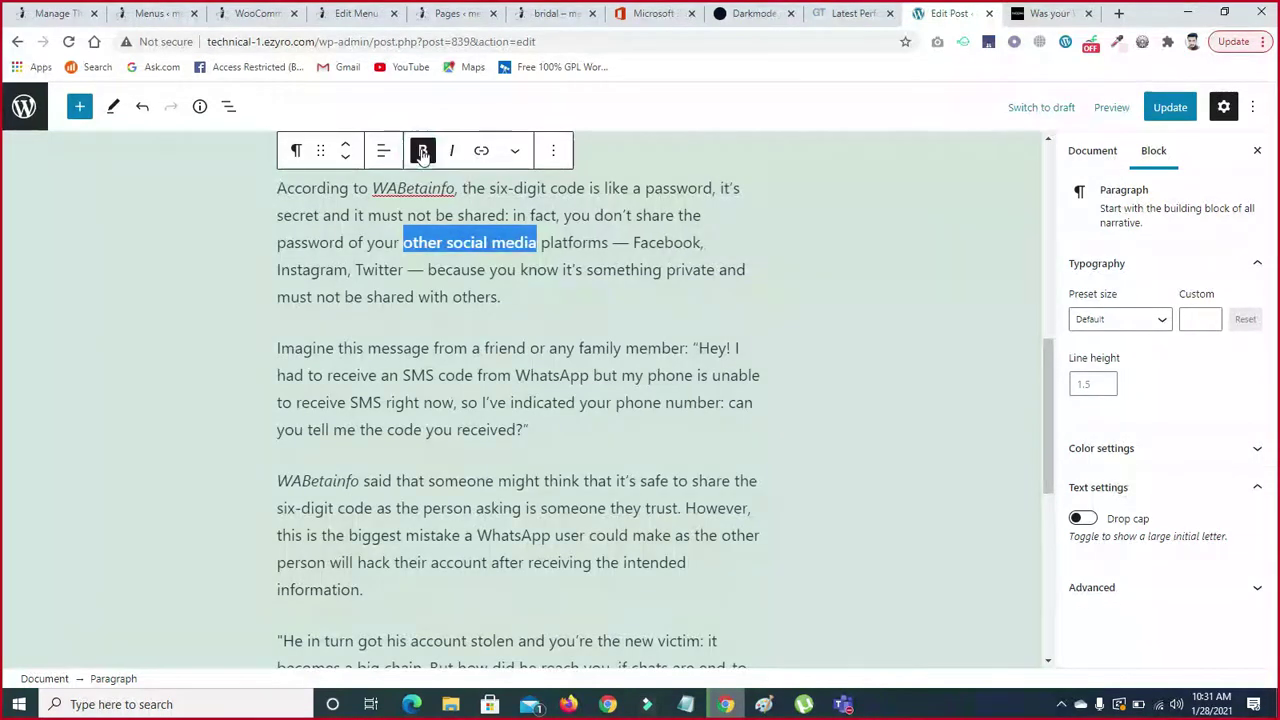
{"action": "left_click", "coordinate": [477, 282]}
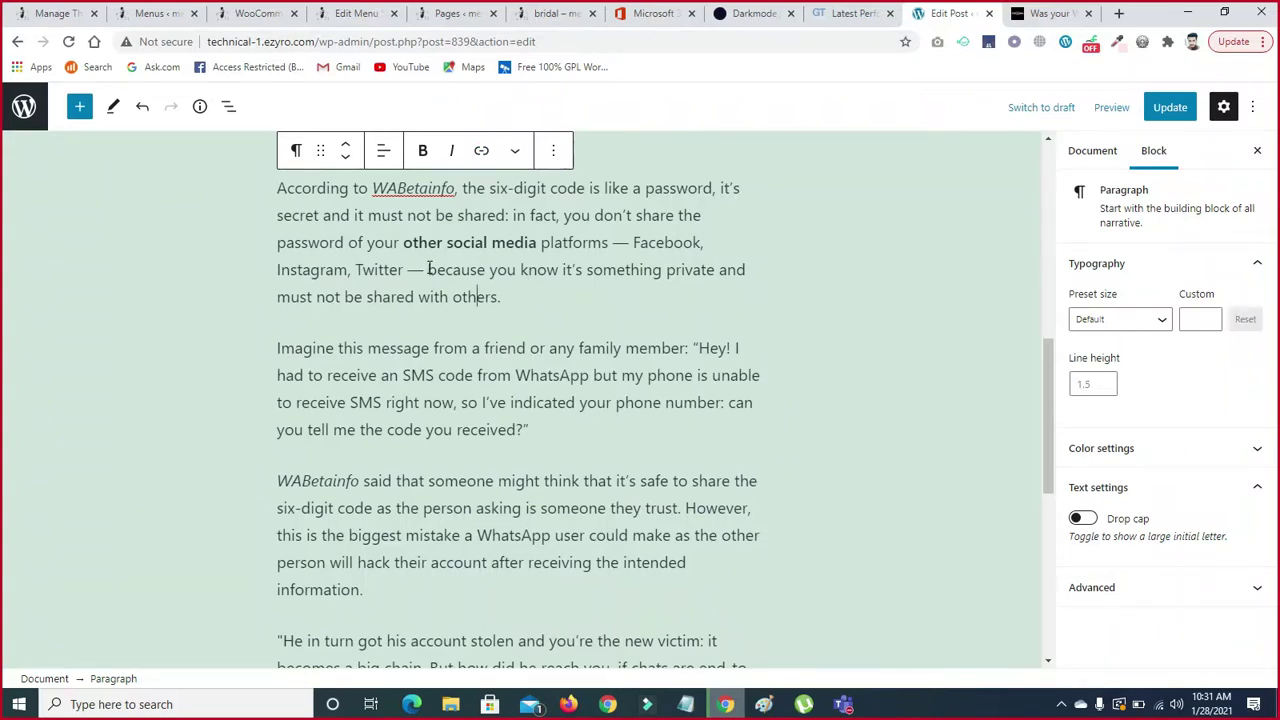
{"action": "left_click", "coordinate": [428, 269]}
{"action": "left_click_drag", "start_coordinate": [430, 267], "coordinate": [559, 268]}
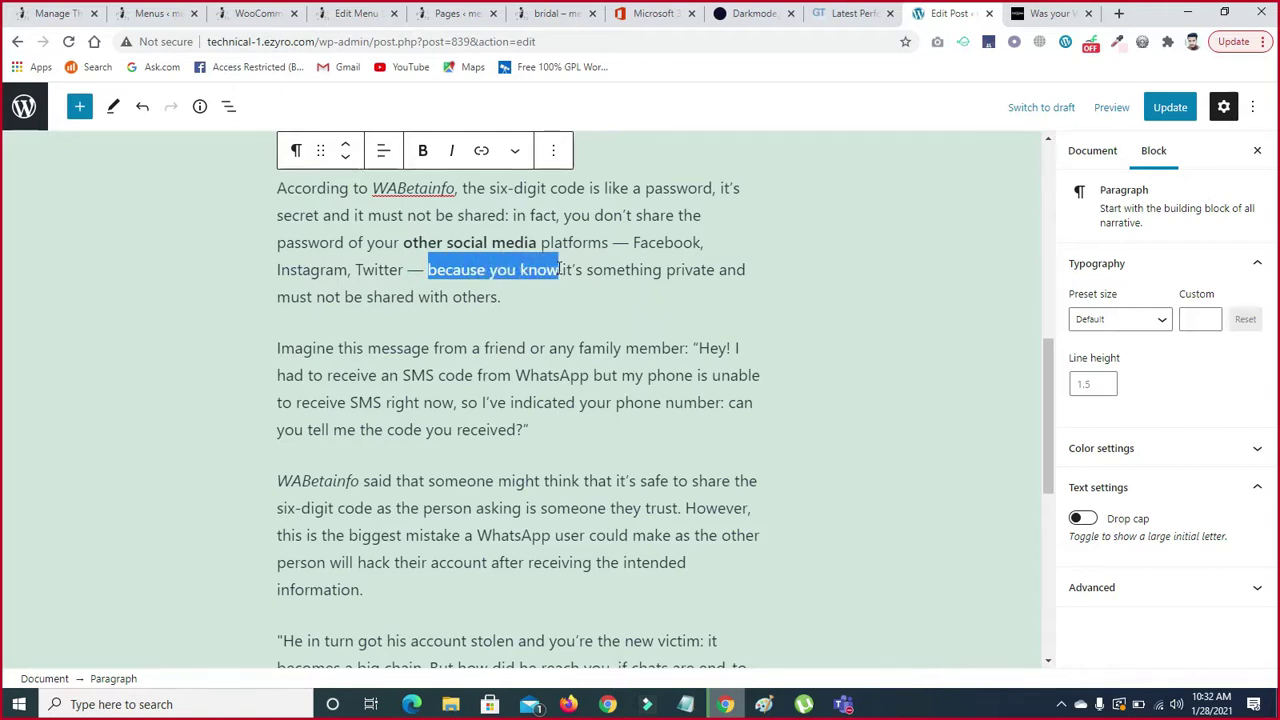
{"action": "left_click", "coordinate": [481, 151]}
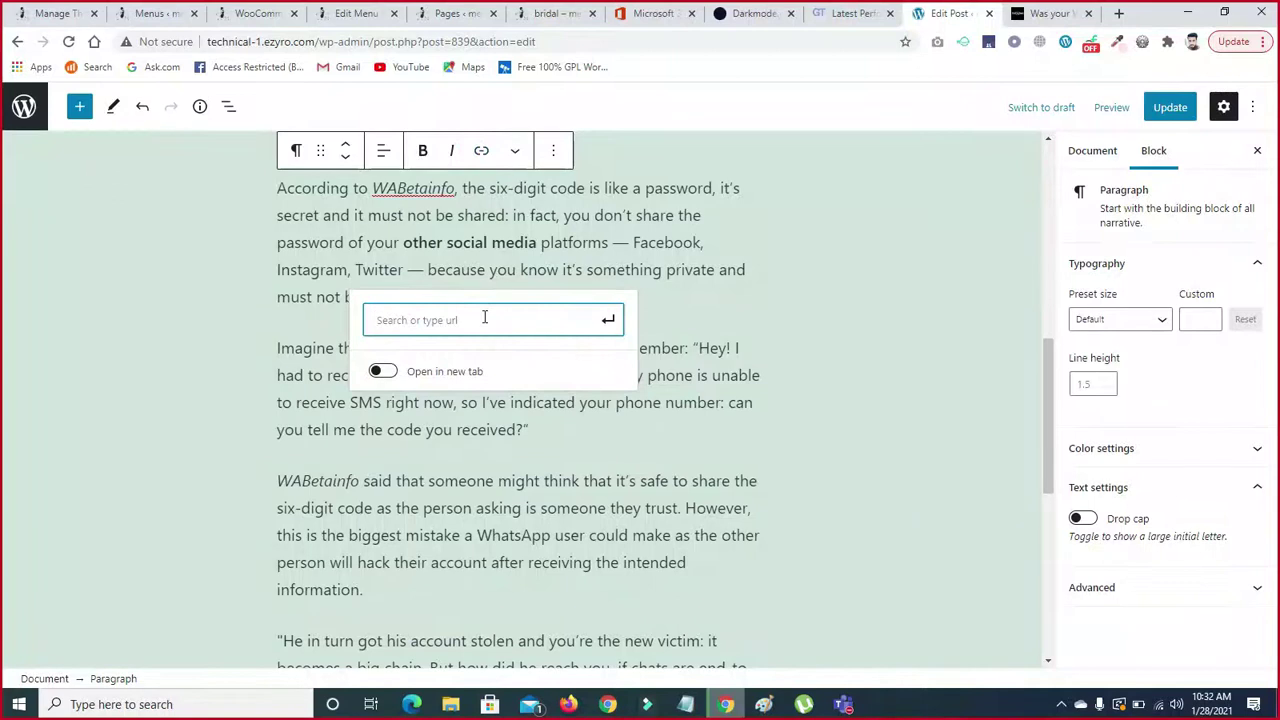
{"action": "type", "text": "ww"}
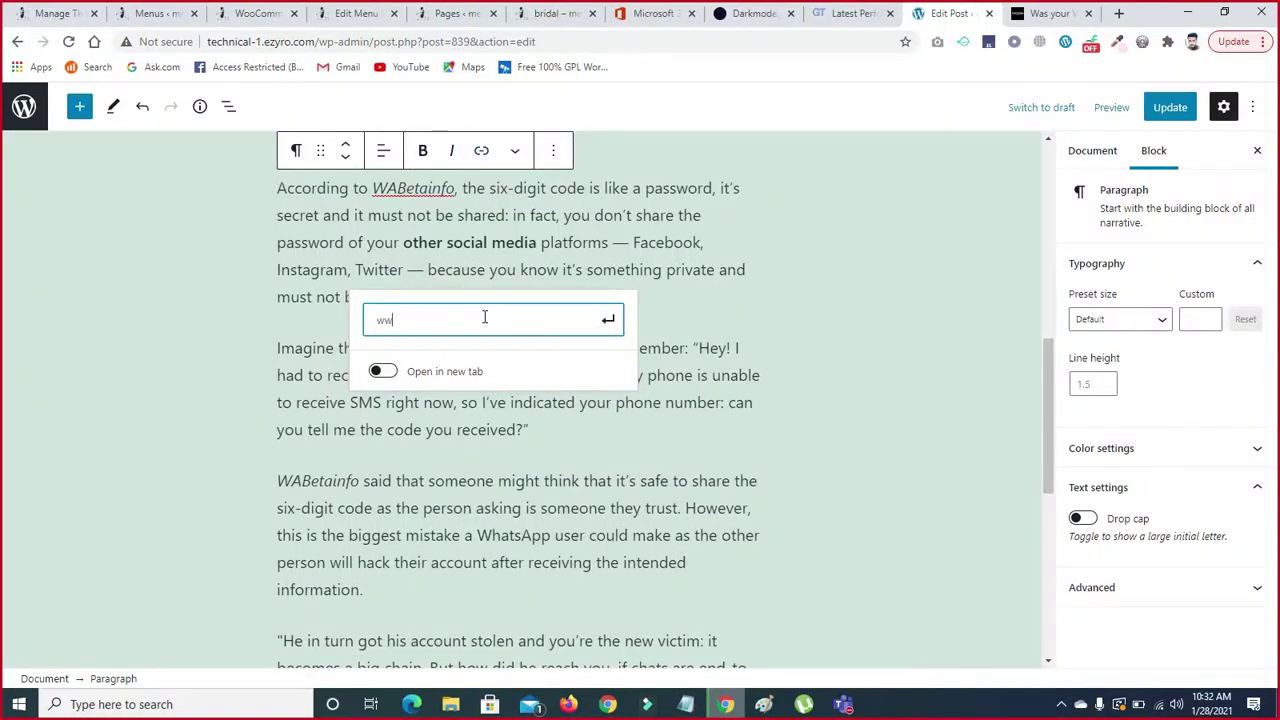
{"action": "type", "text": "w."}
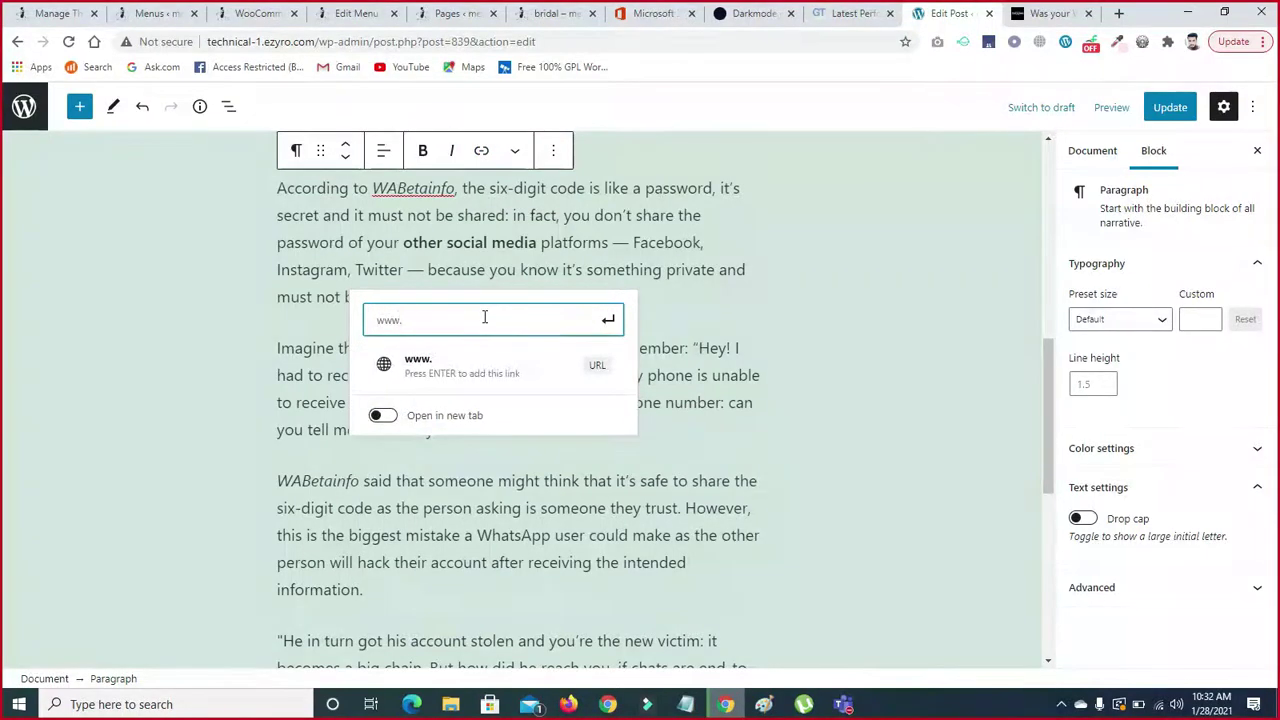
{"action": "type", "text": "google.com"}
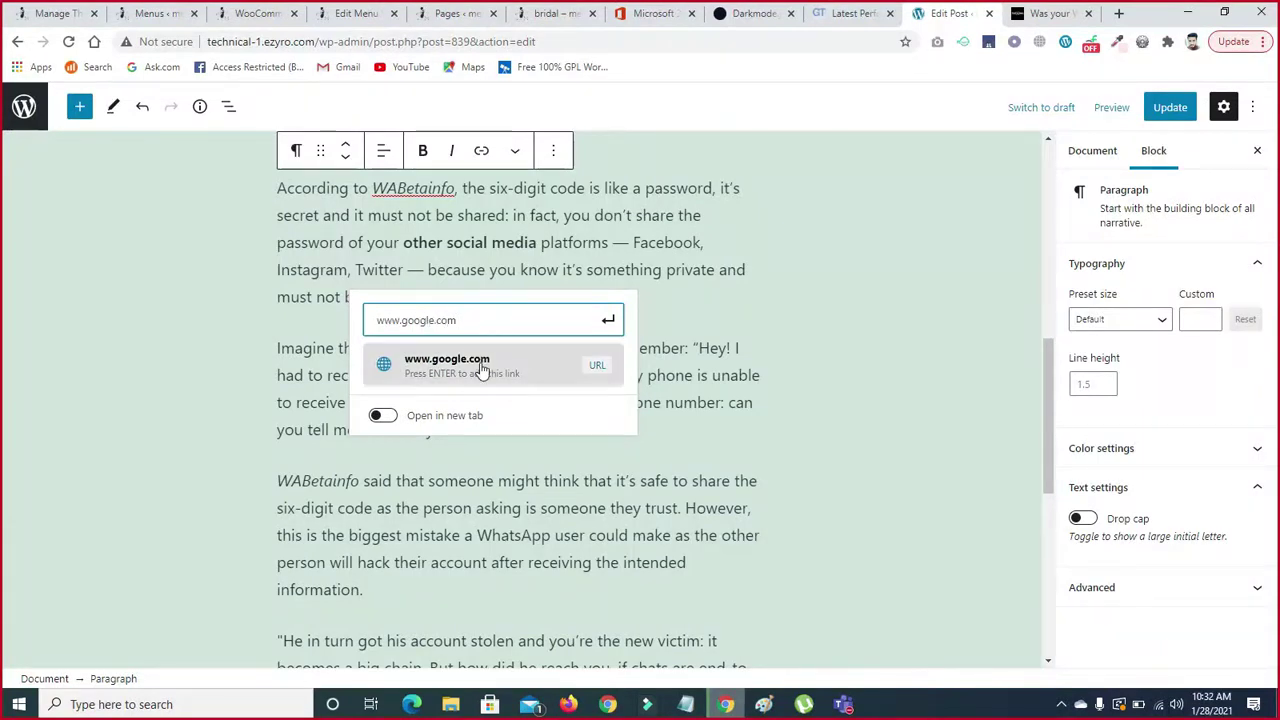
{"action": "left_click", "coordinate": [436, 368]}
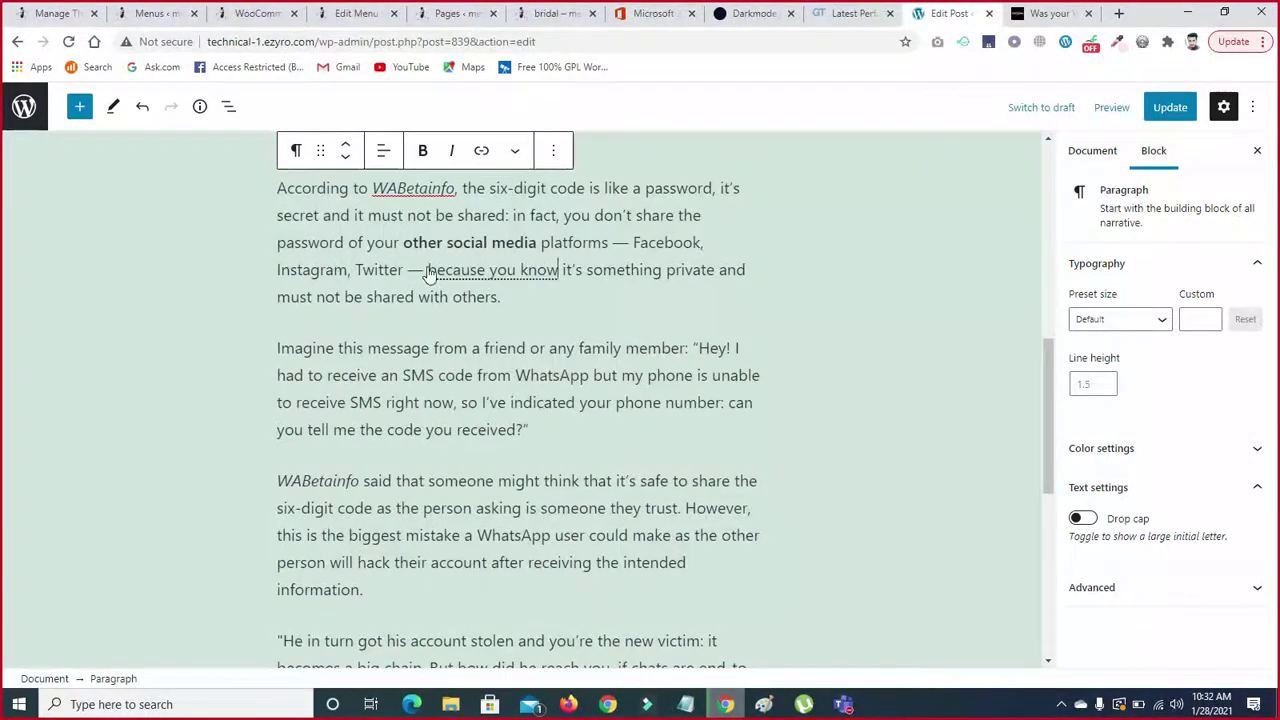
{"action": "left_click_drag", "start_coordinate": [428, 270], "coordinate": [562, 270]}
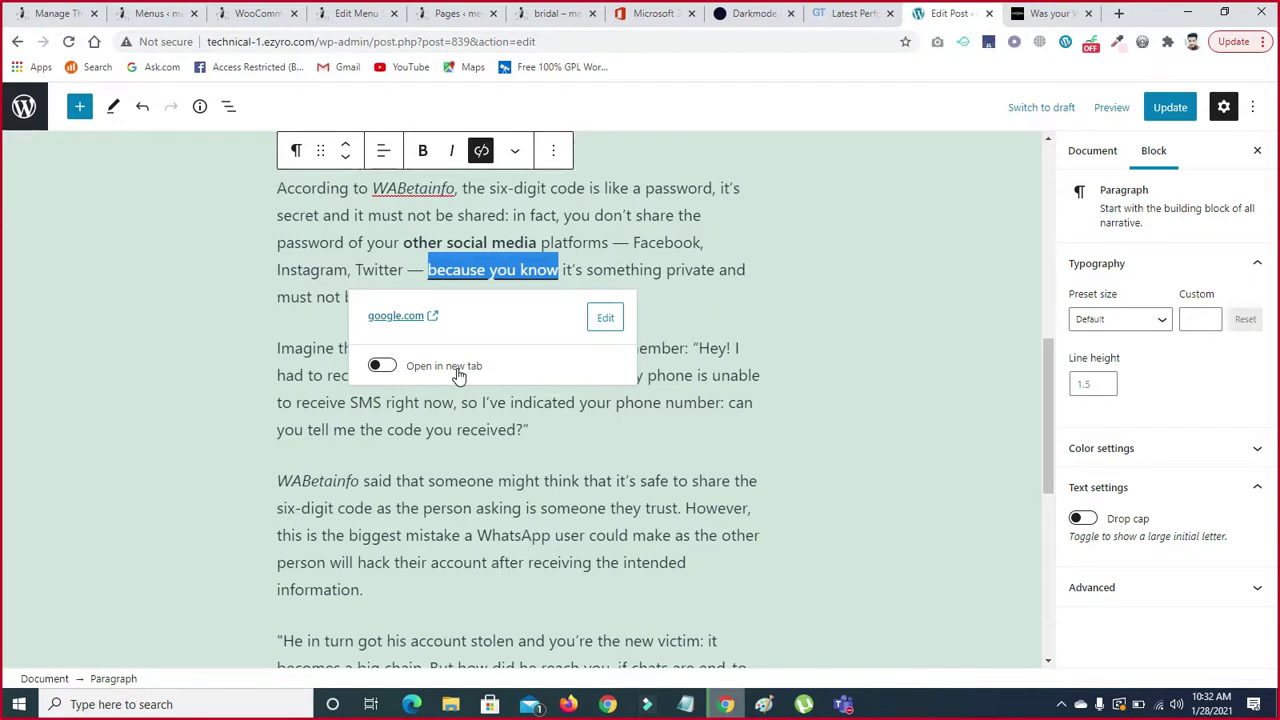
{"action": "left_click", "coordinate": [458, 371]}
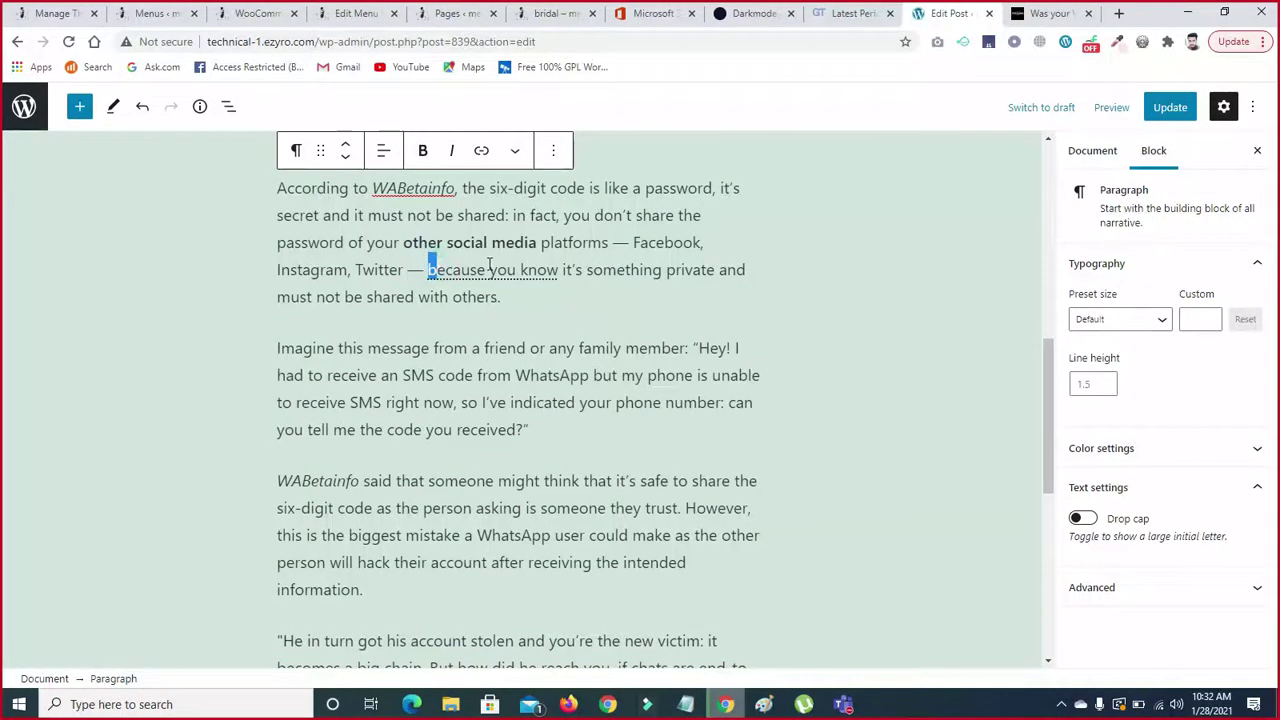
{"action": "left_click_drag", "start_coordinate": [430, 268], "coordinate": [566, 265]}
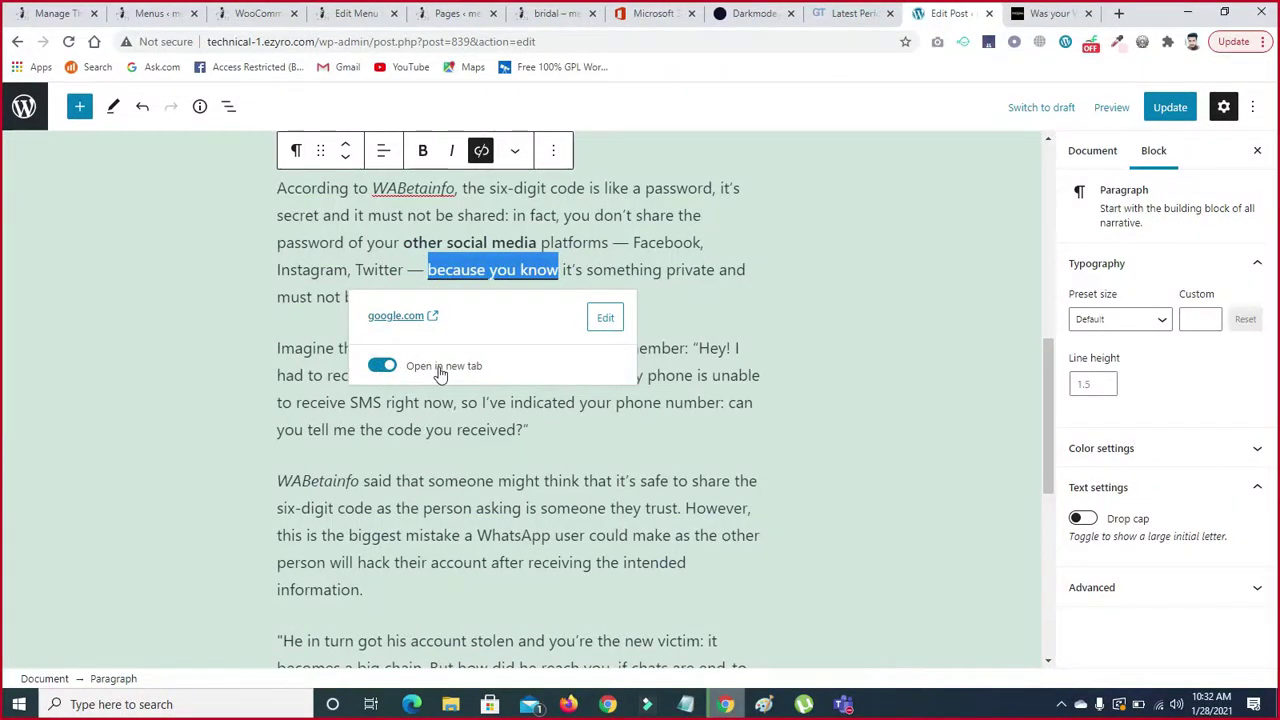
{"action": "left_click", "coordinate": [669, 302]}
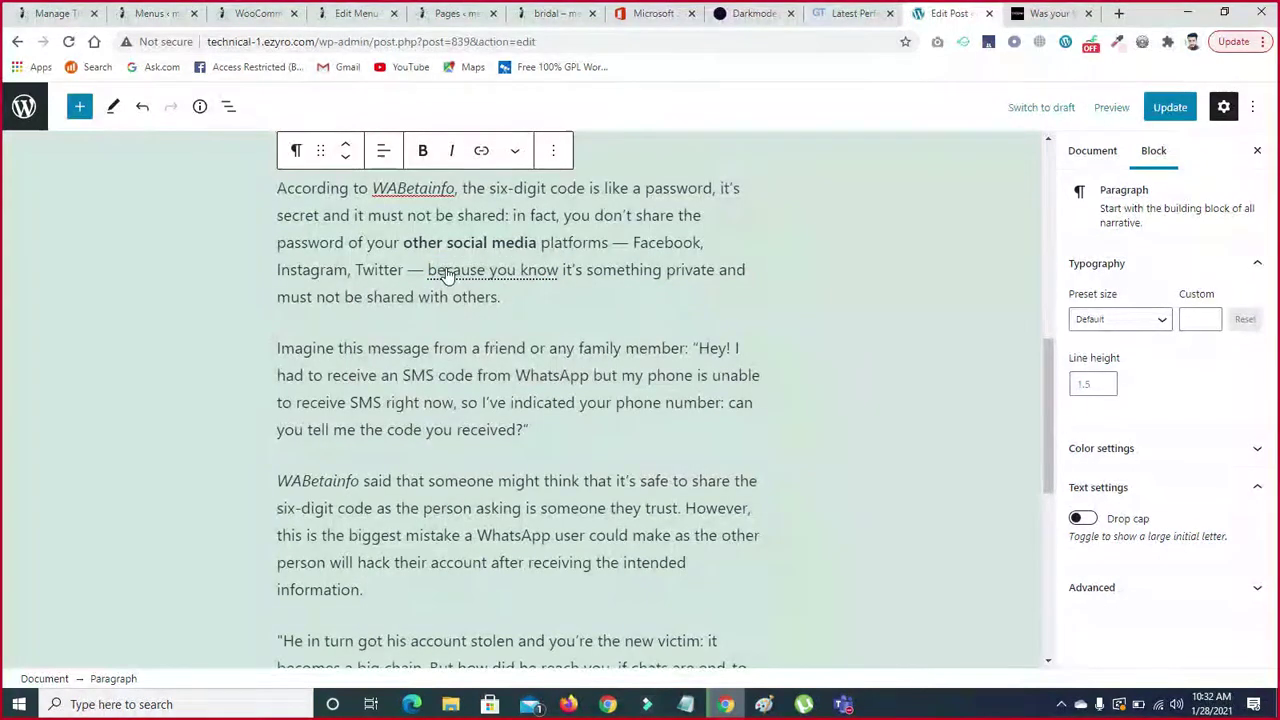
{"action": "left_click", "coordinate": [368, 297]}
{"action": "left_click_drag", "start_coordinate": [368, 297], "coordinate": [492, 297]}
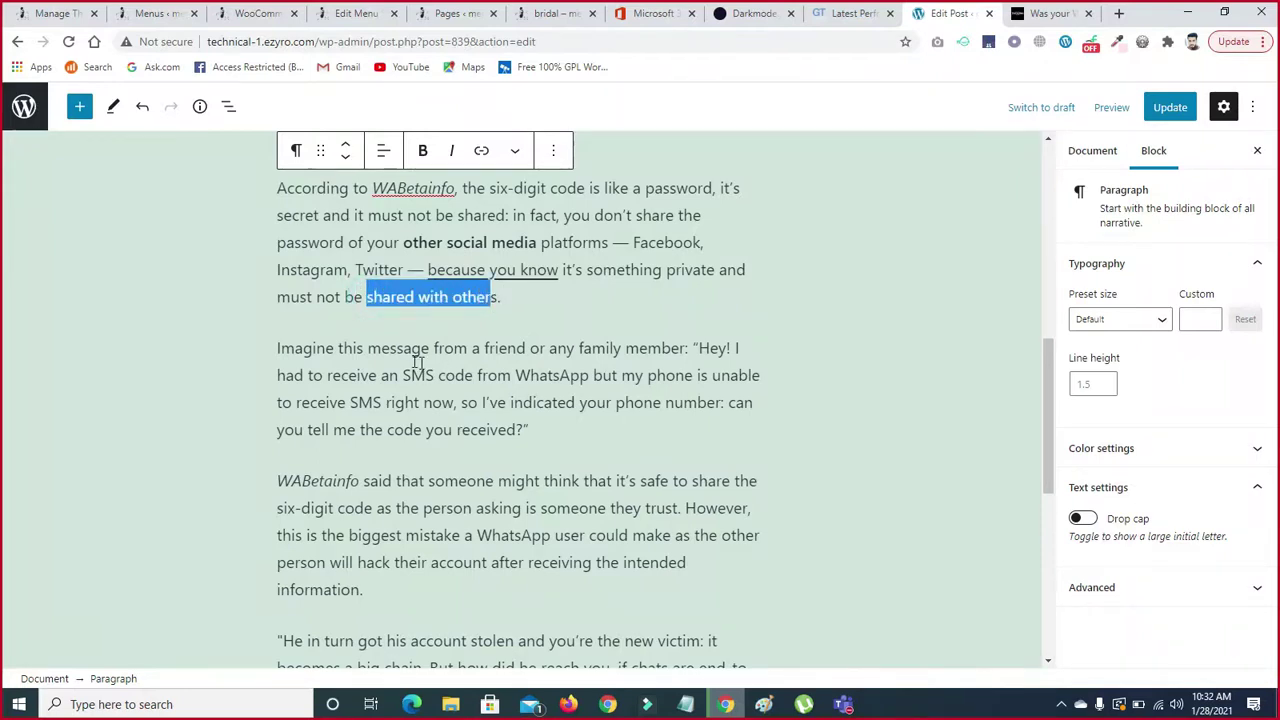
{"action": "left_click_drag", "start_coordinate": [433, 350], "coordinate": [568, 350]}
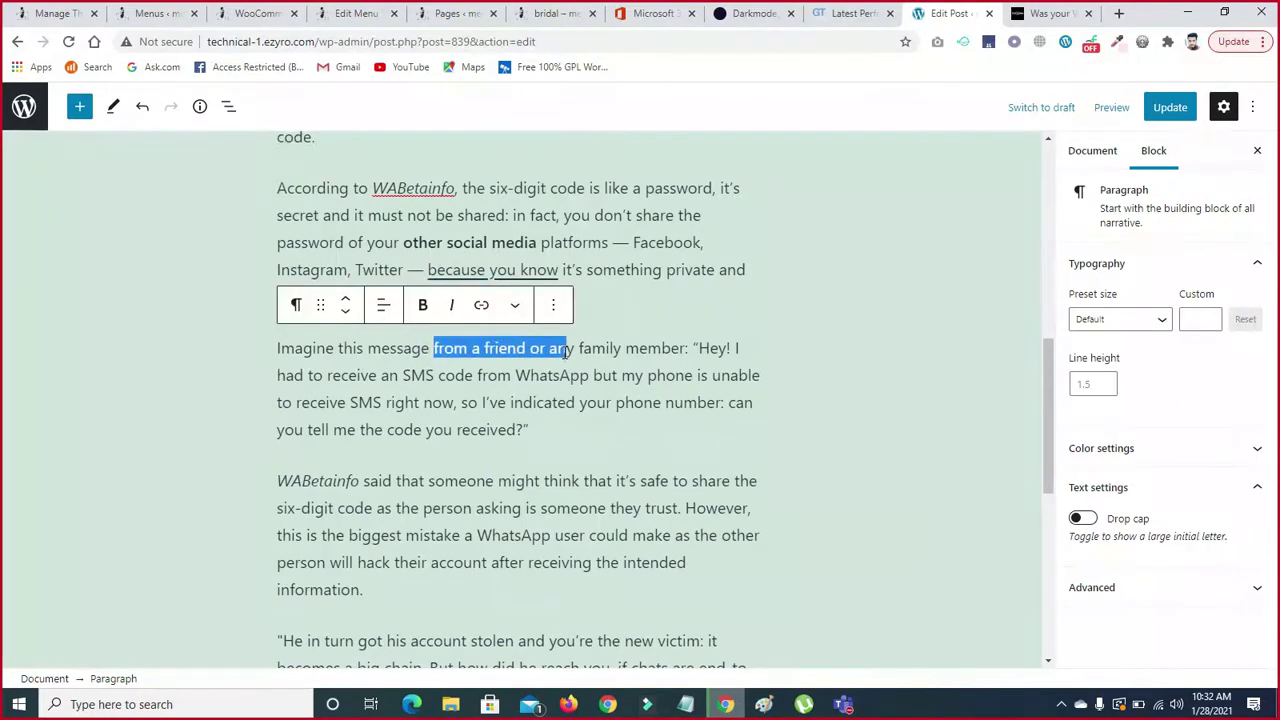
{"action": "left_click", "coordinate": [481, 305]}
{"action": "type", "text": "www."}
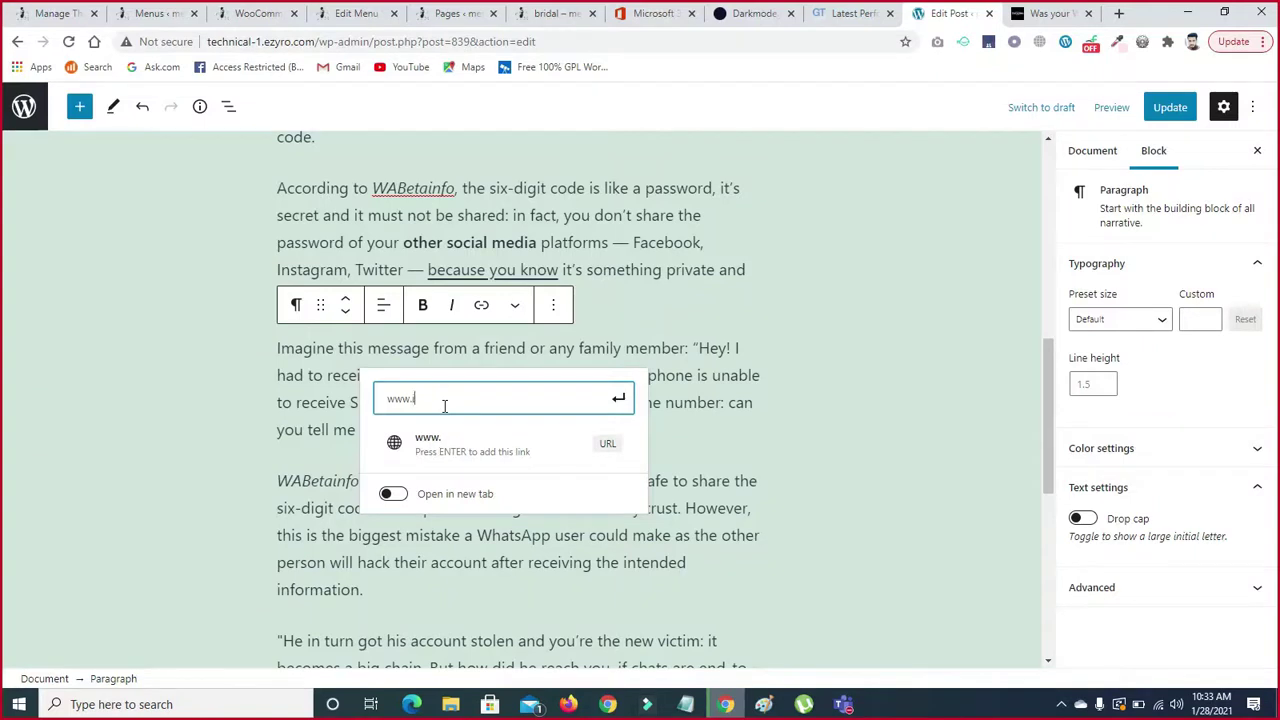
{"action": "type", "text": "insta"}
{"action": "key", "text": "BackSpace"}
{"action": "type", "text": "tagro"}
{"action": "key", "text": "BackSpace"}
{"action": "type", "text": "am.com"}
{"action": "left_click", "coordinate": [455, 440]}
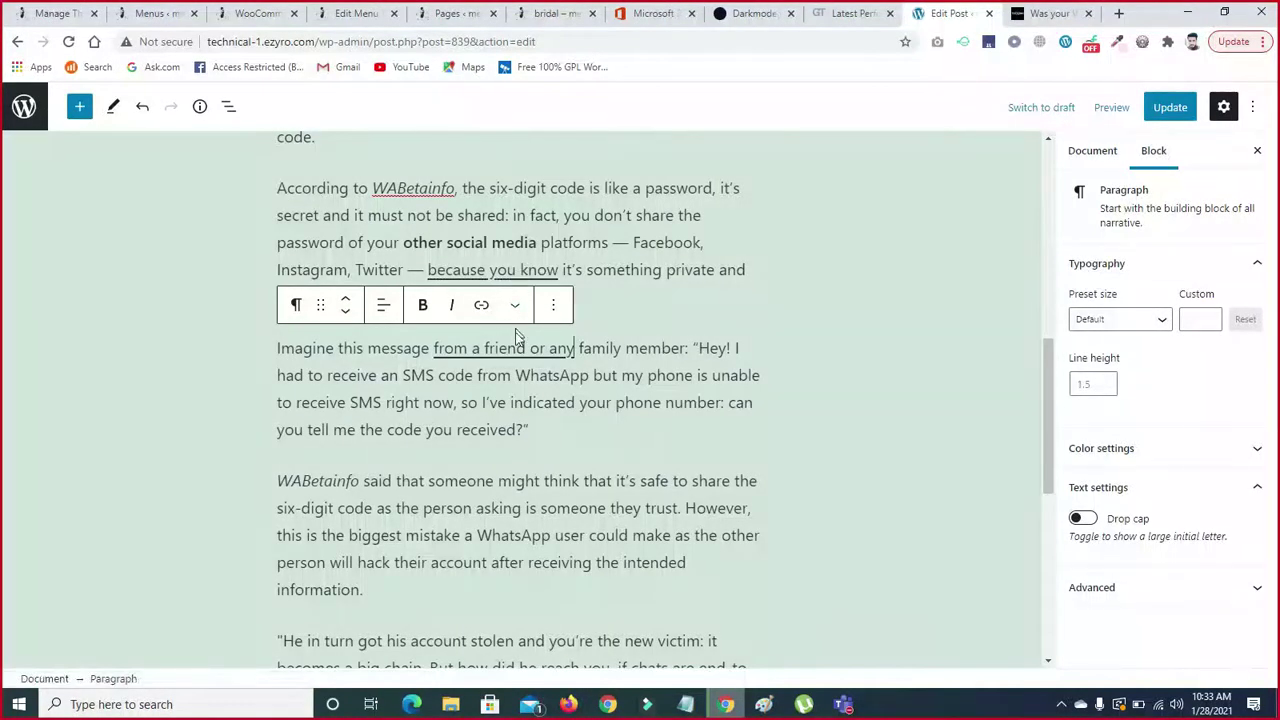
{"action": "left_click_drag", "start_coordinate": [528, 429], "coordinate": [364, 434]}
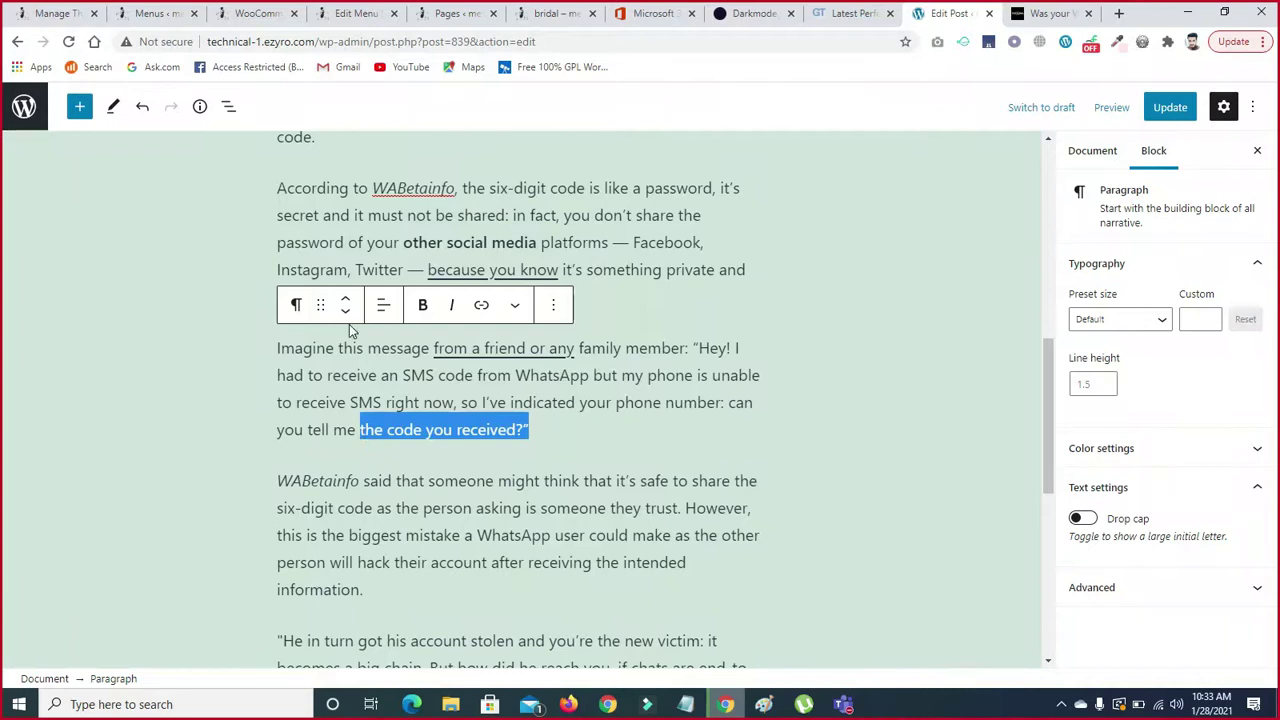
- Make the phrase 'the code you received?' italic and then bold as well
{"action": "left_click", "coordinate": [453, 306]}
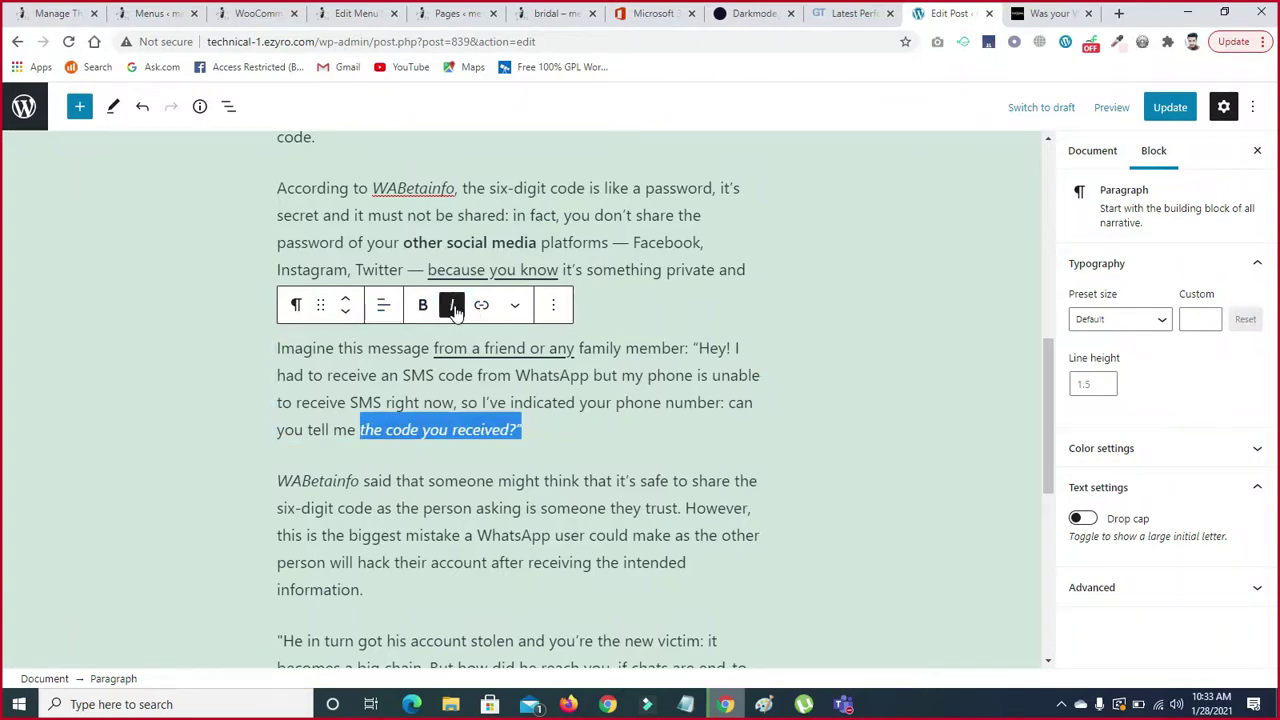
{"action": "left_click", "coordinate": [554, 436]}
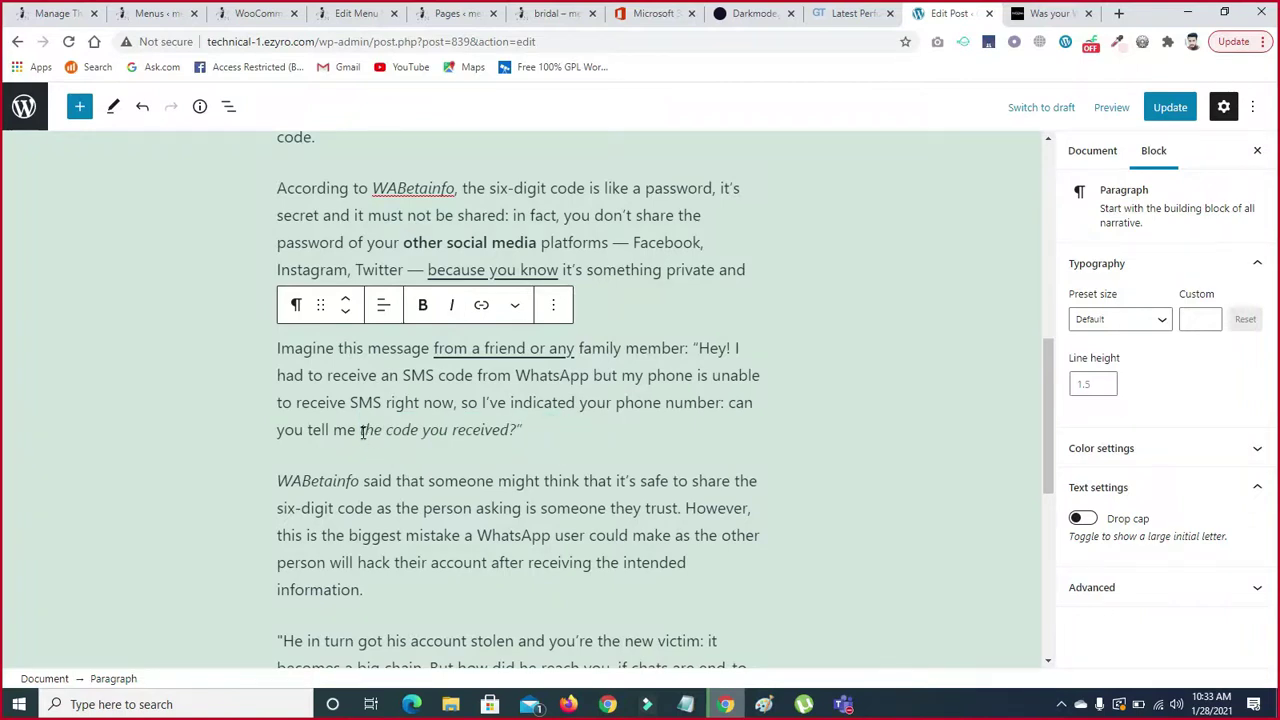
{"action": "left_click_drag", "start_coordinate": [361, 430], "coordinate": [522, 431]}
{"action": "left_click", "coordinate": [421, 305]}
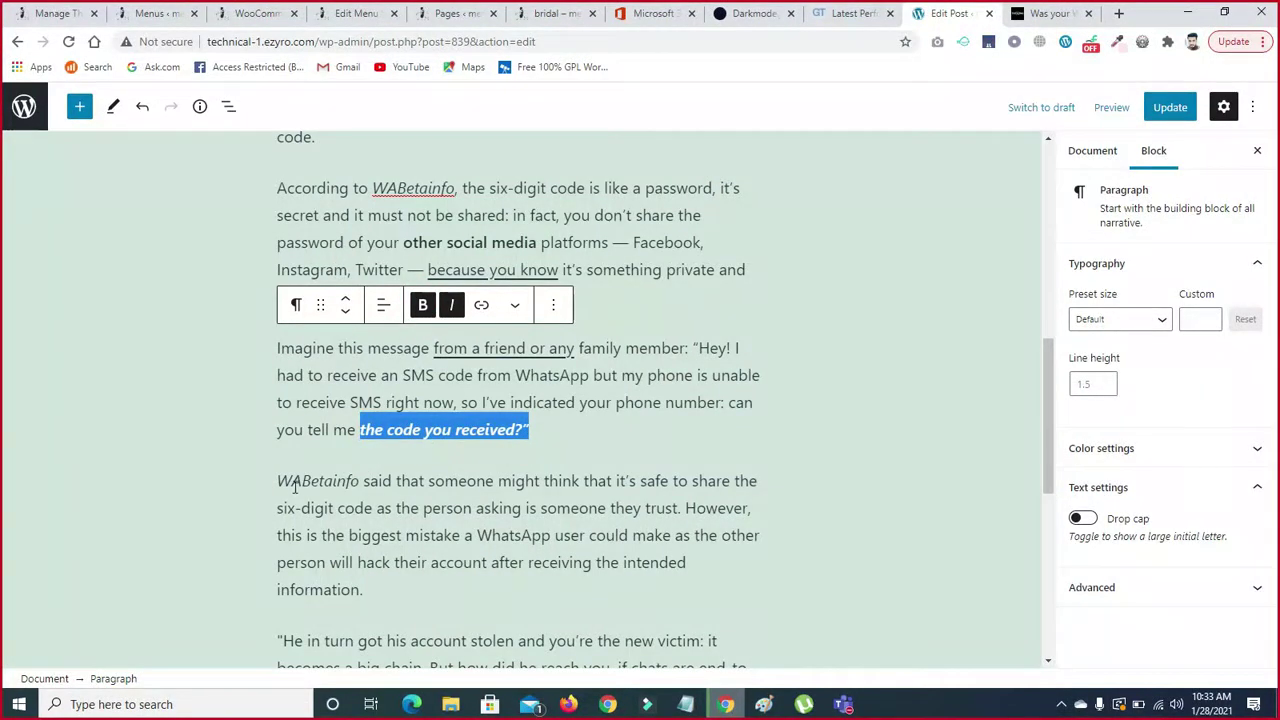
{"action": "left_click_drag", "start_coordinate": [278, 482], "coordinate": [494, 481]}
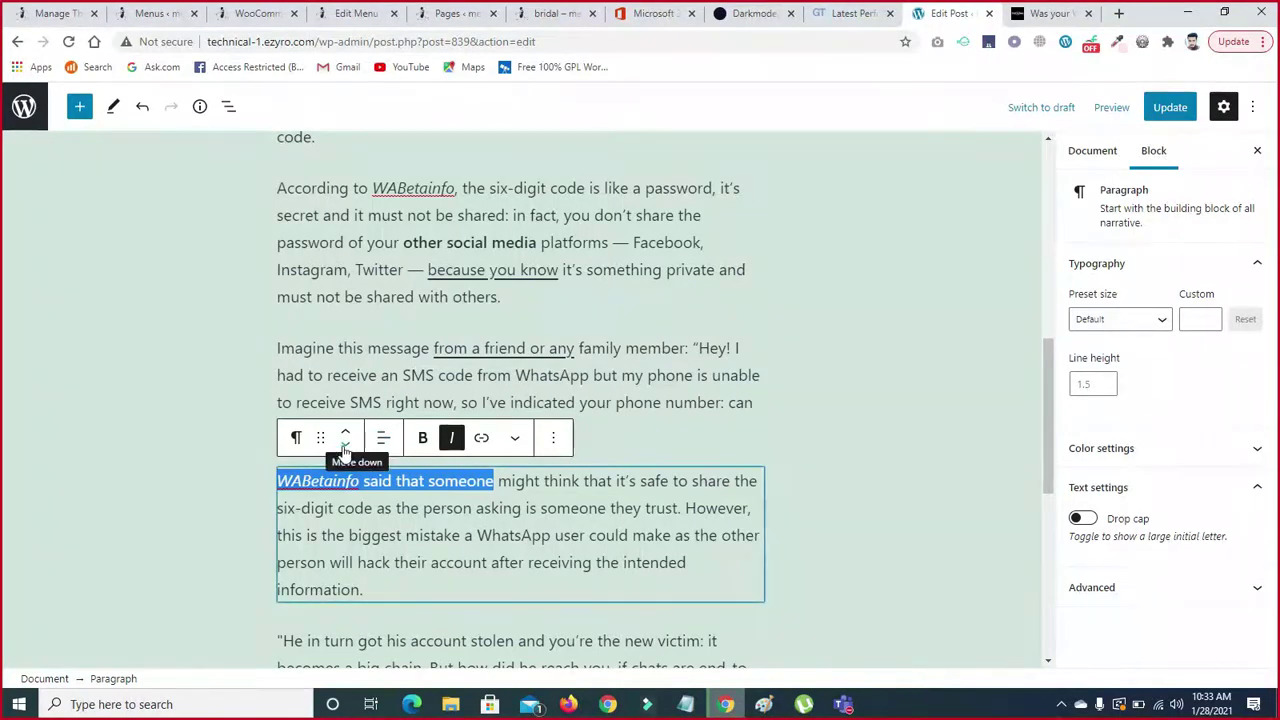
- Shift the WABetainfo paragraph down one place and then back up with the move arrows
{"action": "left_click", "coordinate": [345, 447]}
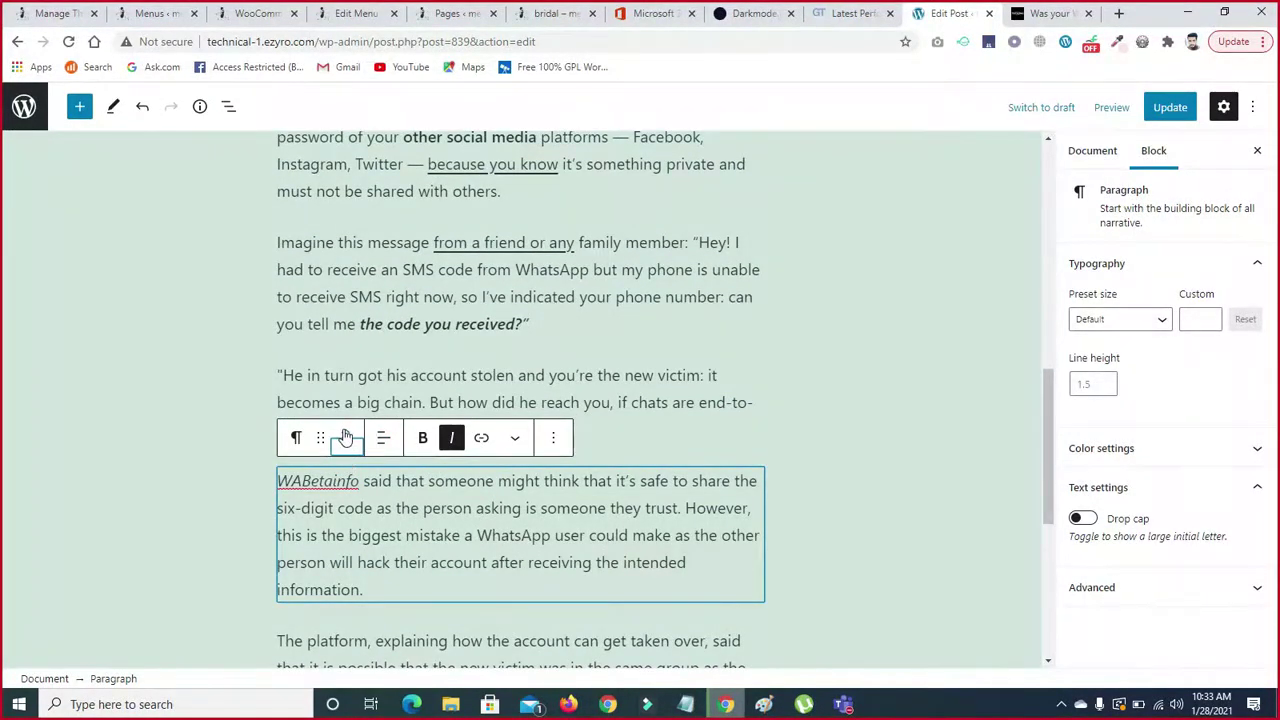
{"action": "left_click", "coordinate": [223, 486]}
{"action": "left_click", "coordinate": [420, 508]}
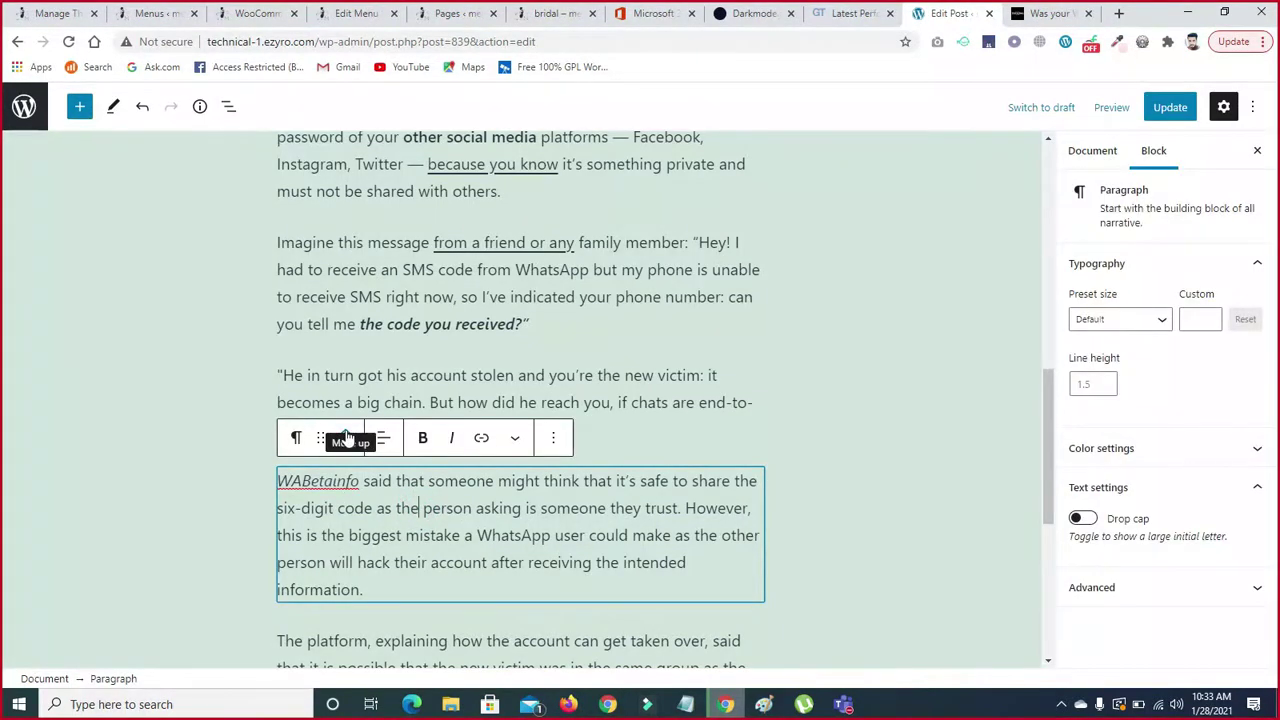
{"action": "left_click", "coordinate": [211, 472]}
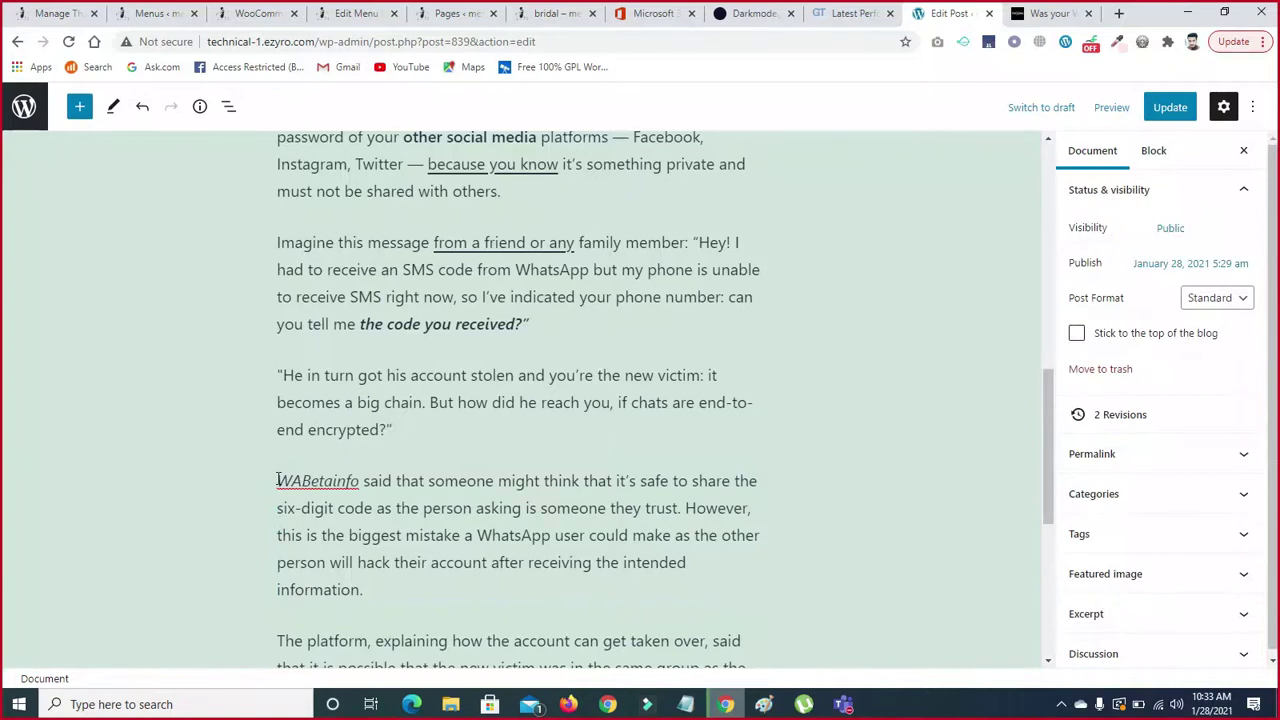
{"action": "left_click", "coordinate": [316, 521]}
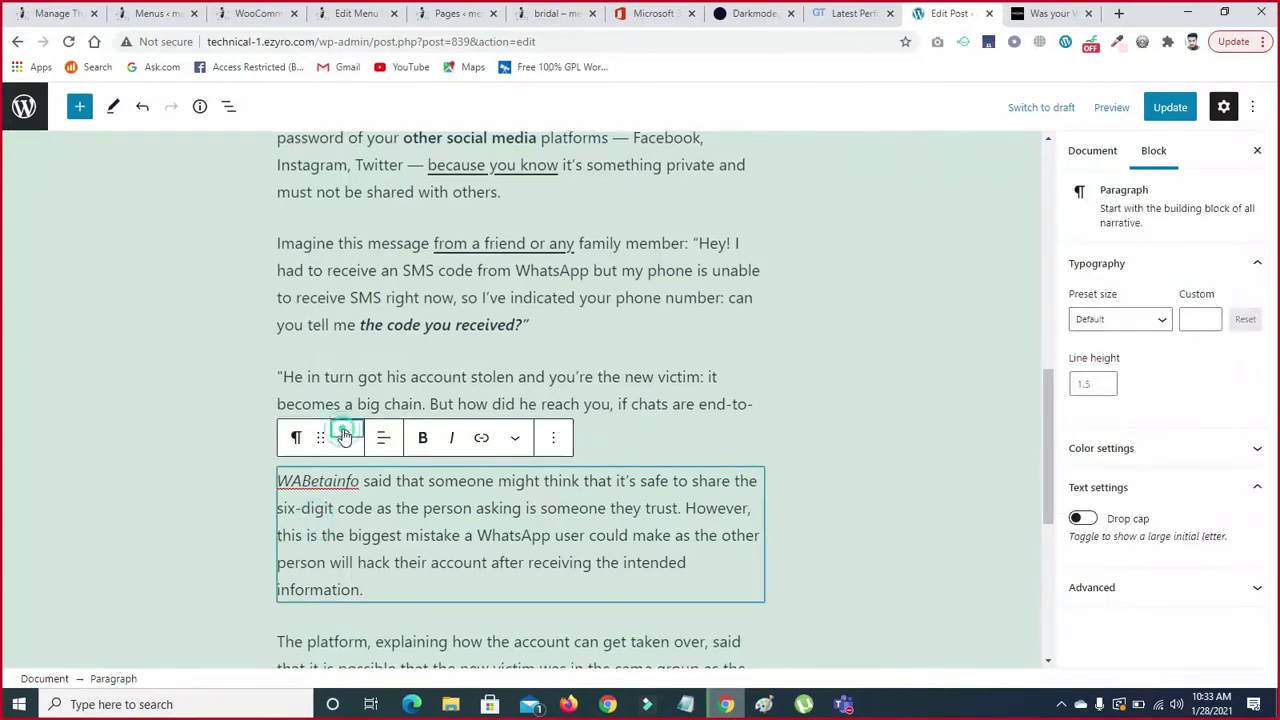
{"action": "left_click", "coordinate": [344, 434]}
{"action": "left_click", "coordinate": [344, 436]}
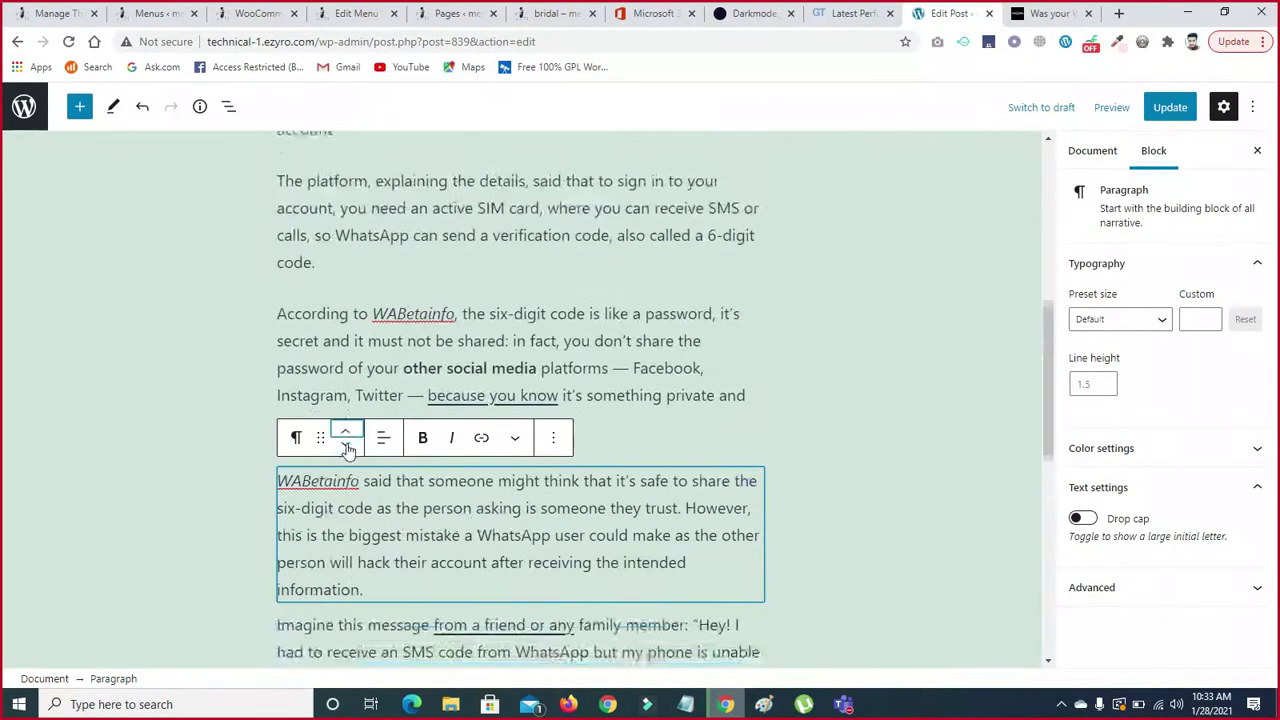
{"action": "left_click", "coordinate": [347, 435]}
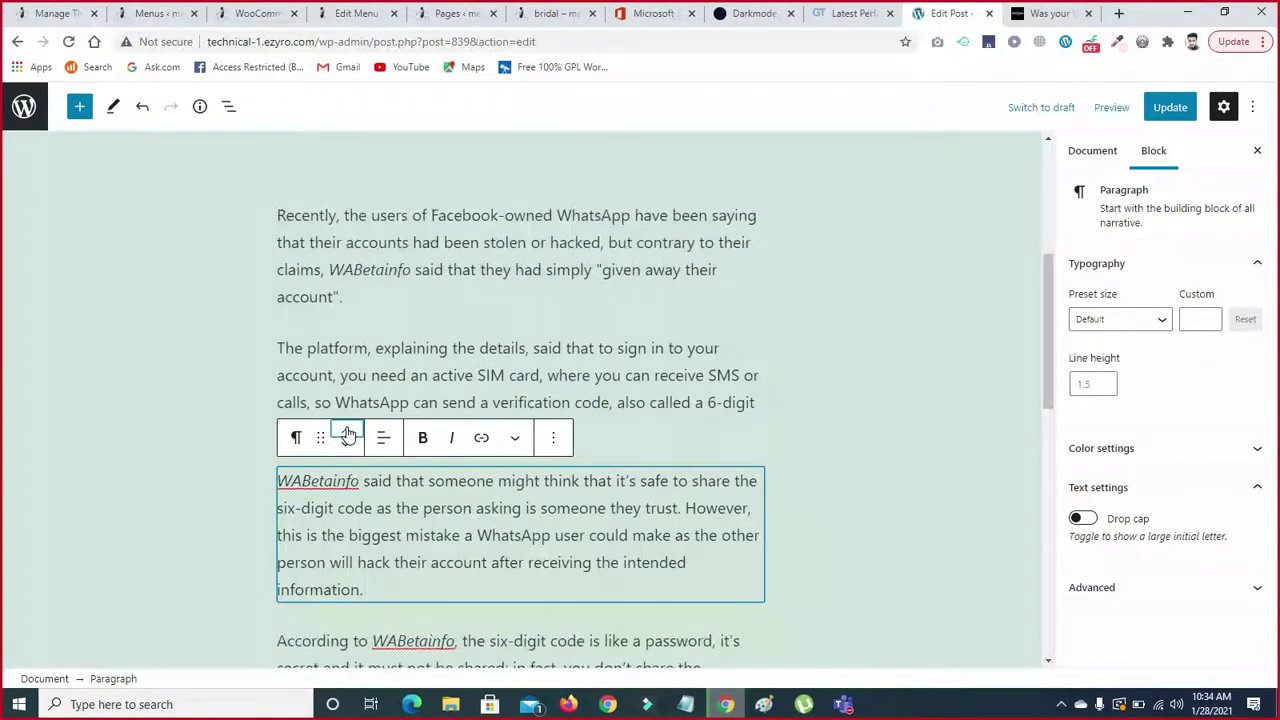
- Drag the WABetainfo paragraph by its handle below the account-takeover paragraph
{"action": "left_click_drag", "start_coordinate": [1047, 303], "coordinate": [1047, 359]}
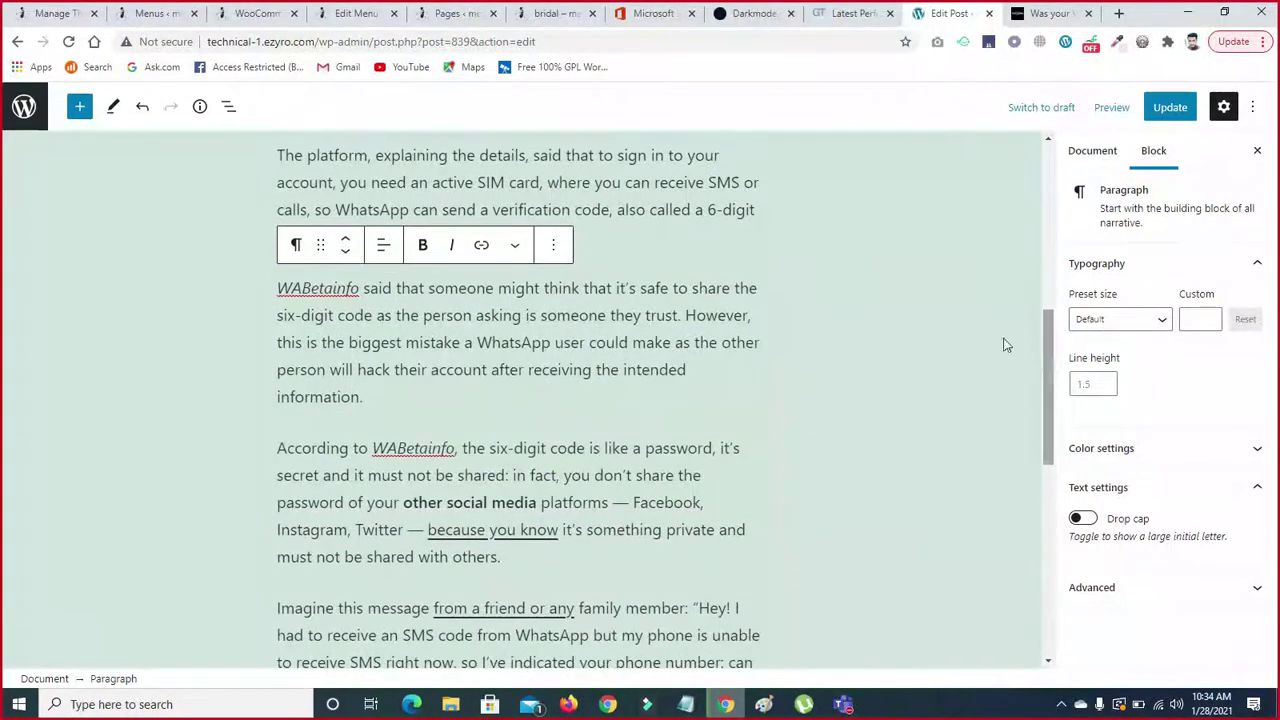
{"action": "left_click", "coordinate": [296, 247]}
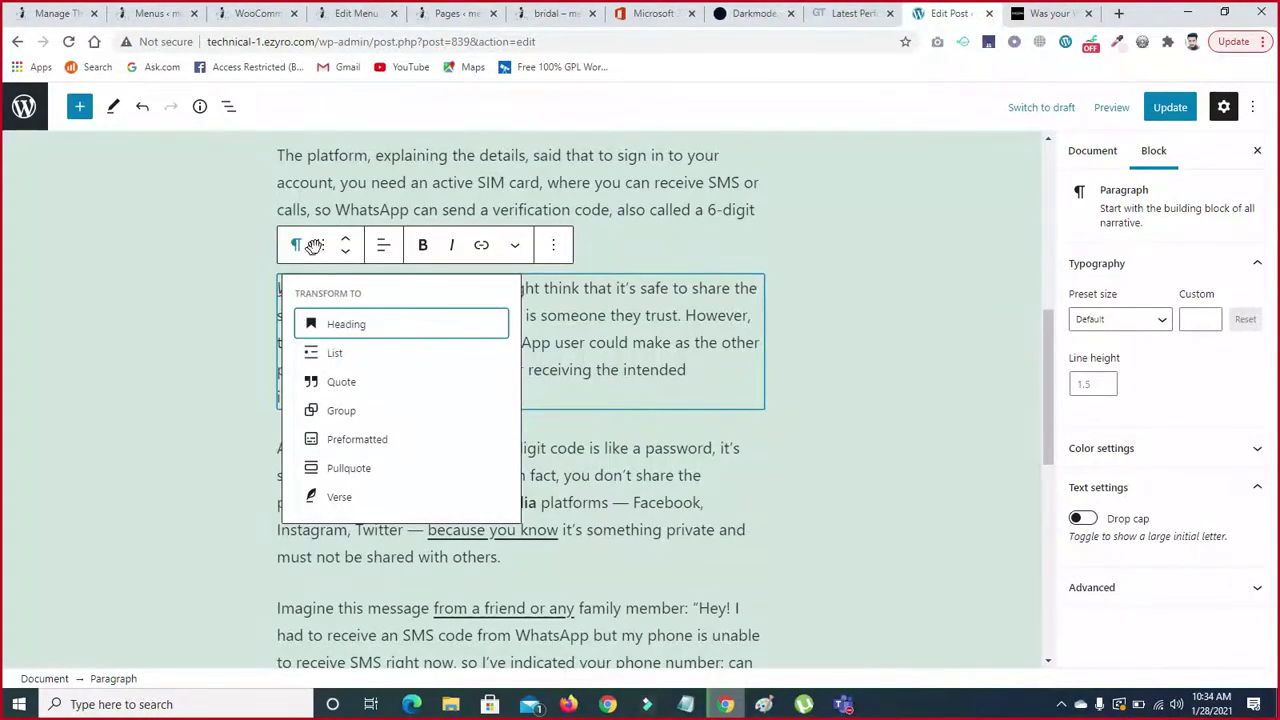
{"action": "left_click", "coordinate": [251, 320]}
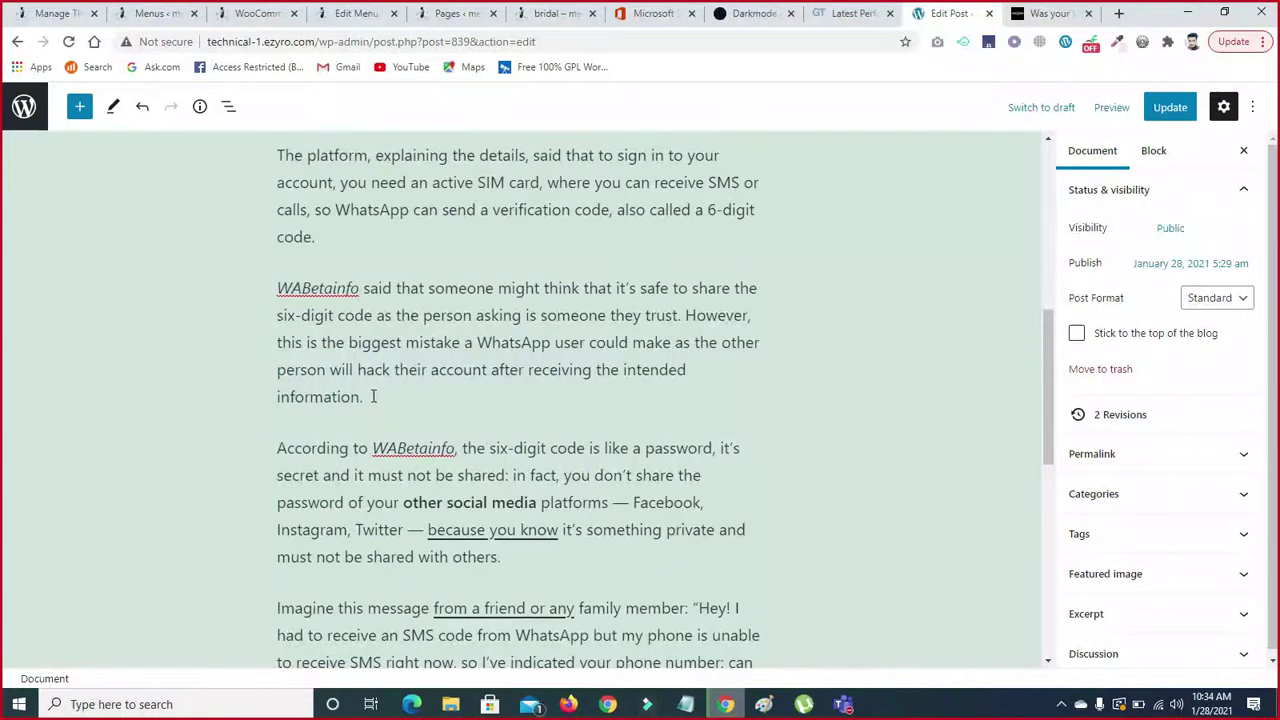
{"action": "left_click", "coordinate": [324, 338]}
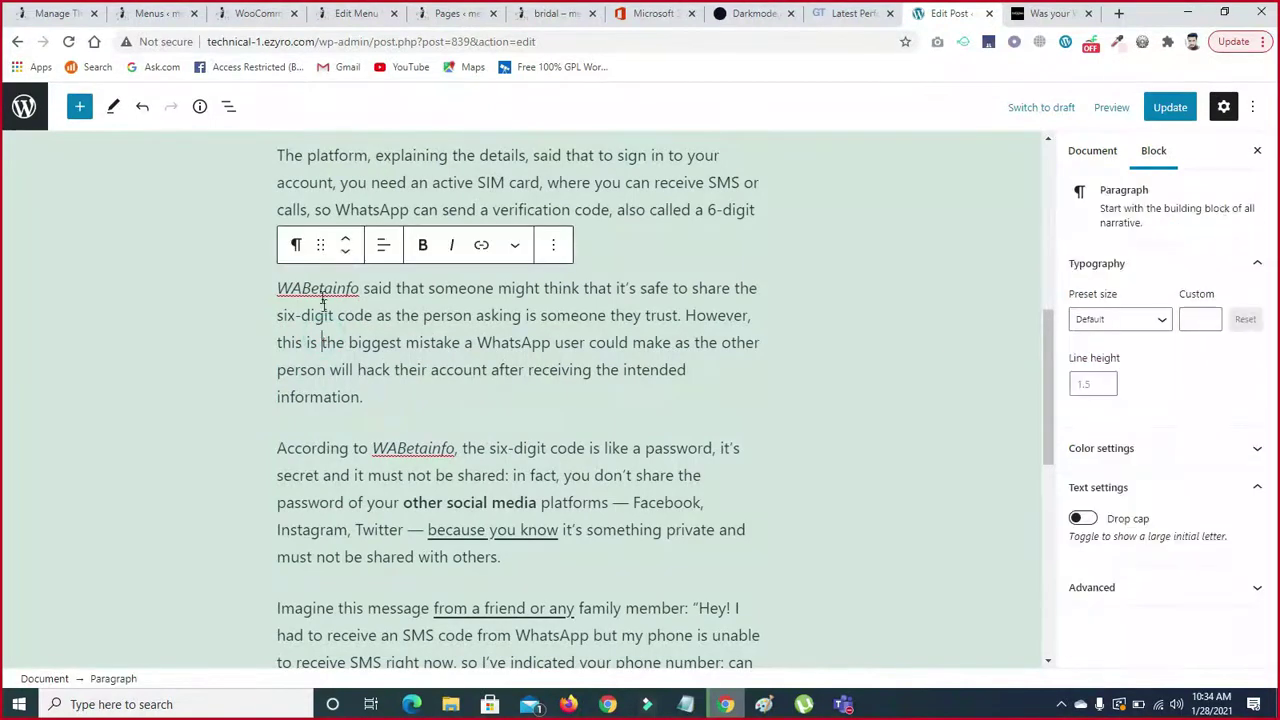
{"action": "left_click", "coordinate": [320, 247]}
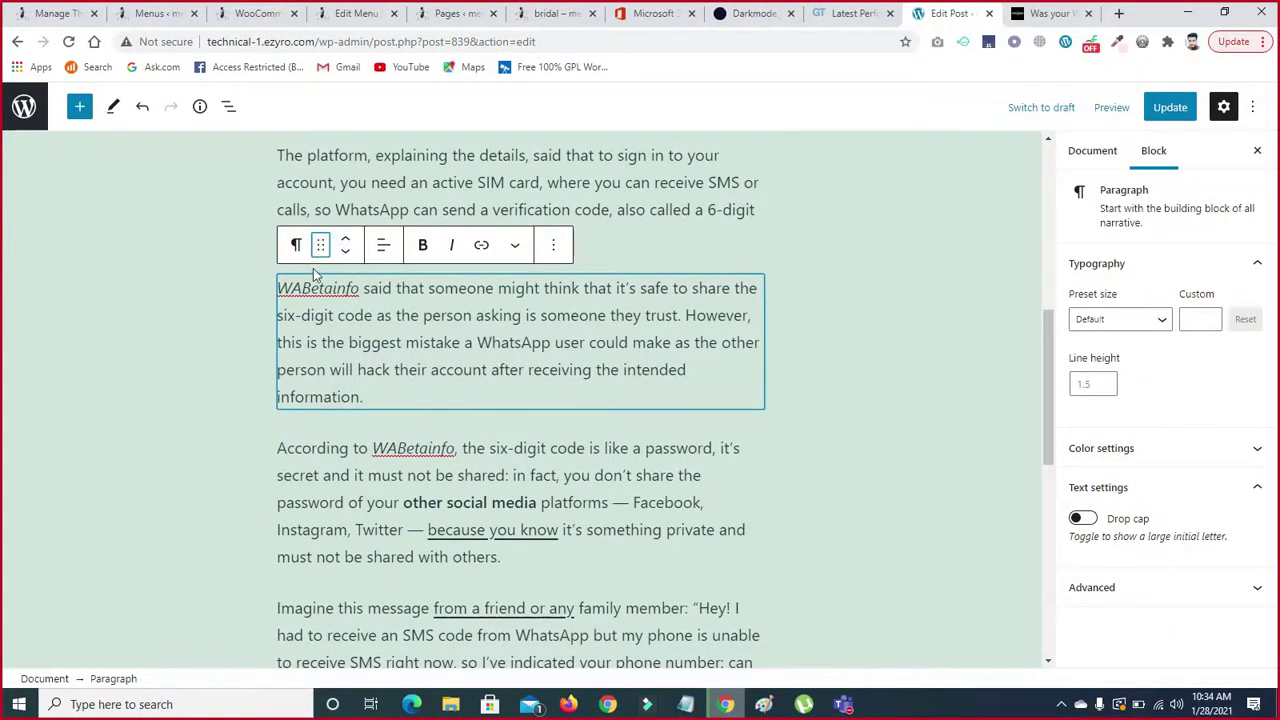
{"action": "left_click_drag", "start_coordinate": [322, 245], "coordinate": [313, 305]}
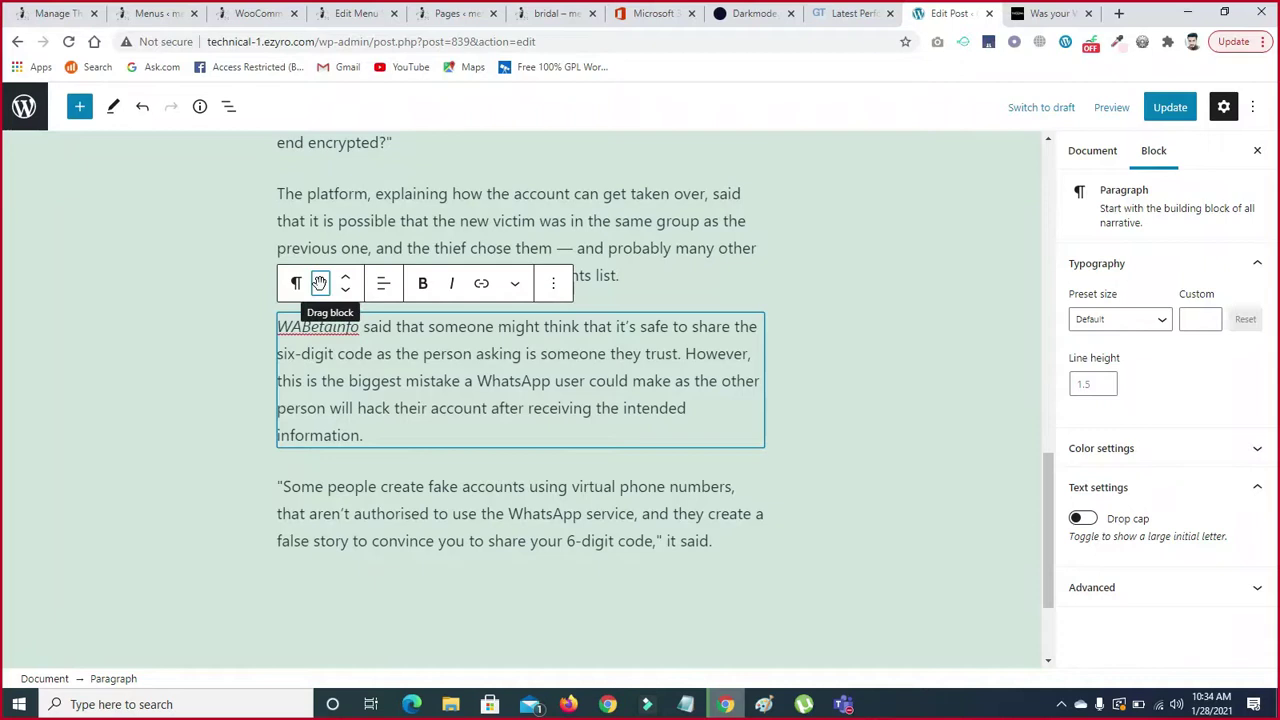
- Try centre and right alignment on the WABetainfo paragraph, settling back on left alignment
{"action": "left_click", "coordinate": [382, 290]}
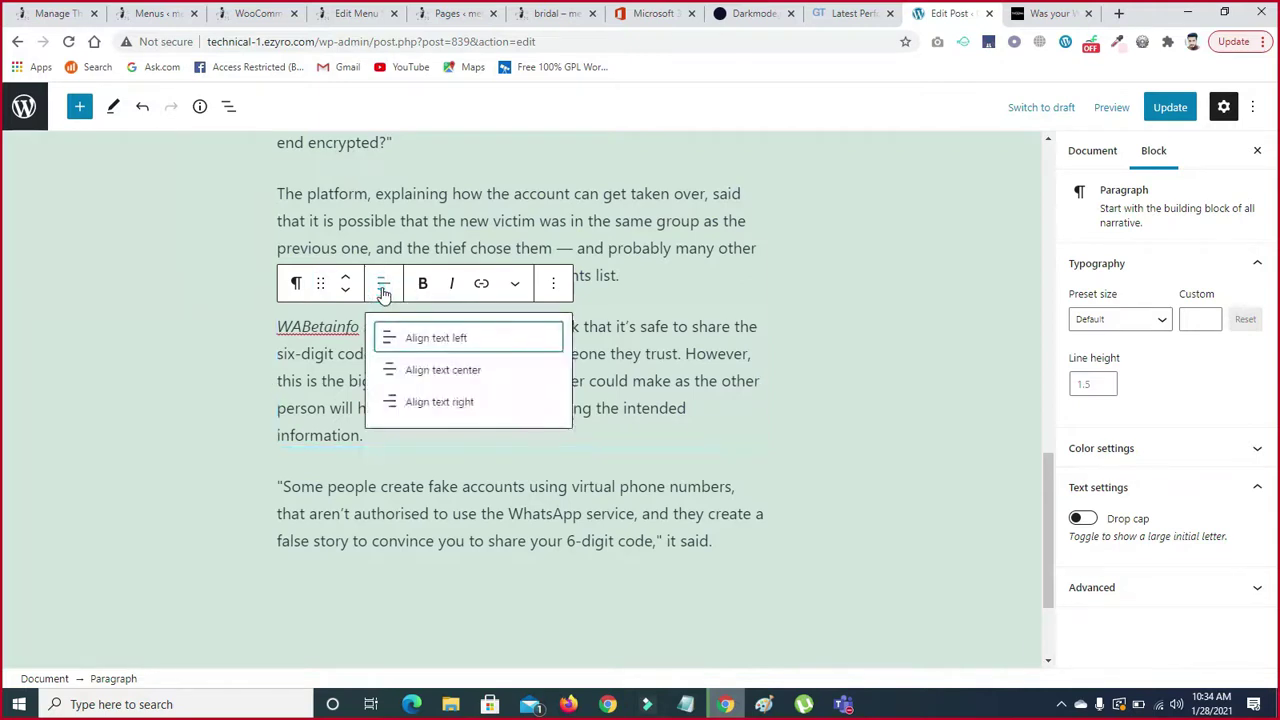
{"action": "left_click", "coordinate": [416, 369]}
{"action": "left_click", "coordinate": [383, 283]}
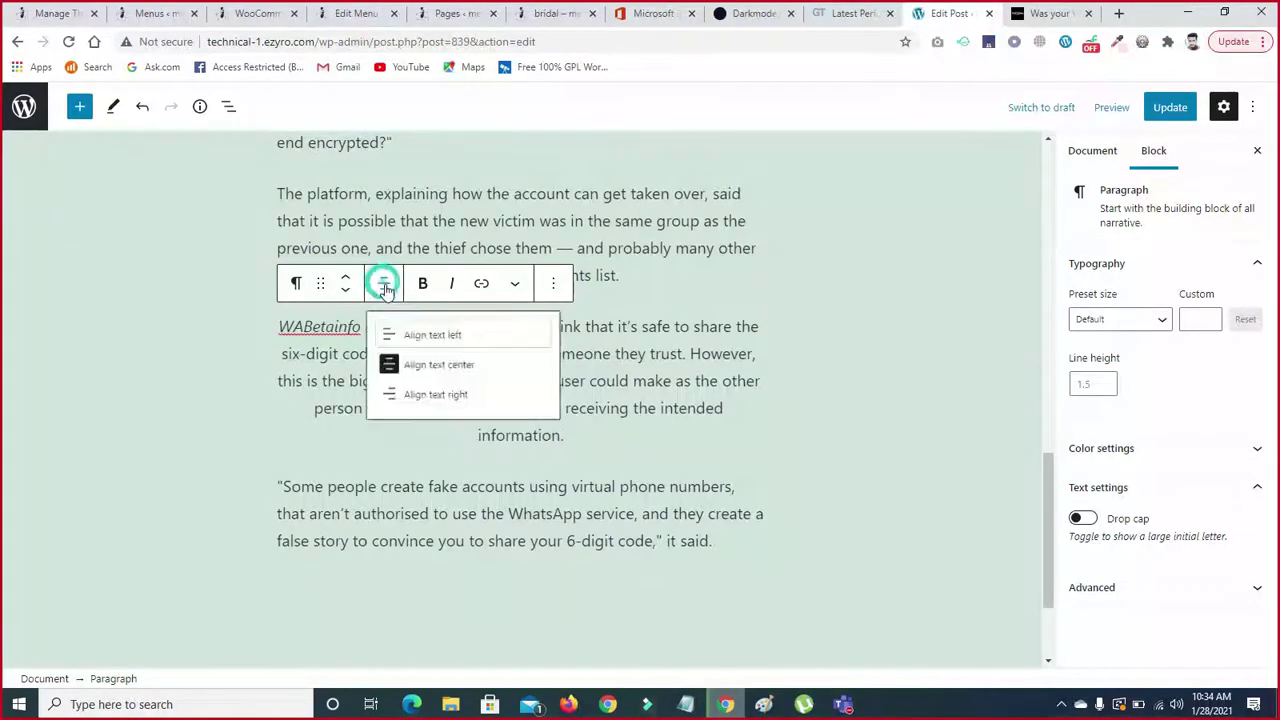
{"action": "left_click", "coordinate": [418, 400]}
{"action": "left_click", "coordinate": [390, 292]}
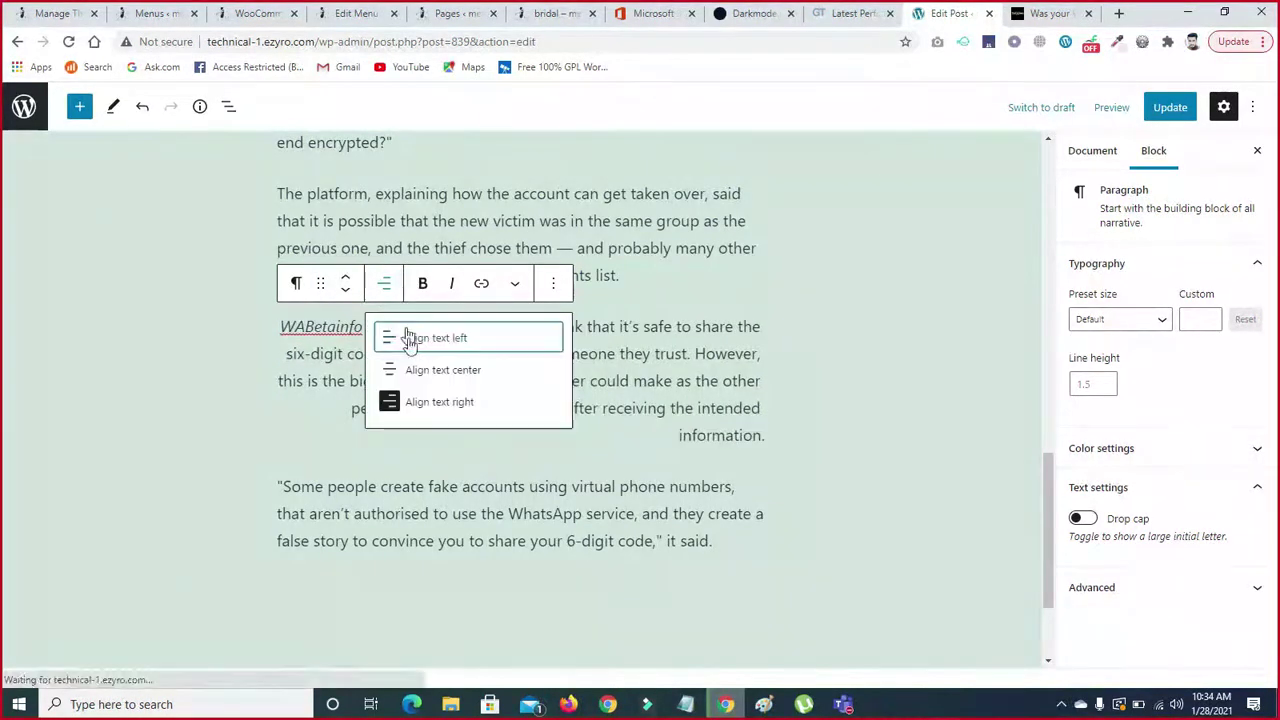
{"action": "left_click", "coordinate": [411, 337]}
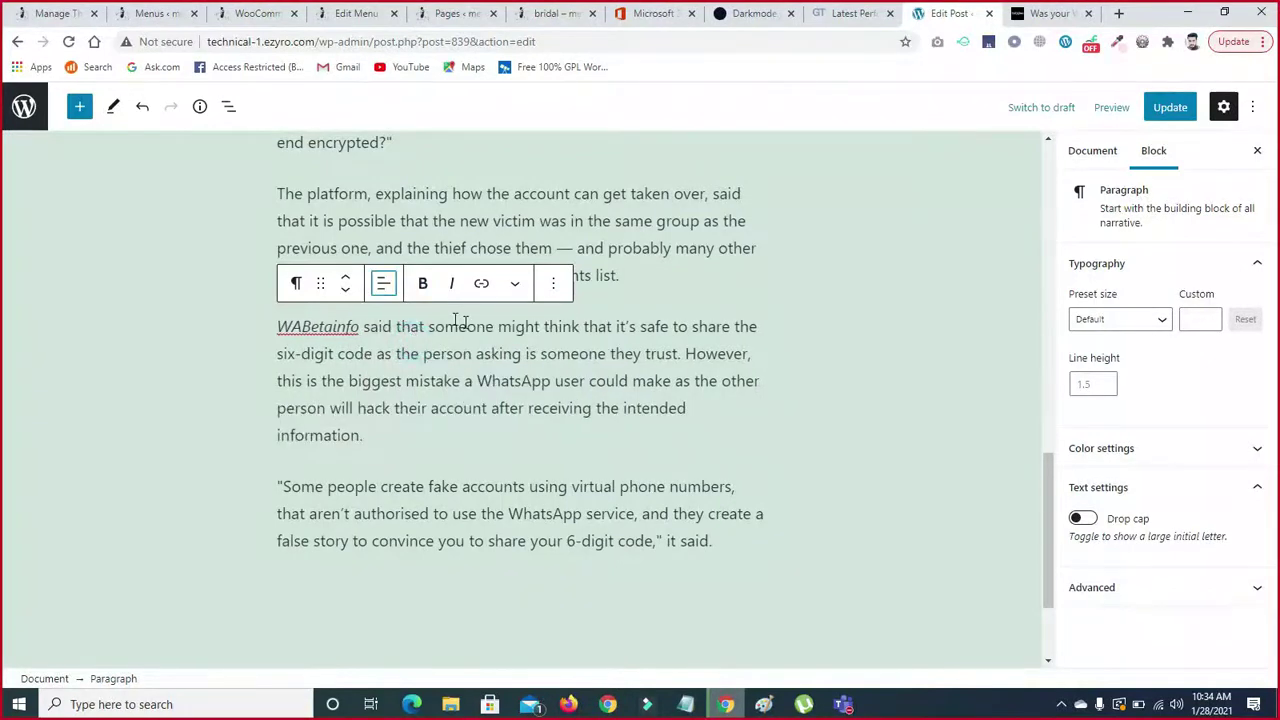
{"action": "left_click", "coordinate": [515, 284]}
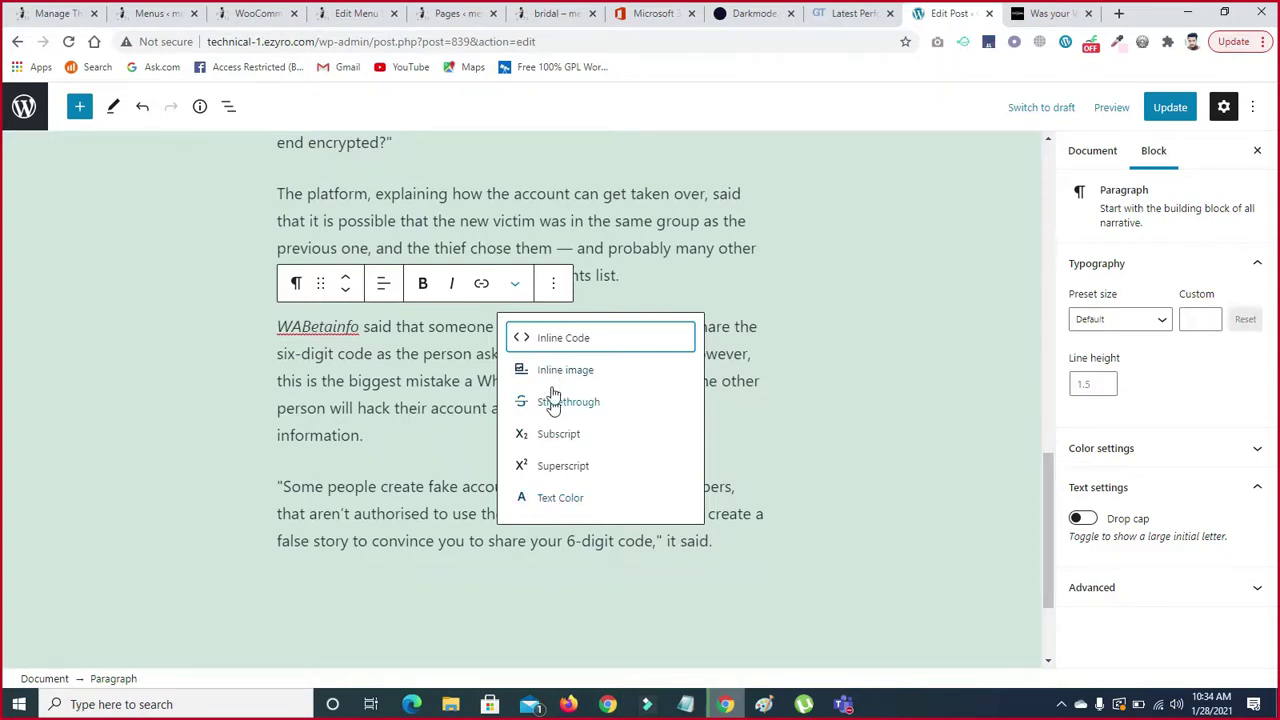
- Colour the words 'receiving the intended' with a custom vivid magenta
{"action": "left_click", "coordinate": [453, 412]}
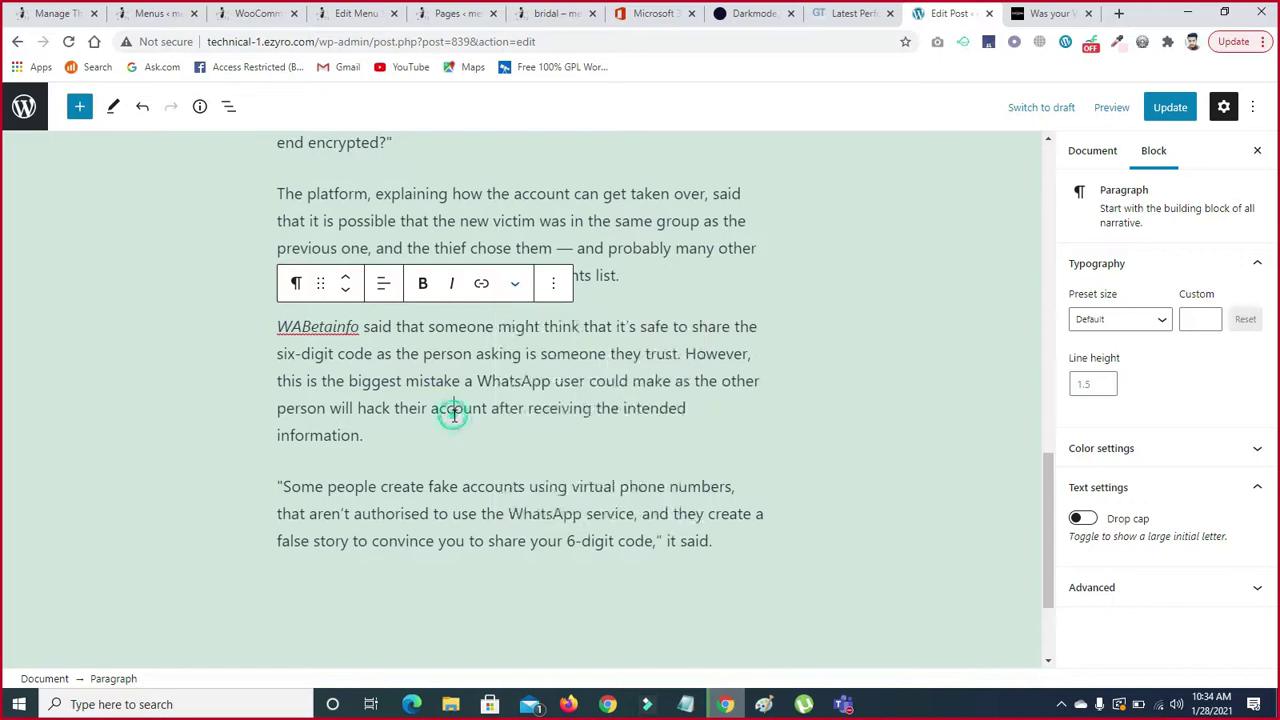
{"action": "left_click_drag", "start_coordinate": [526, 408], "coordinate": [690, 408]}
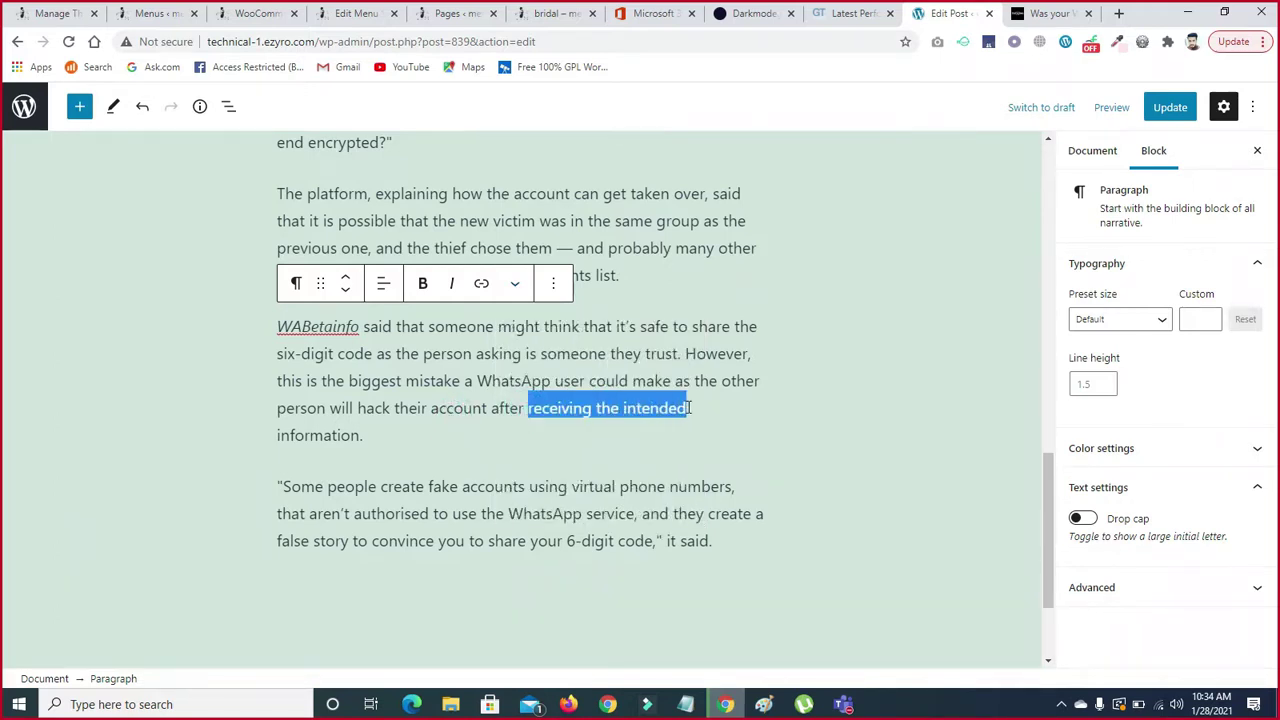
{"action": "left_click", "coordinate": [514, 284]}
{"action": "left_click", "coordinate": [546, 497]}
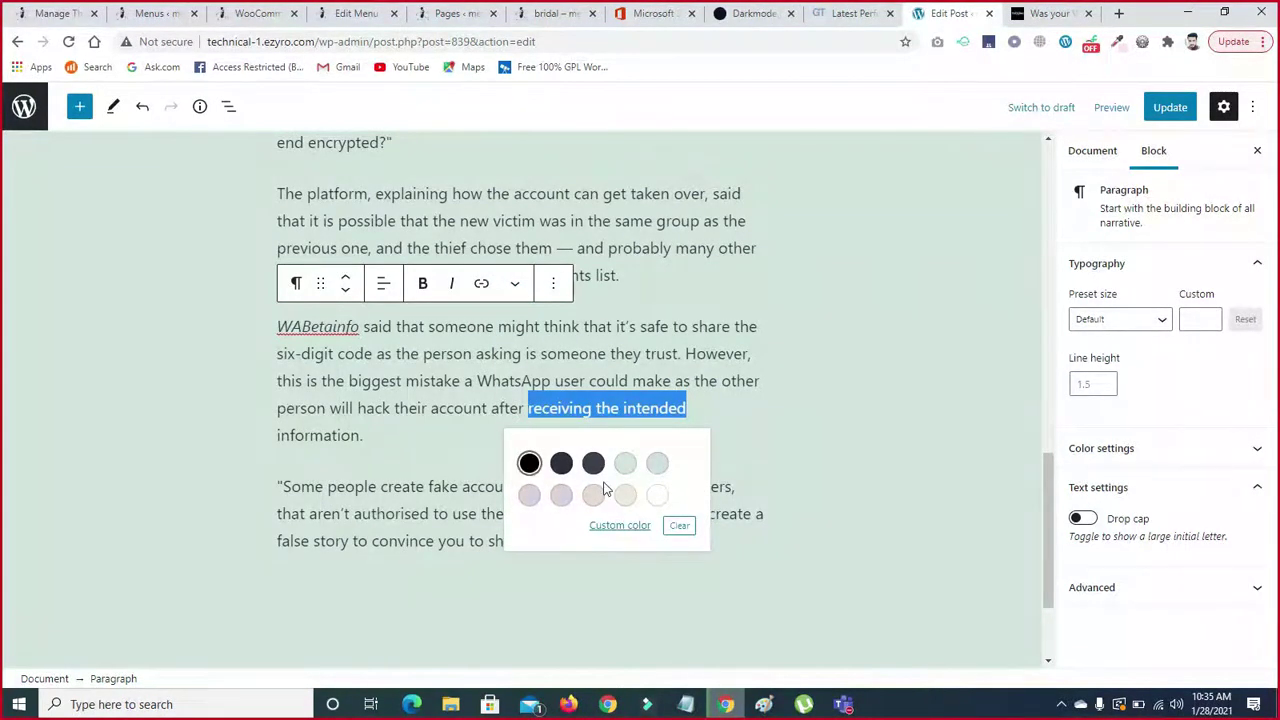
{"action": "left_click", "coordinate": [620, 525]}
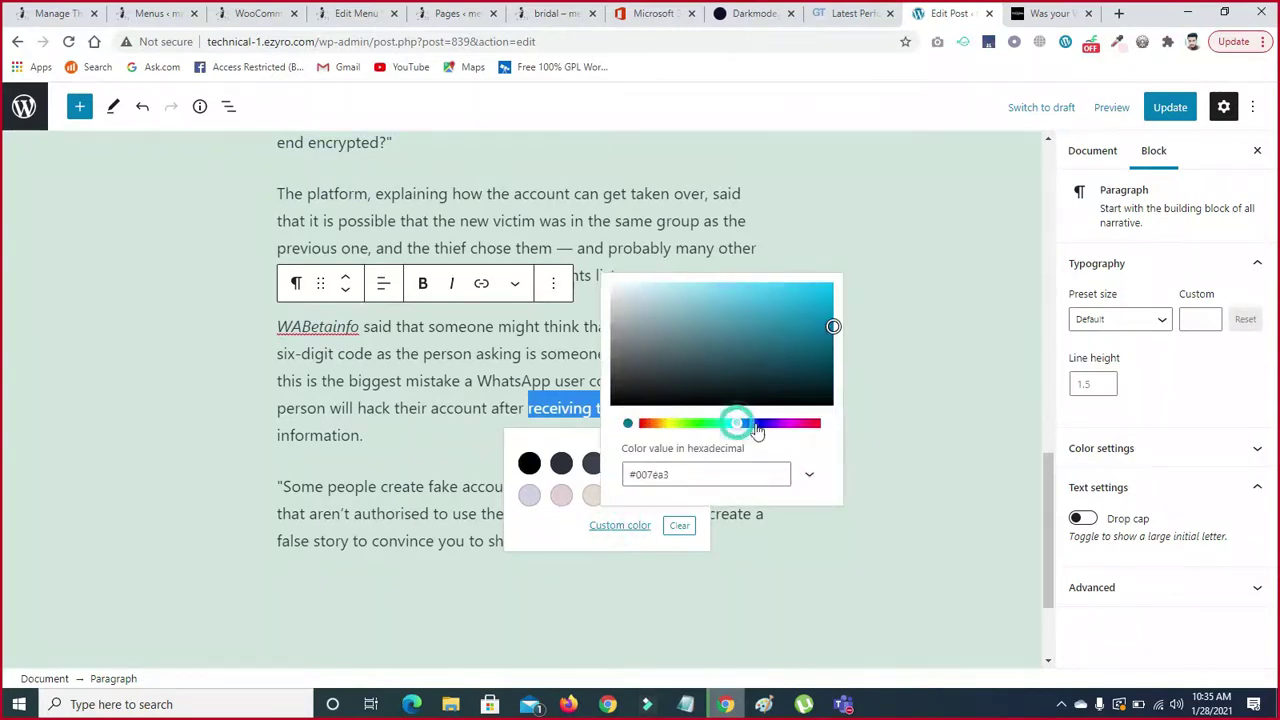
{"action": "left_click_drag", "start_coordinate": [737, 427], "coordinate": [794, 423]}
{"action": "left_click_drag", "start_coordinate": [833, 328], "coordinate": [783, 295]}
{"action": "left_click", "coordinate": [474, 434]}
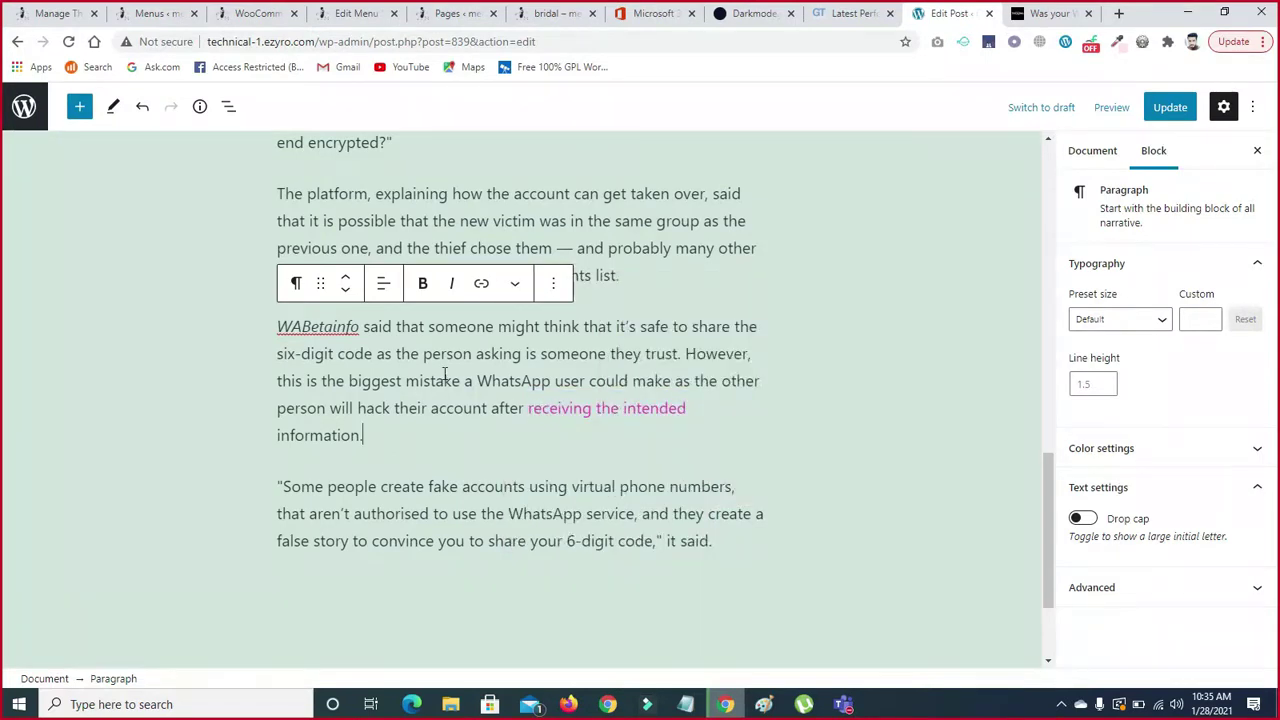
- Colour the words 'the person asking' with a custom bright green
{"action": "left_click_drag", "start_coordinate": [397, 353], "coordinate": [521, 355]}
{"action": "left_click", "coordinate": [515, 287]}
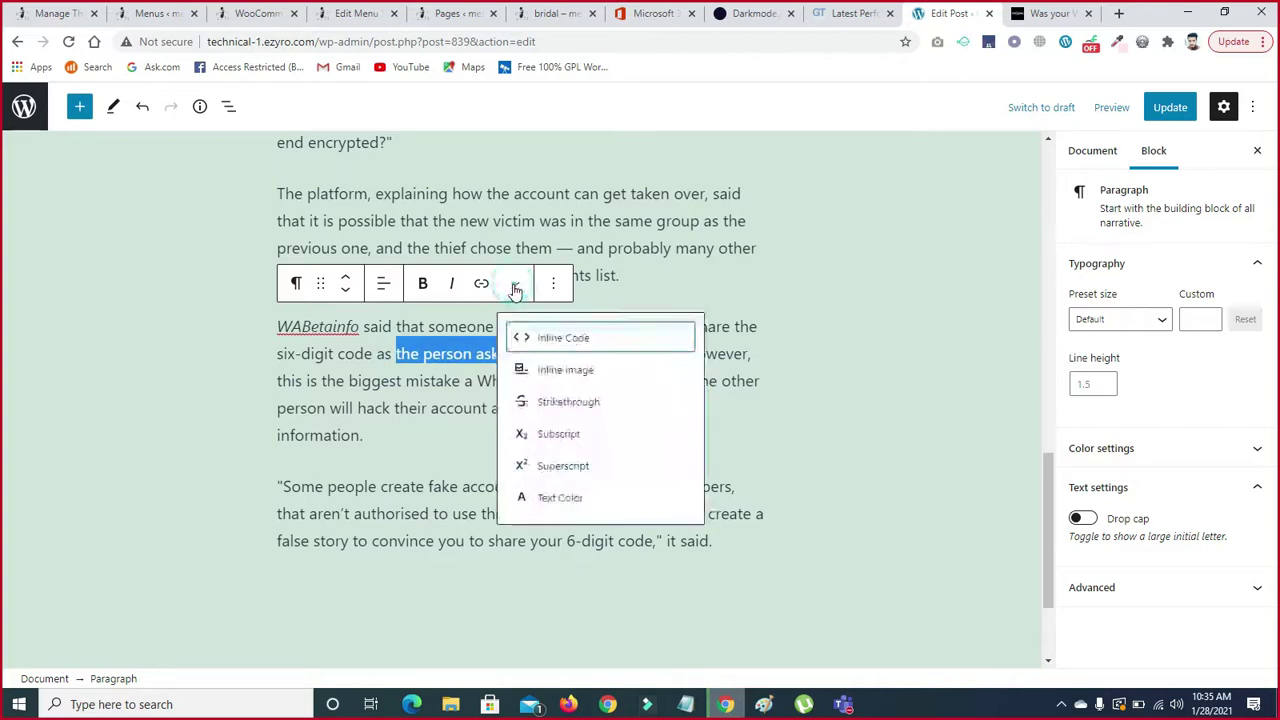
{"action": "left_click", "coordinate": [553, 496]}
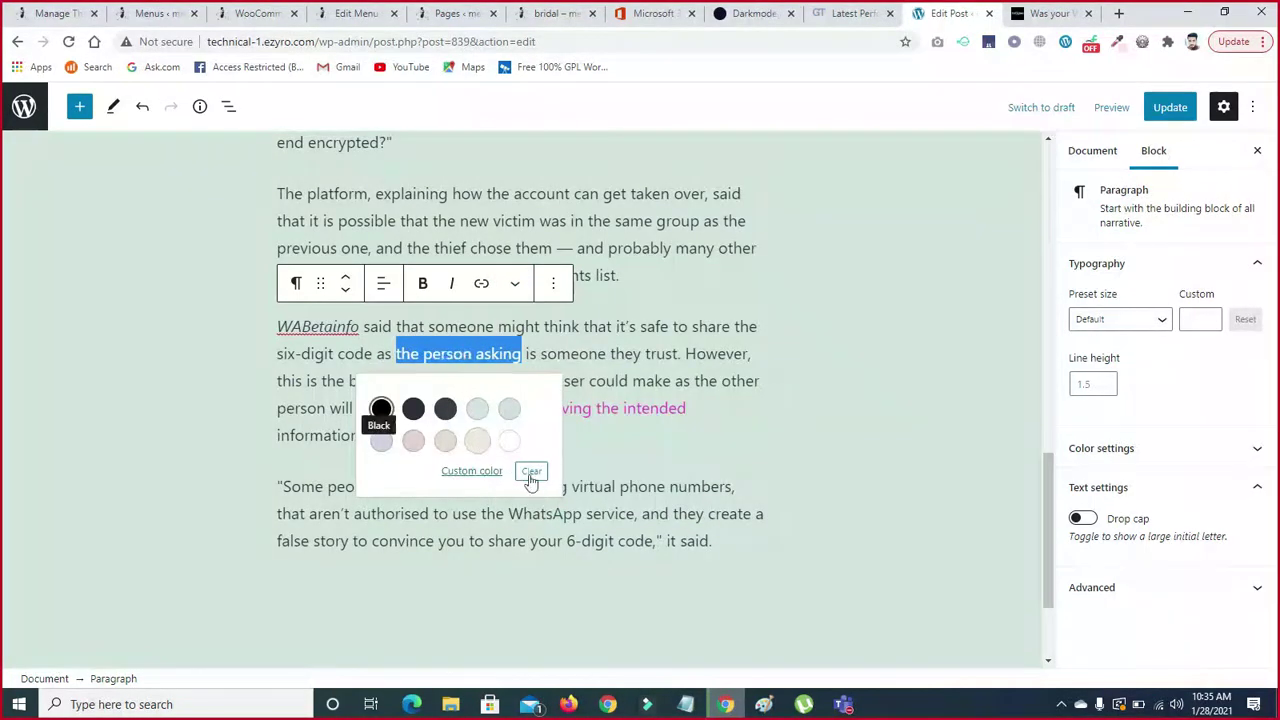
{"action": "left_click", "coordinate": [471, 470]}
{"action": "left_click_drag", "start_coordinate": [588, 313], "coordinate": [477, 280]}
{"action": "left_click_drag", "start_coordinate": [548, 369], "coordinate": [540, 369]}
{"action": "left_click_drag", "start_coordinate": [588, 264], "coordinate": [665, 243]}
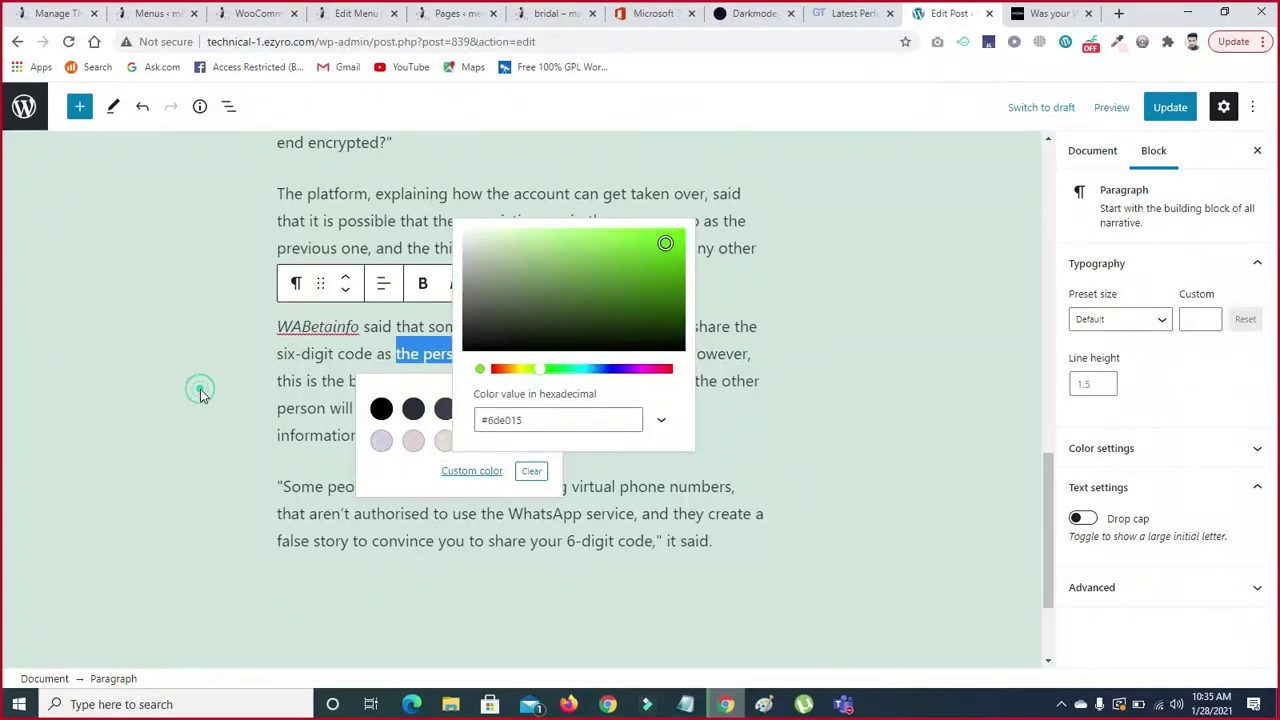
{"action": "left_click", "coordinate": [200, 393]}
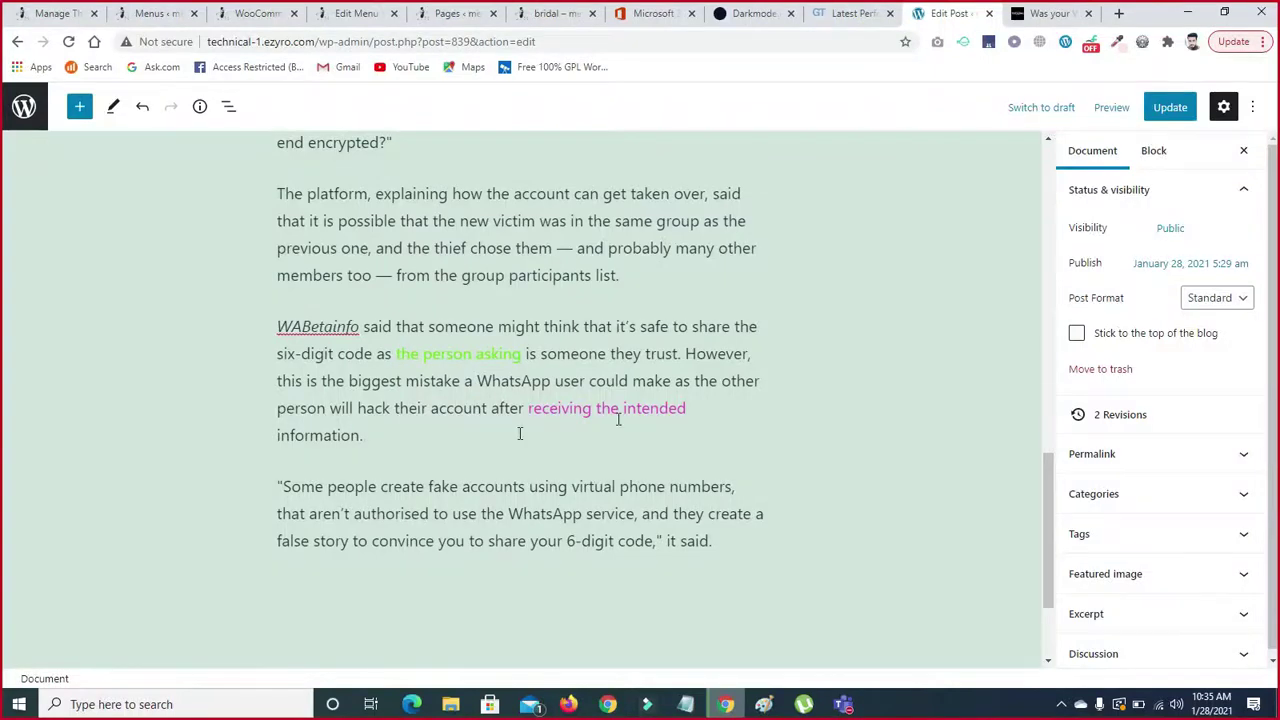
- Give the quote's closing words a very light colour and start a new block below
{"action": "left_click_drag", "start_coordinate": [1040, 467], "coordinate": [1044, 498]}
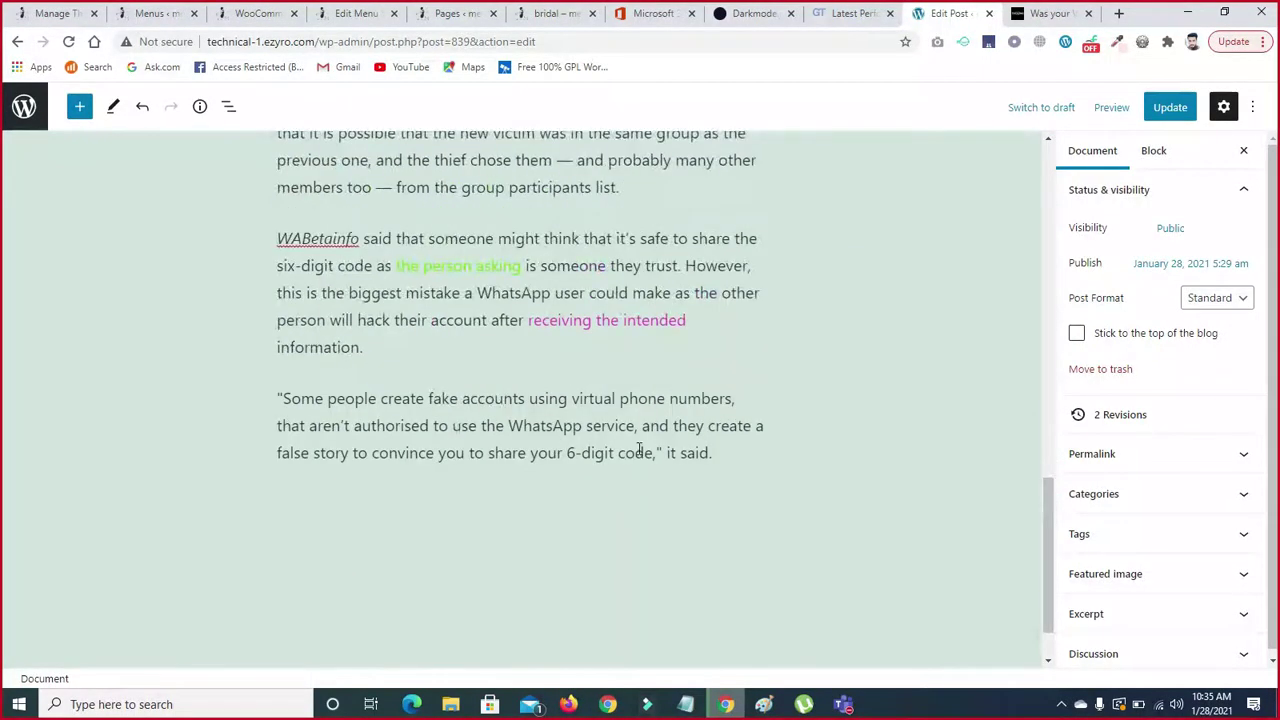
{"action": "left_click_drag", "start_coordinate": [709, 455], "coordinate": [489, 464]}
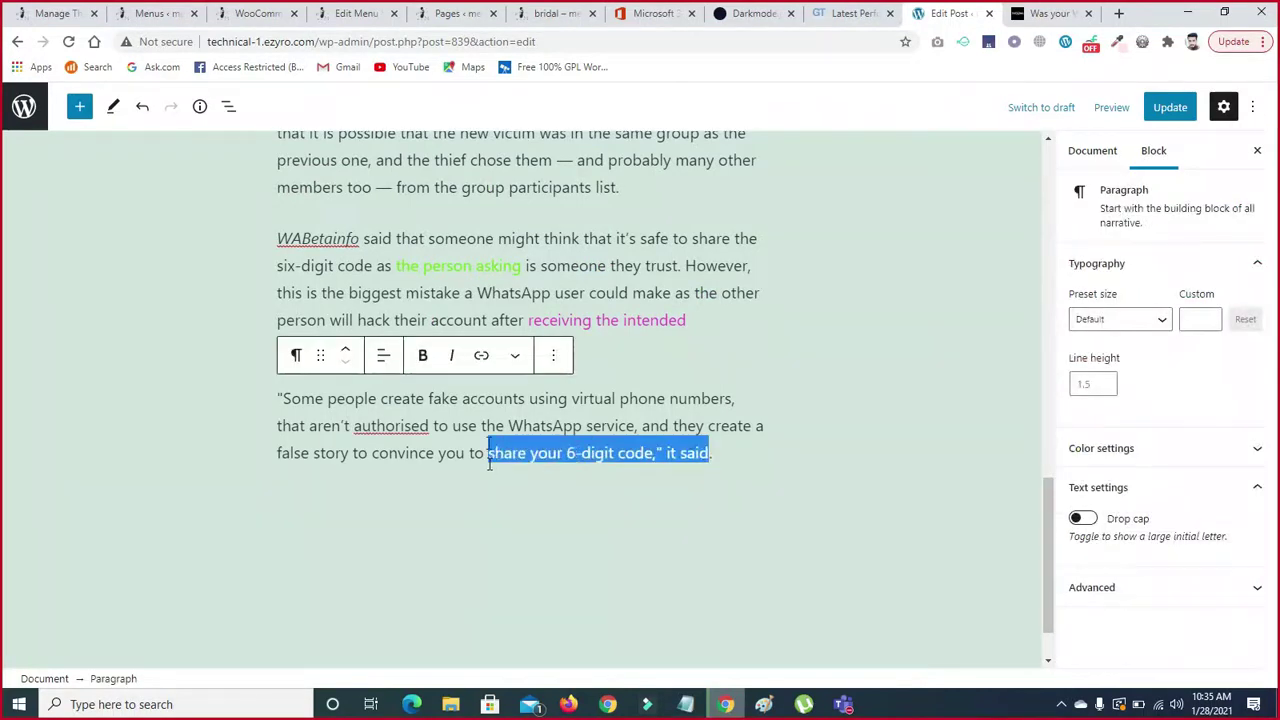
{"action": "left_click", "coordinate": [515, 357]}
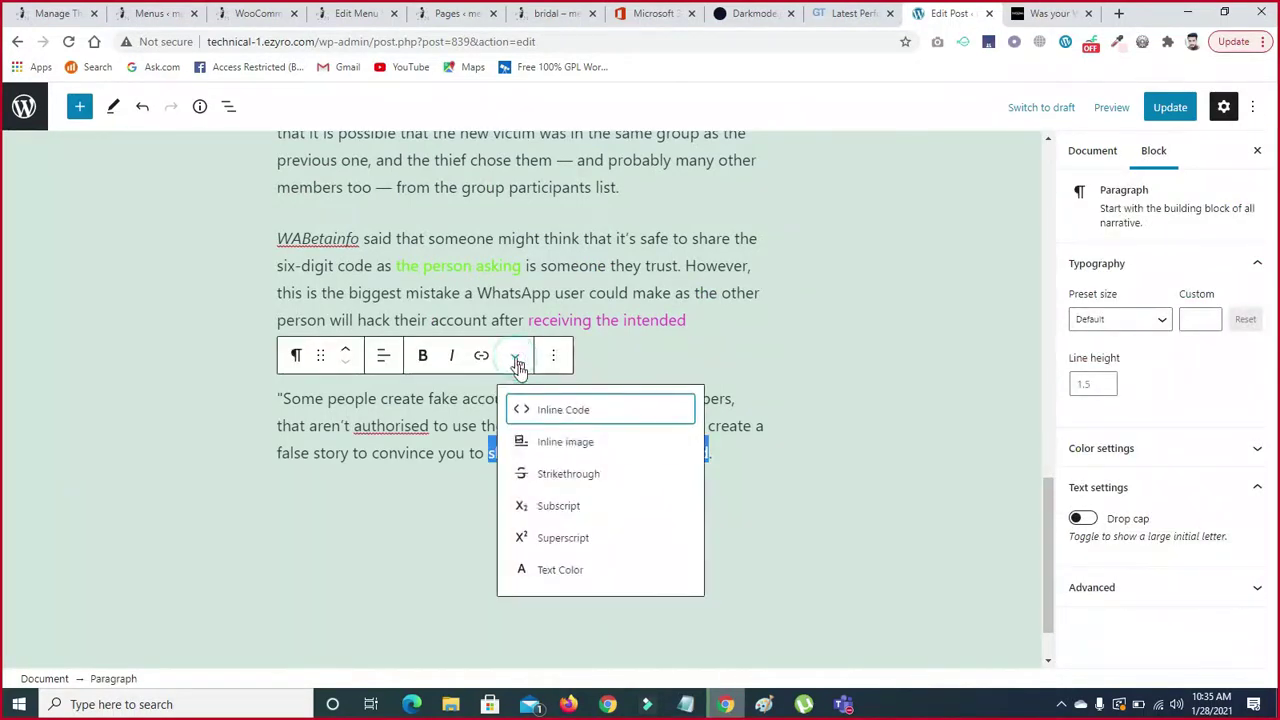
{"action": "left_click", "coordinate": [542, 569]}
{"action": "left_click", "coordinate": [590, 543]}
{"action": "left_click", "coordinate": [337, 501]}
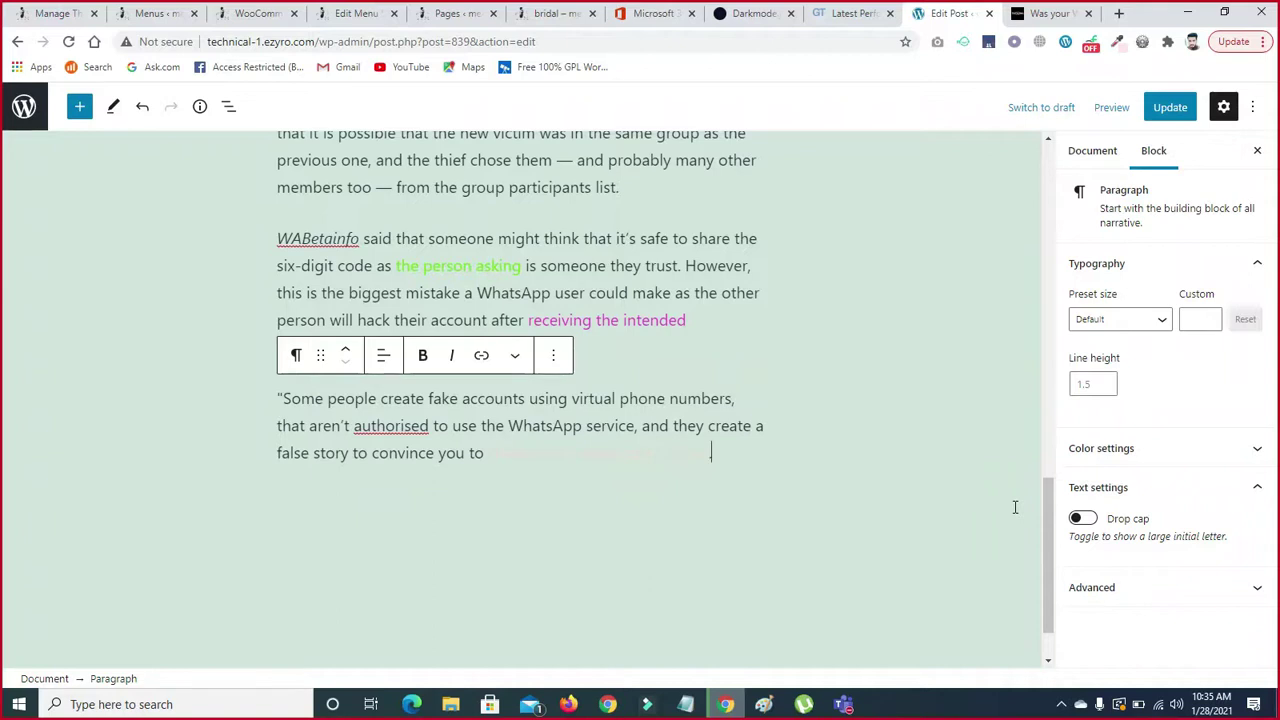
{"action": "type", "text": "."}
{"action": "key", "text": "Return"}
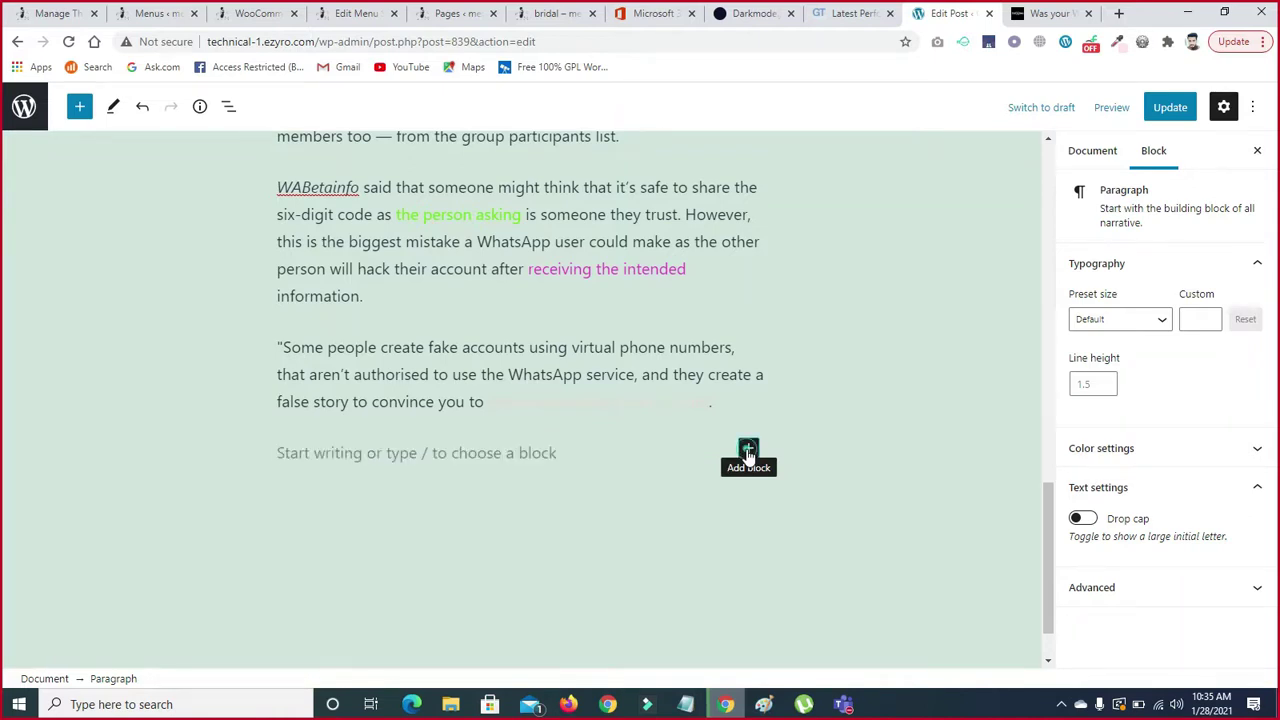
{"action": "left_click", "coordinate": [748, 452]}
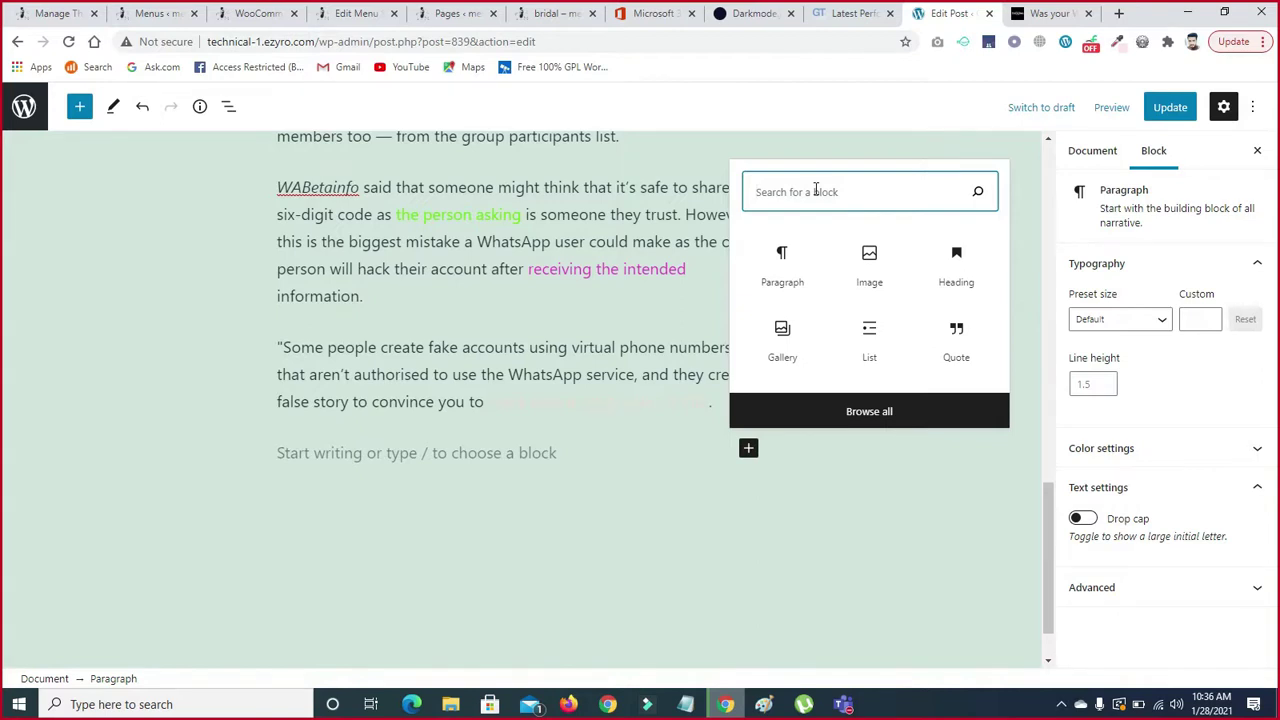
{"action": "type", "text": "head"}
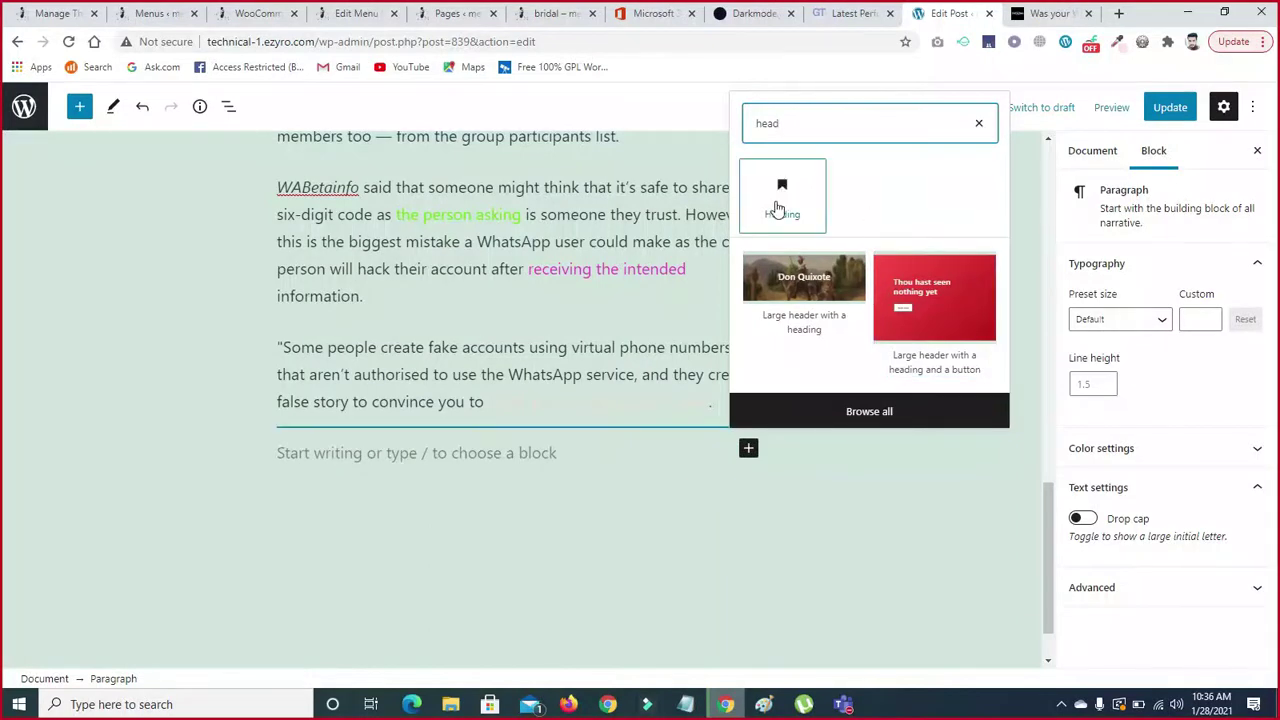
{"action": "left_click", "coordinate": [778, 207]}
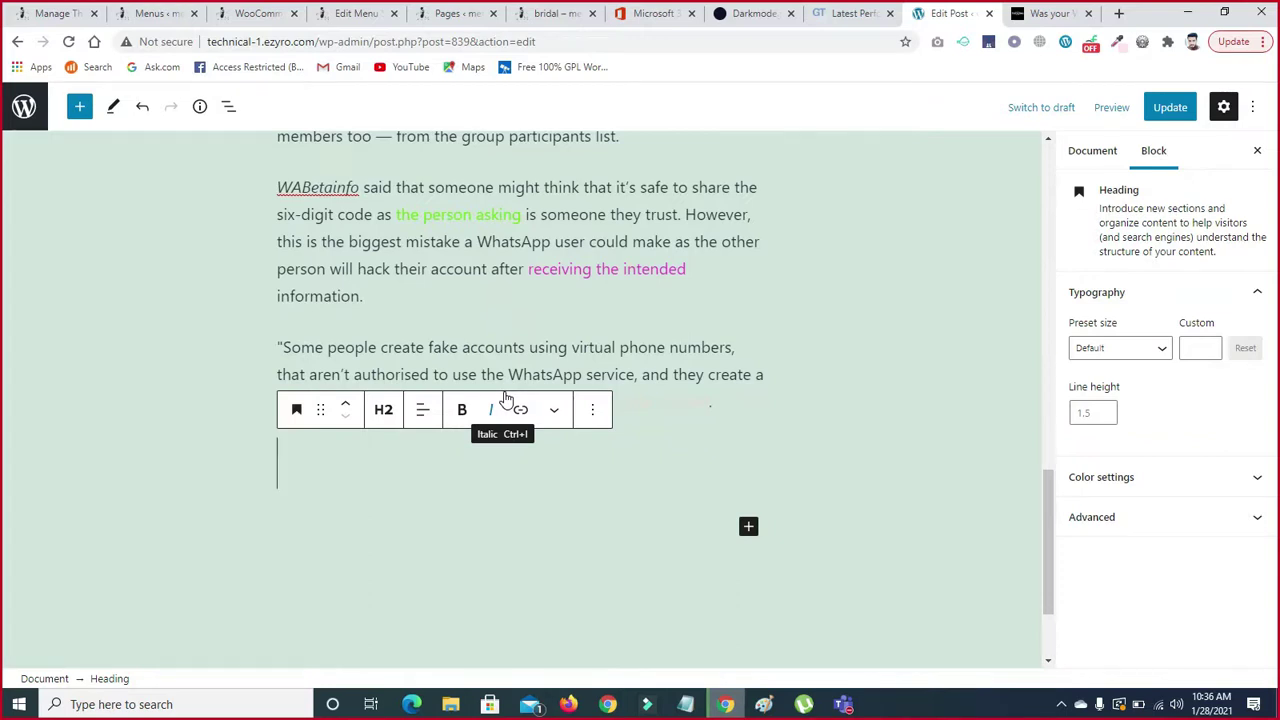
{"action": "type", "text": "whatsapp "}
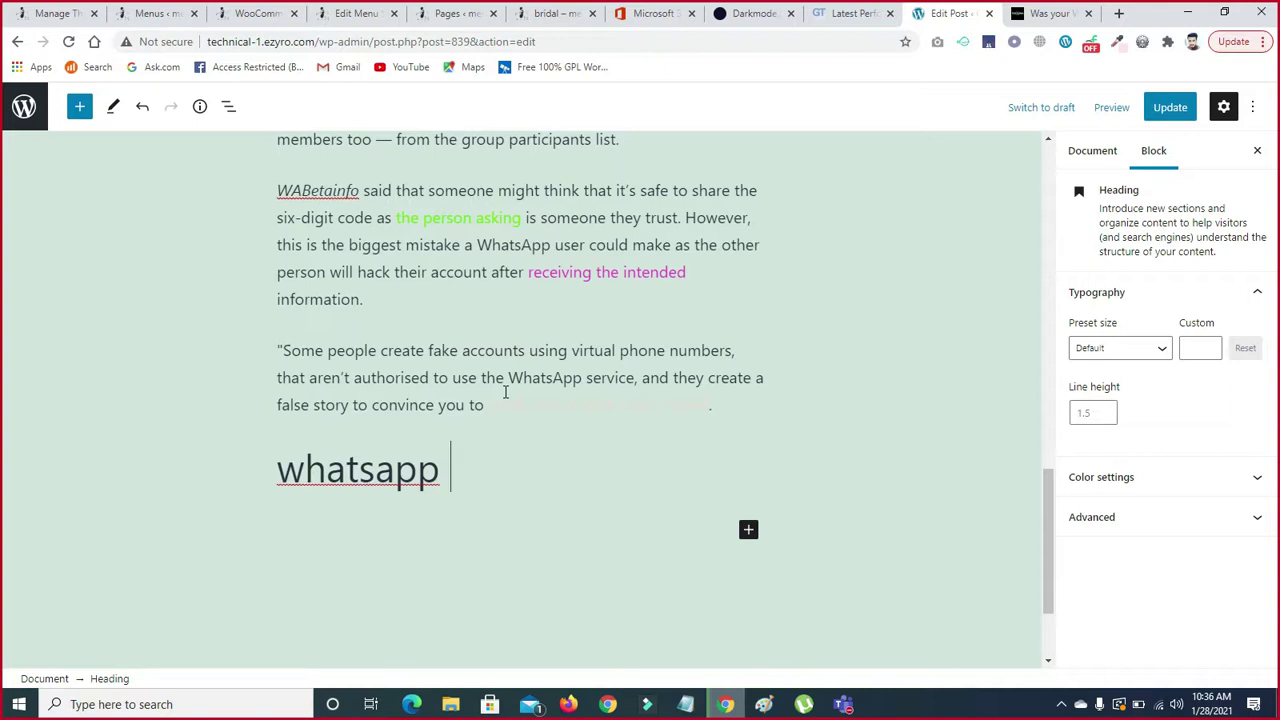
{"action": "type", "text": "new U"}
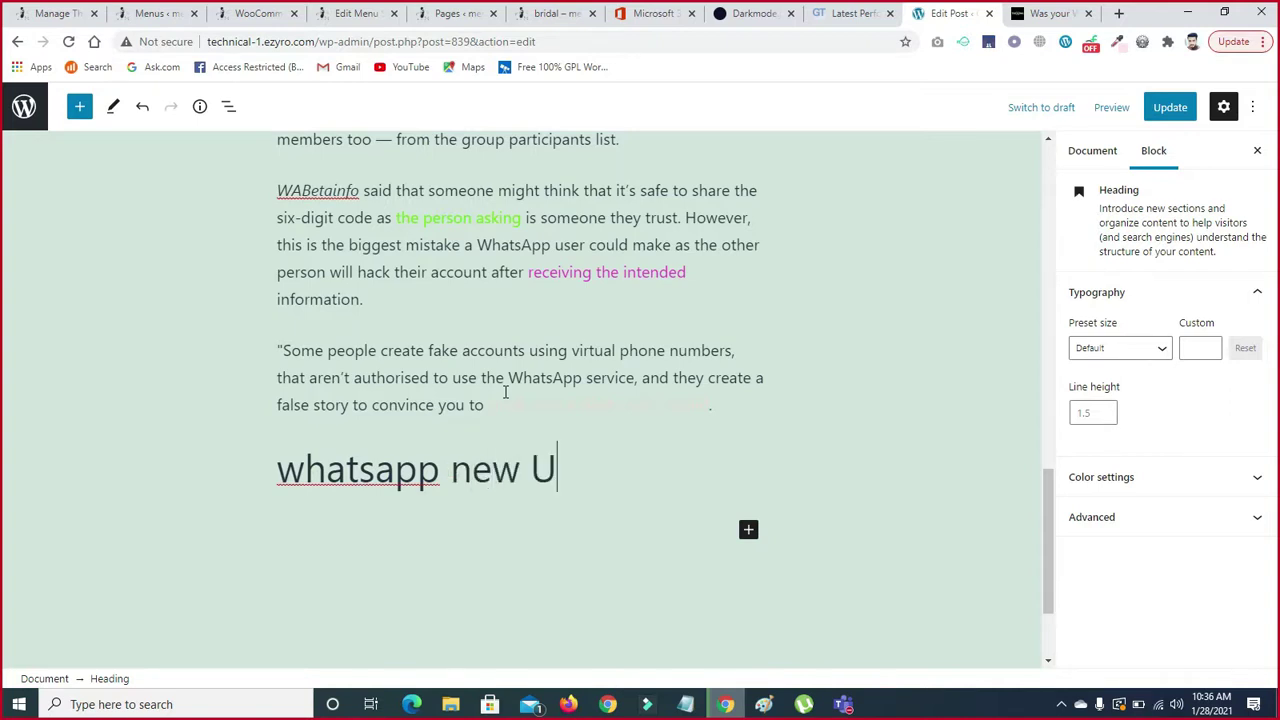
{"action": "type", "text": "pldate"}
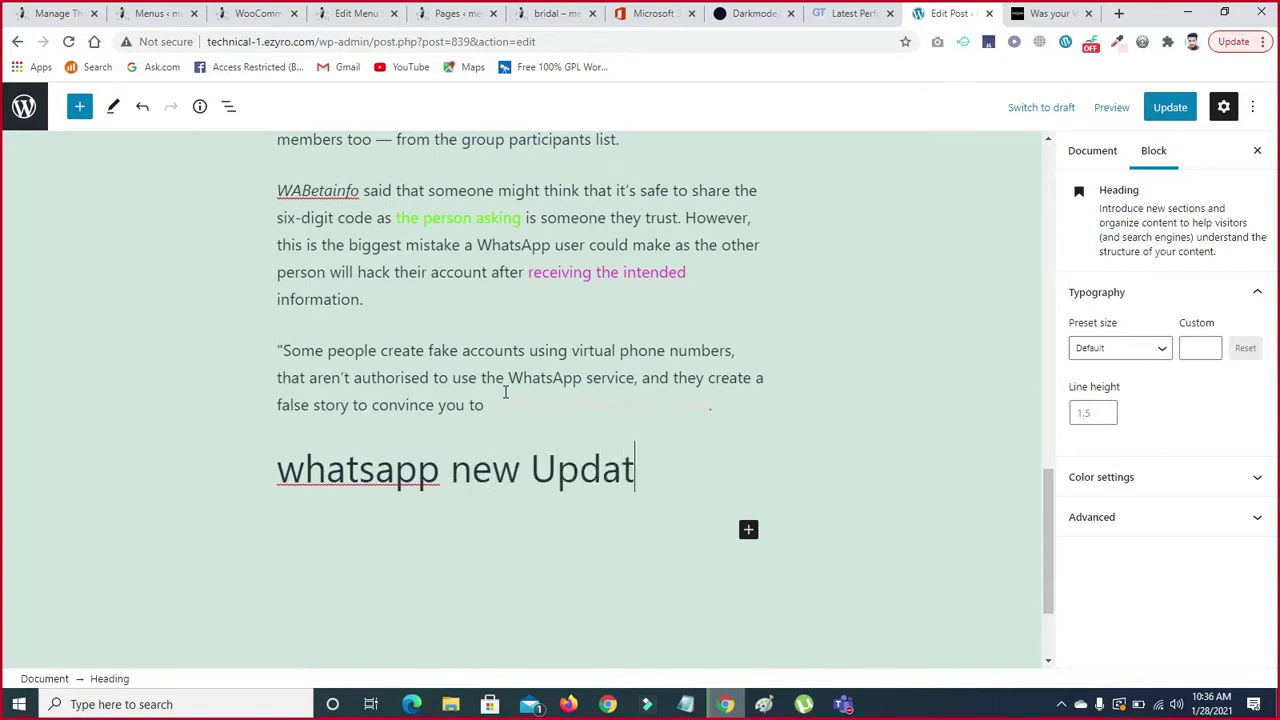
{"action": "left_click", "coordinate": [310, 448]}
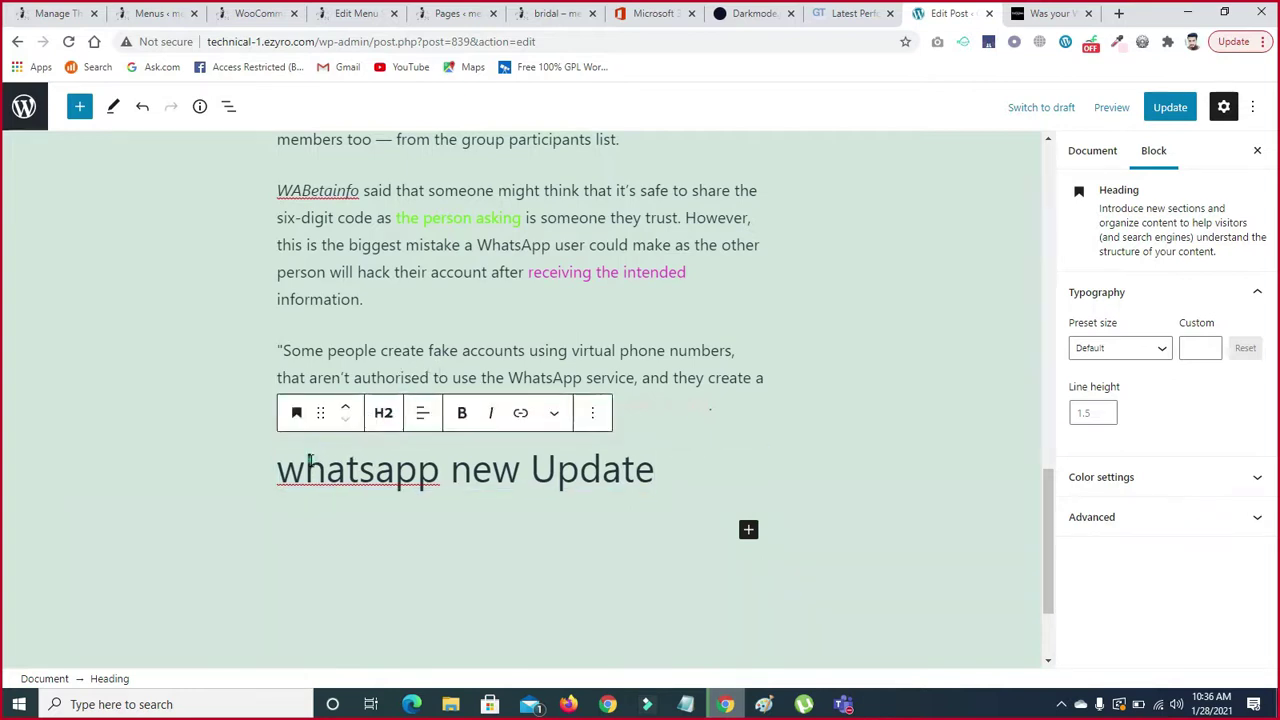
{"action": "key", "text": "BackSpace"}
{"action": "type", "text": "W"}
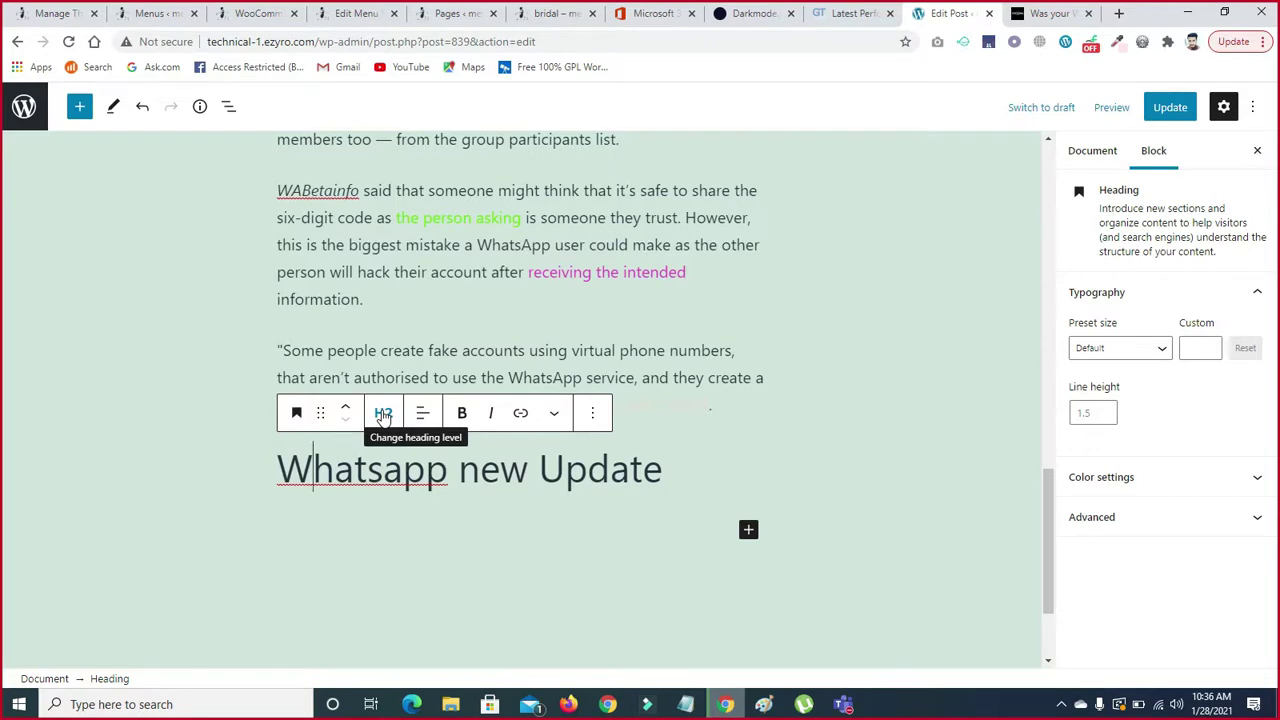
{"action": "left_click", "coordinate": [383, 414]}
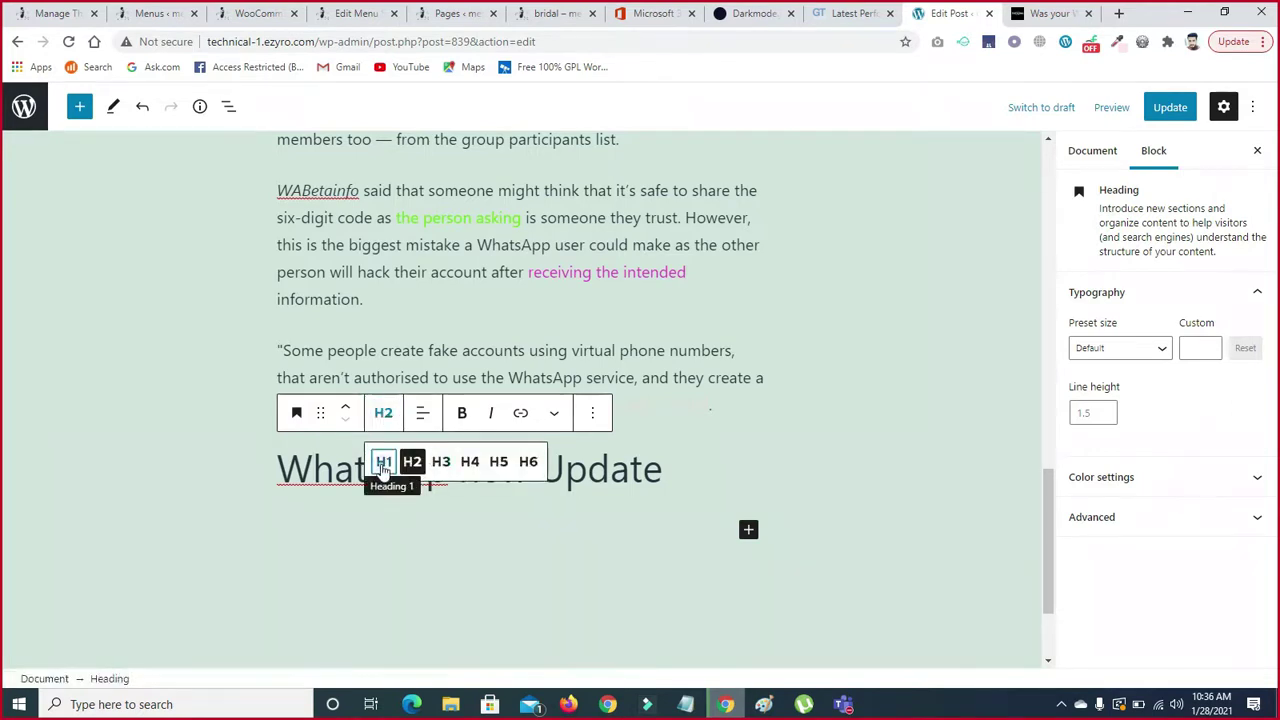
{"action": "left_click", "coordinate": [383, 464]}
{"action": "left_click", "coordinate": [381, 413]}
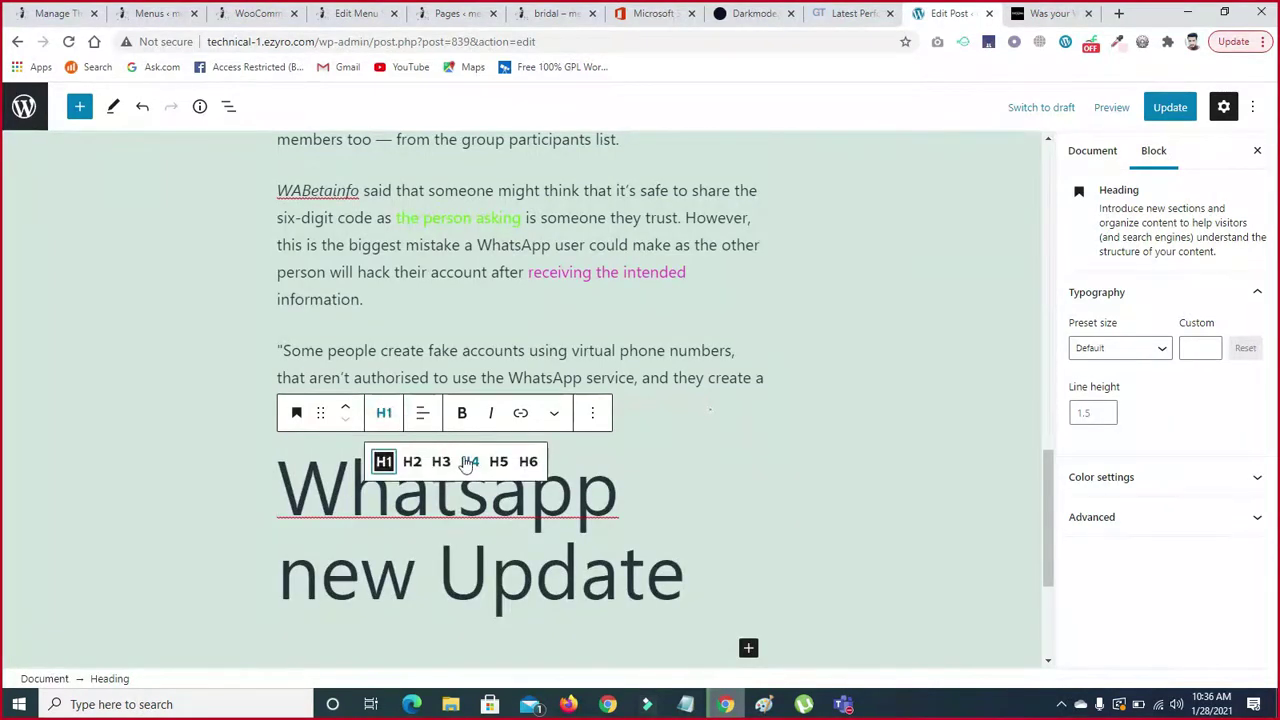
{"action": "left_click", "coordinate": [528, 462]}
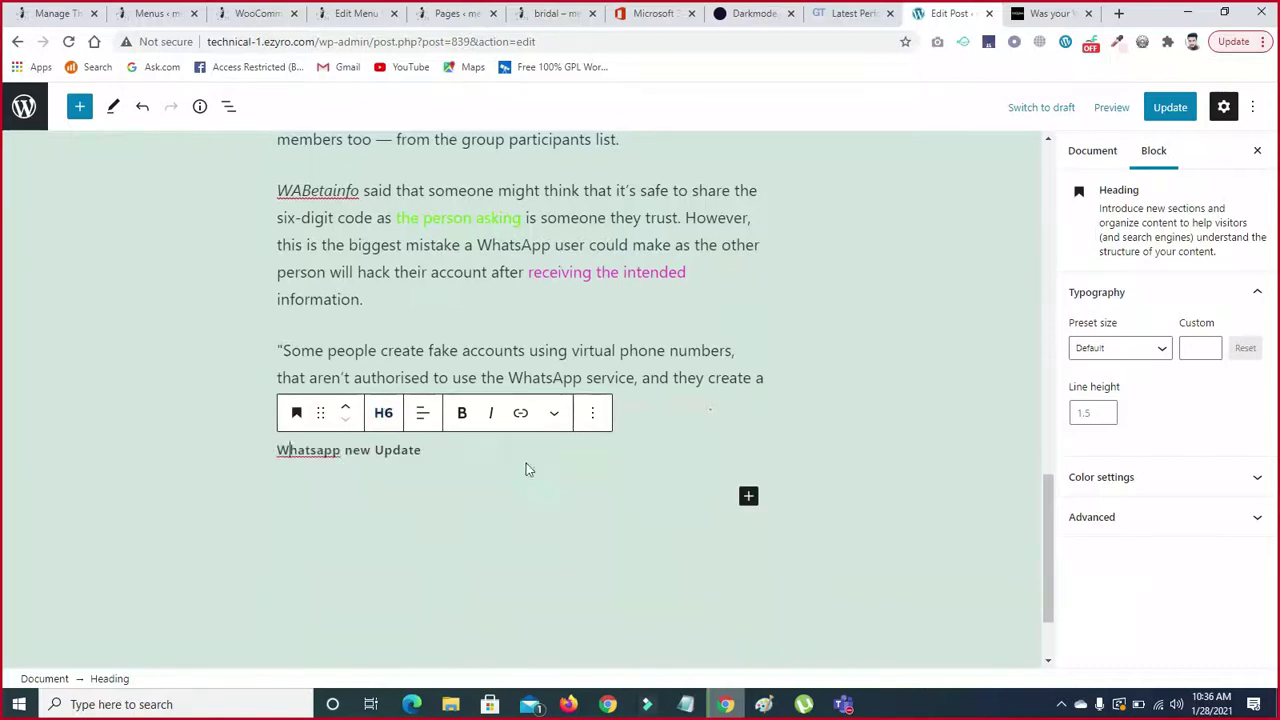
{"action": "left_click", "coordinate": [383, 413]}
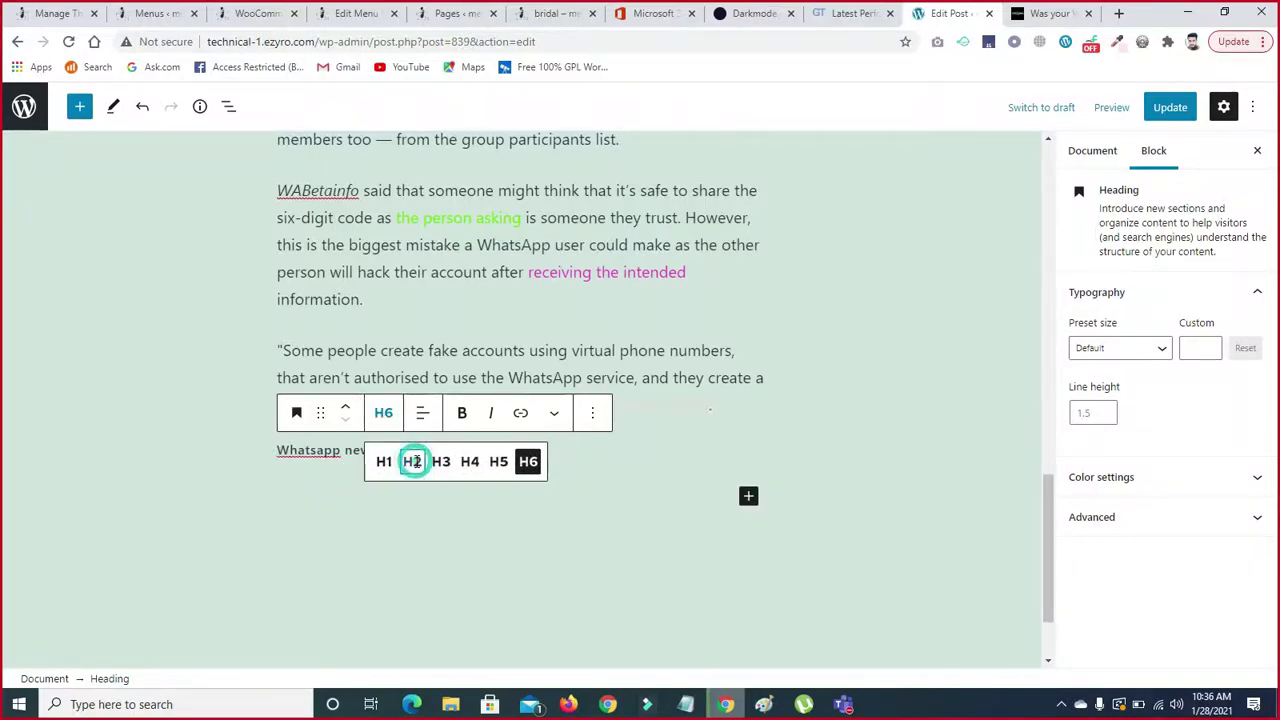
{"action": "left_click", "coordinate": [412, 462]}
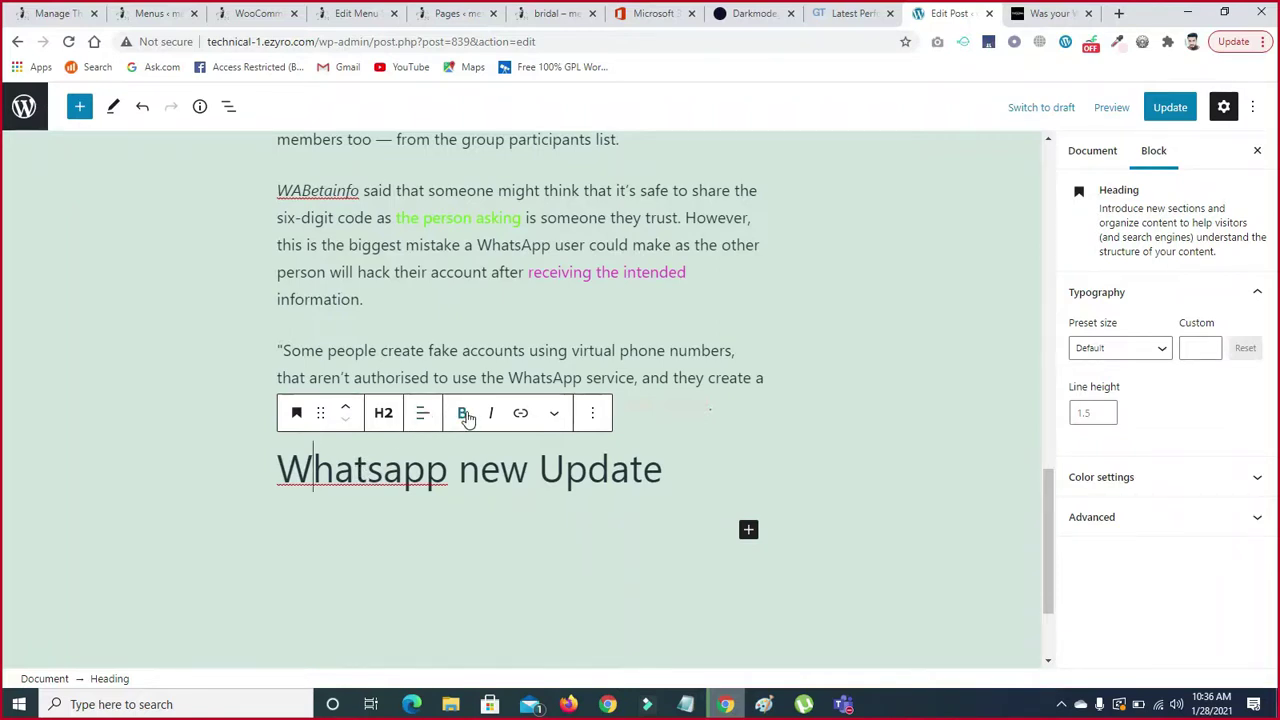
- Make the word 'Whatsapp' bold and centre the heading
{"action": "left_click_drag", "start_coordinate": [277, 463], "coordinate": [449, 450]}
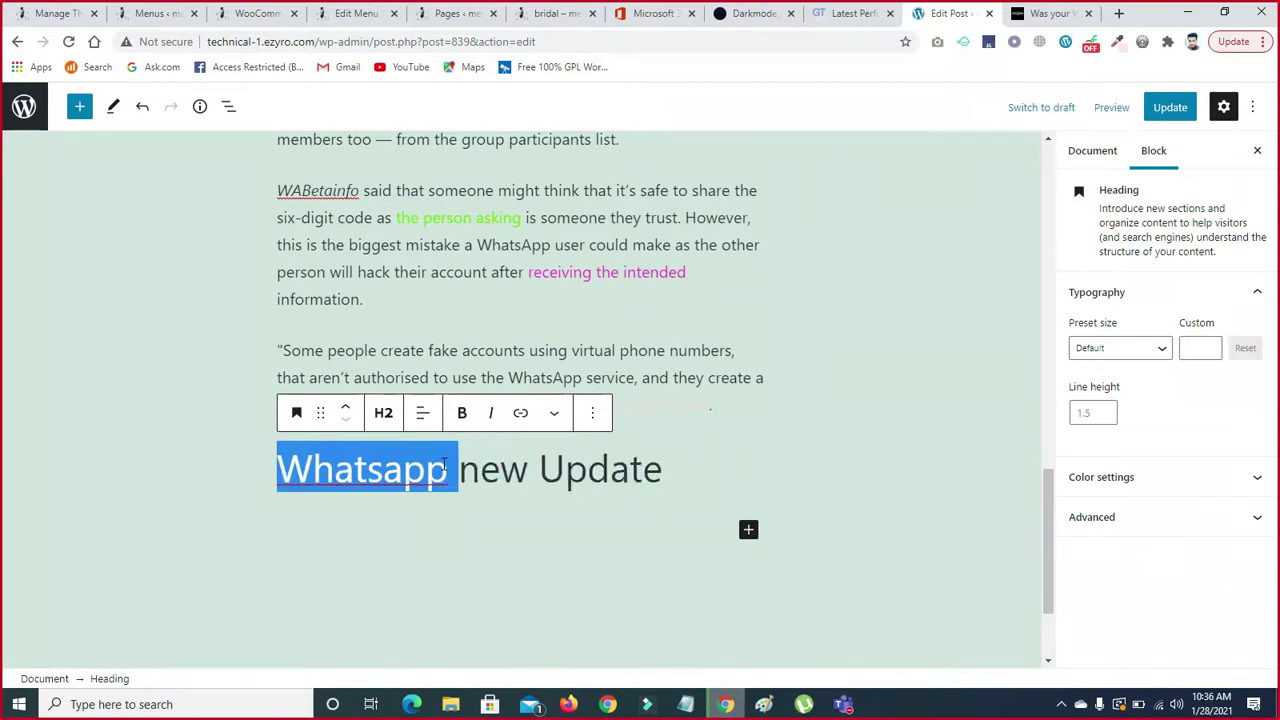
{"action": "left_click", "coordinate": [461, 418]}
{"action": "left_click", "coordinate": [458, 478]}
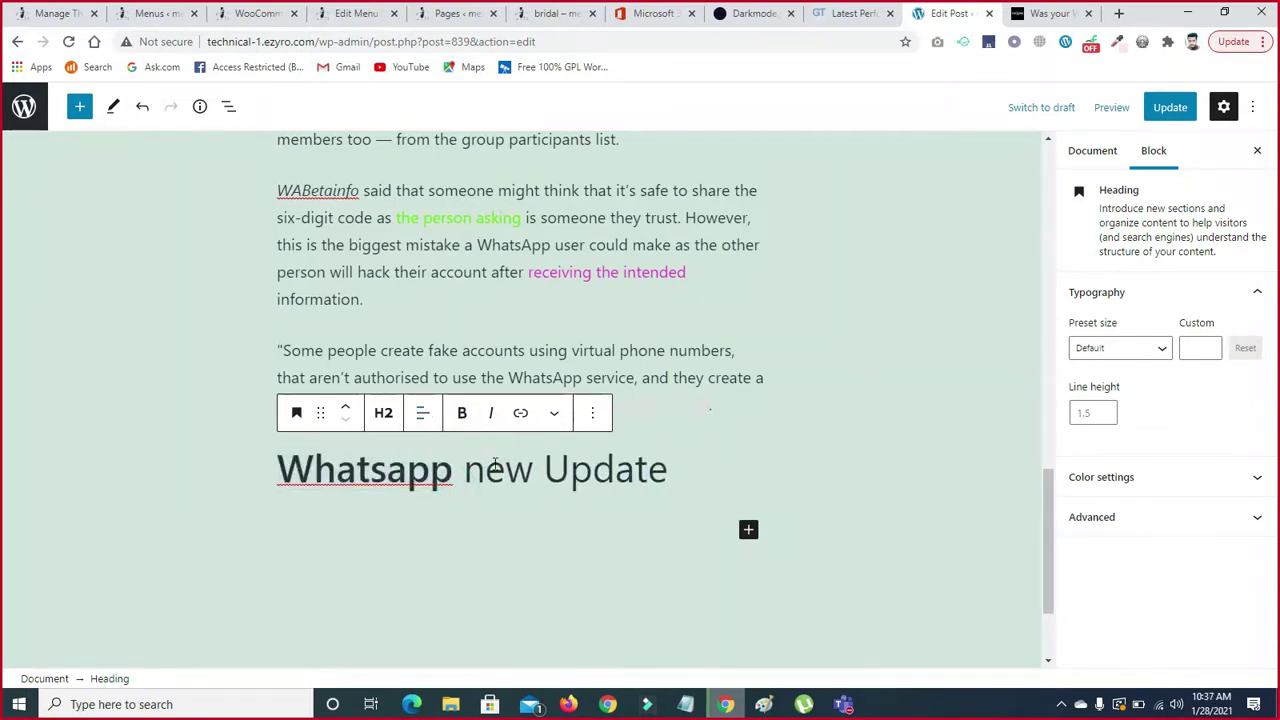
{"action": "left_click", "coordinate": [424, 420]}
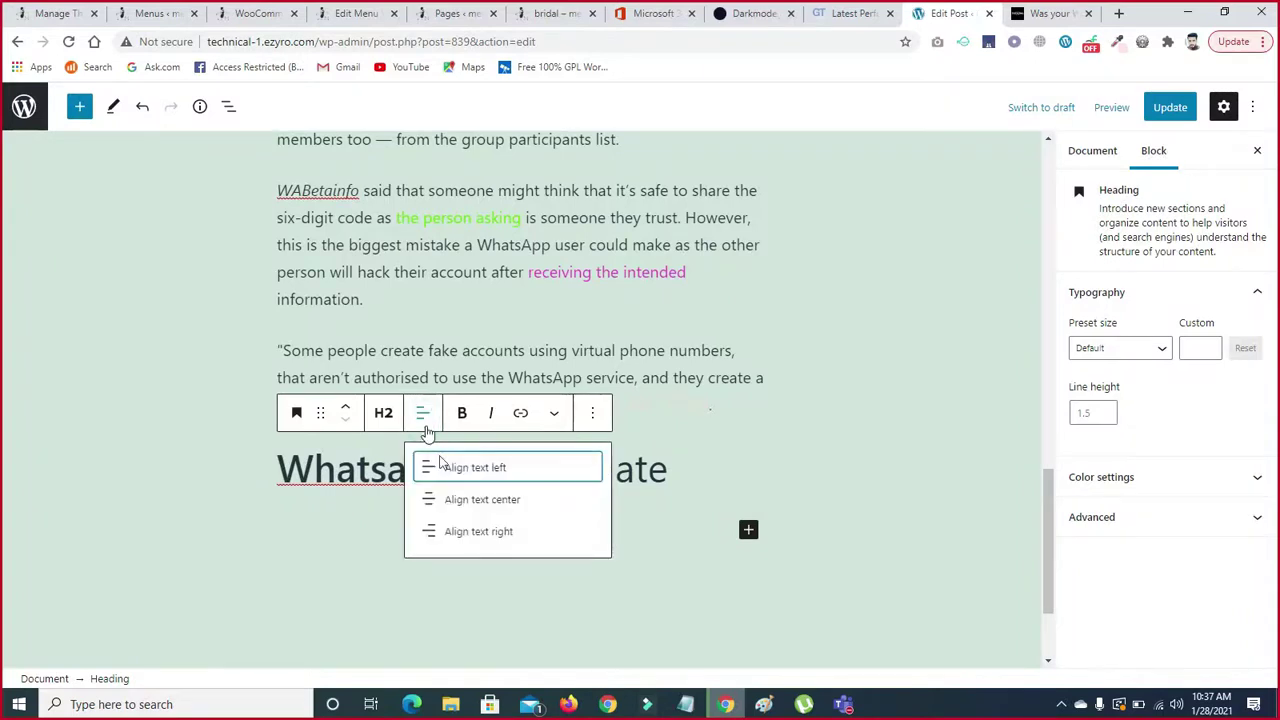
{"action": "left_click", "coordinate": [452, 500]}
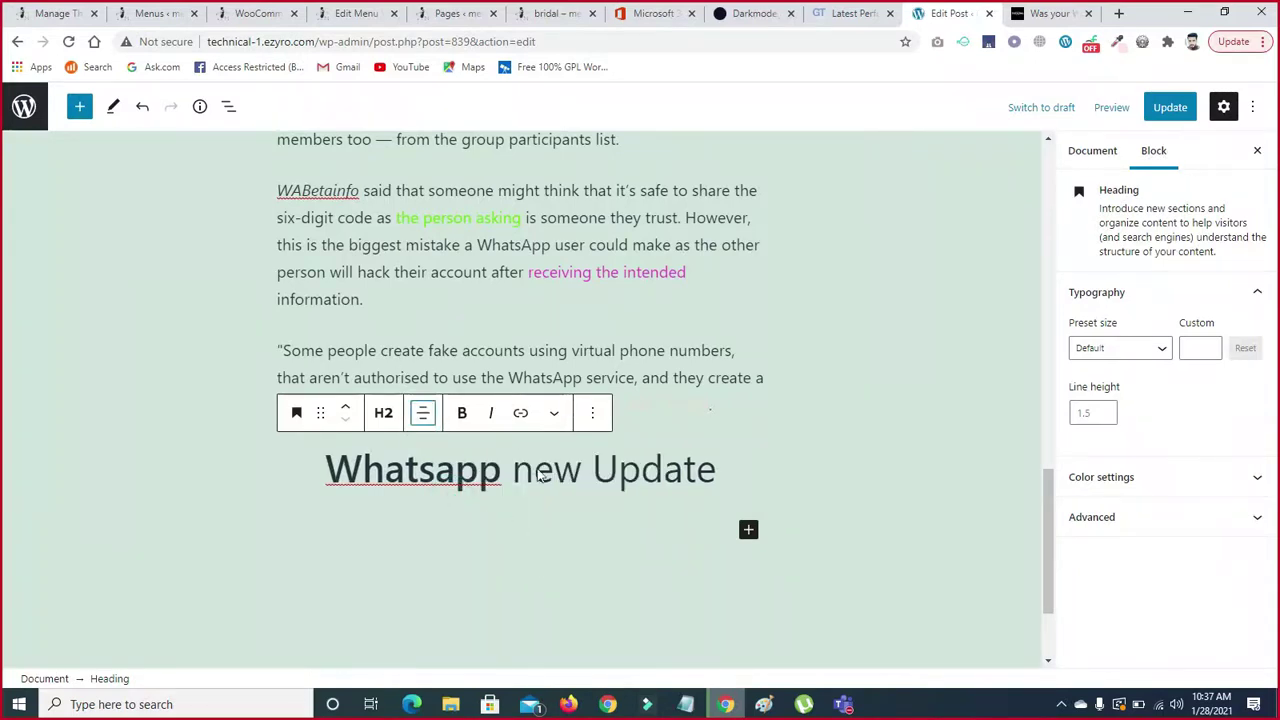
- Try light palette colours on 'Whatsapp', clear them, then pick a custom blue
{"action": "left_click", "coordinate": [555, 414]}
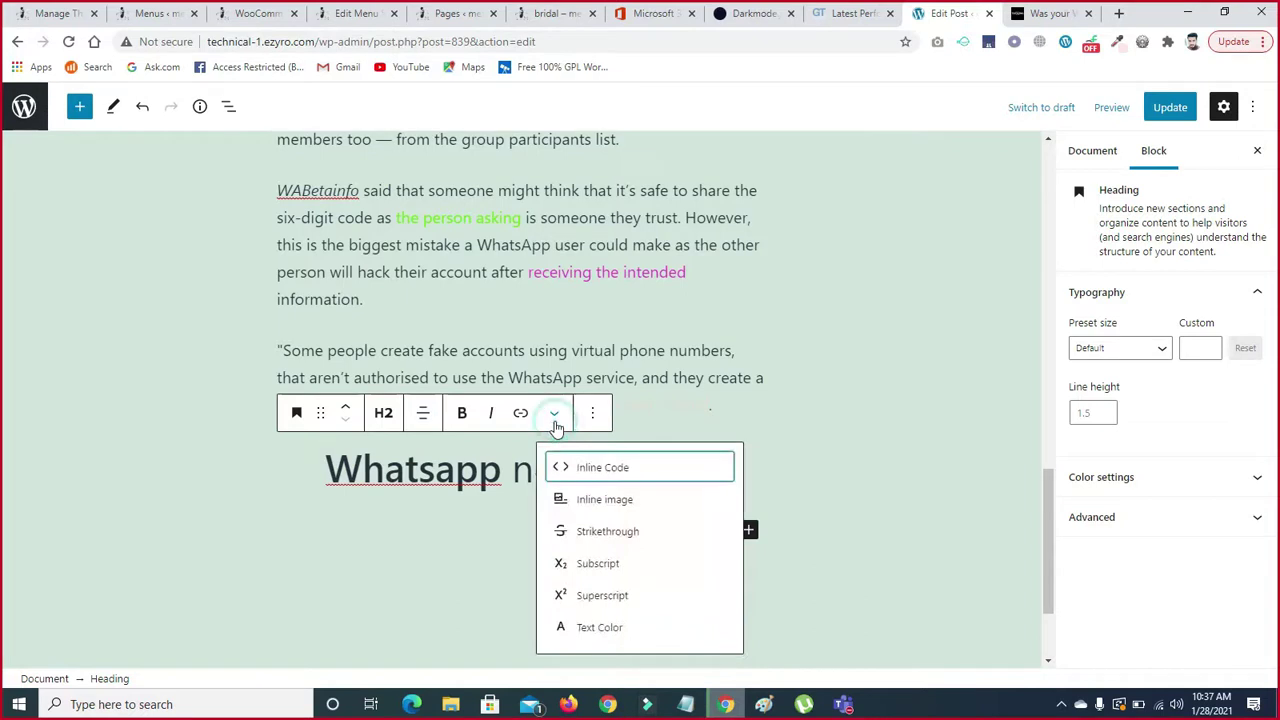
{"action": "left_click", "coordinate": [590, 627]}
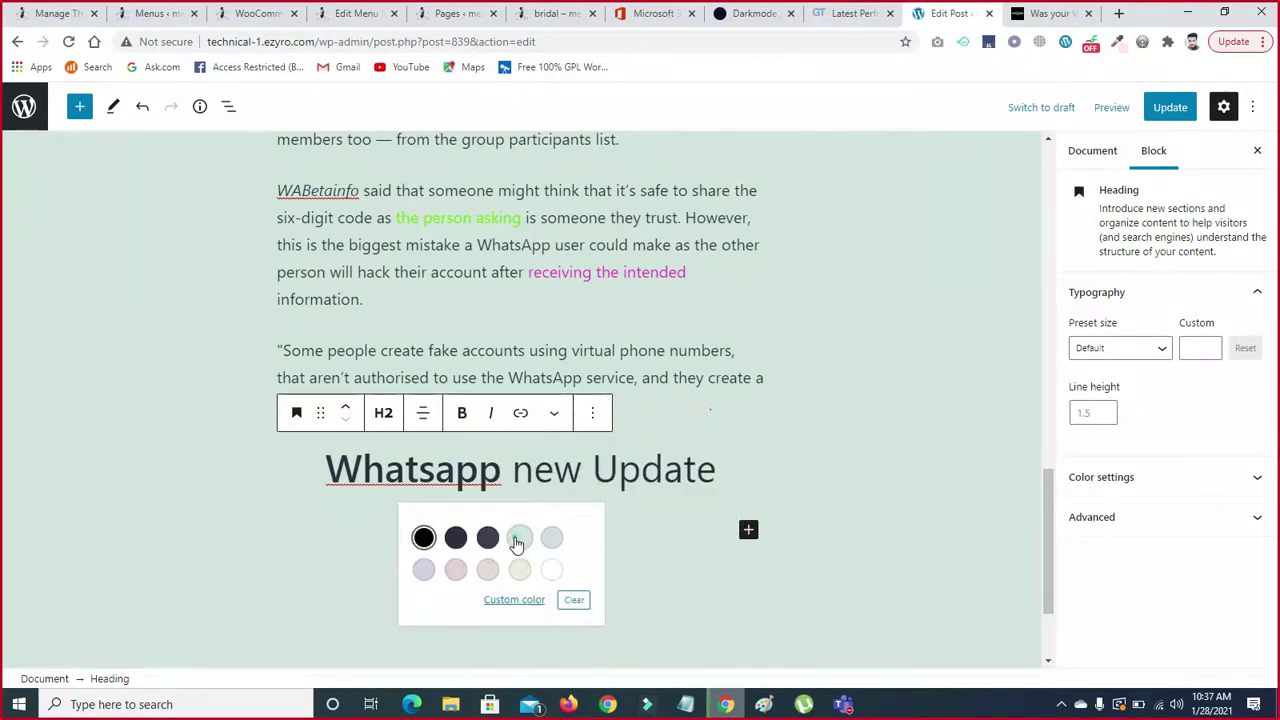
{"action": "left_click", "coordinate": [519, 538]}
{"action": "left_click", "coordinate": [552, 538]}
{"action": "left_click", "coordinate": [573, 599]}
{"action": "left_click", "coordinate": [514, 599]}
{"action": "left_click_drag", "start_coordinate": [675, 421], "coordinate": [707, 373]}
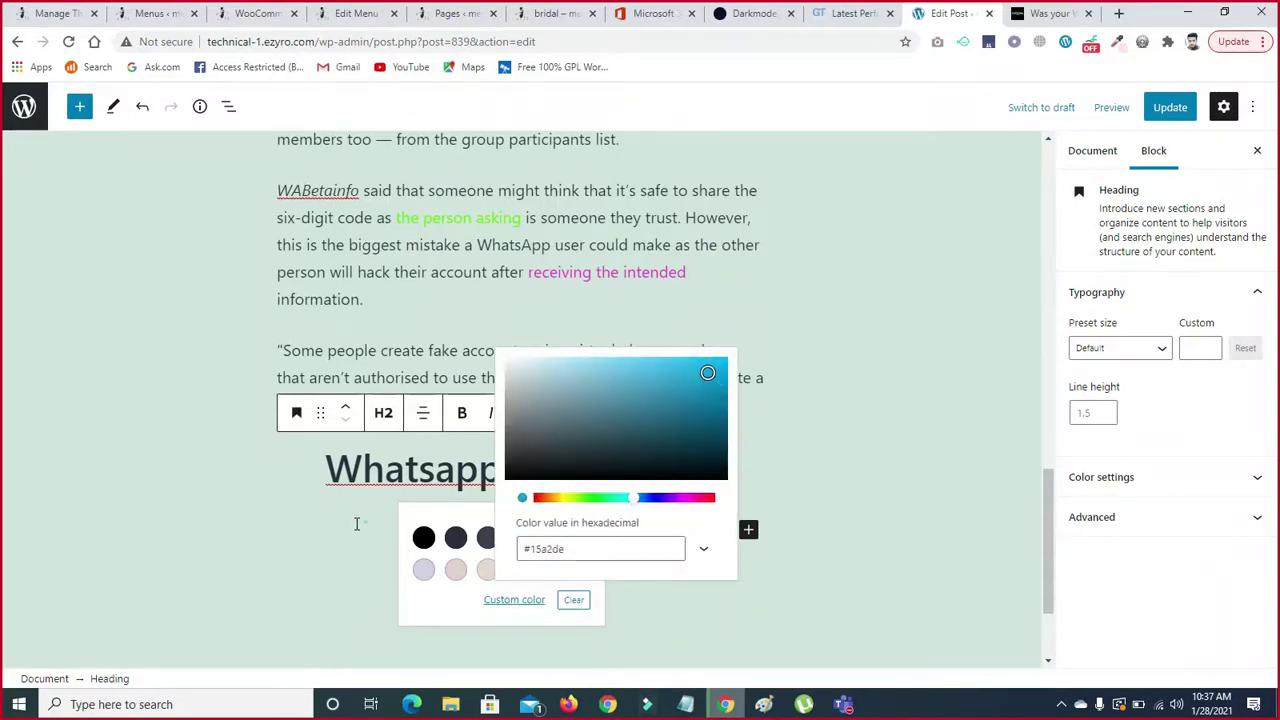
{"action": "left_click", "coordinate": [356, 523]}
- Recolour 'Whatsapp' to a brighter custom blue (#10a6e6)
{"action": "left_click_drag", "start_coordinate": [323, 463], "coordinate": [503, 472]}
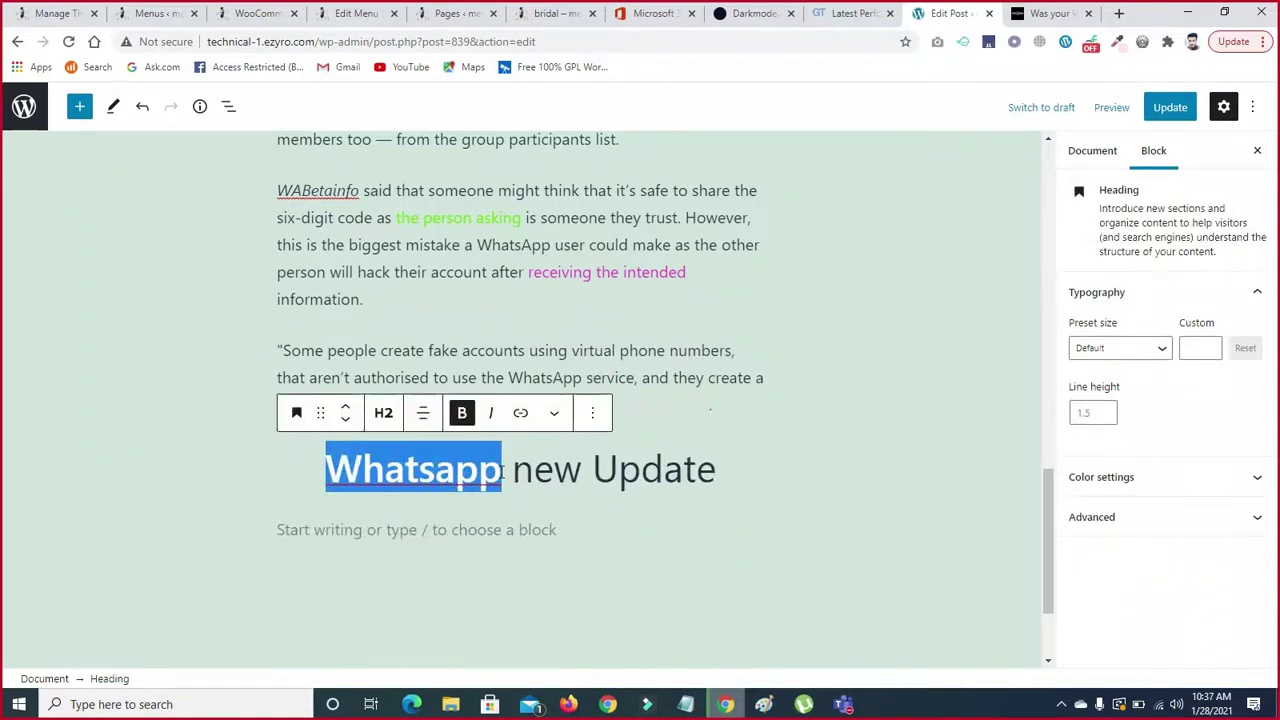
{"action": "left_click", "coordinate": [554, 413]}
{"action": "left_click", "coordinate": [568, 632]}
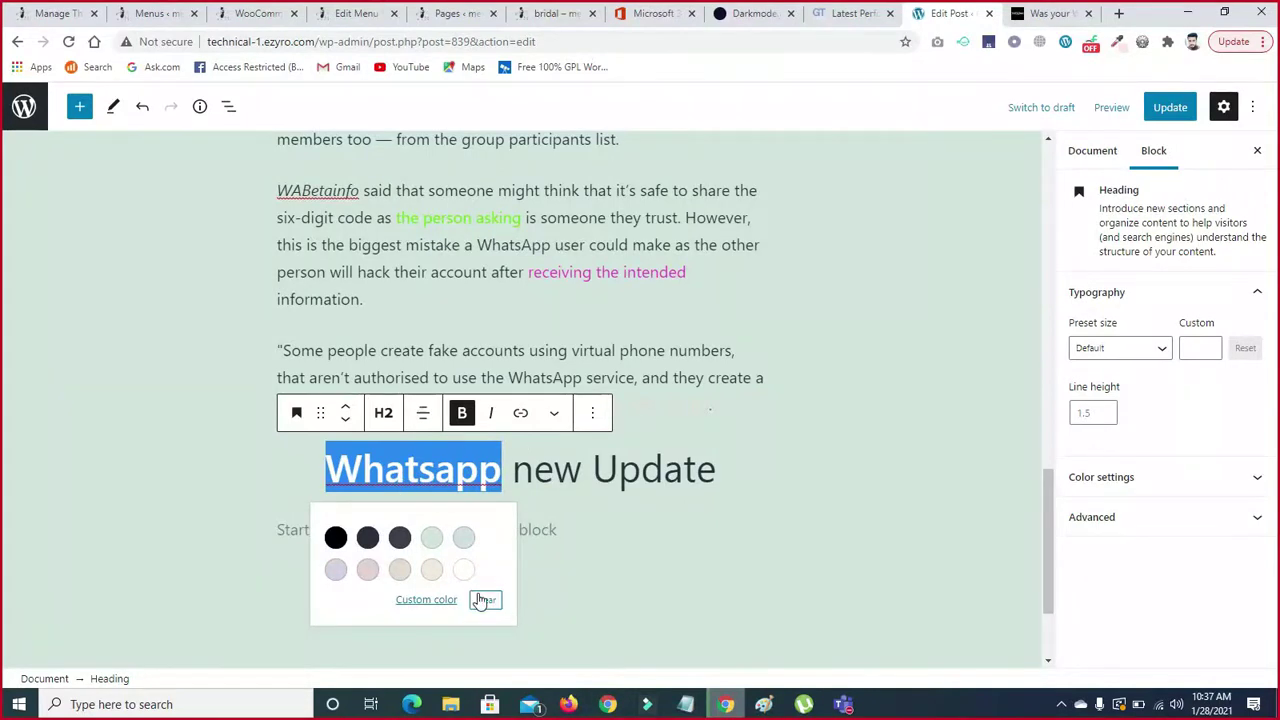
{"action": "left_click", "coordinate": [426, 599]}
{"action": "left_click", "coordinate": [624, 370]}
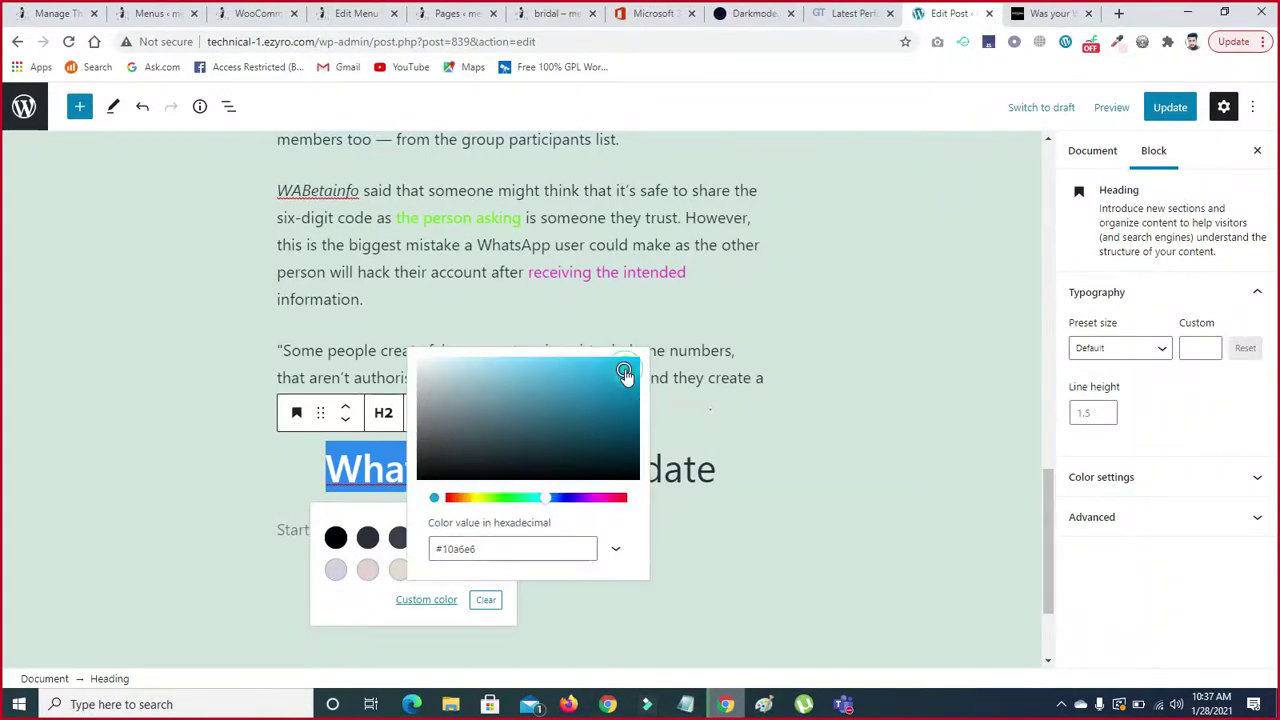
{"action": "left_click", "coordinate": [201, 487]}
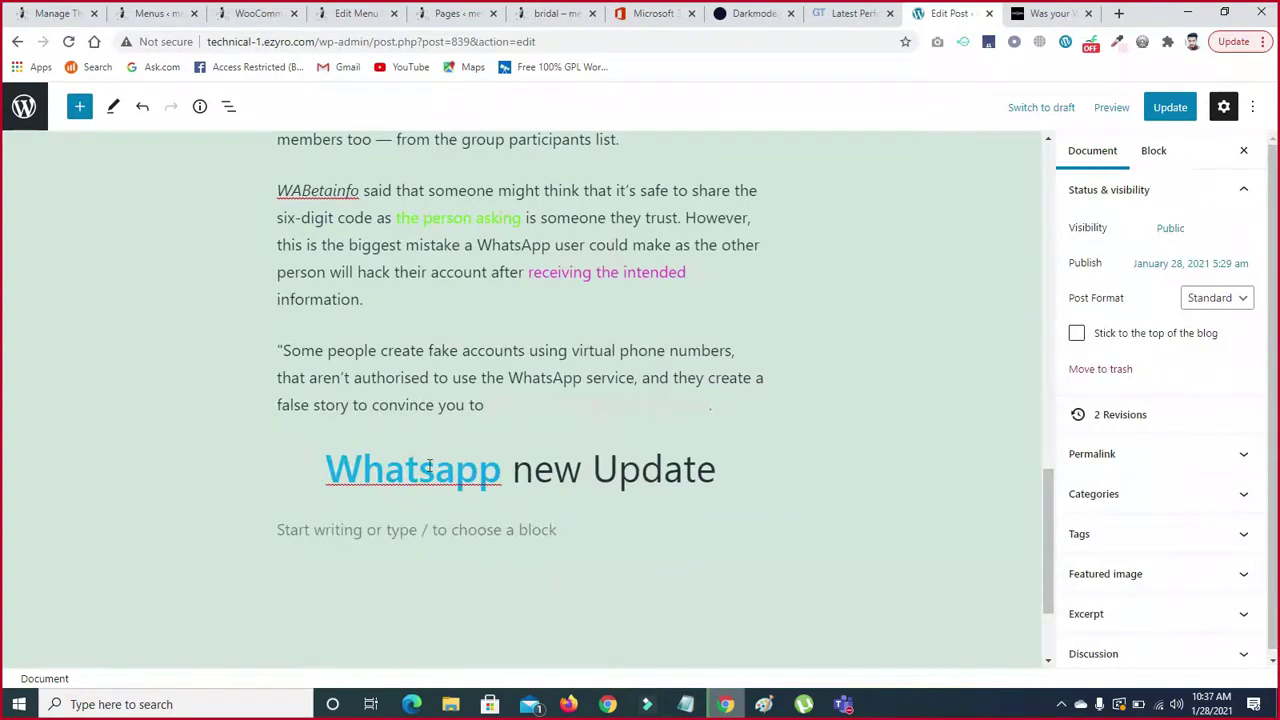
- Turn the empty paragraph below the 'Whatsapp new Update' heading into a bulleted List block
{"action": "left_click_drag", "start_coordinate": [1048, 524], "coordinate": [1050, 564]}
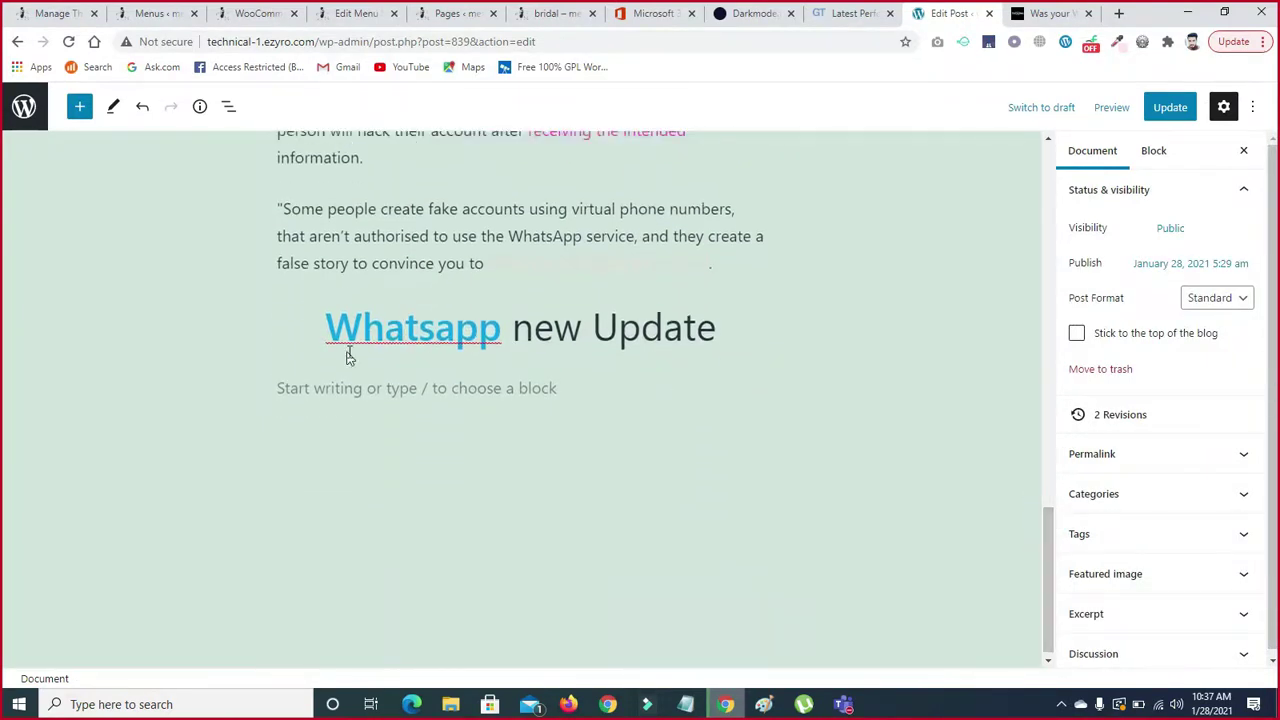
{"action": "left_click", "coordinate": [516, 393]}
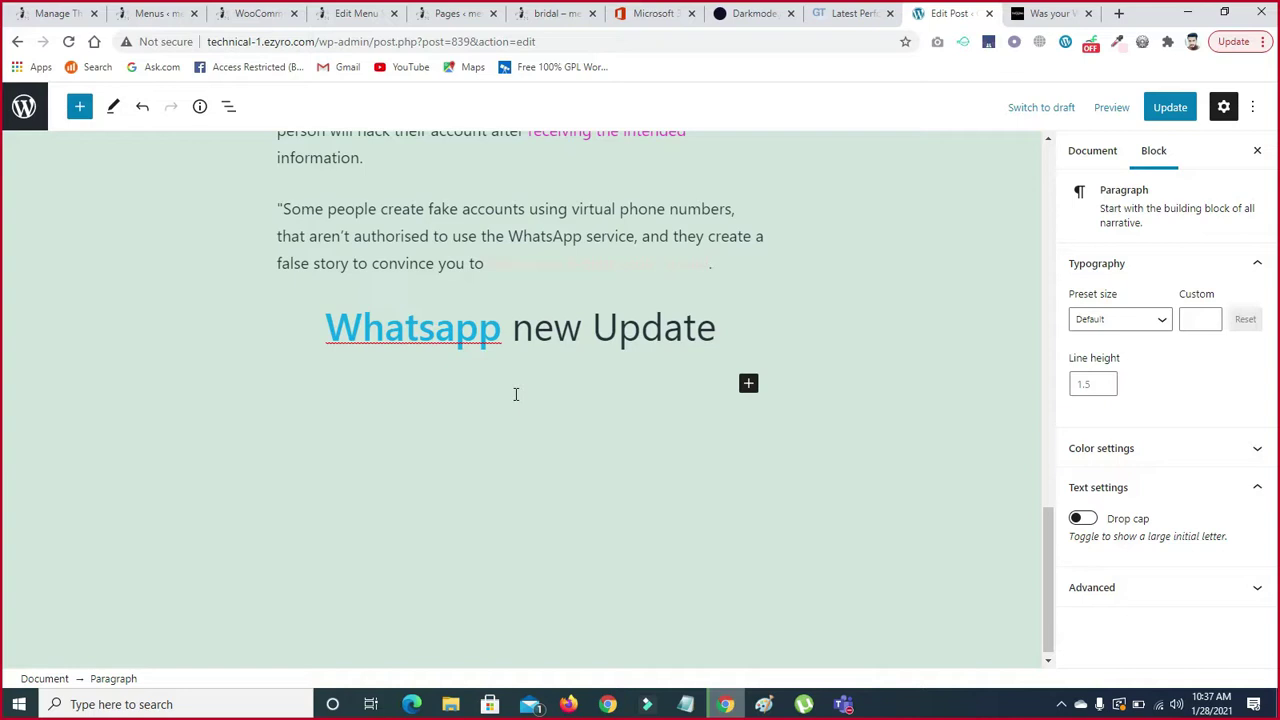
{"action": "left_click", "coordinate": [748, 385]}
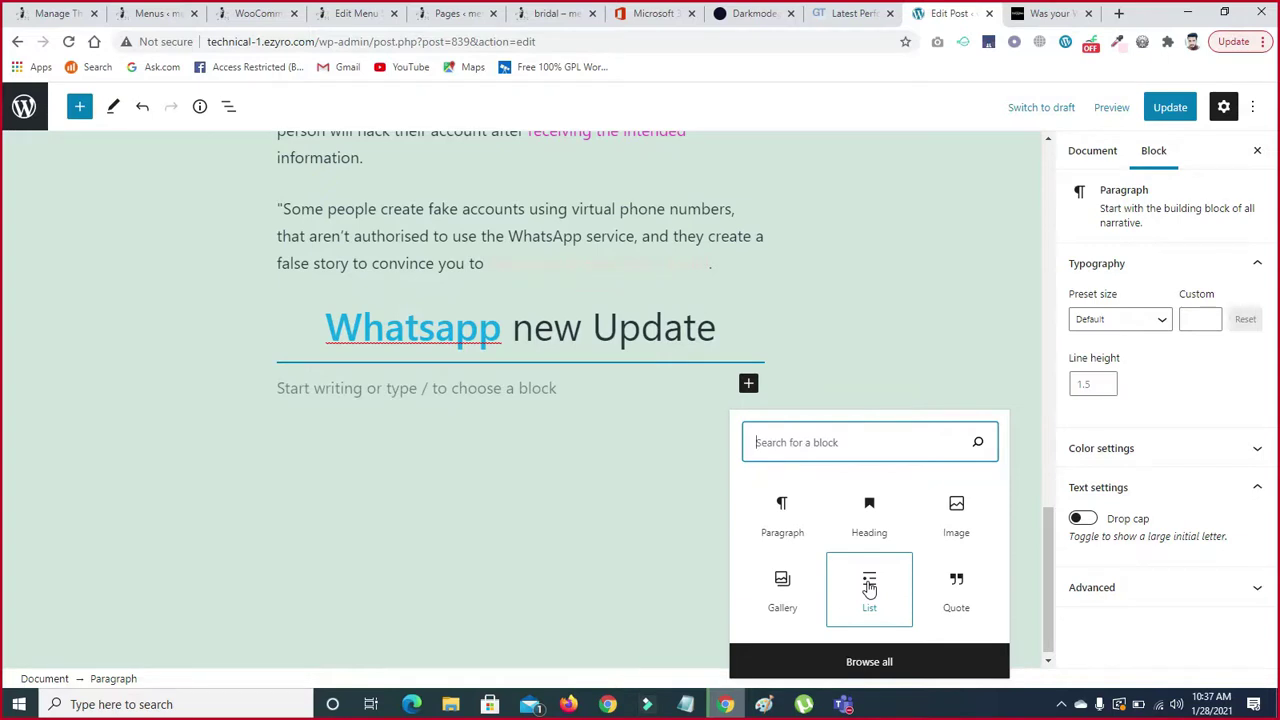
{"action": "left_click", "coordinate": [869, 589]}
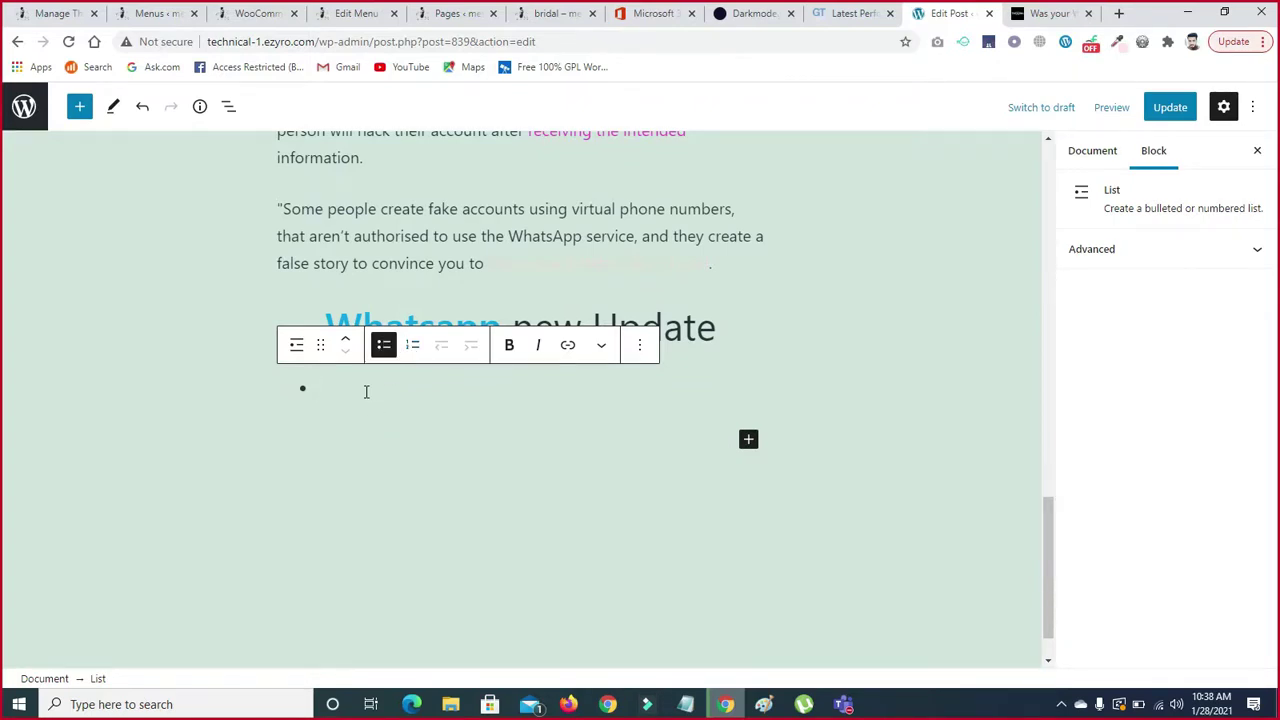
- Copy the account-expiry warning from the news article into the first bullet
{"action": "left_click", "coordinate": [1040, 13]}
{"action": "scroll", "coordinate": [422, 438], "scroll_direction": "down", "scroll_amount": 3}
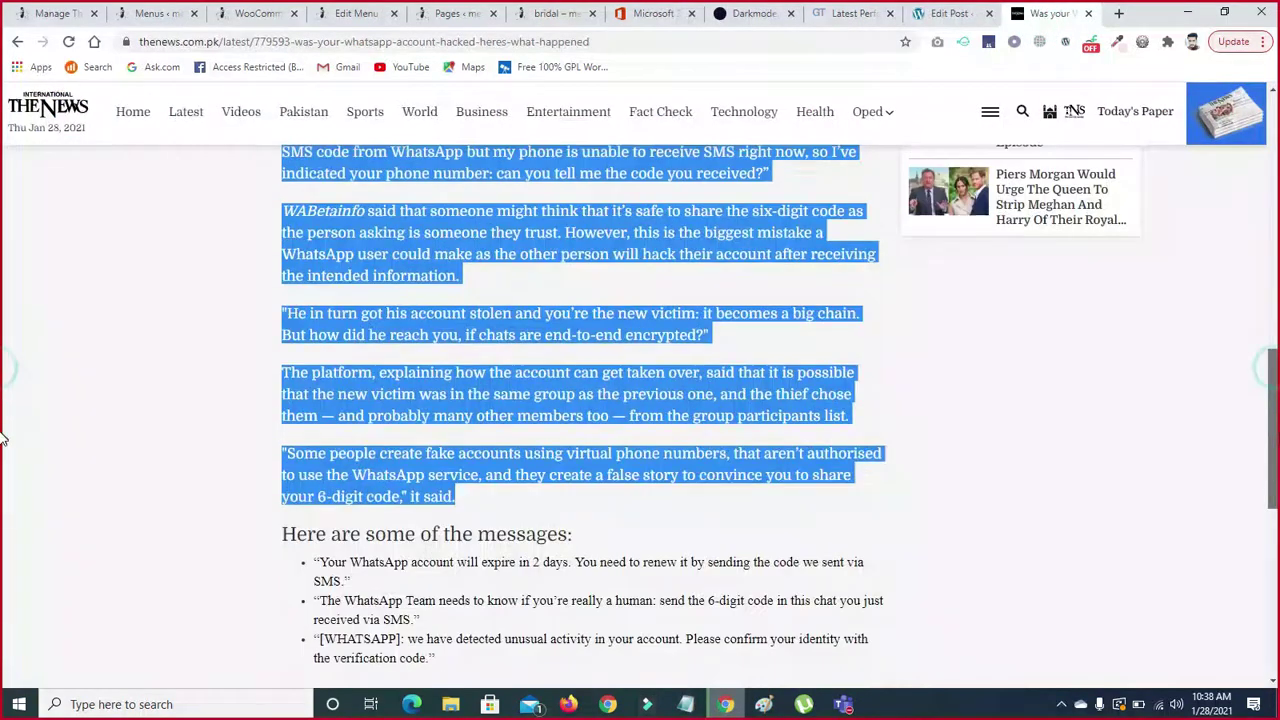
{"action": "left_click_drag", "start_coordinate": [316, 403], "coordinate": [352, 424]}
{"action": "key", "text": "ctrl+c"}
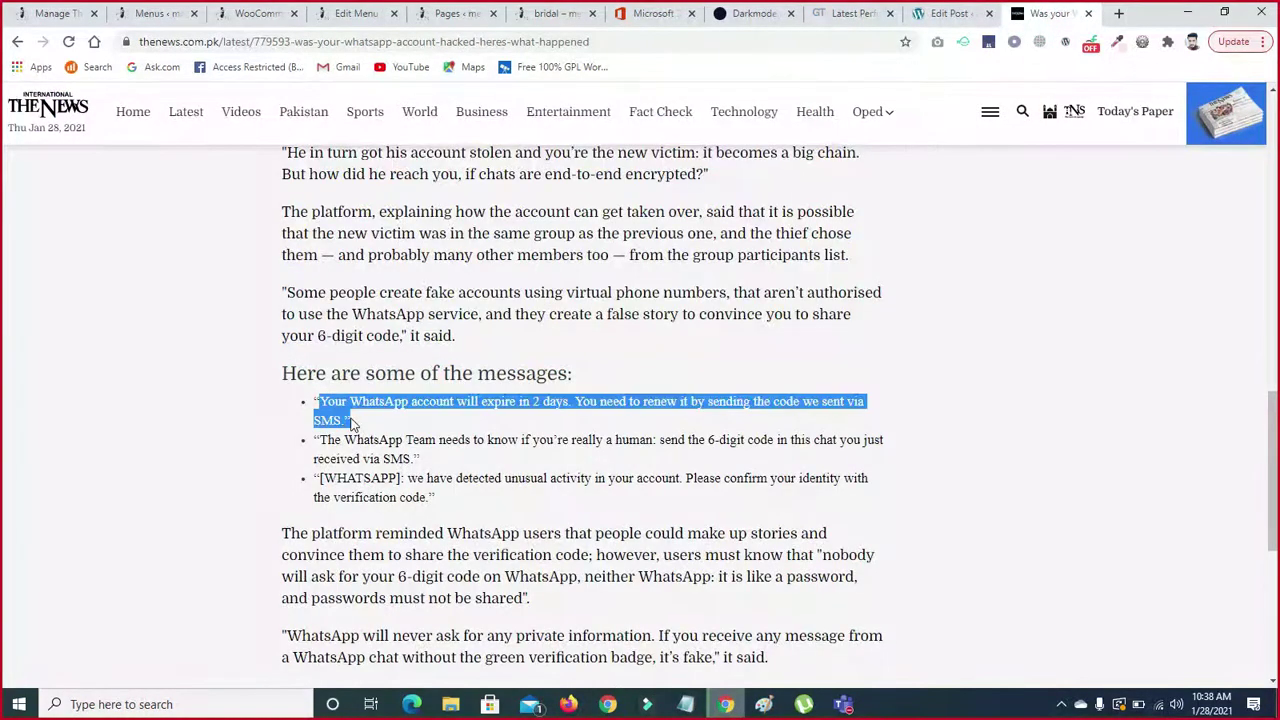
{"action": "left_click", "coordinate": [945, 13]}
{"action": "key", "text": "ctrl+v"}
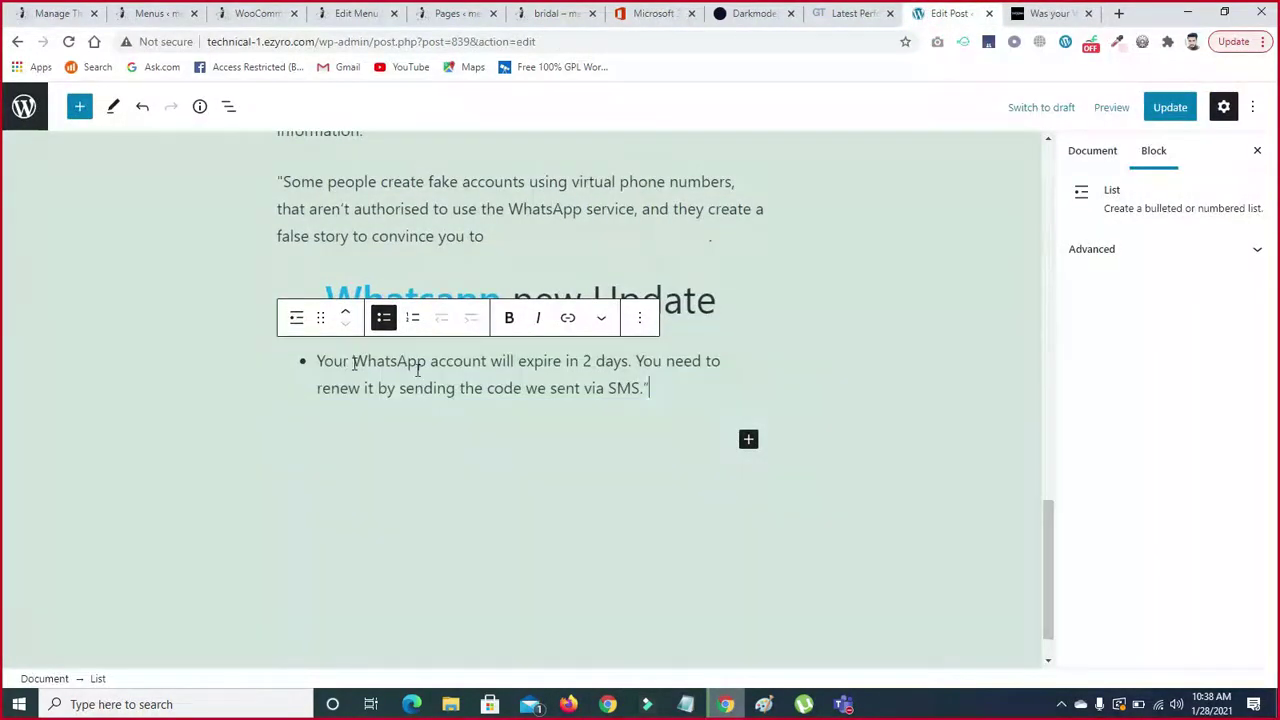
{"action": "key", "text": "Return"}
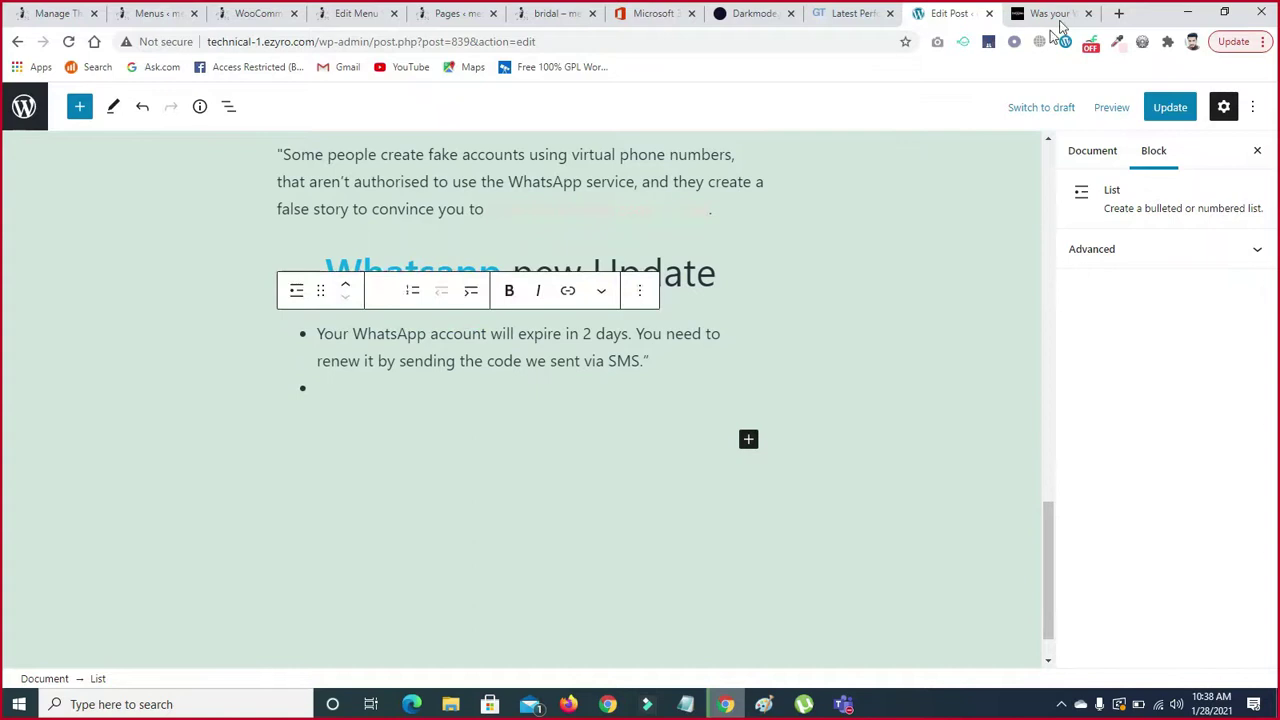
- Paste the WhatsApp Team code-request message into three consecutive bullets
{"action": "left_click", "coordinate": [1052, 13]}
{"action": "left_click_drag", "start_coordinate": [320, 438], "coordinate": [415, 455]}
{"action": "key", "text": "ctrl+c"}
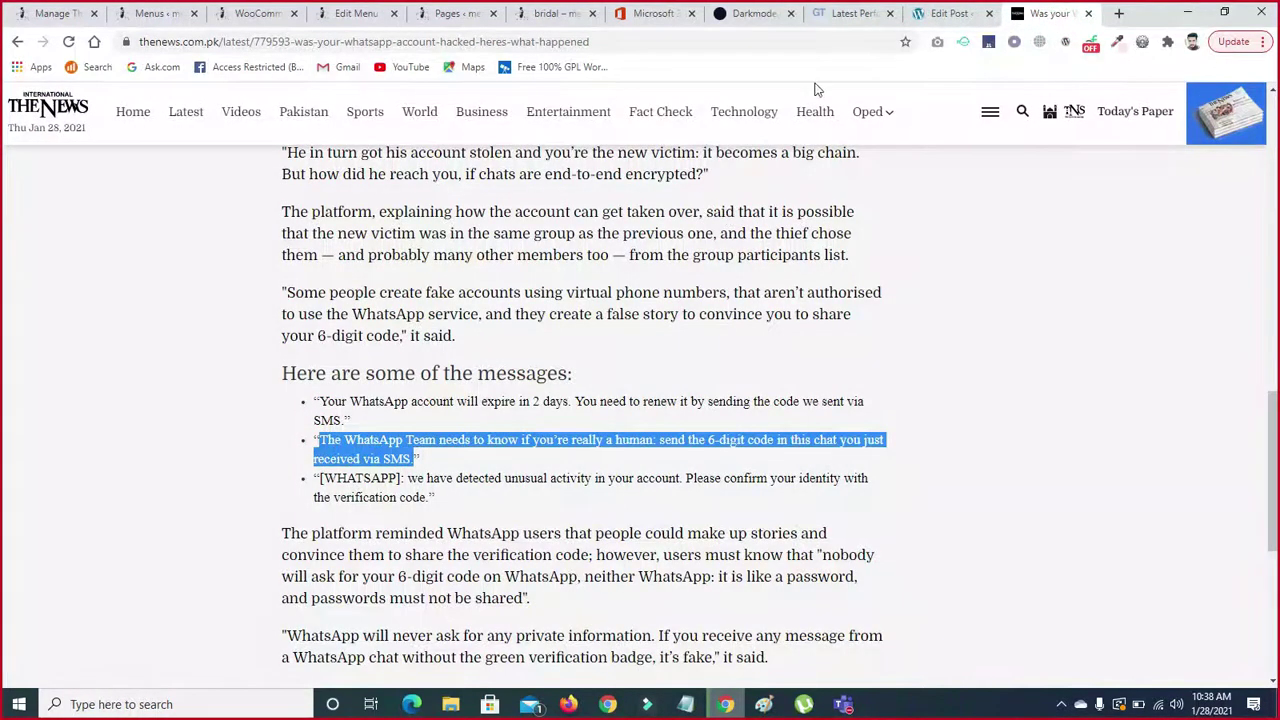
{"action": "left_click", "coordinate": [950, 13]}
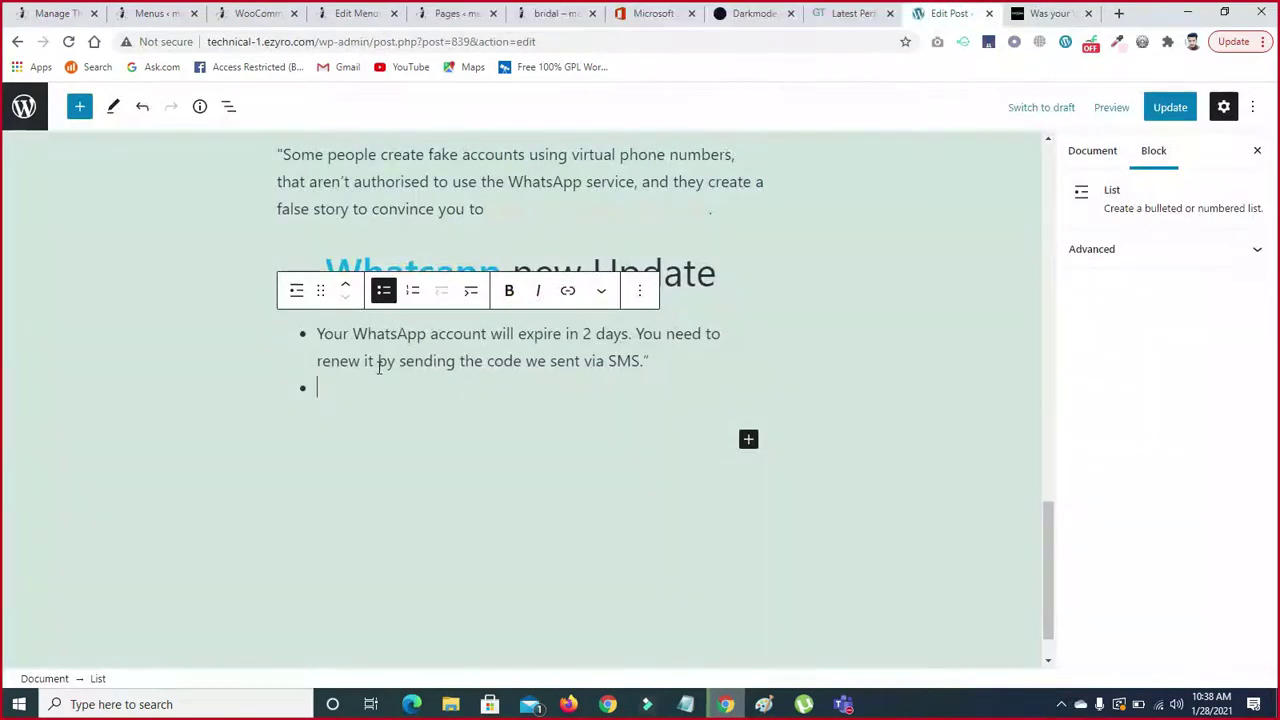
{"action": "key", "text": "ctrl+v"}
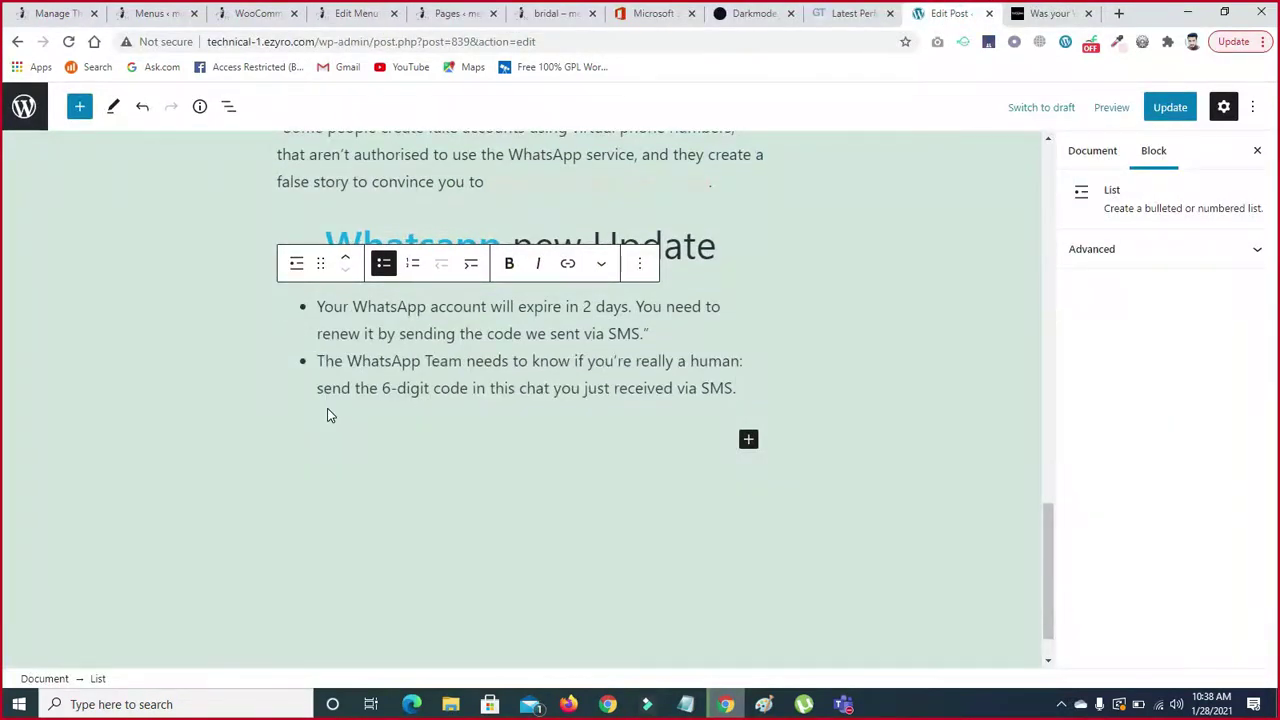
{"action": "key", "text": "Return"}
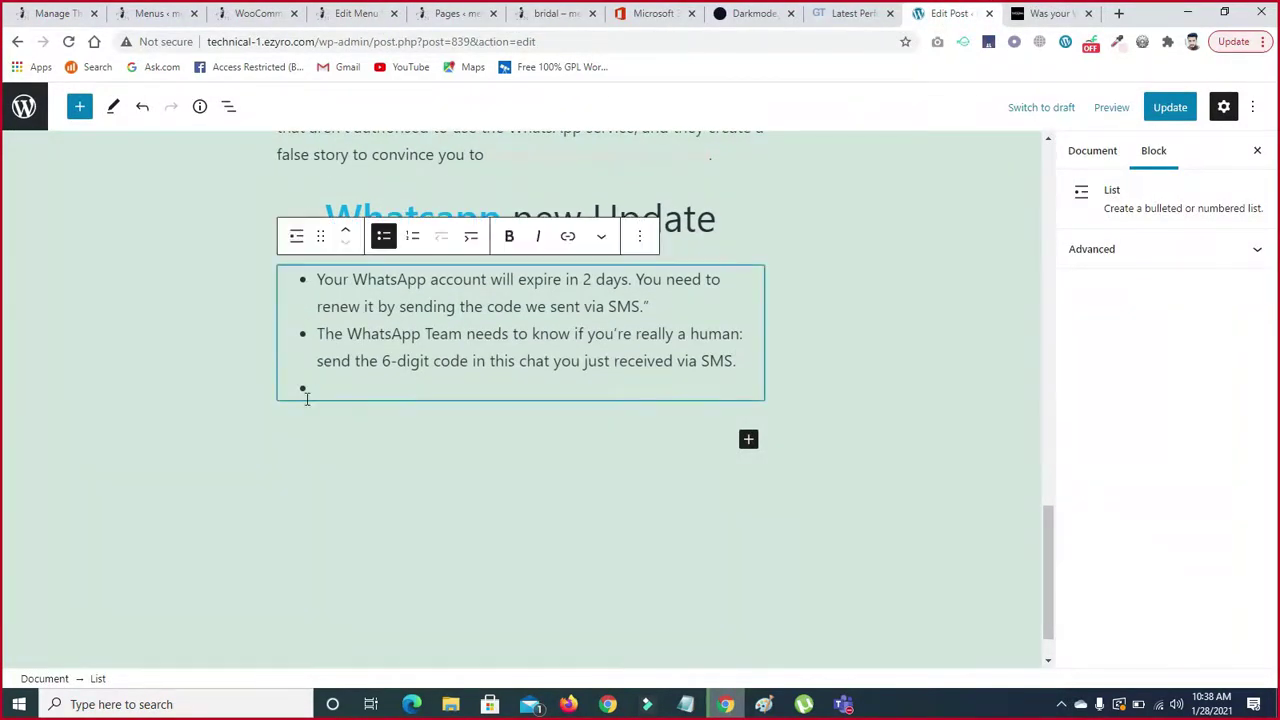
{"action": "key", "text": "ctrl+v"}
{"action": "key", "text": "Return"}
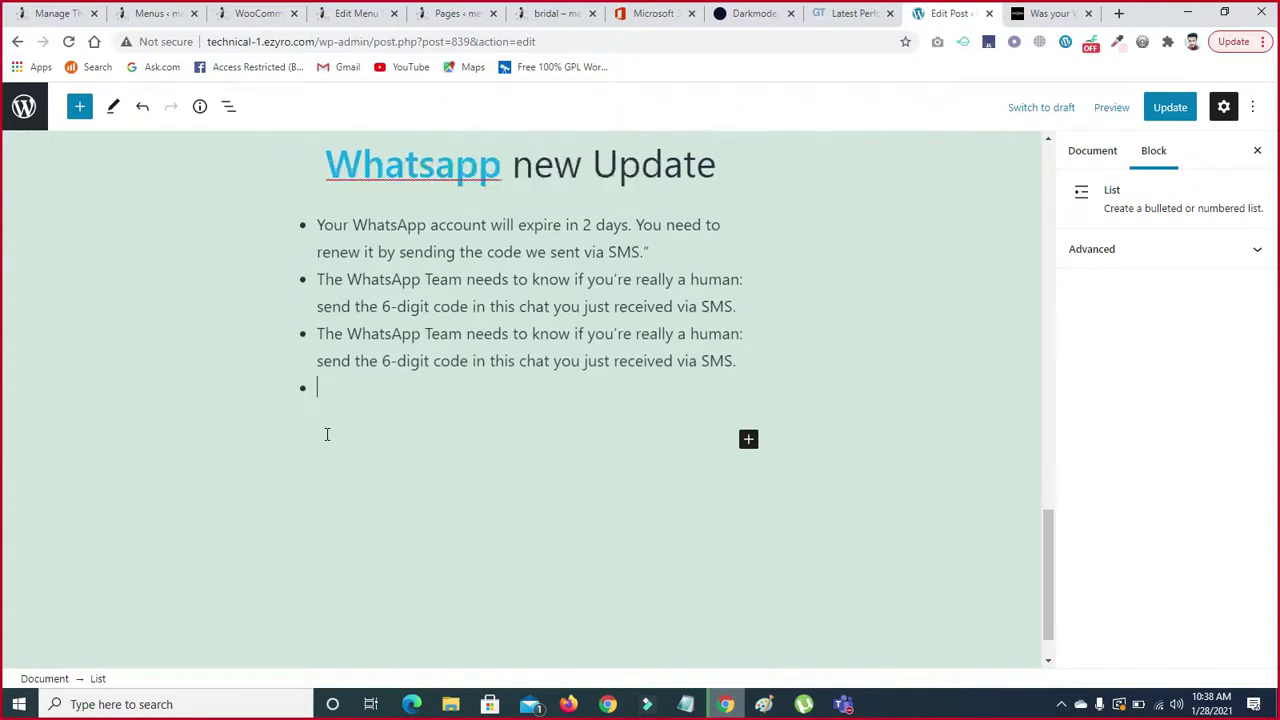
{"action": "key", "text": "ctrl+v"}
{"action": "key", "text": "Return"}
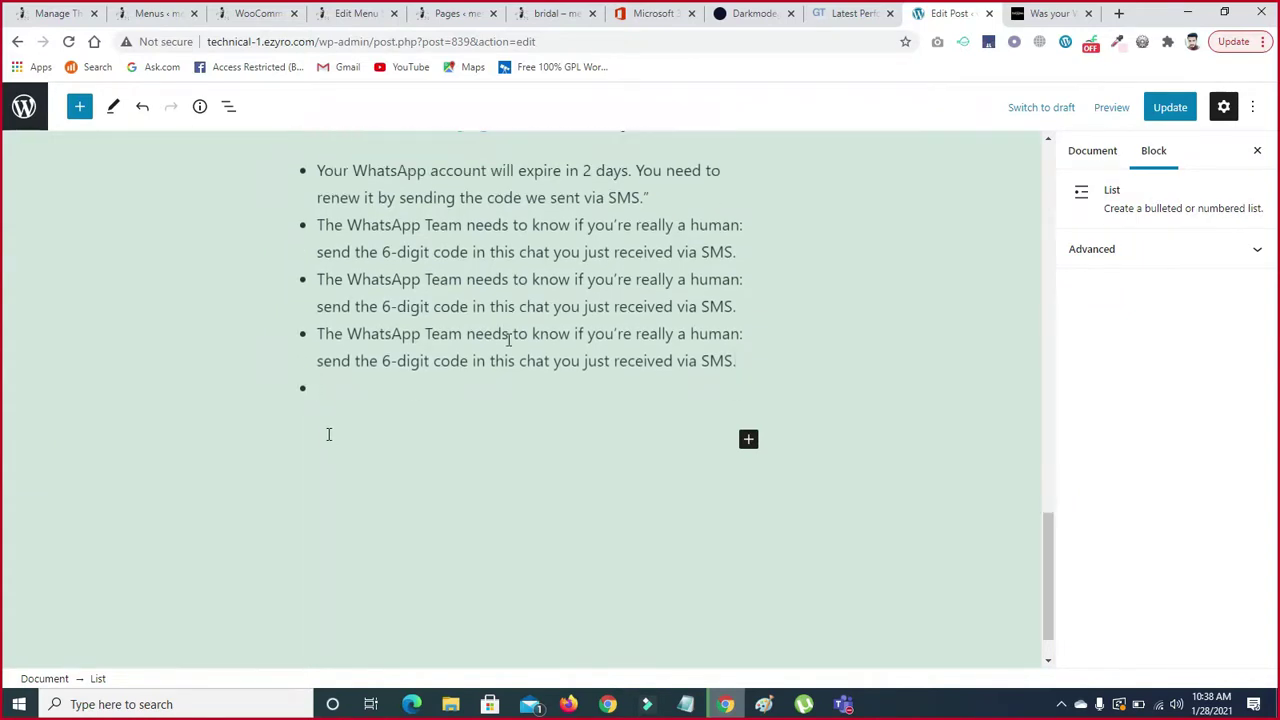
- Add and remove a trial empty bullet after the third item, leaving four items
{"action": "left_click", "coordinate": [742, 308]}
{"action": "key", "text": "Return"}
{"action": "key", "text": "BackSpace"}
{"action": "key", "text": "Return"}
{"action": "key", "text": "BackSpace"}
{"action": "left_click", "coordinate": [363, 385]}
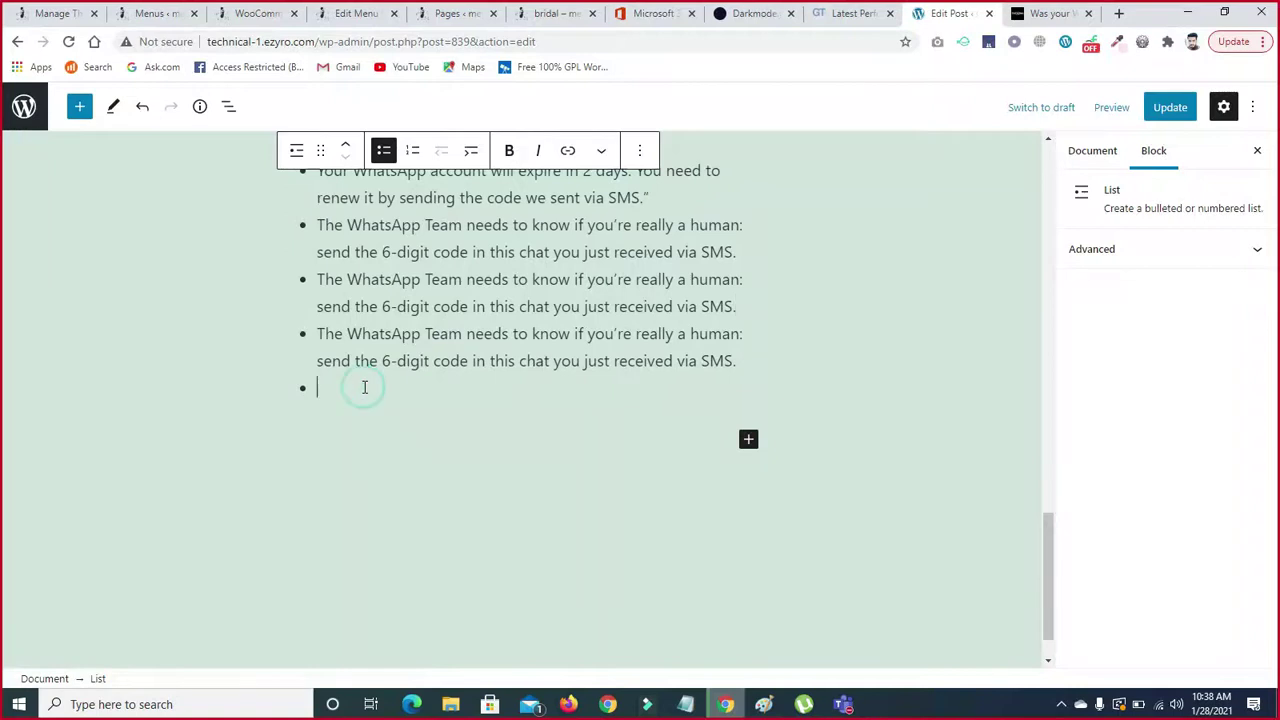
- Trial-indent the last bullet, then return it to a top-level item
{"action": "type", "text": "\\"}
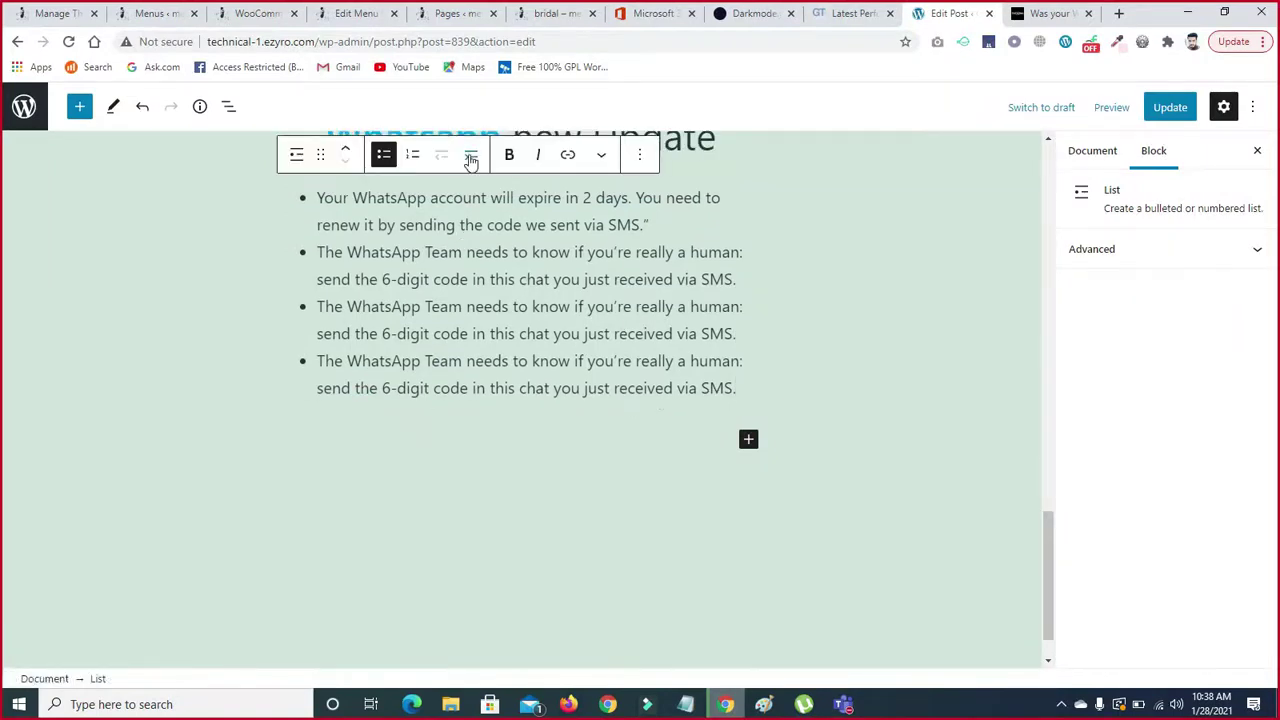
{"action": "left_click", "coordinate": [471, 157]}
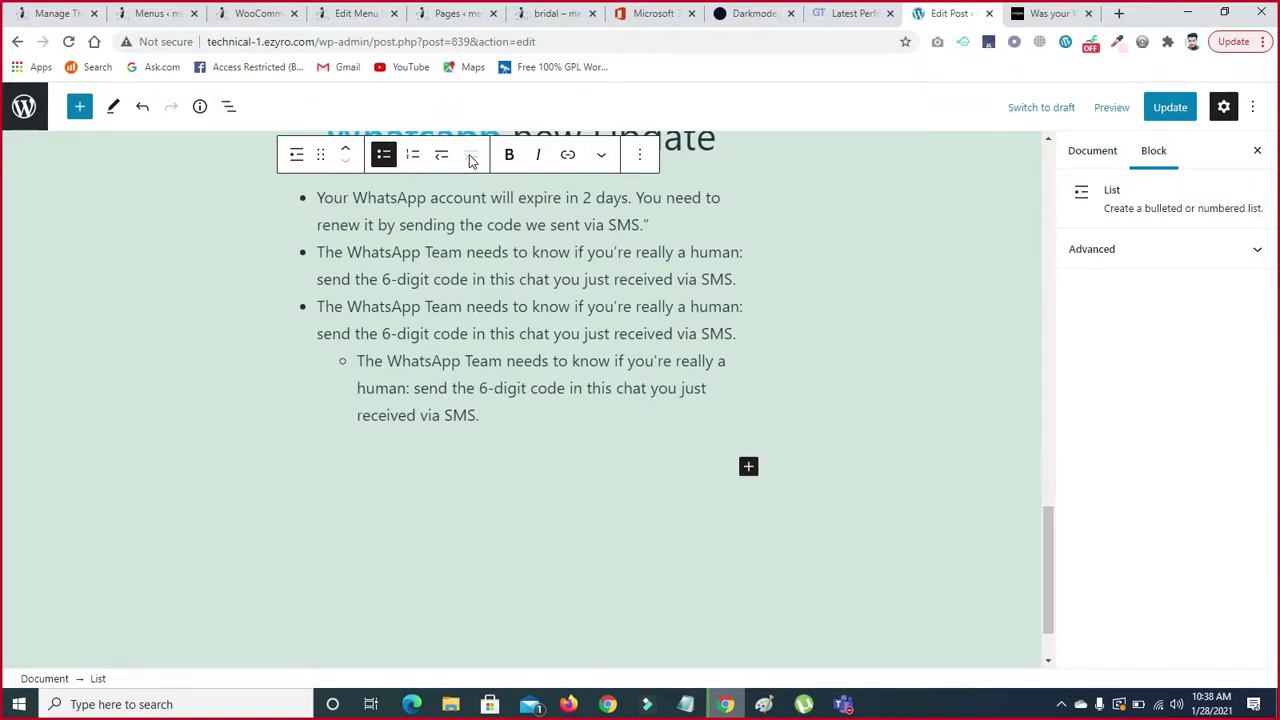
{"action": "left_click", "coordinate": [442, 157]}
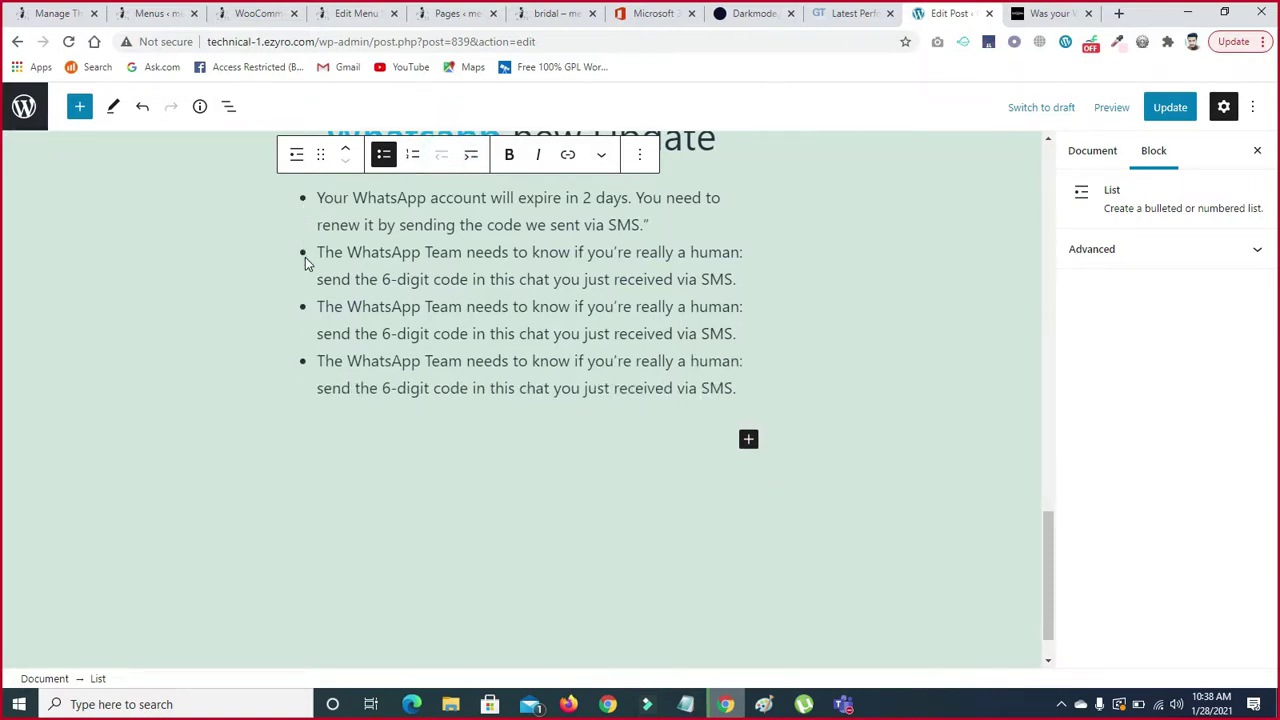
{"action": "double_click", "coordinate": [319, 252]}
{"action": "left_click", "coordinate": [302, 252]}
- Indent the second, third and fourth bullets as sub-items under the first bullet
{"action": "left_click", "coordinate": [471, 155]}
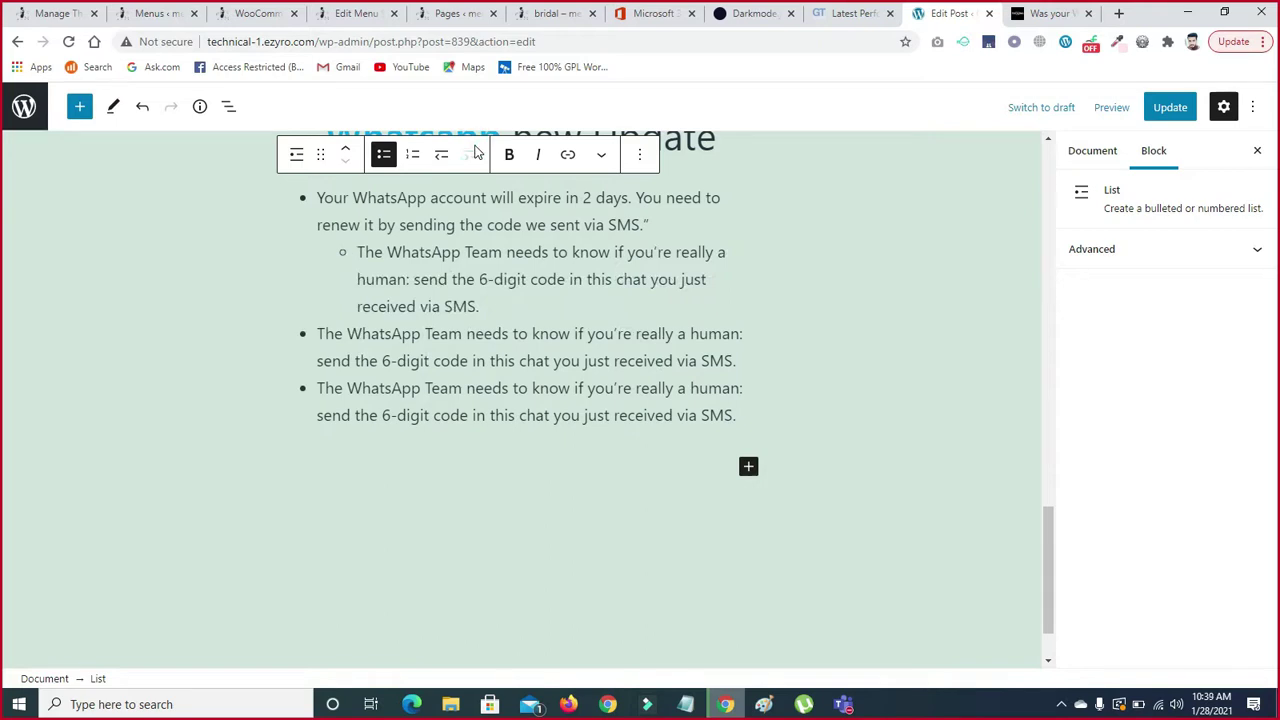
{"action": "left_click", "coordinate": [305, 342]}
{"action": "left_click", "coordinate": [471, 155]}
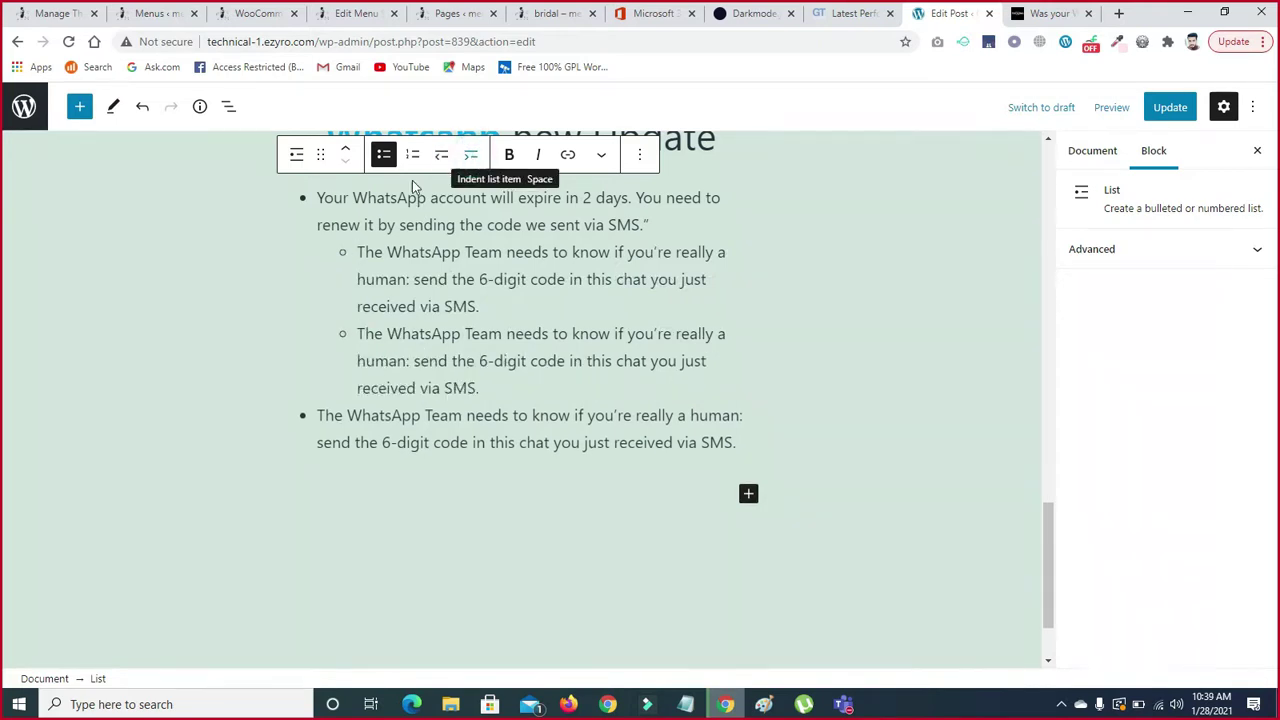
{"action": "left_click", "coordinate": [302, 428]}
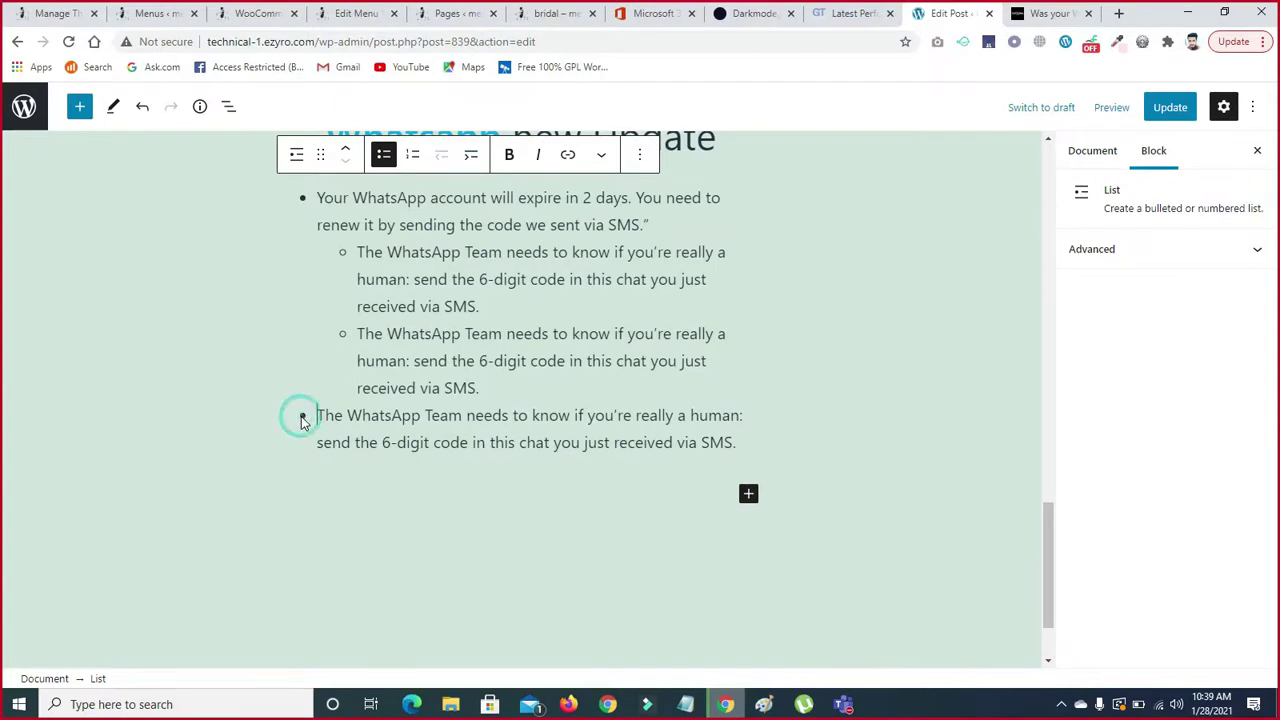
{"action": "left_click", "coordinate": [471, 155]}
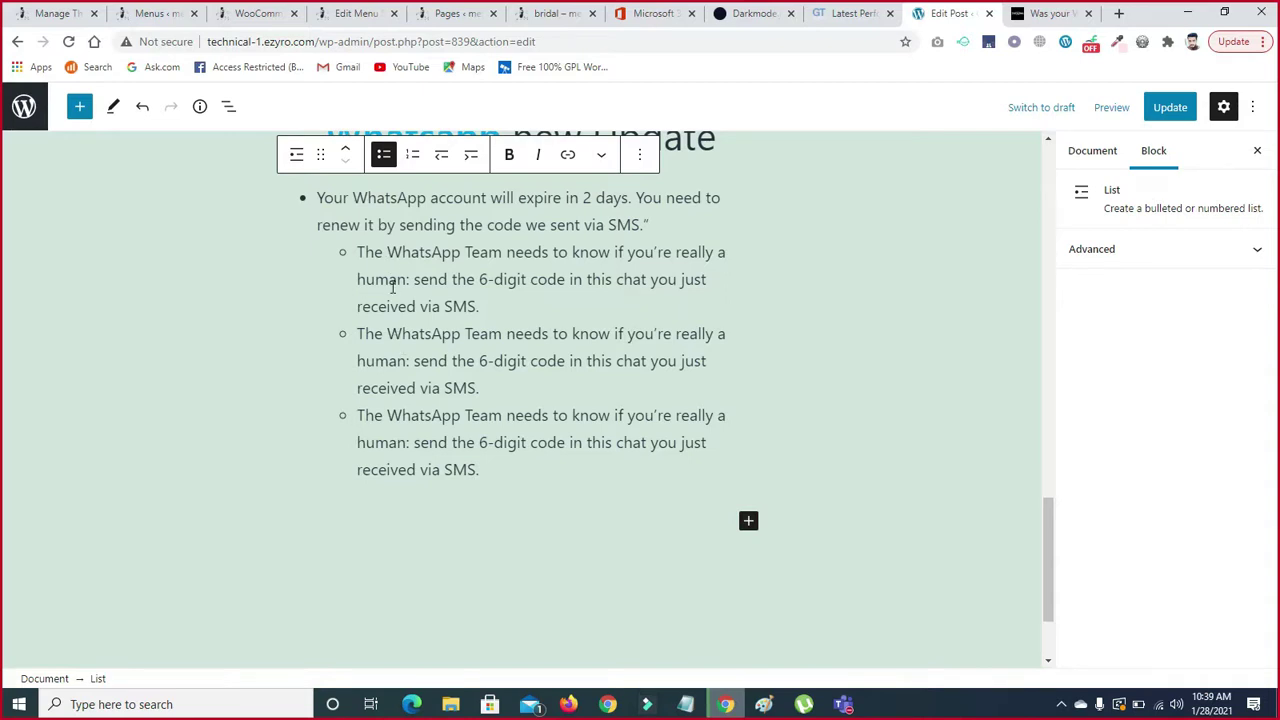
- Minimize the meeting window to get back to the post editor
{"action": "mouse_move", "coordinate": [843, 704]}
{"action": "left_click", "coordinate": [846, 610]}
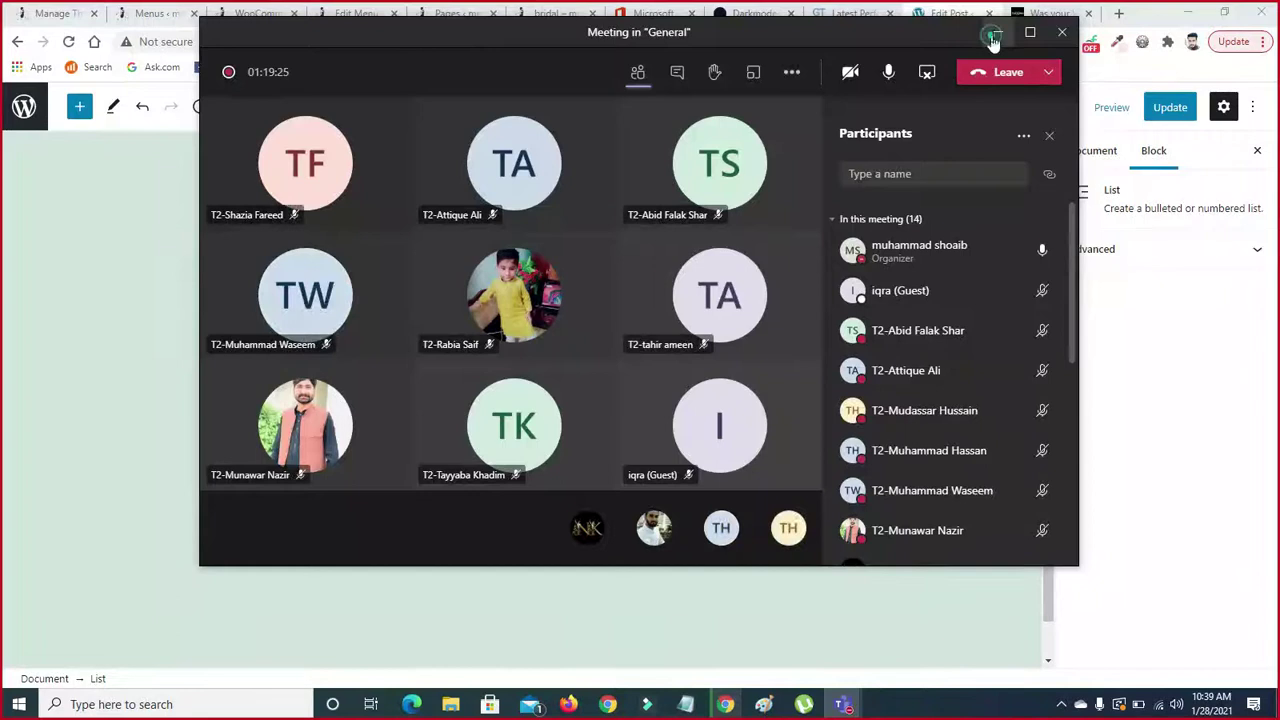
{"action": "left_click", "coordinate": [993, 35]}
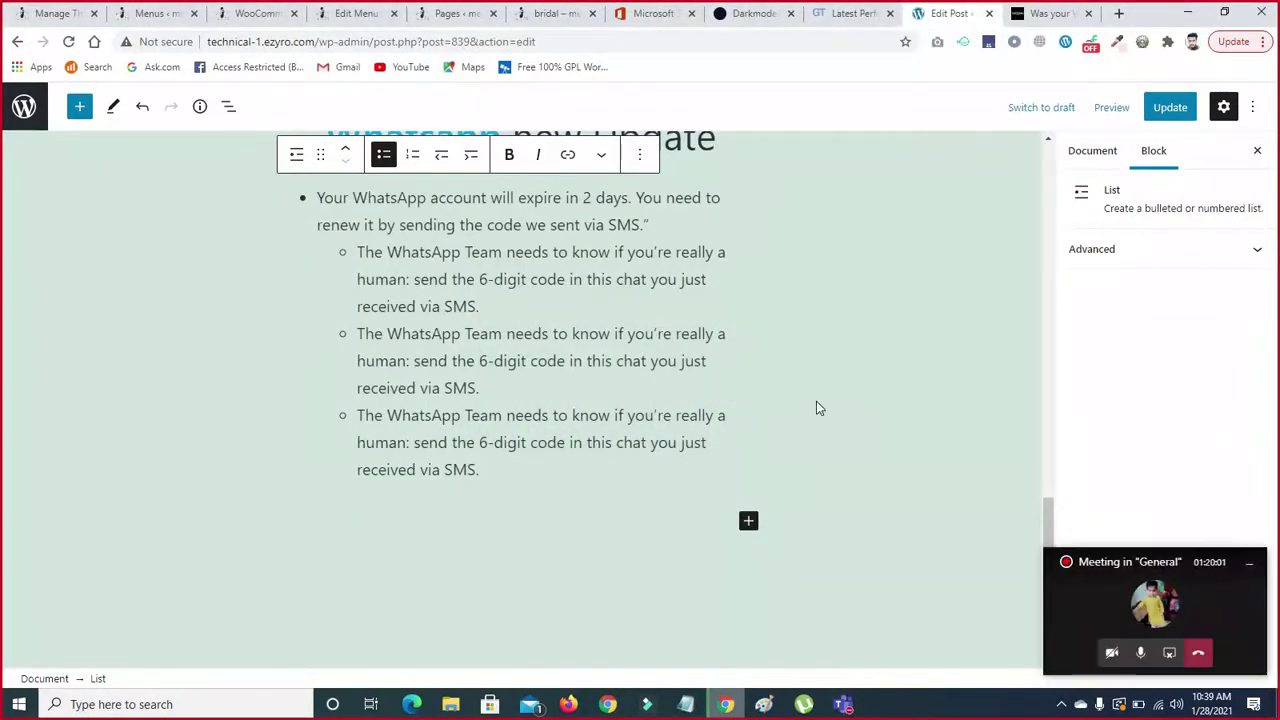
{"action": "left_click_drag", "start_coordinate": [1047, 510], "coordinate": [1036, 520]}
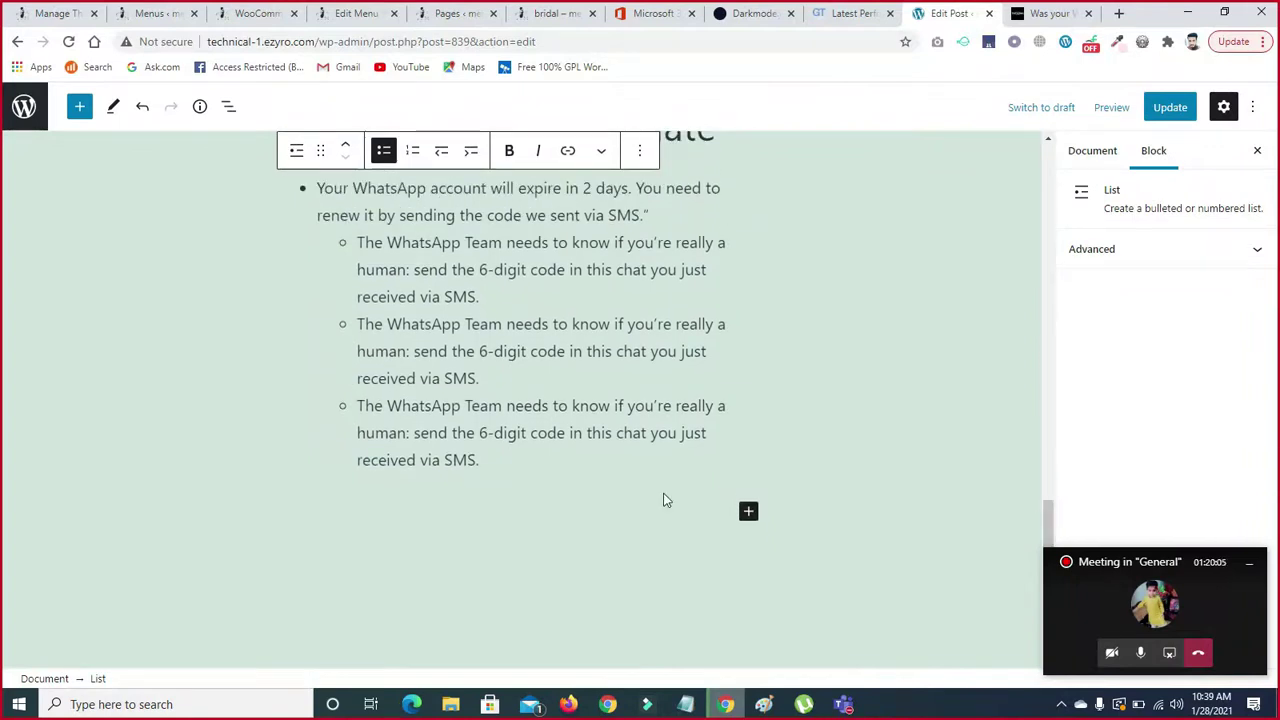
{"action": "scroll", "coordinate": [1049, 510], "scroll_direction": "down", "scroll_amount": 1}
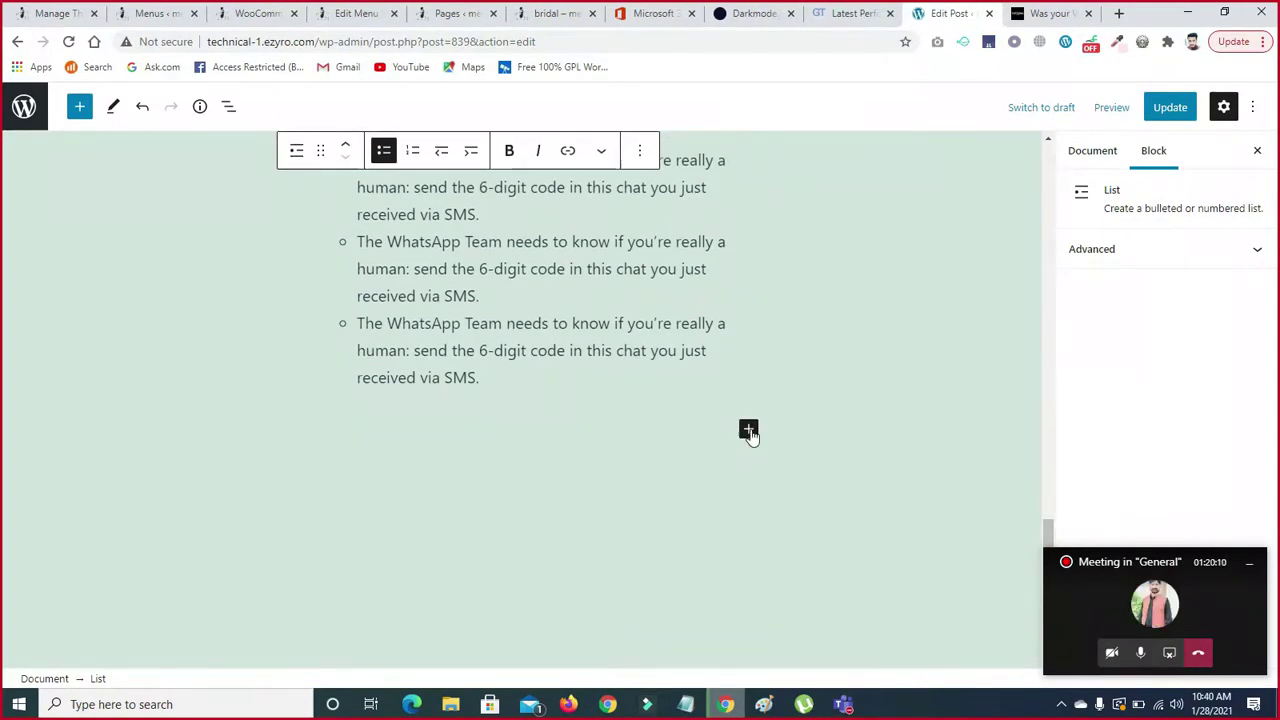
- Insert an Image block below the list by searching 'imag' in the block inserter
{"action": "left_click", "coordinate": [748, 430]}
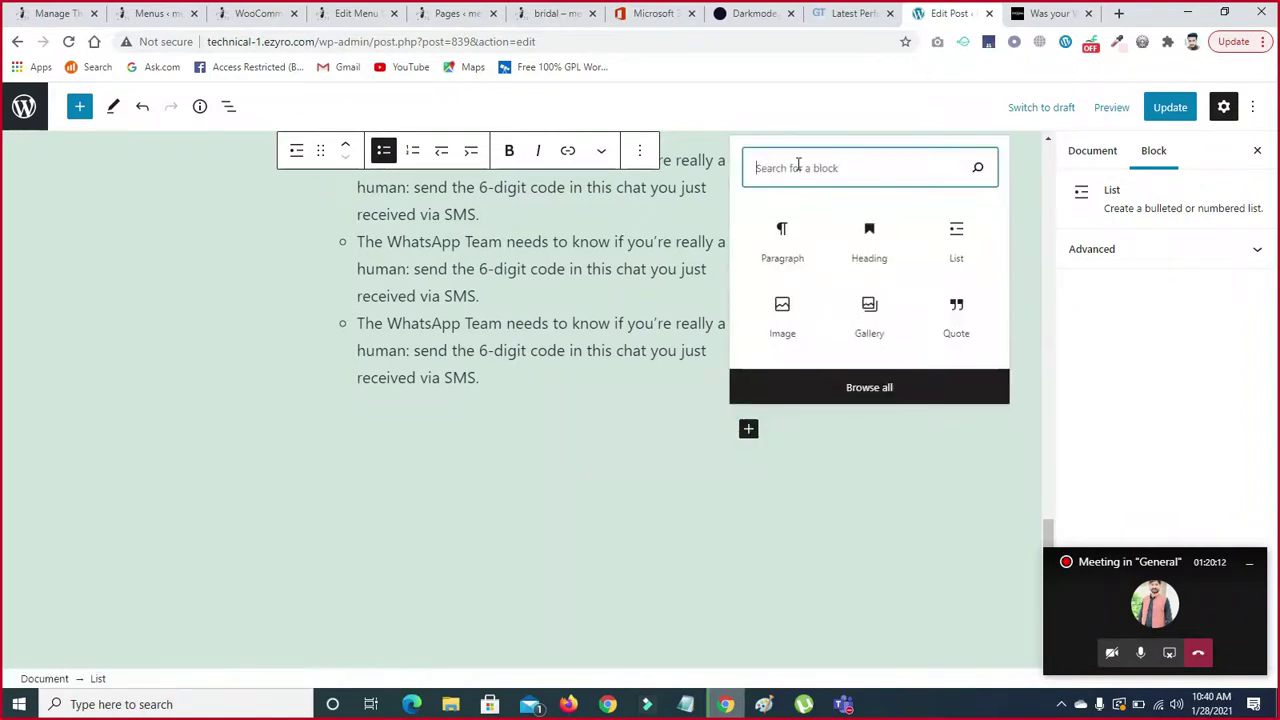
{"action": "type", "text": "imag"}
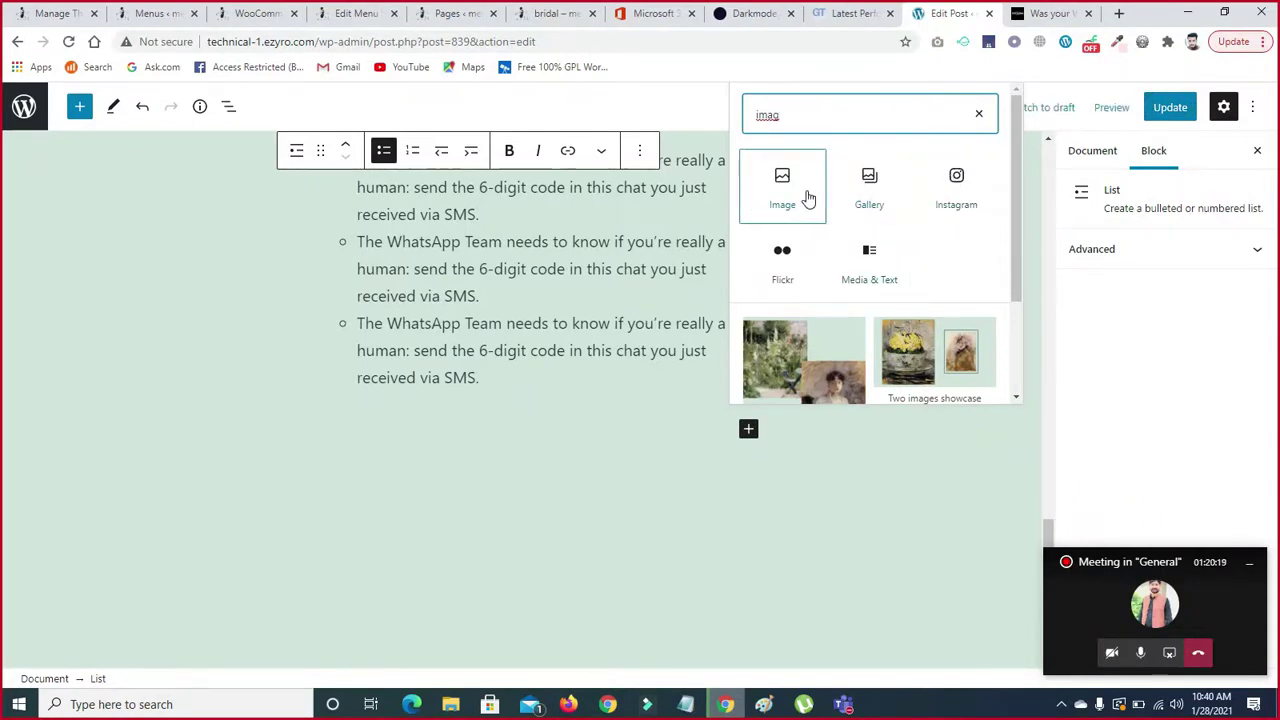
{"action": "left_click_drag", "start_coordinate": [1016, 238], "coordinate": [1016, 312]}
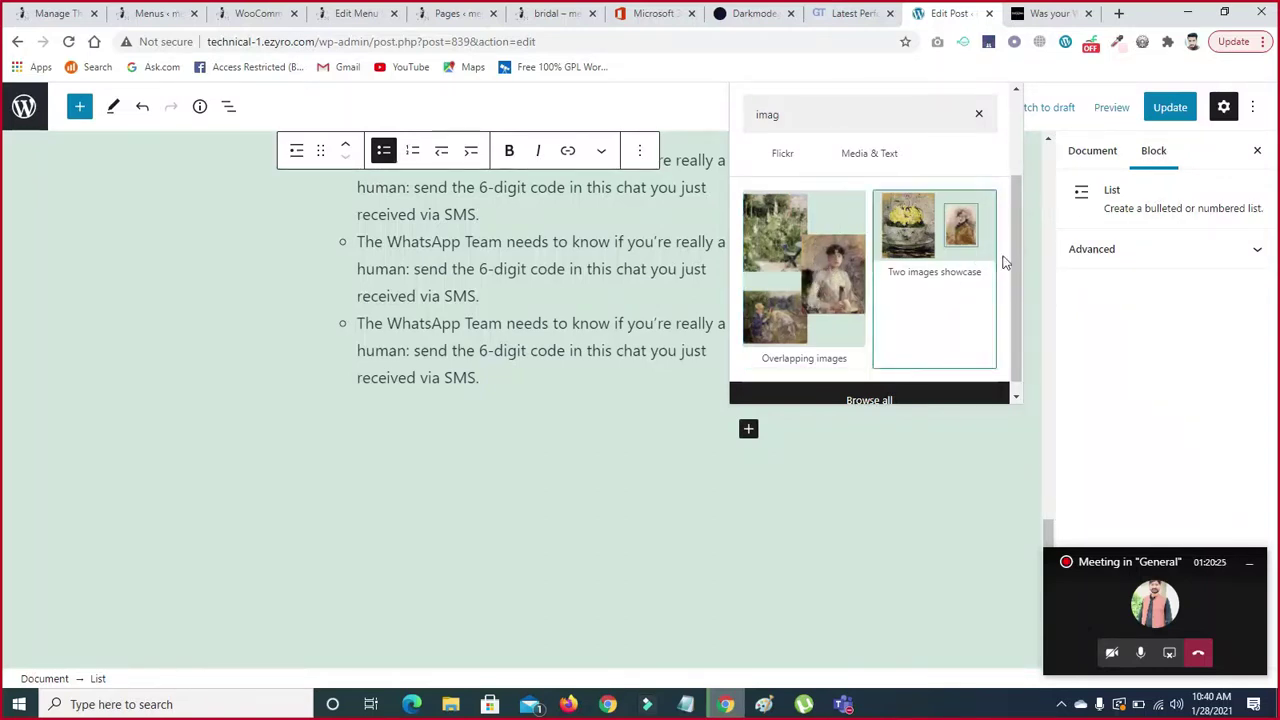
{"action": "left_click_drag", "start_coordinate": [1017, 250], "coordinate": [1022, 190]}
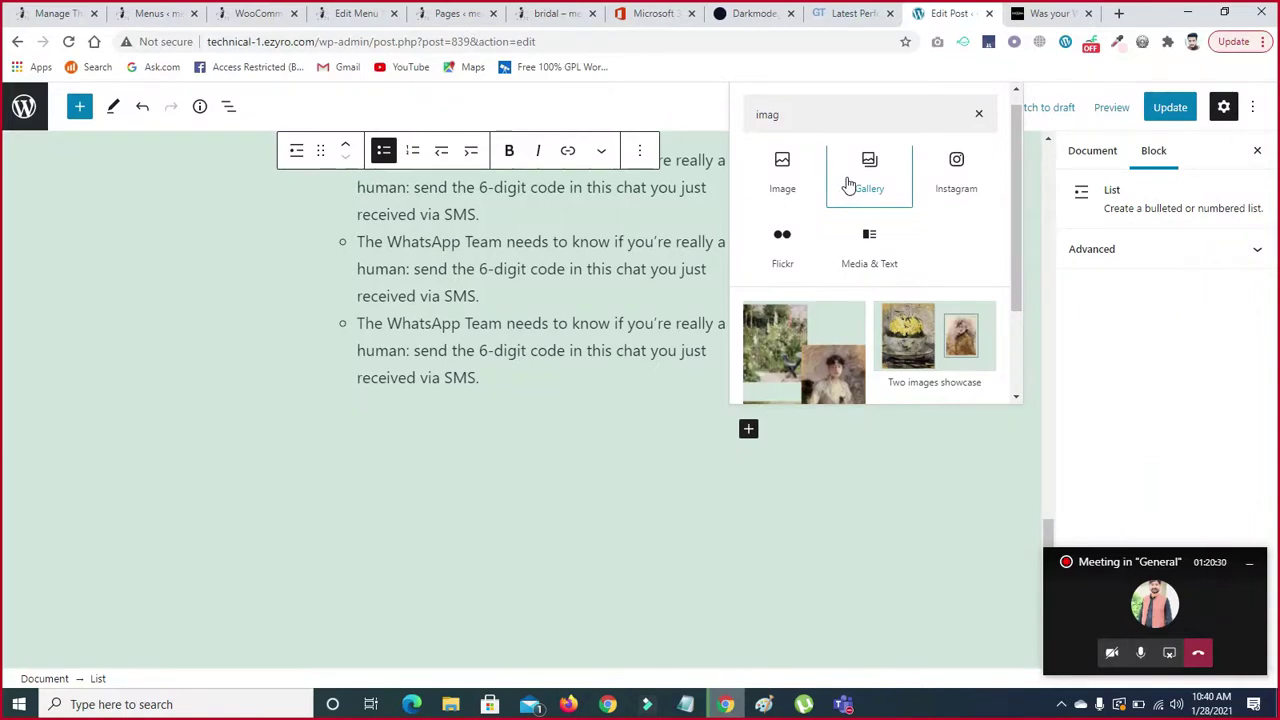
{"action": "left_click", "coordinate": [784, 180]}
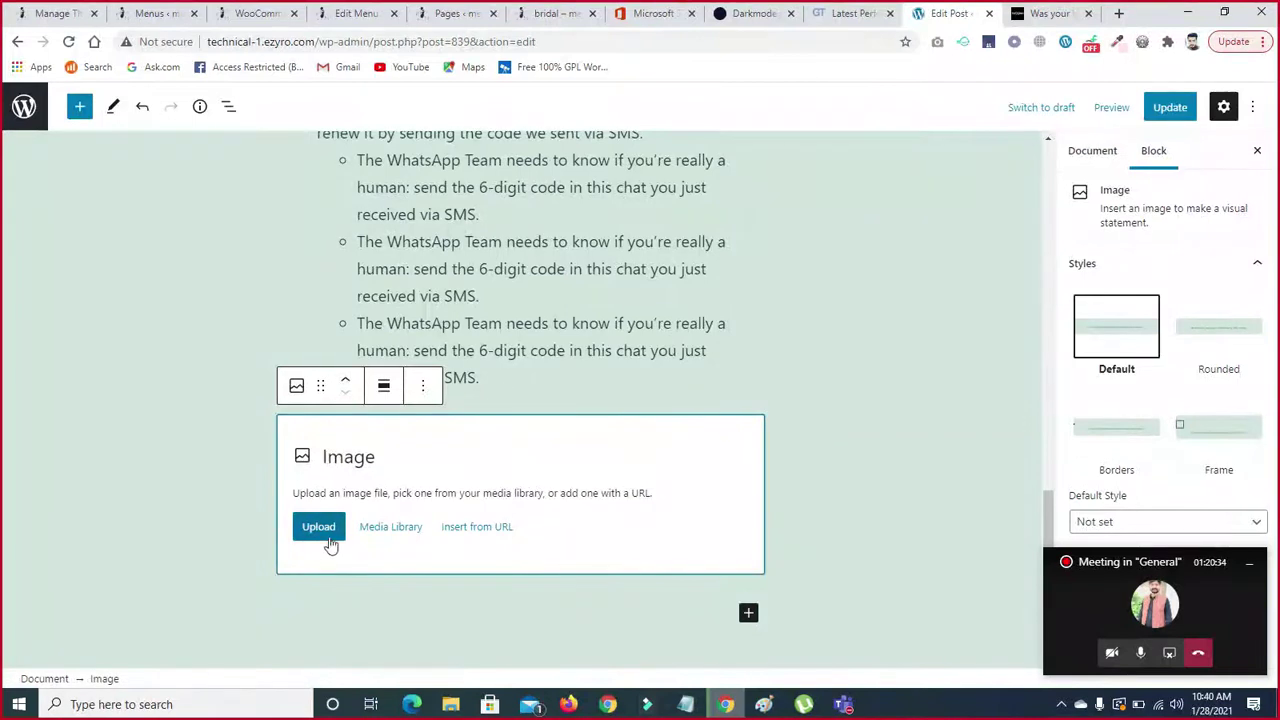
- Open the file picker and the media library, closing both without choosing an image
{"action": "left_click", "coordinate": [322, 533]}
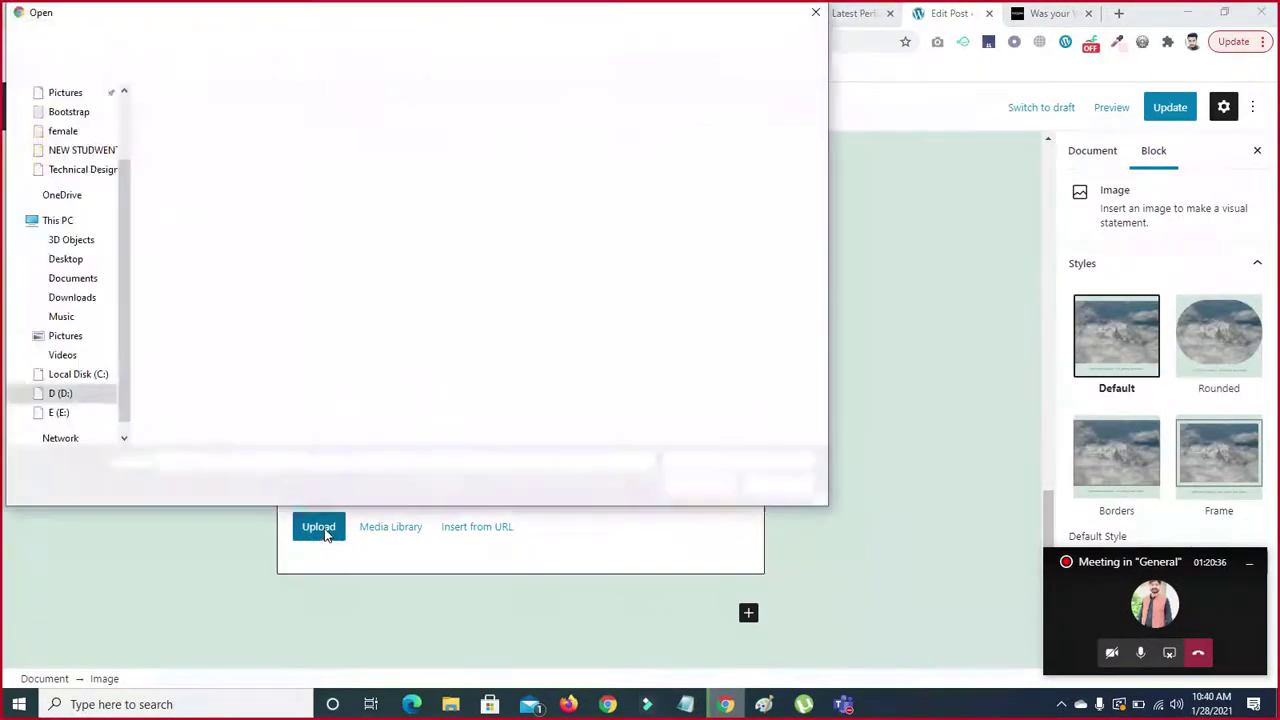
{"action": "left_click", "coordinate": [815, 12]}
{"action": "left_click", "coordinate": [395, 538]}
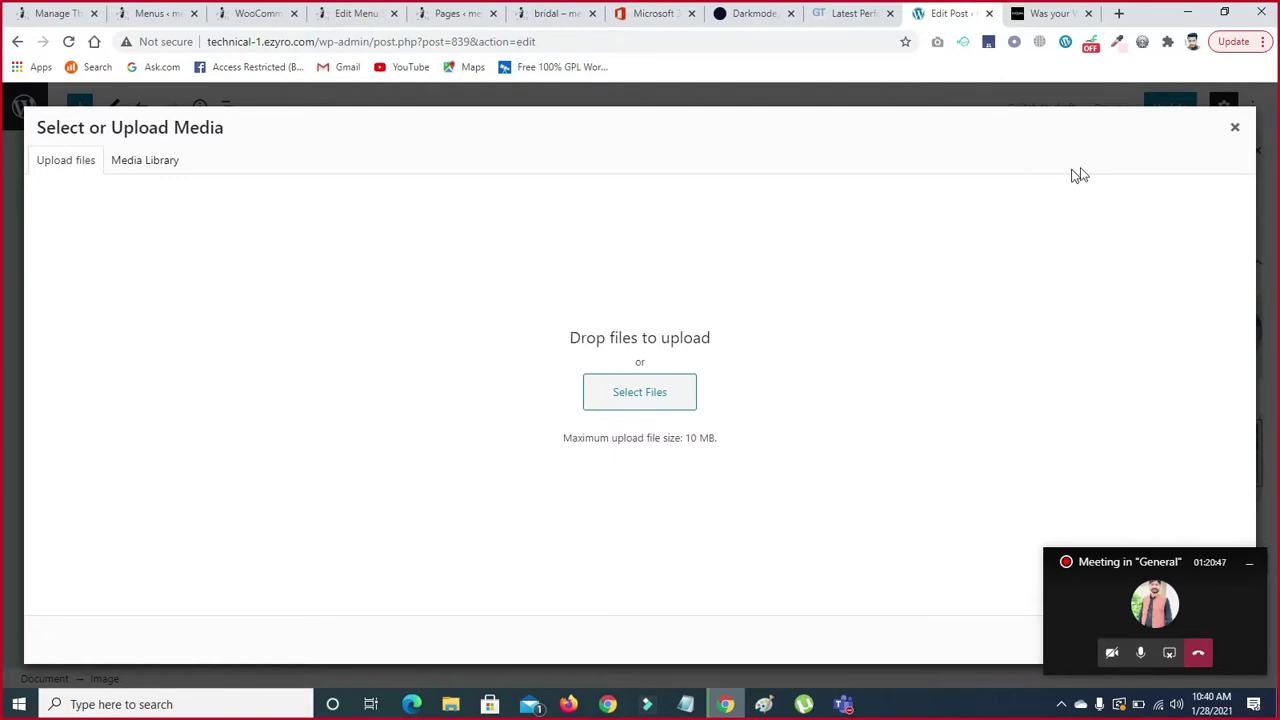
{"action": "left_click", "coordinate": [1235, 133]}
- Upload the HERO_SEAsia_Natural_Wonders photo from D:\family control website
{"action": "left_click", "coordinate": [315, 536]}
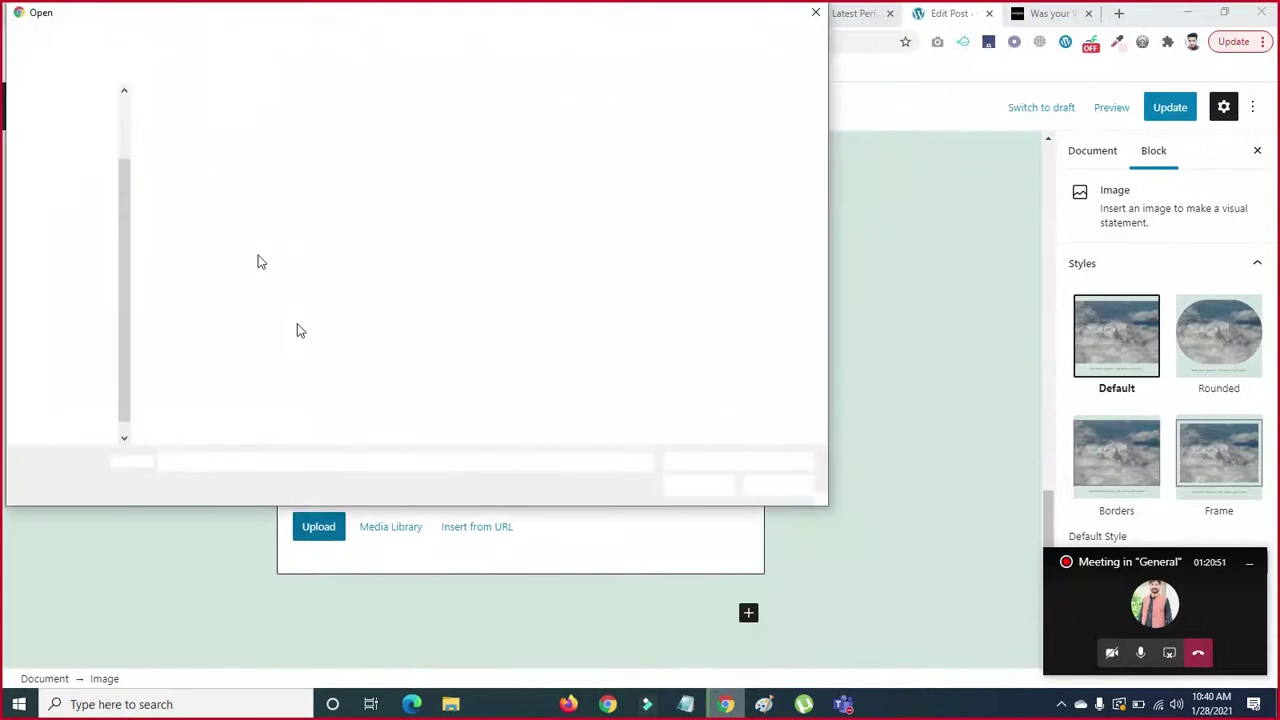
{"action": "left_click", "coordinate": [59, 395]}
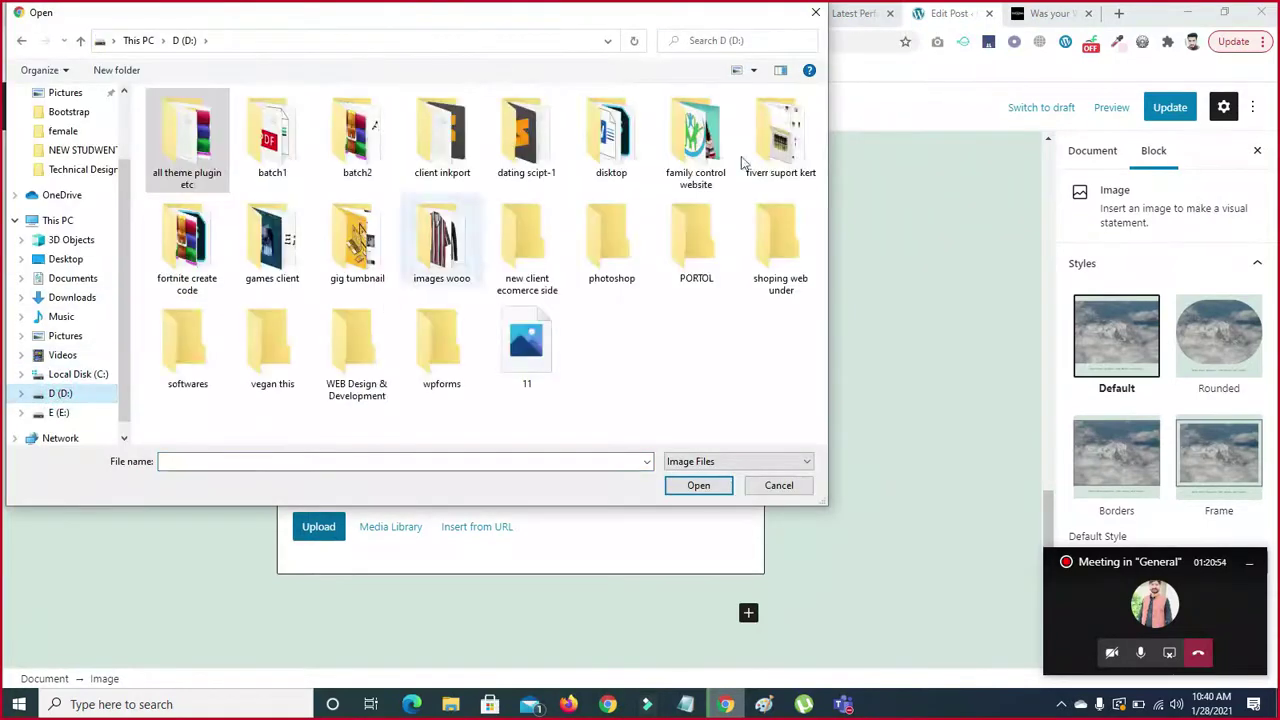
{"action": "double_click", "coordinate": [780, 148]}
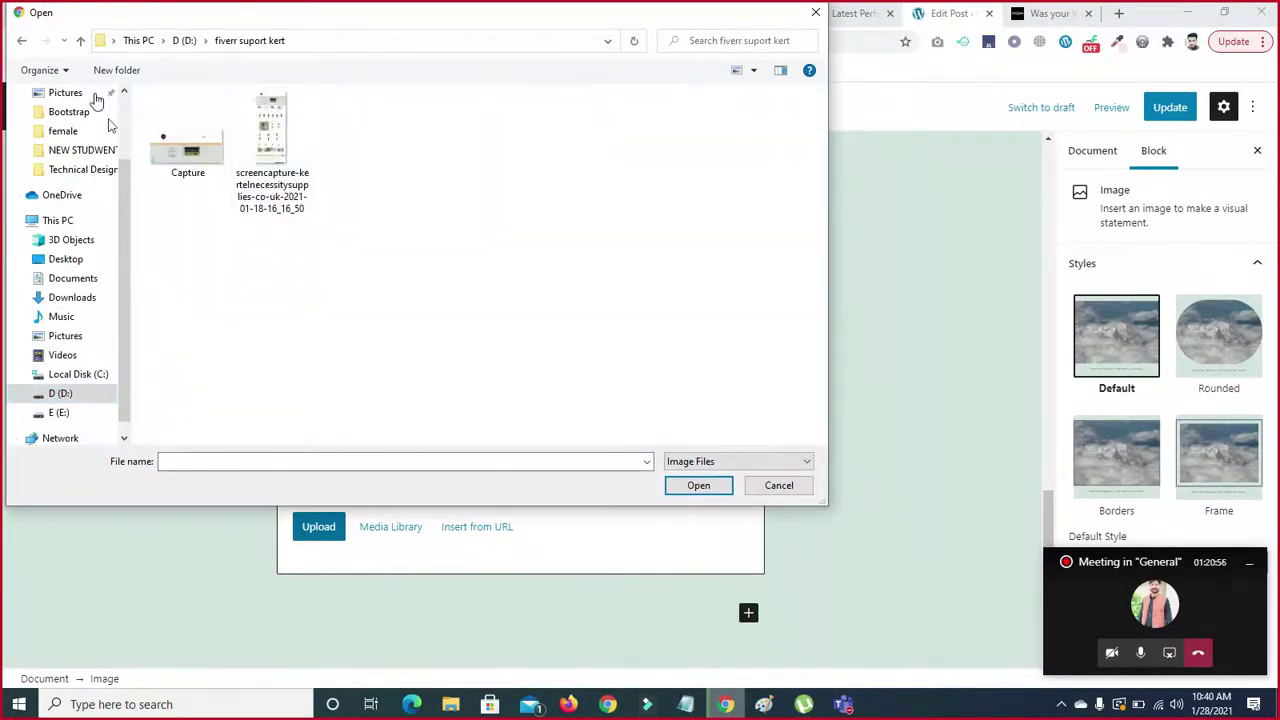
{"action": "left_click", "coordinate": [80, 41]}
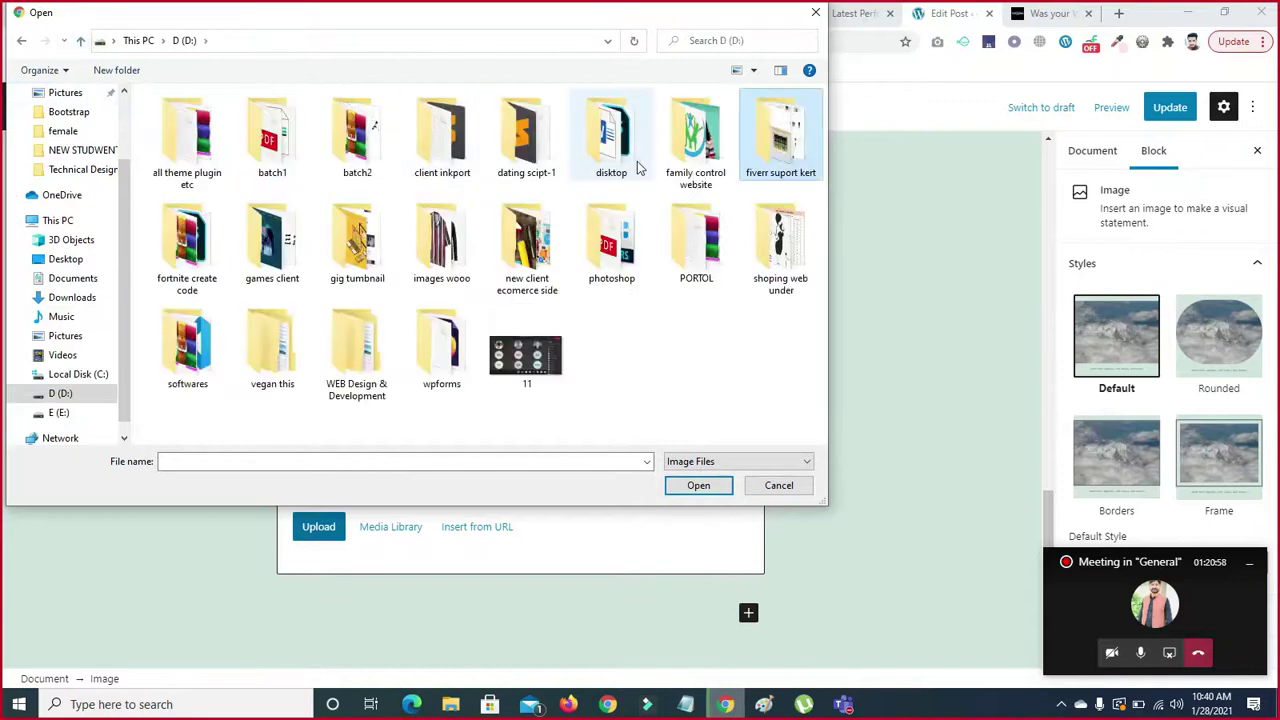
{"action": "double_click", "coordinate": [694, 132]}
{"action": "left_click", "coordinate": [360, 150]}
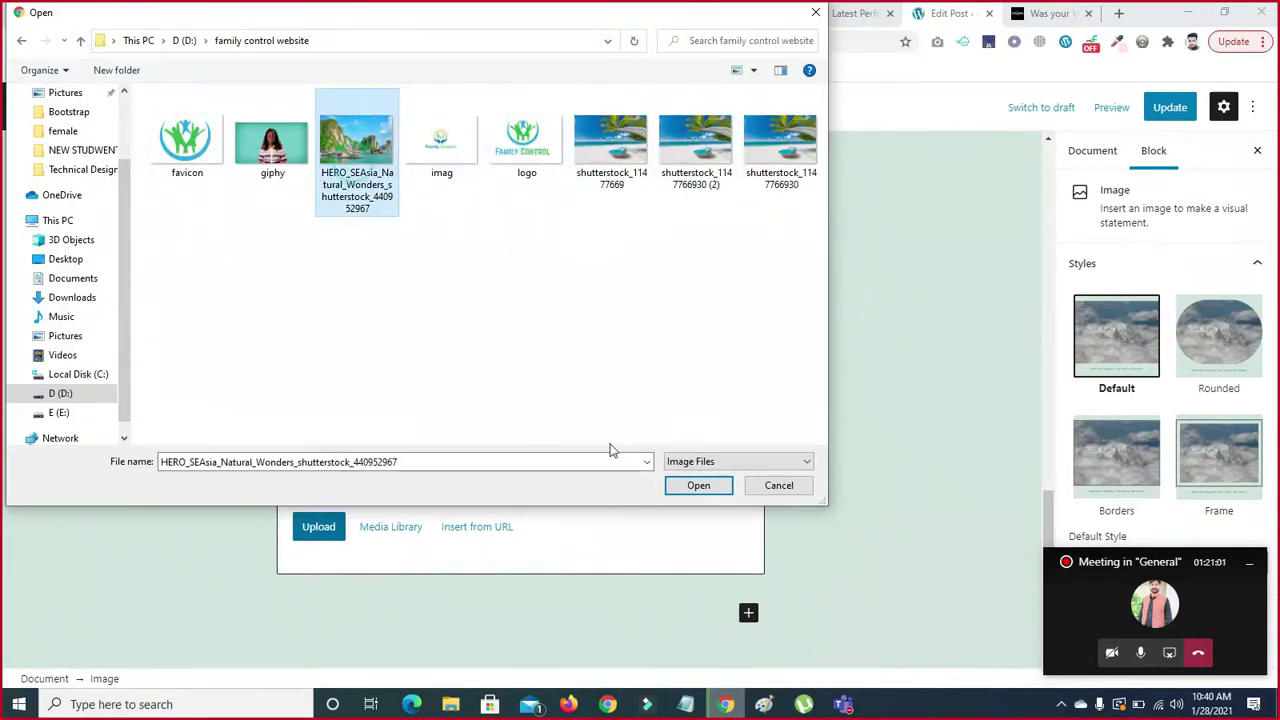
{"action": "left_click", "coordinate": [690, 485]}
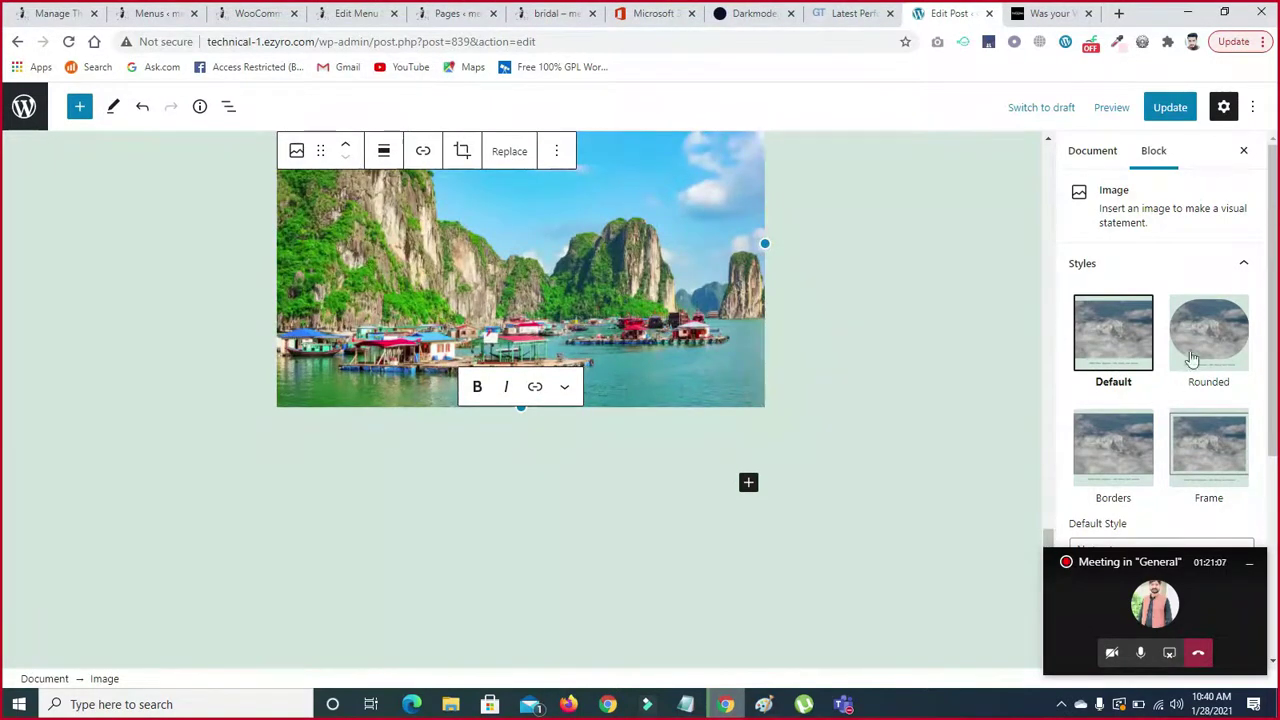
- Try the Borders and Frame styles on the image, then return it to Default
{"action": "left_click_drag", "start_coordinate": [1273, 318], "coordinate": [1273, 345]}
{"action": "left_click_drag", "start_coordinate": [1173, 562], "coordinate": [932, 29]}
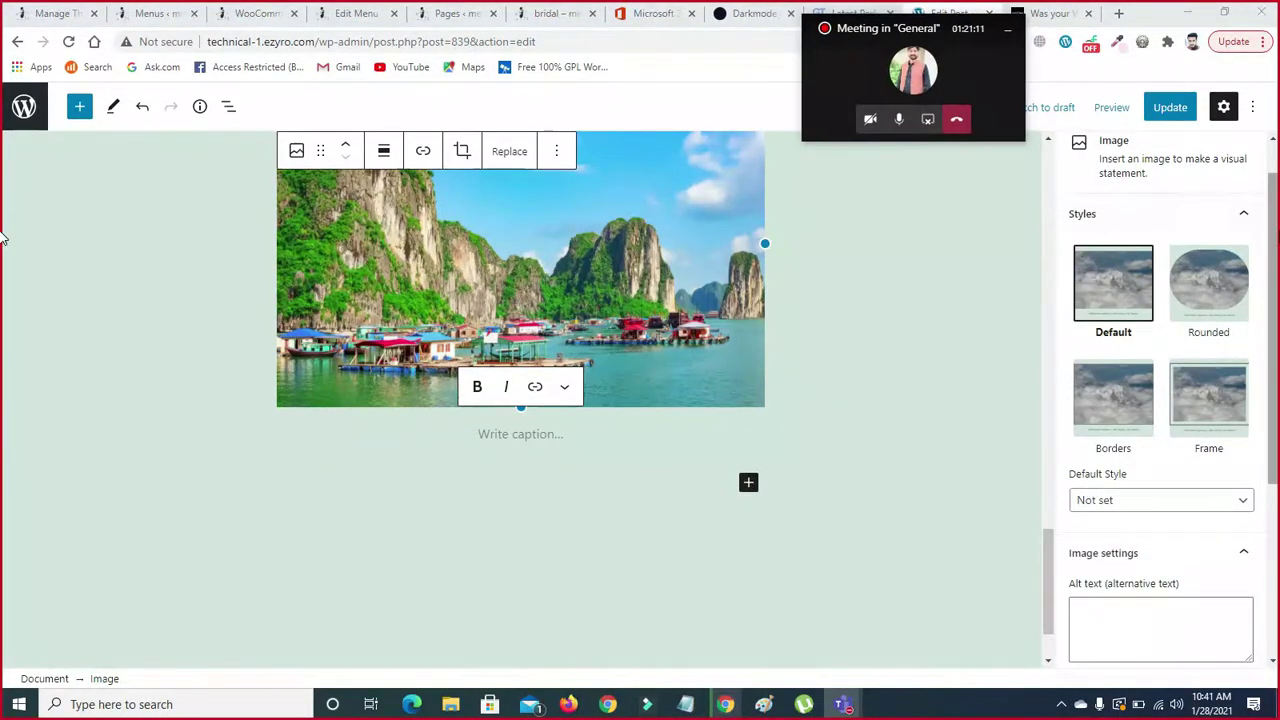
{"action": "scroll", "coordinate": [1160, 400], "scroll_direction": "down", "scroll_amount": 1}
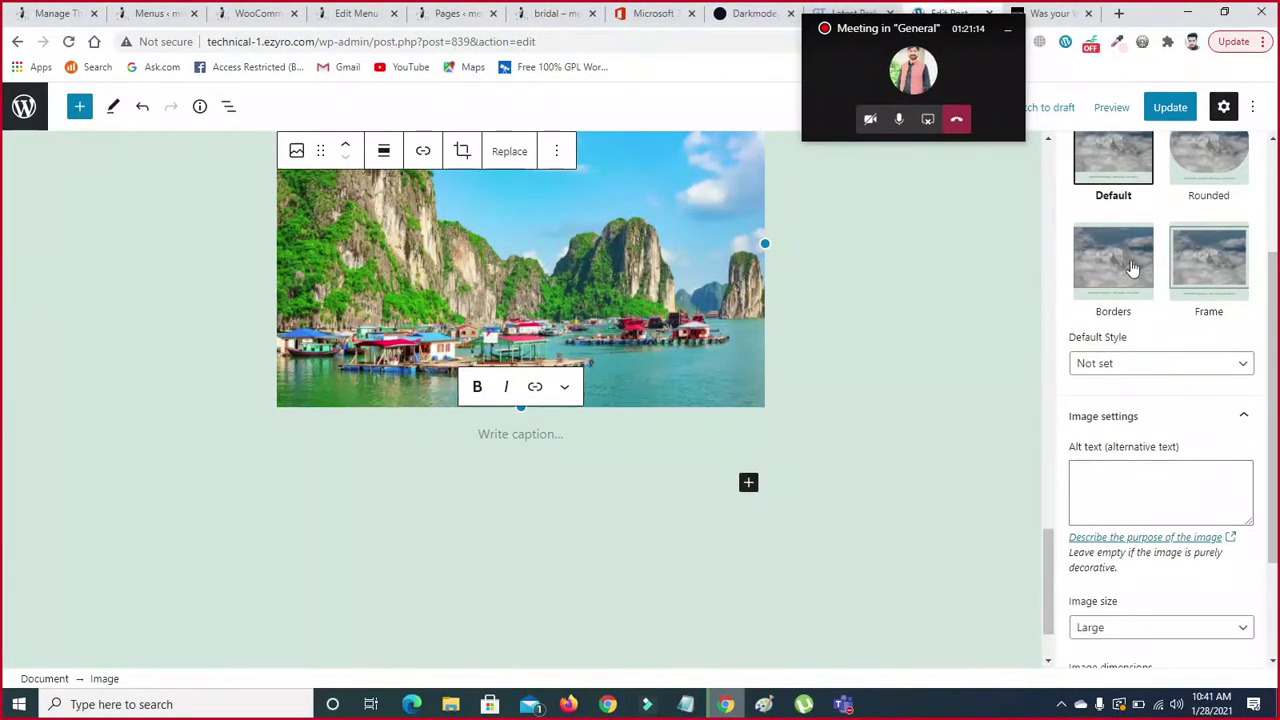
{"action": "scroll", "coordinate": [1160, 260], "scroll_direction": "up", "scroll_amount": 1}
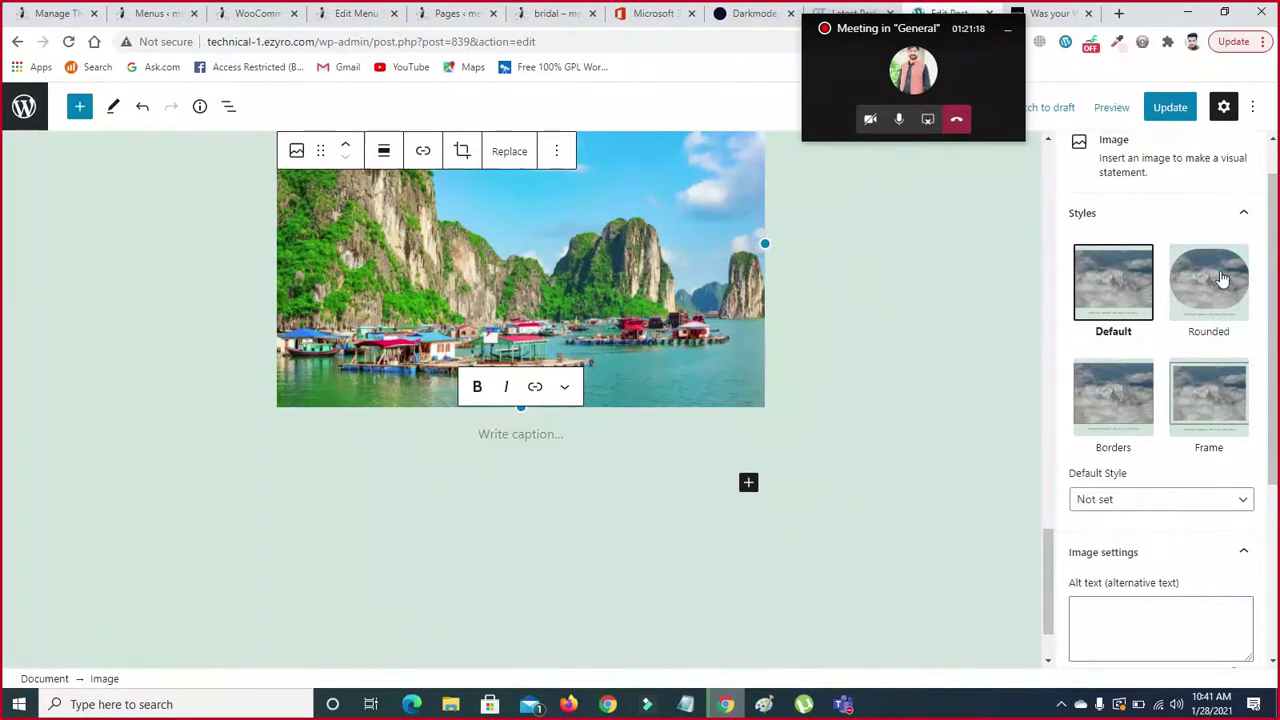
{"action": "left_click", "coordinate": [1125, 403]}
{"action": "left_click", "coordinate": [1214, 401]}
{"action": "left_click", "coordinate": [1102, 317]}
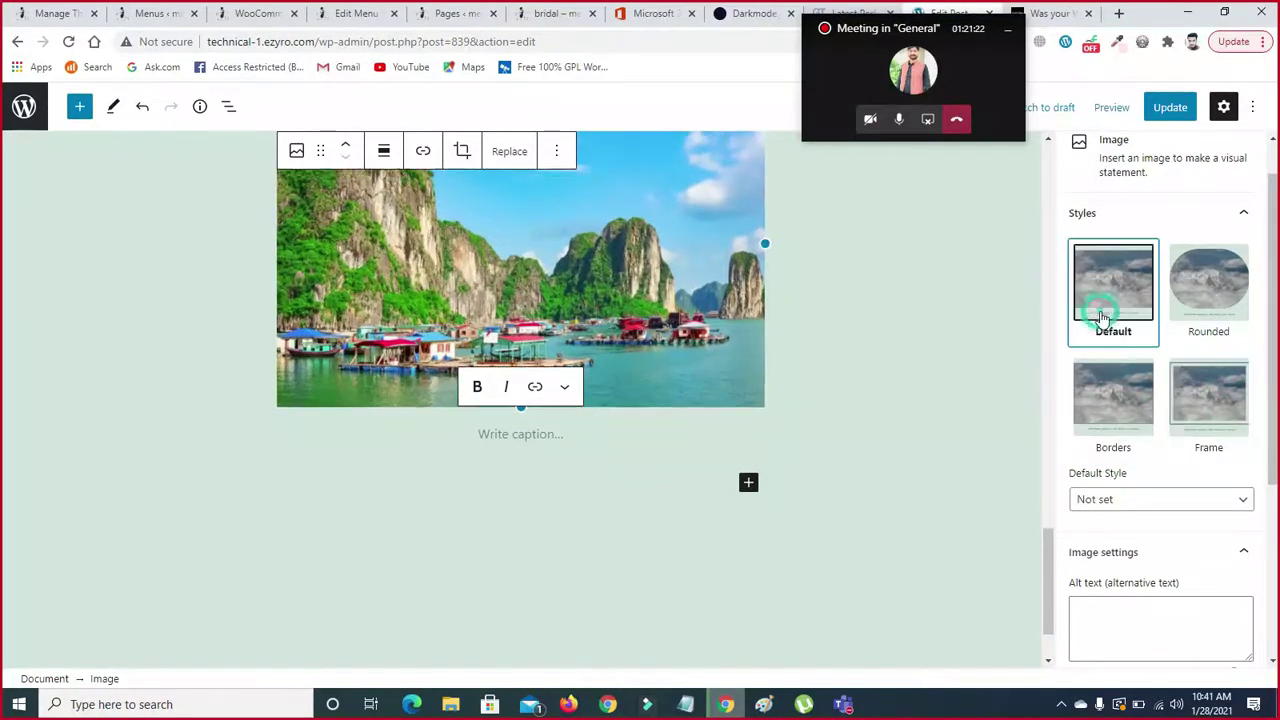
{"action": "scroll", "coordinate": [1262, 240], "scroll_direction": "down", "scroll_amount": 4}
{"action": "scroll", "coordinate": [1263, 234], "scroll_direction": "up", "scroll_amount": 5}
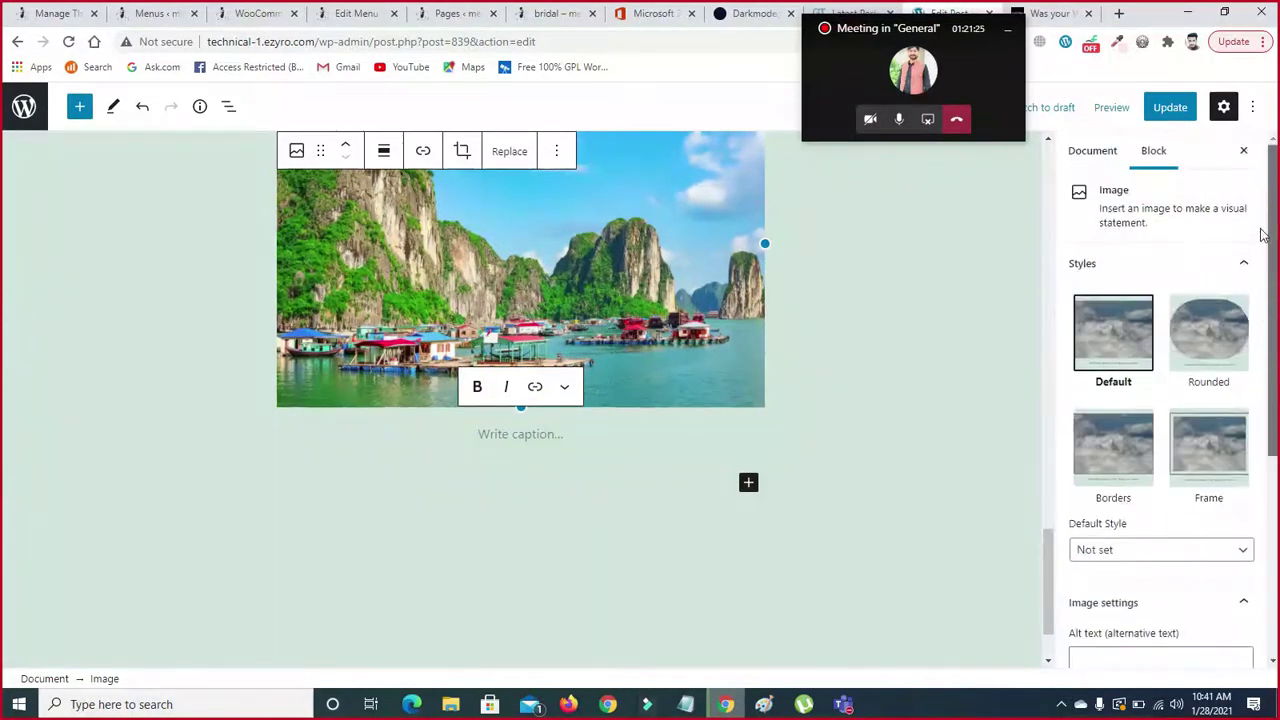
{"action": "mouse_move", "coordinate": [1046, 540]}
{"action": "left_mouse_down"}
{"action": "mouse_move", "coordinate": [1043, 451]}
{"action": "mouse_move", "coordinate": [1050, 557]}
{"action": "left_mouse_up"}
- Widen the landscape image to nearly the full editor width
{"action": "left_click", "coordinate": [554, 460]}
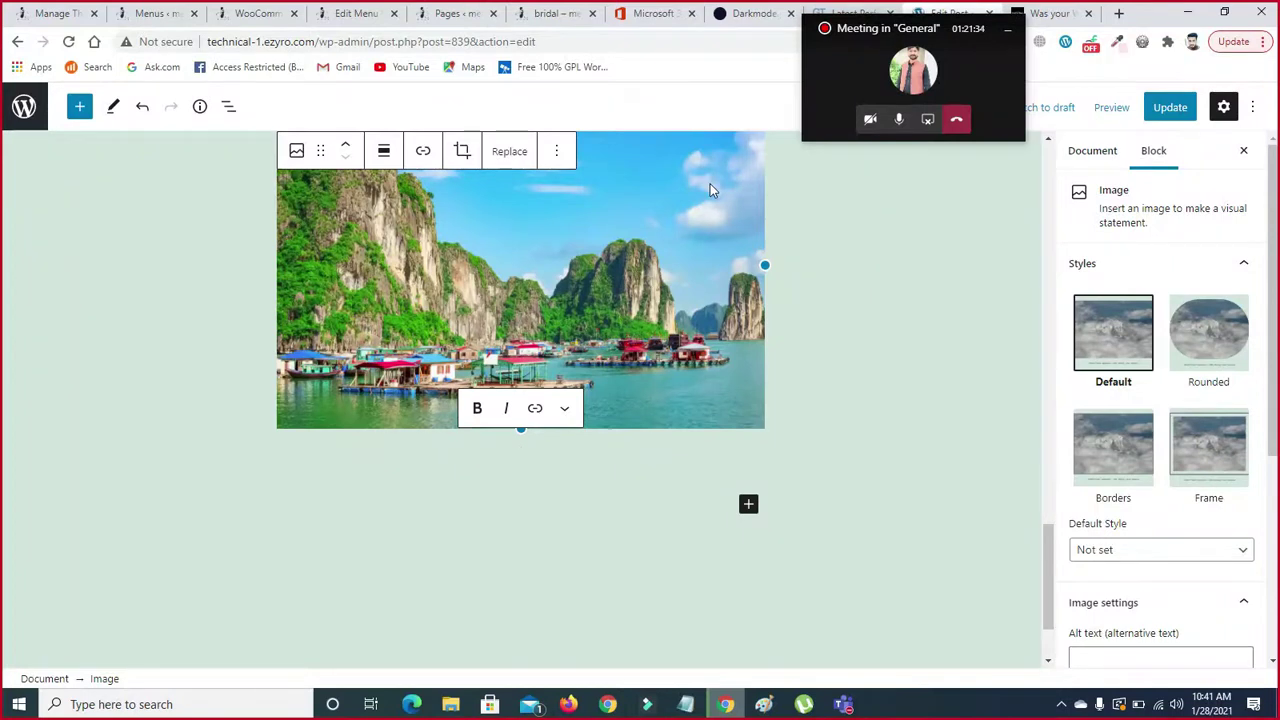
{"action": "left_click_drag", "start_coordinate": [765, 262], "coordinate": [960, 269]}
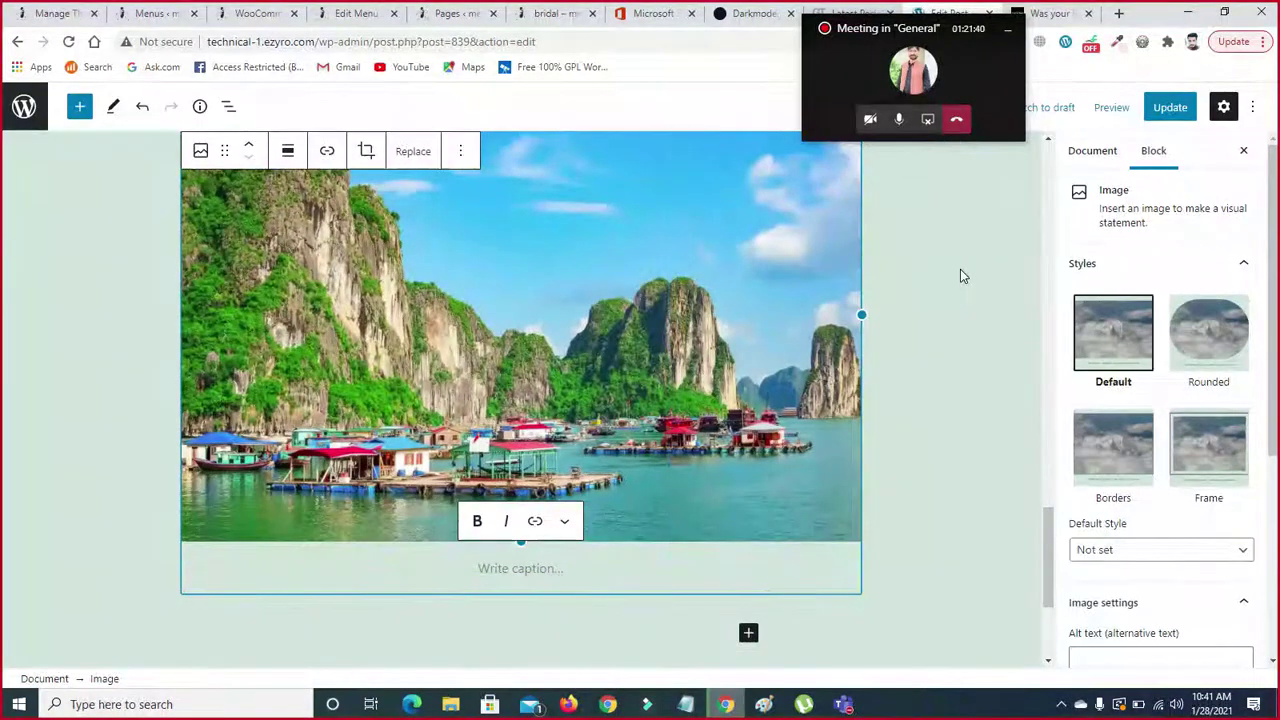
{"action": "left_click_drag", "start_coordinate": [1049, 530], "coordinate": [1084, 511]}
{"action": "left_click_drag", "start_coordinate": [863, 469], "coordinate": [1167, 469]}
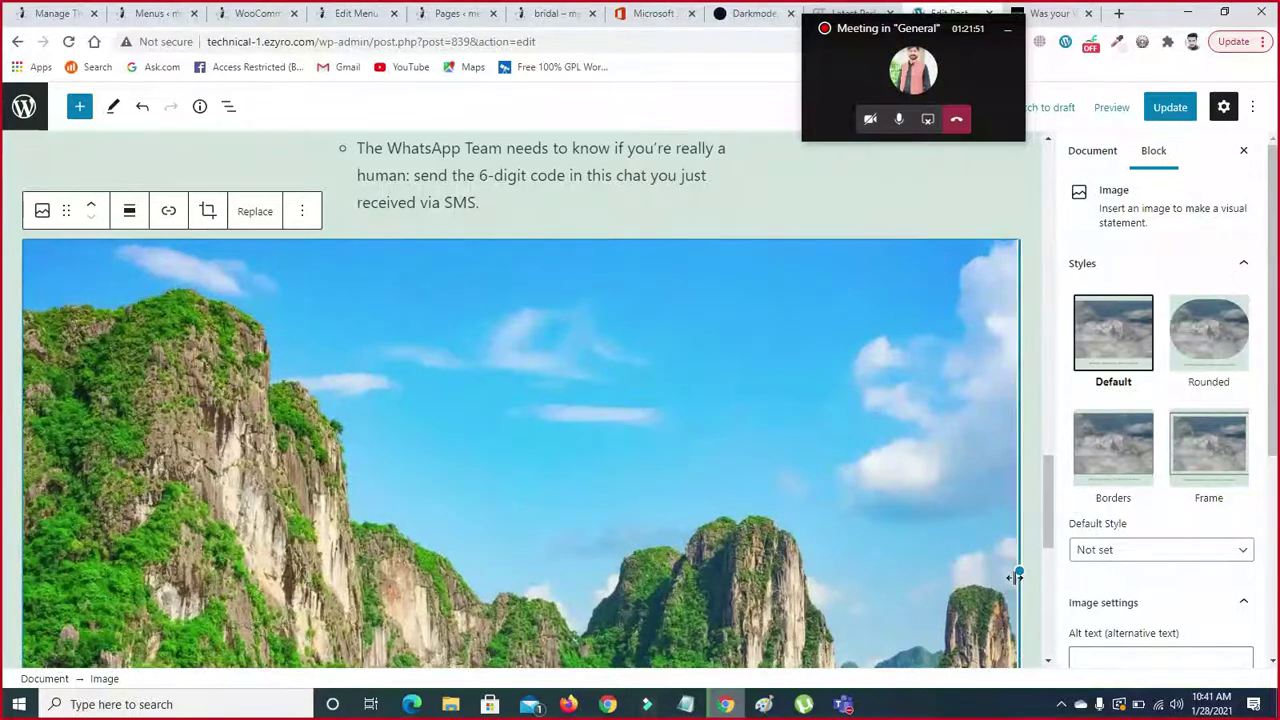
{"action": "mouse_move", "coordinate": [1017, 573]}
{"action": "left_mouse_down"}
{"action": "mouse_move", "coordinate": [1052, 573]}
{"action": "mouse_move", "coordinate": [1019, 563]}
{"action": "left_mouse_up"}
- Narrow the image back down to about 550 px wide
{"action": "left_click_drag", "start_coordinate": [1049, 507], "coordinate": [1066, 557]}
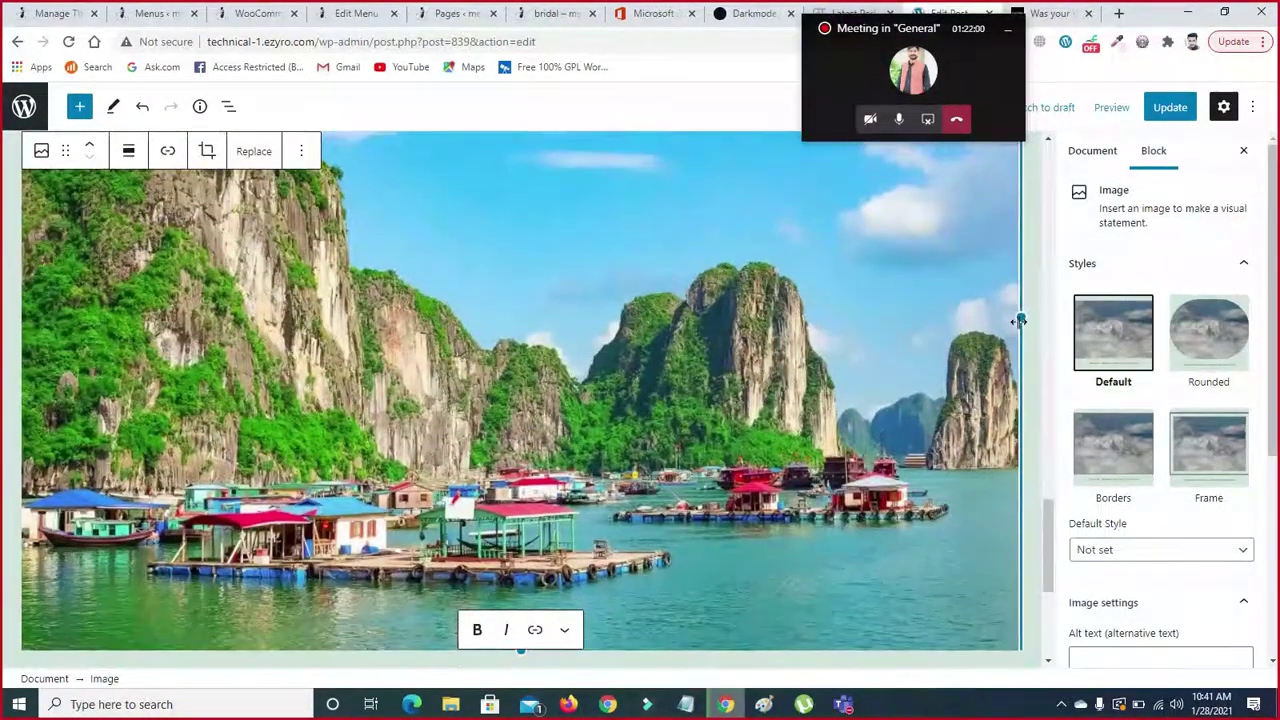
{"action": "left_click_drag", "start_coordinate": [962, 317], "coordinate": [748, 316]}
{"action": "left_click_drag", "start_coordinate": [1049, 553], "coordinate": [1048, 503]}
{"action": "left_click_drag", "start_coordinate": [888, 499], "coordinate": [551, 486]}
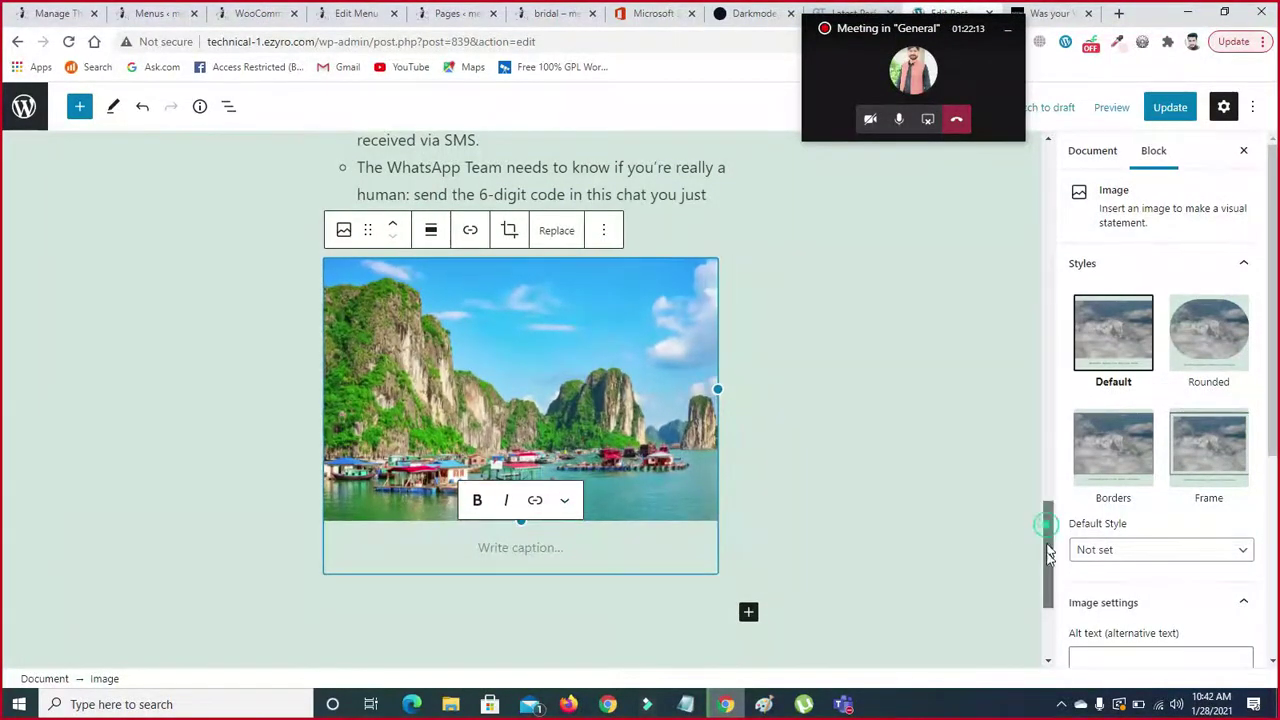
- Reselect the image, enlarge it, then shrink it back to about 410 px
{"action": "scroll", "coordinate": [1048, 535], "scroll_direction": "down", "scroll_amount": 2}
{"action": "left_click", "coordinate": [532, 420]}
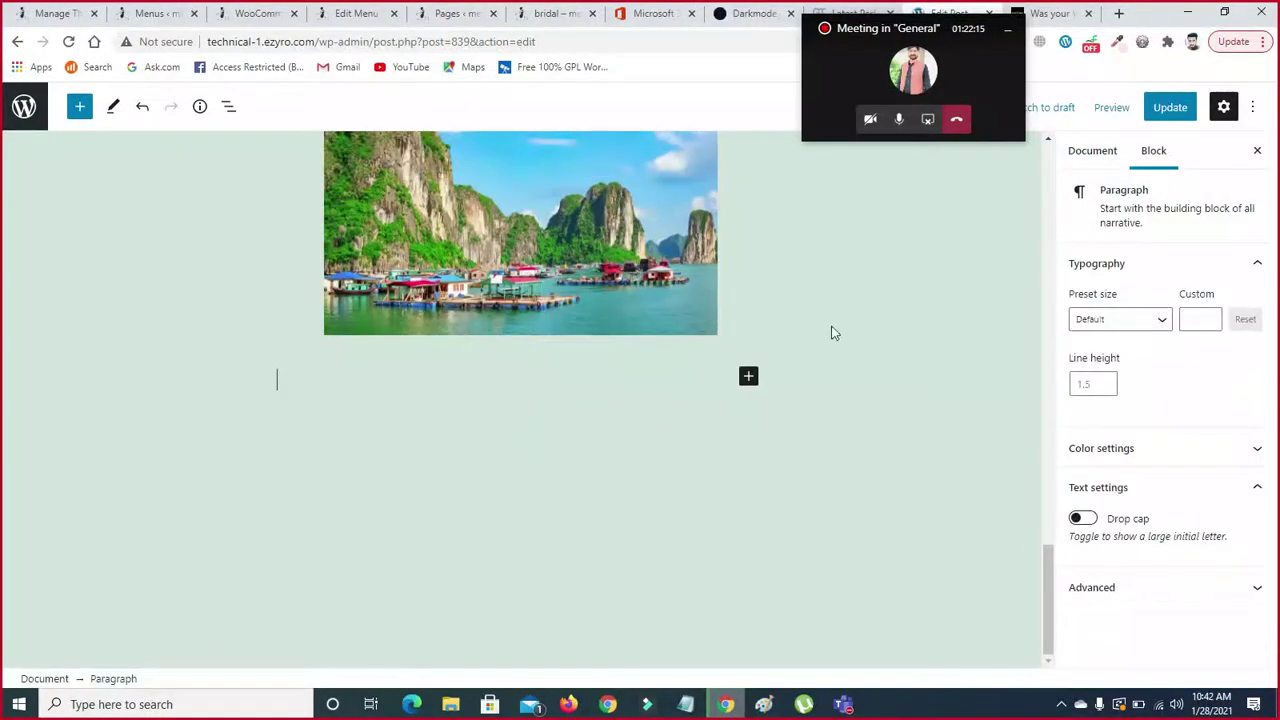
{"action": "scroll", "coordinate": [1048, 560], "scroll_direction": "up", "scroll_amount": 2}
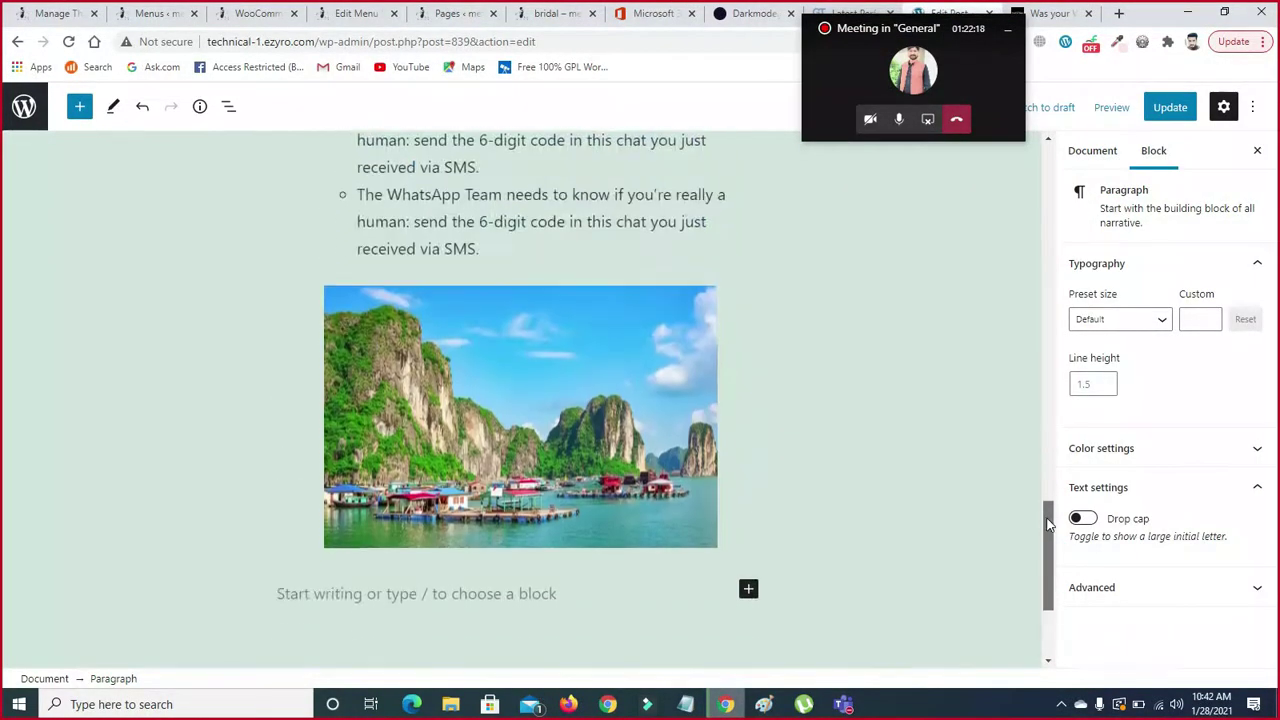
{"action": "left_click", "coordinate": [531, 407]}
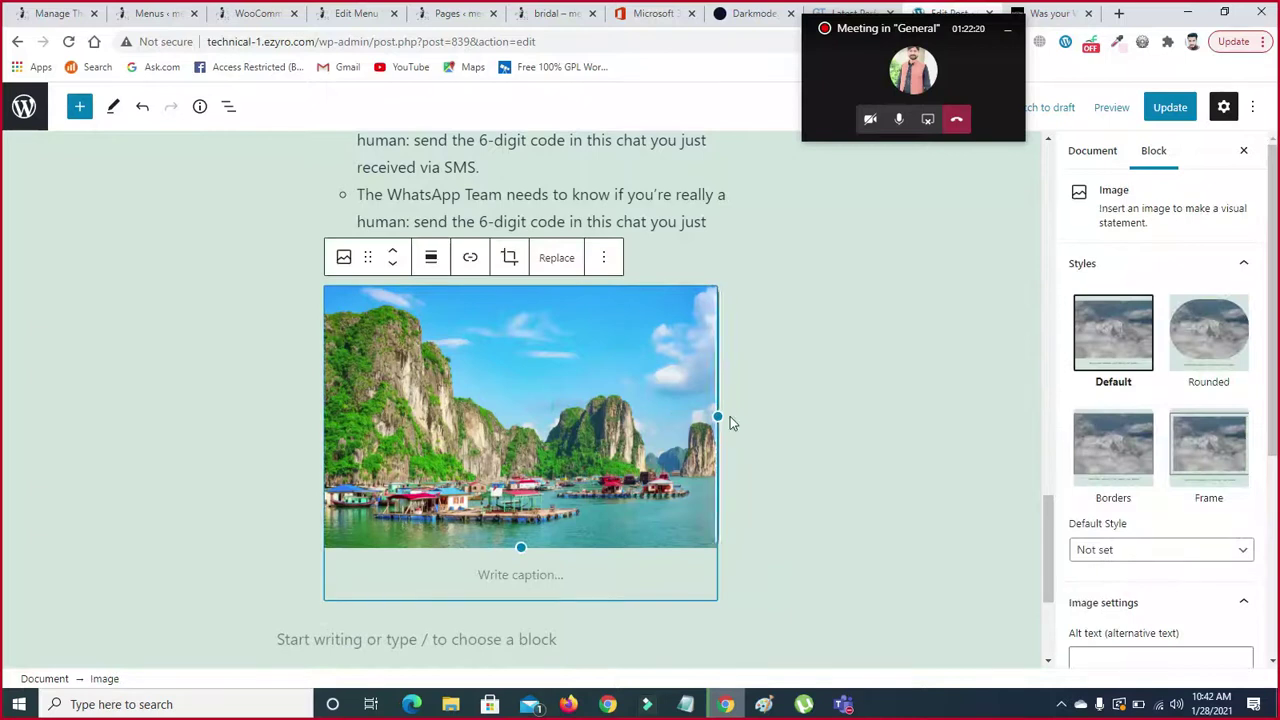
{"action": "left_click_drag", "start_coordinate": [719, 416], "coordinate": [960, 434]}
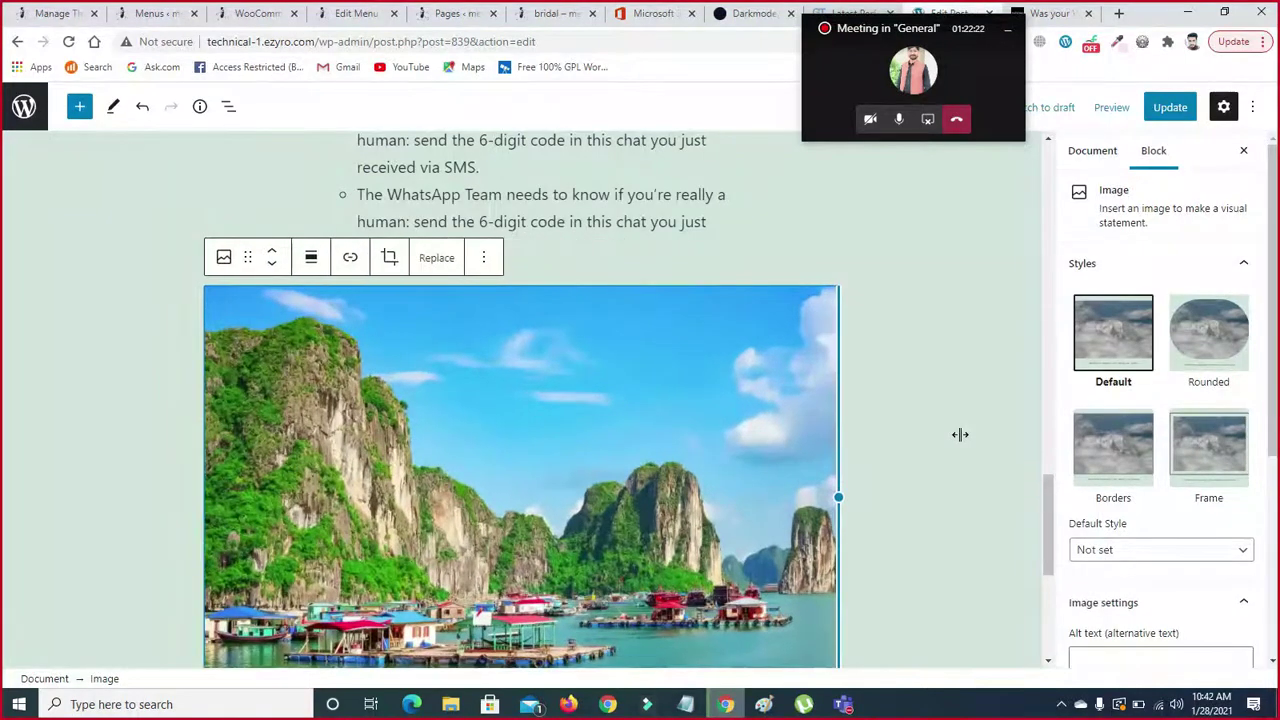
{"action": "left_click_drag", "start_coordinate": [877, 440], "coordinate": [735, 470]}
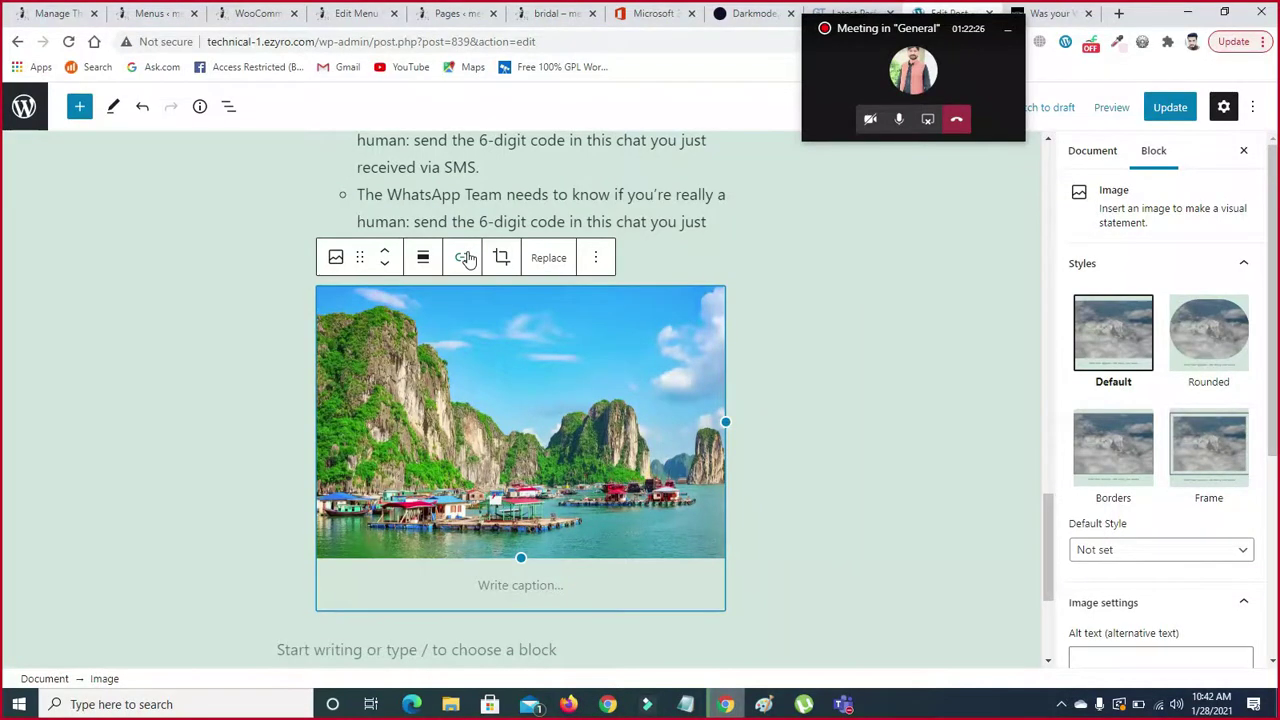
- Centre the image in the post, then try the Wide width alignment
{"action": "left_click", "coordinate": [423, 258]}
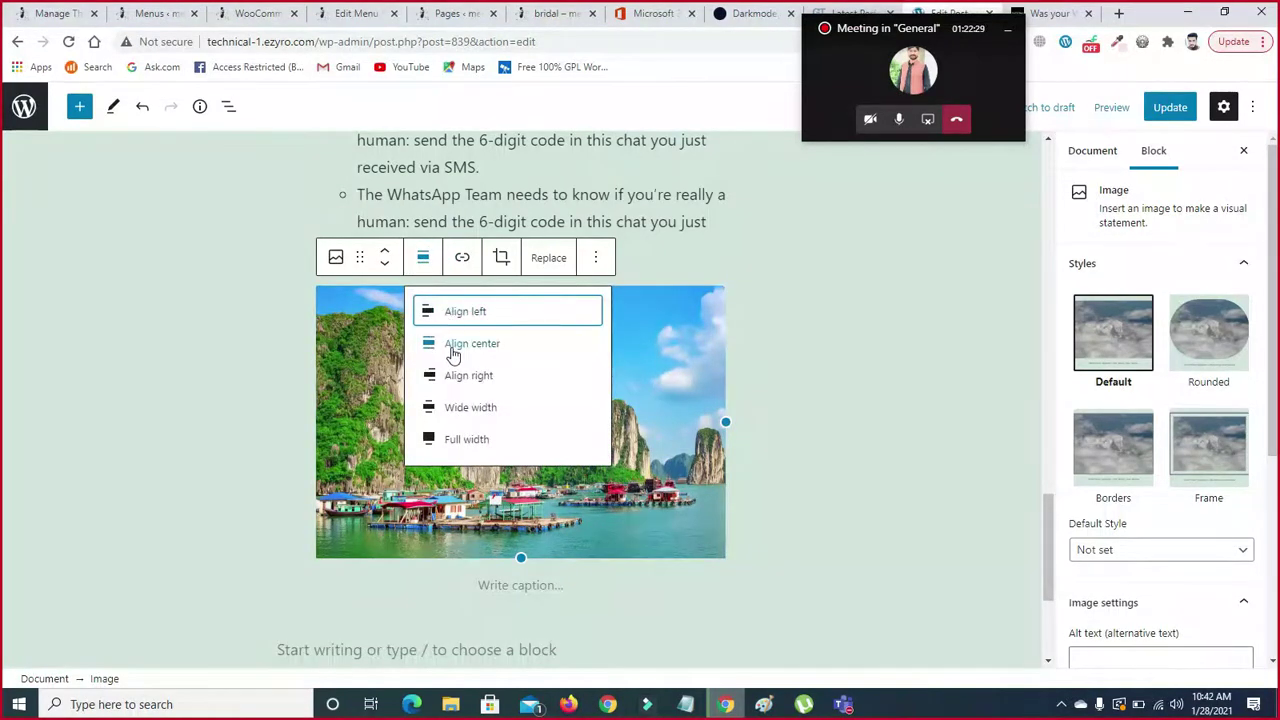
{"action": "left_click", "coordinate": [450, 347]}
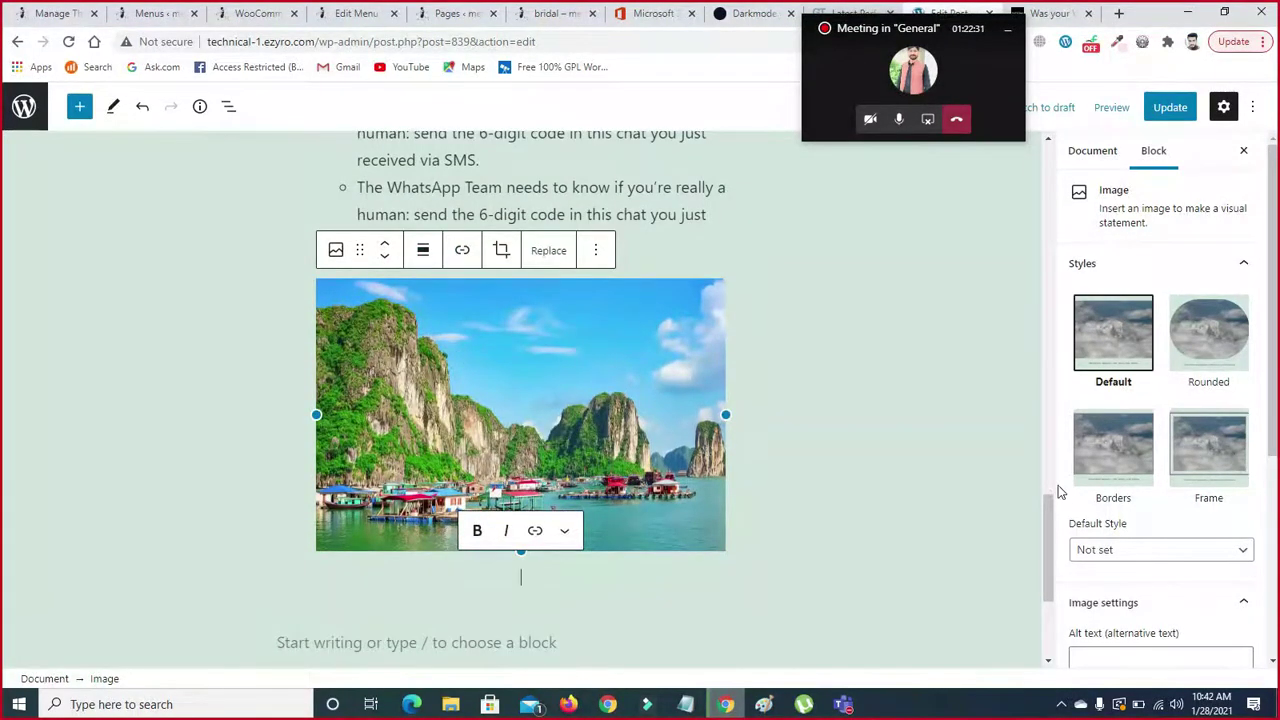
{"action": "left_click_drag", "start_coordinate": [1048, 514], "coordinate": [1048, 535]}
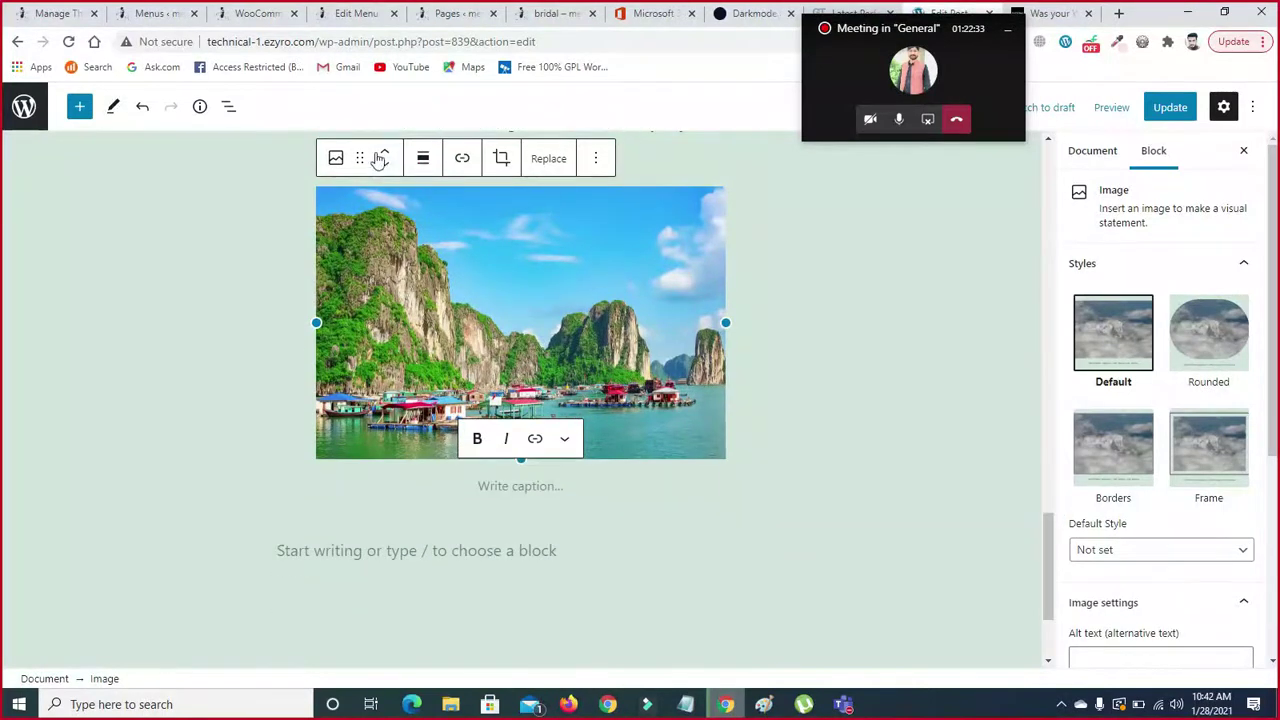
{"action": "left_click", "coordinate": [424, 160]}
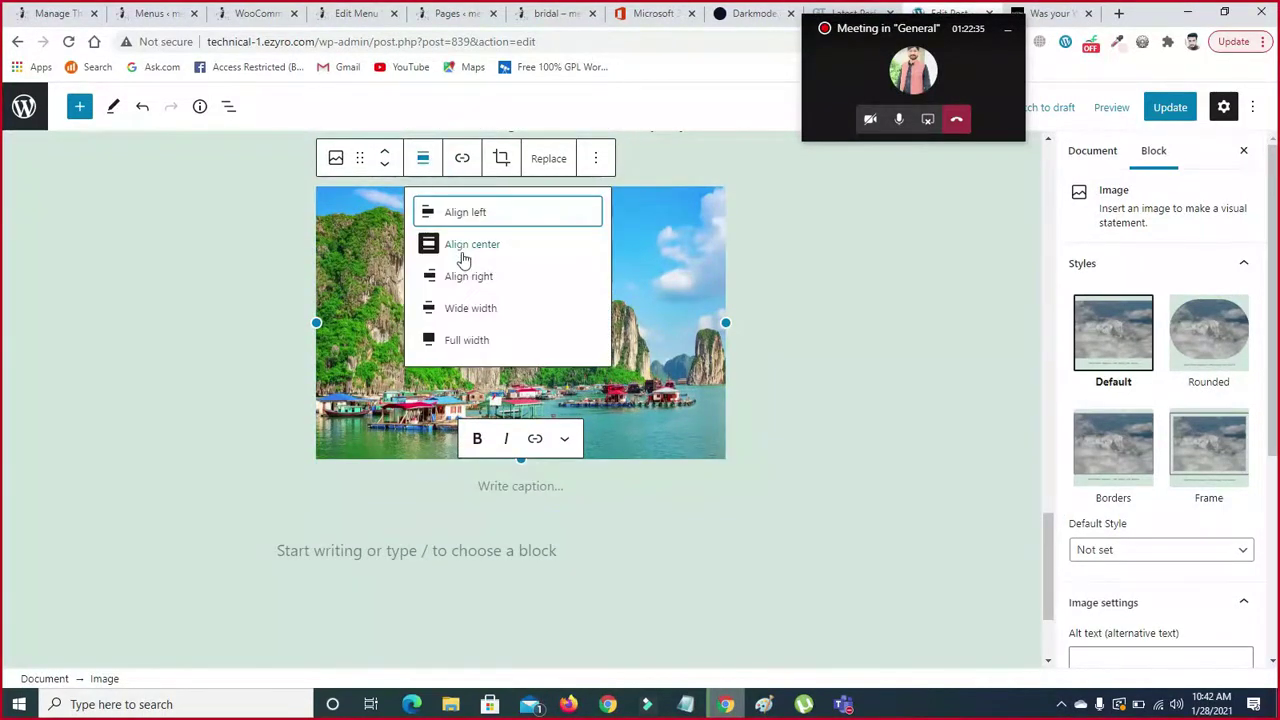
{"action": "left_click", "coordinate": [458, 308]}
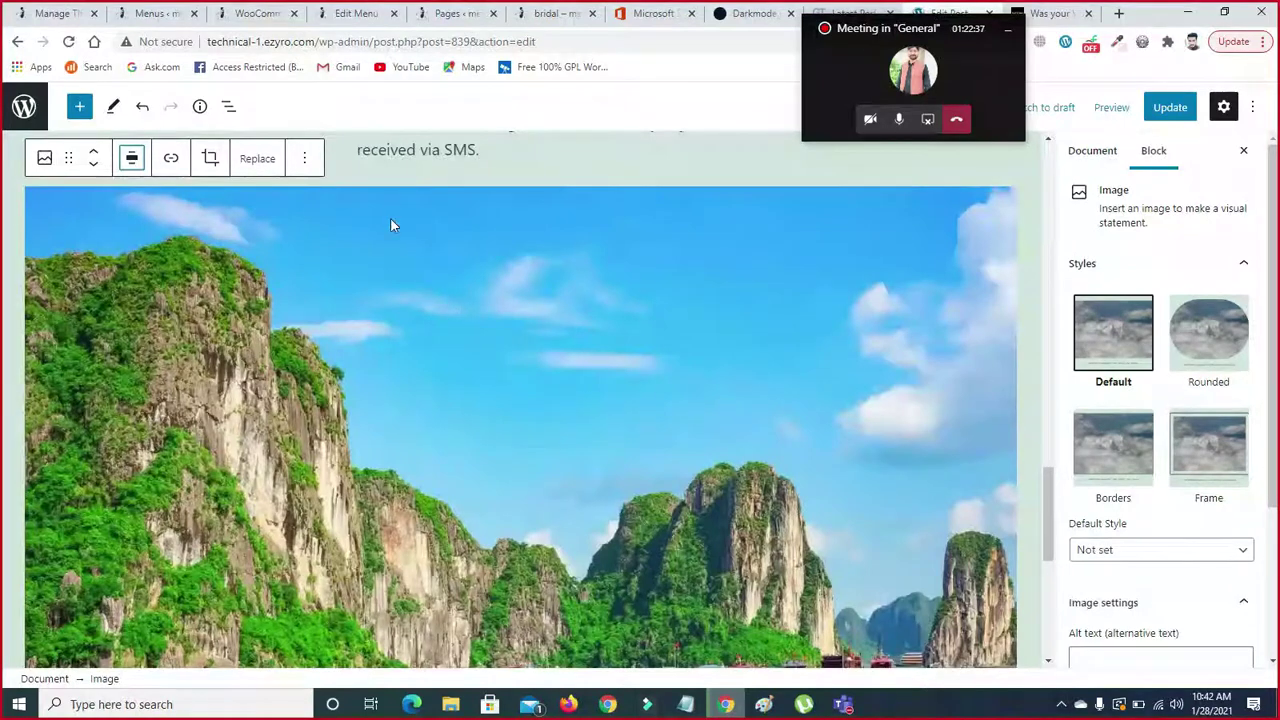
- Try Full width alignment, then settle on Align center at normal size
{"action": "left_click_drag", "start_coordinate": [1050, 487], "coordinate": [1066, 531]}
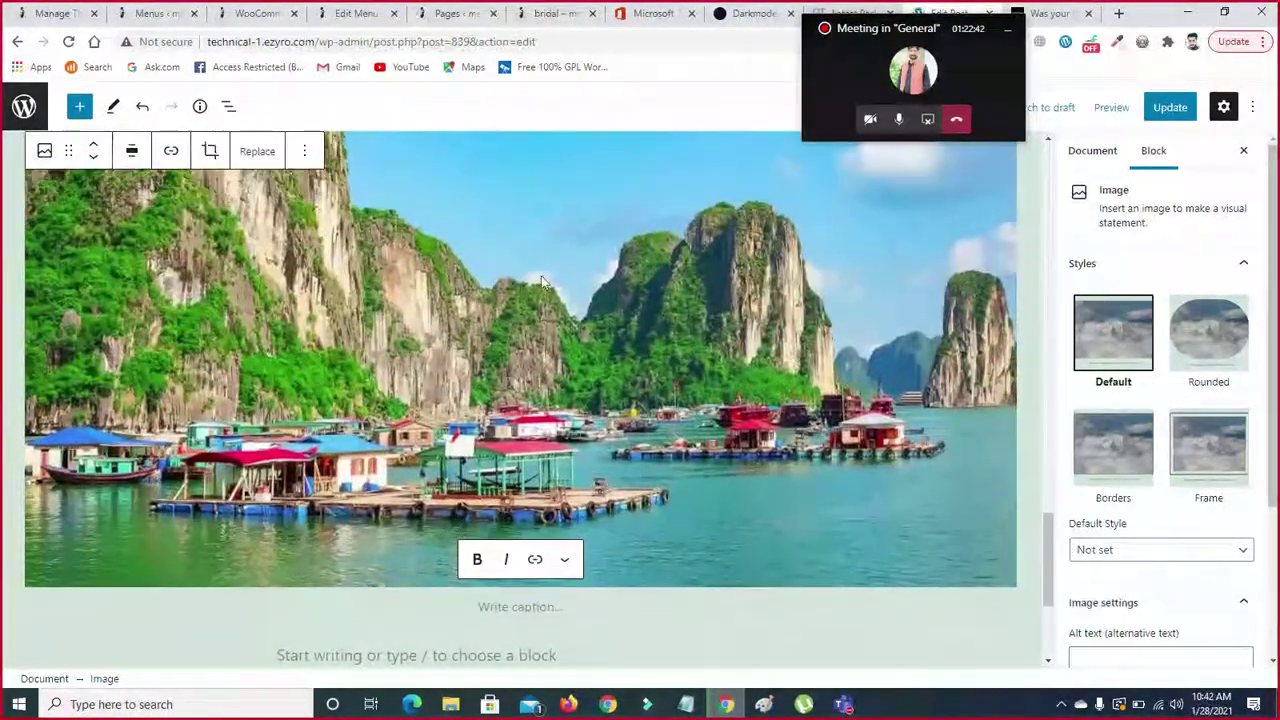
{"action": "left_click", "coordinate": [131, 151]}
{"action": "left_click", "coordinate": [185, 332]}
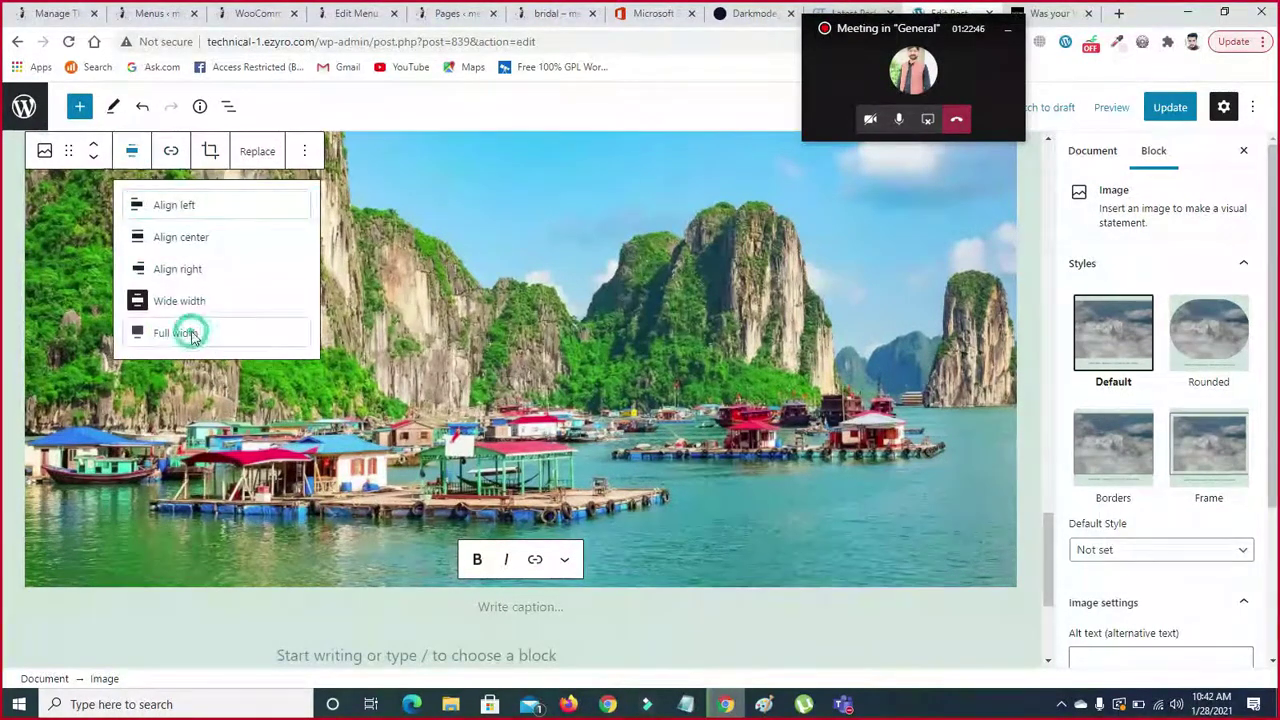
{"action": "left_click", "coordinate": [108, 152]}
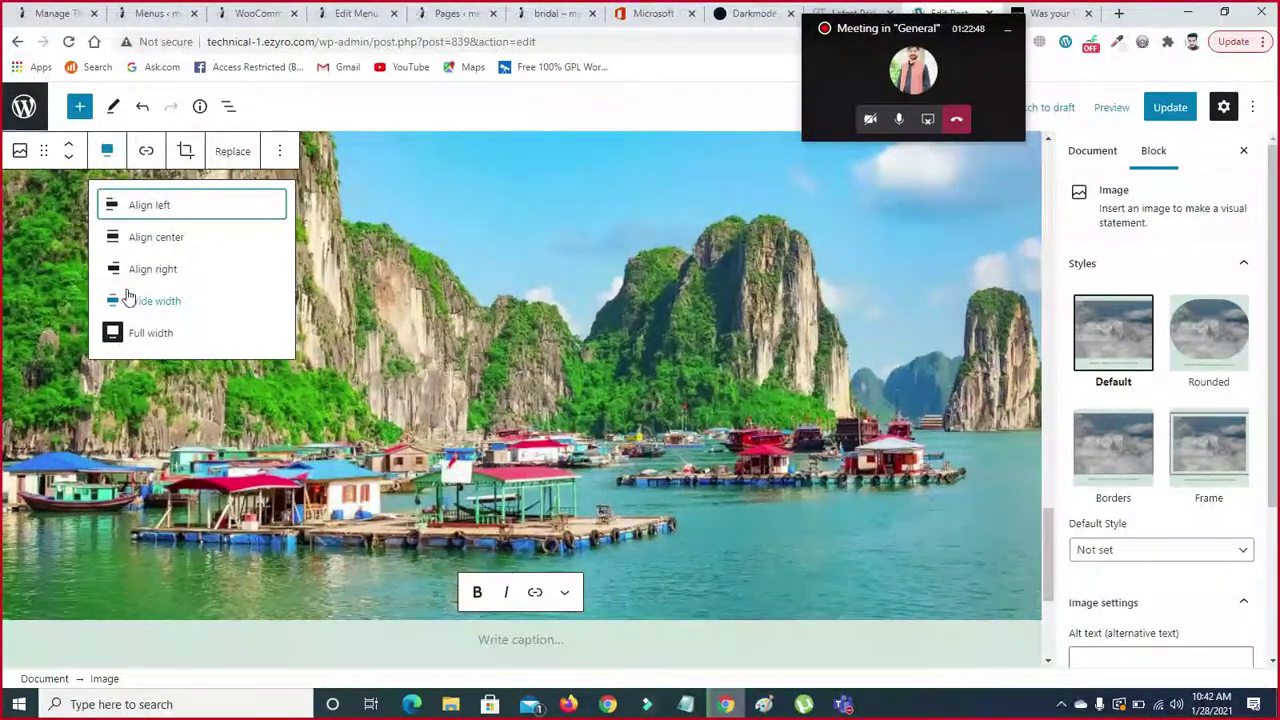
{"action": "left_click", "coordinate": [142, 239]}
{"action": "left_click_drag", "start_coordinate": [1047, 600], "coordinate": [1048, 548]}
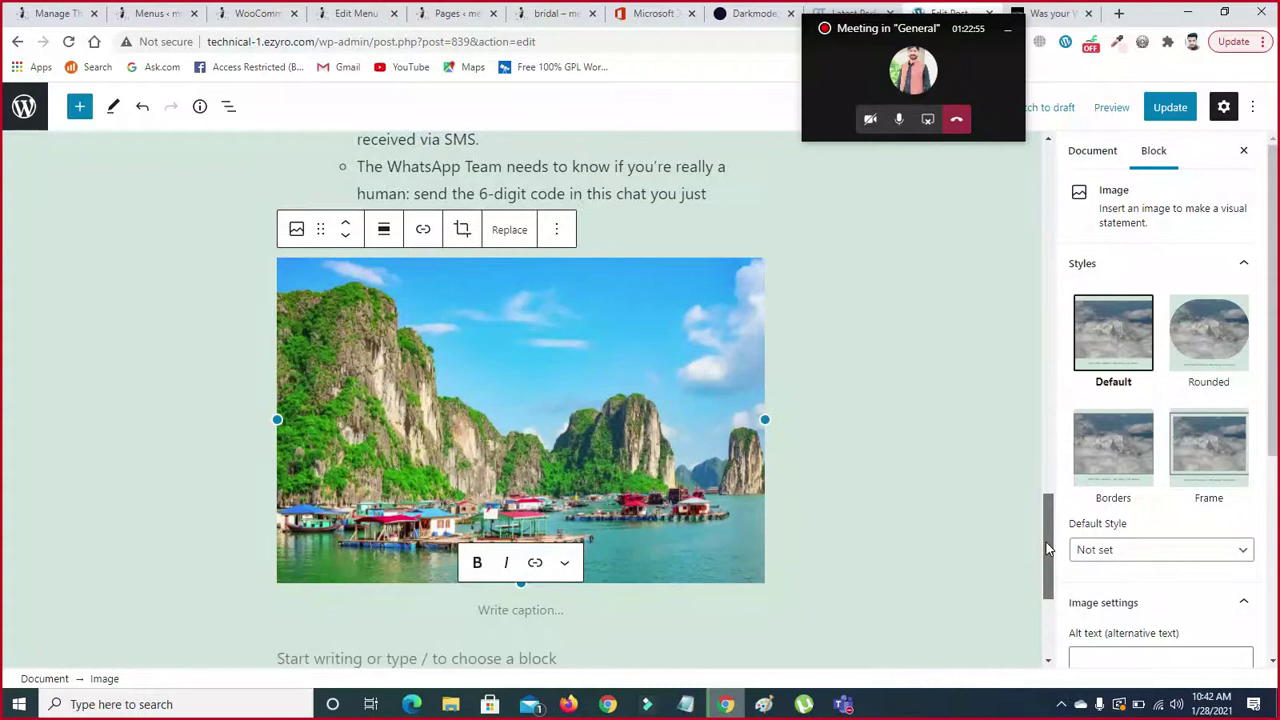
{"action": "left_click_drag", "start_coordinate": [1046, 548], "coordinate": [1046, 559]}
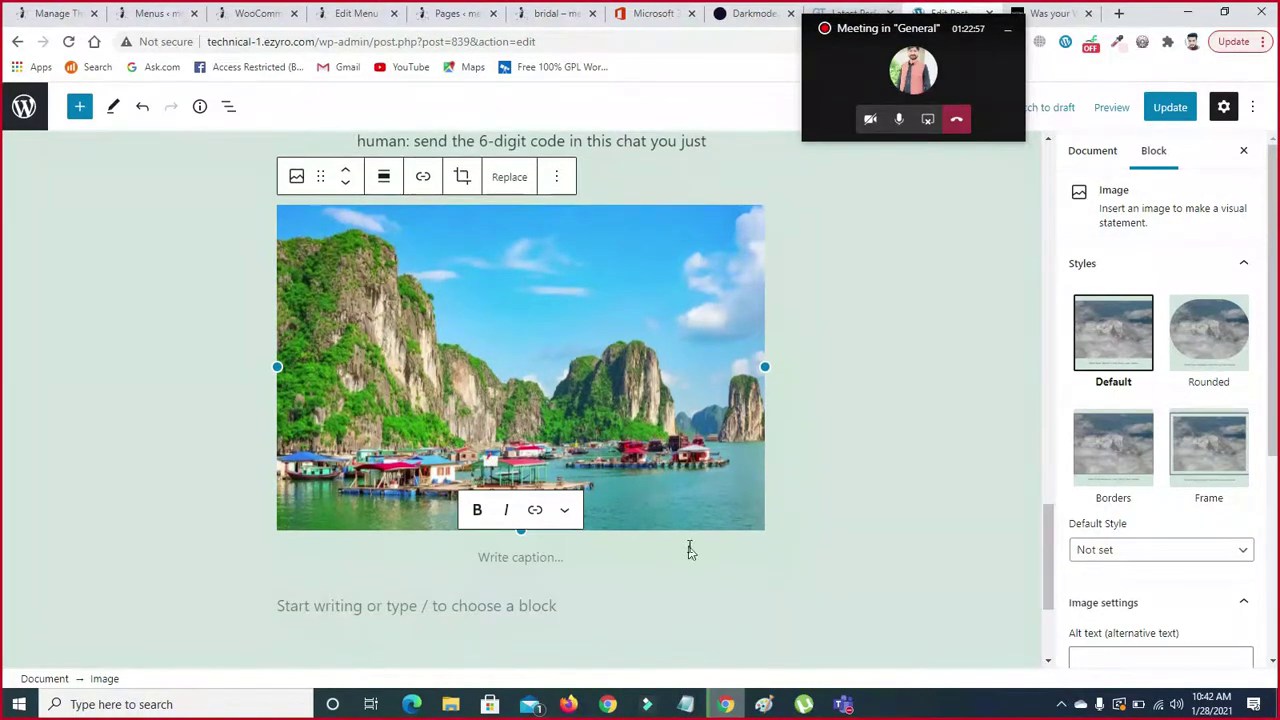
- Caption the landscape photo 'image by nautral' and move to the empty paragraph below
{"action": "left_click", "coordinate": [518, 558]}
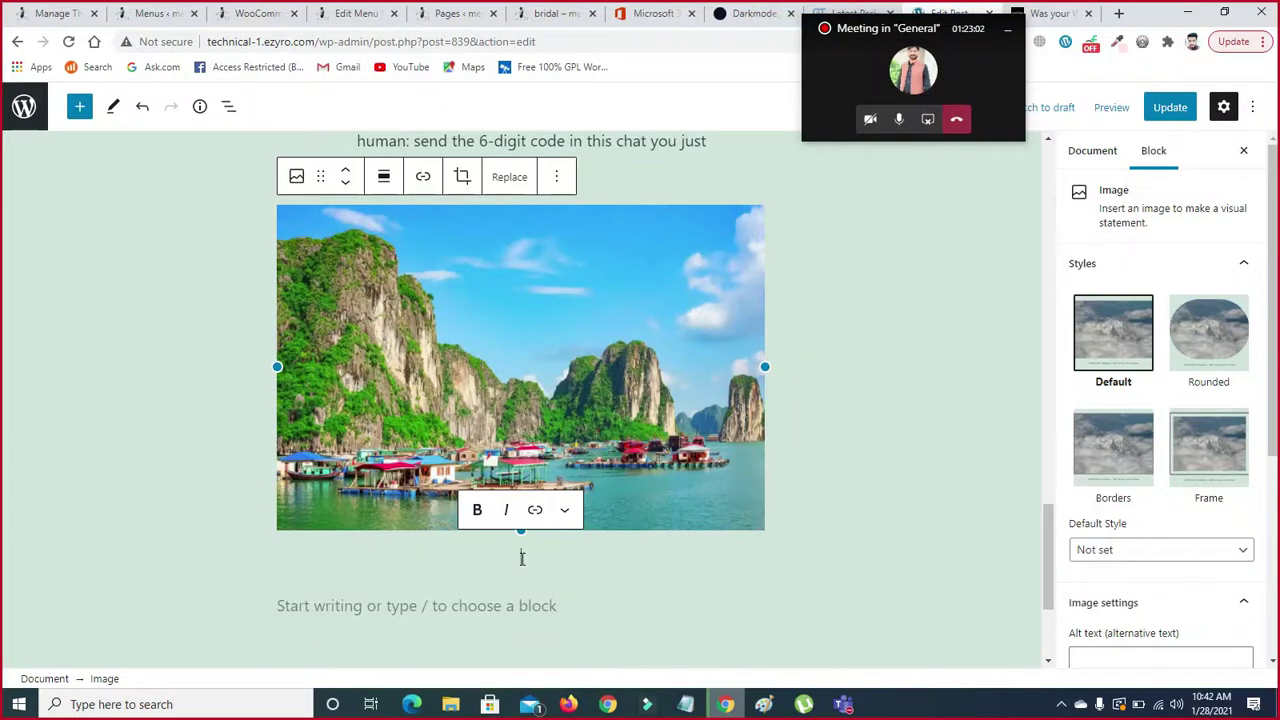
{"action": "type", "text": "imga"}
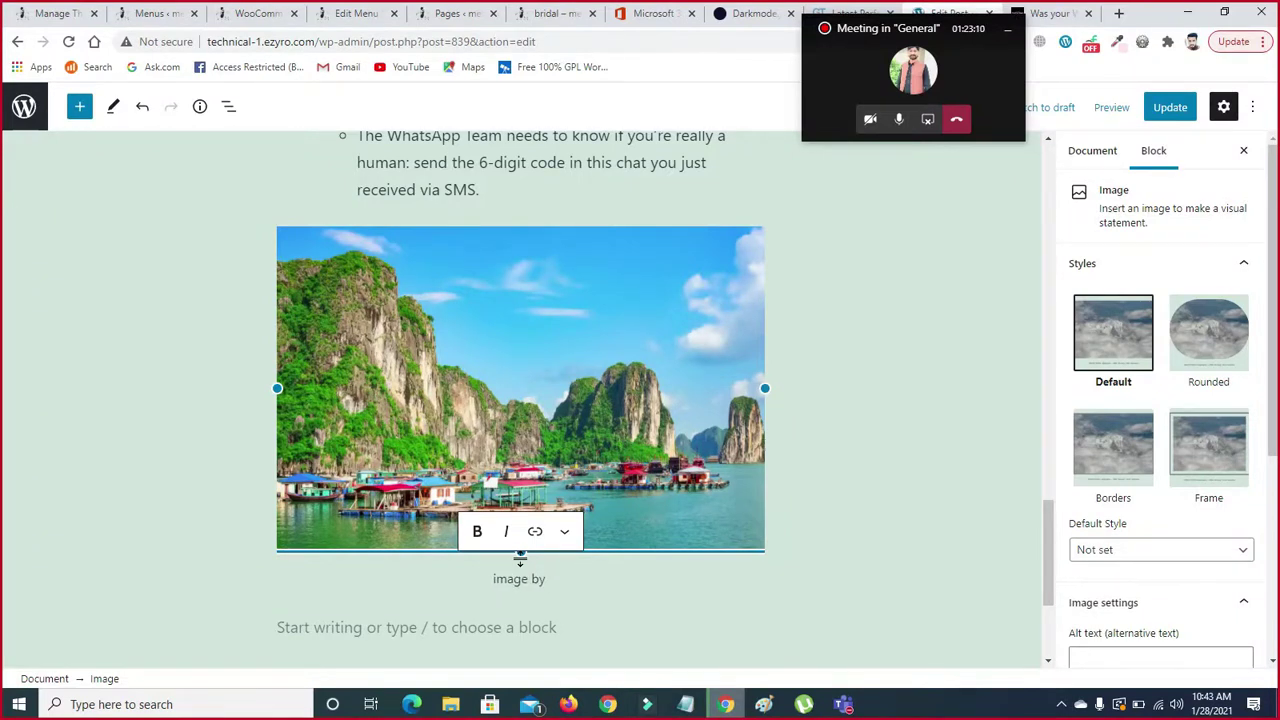
{"action": "type", "text": "nautral"}
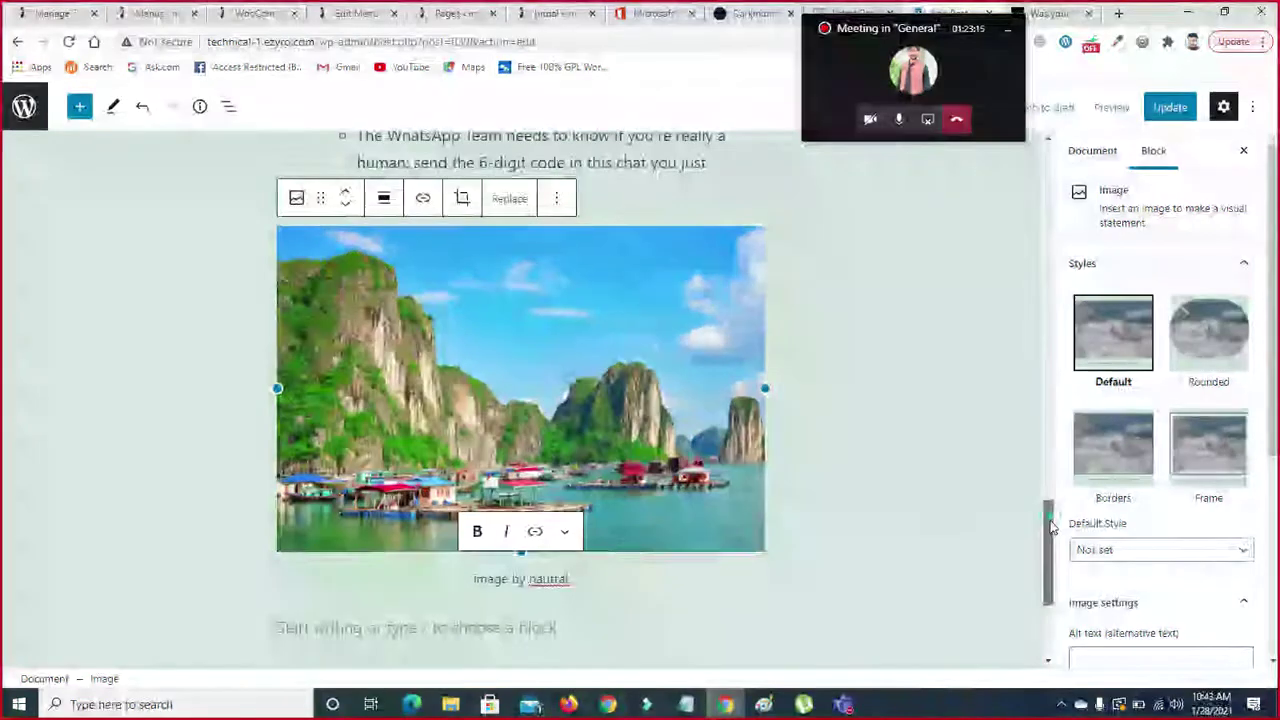
{"action": "left_click_drag", "start_coordinate": [1049, 527], "coordinate": [1052, 565]}
{"action": "left_click", "coordinate": [510, 430]}
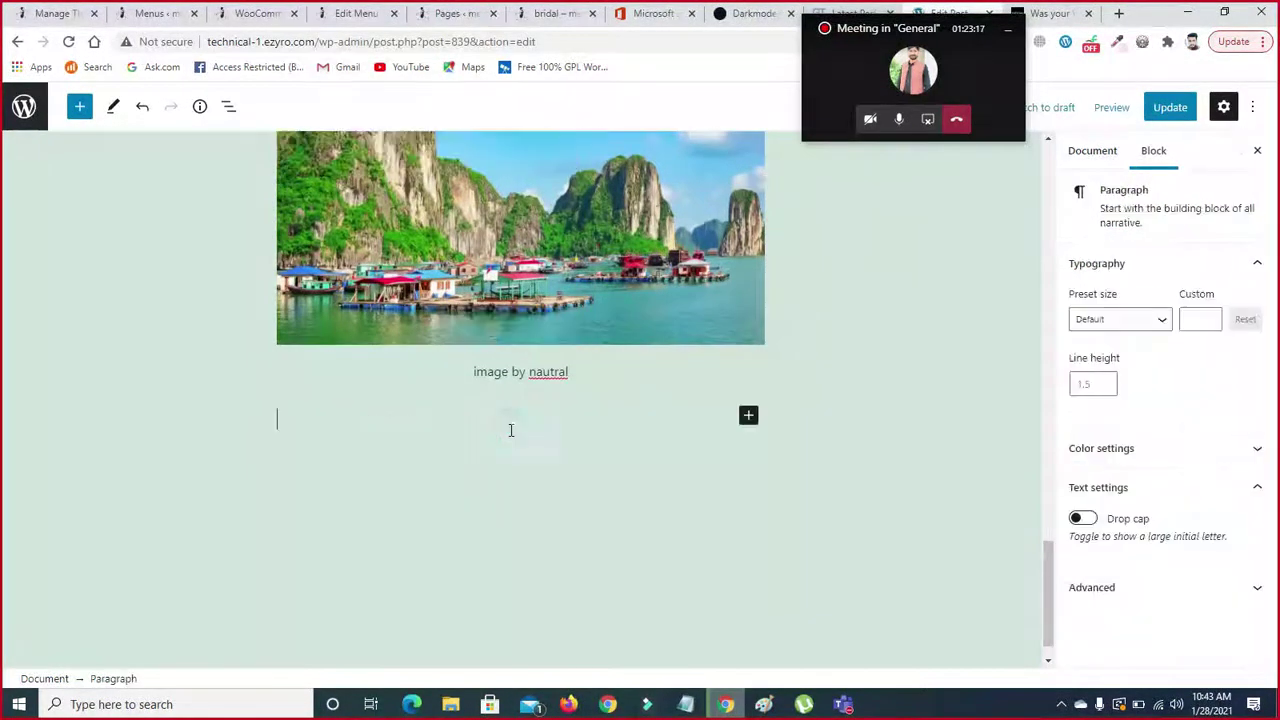
- Insert a Columns block below the image from the Design section of the block library
{"action": "left_click", "coordinate": [750, 416]}
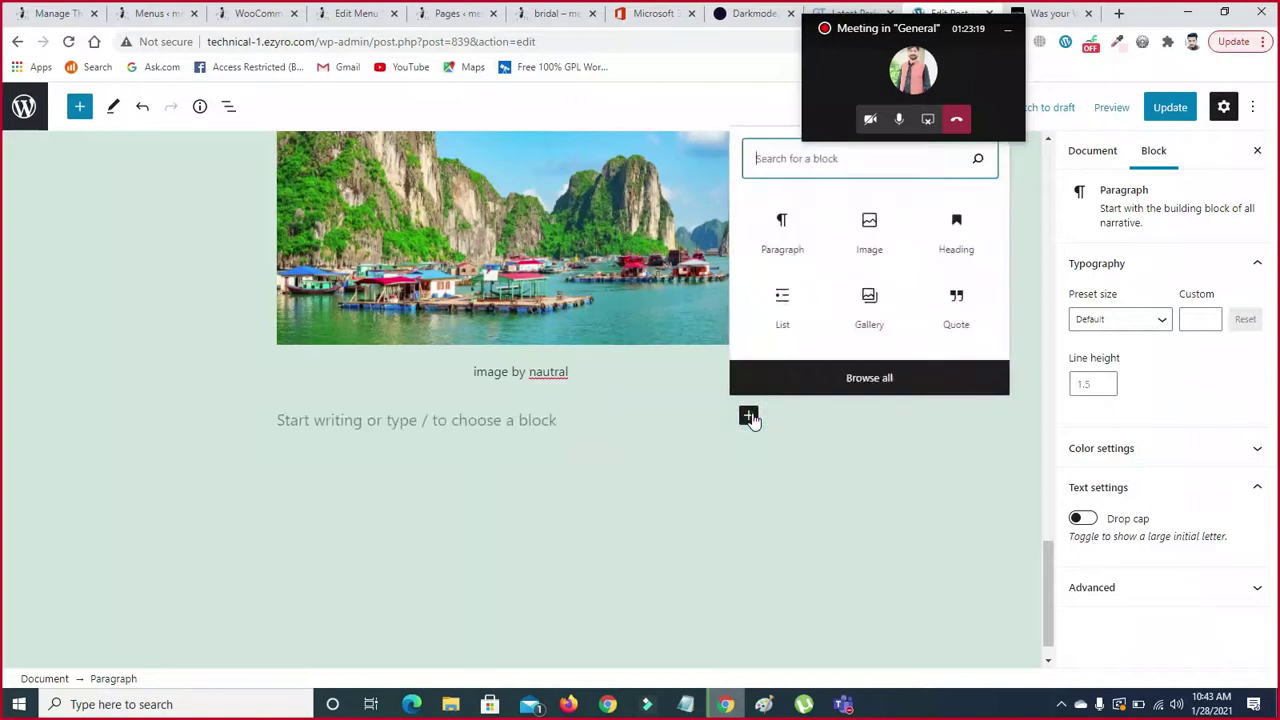
{"action": "left_click", "coordinate": [868, 381]}
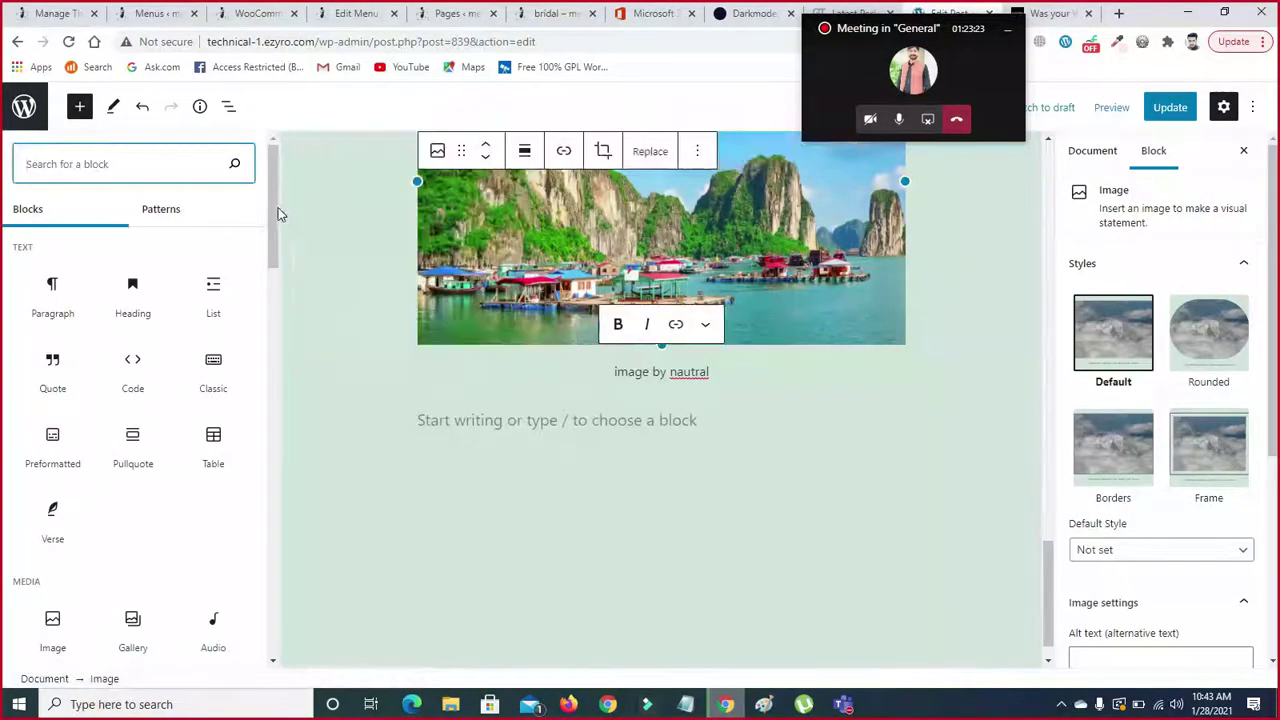
{"action": "left_click_drag", "start_coordinate": [271, 208], "coordinate": [273, 334]}
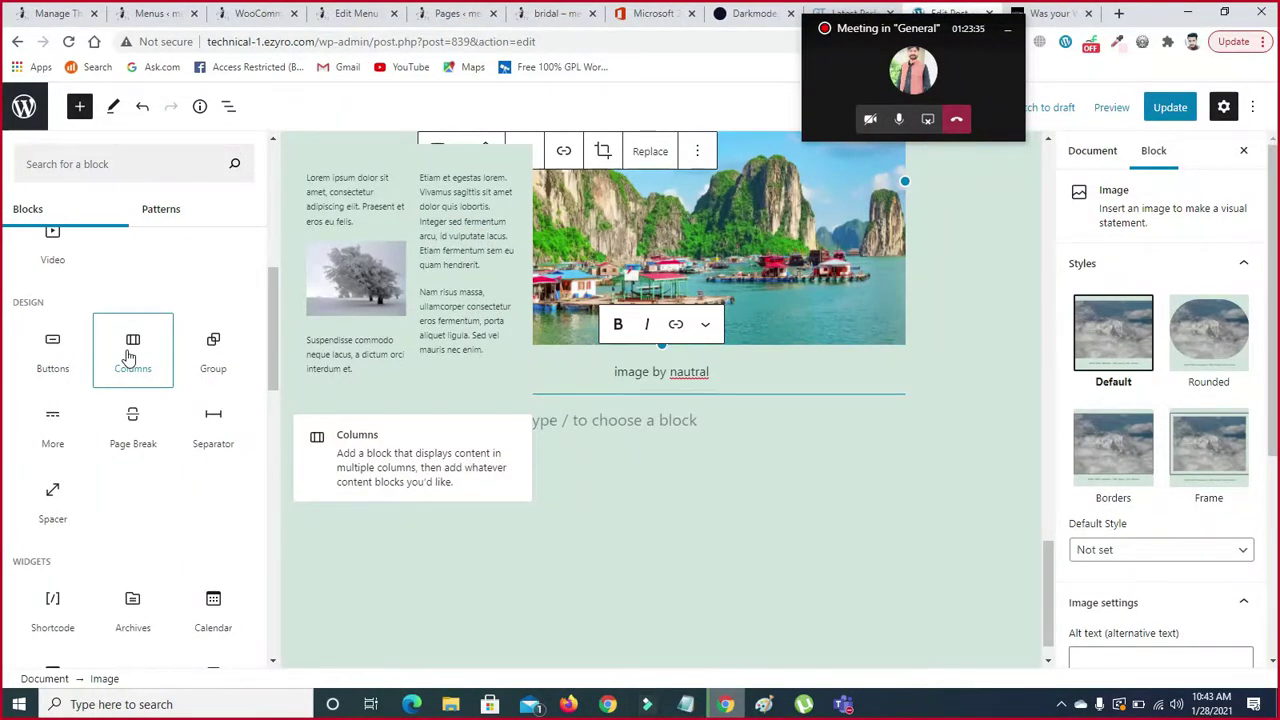
{"action": "left_click", "coordinate": [128, 357]}
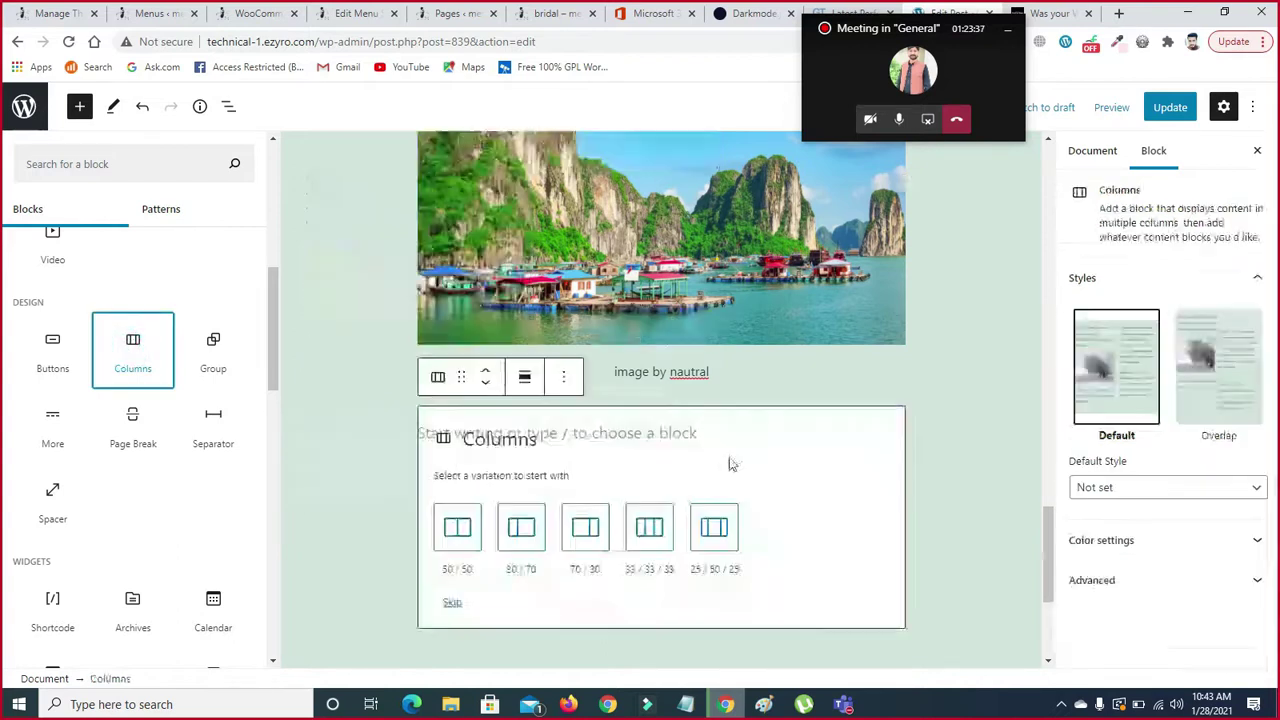
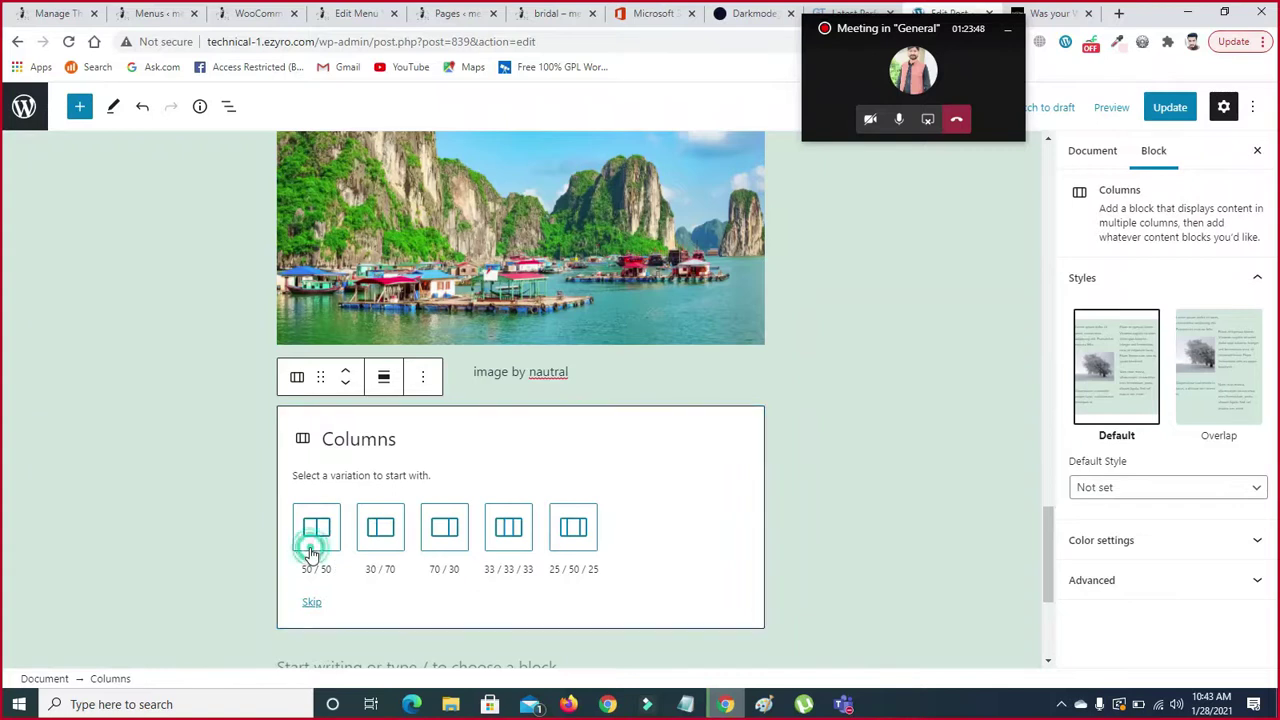
- Choose the 50/50 column split and add a Paragraph block in the first column
{"action": "left_click", "coordinate": [311, 545]}
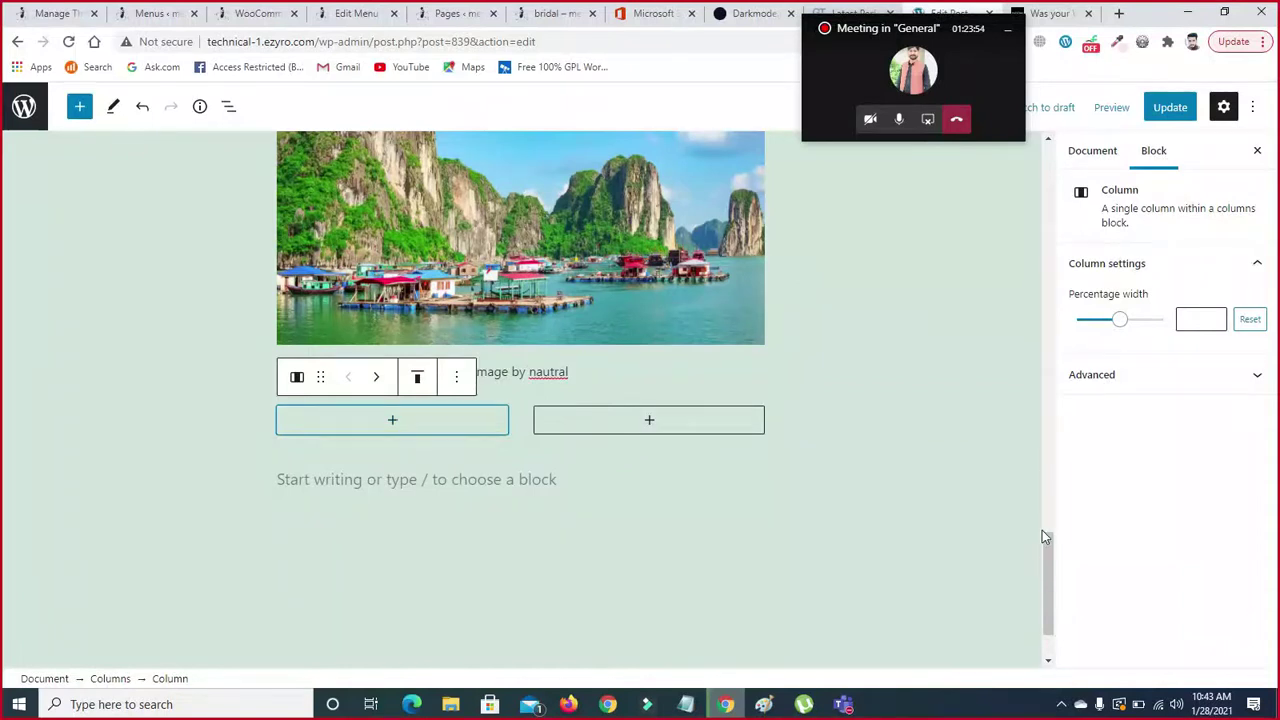
{"action": "left_click", "coordinate": [392, 423]}
{"action": "left_click", "coordinate": [392, 424]}
{"action": "left_click", "coordinate": [390, 423]}
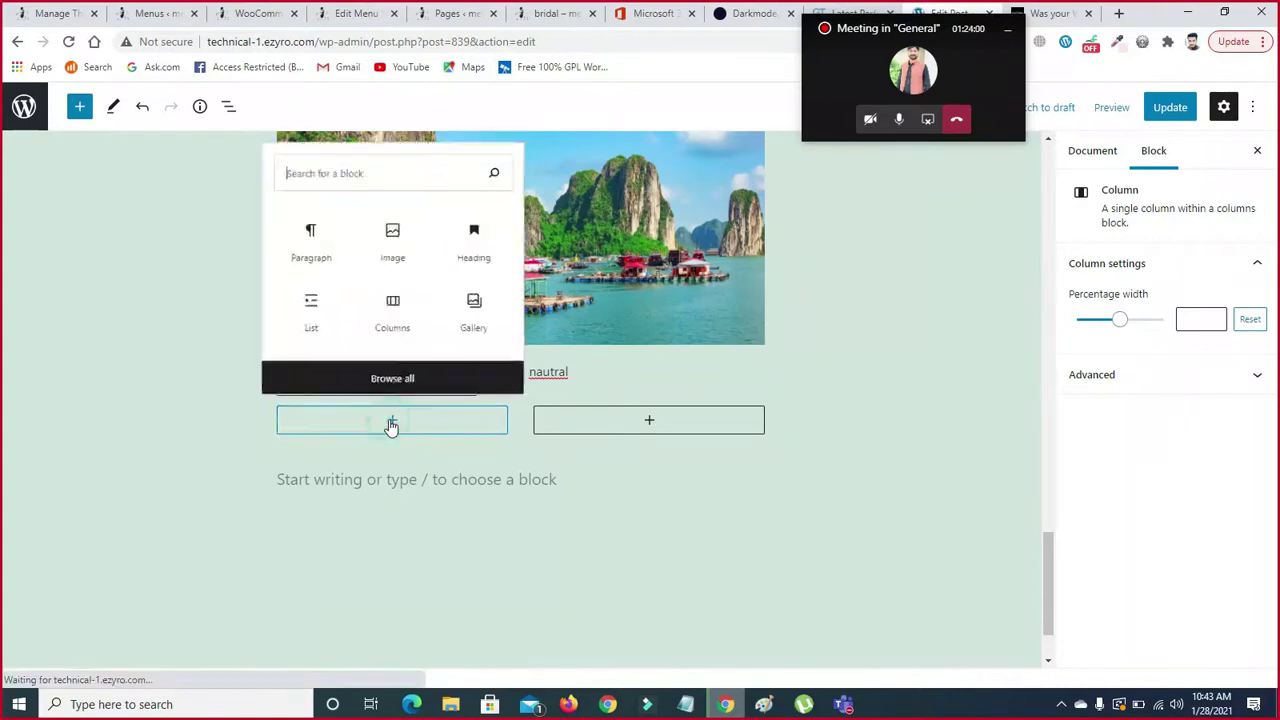
{"action": "left_click", "coordinate": [307, 248]}
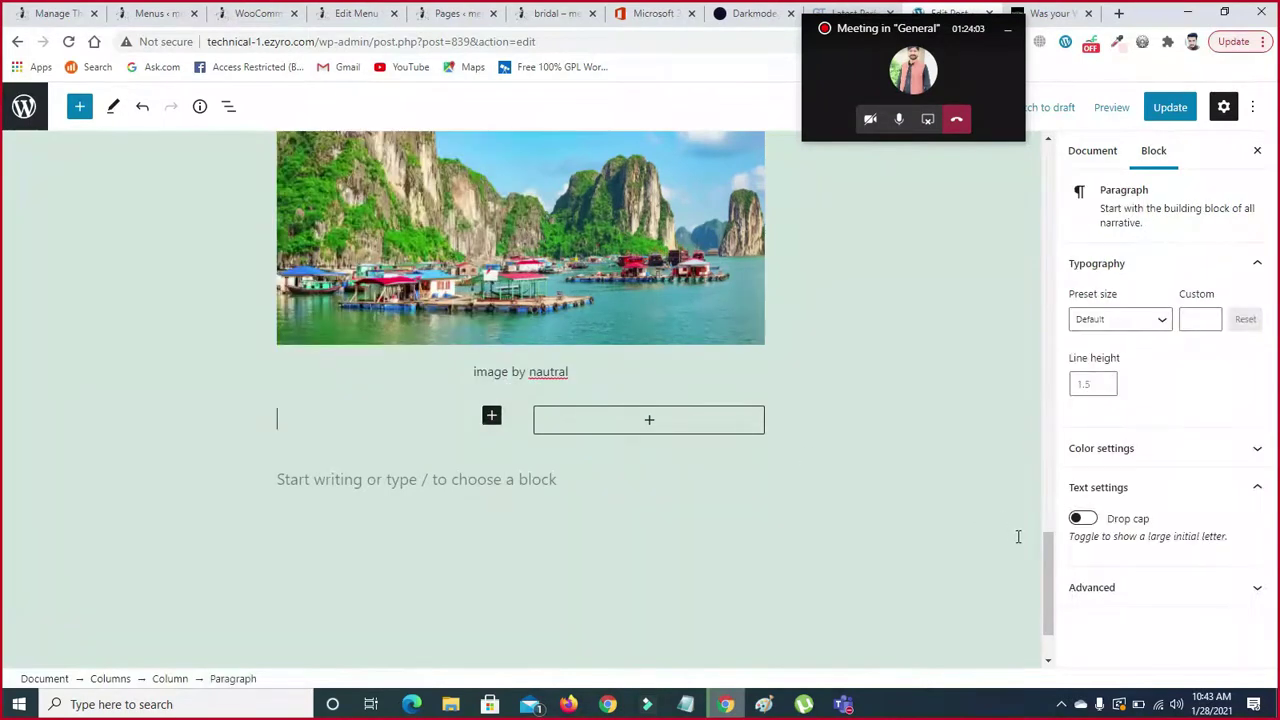
- Copy the two stolen-account paragraphs and paste them into the first column
{"action": "left_click_drag", "start_coordinate": [1046, 551], "coordinate": [979, 352]}
{"action": "left_click_drag", "start_coordinate": [276, 222], "coordinate": [620, 413]}
{"action": "key", "text": "ctrl+c"}
{"action": "key", "text": "ctrl+c"}
{"action": "key", "text": "ctrl+c"}
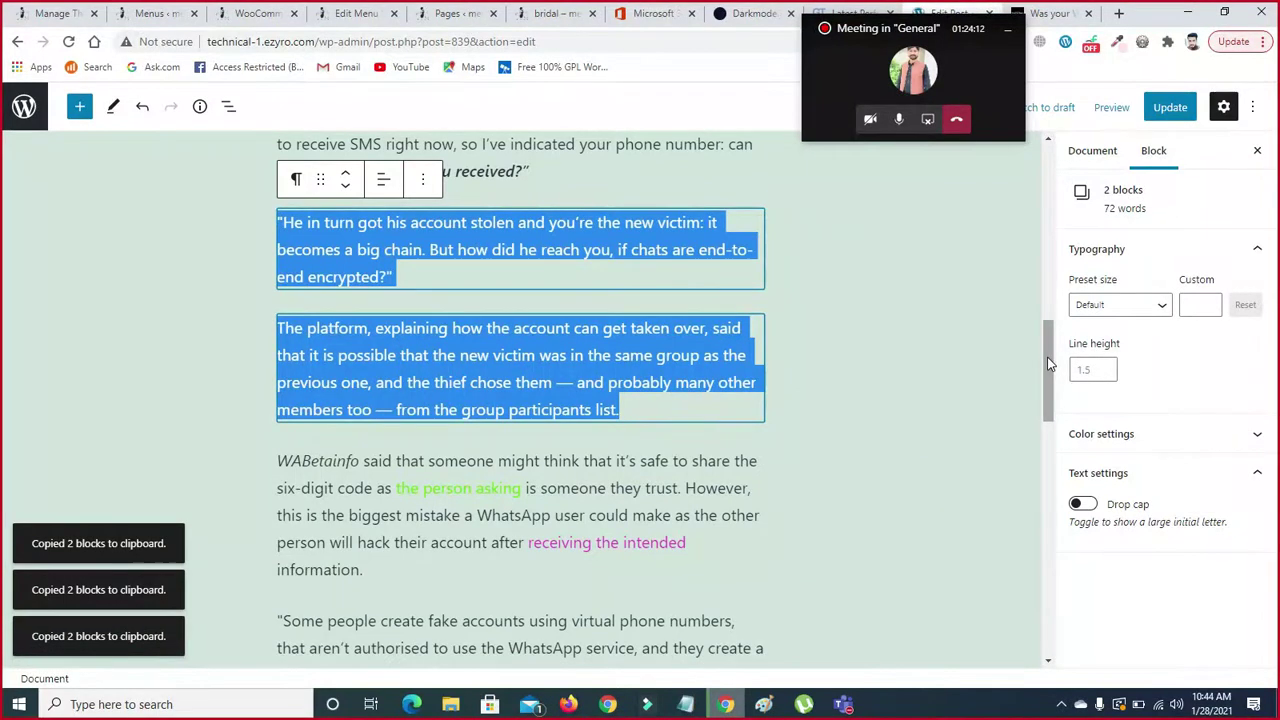
{"action": "left_click_drag", "start_coordinate": [1050, 365], "coordinate": [1057, 586]}
{"action": "left_click", "coordinate": [358, 348]}
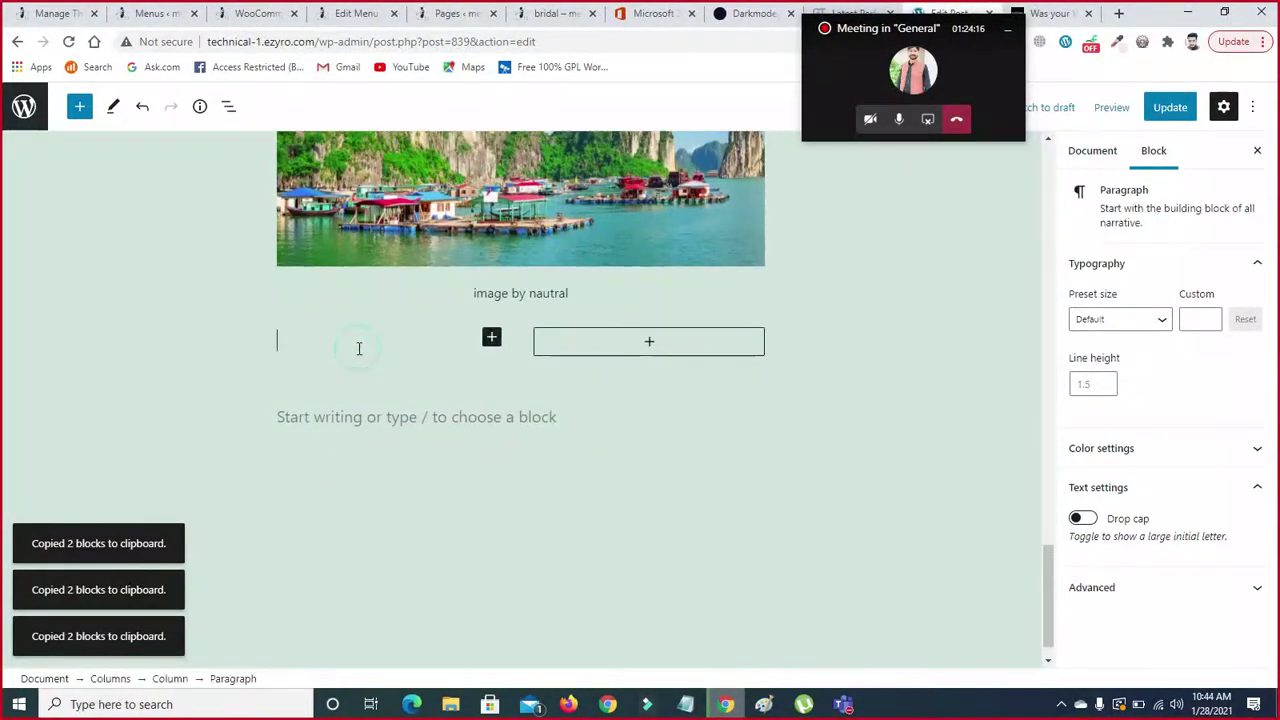
{"action": "key", "text": "ctrl+v"}
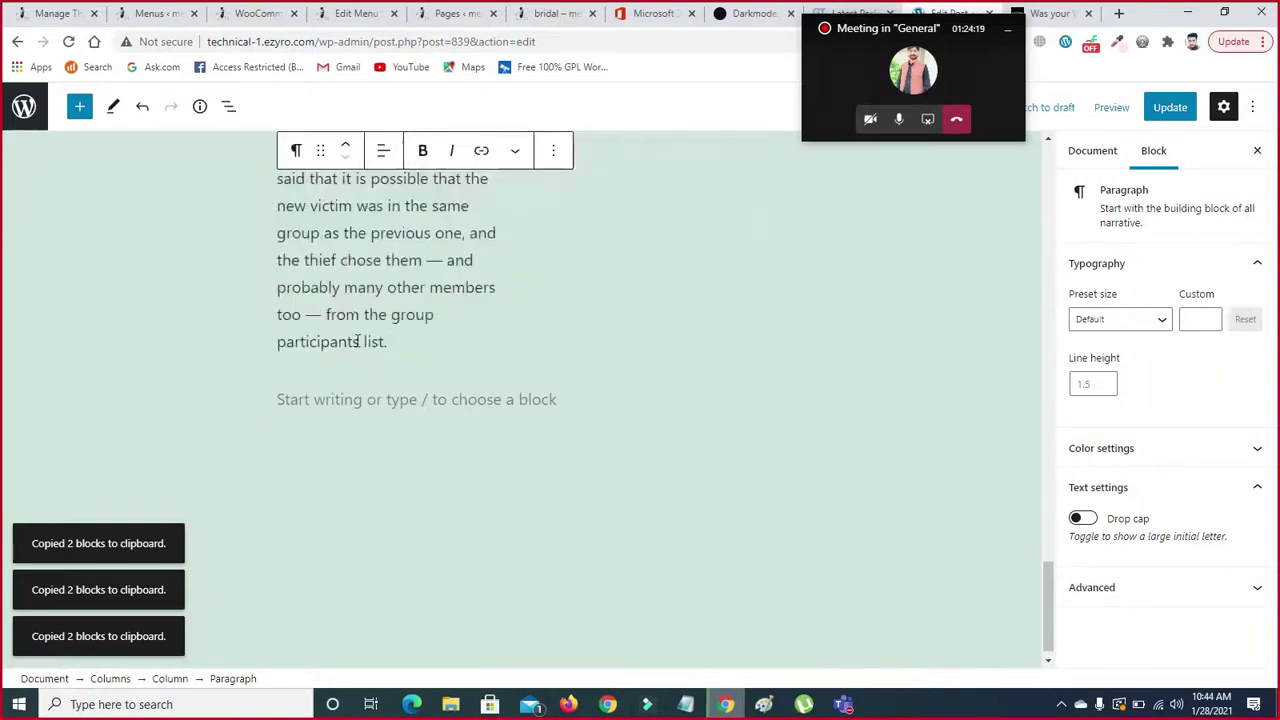
{"action": "left_click_drag", "start_coordinate": [1048, 585], "coordinate": [1042, 510]}
{"action": "left_click", "coordinate": [648, 279]}
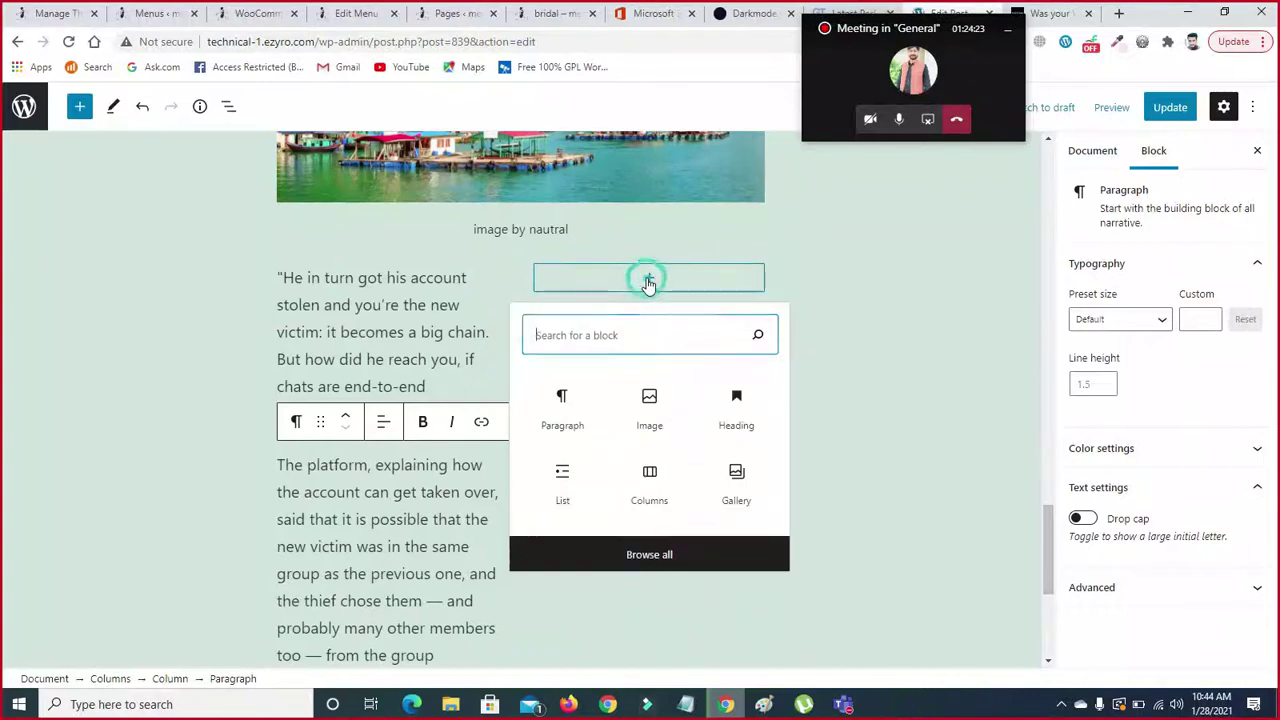
- Insert the landscape photo from the Media Library into the second column
{"action": "left_click", "coordinate": [652, 416]}
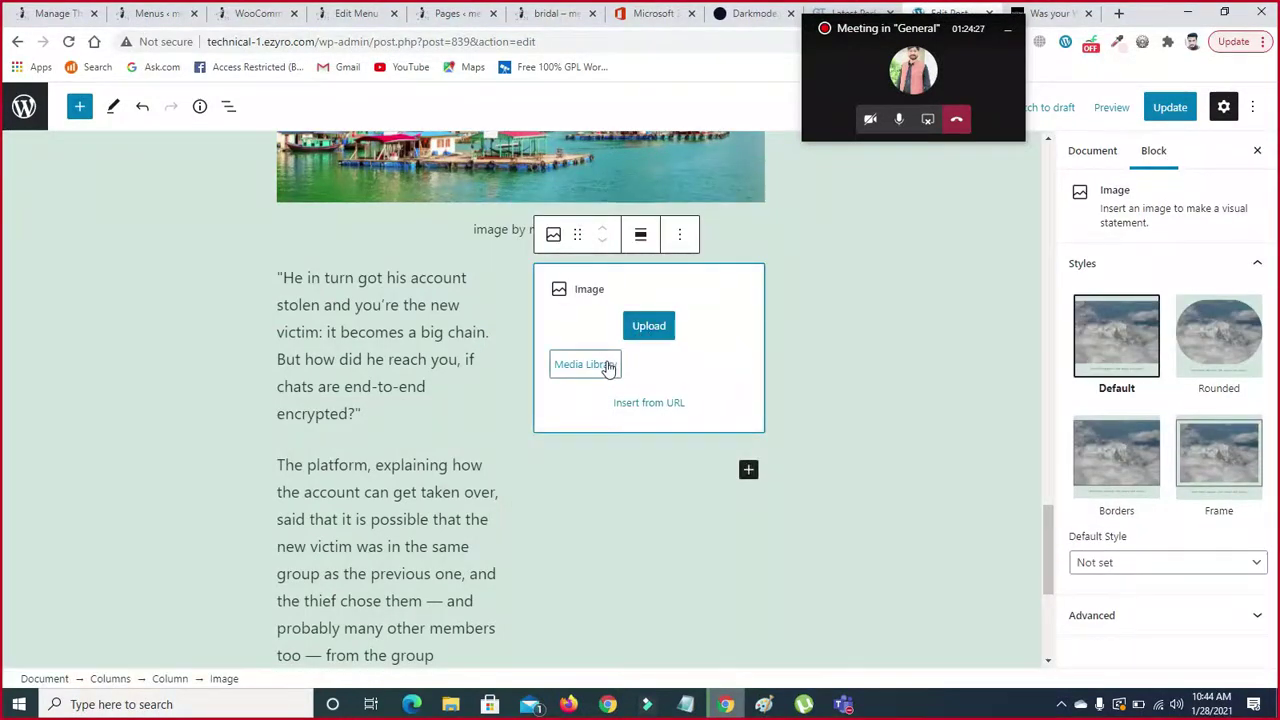
{"action": "left_click", "coordinate": [595, 367]}
{"action": "left_click", "coordinate": [150, 162]}
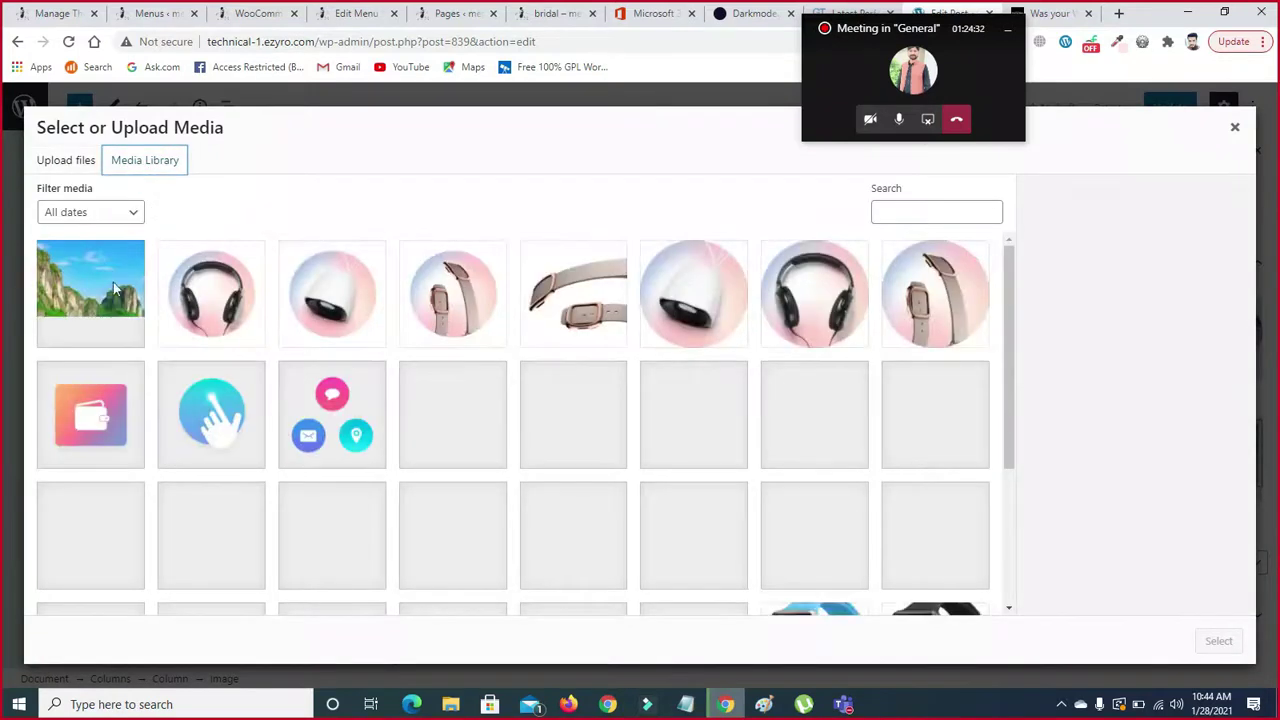
{"action": "left_click", "coordinate": [1220, 642]}
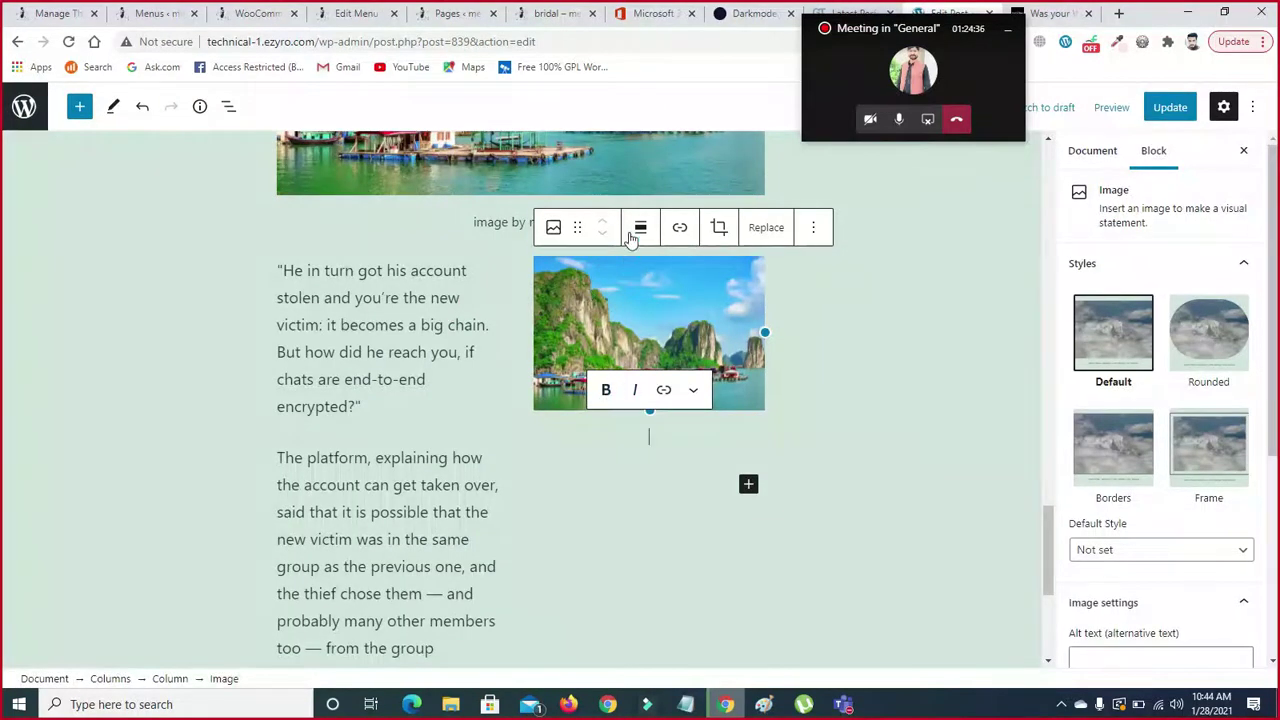
- Try Full width alignment, then settle on centring the image in its column
{"action": "left_click", "coordinate": [633, 232]}
{"action": "left_click", "coordinate": [664, 322]}
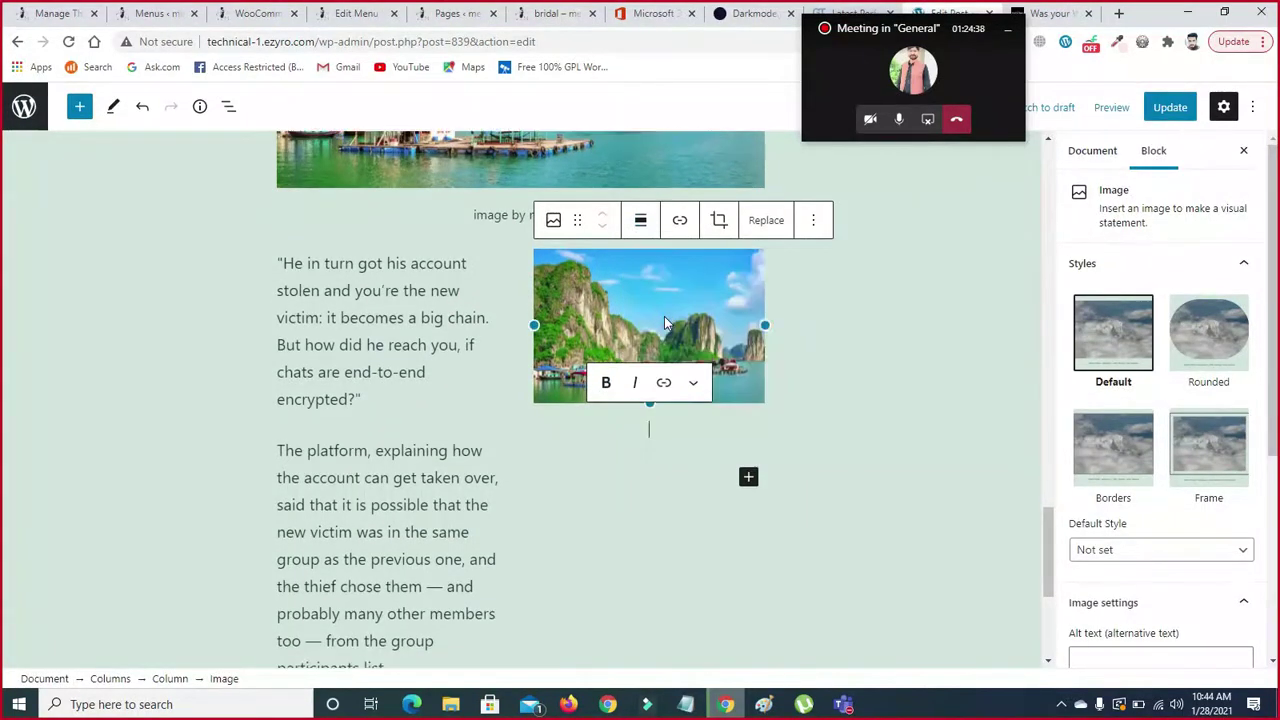
{"action": "mouse_move", "coordinate": [1045, 539]}
{"action": "left_mouse_down"}
{"action": "mouse_move", "coordinate": [1040, 485]}
{"action": "mouse_move", "coordinate": [1046, 529]}
{"action": "left_mouse_up"}
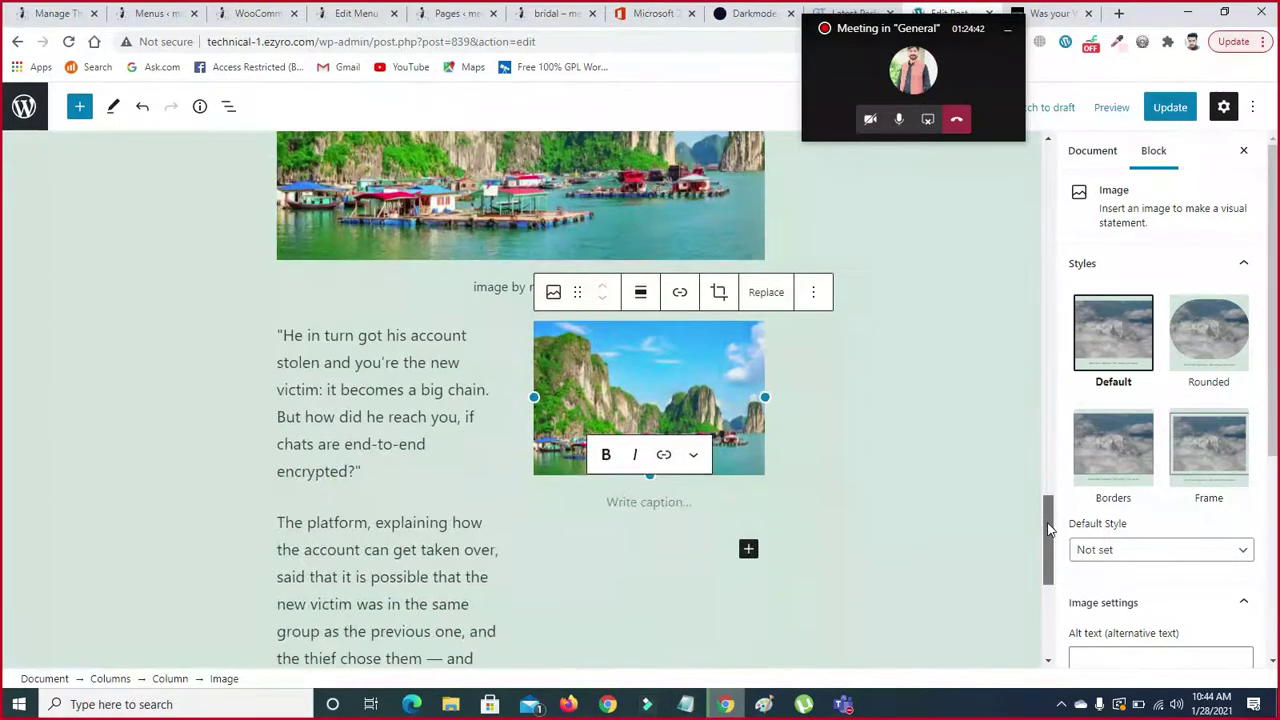
{"action": "left_click", "coordinate": [641, 296]}
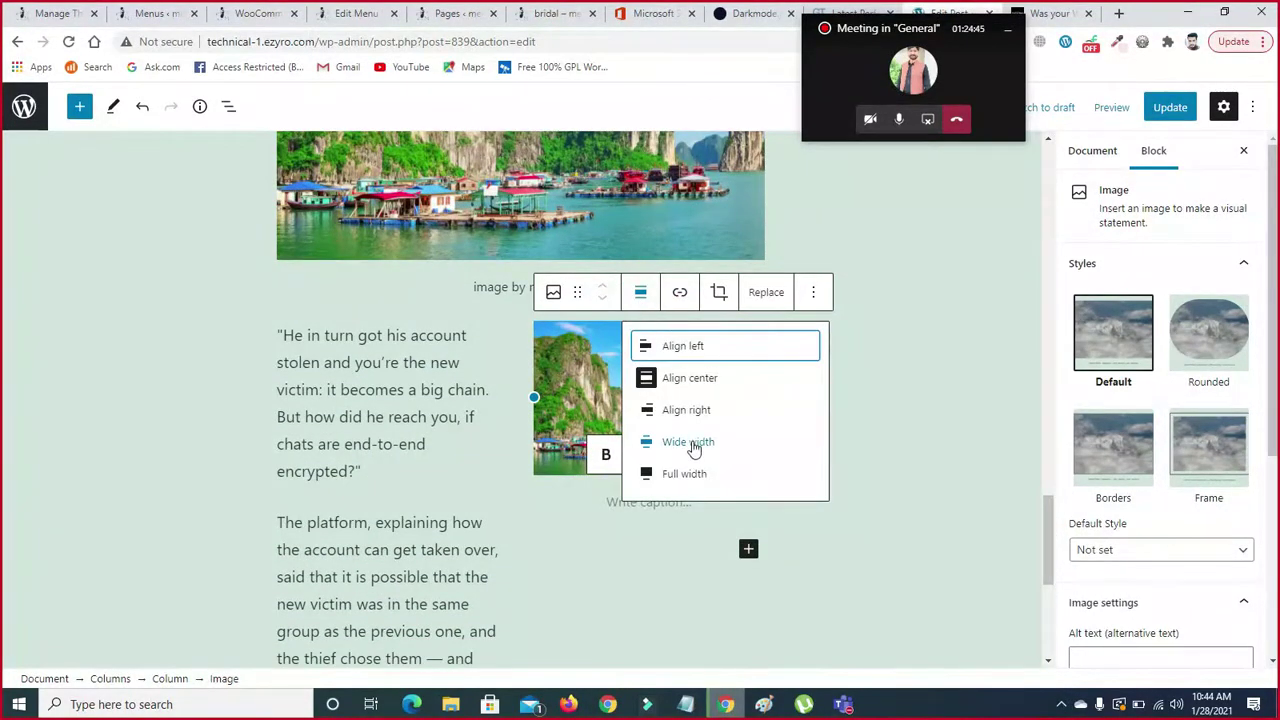
{"action": "left_click", "coordinate": [689, 474]}
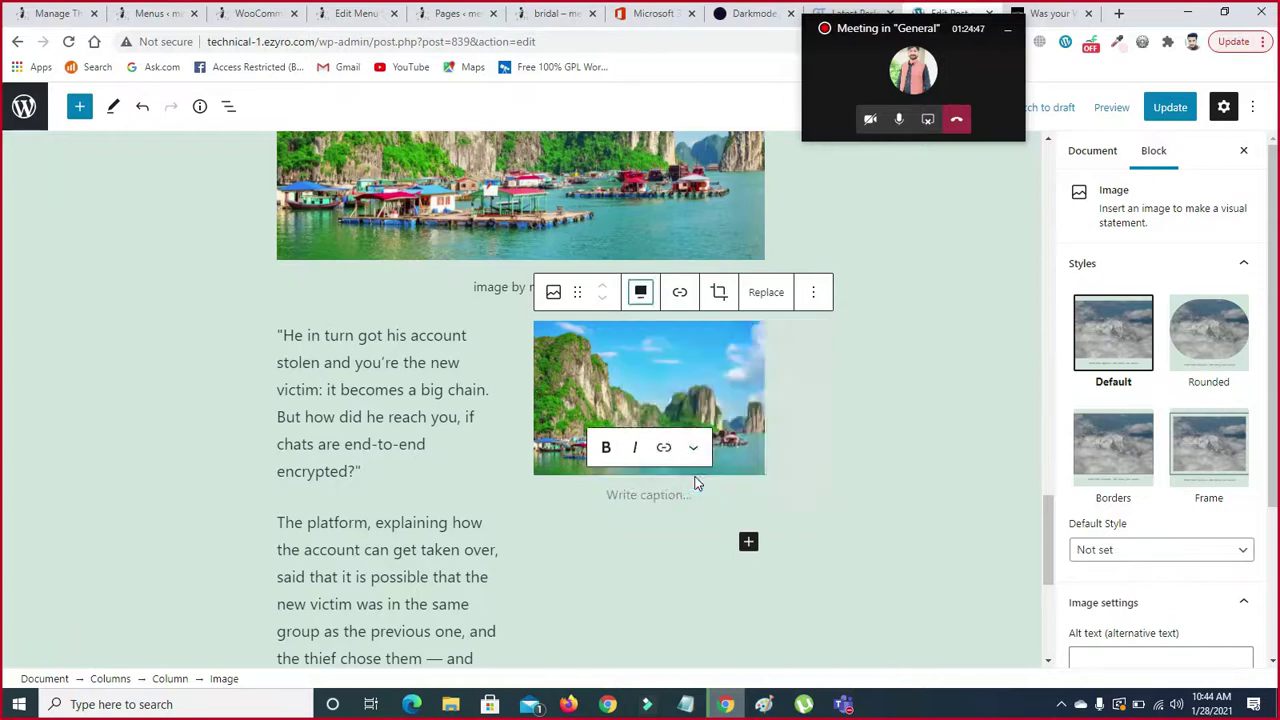
{"action": "left_click", "coordinate": [645, 298]}
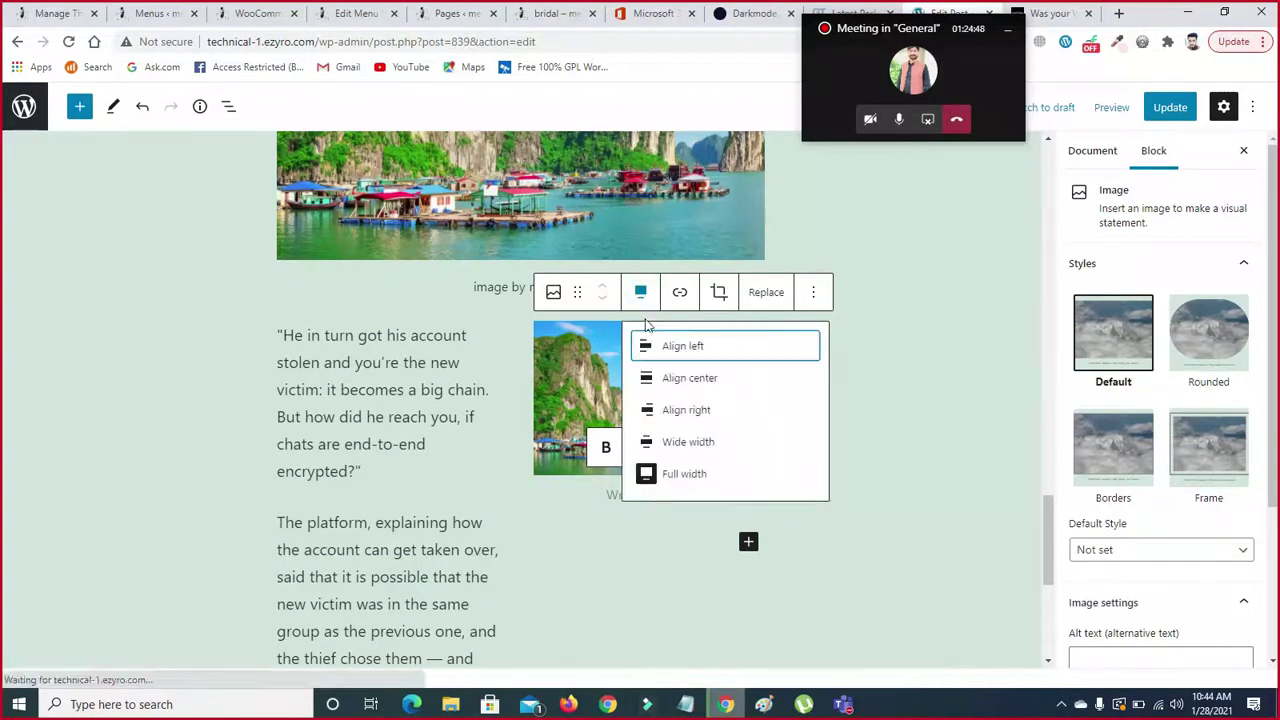
{"action": "left_click", "coordinate": [672, 381]}
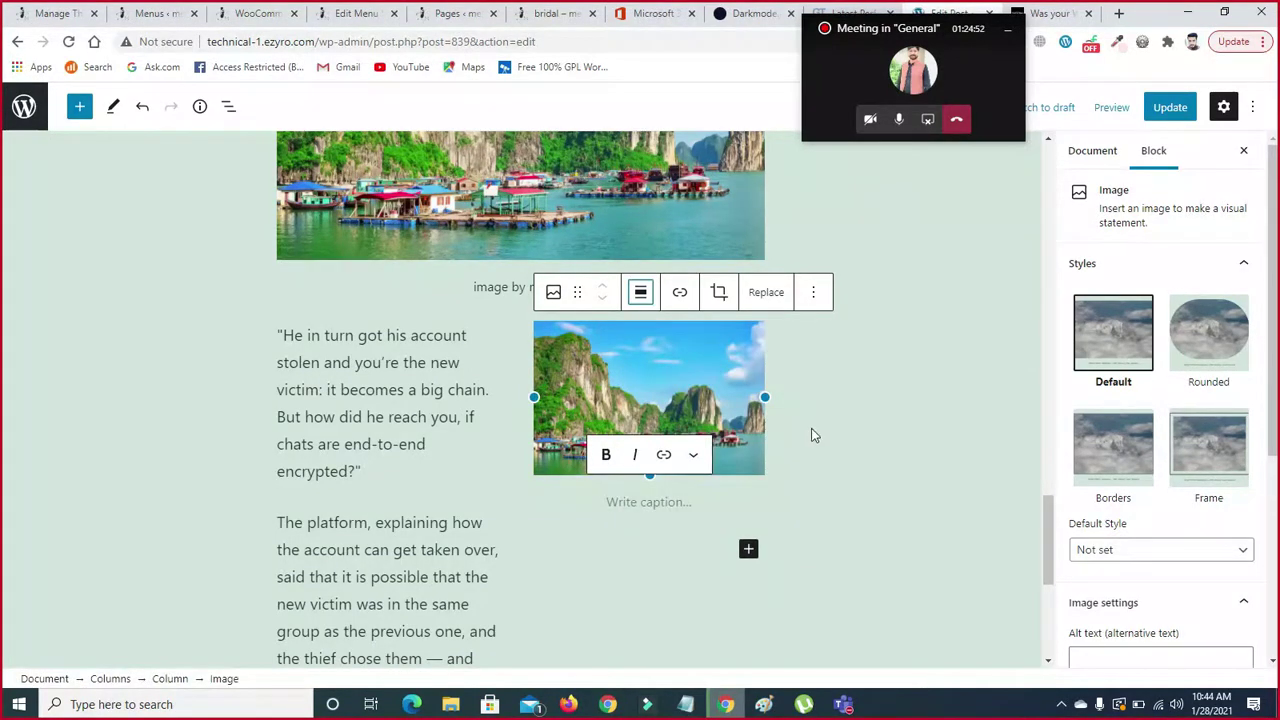
- Undo an accidental widening, then shrink the image to a smaller size
{"action": "left_click_drag", "start_coordinate": [765, 397], "coordinate": [830, 395]}
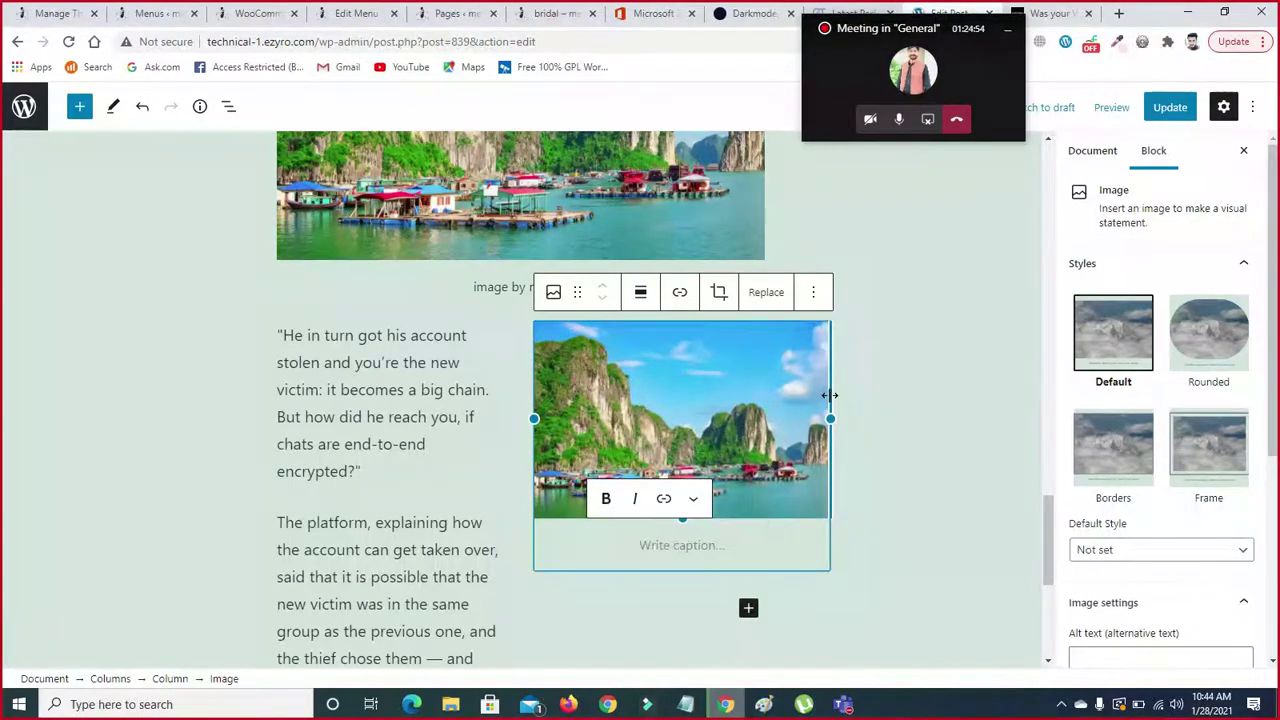
{"action": "key", "text": "ctrl+z"}
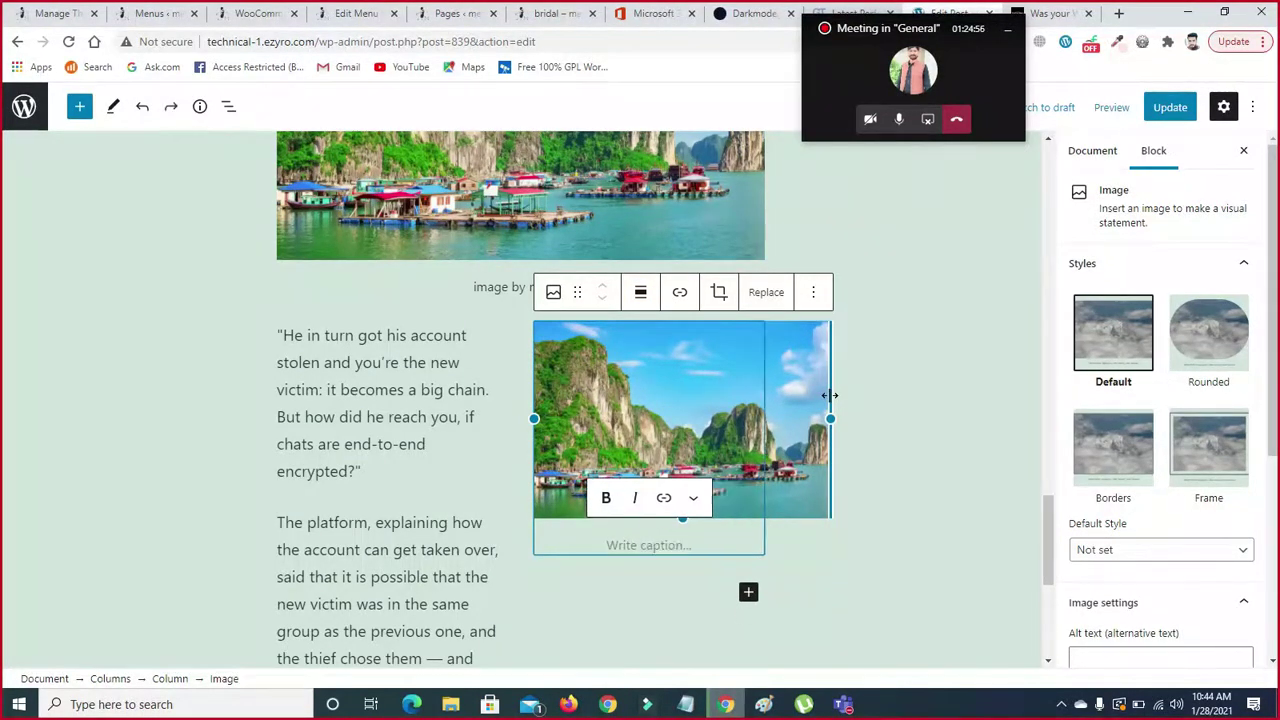
{"action": "left_click", "coordinate": [907, 490]}
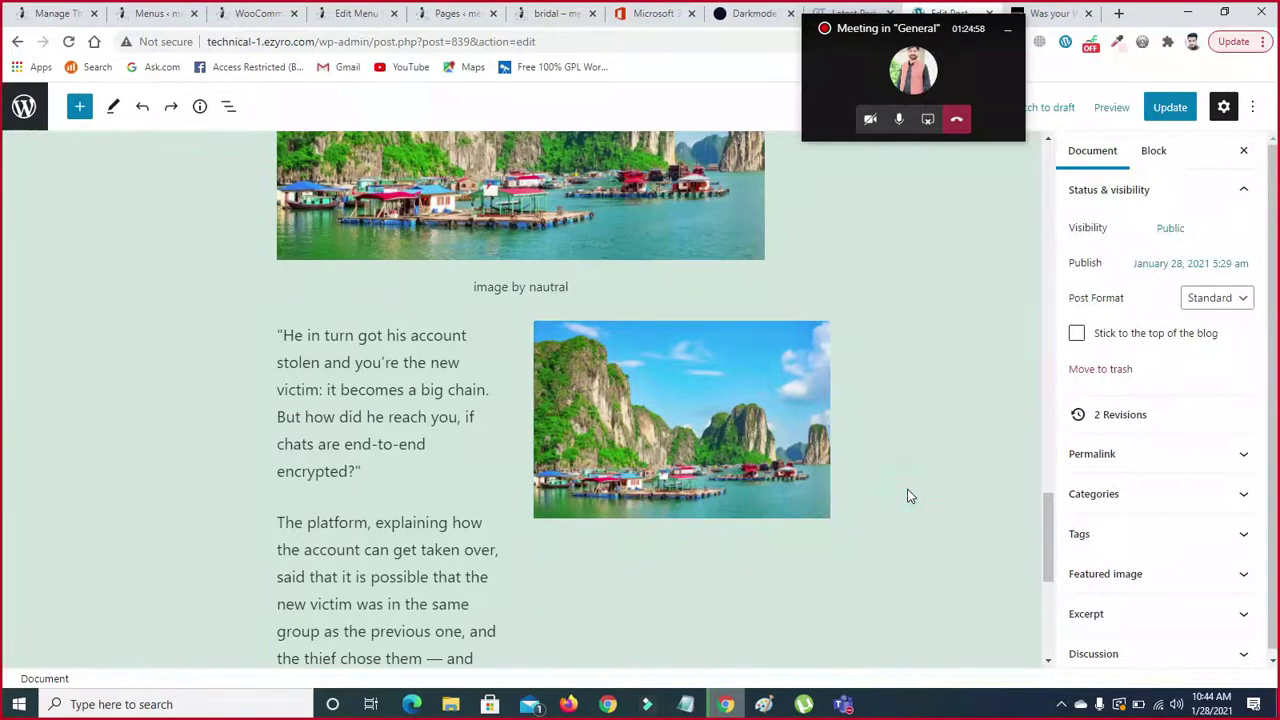
{"action": "left_click", "coordinate": [742, 430]}
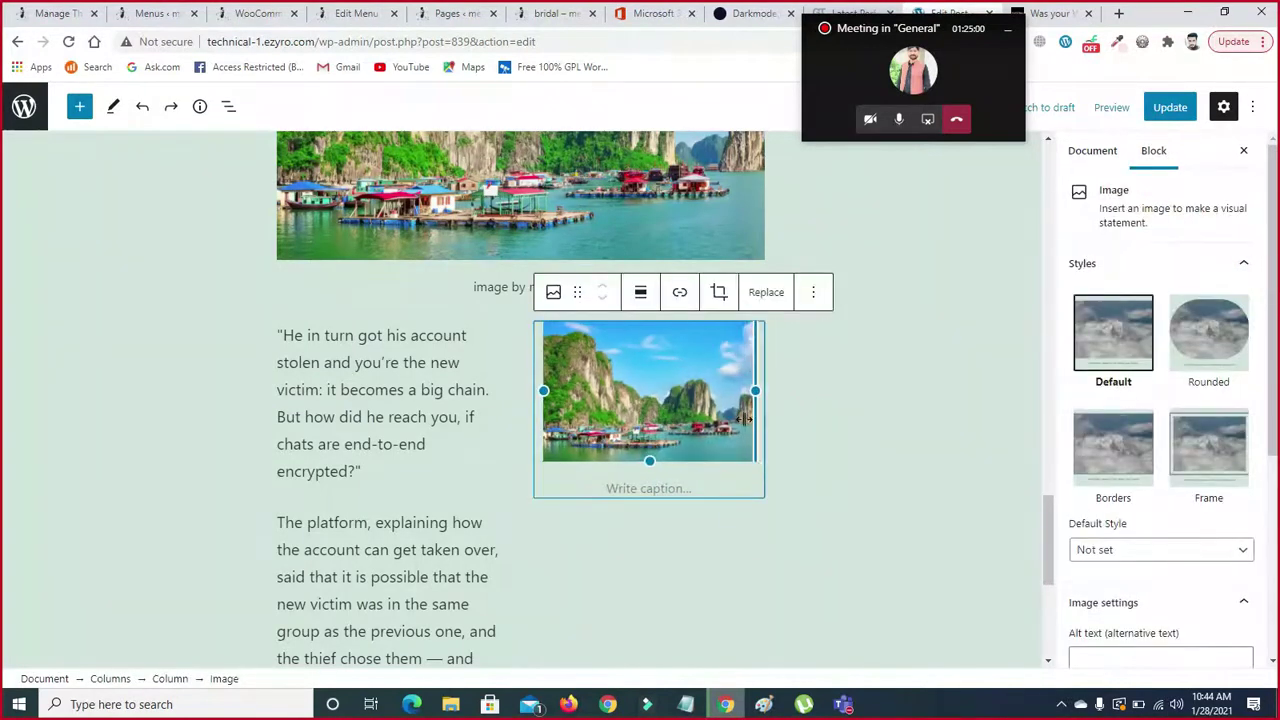
{"action": "left_click_drag", "start_coordinate": [755, 420], "coordinate": [692, 424]}
{"action": "left_click", "coordinate": [886, 511]}
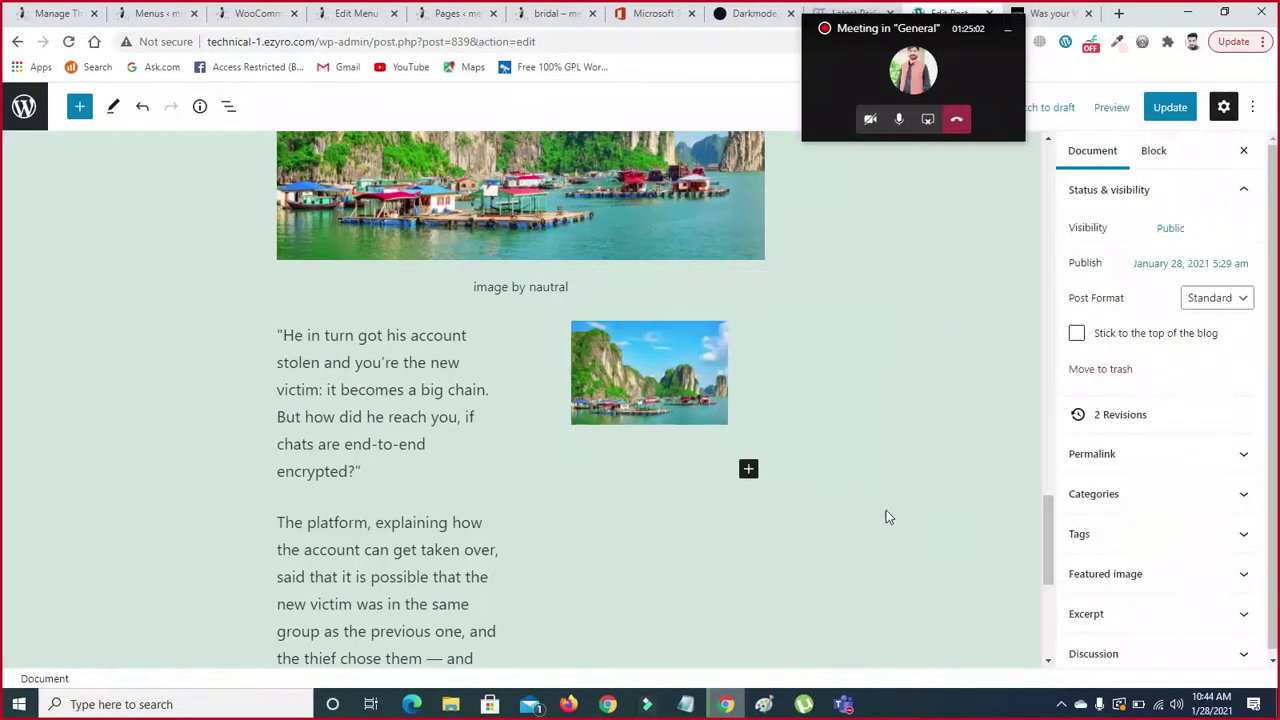
{"action": "scroll", "coordinate": [1050, 505], "scroll_direction": "down", "scroll_amount": 1}
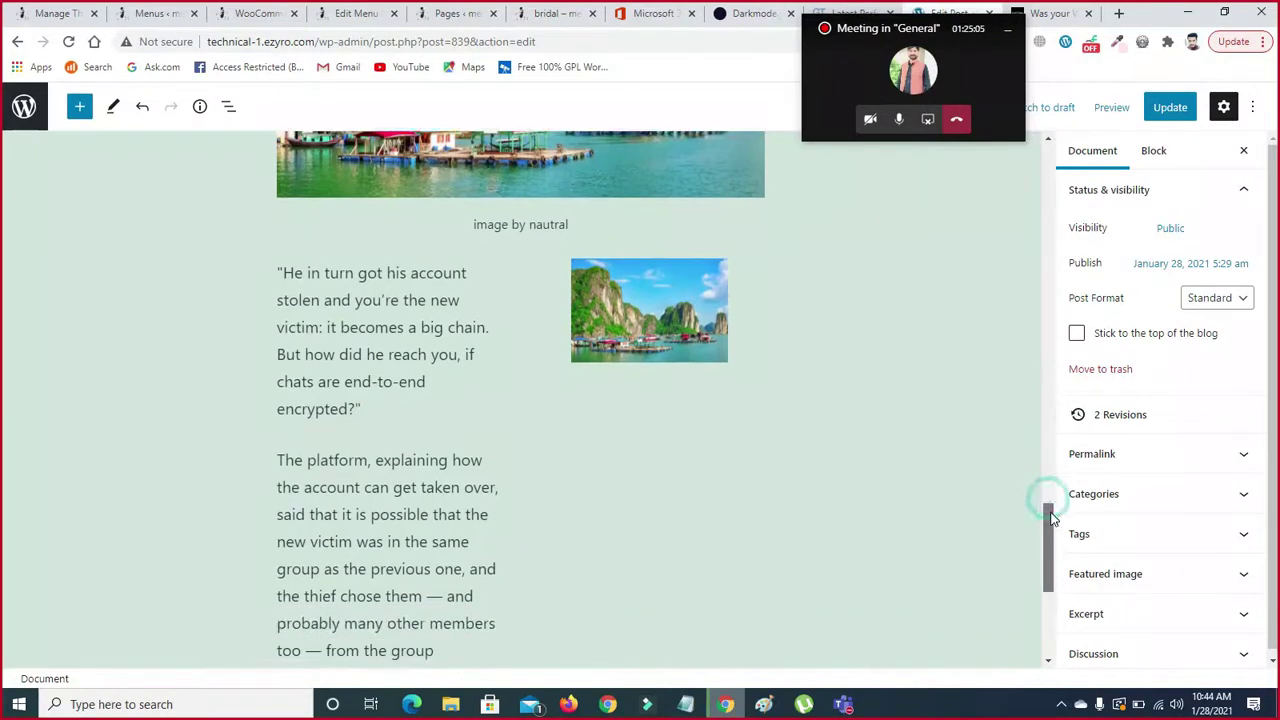
- Add an Image block below the landscape photo and insert the smartwatch photo from the Media Library
{"action": "left_click", "coordinate": [634, 415]}
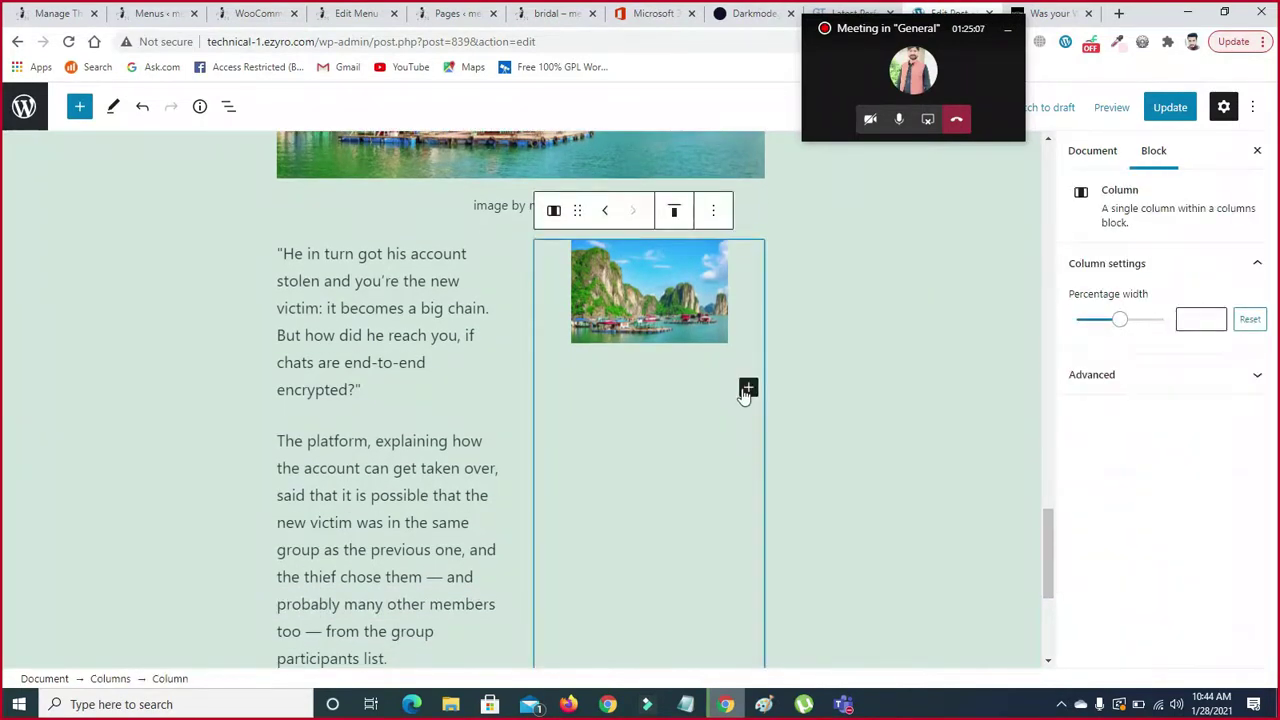
{"action": "left_click", "coordinate": [746, 389]}
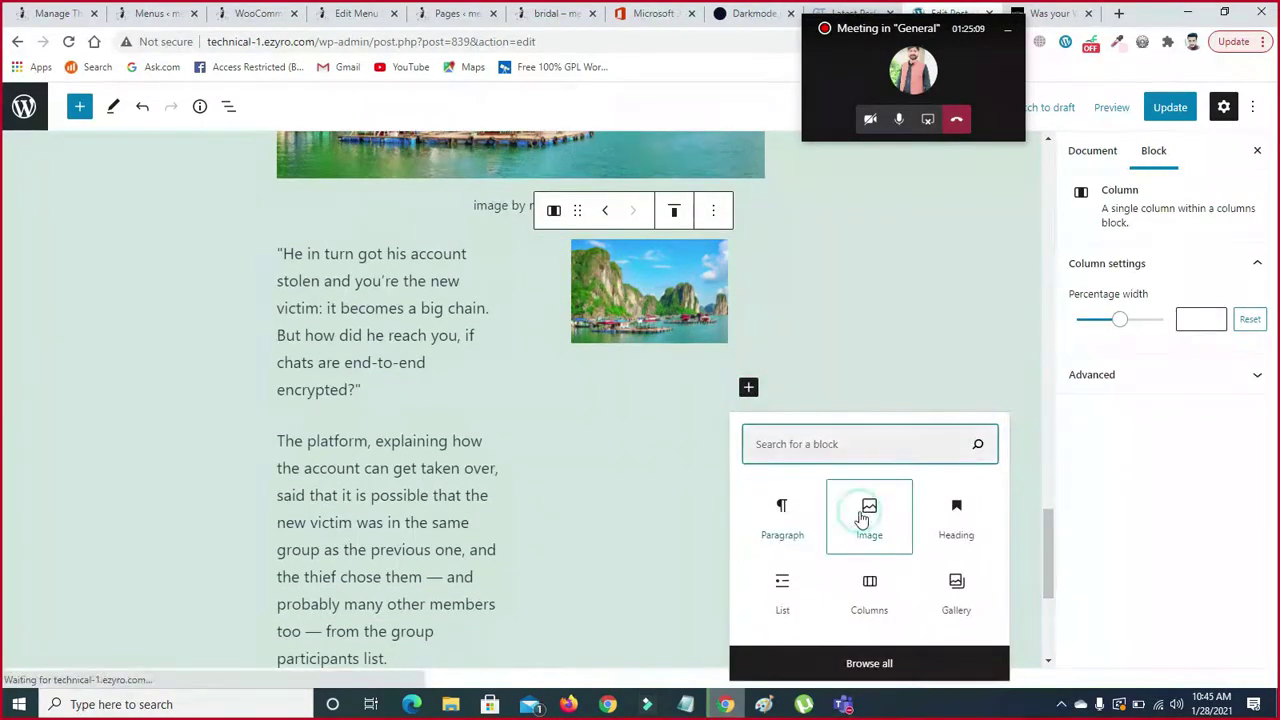
{"action": "key", "text": "Return"}
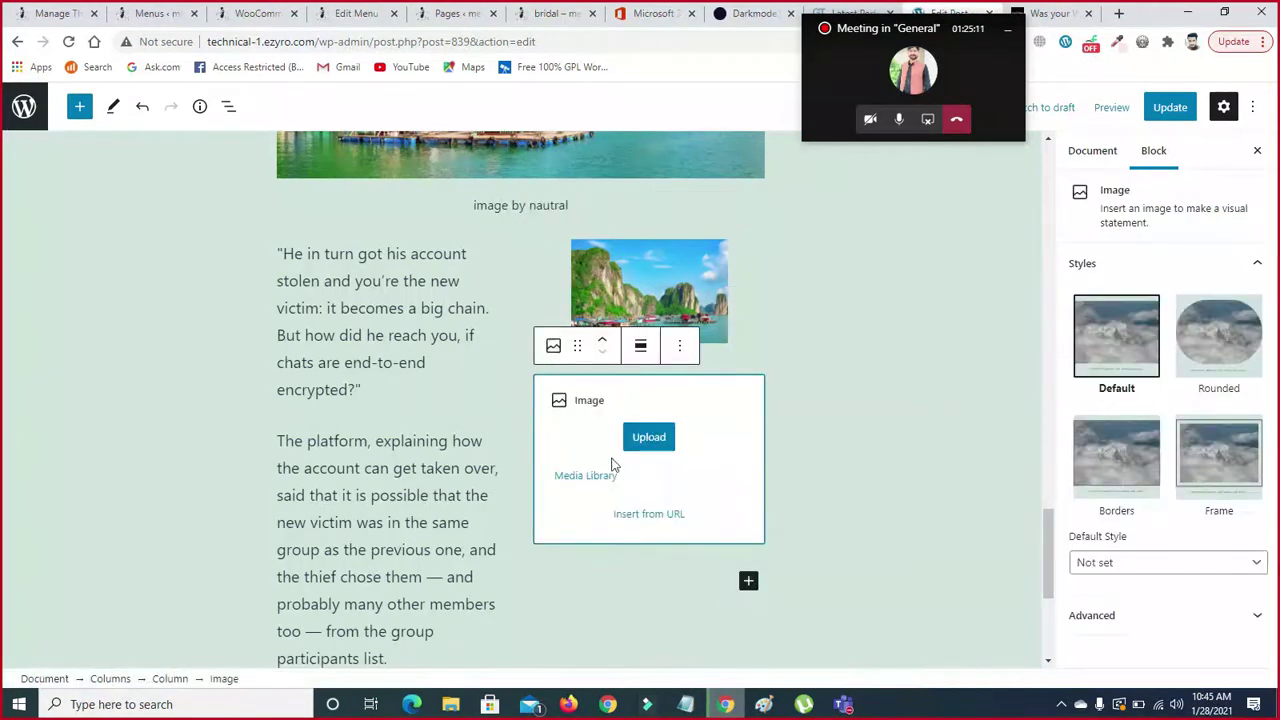
{"action": "left_click", "coordinate": [598, 475]}
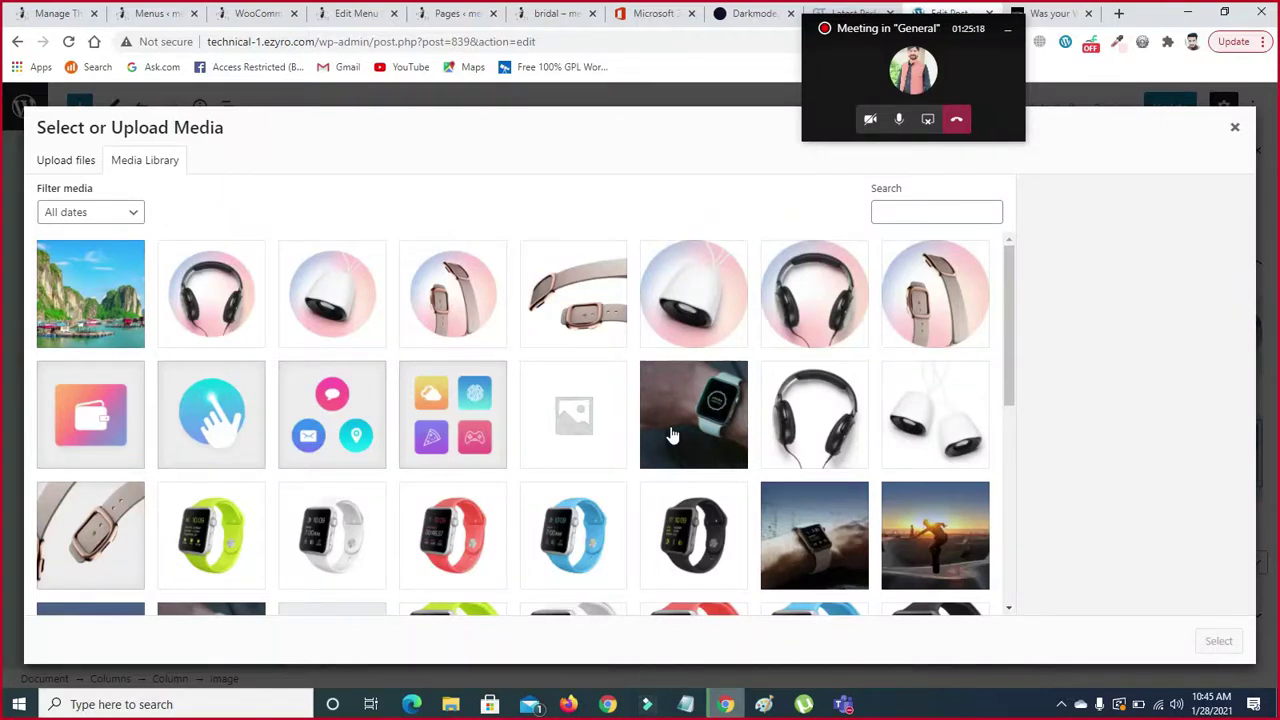
{"action": "left_click", "coordinate": [125, 325]}
{"action": "left_click", "coordinate": [744, 452]}
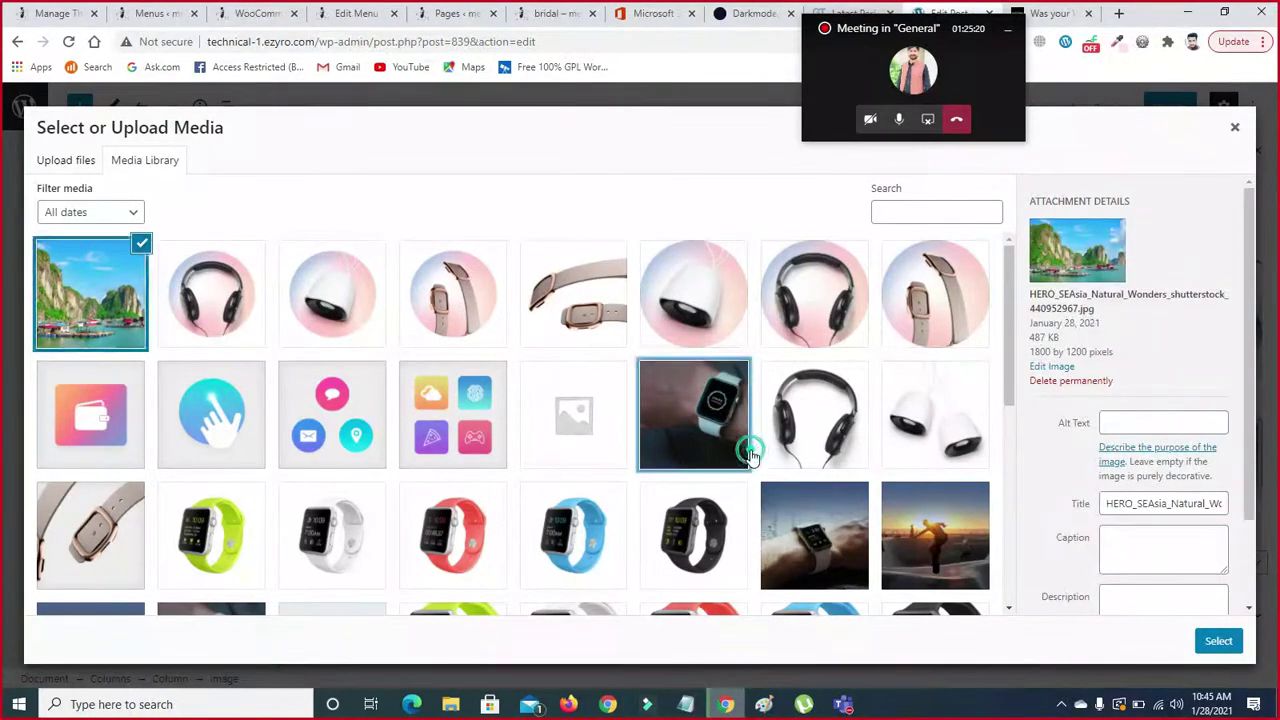
{"action": "left_click", "coordinate": [1218, 641]}
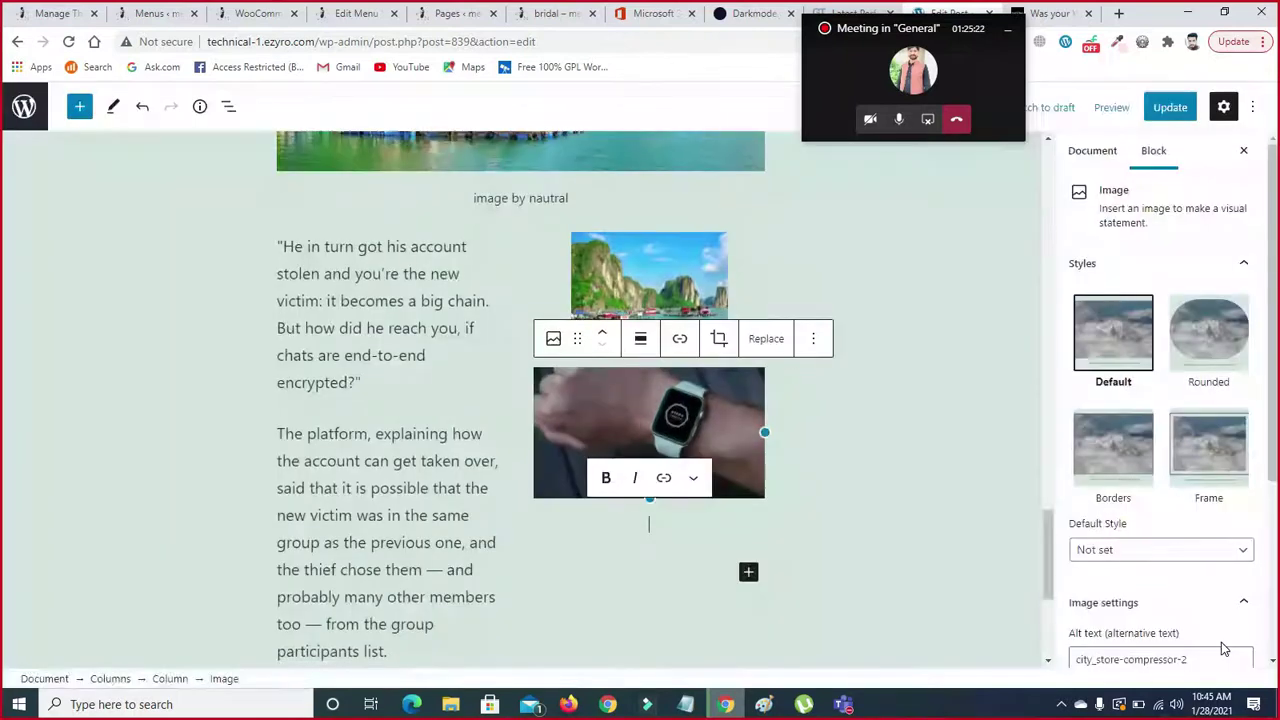
{"action": "scroll", "coordinate": [1046, 546], "scroll_direction": "down", "scroll_amount": 2}
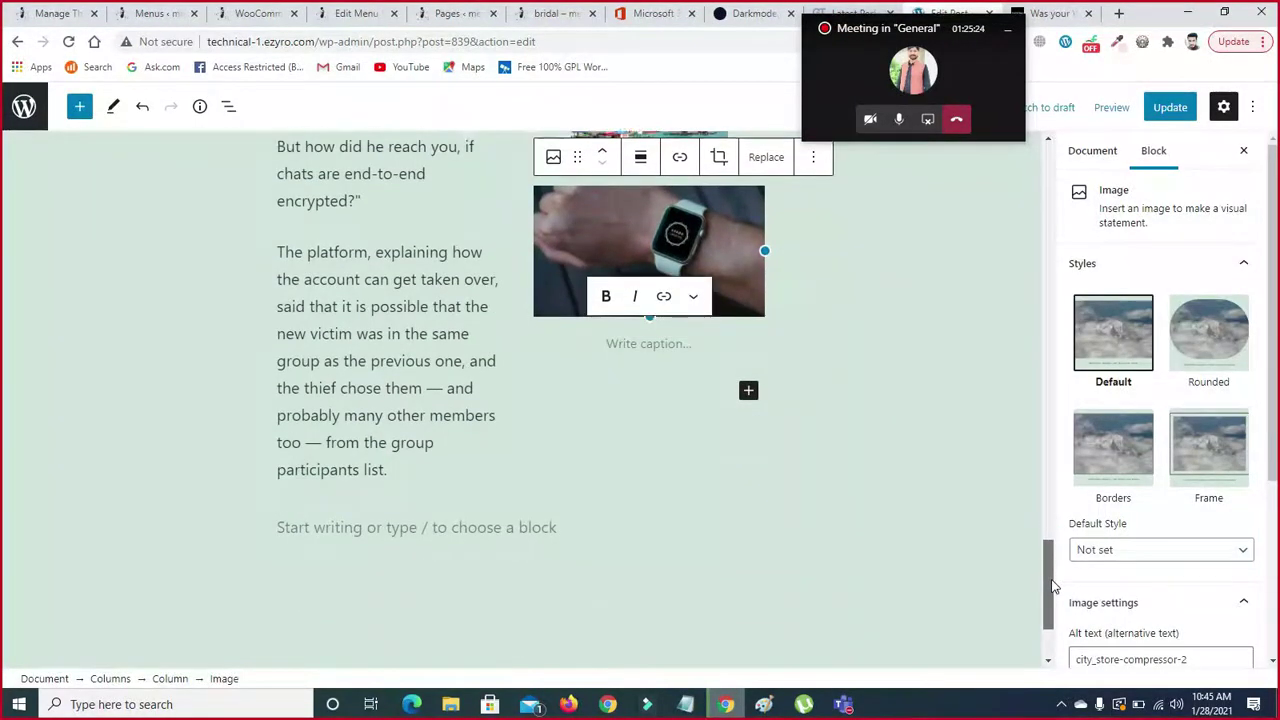
{"action": "left_click", "coordinate": [394, 477]}
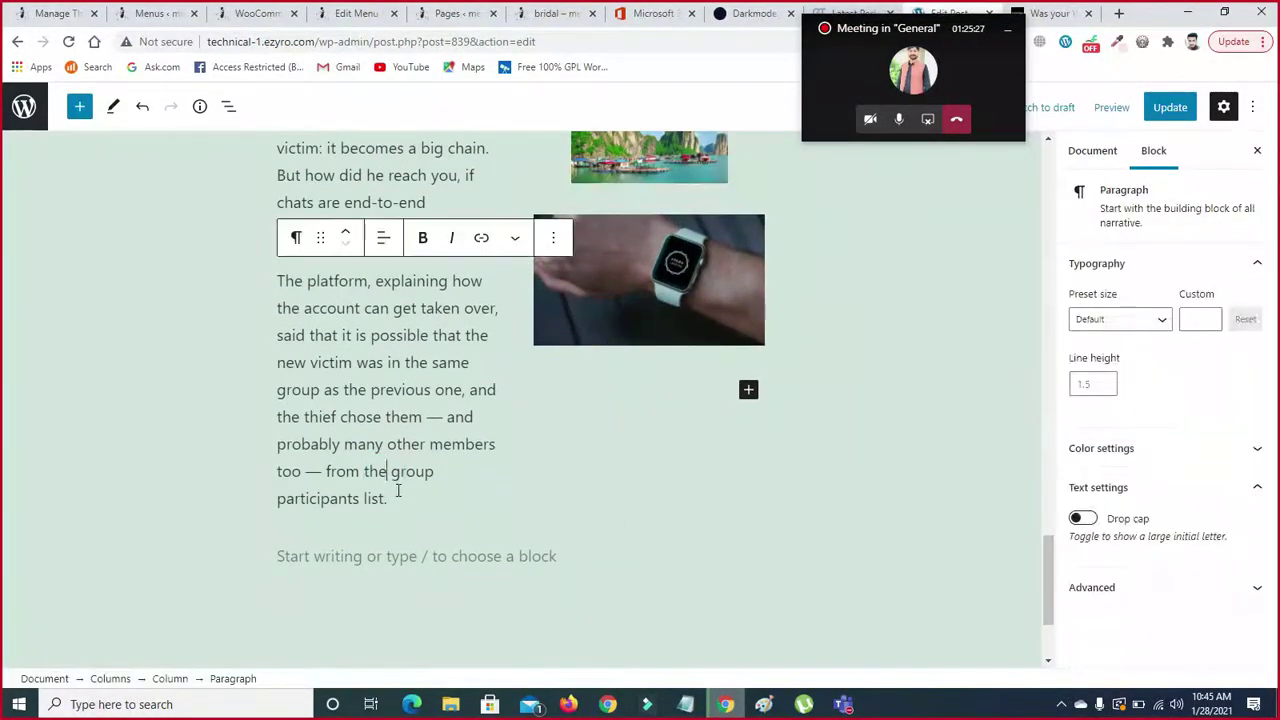
- Delete the paragraph text after 'previous one, and' and widen the landscape photo to full column width
{"action": "left_click_drag", "start_coordinate": [392, 498], "coordinate": [300, 422]}
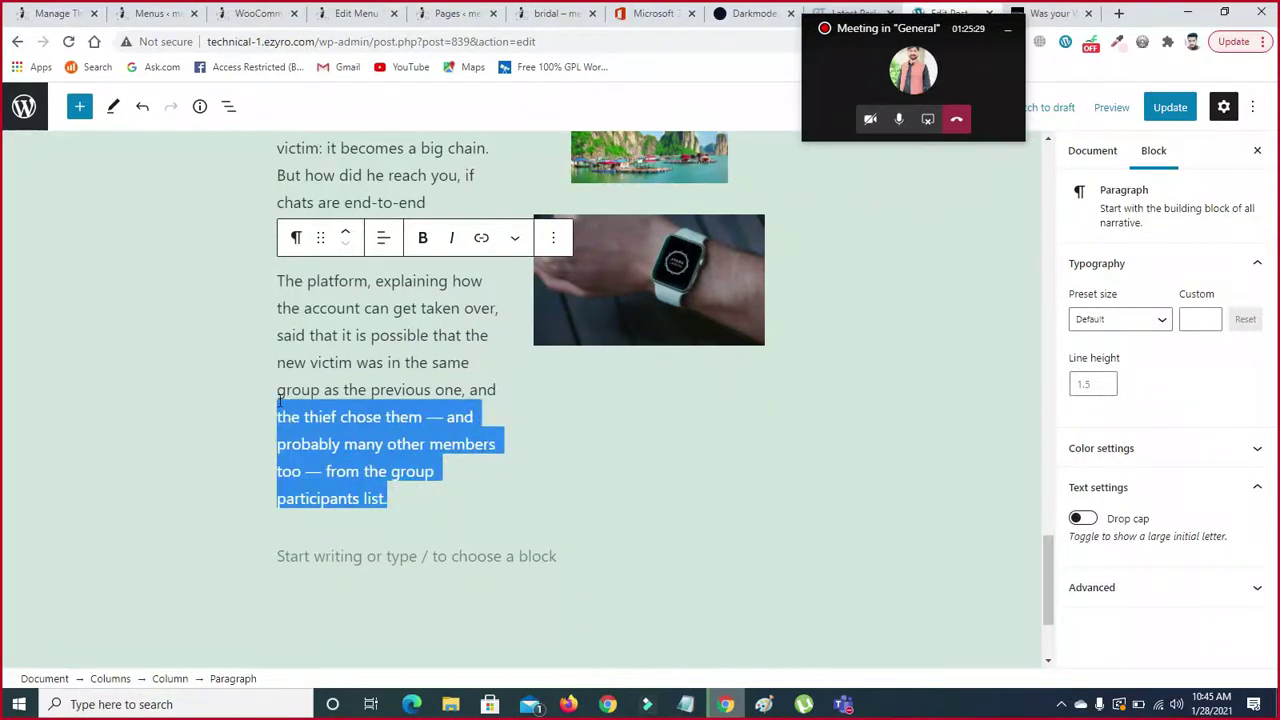
{"action": "key", "text": "BackSpace"}
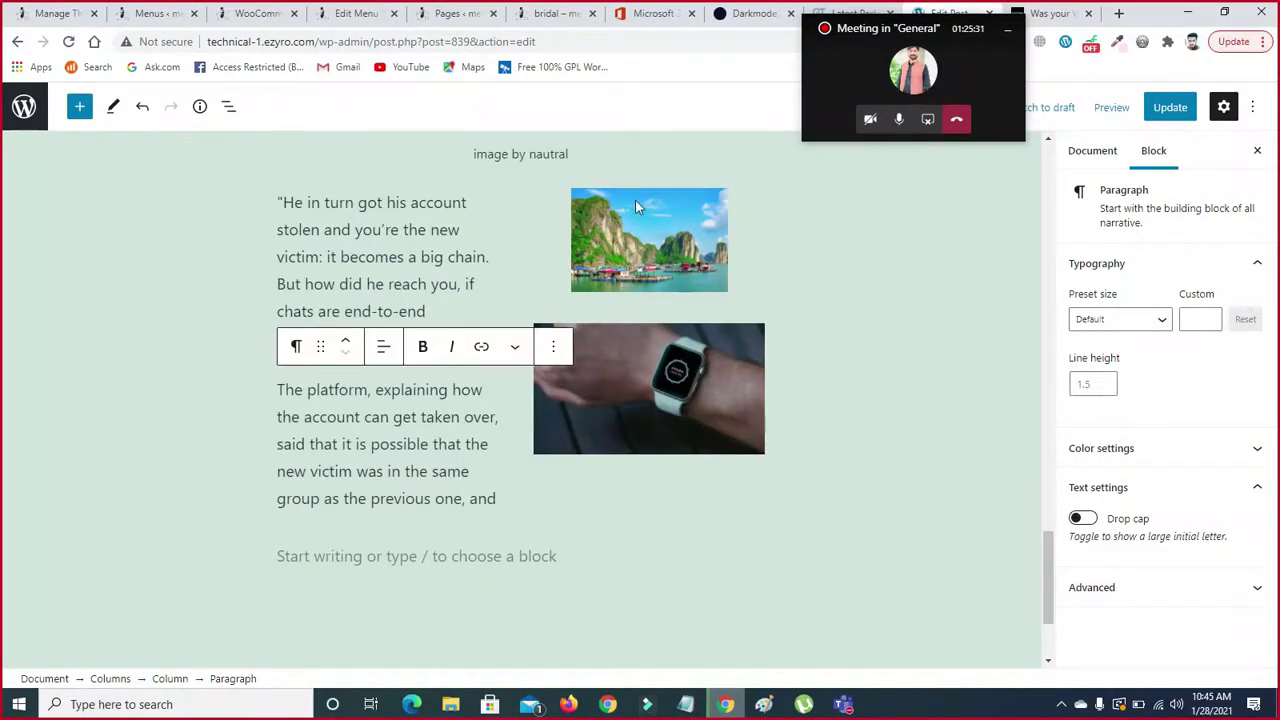
{"action": "left_click", "coordinate": [652, 242]}
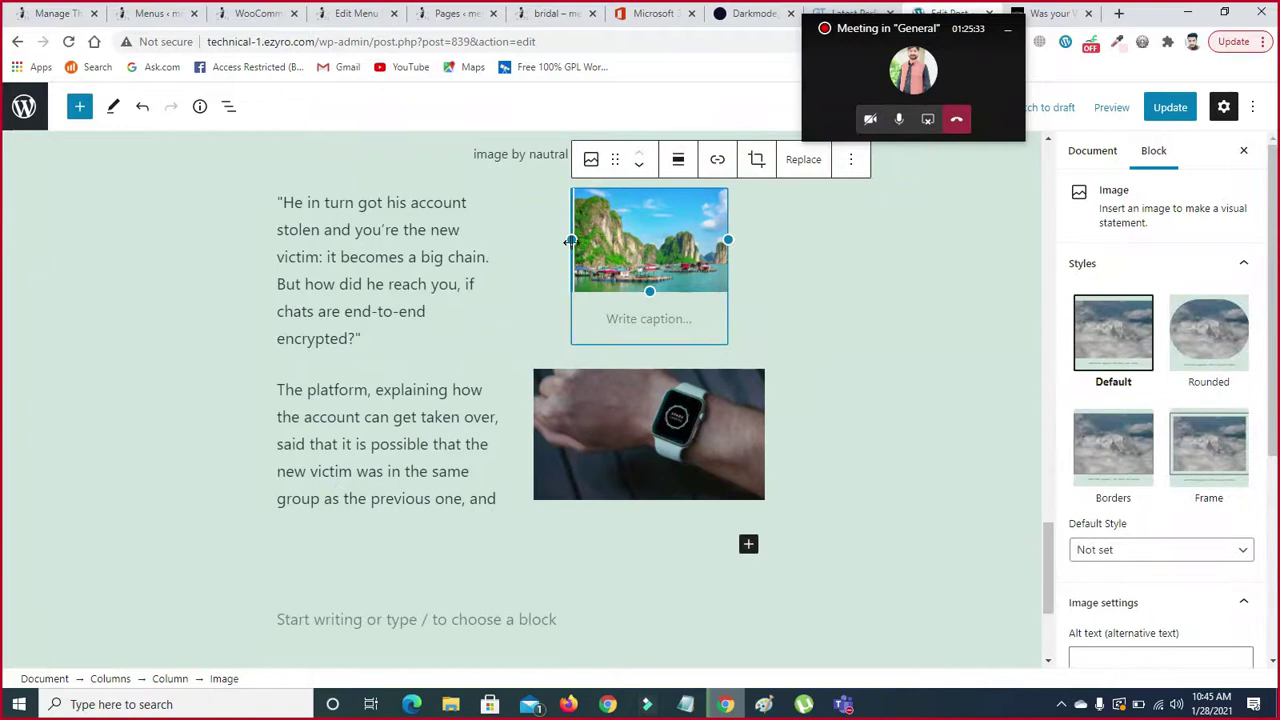
{"action": "left_click_drag", "start_coordinate": [556, 244], "coordinate": [497, 257]}
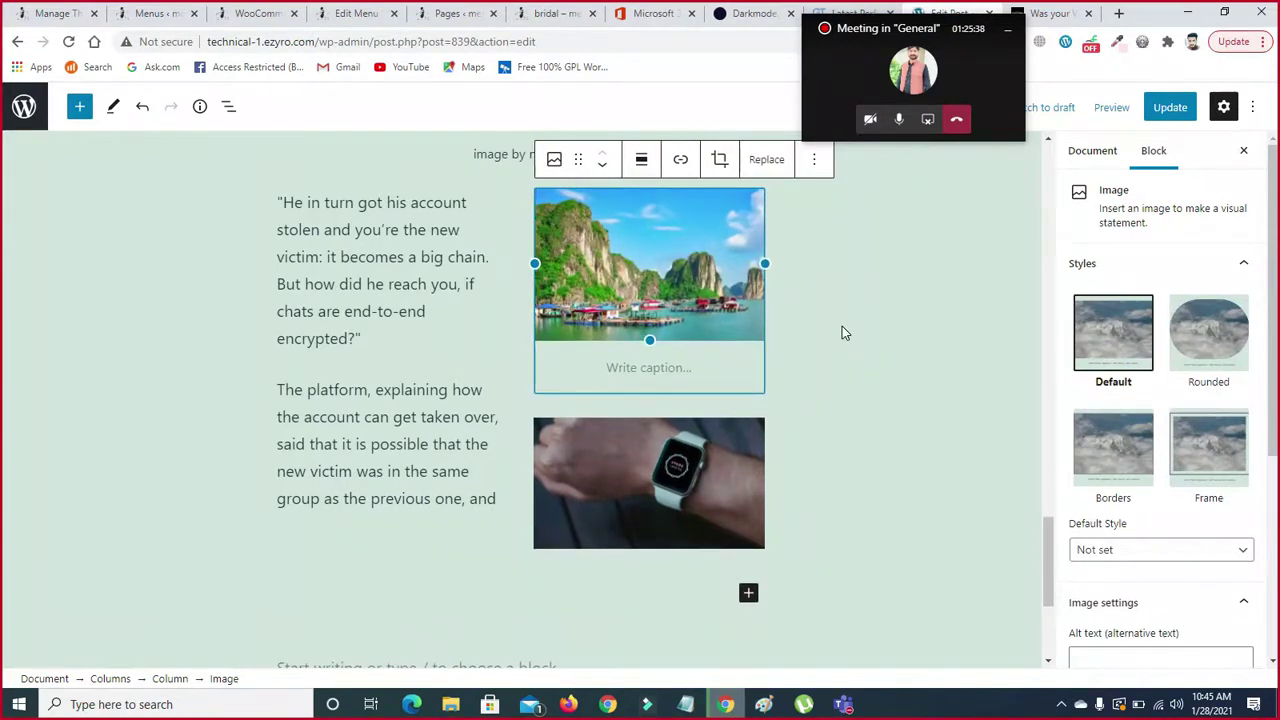
{"action": "left_click", "coordinate": [842, 332]}
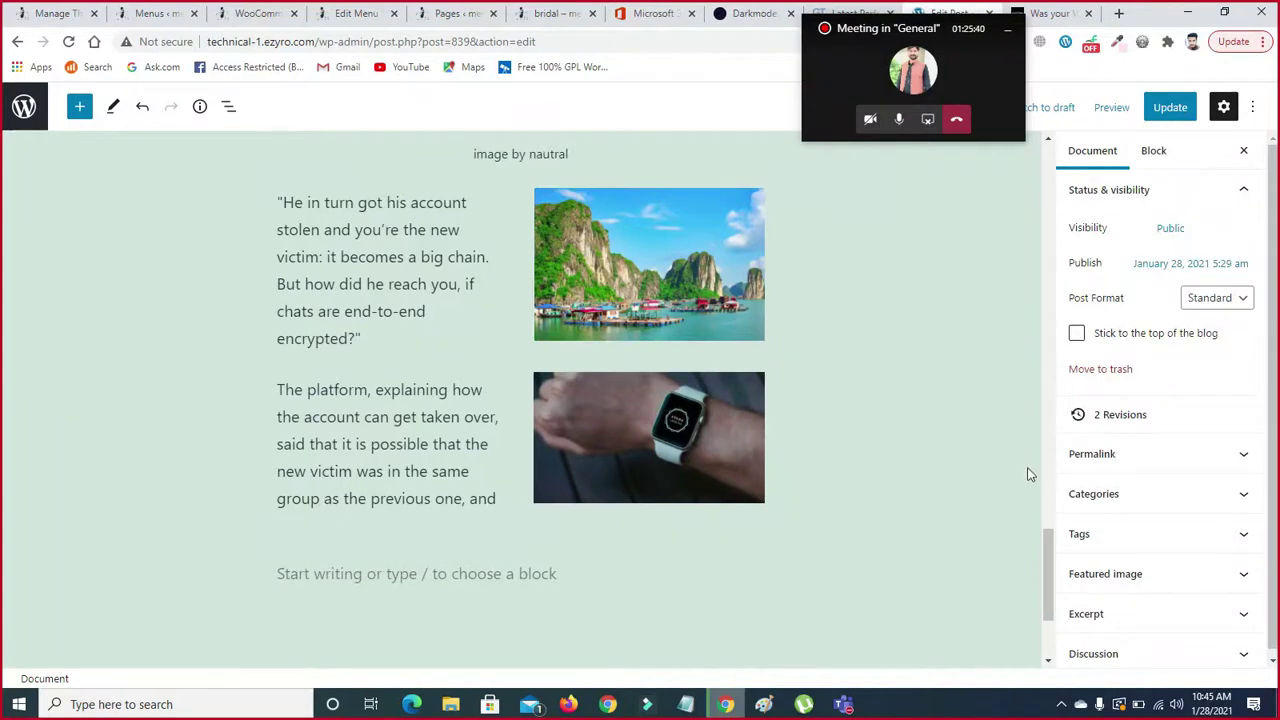
{"action": "mouse_move", "coordinate": [1046, 534]}
{"action": "left_mouse_down"}
{"action": "mouse_move", "coordinate": [1051, 554]}
{"action": "mouse_move", "coordinate": [1037, 480]}
{"action": "mouse_move", "coordinate": [1047, 538]}
{"action": "left_mouse_up"}
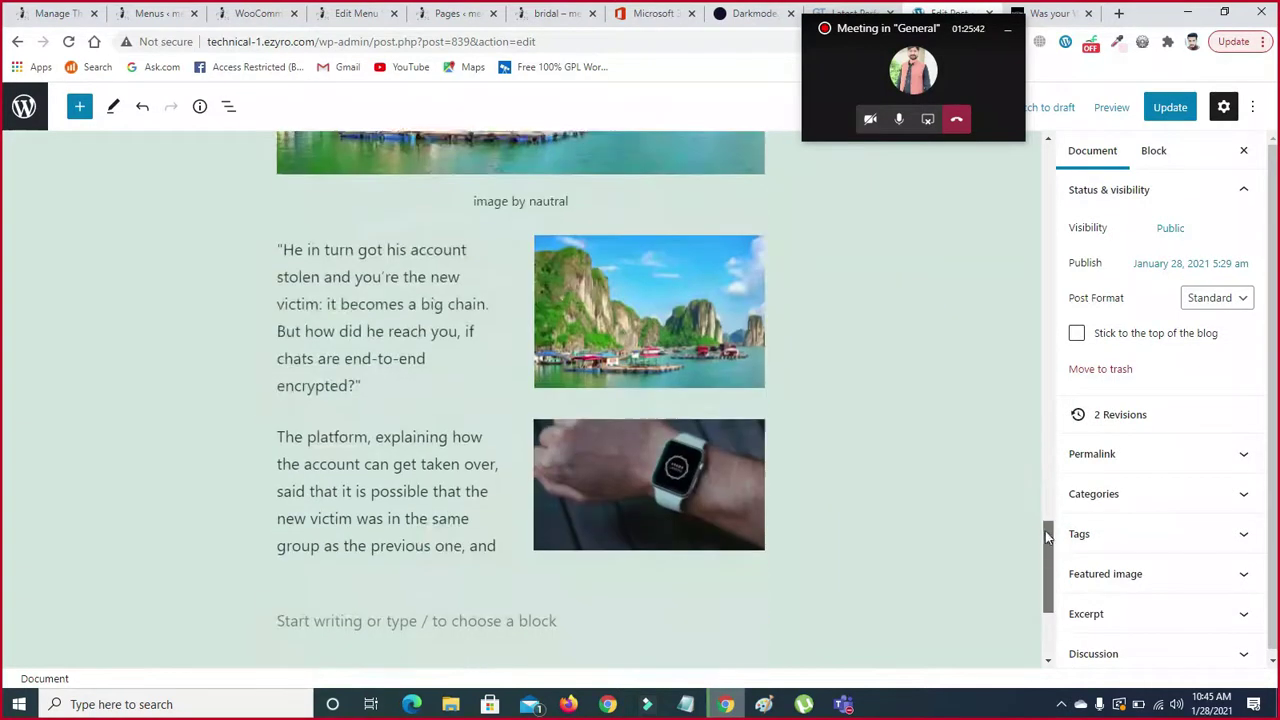
- Insert a Social Icons block below the two columns from the Widgets group of the block library
{"action": "scroll", "coordinate": [1047, 538], "scroll_direction": "down", "scroll_amount": 3}
{"action": "left_click", "coordinate": [454, 474]}
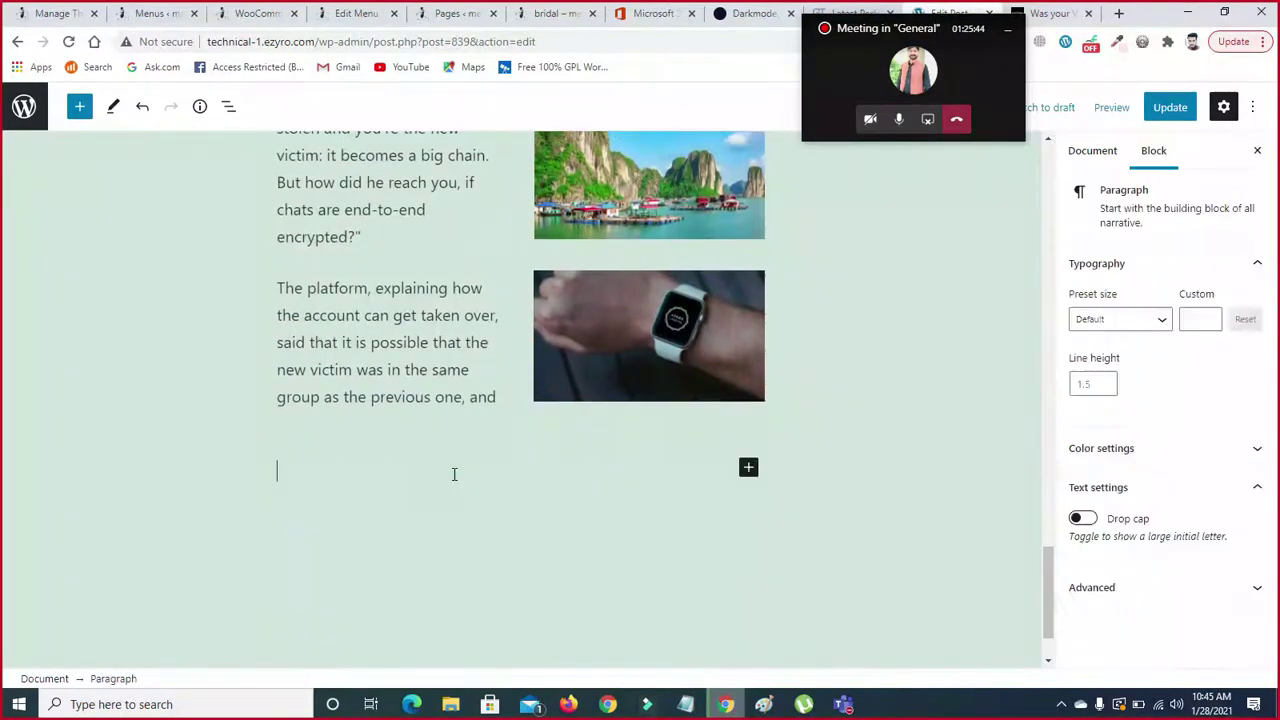
{"action": "left_click", "coordinate": [402, 590]}
{"action": "left_click", "coordinate": [319, 477]}
{"action": "left_click", "coordinate": [358, 541]}
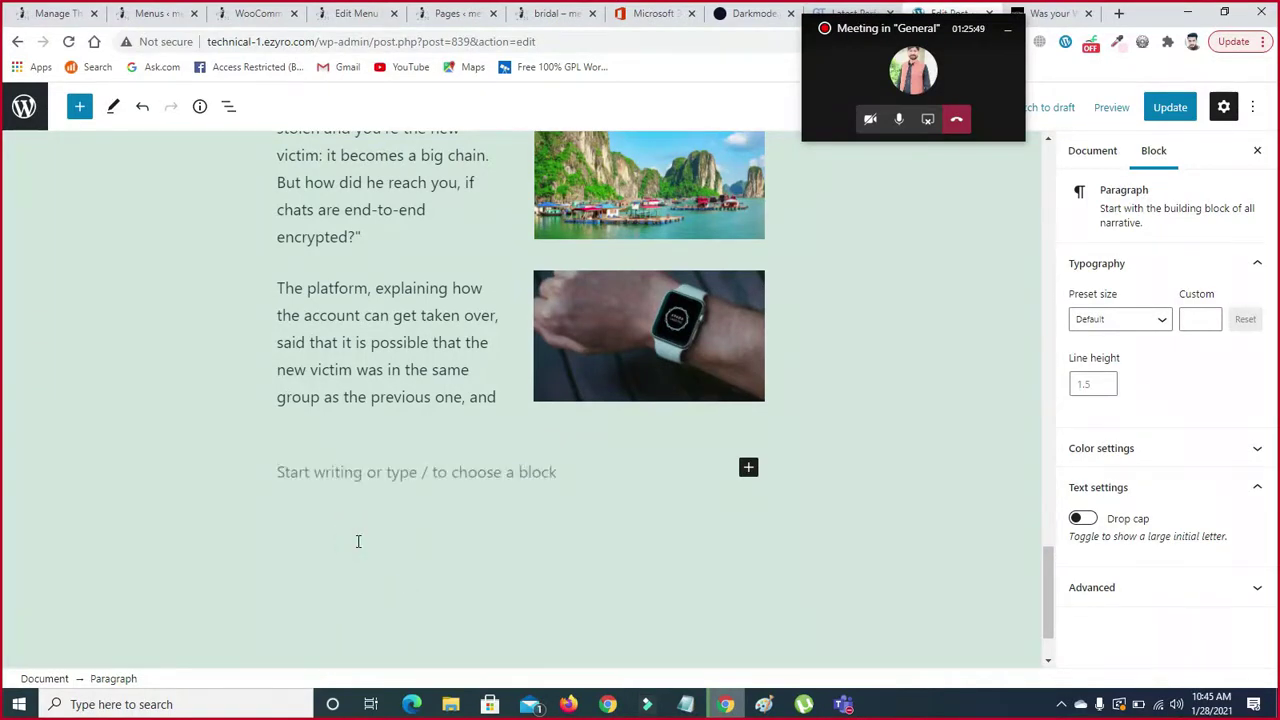
{"action": "left_click", "coordinate": [454, 478]}
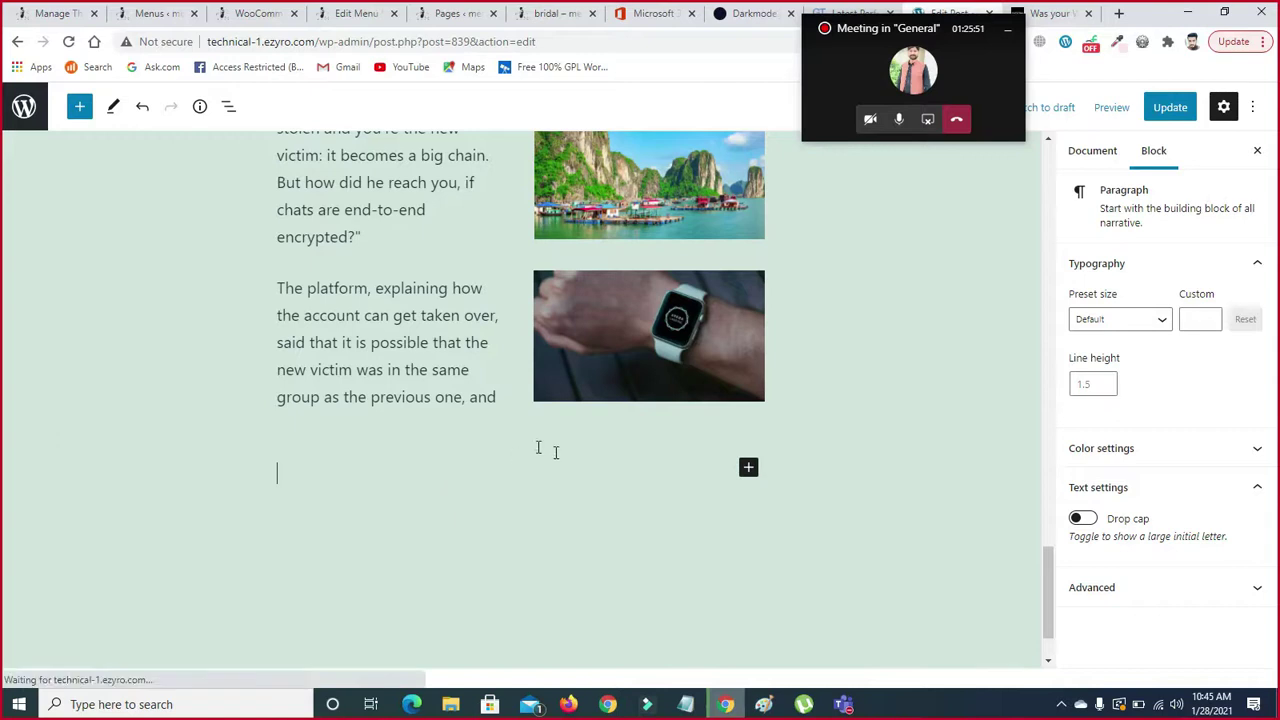
{"action": "left_click", "coordinate": [748, 468]}
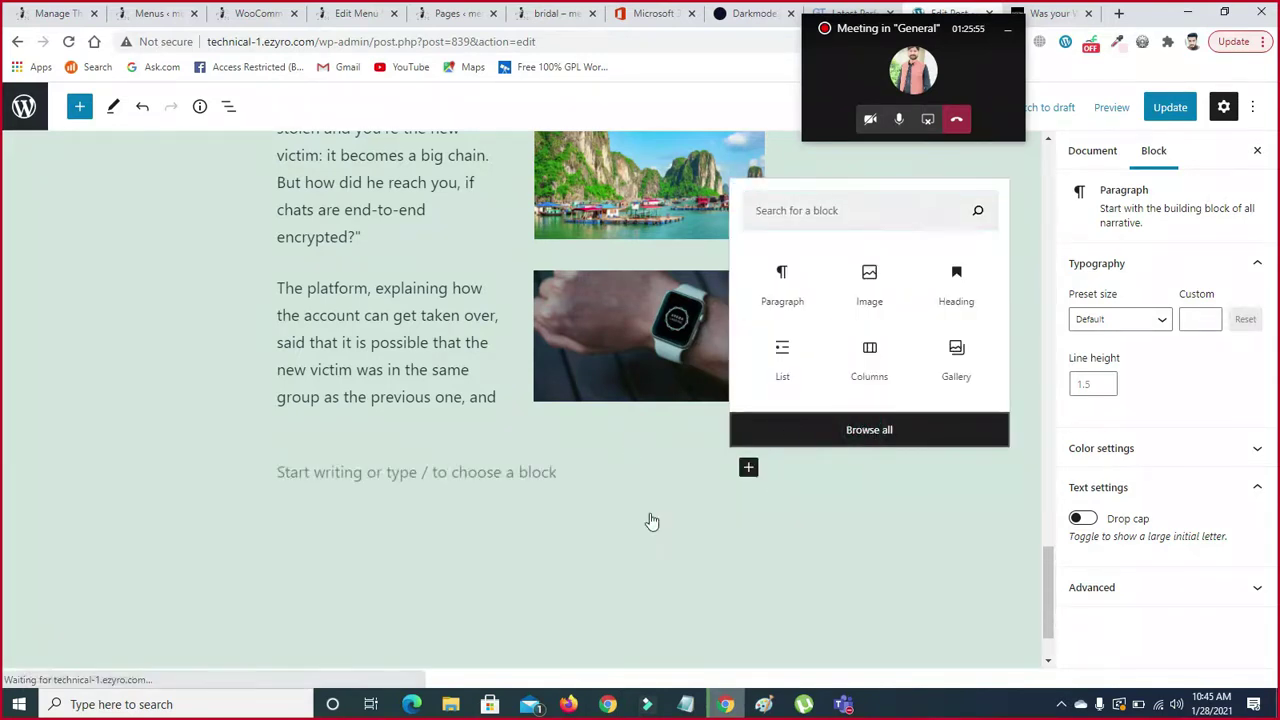
{"action": "left_click", "coordinate": [201, 333]}
{"action": "left_click", "coordinate": [79, 106]}
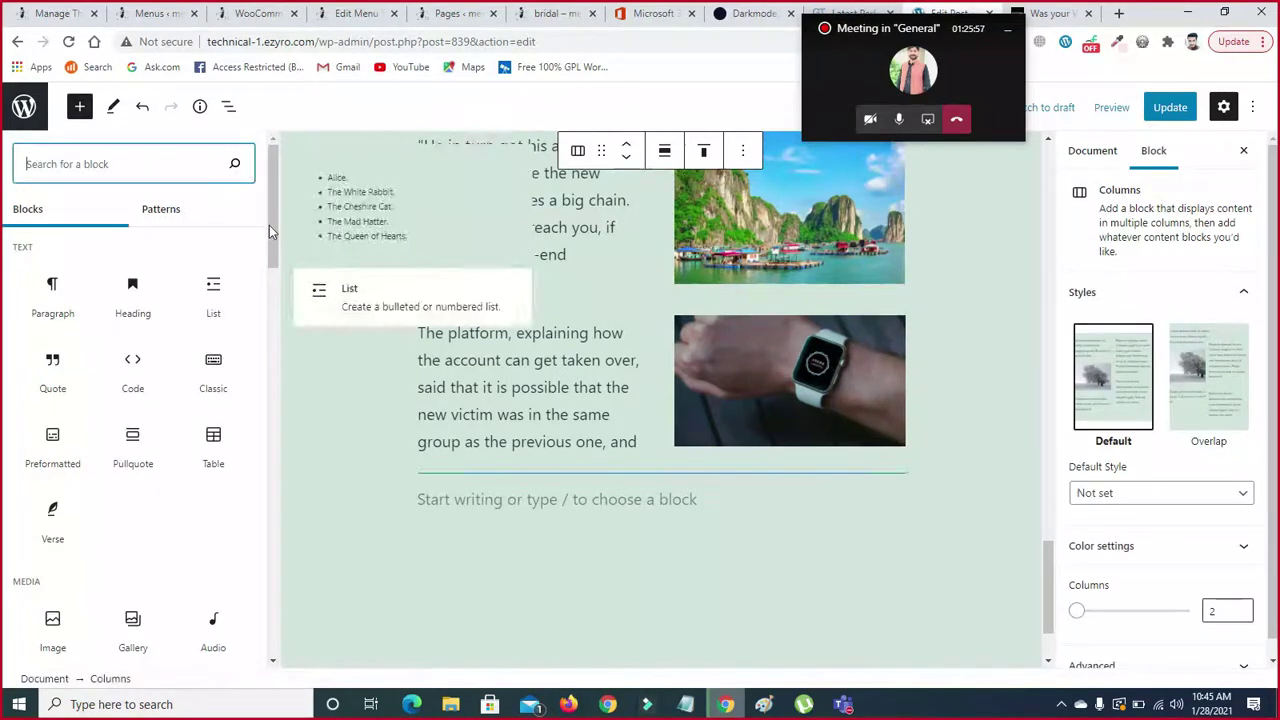
{"action": "left_click_drag", "start_coordinate": [273, 222], "coordinate": [271, 451]}
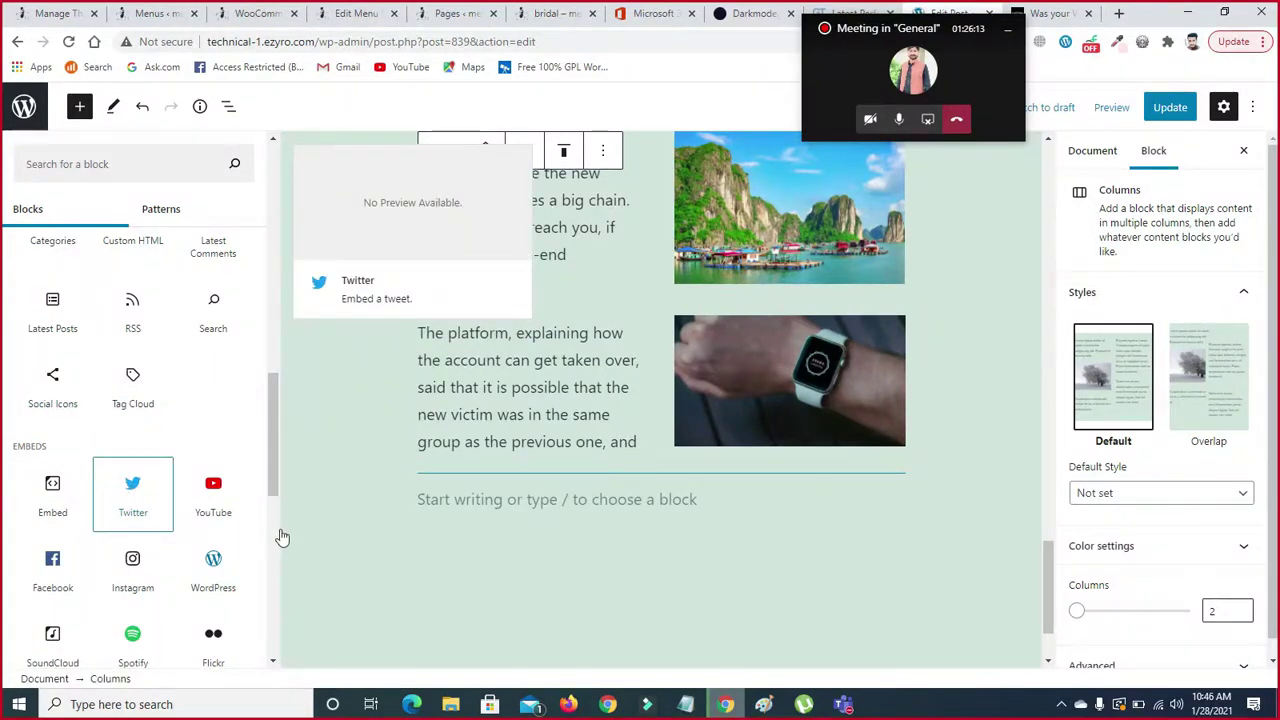
{"action": "left_click", "coordinate": [50, 381]}
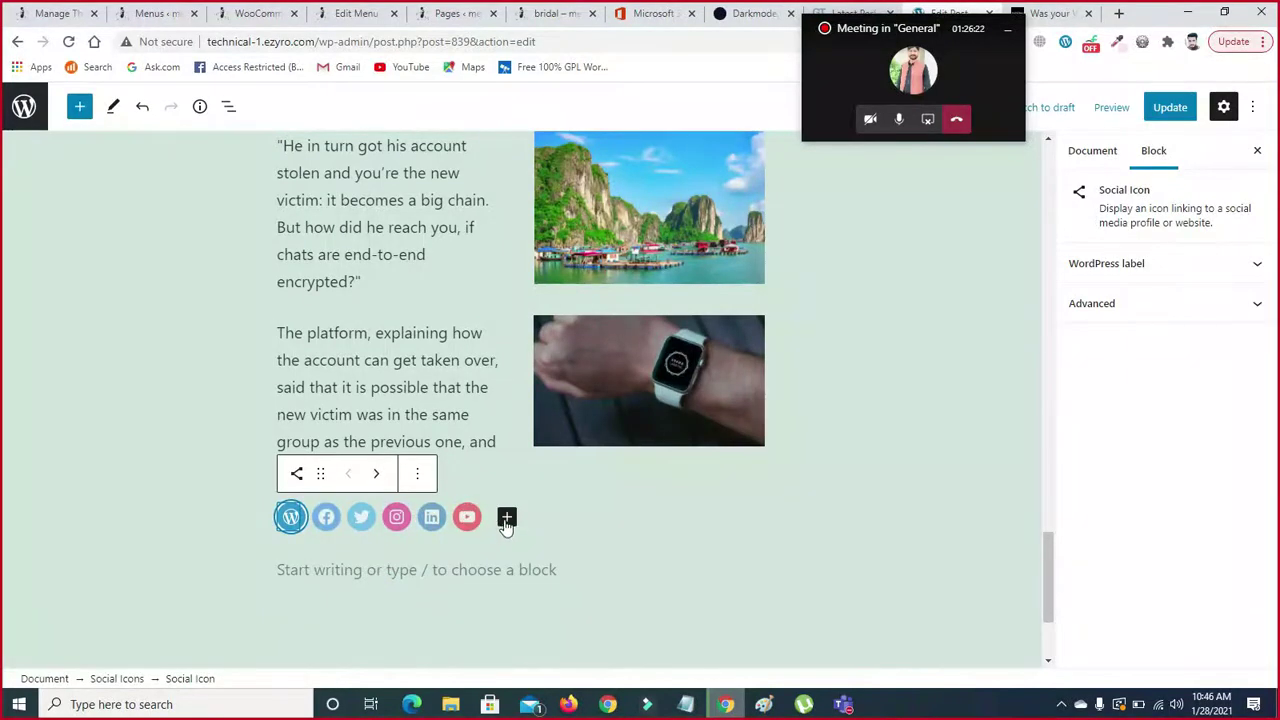
- Remove the YouTube and LinkedIn icons from the social icons row
{"action": "left_click", "coordinate": [466, 516]}
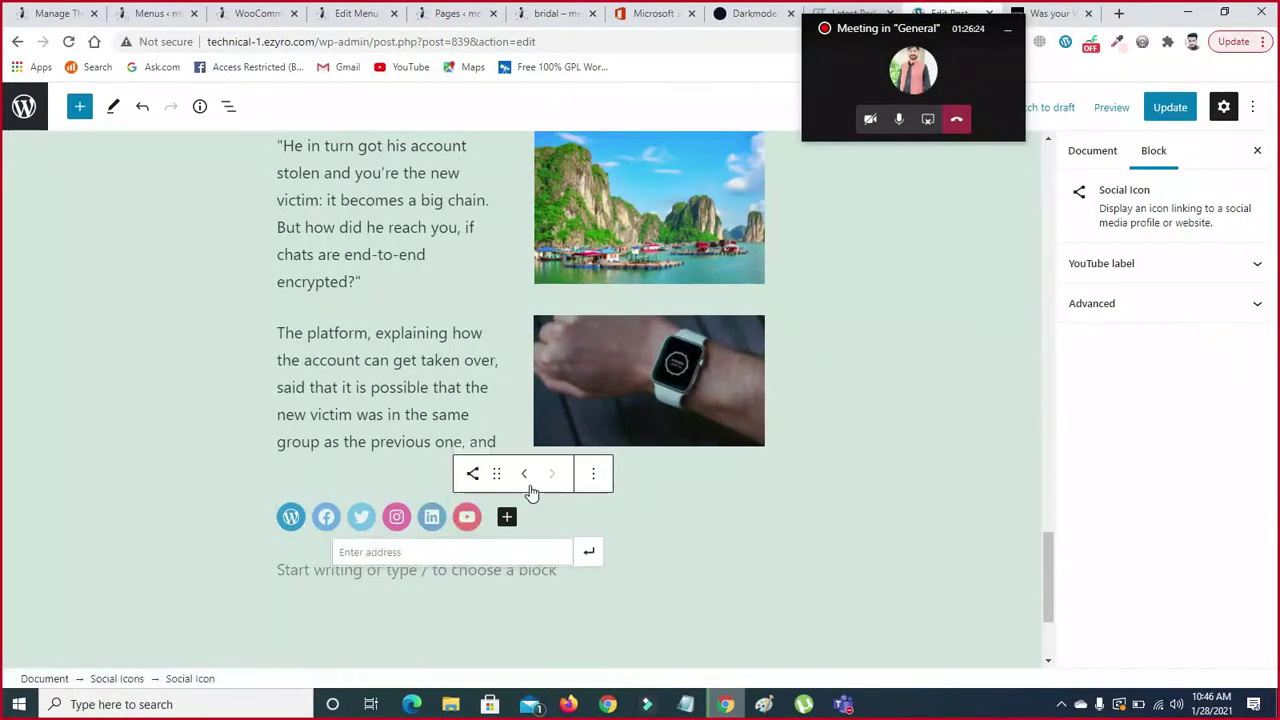
{"action": "left_click", "coordinate": [594, 473]}
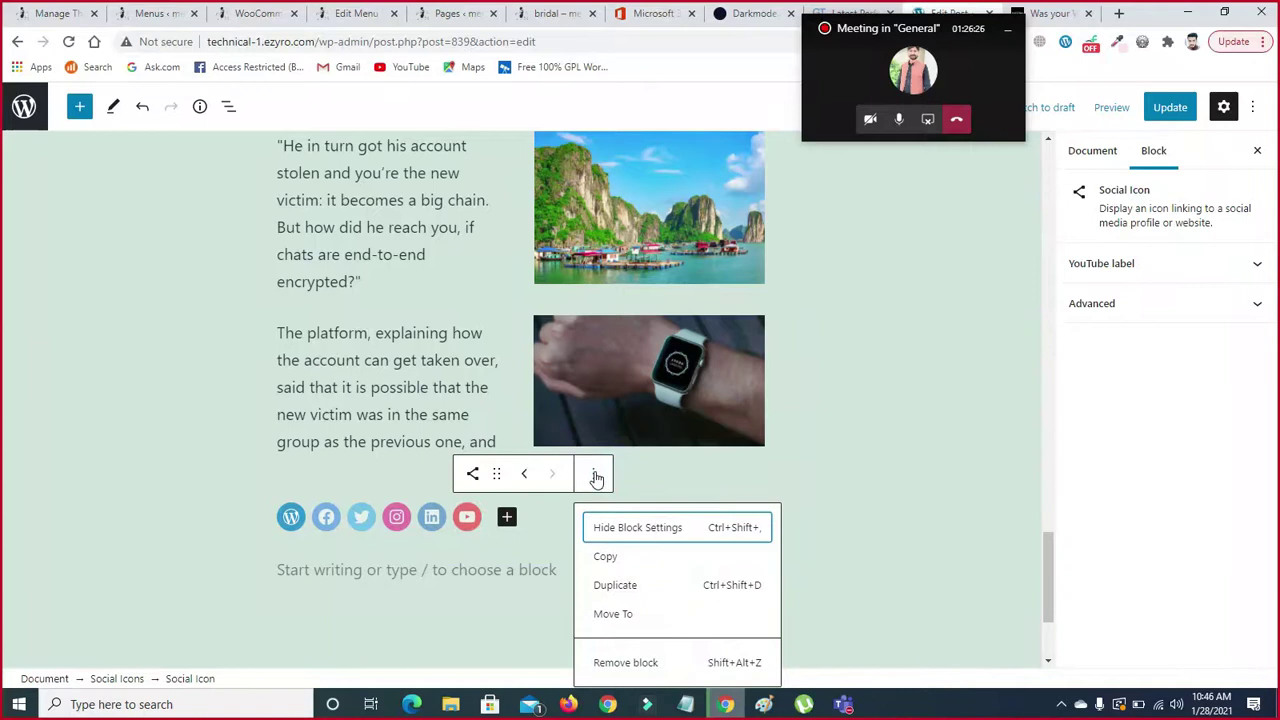
{"action": "left_click_drag", "start_coordinate": [1044, 542], "coordinate": [1049, 580]}
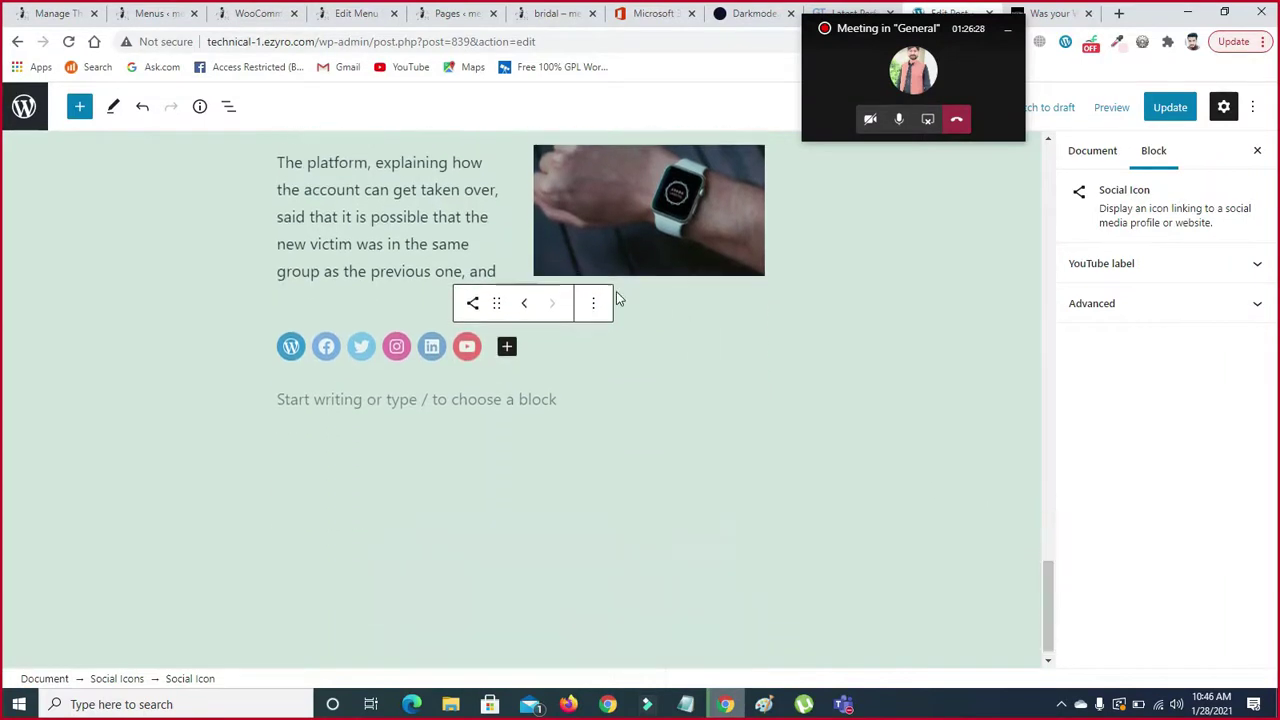
{"action": "left_click", "coordinate": [597, 303]}
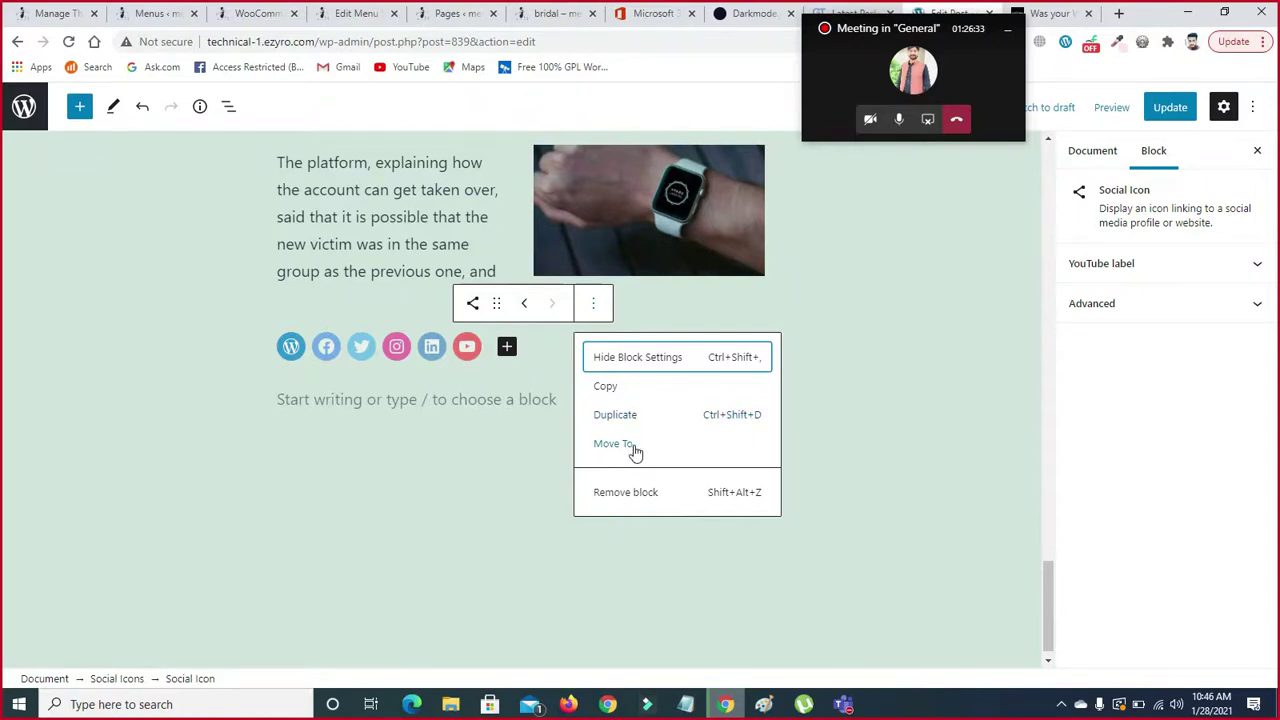
{"action": "left_click", "coordinate": [640, 492]}
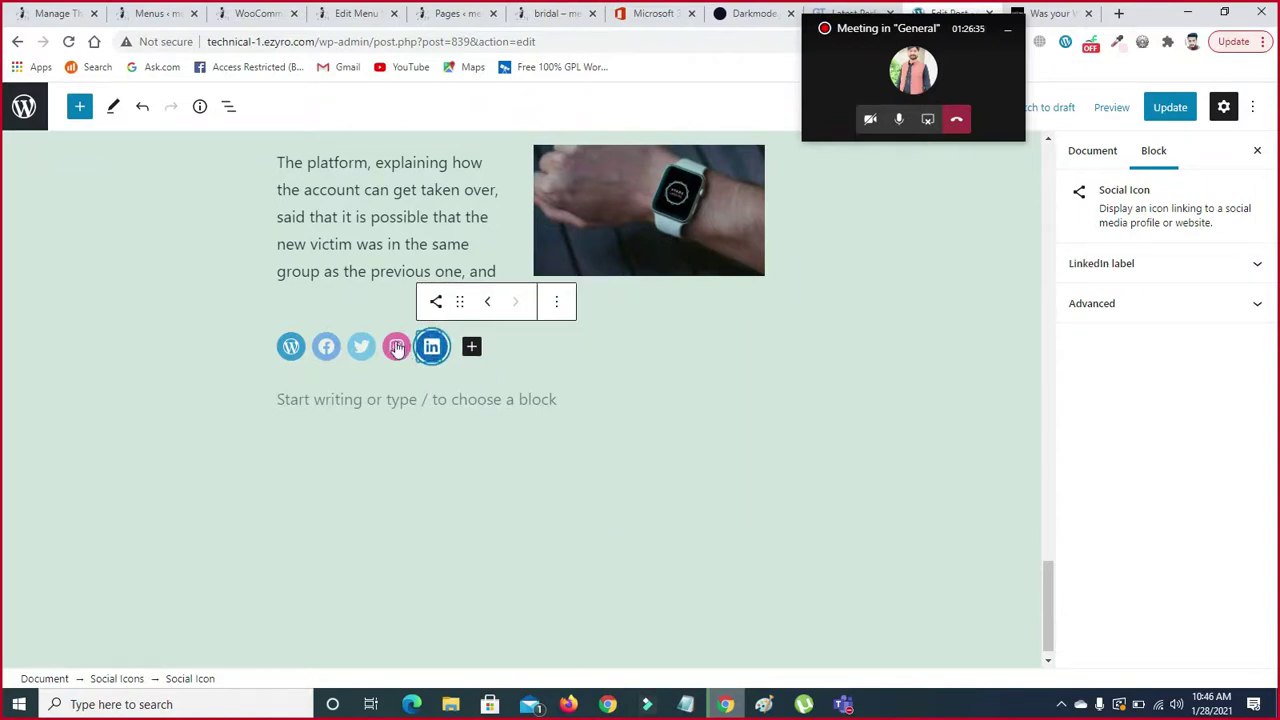
{"action": "left_click", "coordinate": [556, 304]}
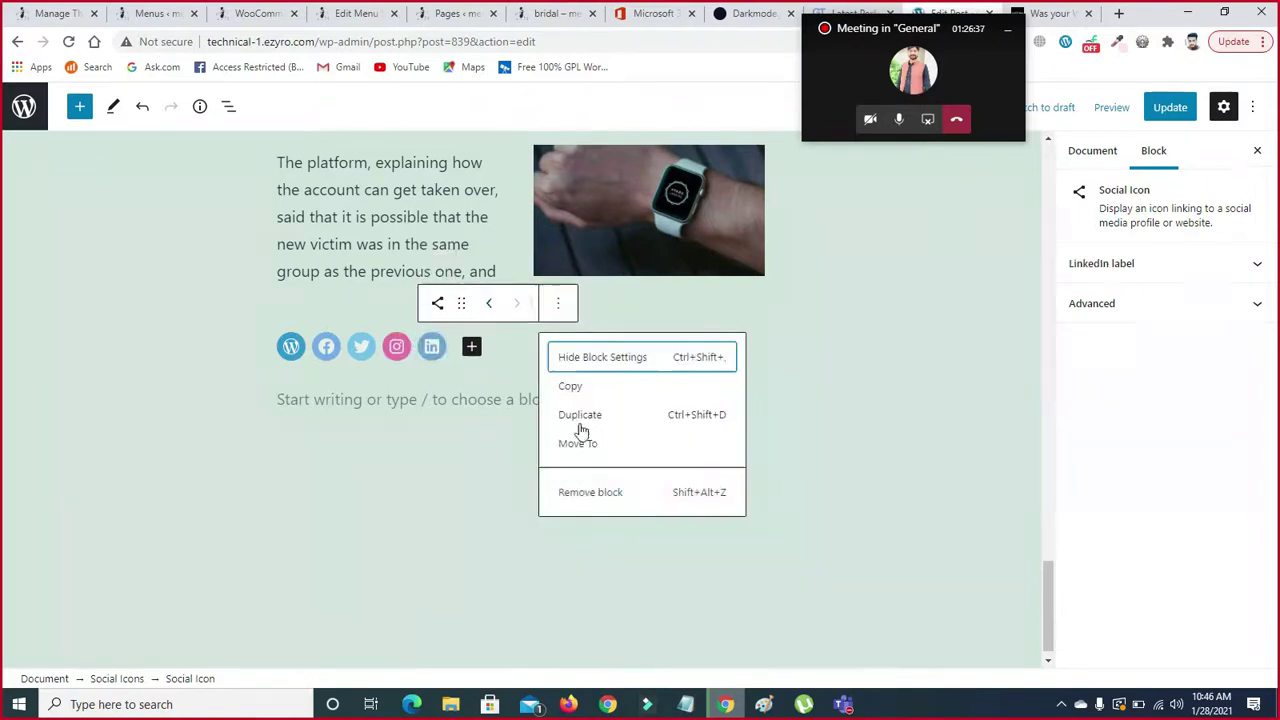
{"action": "left_click", "coordinate": [586, 492]}
{"action": "mouse_move", "coordinate": [416, 348]}
{"action": "left_mouse_down"}
{"action": "mouse_move", "coordinate": [405, 302]}
{"action": "mouse_move", "coordinate": [412, 332]}
{"action": "left_mouse_up"}
- Duplicate the Instagram icon and enter 'fa' as the copy's link address
{"action": "left_click", "coordinate": [522, 303]}
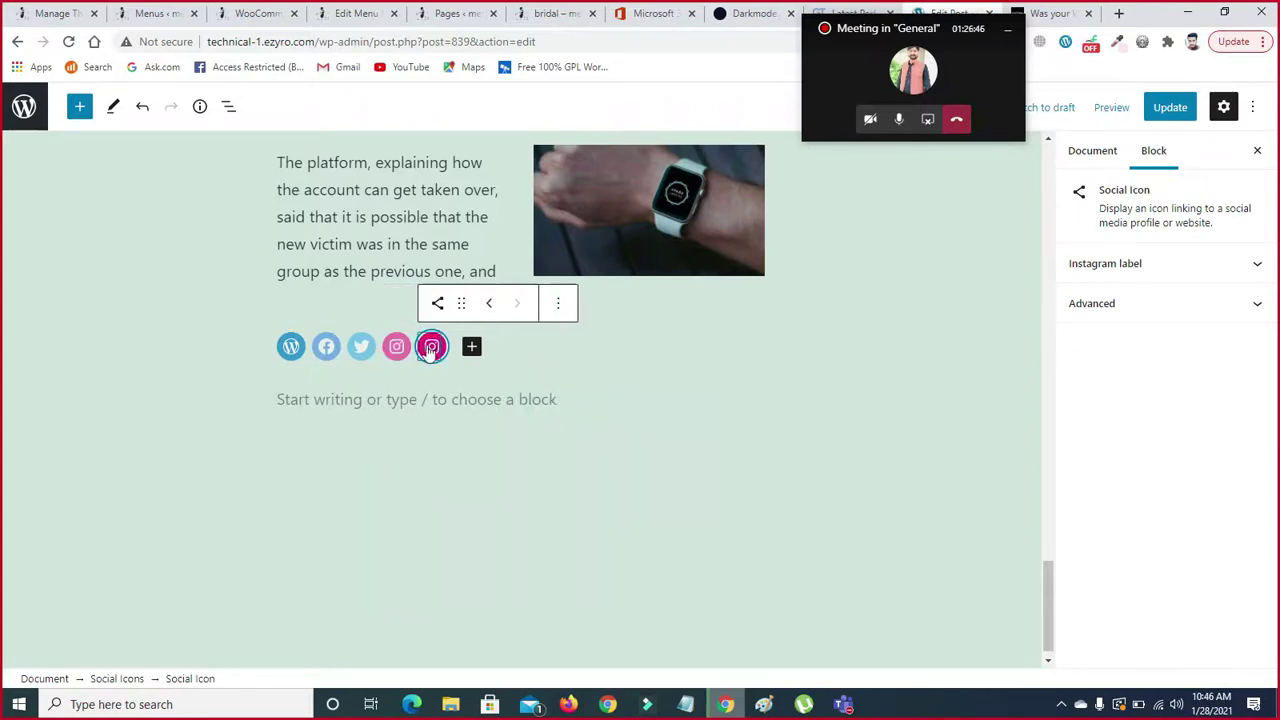
{"action": "left_click", "coordinate": [431, 346]}
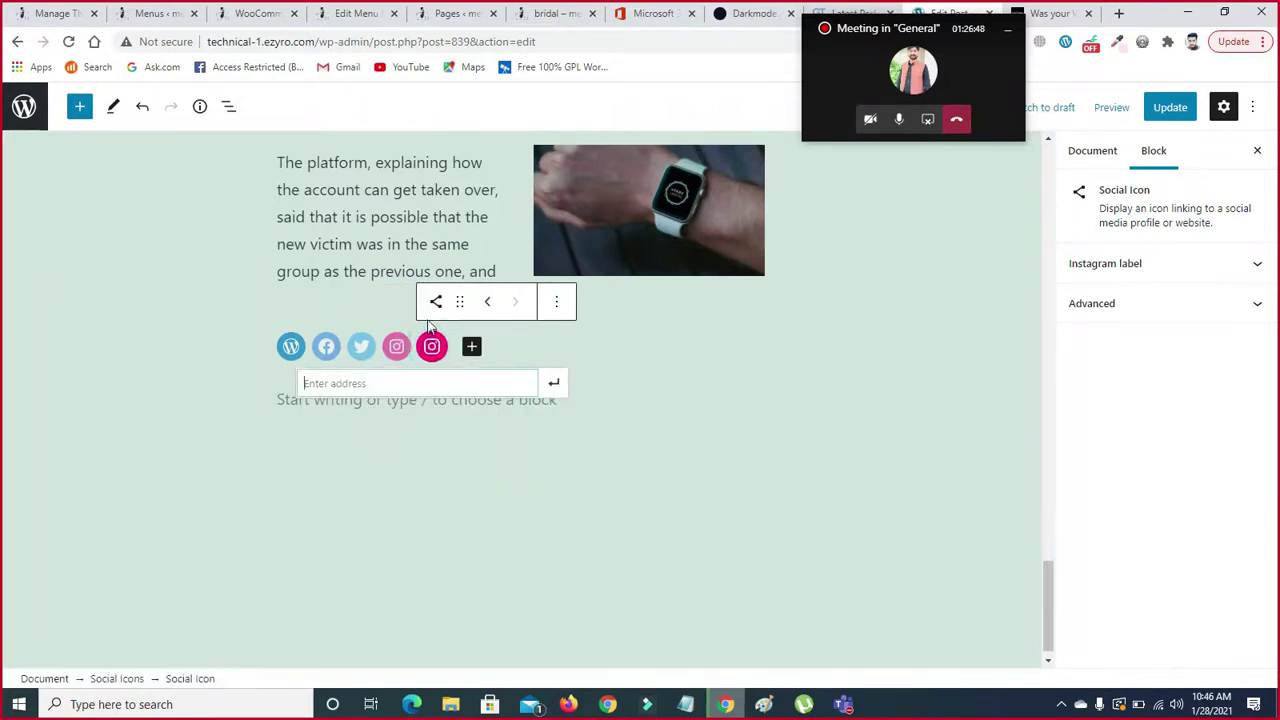
{"action": "left_click", "coordinate": [430, 310]}
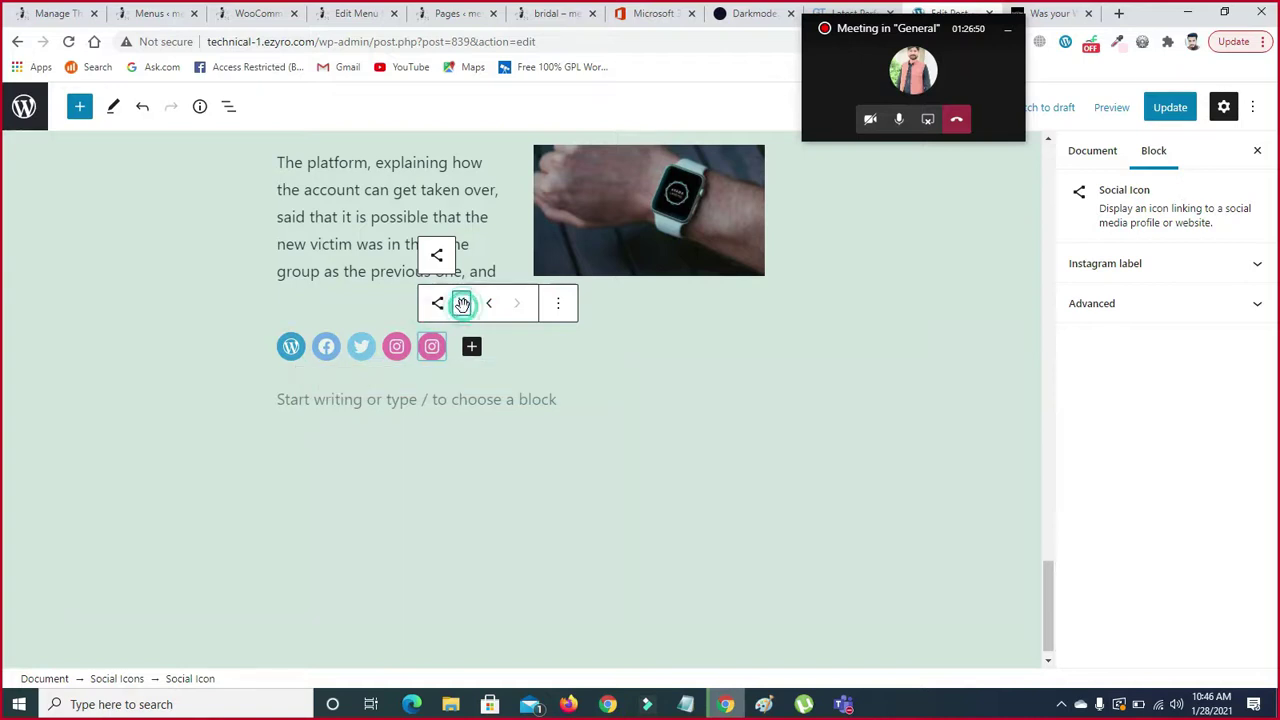
{"action": "left_click", "coordinate": [438, 306]}
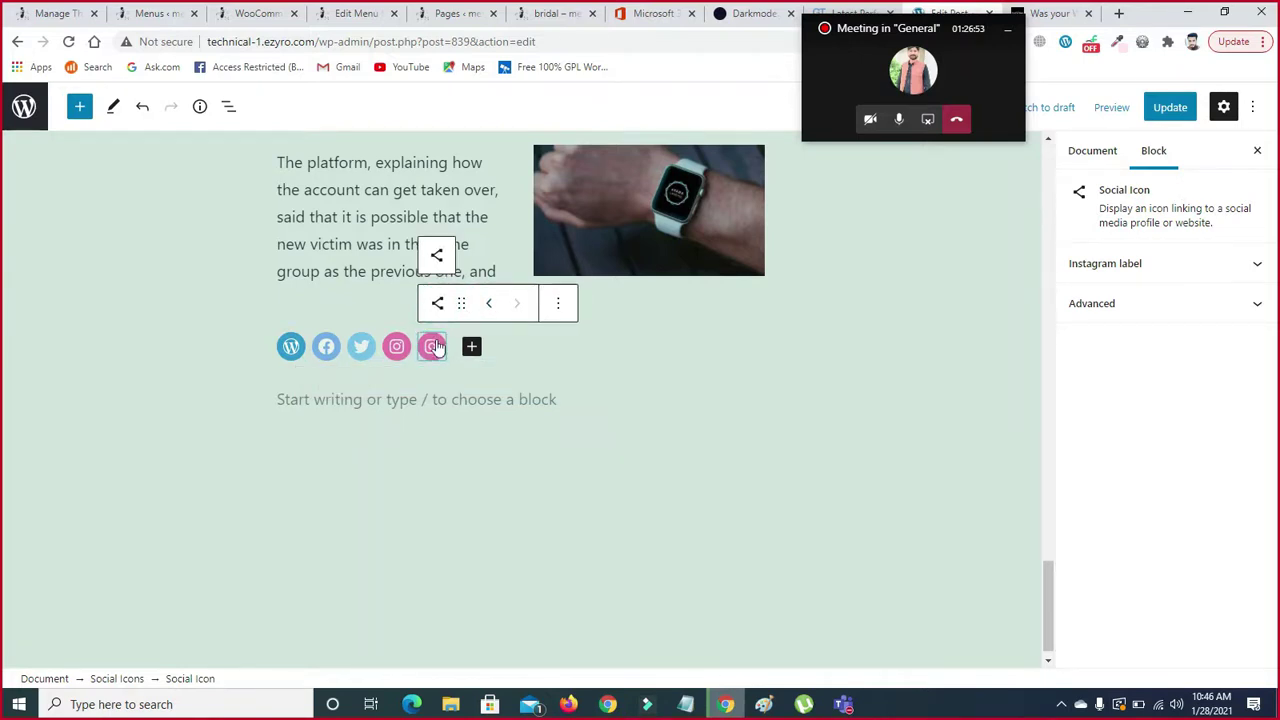
{"action": "left_click", "coordinate": [431, 346]}
{"action": "left_click", "coordinate": [501, 381]}
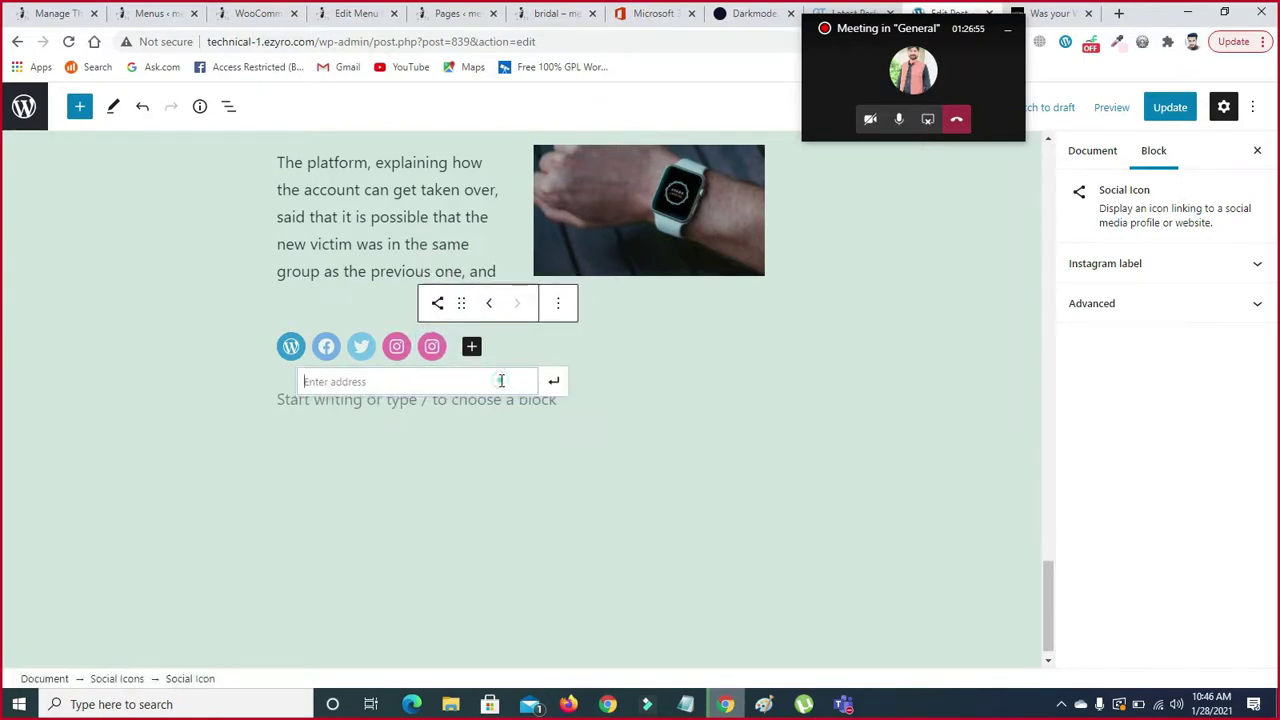
{"action": "type", "text": "faceboo"}
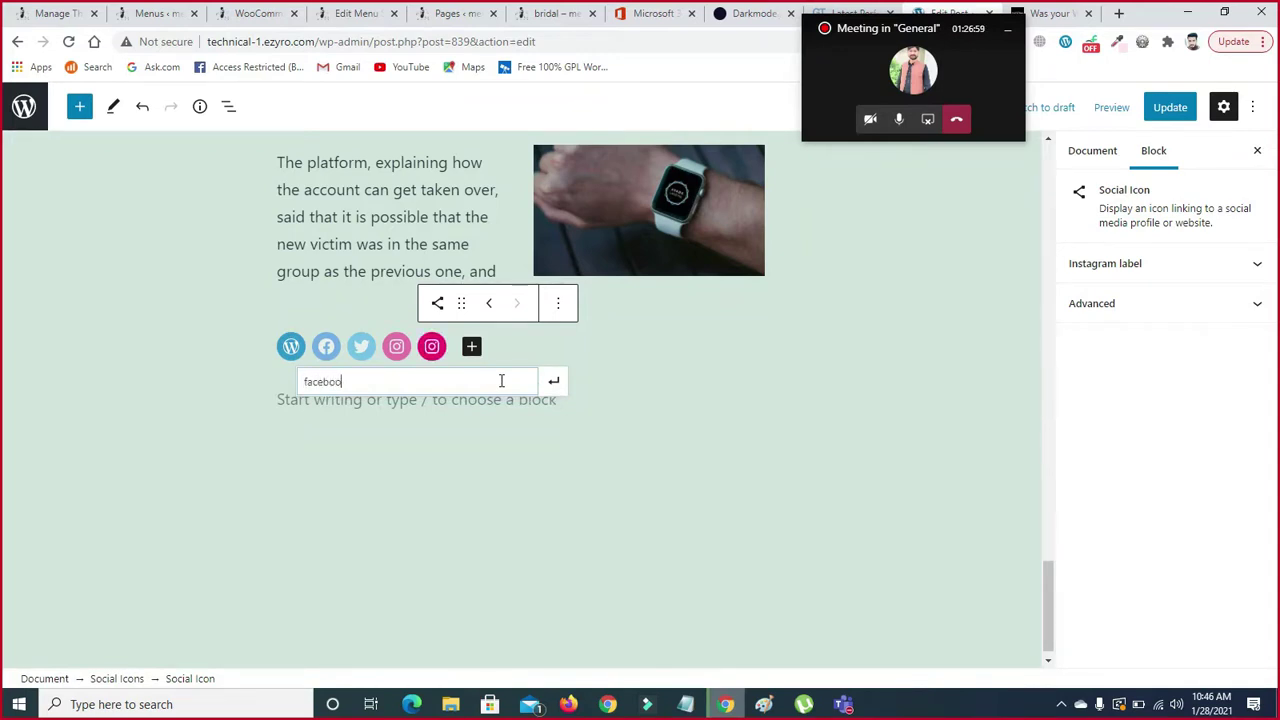
{"action": "key", "text": "Return"}
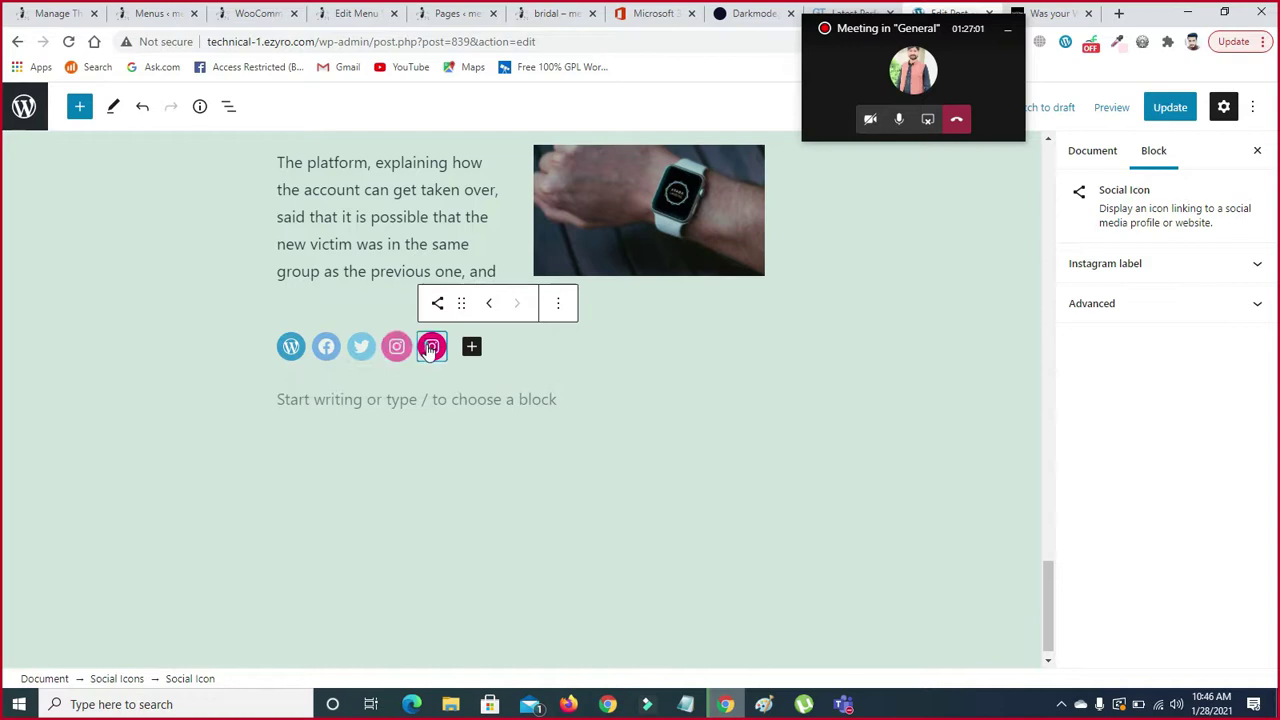
- Duplicate Instagram again, undo it, and redo to bring back LinkedIn and YouTube after Instagram
{"action": "left_click", "coordinate": [431, 347]}
{"action": "left_click", "coordinate": [553, 383]}
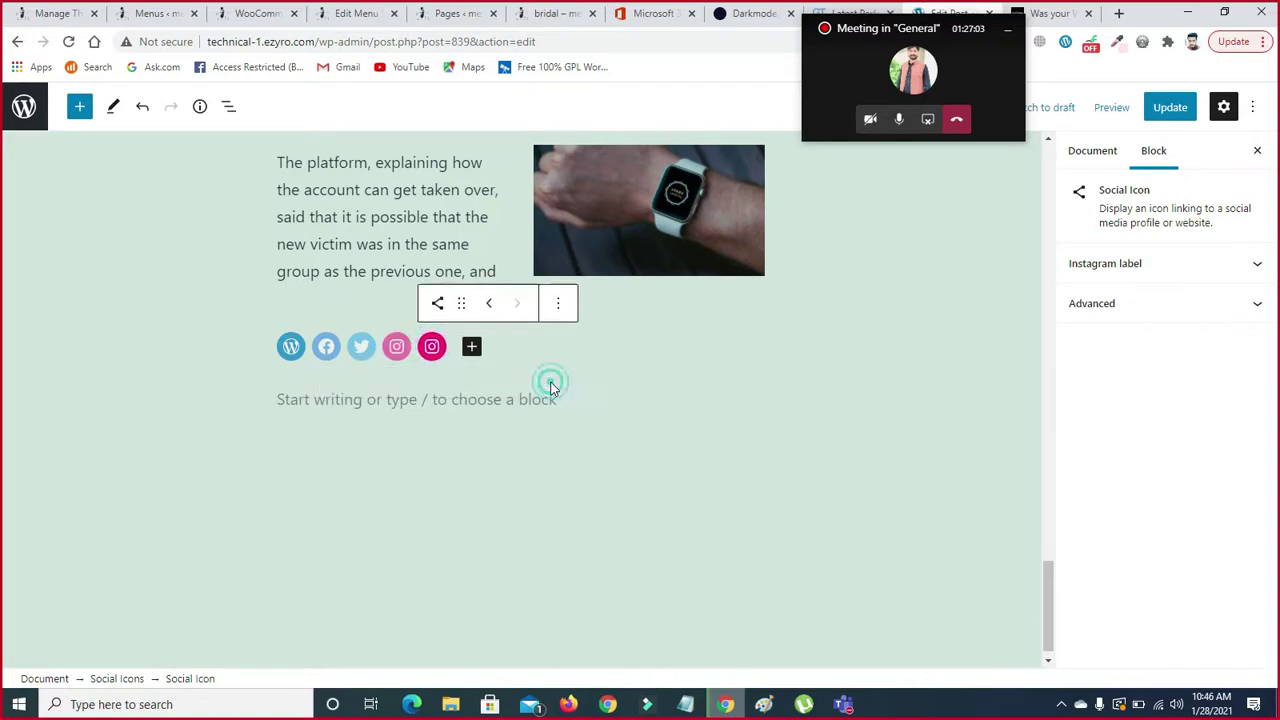
{"action": "left_click", "coordinate": [557, 302]}
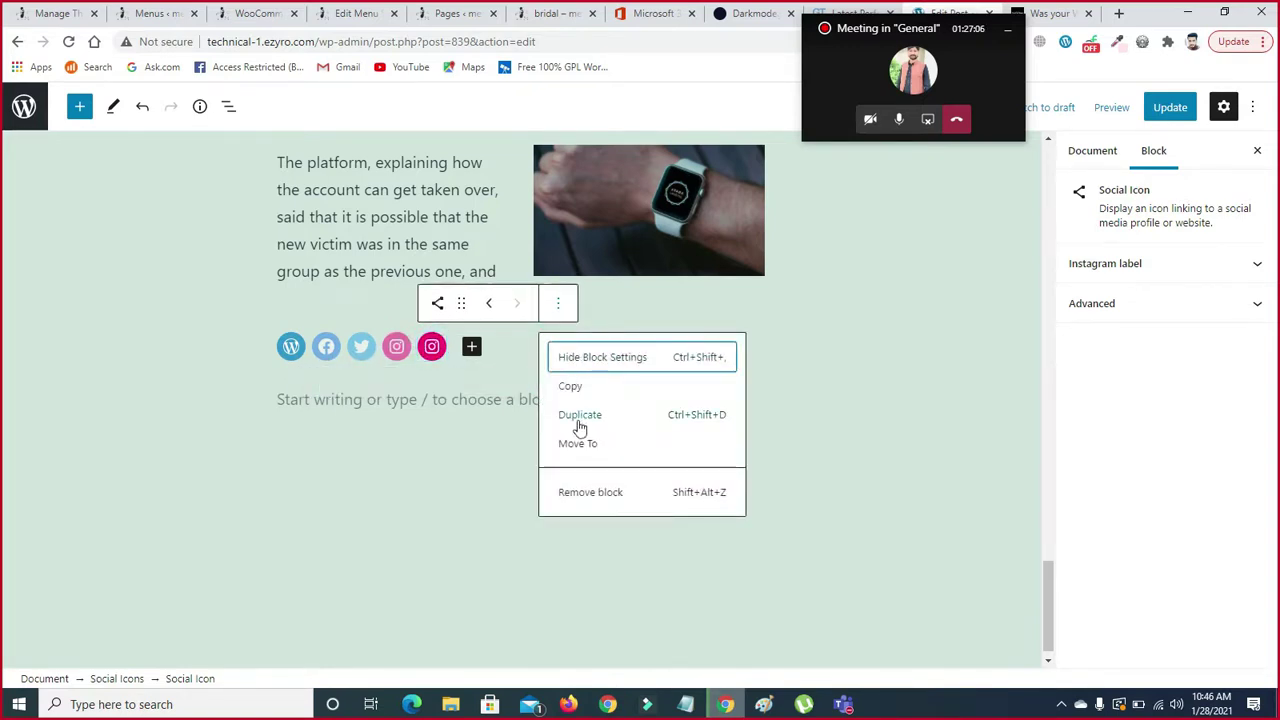
{"action": "left_click", "coordinate": [489, 302]}
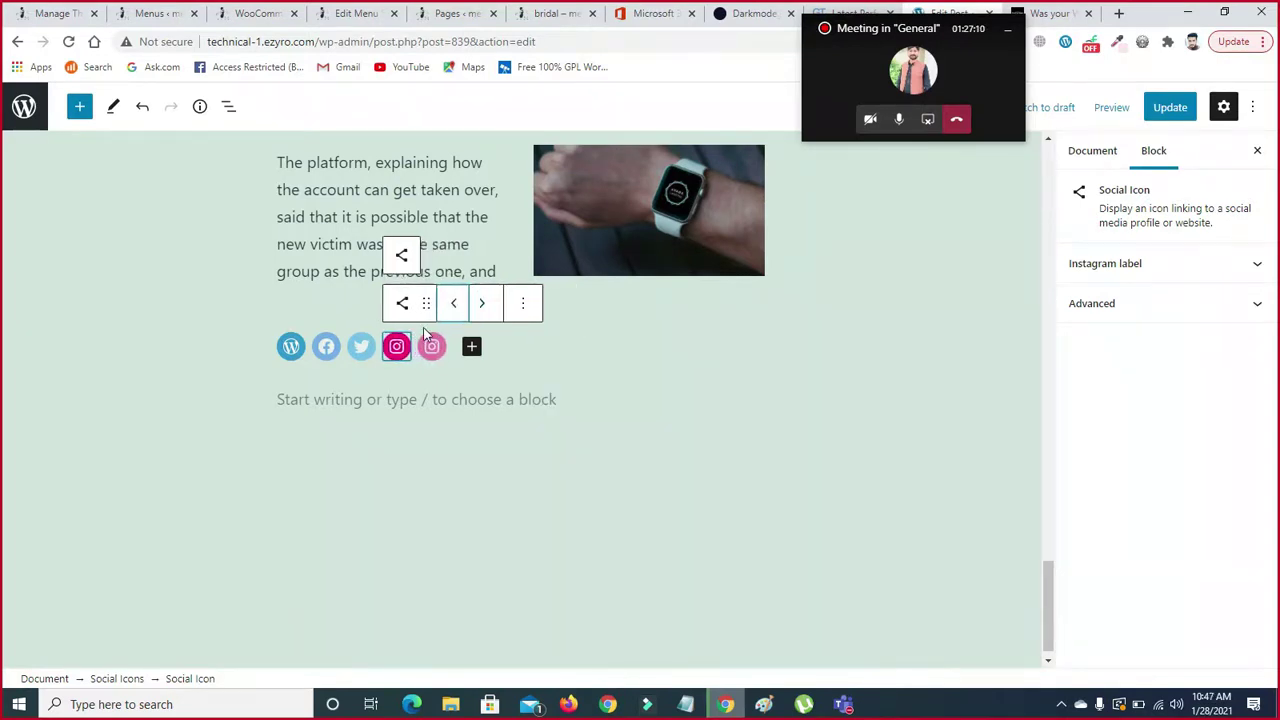
{"action": "key", "text": "ctrl+z"}
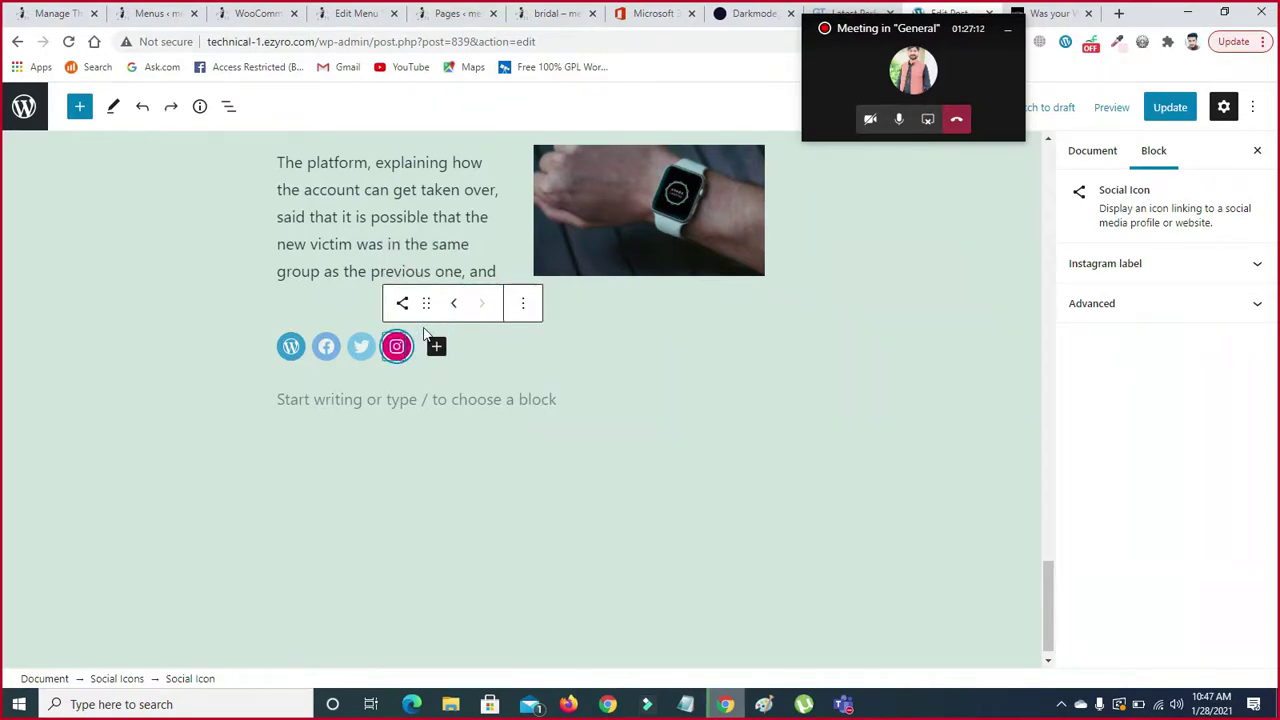
{"action": "key", "text": "ctrl+shift+z"}
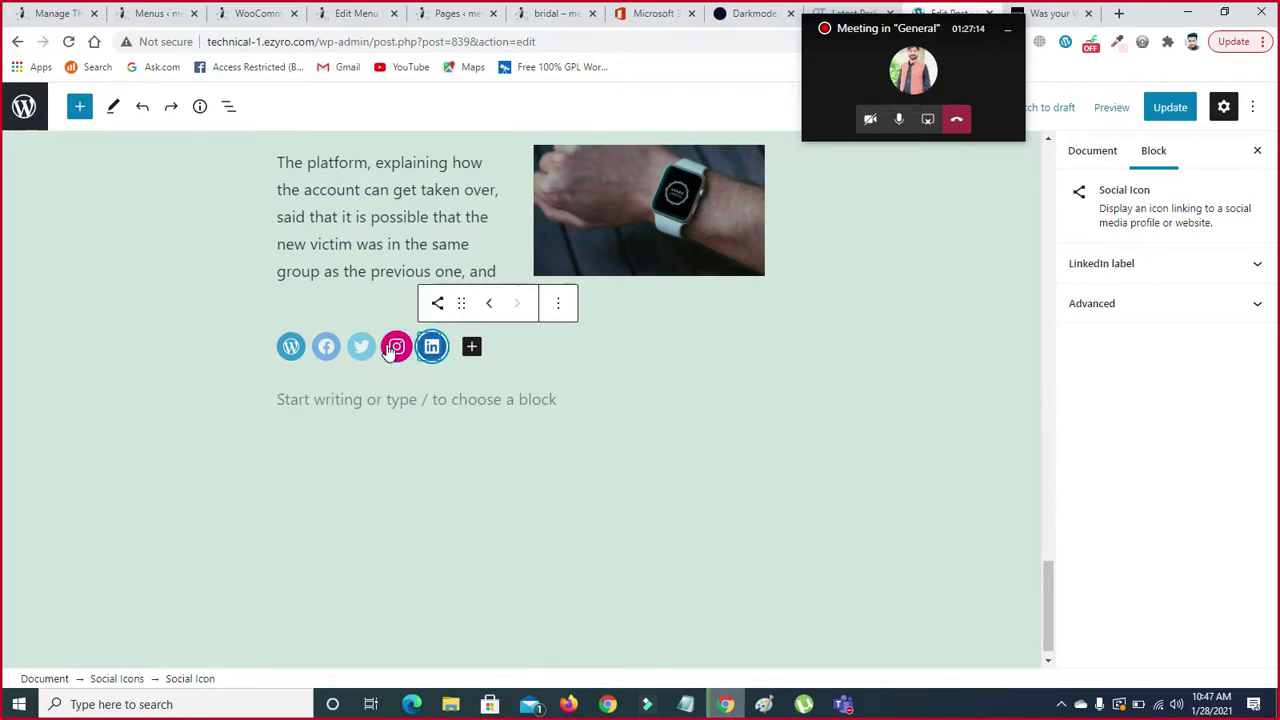
{"action": "key", "text": "ctrl+shift+z"}
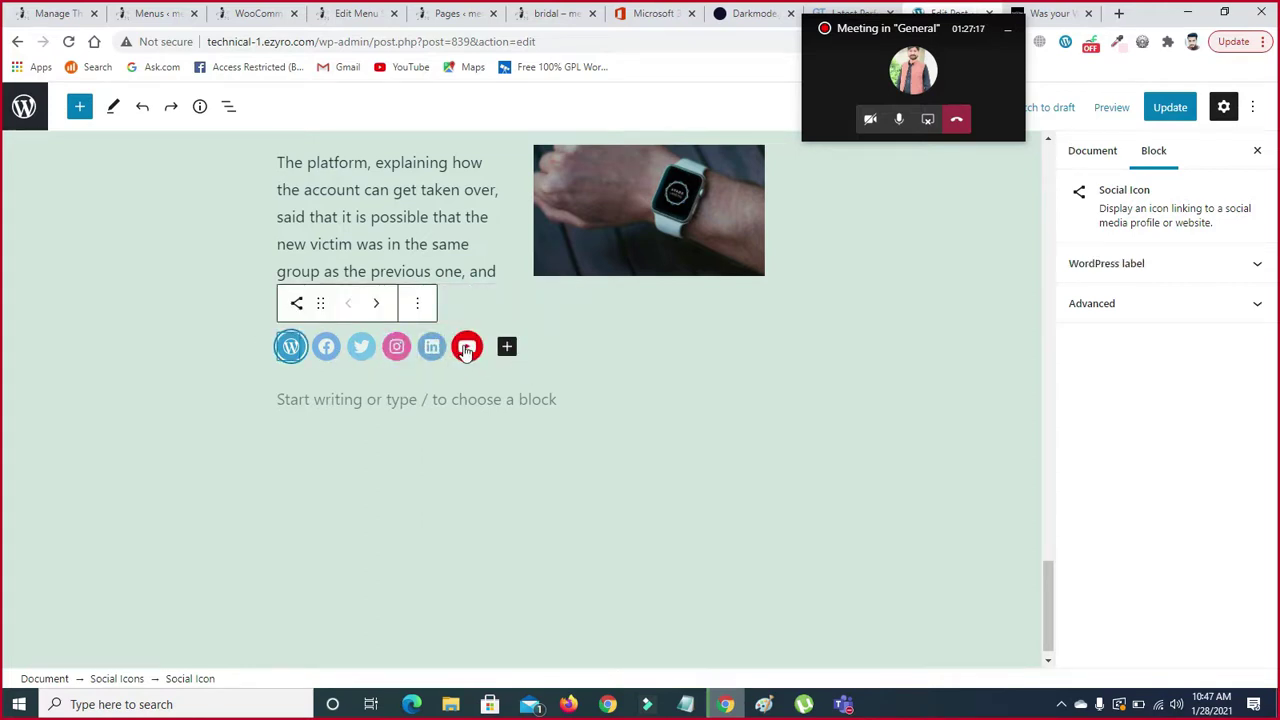
{"action": "left_click", "coordinate": [508, 347]}
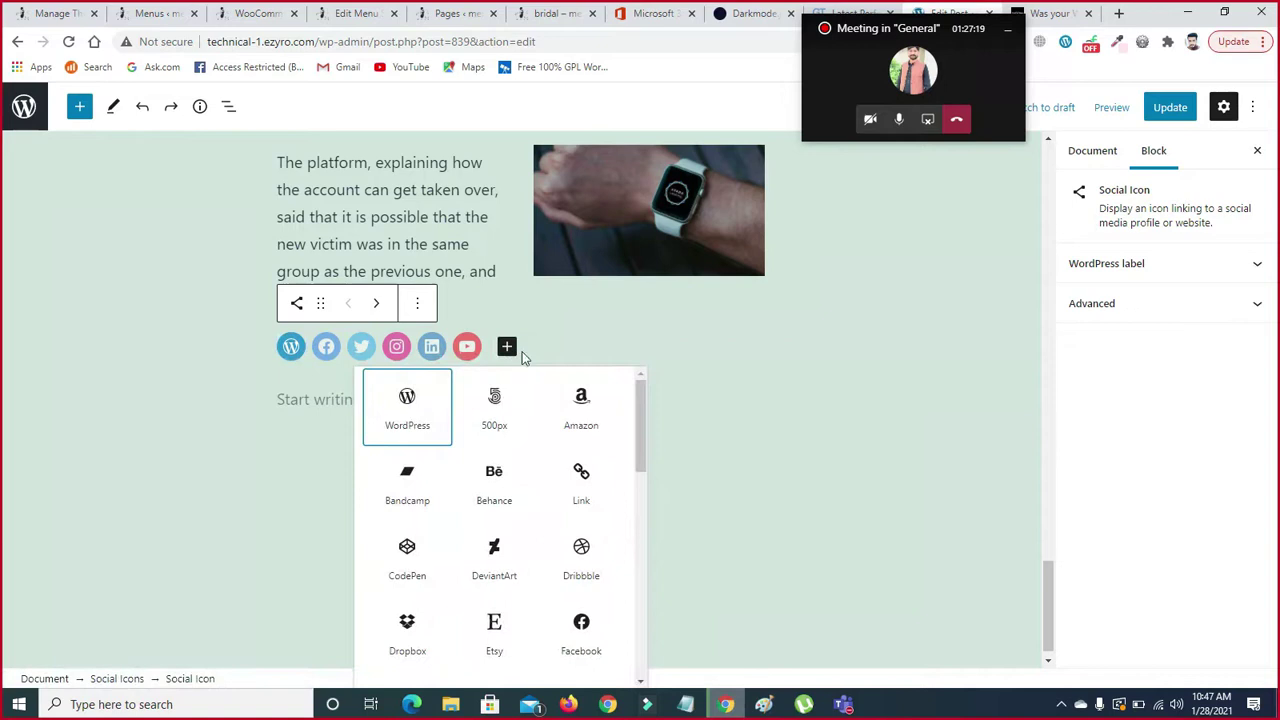
- Append Pinterest, Amazon and Link icons after YouTube in the social icons row
{"action": "left_click", "coordinate": [505, 350]}
{"action": "left_click", "coordinate": [505, 350]}
{"action": "left_click", "coordinate": [508, 351]}
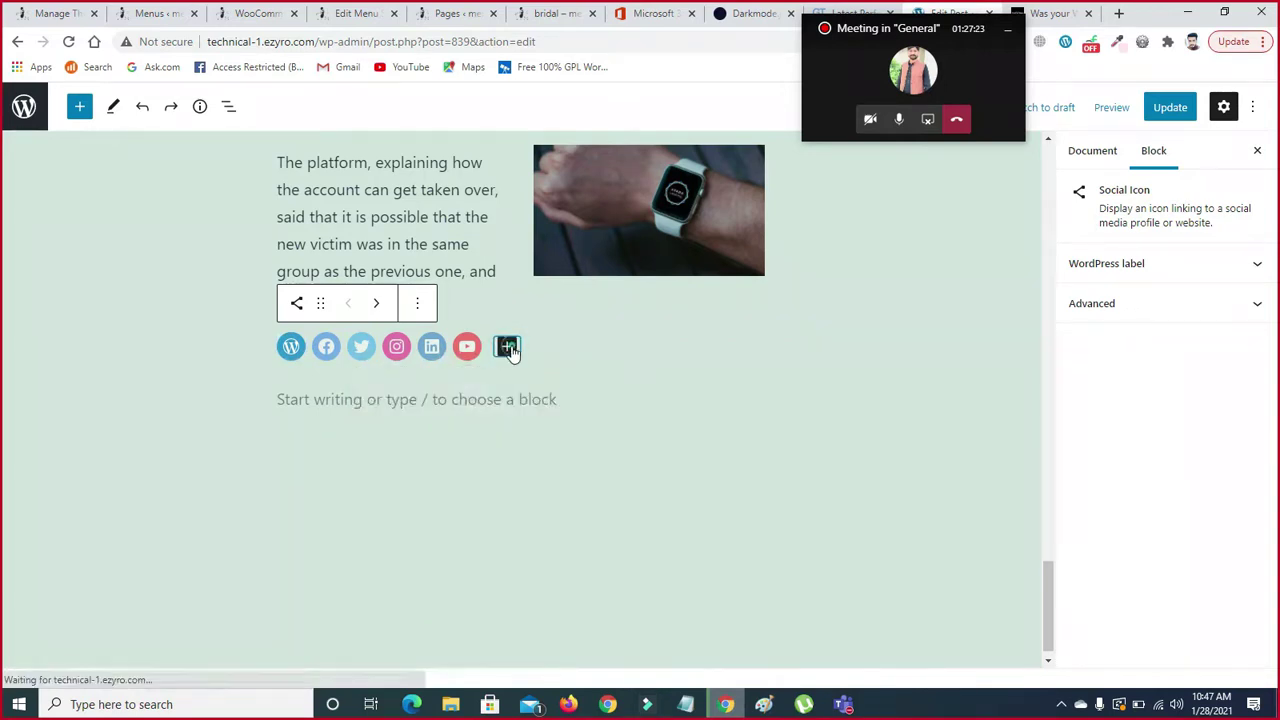
{"action": "left_click", "coordinate": [508, 348]}
{"action": "left_click_drag", "start_coordinate": [641, 416], "coordinate": [641, 567]}
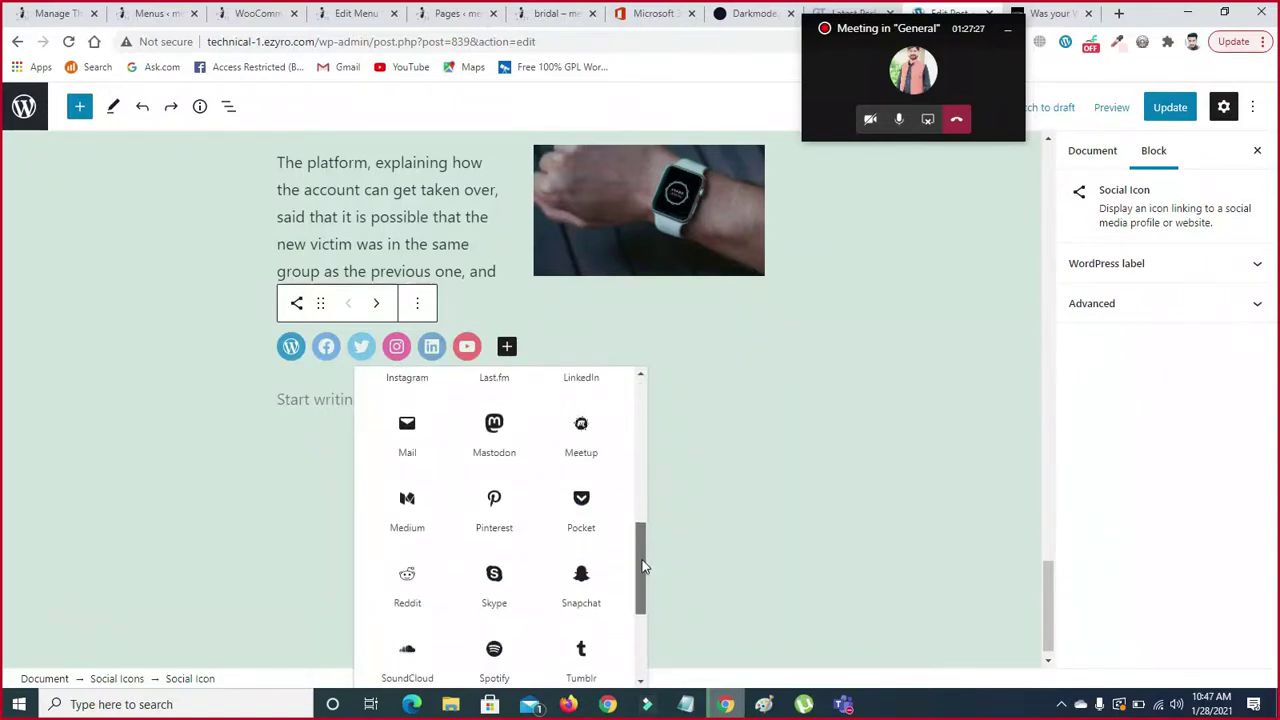
{"action": "left_click", "coordinate": [494, 505]}
{"action": "left_click", "coordinate": [542, 347]}
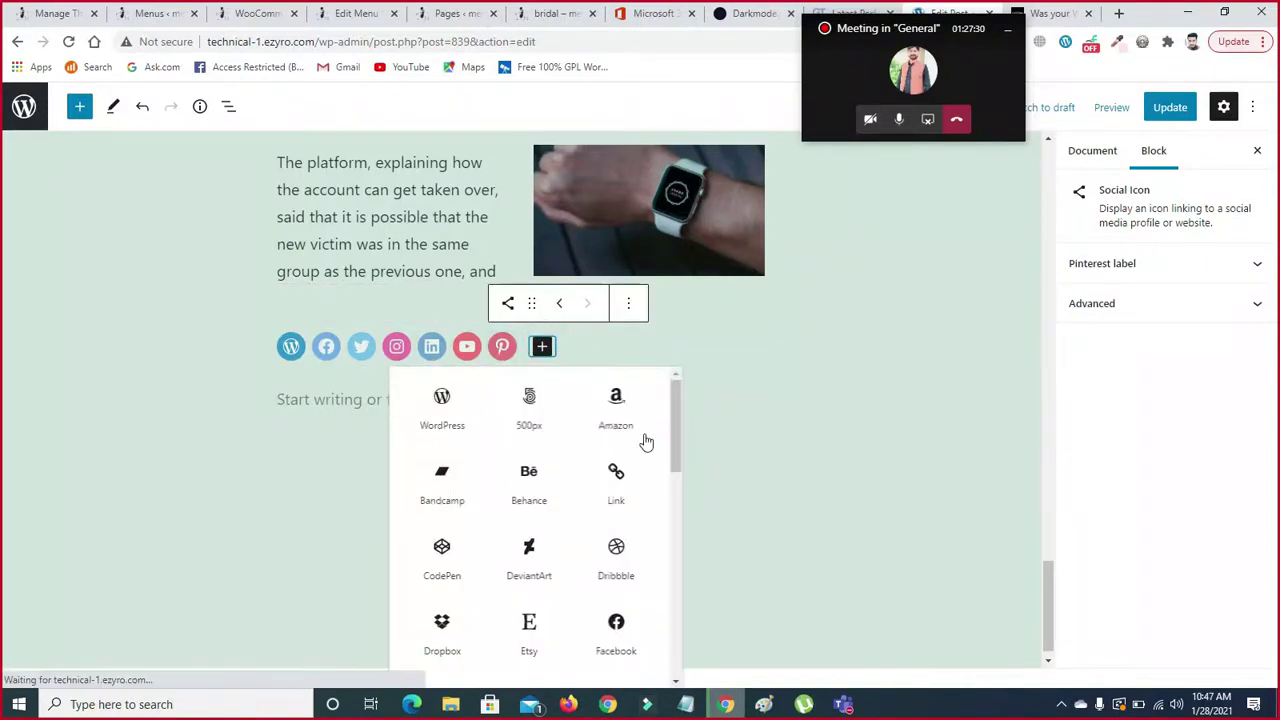
{"action": "left_click", "coordinate": [615, 418]}
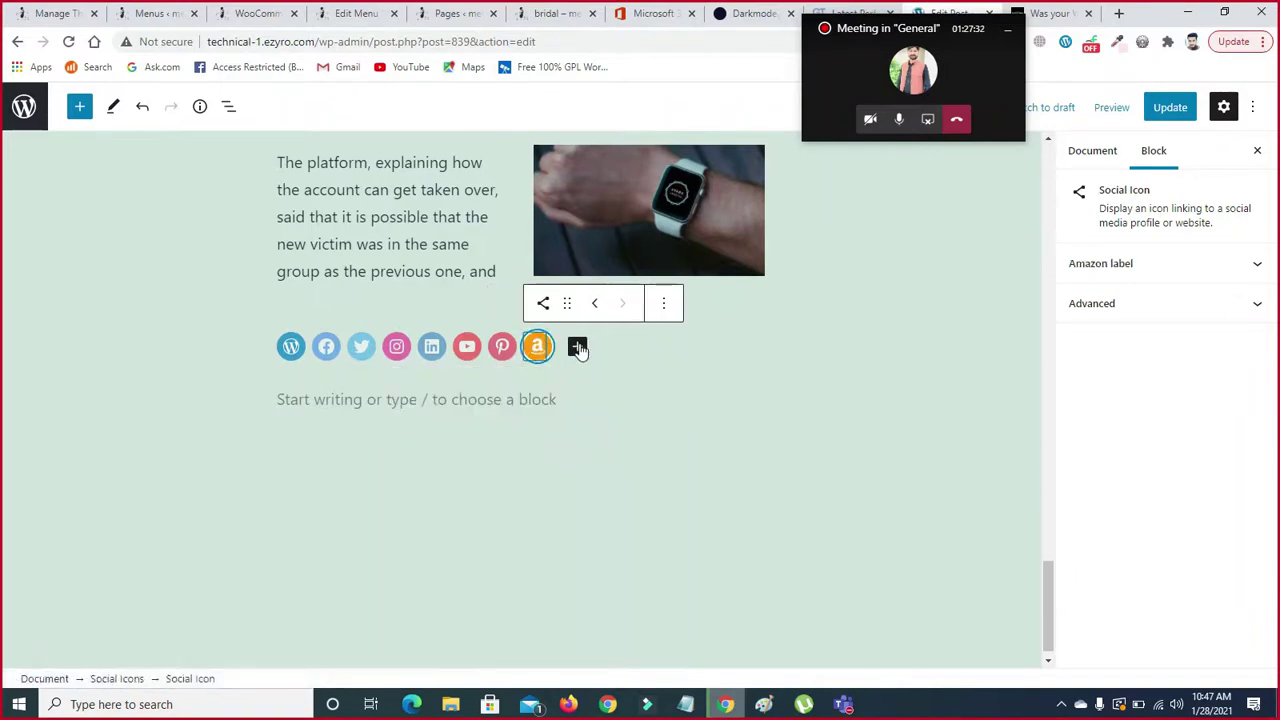
{"action": "left_click", "coordinate": [577, 346]}
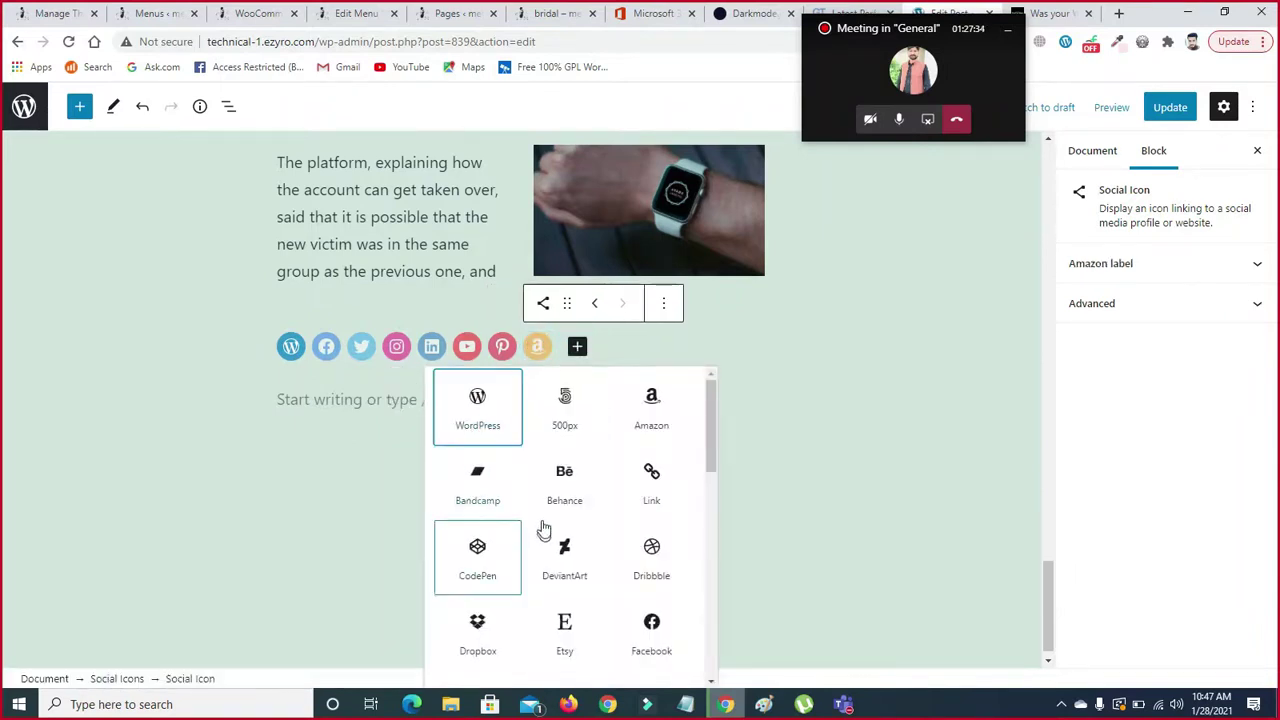
{"action": "left_click", "coordinate": [653, 497]}
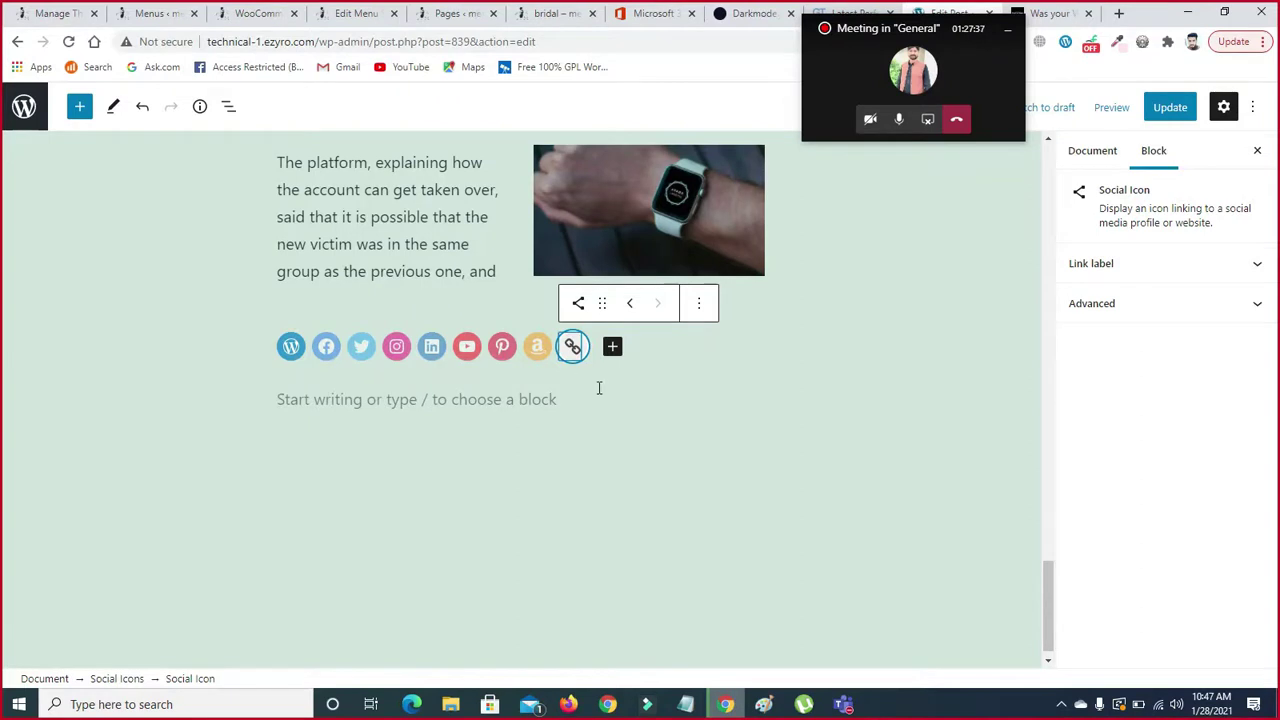
{"action": "left_click", "coordinate": [289, 348]}
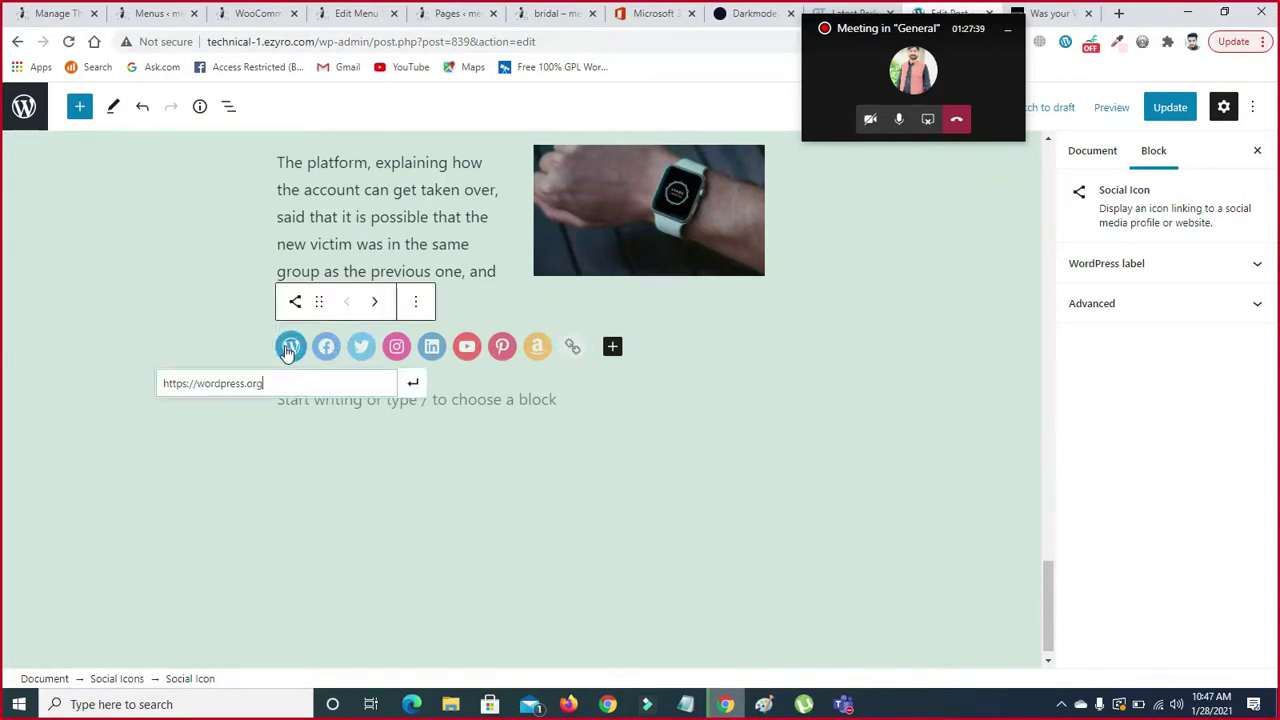
- Restore the accidentally deleted social icons block and undo the Link icon off the row end
{"action": "left_click", "coordinate": [417, 302]}
{"action": "left_click", "coordinate": [487, 493]}
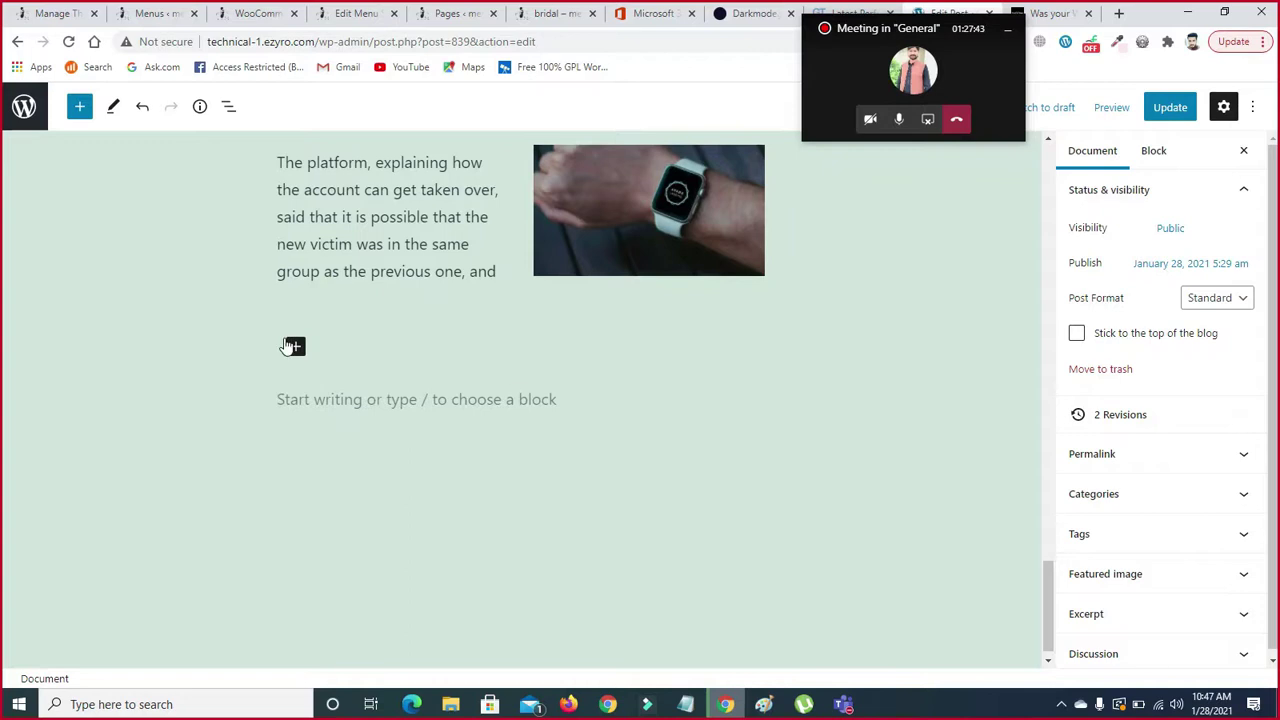
{"action": "key", "text": "ctrl+z"}
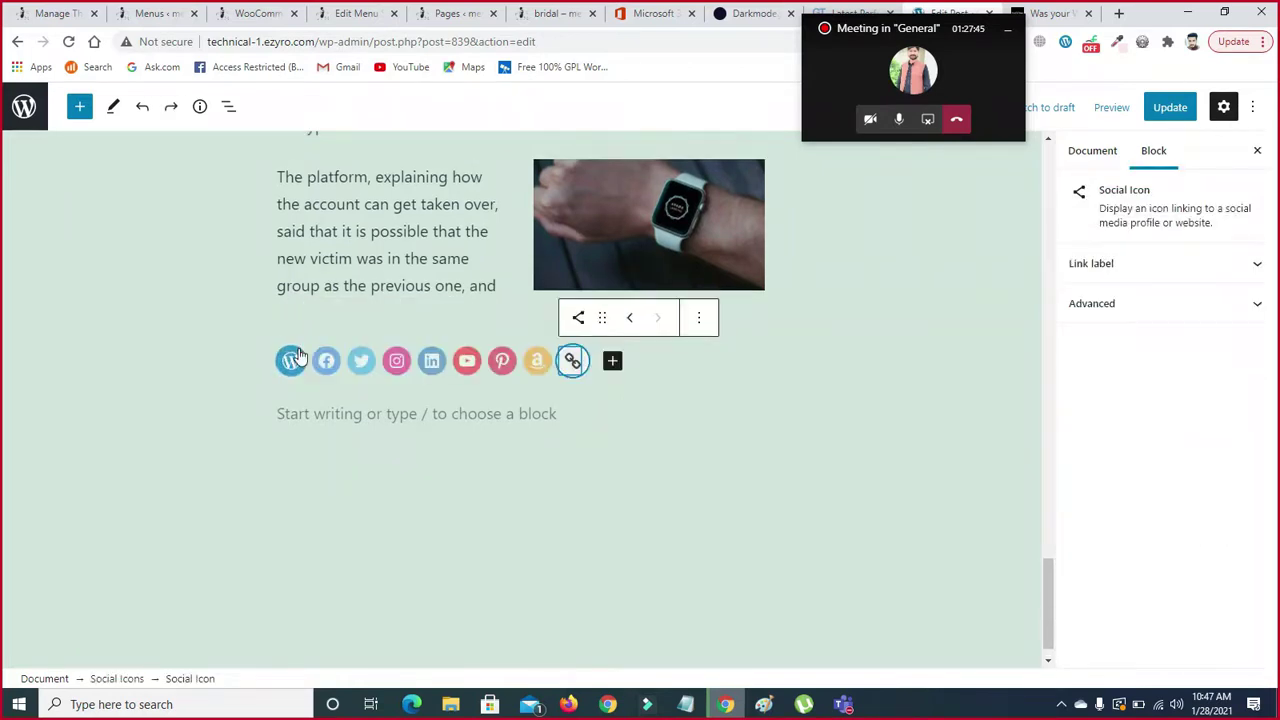
{"action": "left_click", "coordinate": [290, 360]}
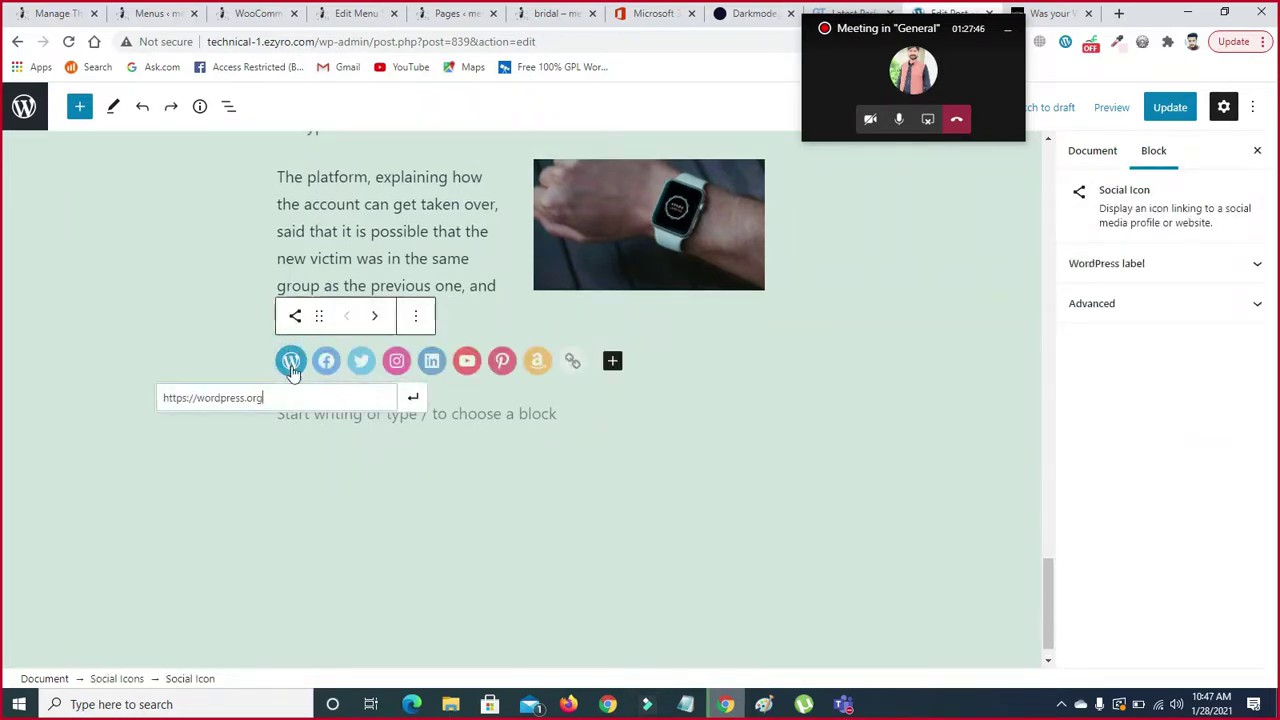
{"action": "left_click", "coordinate": [418, 318]}
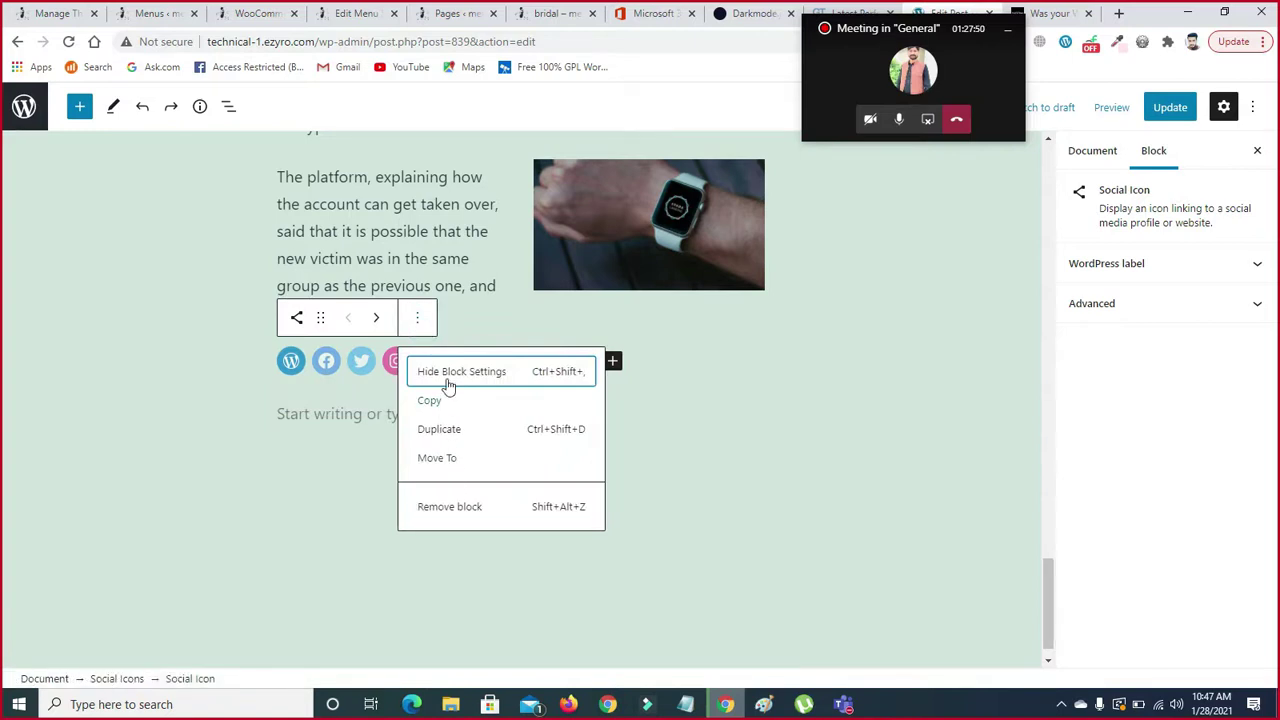
{"action": "left_click", "coordinate": [505, 378]}
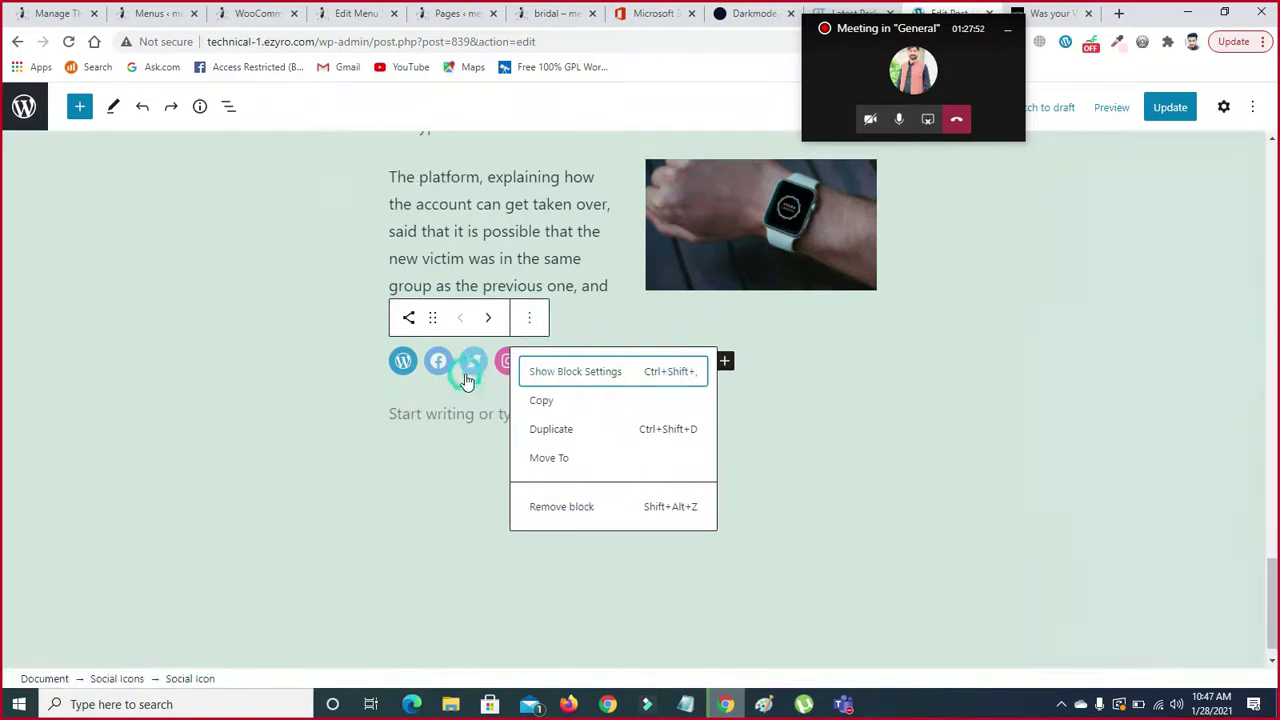
{"action": "key", "text": "ctrl+z"}
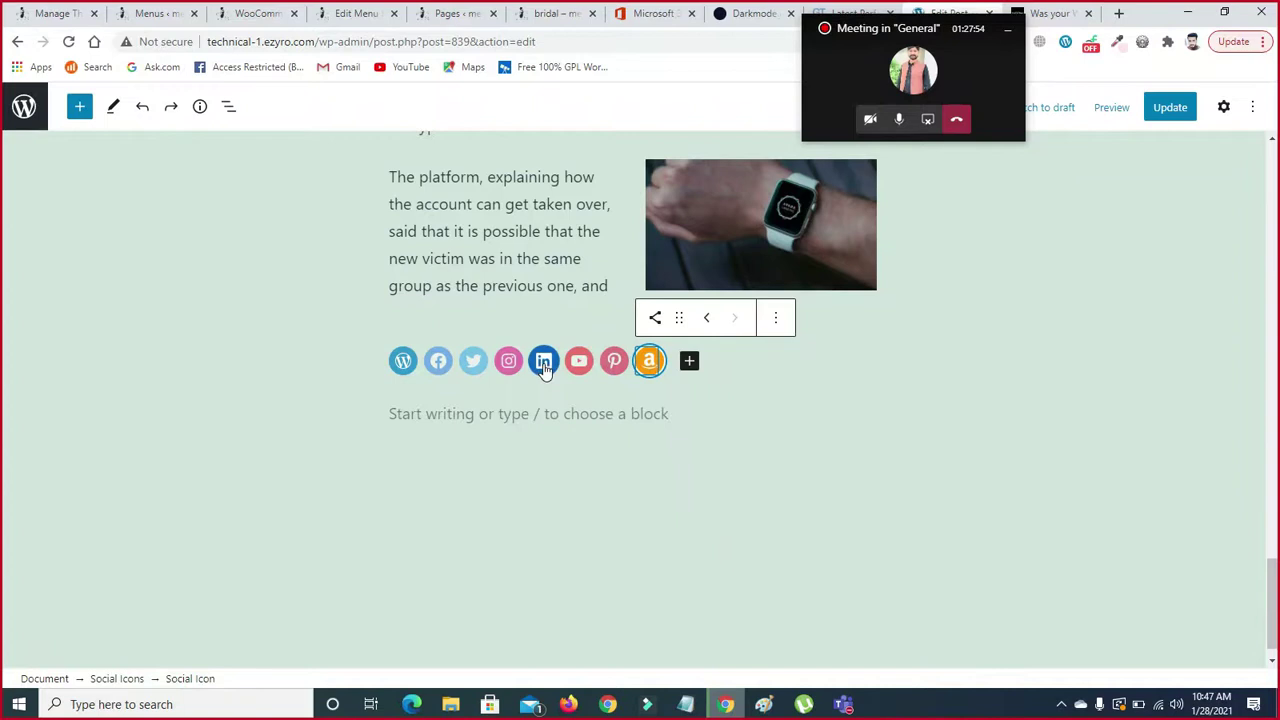
{"action": "left_click", "coordinate": [401, 361]}
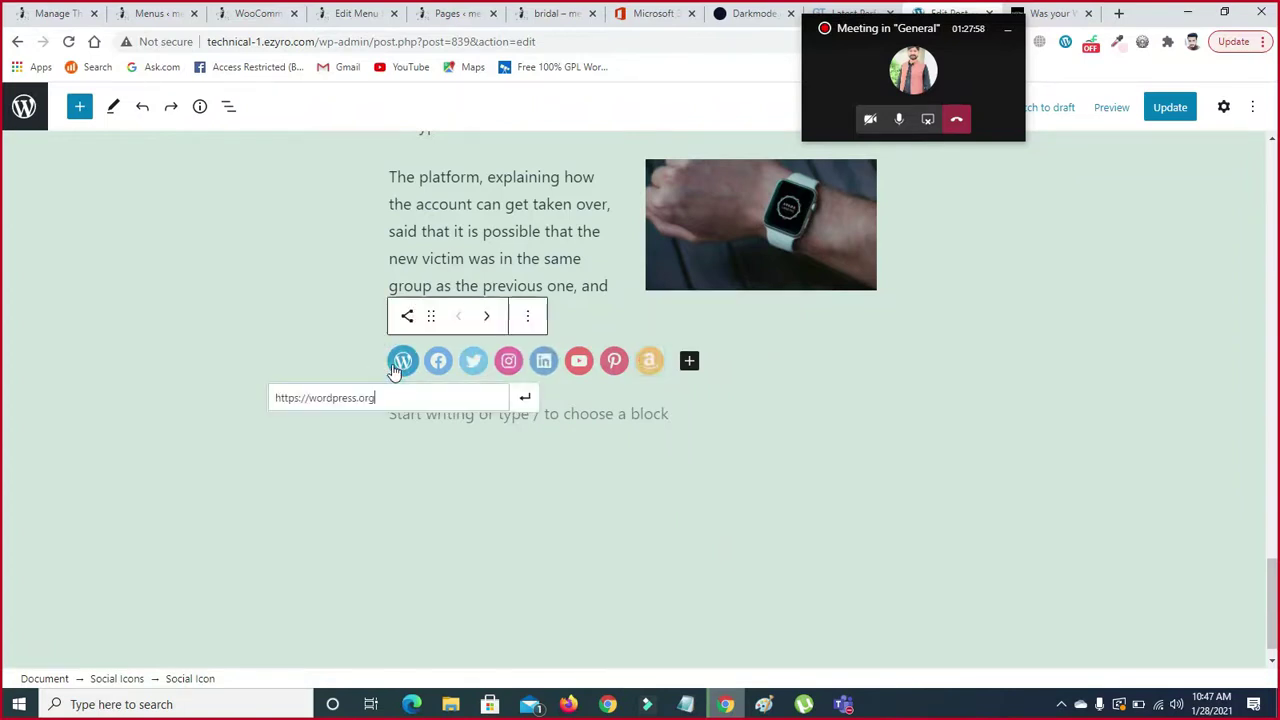
{"action": "left_click", "coordinate": [529, 317]}
{"action": "left_click", "coordinate": [575, 371]}
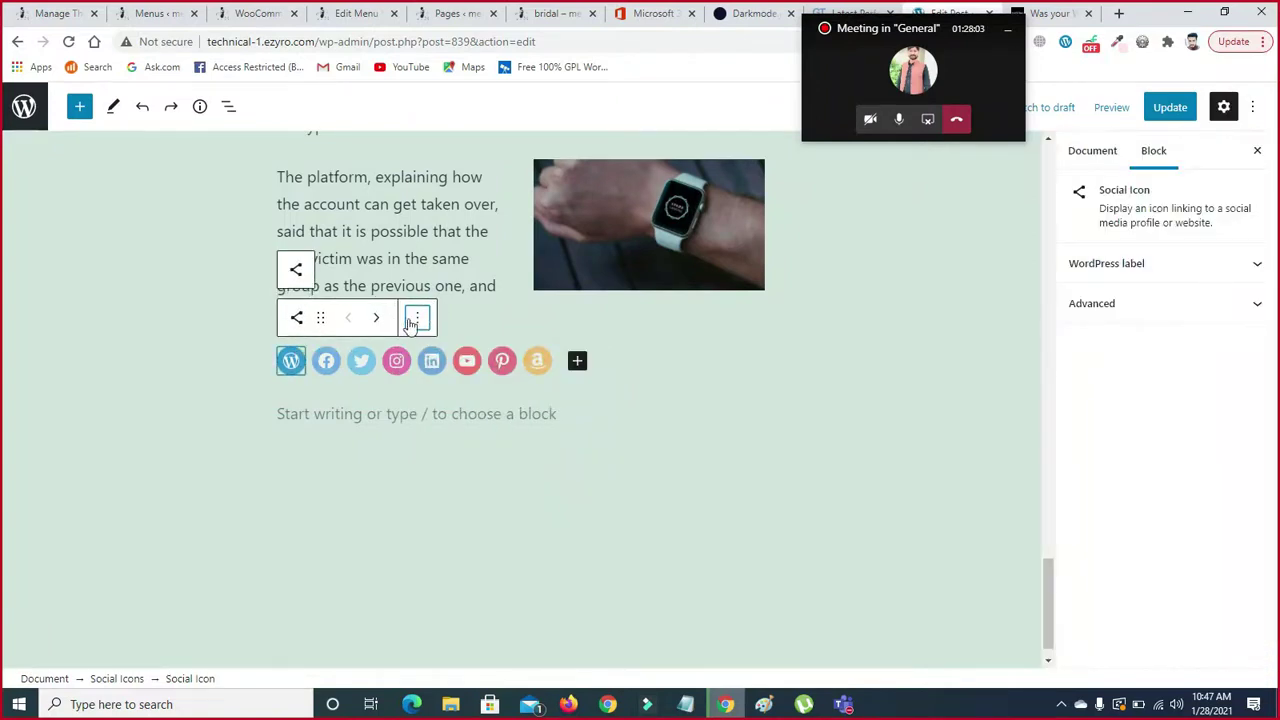
- Remove the Facebook and YouTube icons from the row
{"action": "left_click", "coordinate": [331, 364]}
{"action": "left_click", "coordinate": [452, 317]}
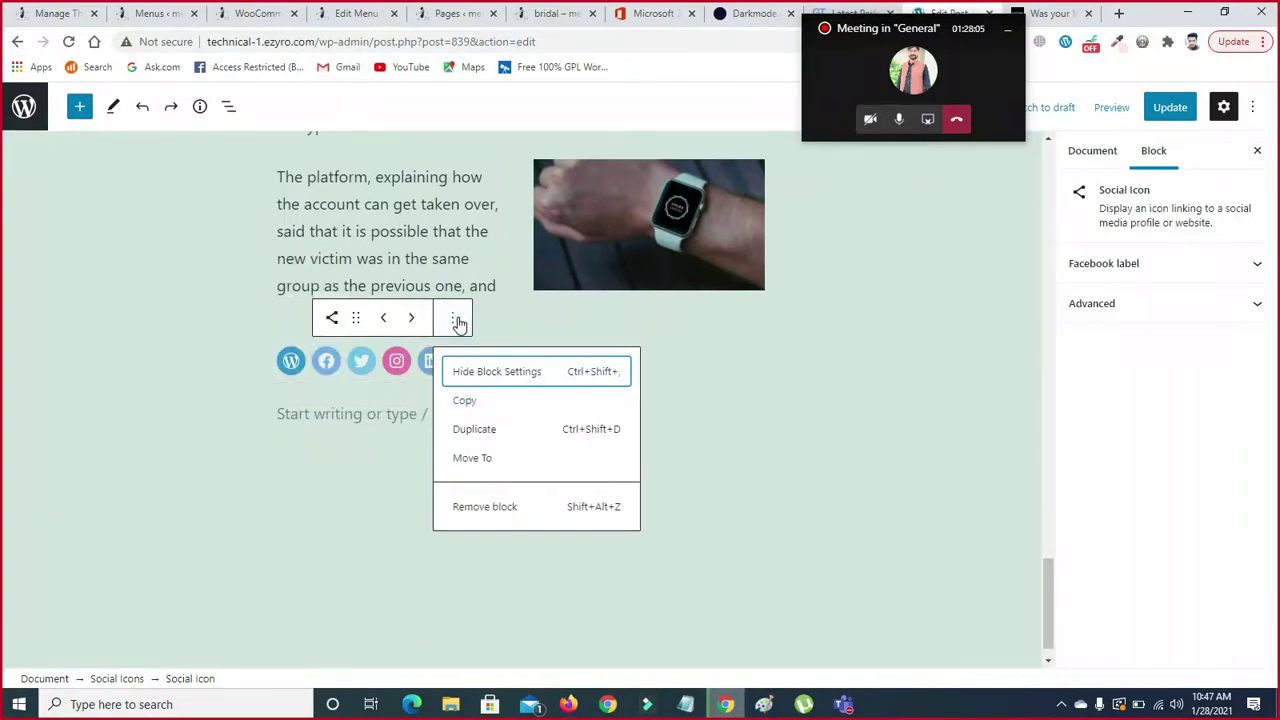
{"action": "left_click", "coordinate": [491, 510]}
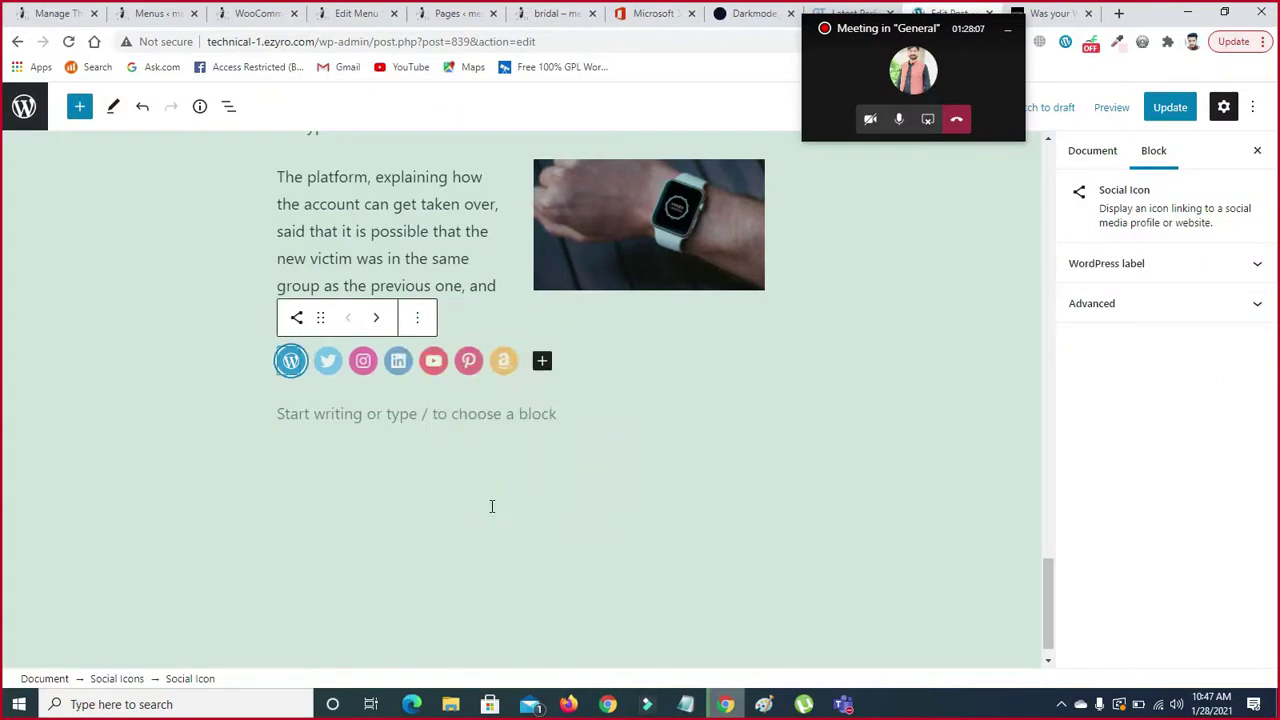
{"action": "left_click", "coordinate": [432, 362]}
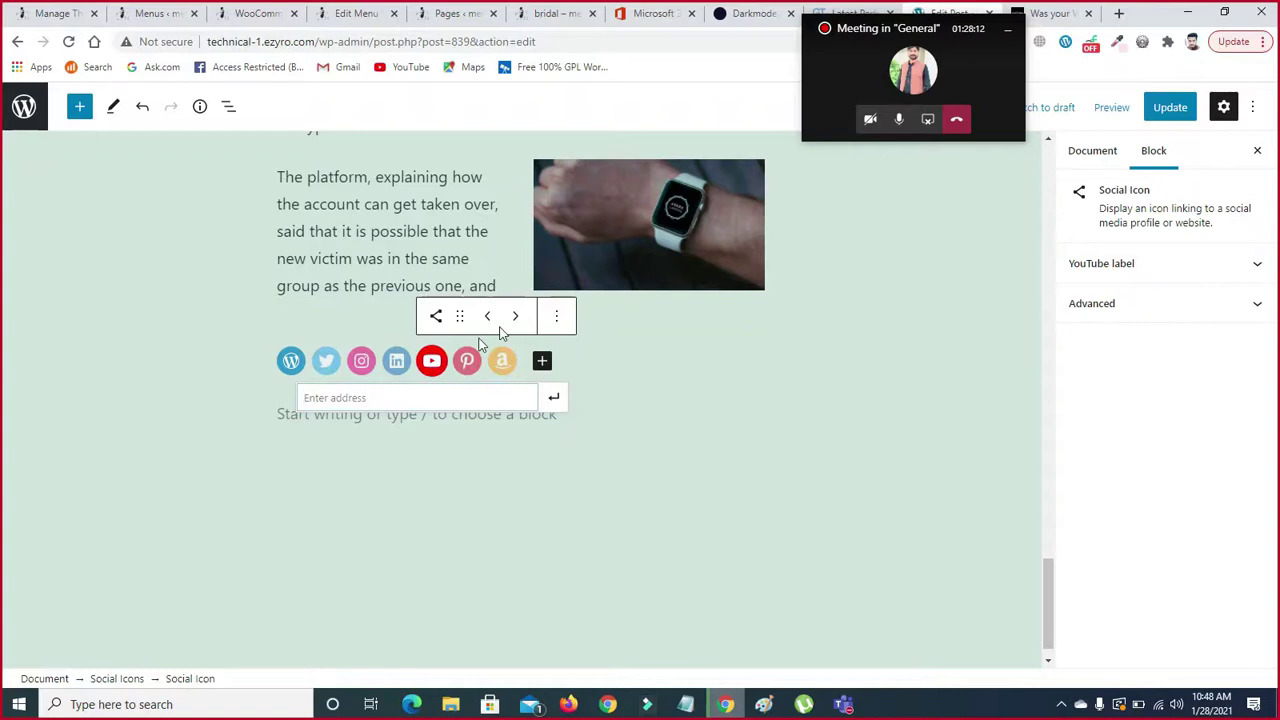
{"action": "left_click", "coordinate": [558, 320]}
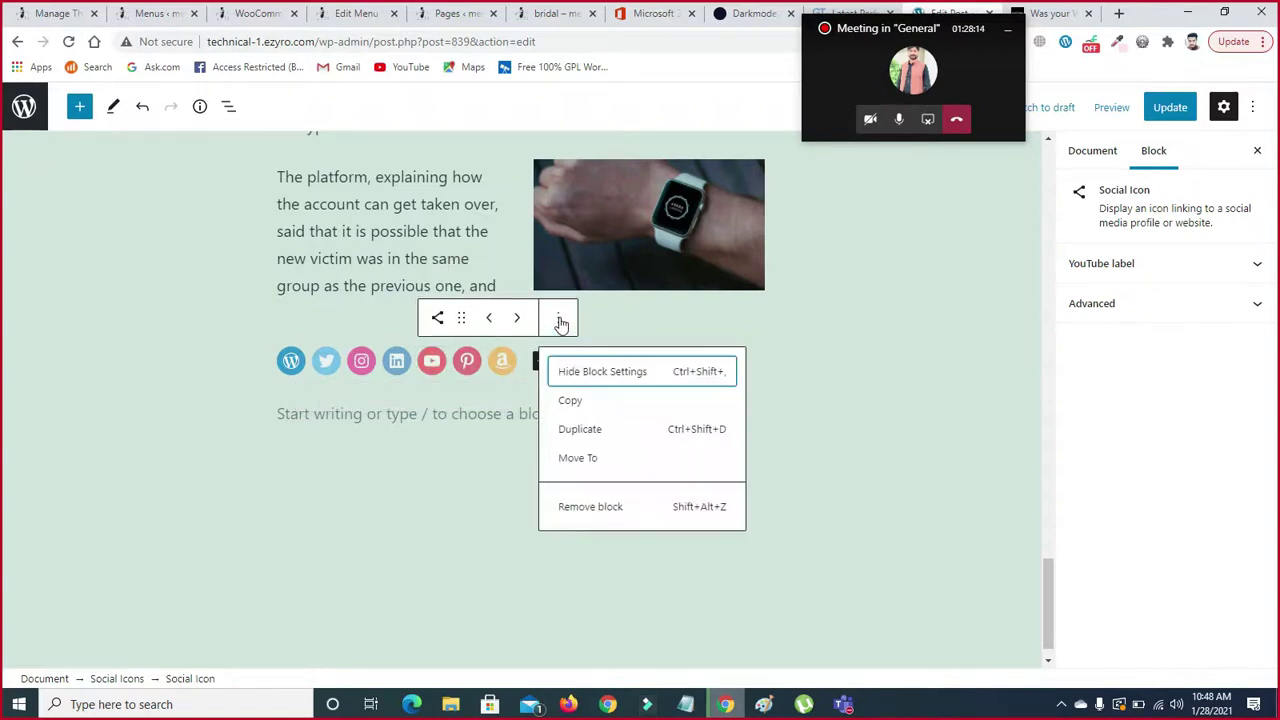
{"action": "left_click", "coordinate": [614, 507]}
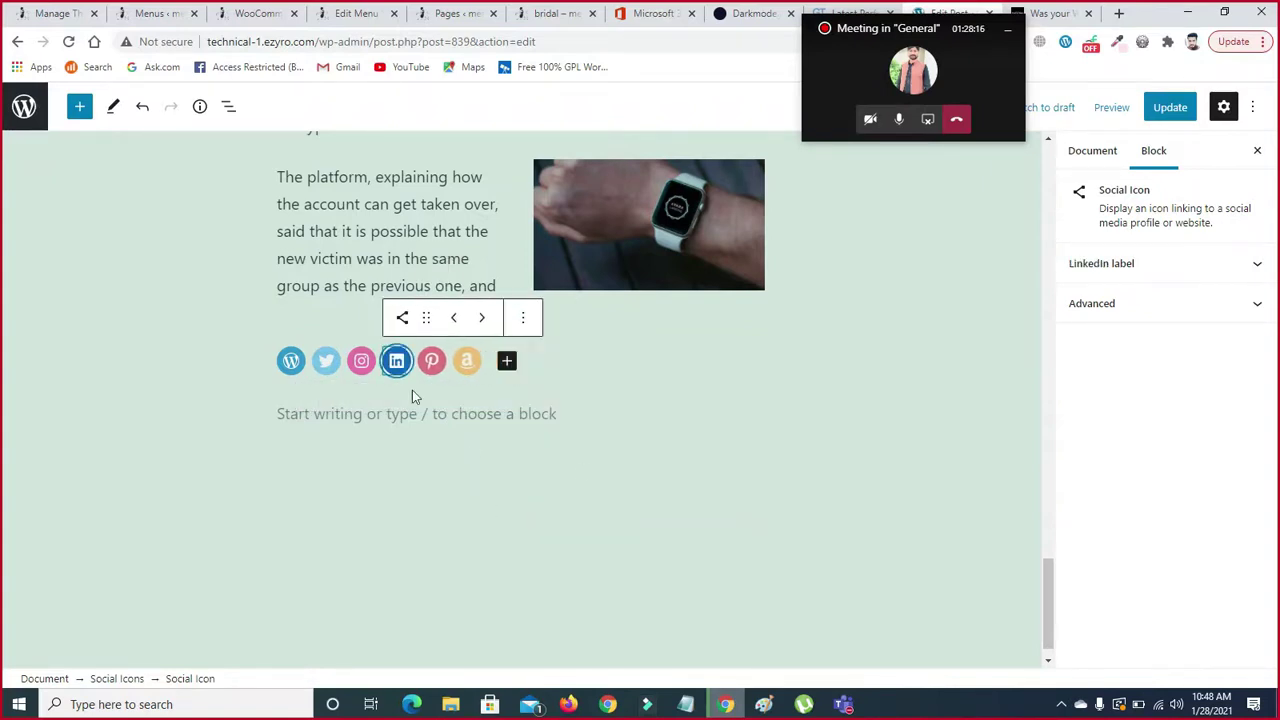
- Append a Behance icon after Amazon and check the WordPress icon's link address
{"action": "left_click", "coordinate": [508, 360]}
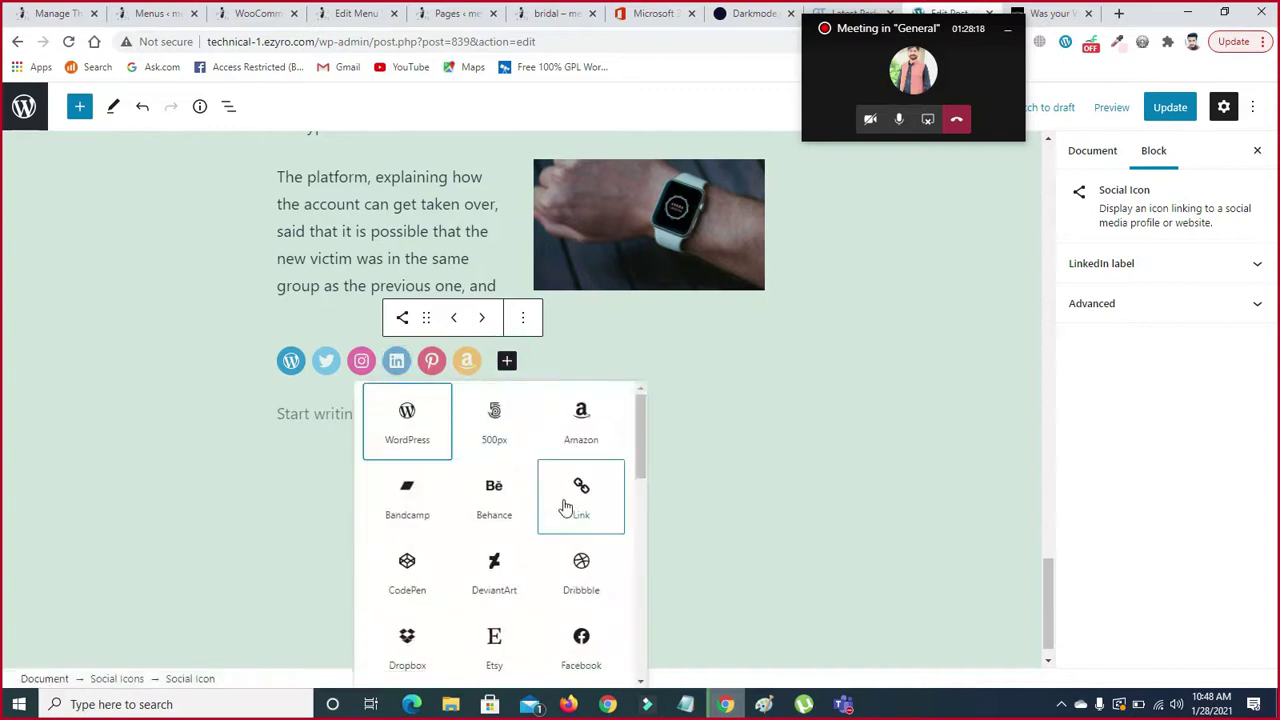
{"action": "left_click", "coordinate": [480, 484]}
{"action": "left_click", "coordinate": [612, 428]}
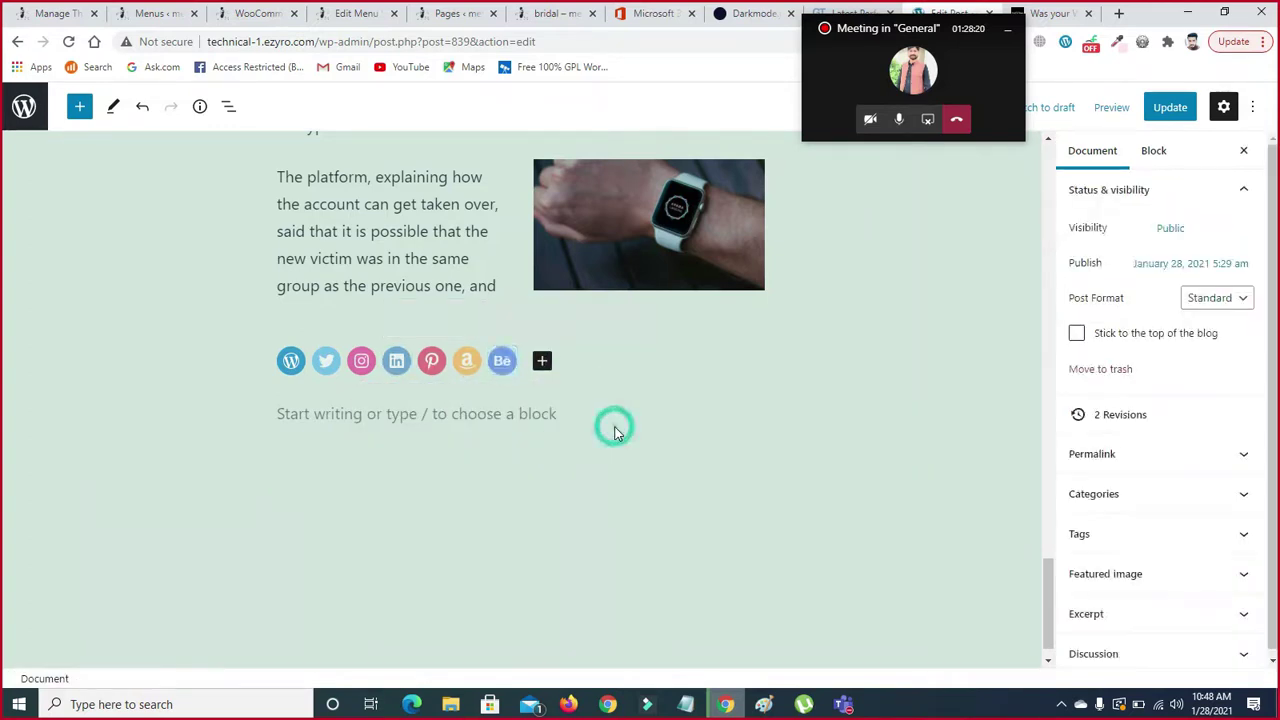
{"action": "left_click", "coordinate": [280, 477]}
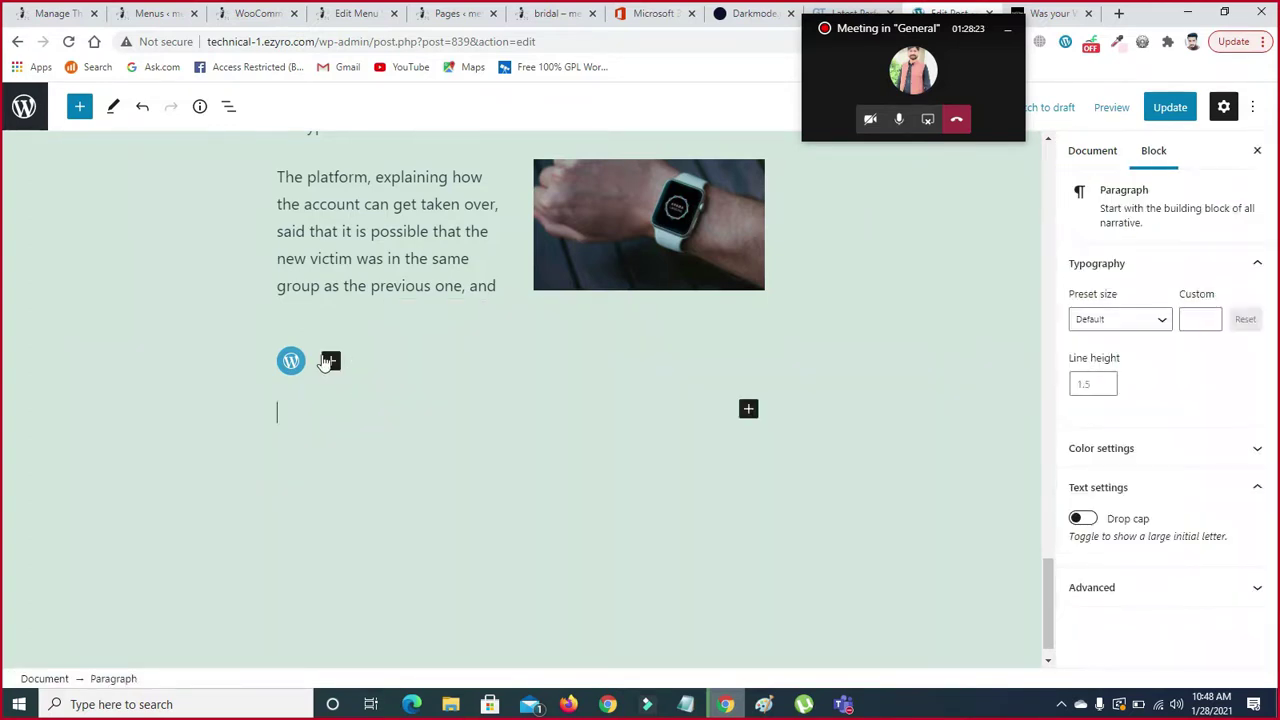
{"action": "left_click", "coordinate": [291, 362]}
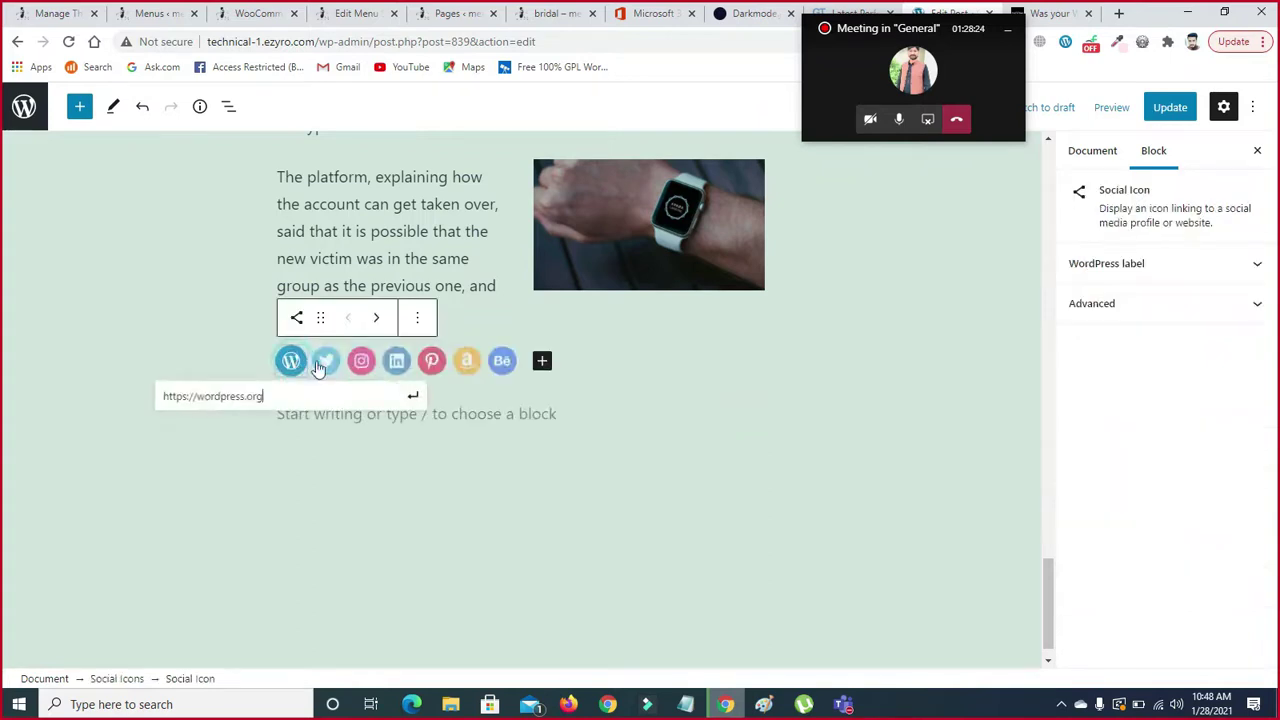
{"action": "left_click", "coordinate": [368, 518]}
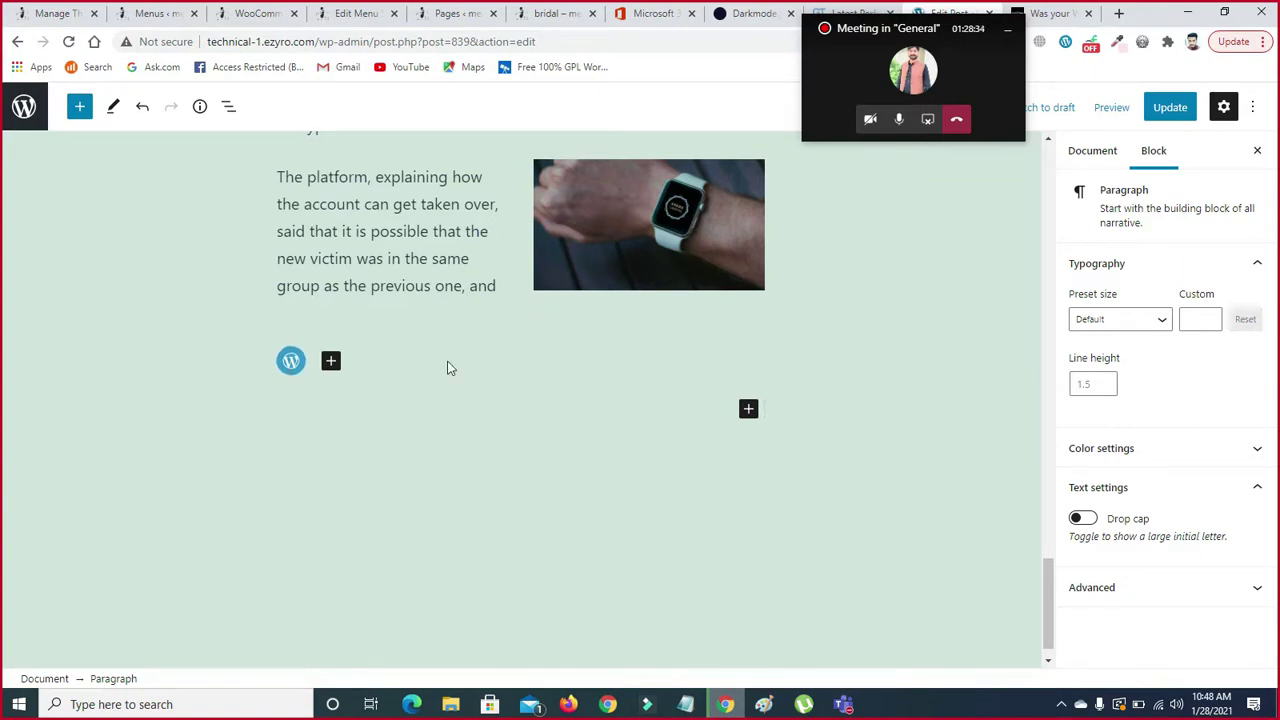
{"action": "left_click", "coordinate": [291, 362]}
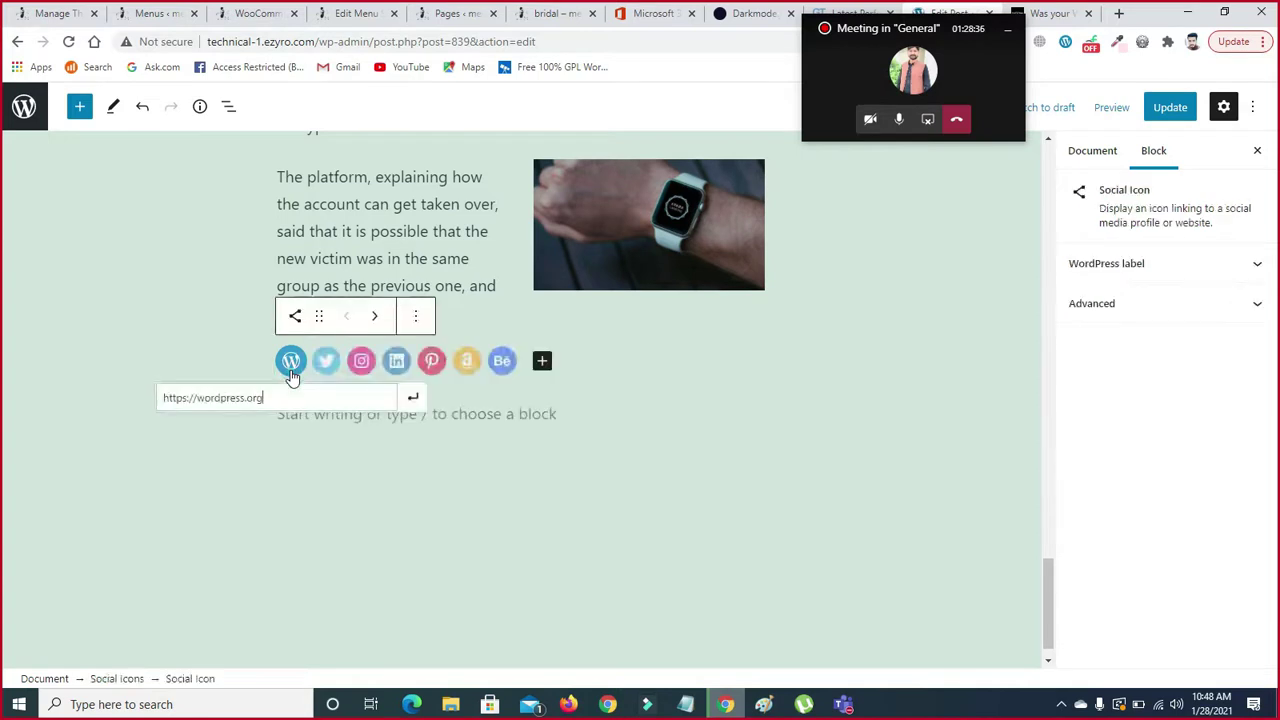
- Give the Twitter icon the link 'ttt' and the Instagram icon the placeholder '#'
{"action": "left_click", "coordinate": [326, 362]}
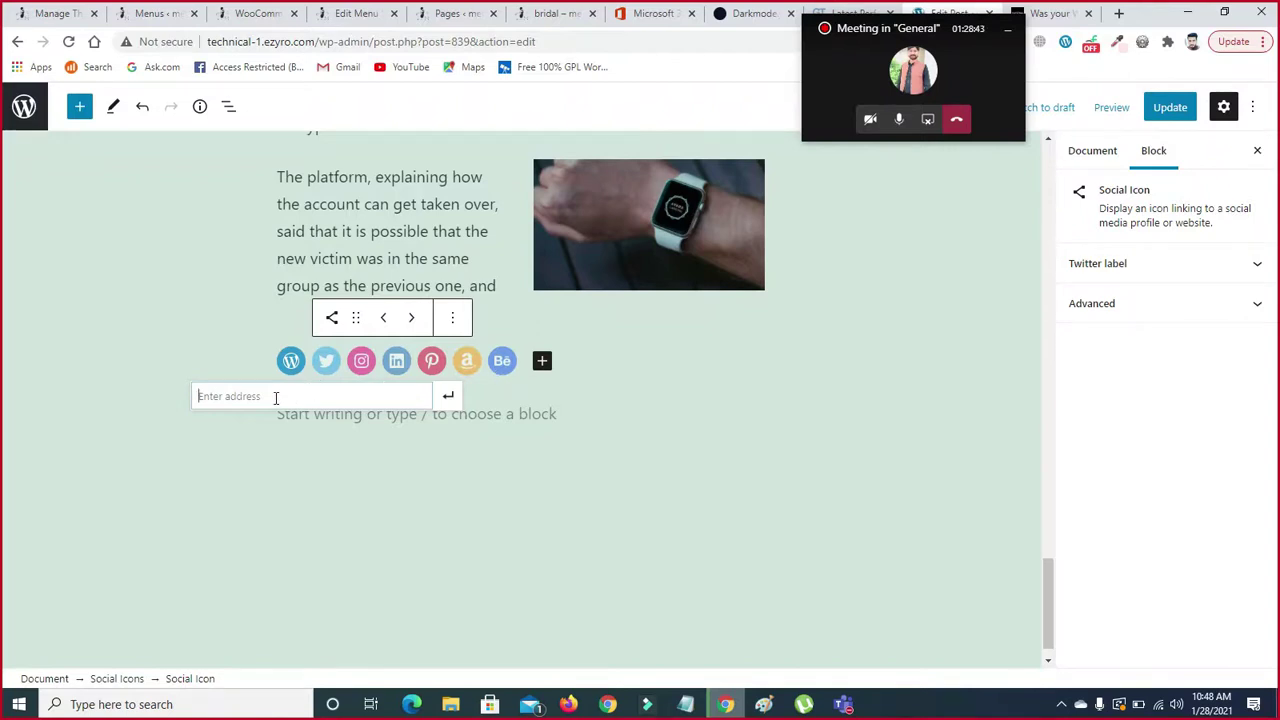
{"action": "left_click", "coordinate": [328, 362]}
{"action": "type", "text": "ttttt"}
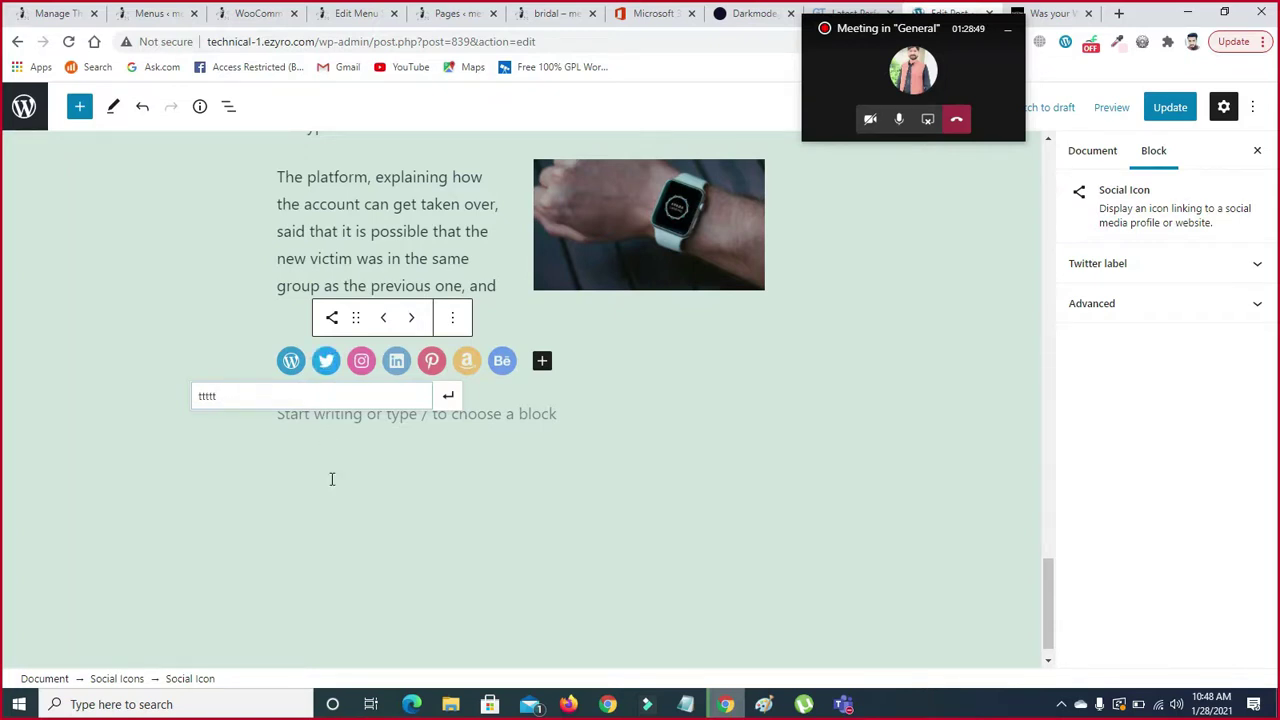
{"action": "left_click", "coordinate": [332, 479]}
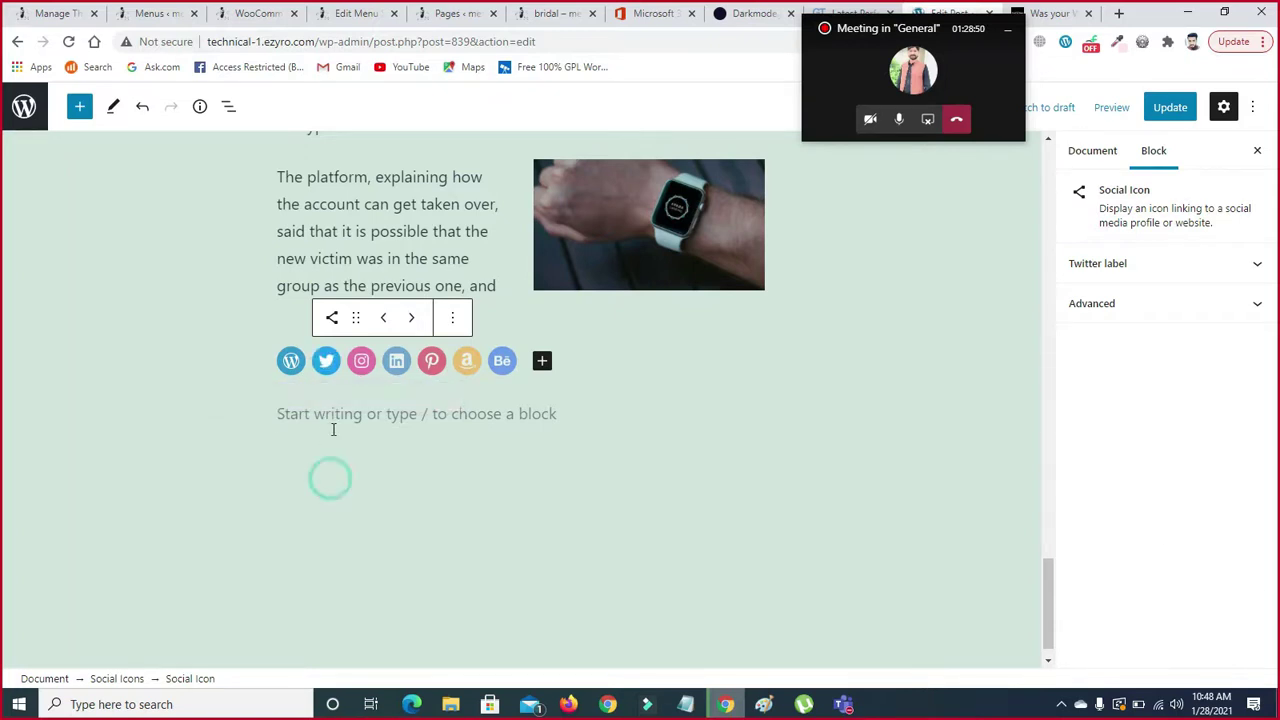
{"action": "left_click", "coordinate": [325, 362]}
{"action": "left_click", "coordinate": [363, 362]}
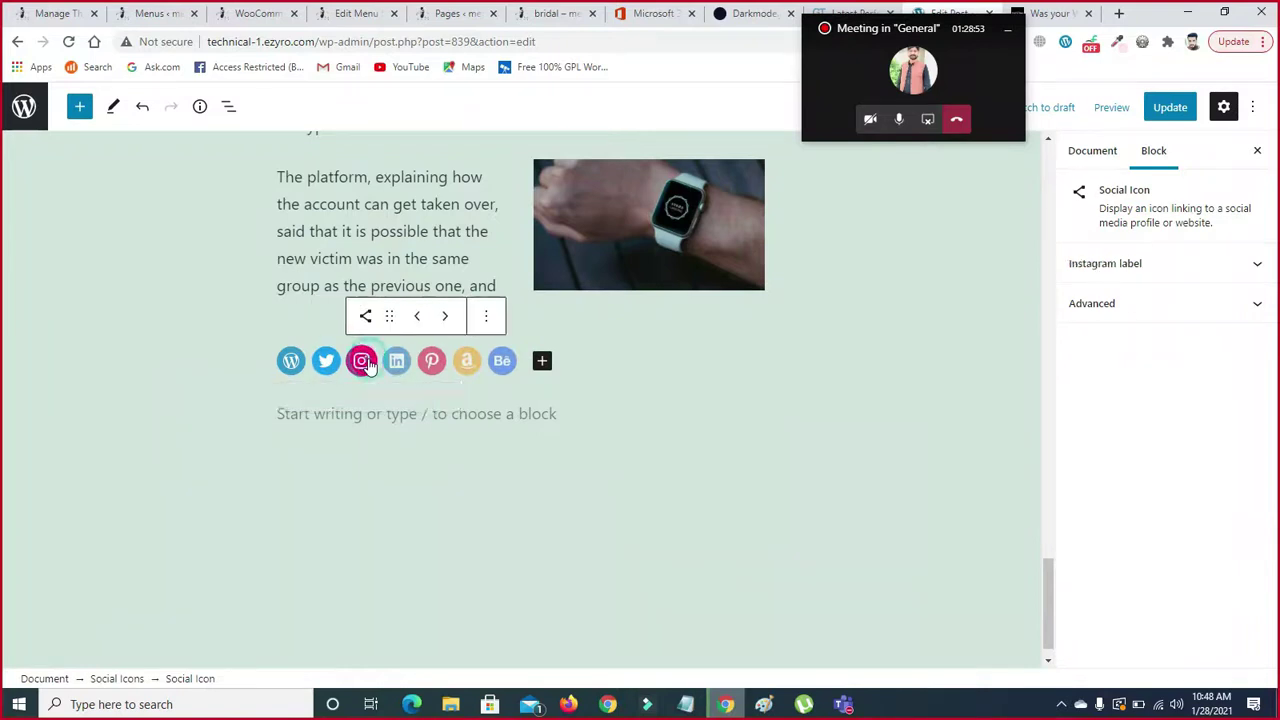
{"action": "type", "text": "ijij"}
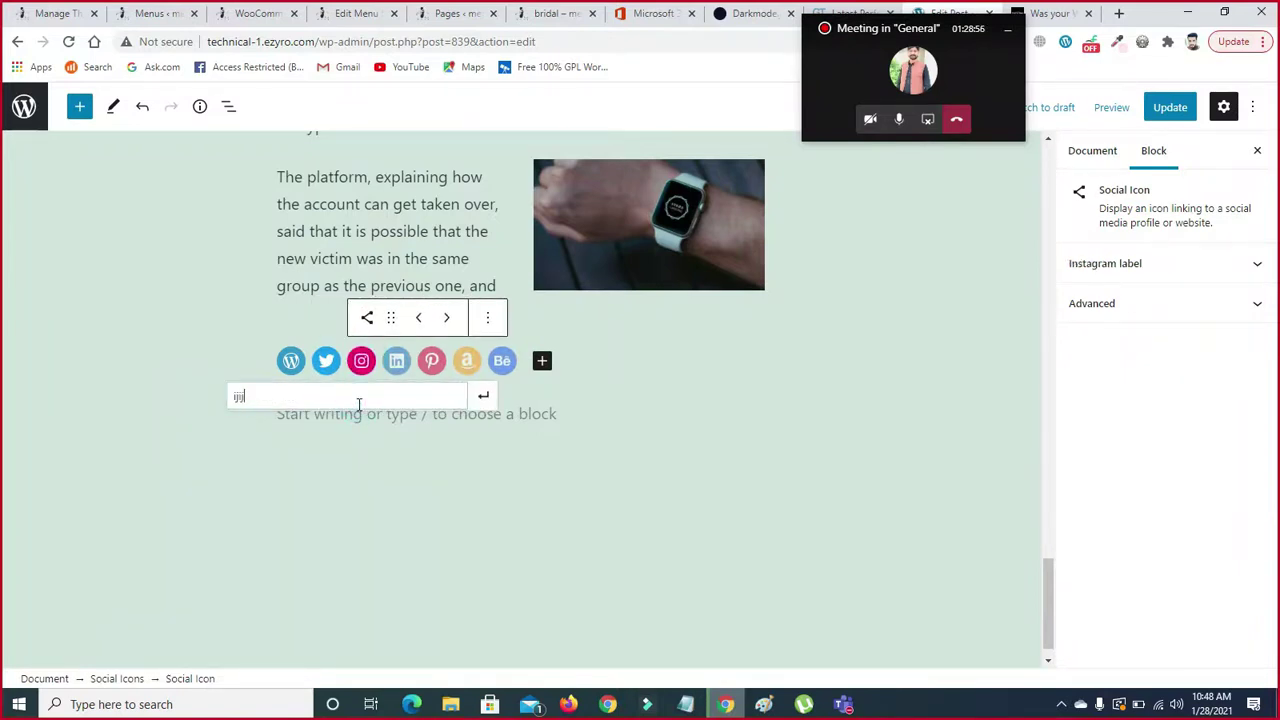
{"action": "key", "text": "BackSpace"}
{"action": "key", "text": "BackSpace"}
{"action": "key", "text": "BackSpace"}
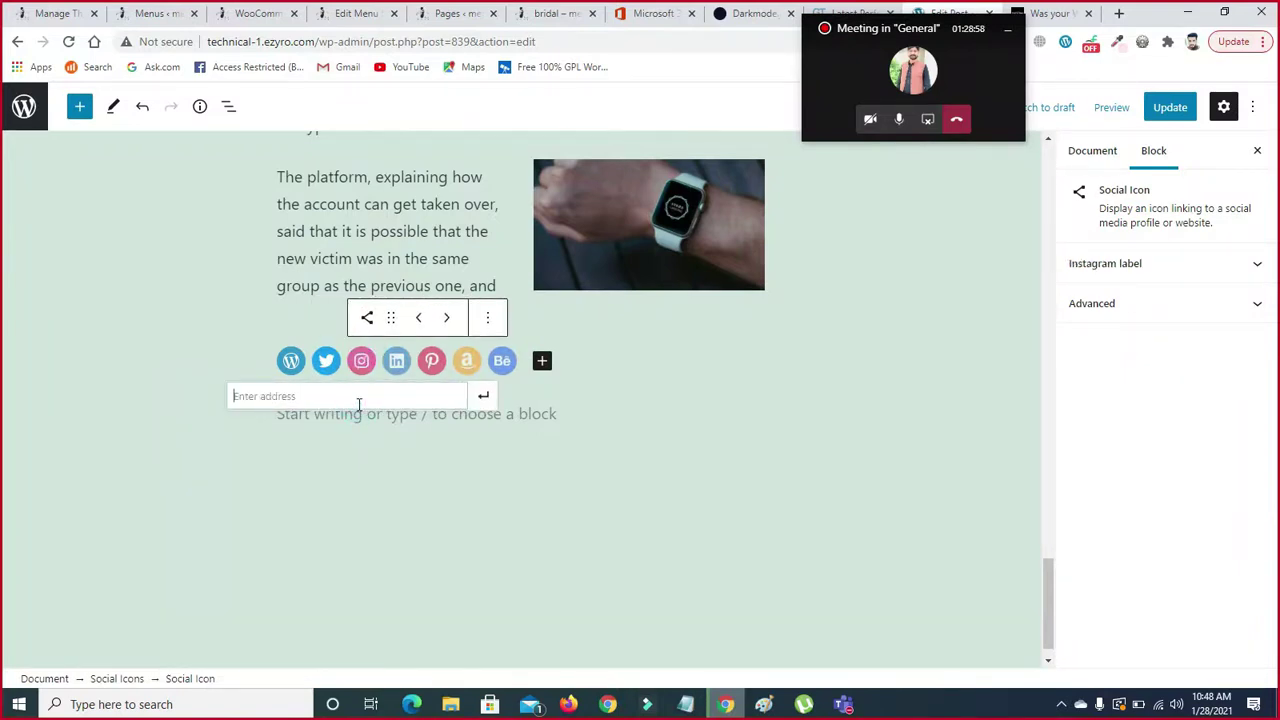
{"action": "type", "text": "#"}
{"action": "left_click", "coordinate": [371, 457]}
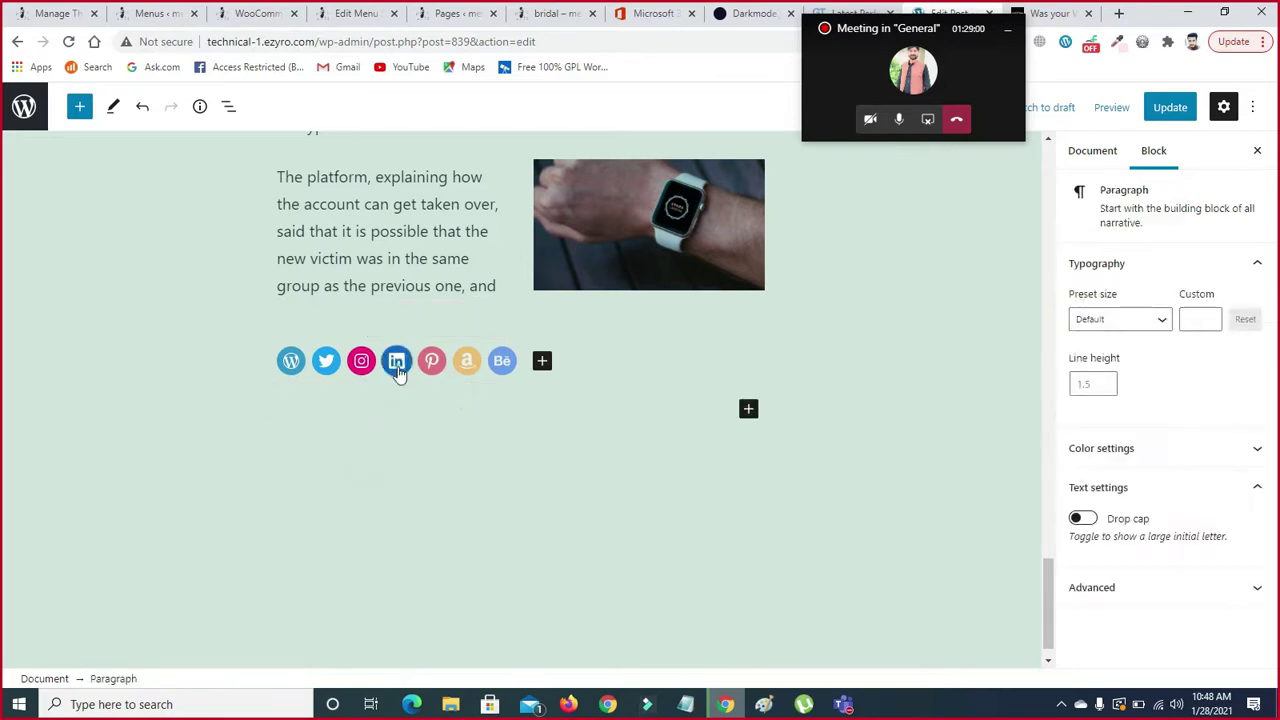
- Add '#' placeholder links to the LinkedIn and Behance icons, also opening Pinterest's and Amazon's address fields
{"action": "left_click", "coordinate": [396, 362]}
{"action": "type", "text": "#"}
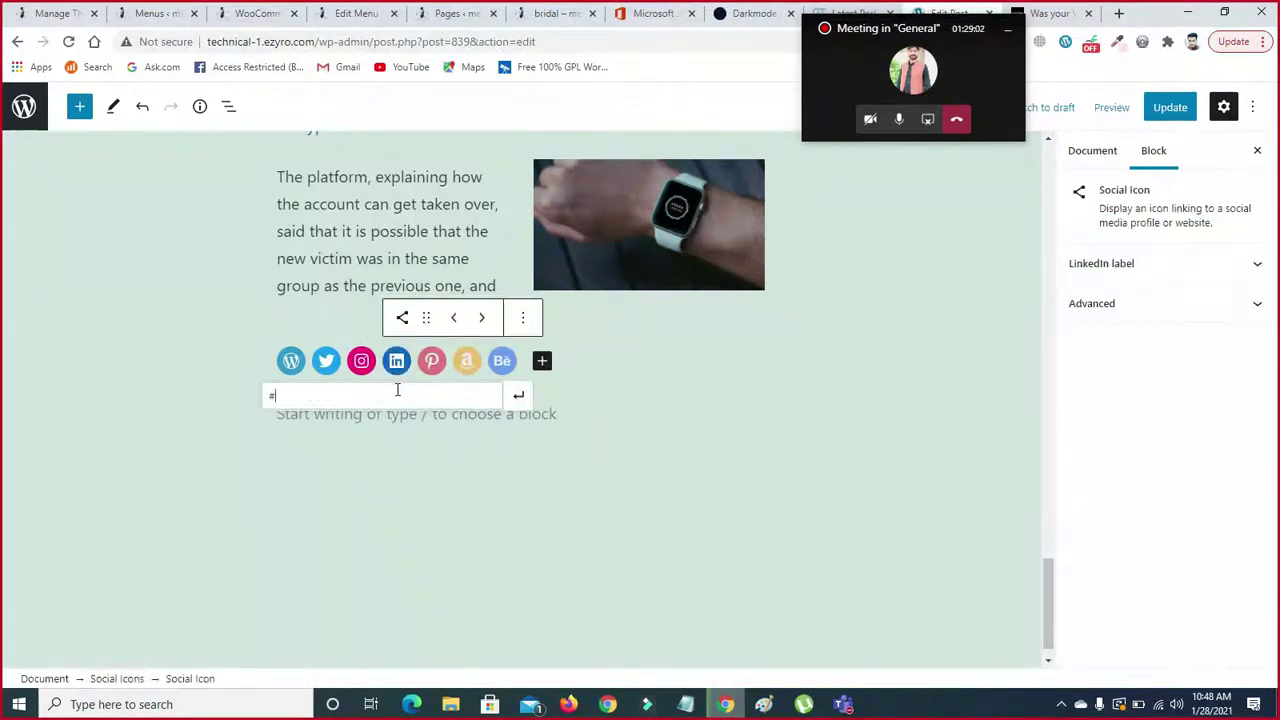
{"action": "left_click", "coordinate": [417, 483]}
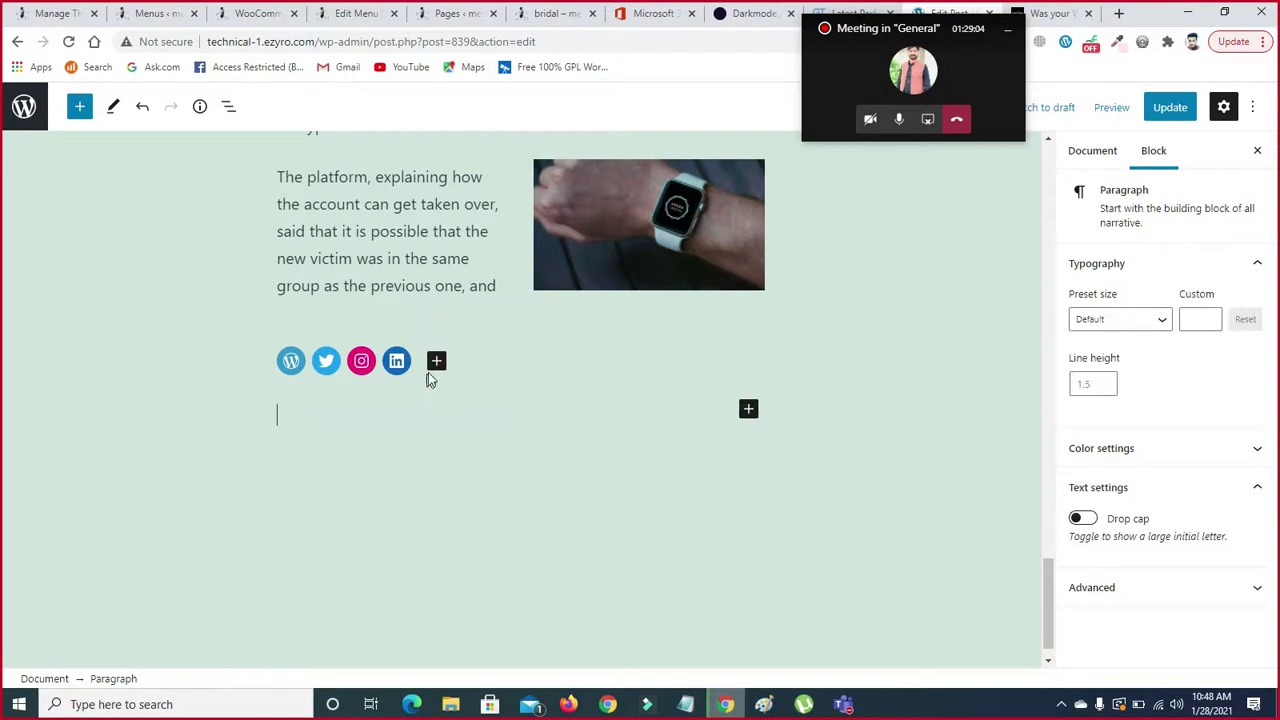
{"action": "left_click", "coordinate": [436, 360]}
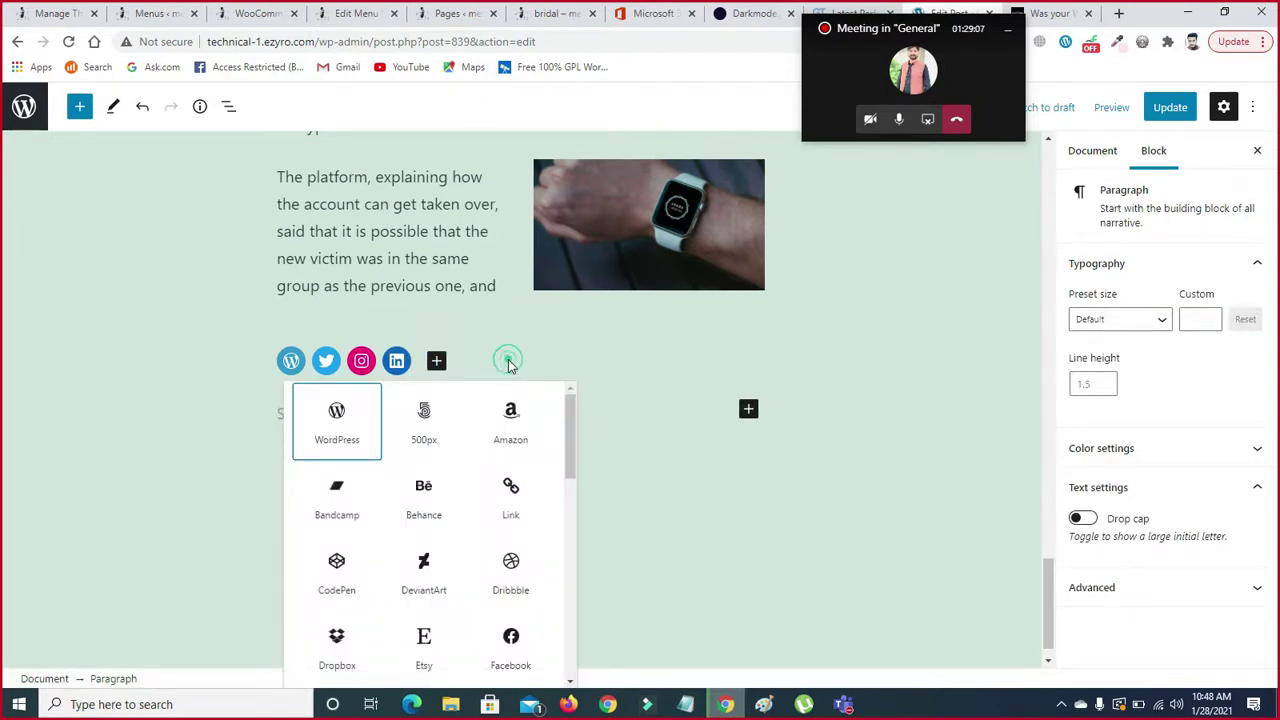
{"action": "left_click", "coordinate": [508, 362]}
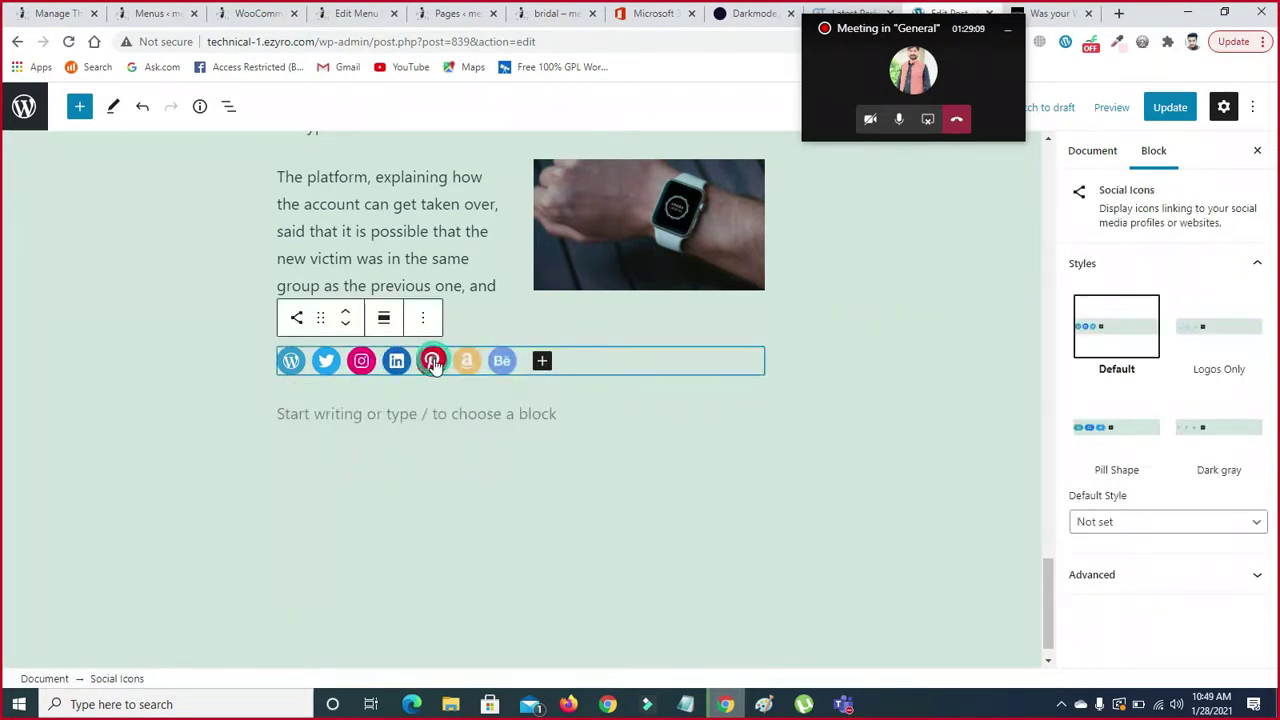
{"action": "left_click", "coordinate": [432, 361]}
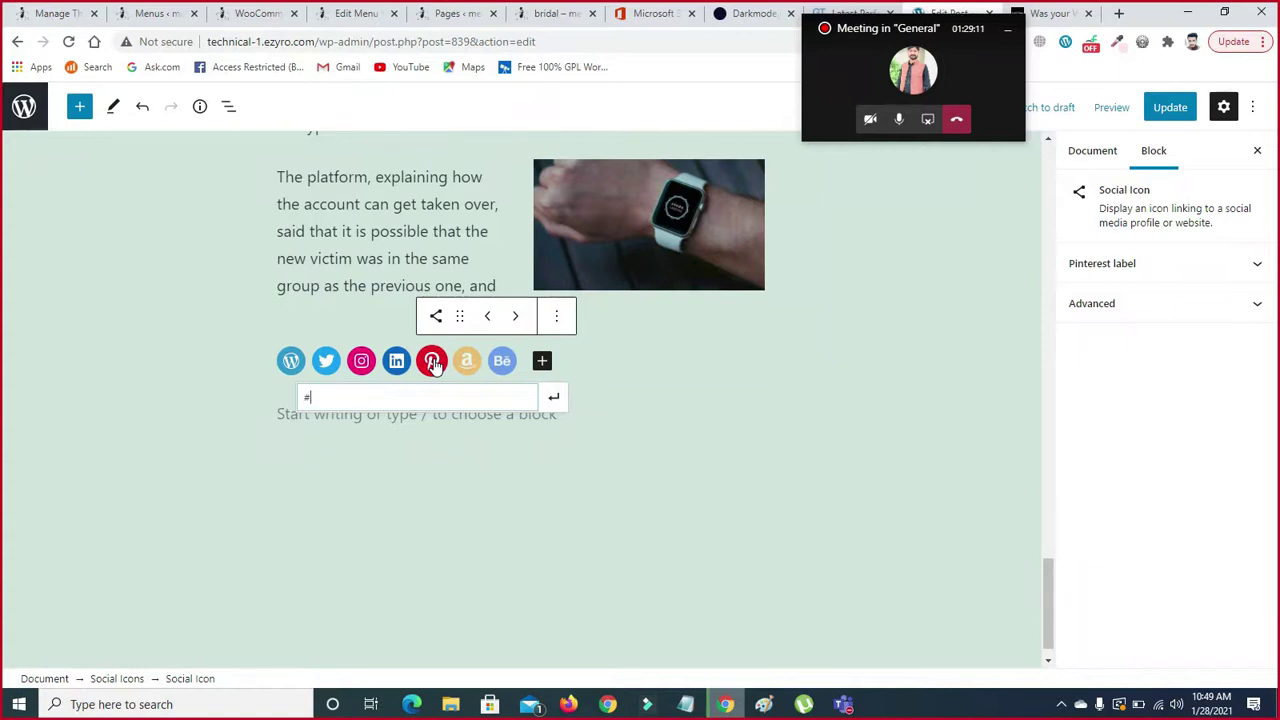
{"action": "left_click", "coordinate": [470, 363]}
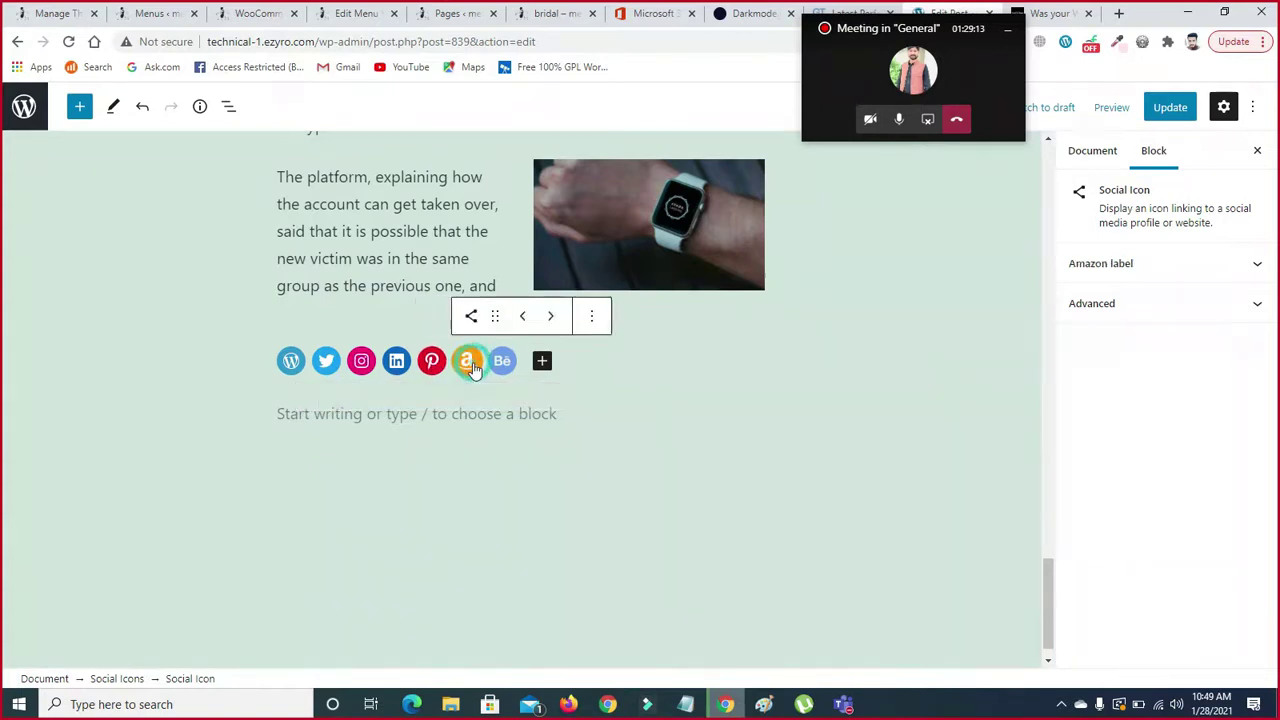
{"action": "left_click", "coordinate": [502, 362]}
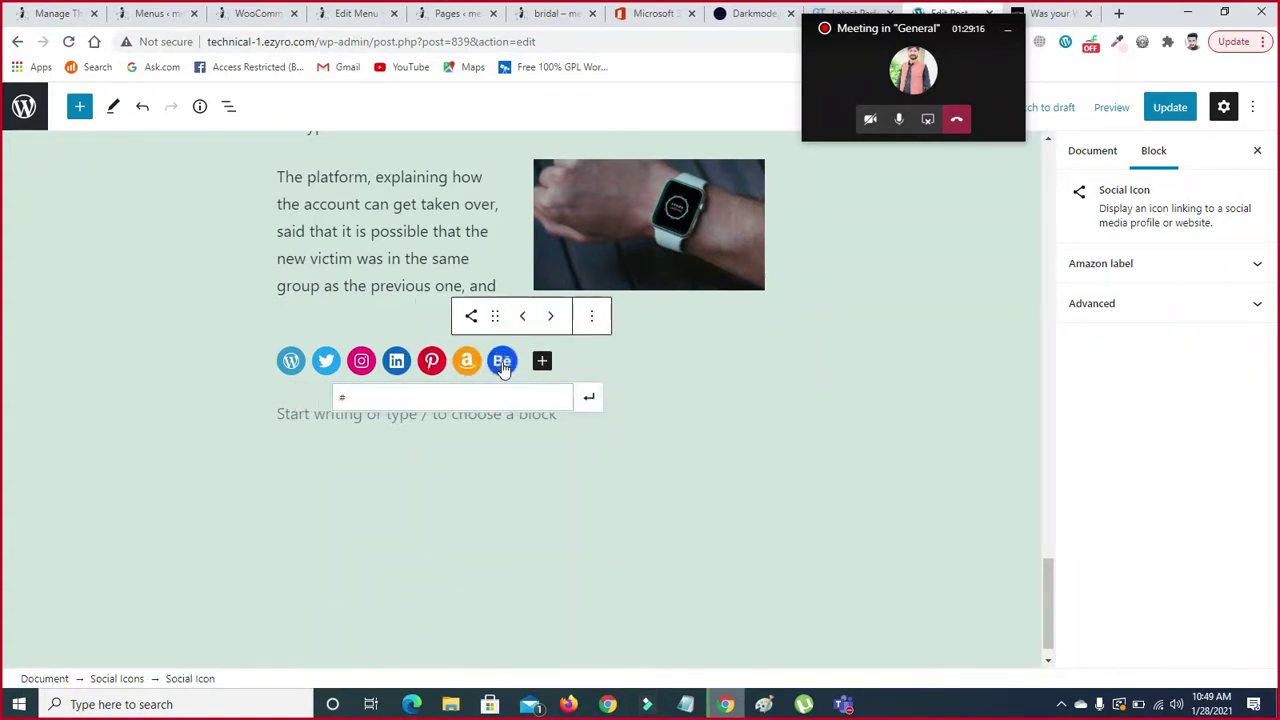
{"action": "type", "text": "#"}
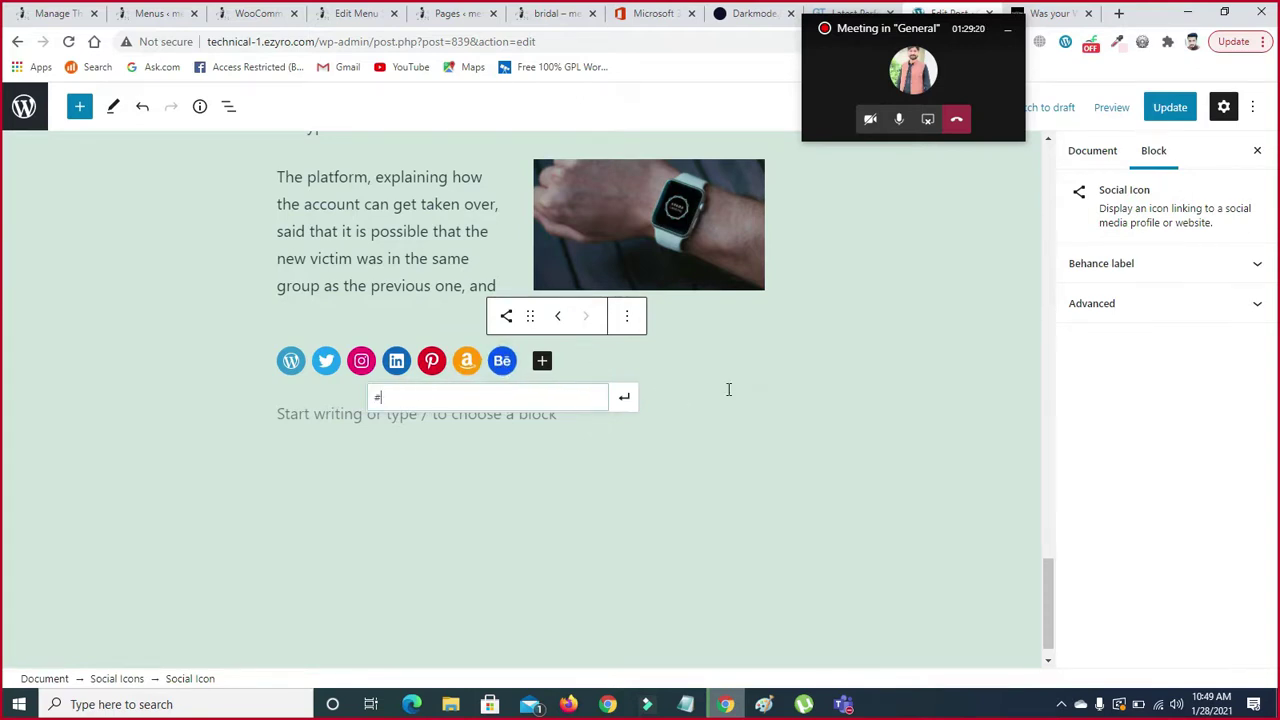
{"action": "left_click", "coordinate": [800, 398]}
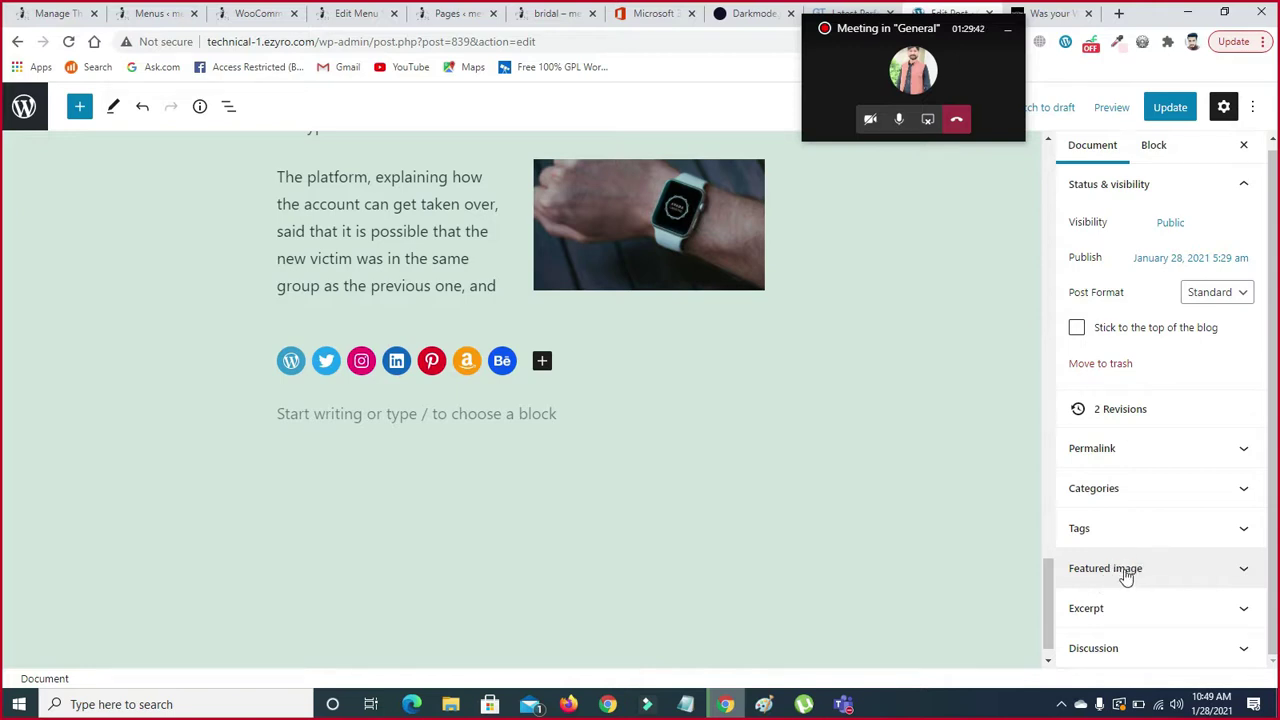
- Set the sunset skateboarder image as the post's featured image
{"action": "left_click", "coordinate": [1122, 569]}
{"action": "left_click", "coordinate": [1268, 498]}
{"action": "scroll", "coordinate": [1214, 549], "scroll_direction": "down", "scroll_amount": 1}
{"action": "left_click", "coordinate": [1192, 541]}
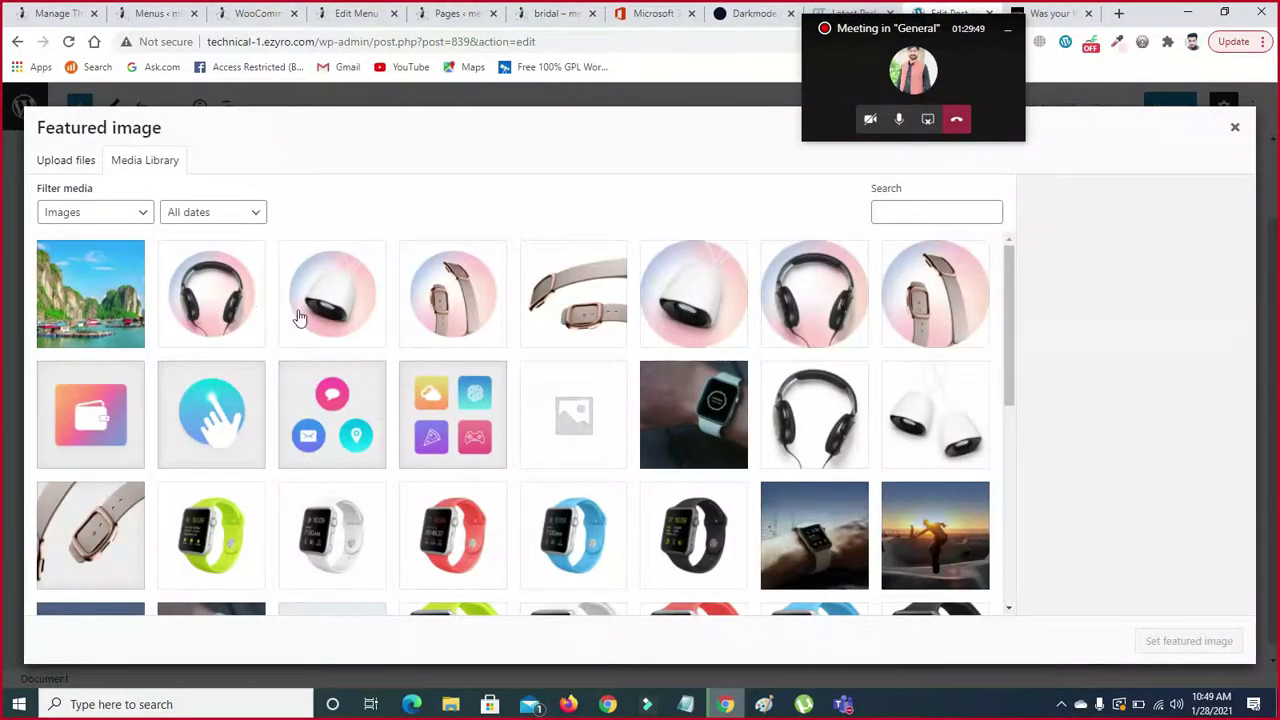
{"action": "left_click", "coordinate": [440, 305]}
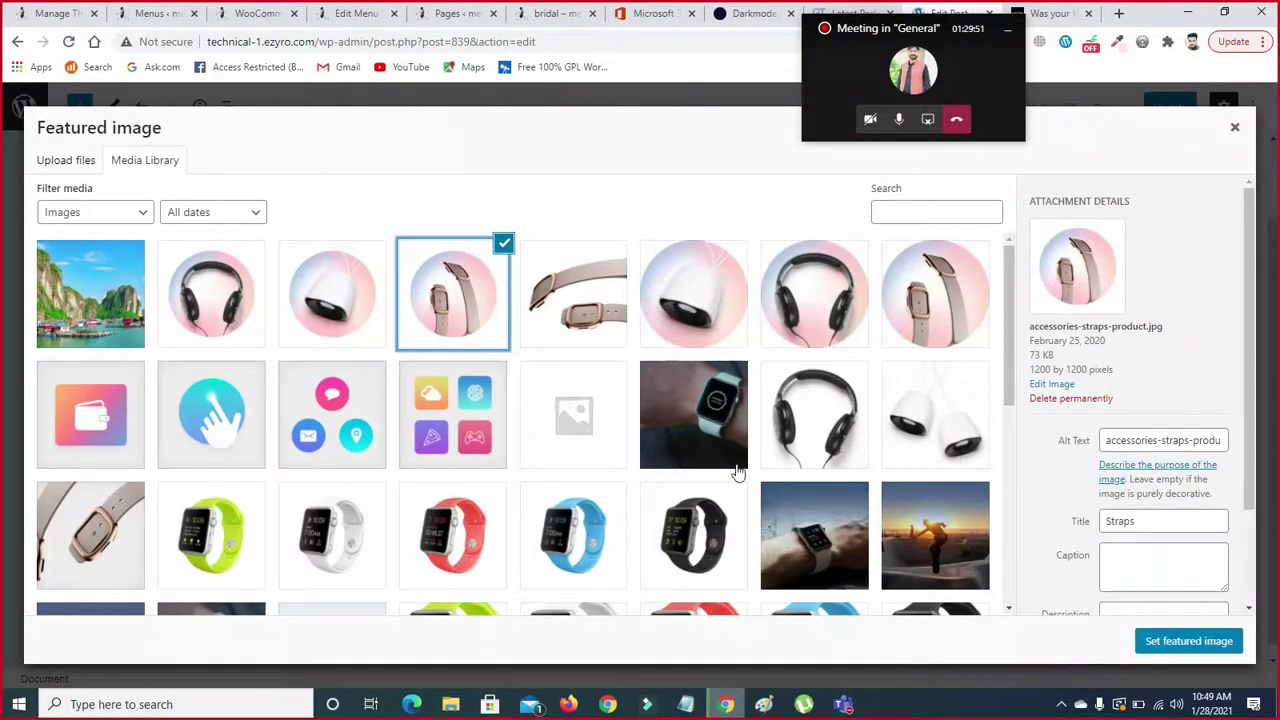
{"action": "left_click", "coordinate": [912, 532]}
{"action": "left_click", "coordinate": [1180, 641]}
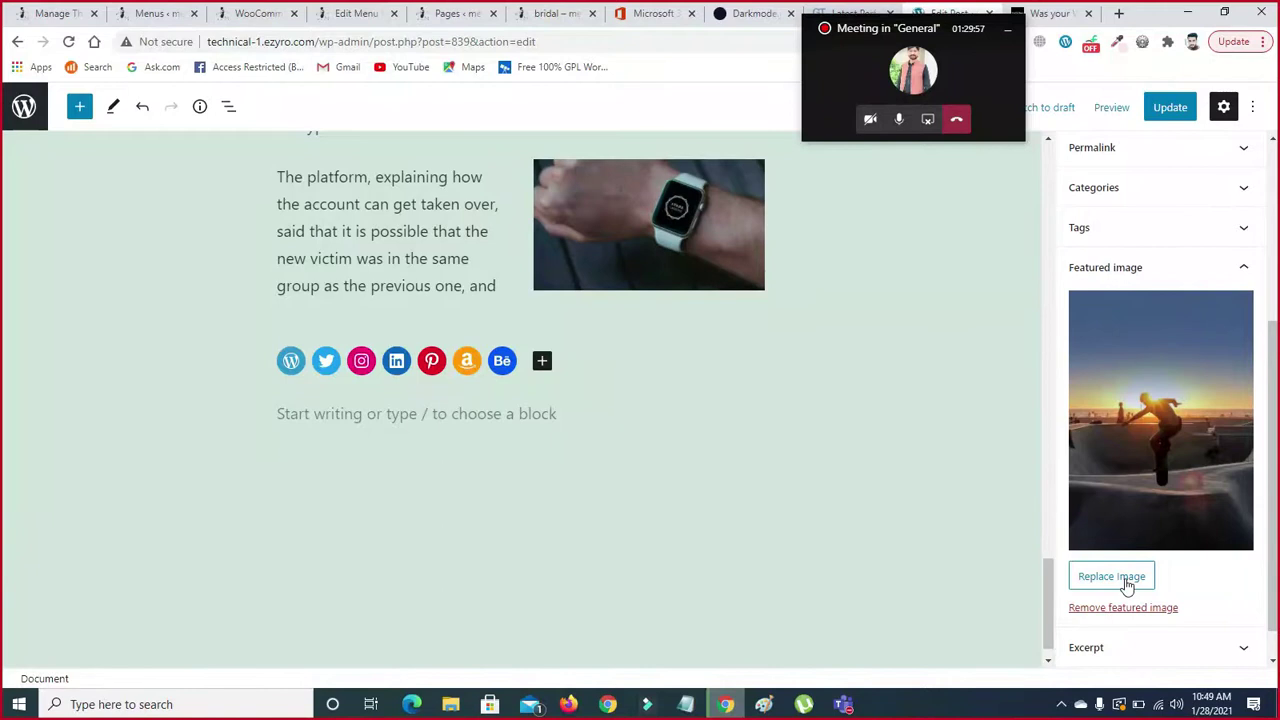
- Replace the featured image with the white speakers product photo
{"action": "left_click", "coordinate": [1112, 577]}
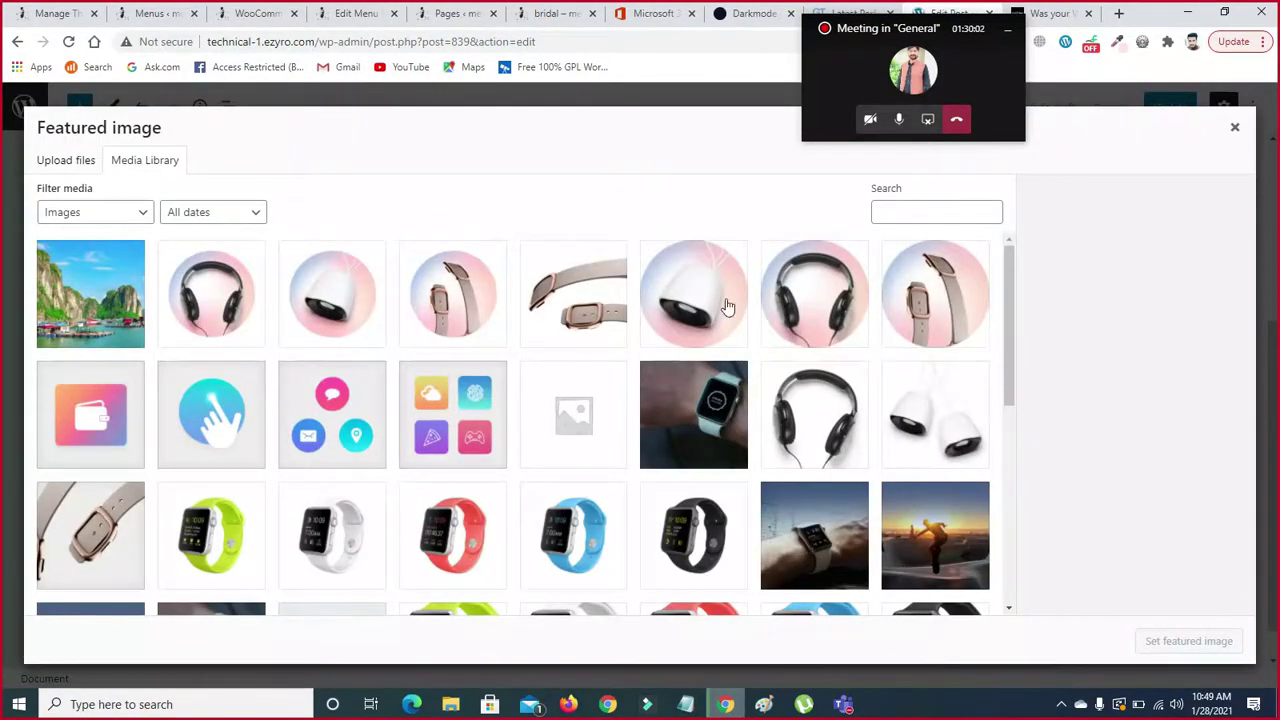
{"action": "left_click", "coordinate": [914, 388]}
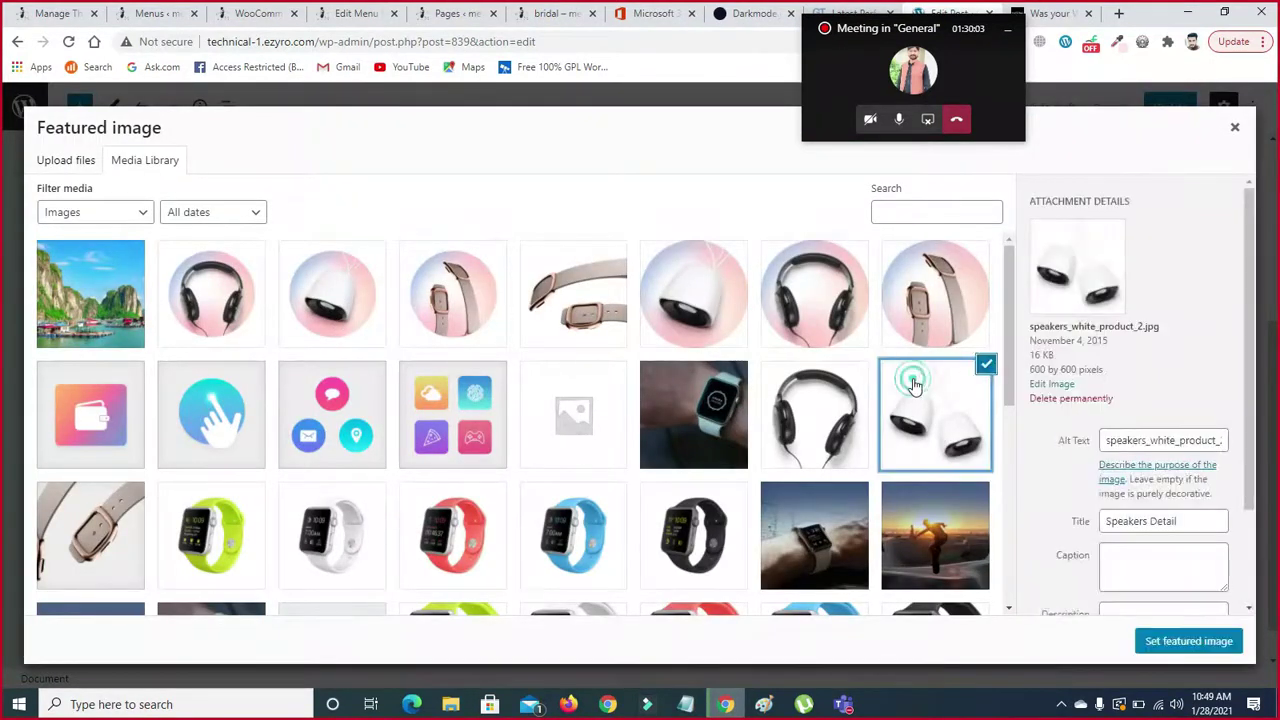
{"action": "left_click", "coordinate": [1160, 643]}
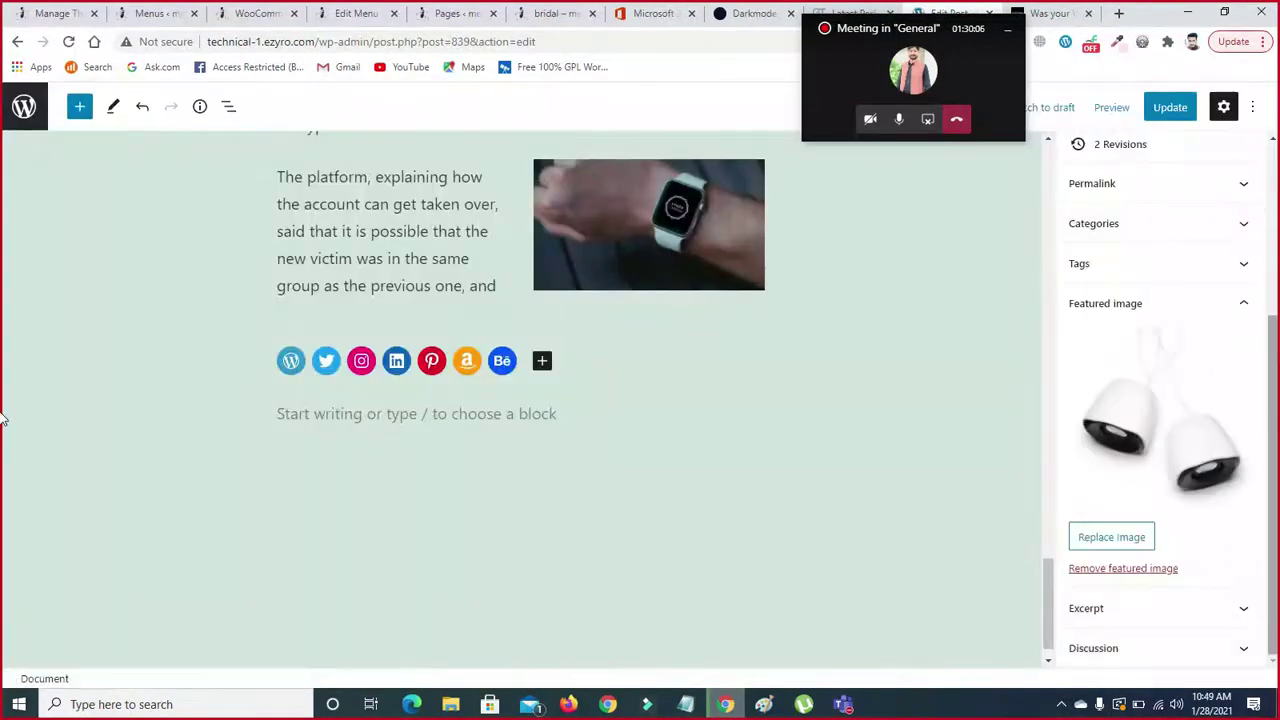
{"action": "scroll", "coordinate": [1123, 545], "scroll_direction": "up", "scroll_amount": 2}
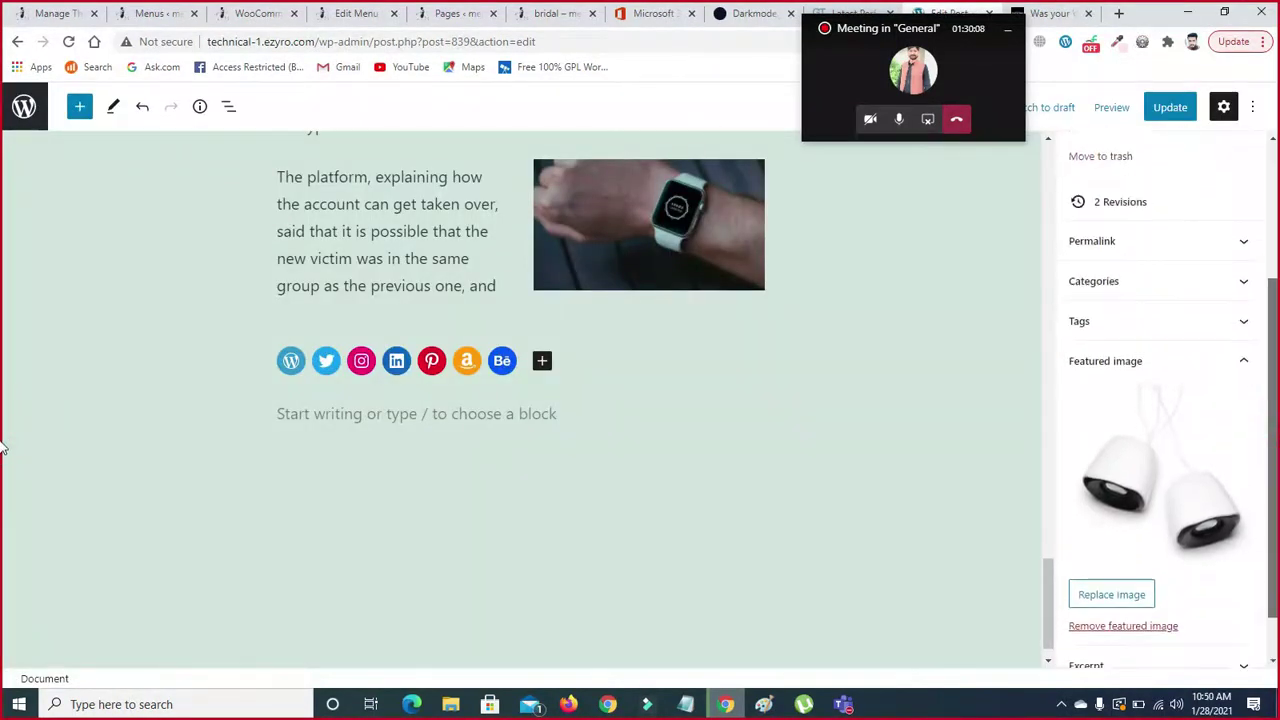
- Update the WhatsApp-hacking post and preview it in a new browser tab
{"action": "left_click", "coordinate": [1160, 108]}
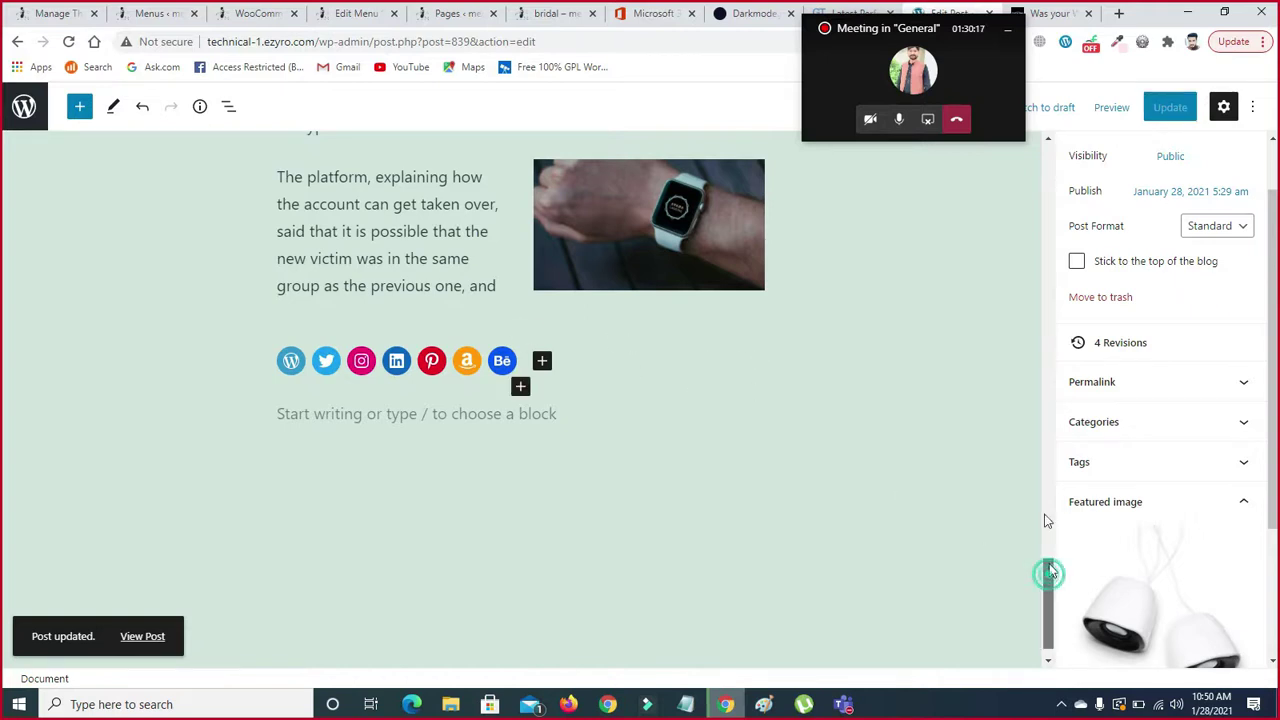
{"action": "left_click_drag", "start_coordinate": [1045, 572], "coordinate": [1045, 503]}
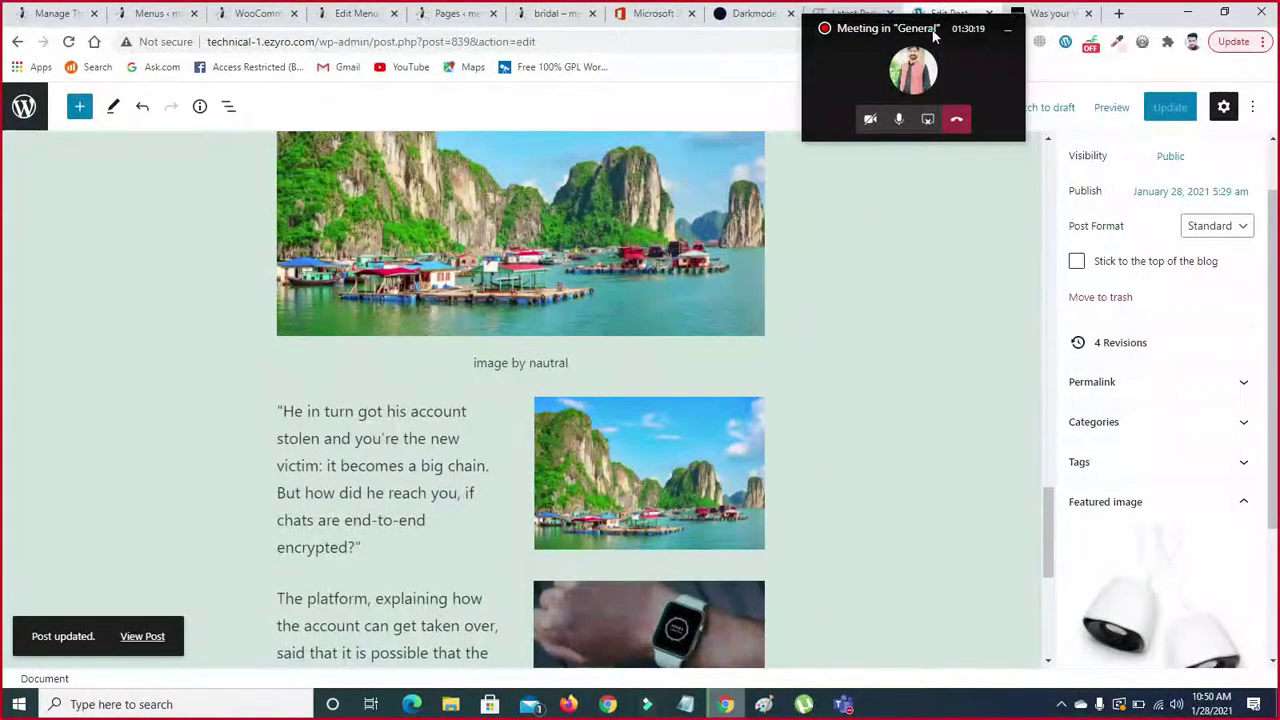
{"action": "left_click_drag", "start_coordinate": [933, 35], "coordinate": [1162, 571]}
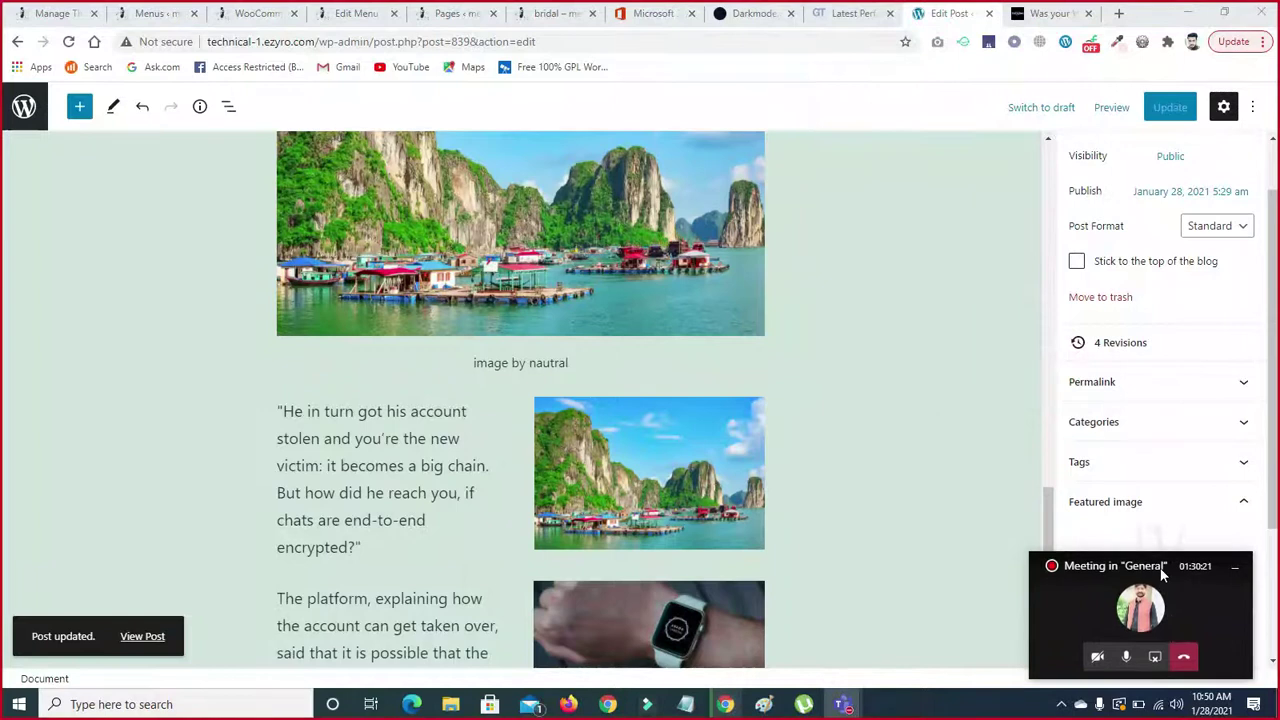
{"action": "left_click", "coordinate": [1106, 110]}
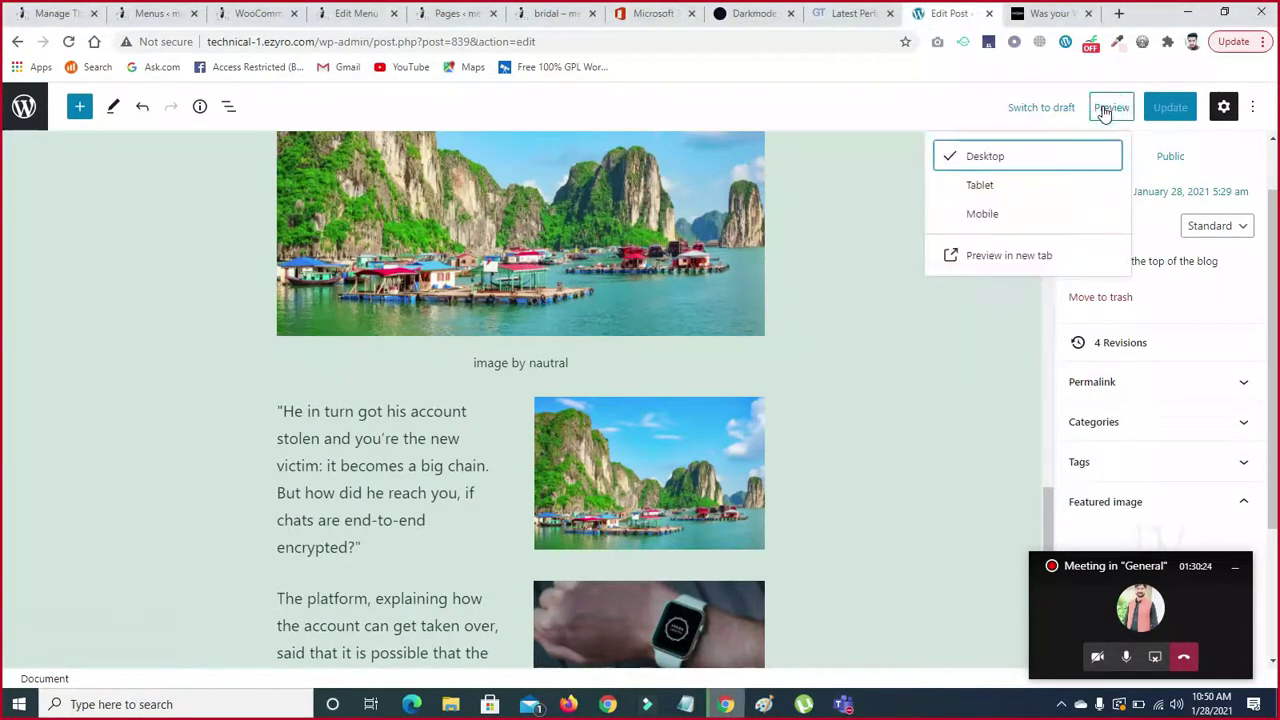
{"action": "left_click", "coordinate": [1010, 258]}
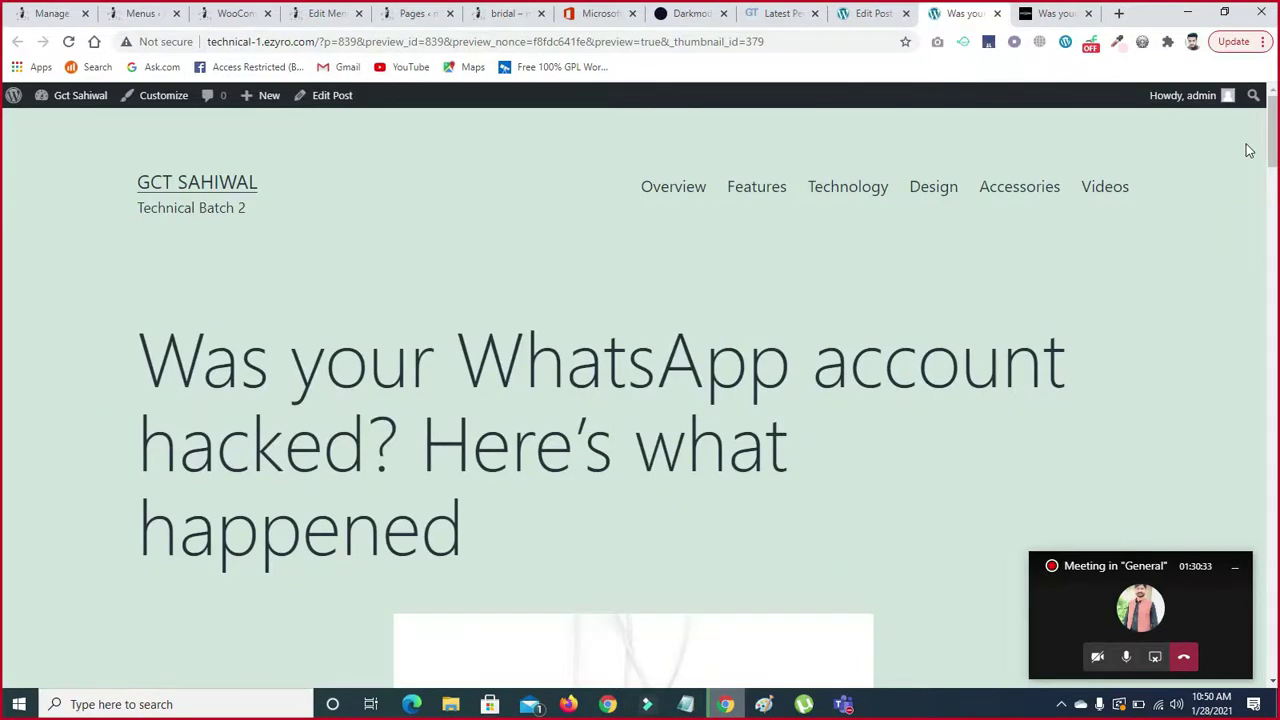
{"action": "left_click_drag", "start_coordinate": [1274, 135], "coordinate": [1274, 139]}
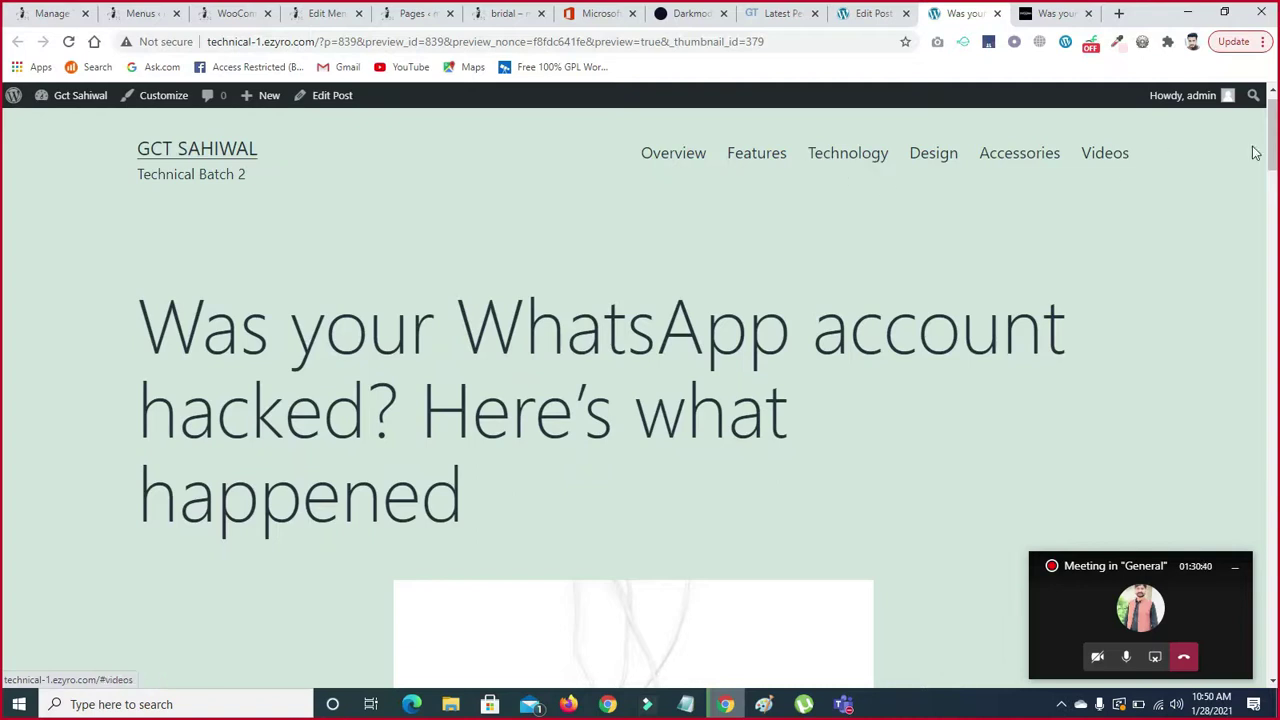
{"action": "scroll", "coordinate": [3, 180], "scroll_direction": "down", "scroll_amount": 1}
{"action": "scroll", "coordinate": [3, 180], "scroll_direction": "down", "scroll_amount": 2}
{"action": "scroll", "coordinate": [2, 185], "scroll_direction": "up", "scroll_amount": 2}
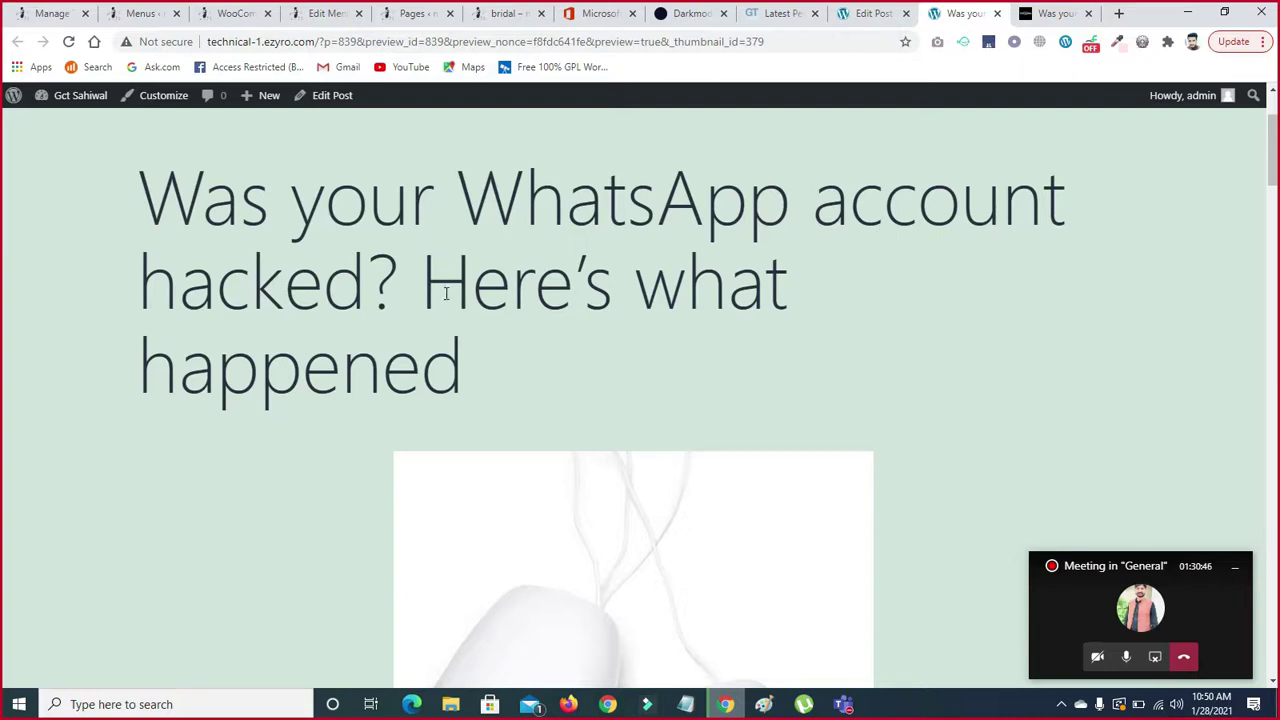
{"action": "scroll", "coordinate": [781, 241], "scroll_direction": "down", "scroll_amount": 5}
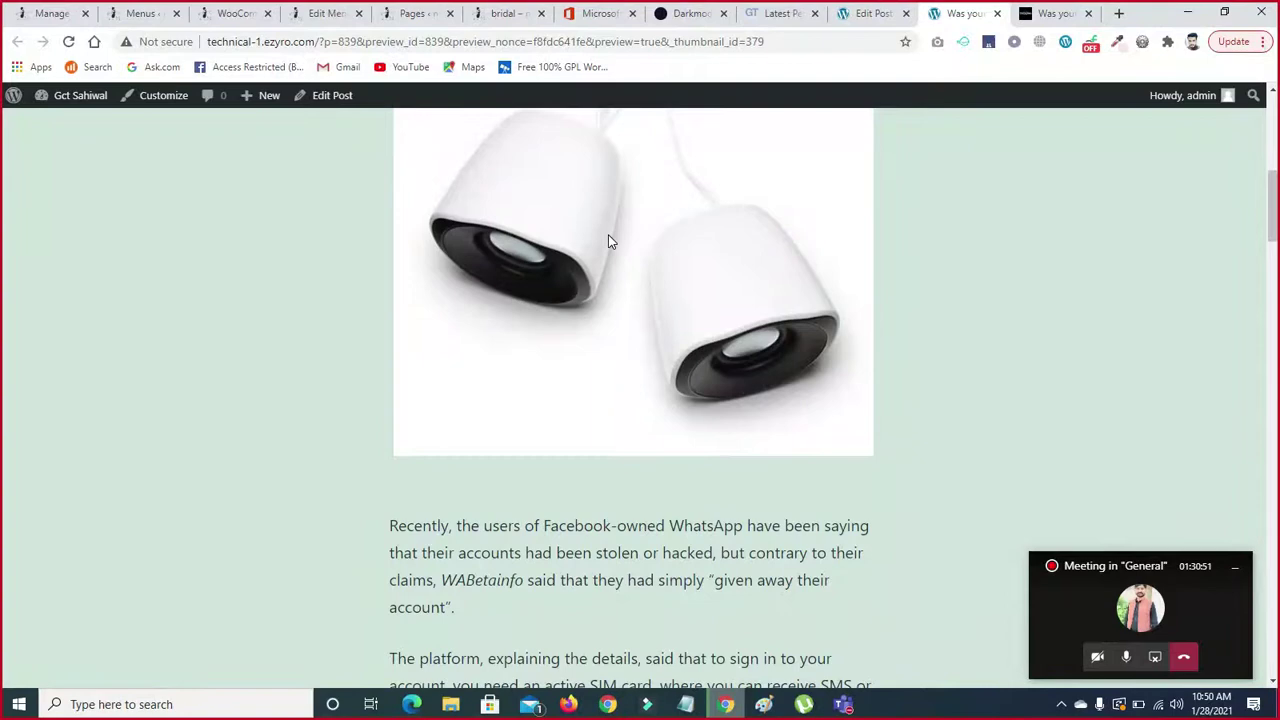
{"action": "left_click", "coordinate": [1048, 13]}
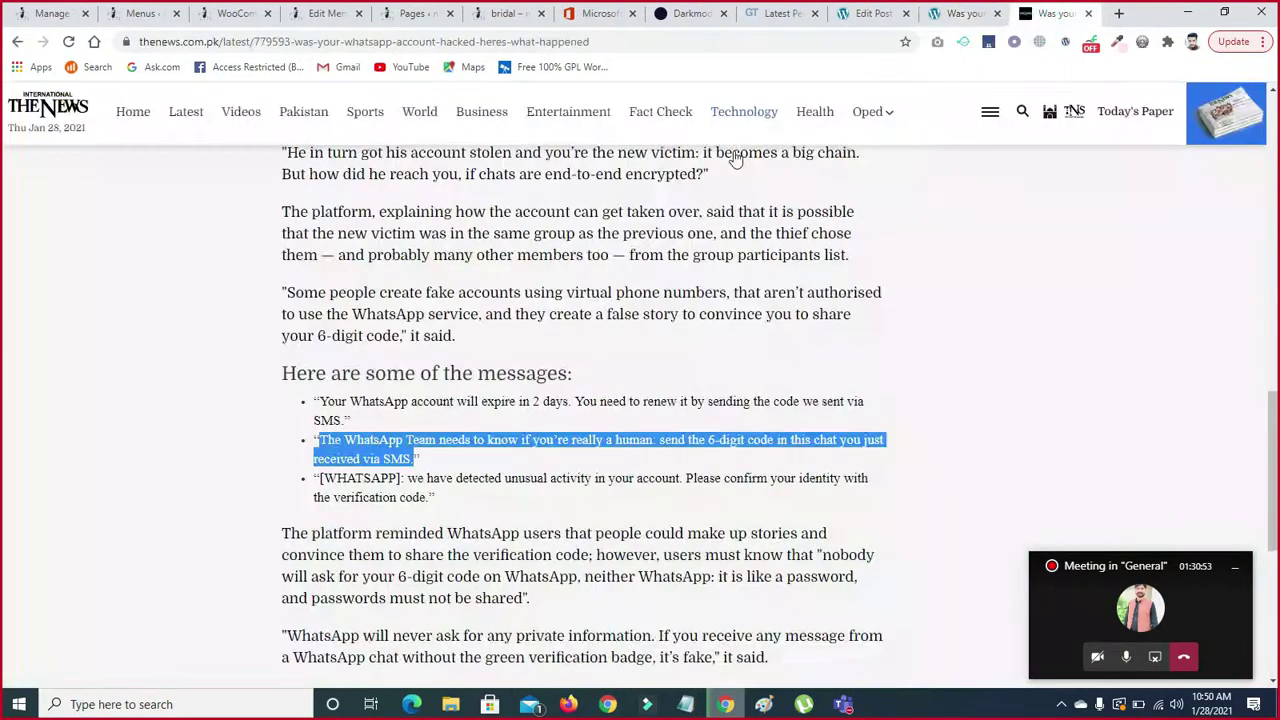
{"action": "scroll", "coordinate": [1268, 347], "scroll_direction": "up", "scroll_amount": 1}
{"action": "scroll", "coordinate": [1268, 347], "scroll_direction": "up", "scroll_amount": 12}
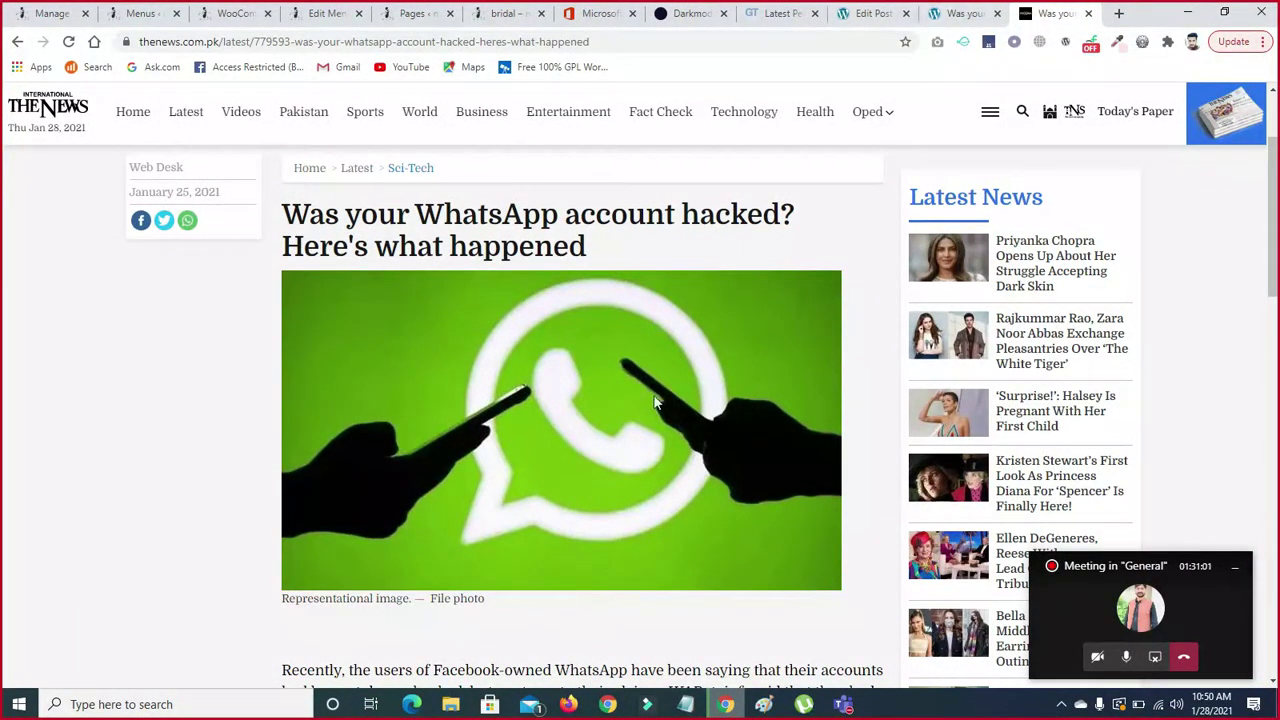
{"action": "left_click", "coordinate": [960, 13]}
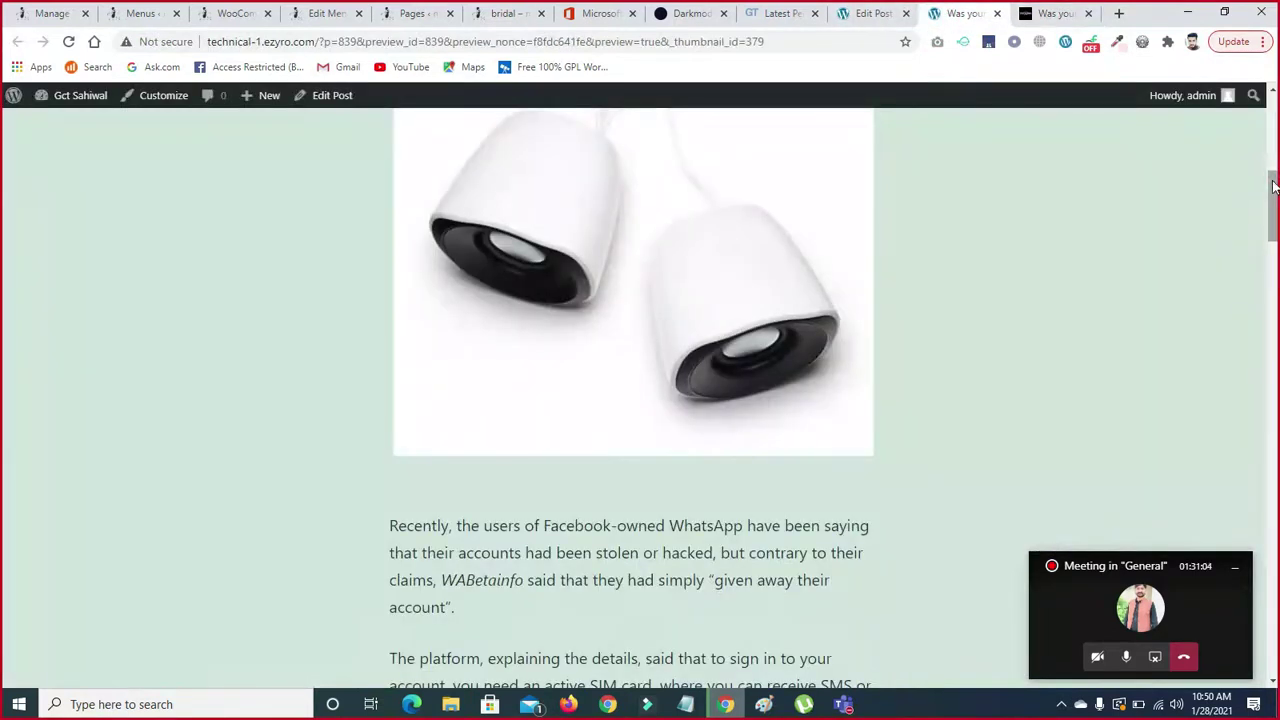
{"action": "scroll", "coordinate": [2, 205], "scroll_direction": "down", "scroll_amount": 6}
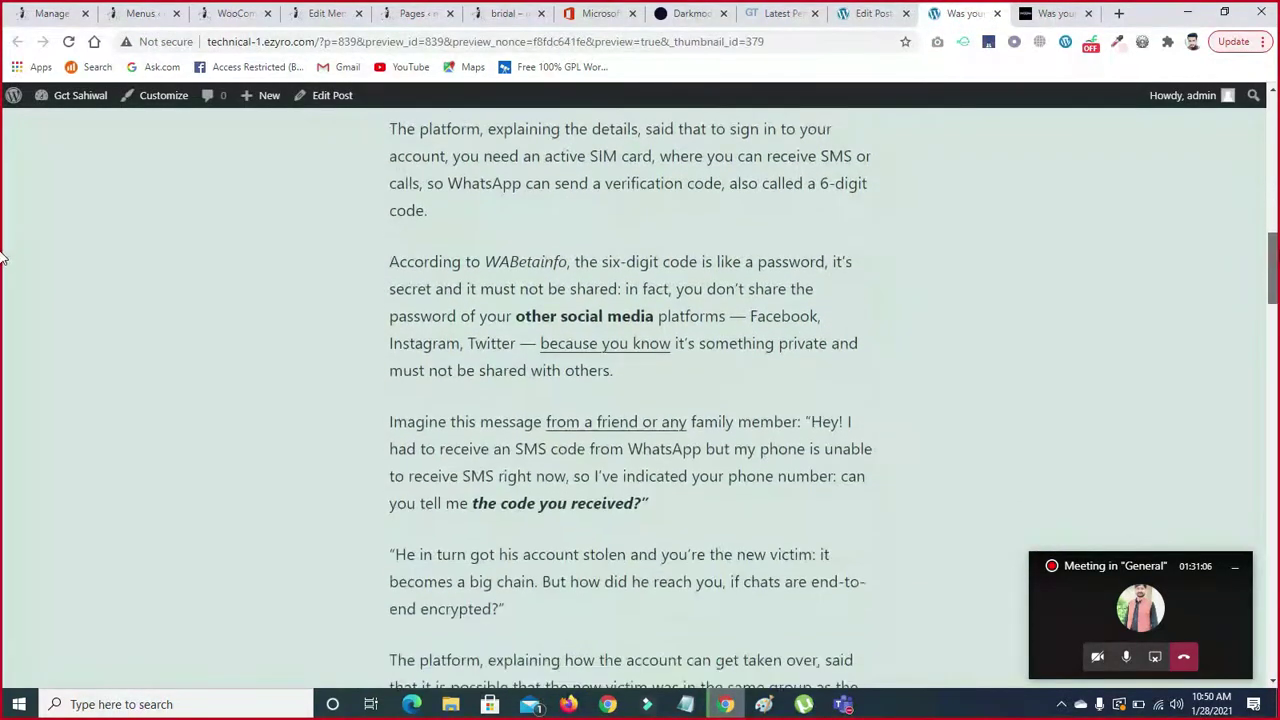
{"action": "scroll", "coordinate": [2, 283], "scroll_direction": "down", "scroll_amount": 5}
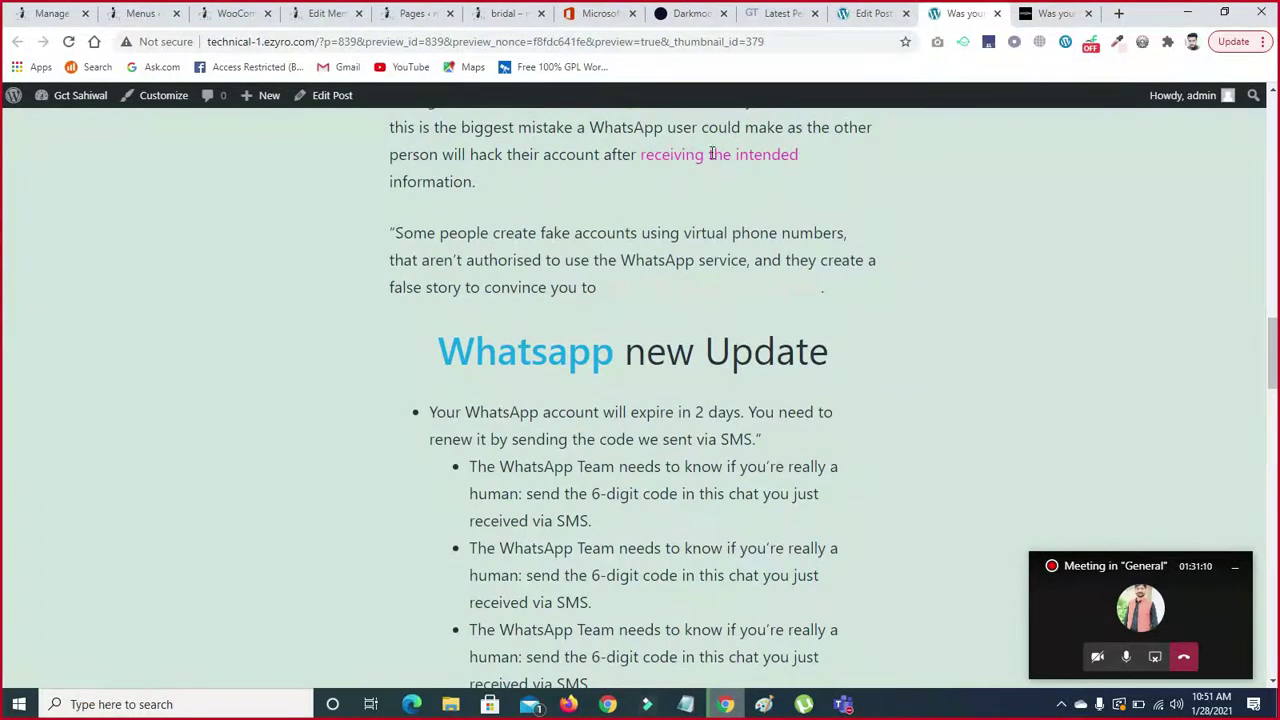
{"action": "scroll", "coordinate": [2, 380], "scroll_direction": "down", "scroll_amount": 5}
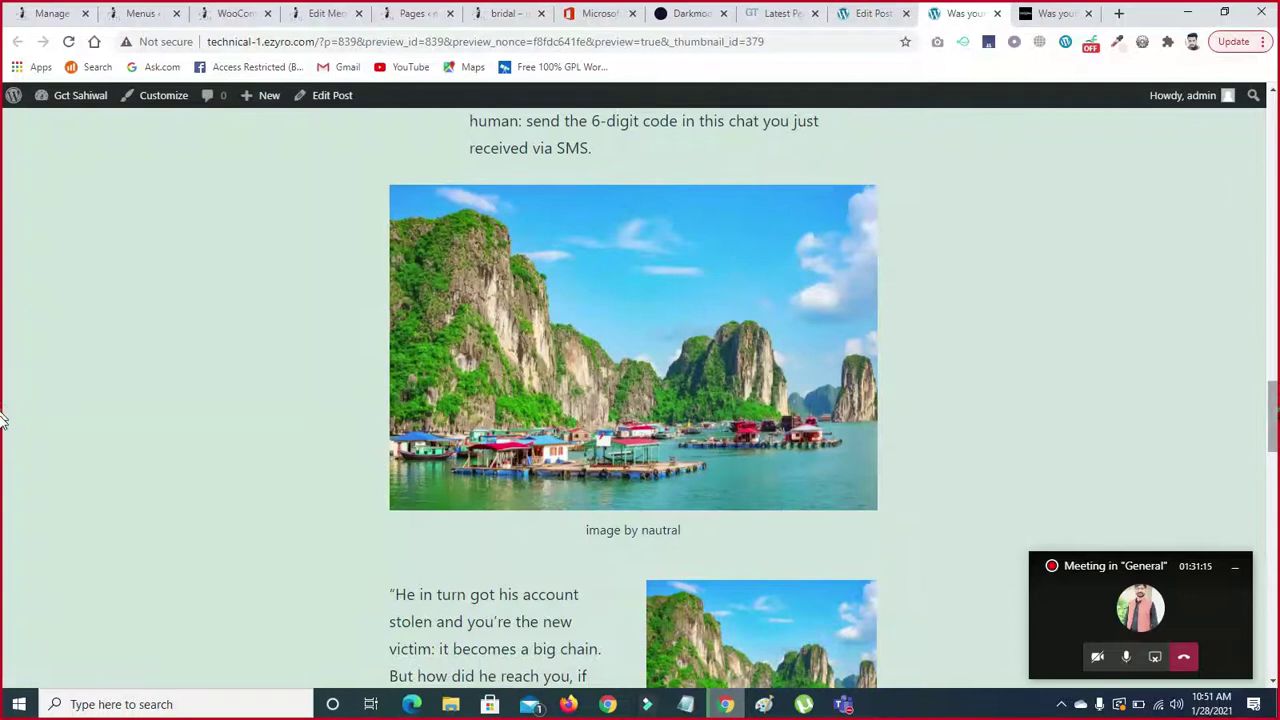
{"action": "scroll", "coordinate": [2, 415], "scroll_direction": "down", "scroll_amount": 3}
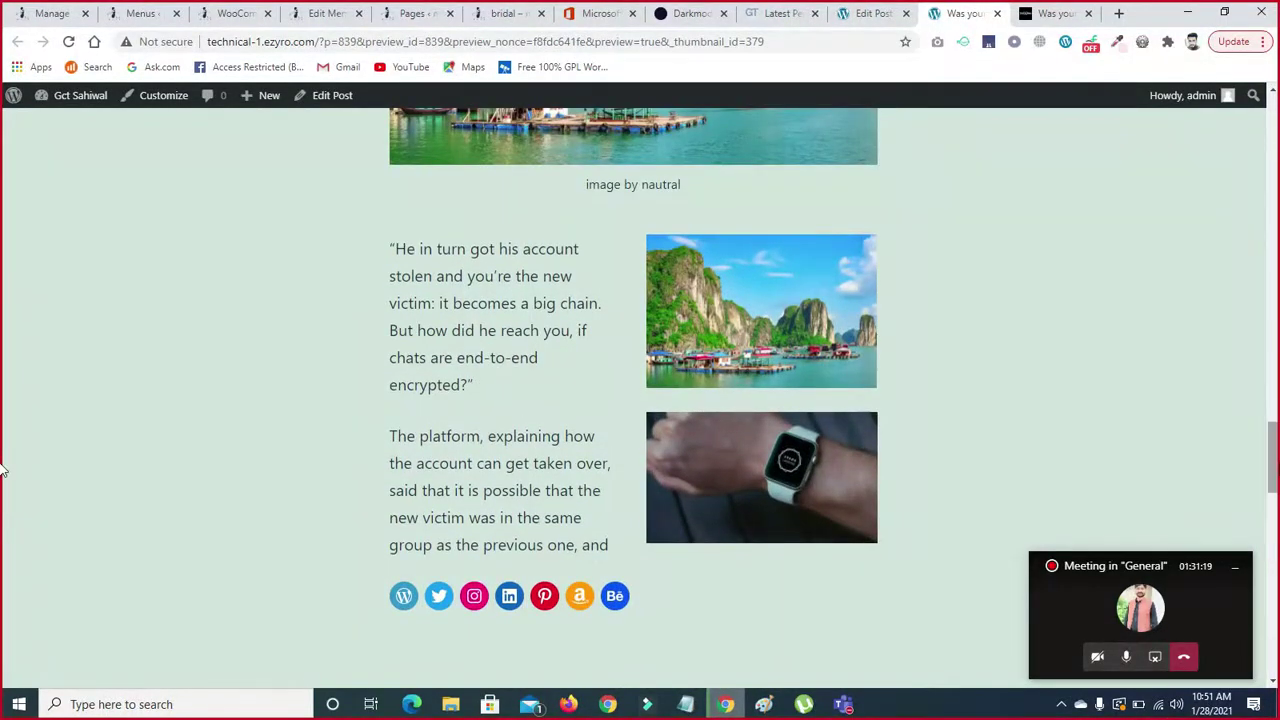
{"action": "scroll", "coordinate": [6, 471], "scroll_direction": "down", "scroll_amount": 1}
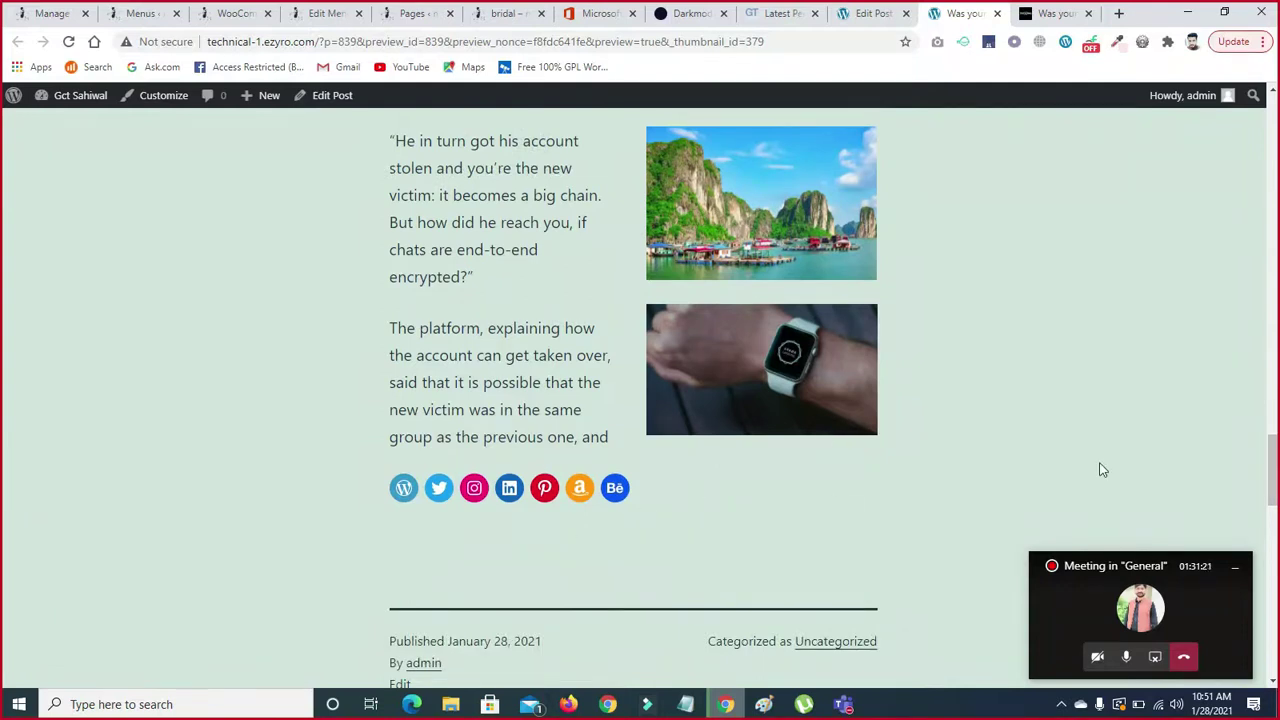
{"action": "scroll", "coordinate": [5, 443], "scroll_direction": "down", "scroll_amount": 3}
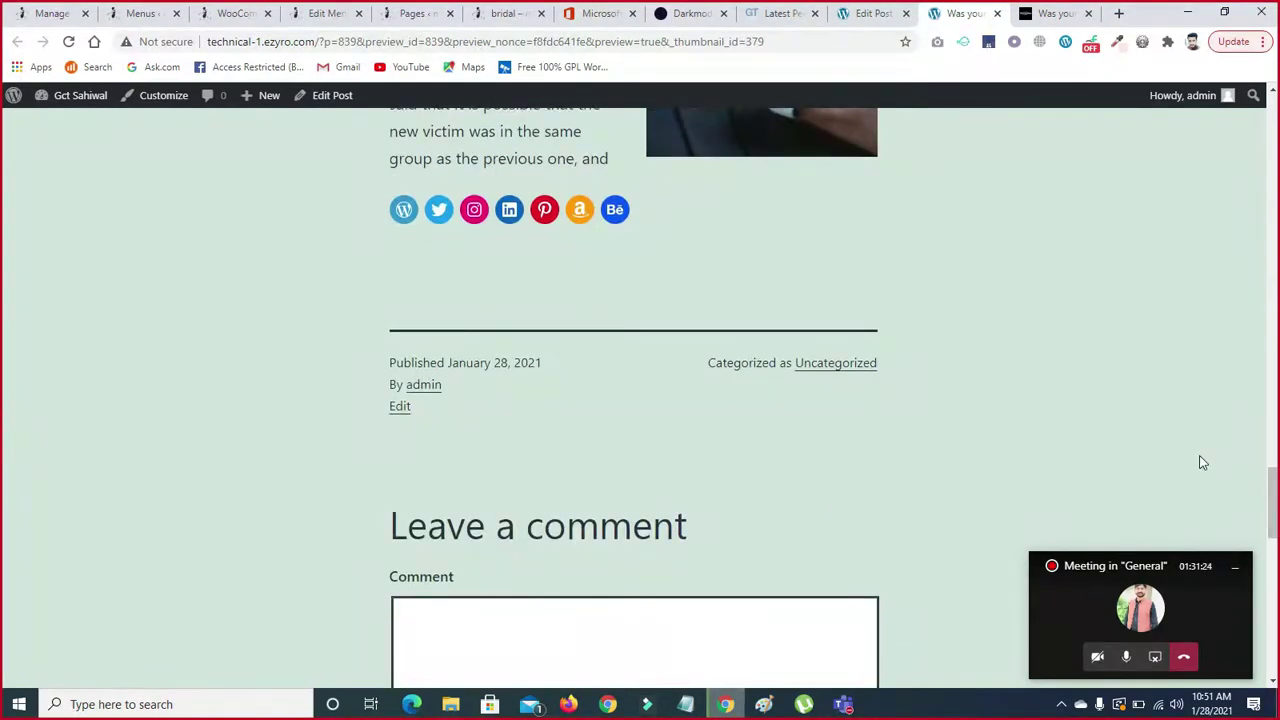
{"action": "scroll", "coordinate": [4, 486], "scroll_direction": "down", "scroll_amount": 3}
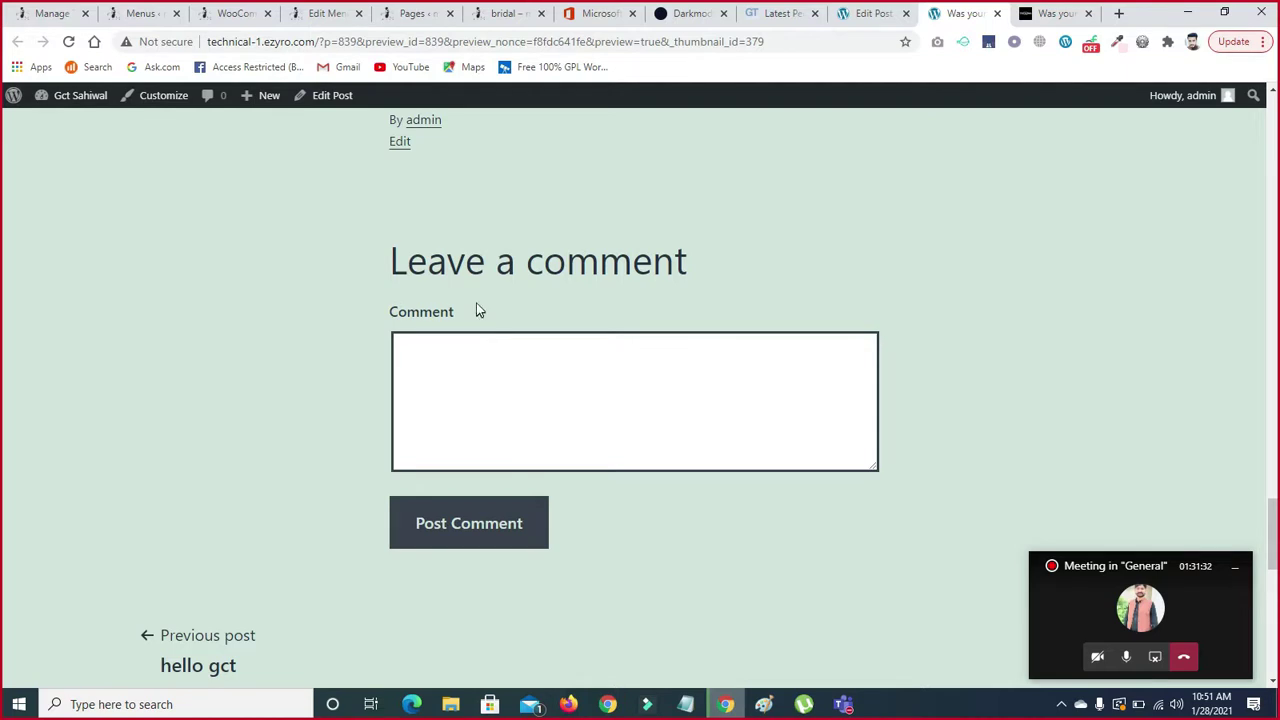
{"action": "left_click", "coordinate": [482, 371]}
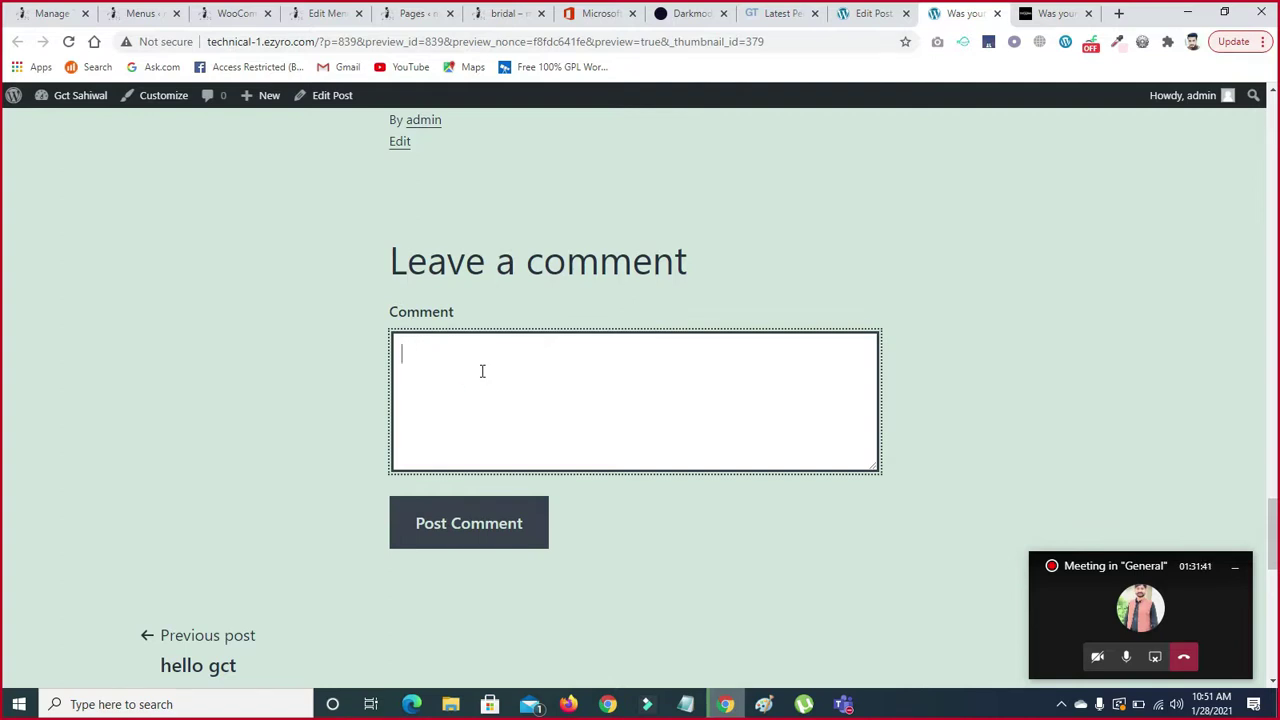
{"action": "left_click", "coordinate": [872, 14]}
- Uncheck Allow comments in the post's Discussion settings
{"action": "left_click", "coordinate": [4, 285]}
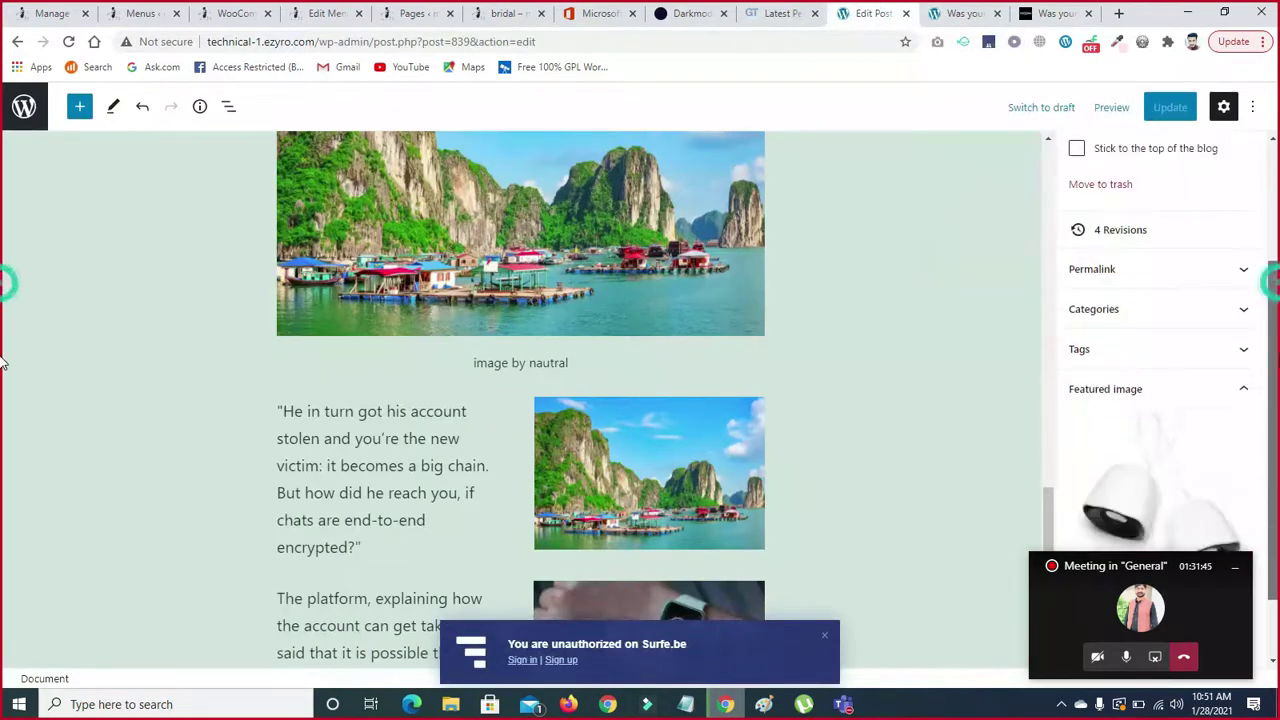
{"action": "left_click", "coordinate": [1232, 568]}
{"action": "left_click_drag", "start_coordinate": [1276, 571], "coordinate": [1272, 305]}
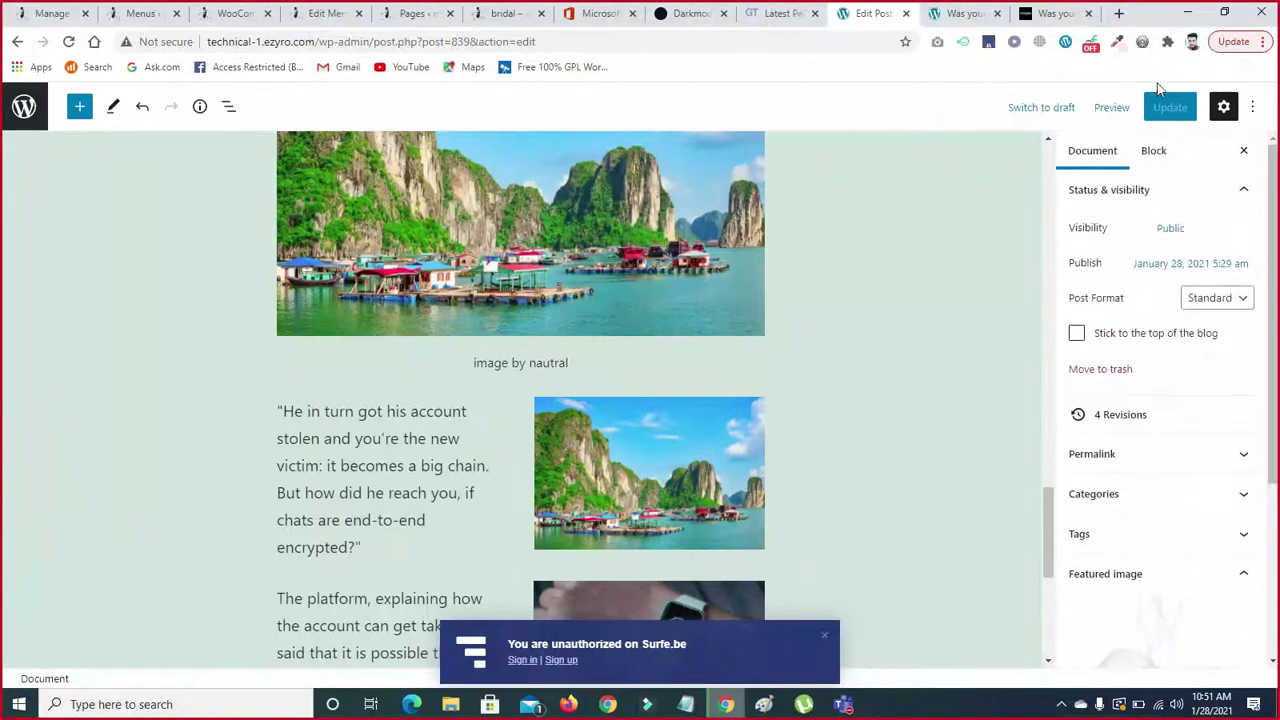
{"action": "left_click", "coordinate": [1154, 150]}
{"action": "left_click", "coordinate": [1096, 155]}
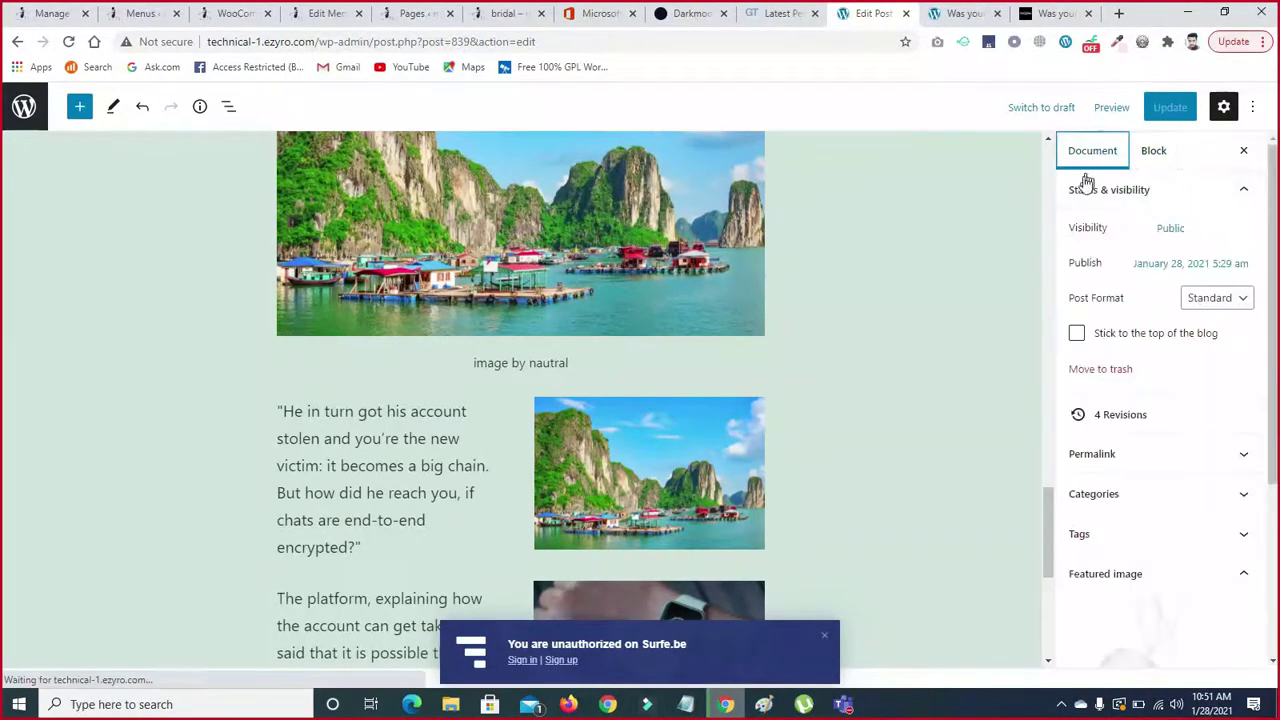
{"action": "left_click", "coordinate": [1242, 189]}
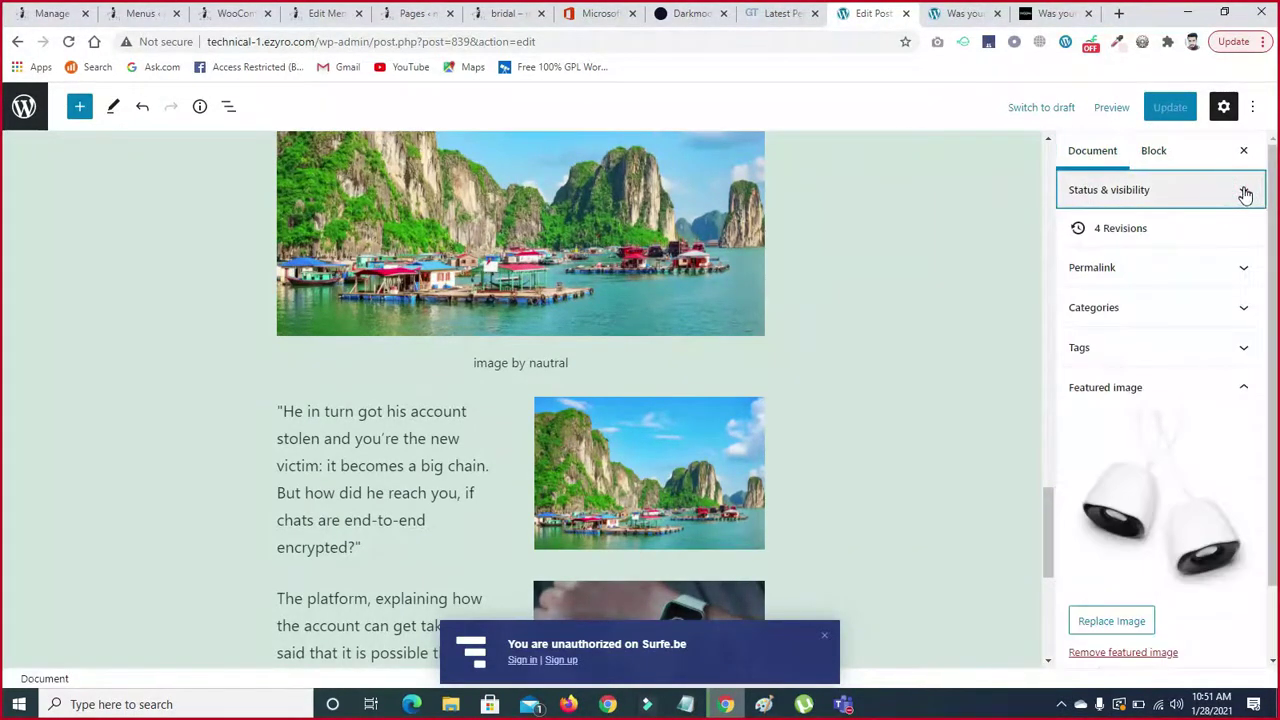
{"action": "left_click", "coordinate": [1248, 388]}
{"action": "left_click", "coordinate": [1250, 476]}
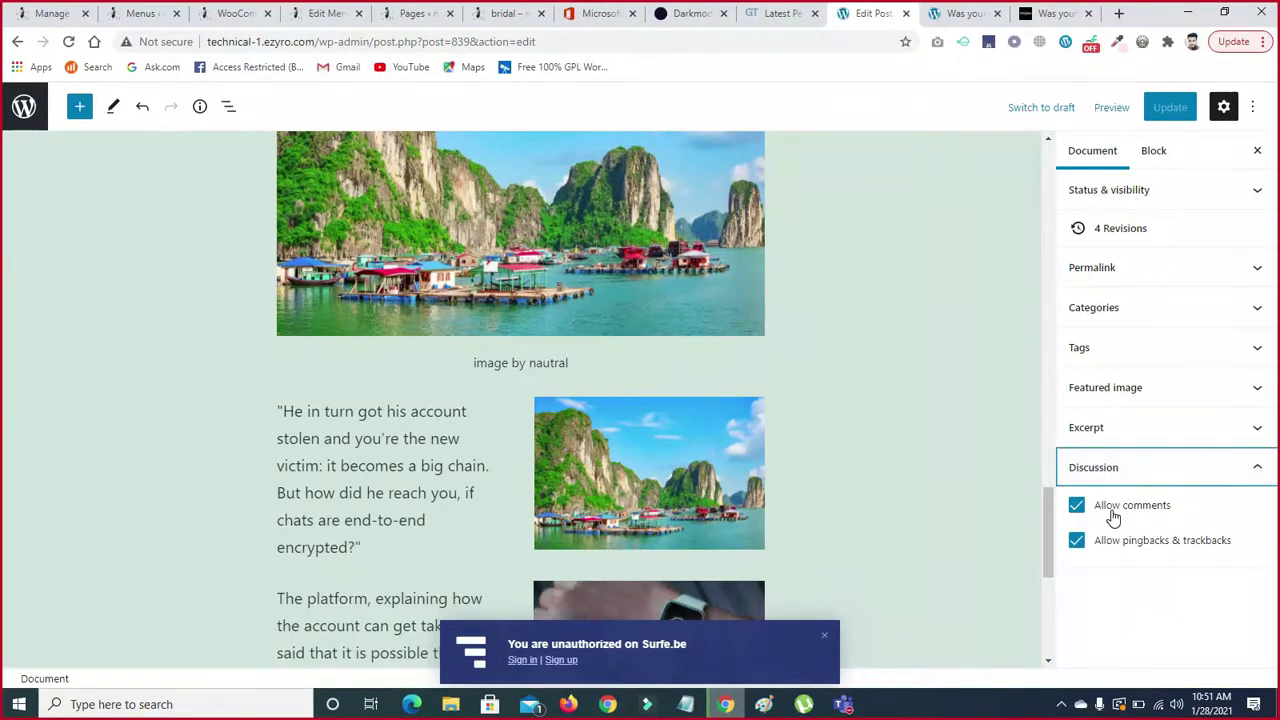
{"action": "left_click", "coordinate": [1077, 508]}
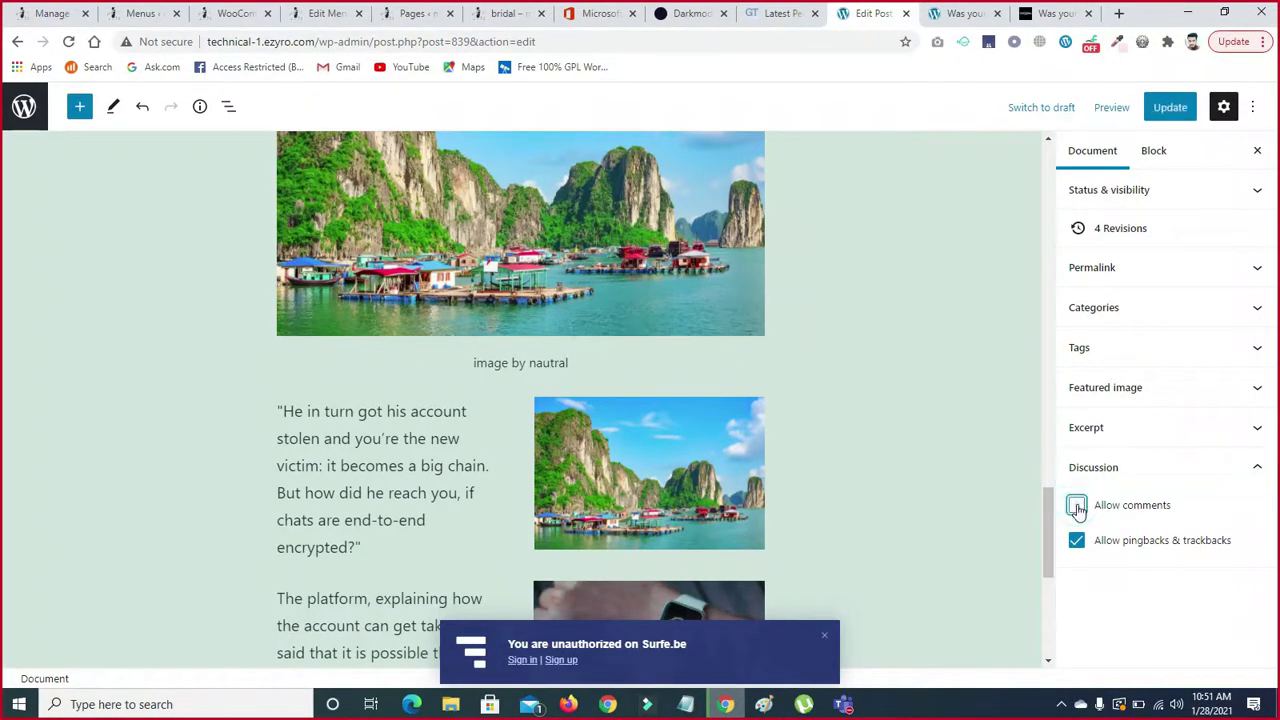
- Update the post with comments disabled and return to the preview tab
{"action": "left_click", "coordinate": [1167, 108]}
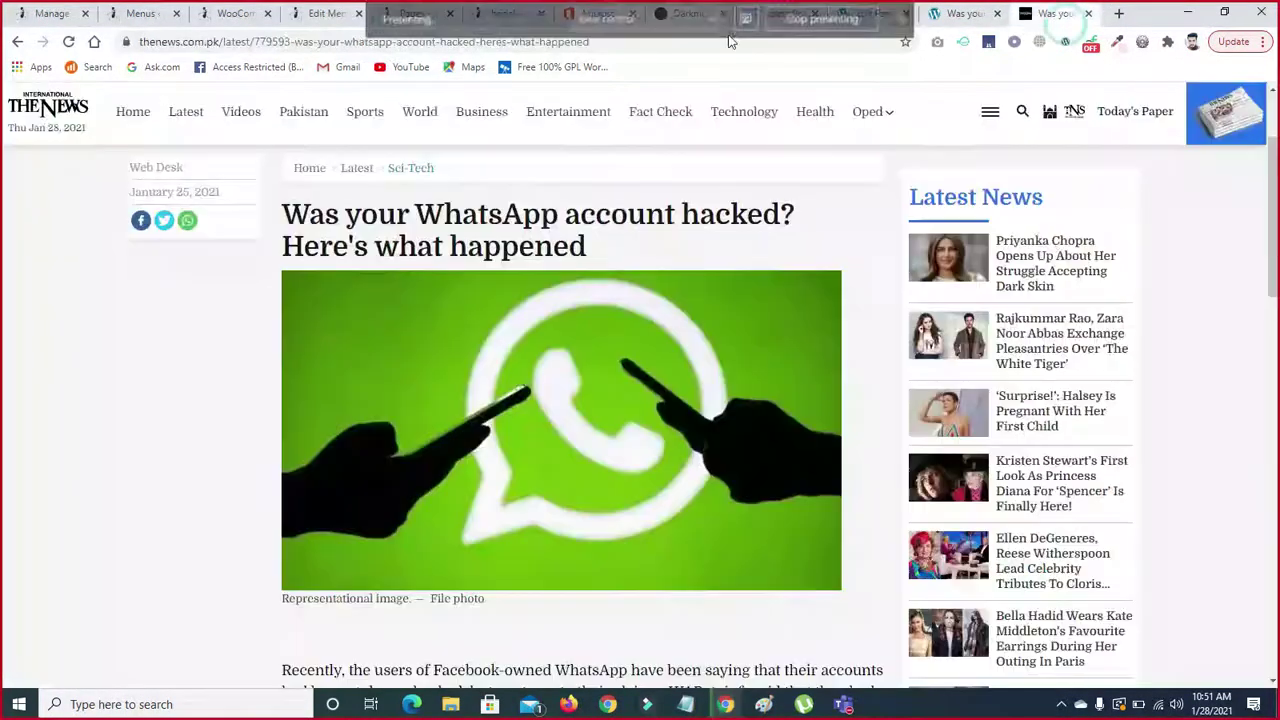
{"action": "left_click", "coordinate": [958, 16]}
{"action": "left_click", "coordinate": [958, 16]}
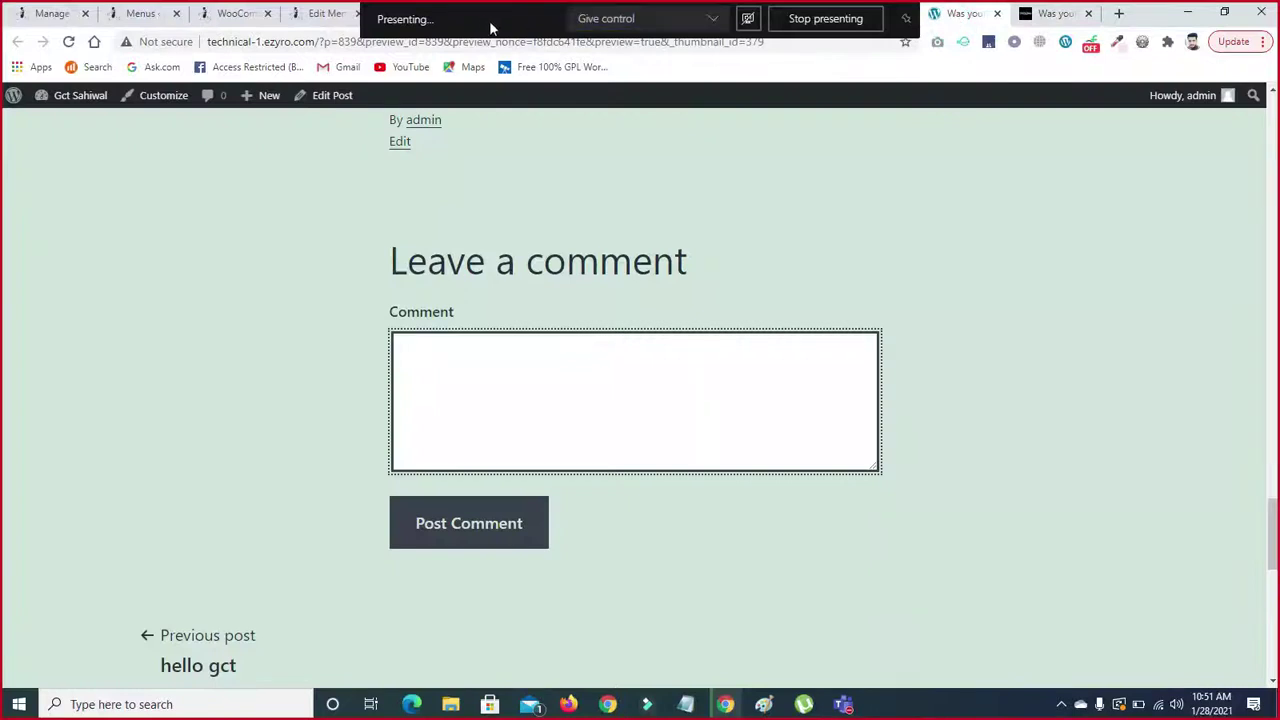
{"action": "left_click", "coordinate": [69, 42]}
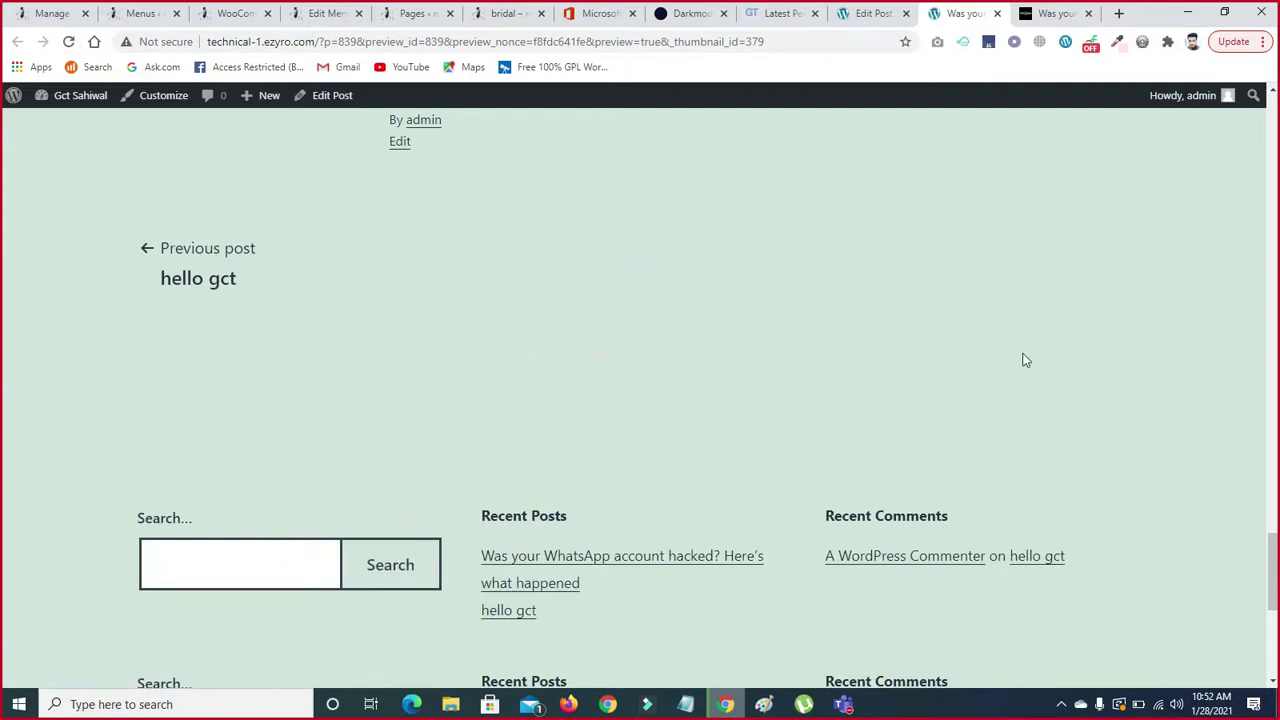
{"action": "mouse_move", "coordinate": [1277, 572]}
{"action": "left_mouse_down"}
{"action": "mouse_move", "coordinate": [1275, 503]}
{"action": "mouse_move", "coordinate": [1278, 587]}
{"action": "left_mouse_up"}
{"action": "scroll", "coordinate": [2, 594], "scroll_direction": "down", "scroll_amount": 3}
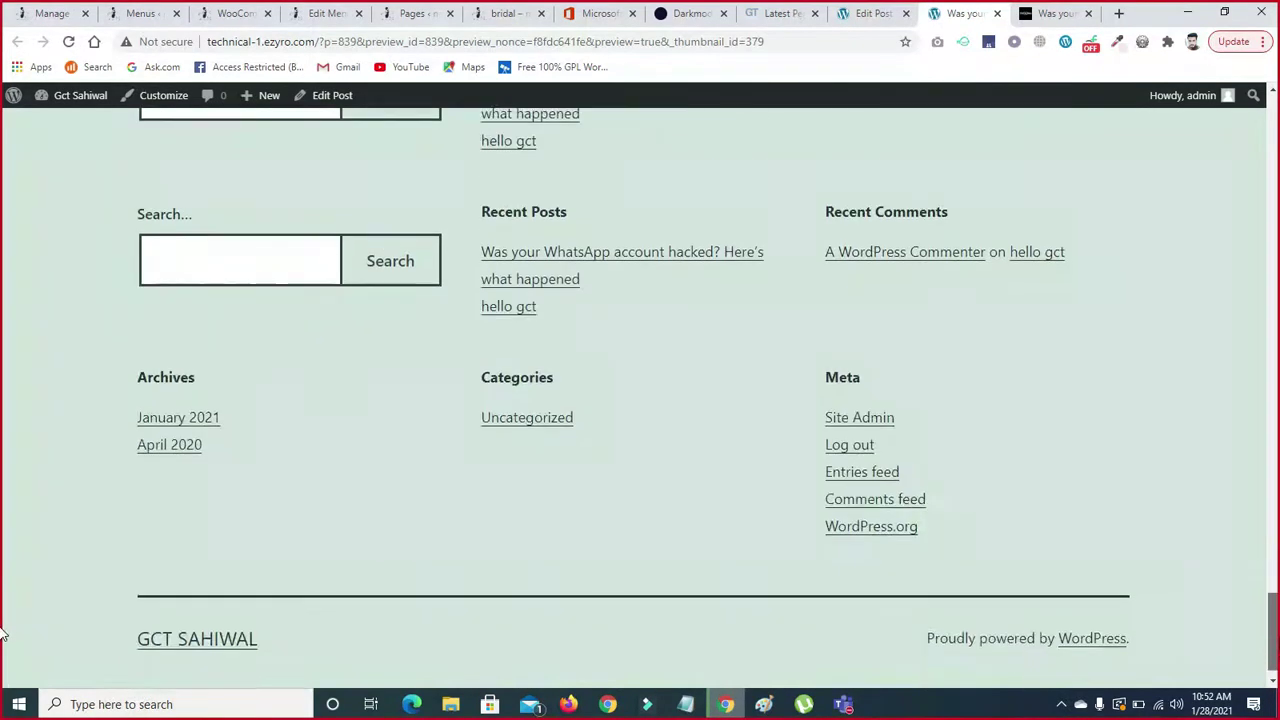
{"action": "left_click_drag", "start_coordinate": [1277, 622], "coordinate": [1241, 608]}
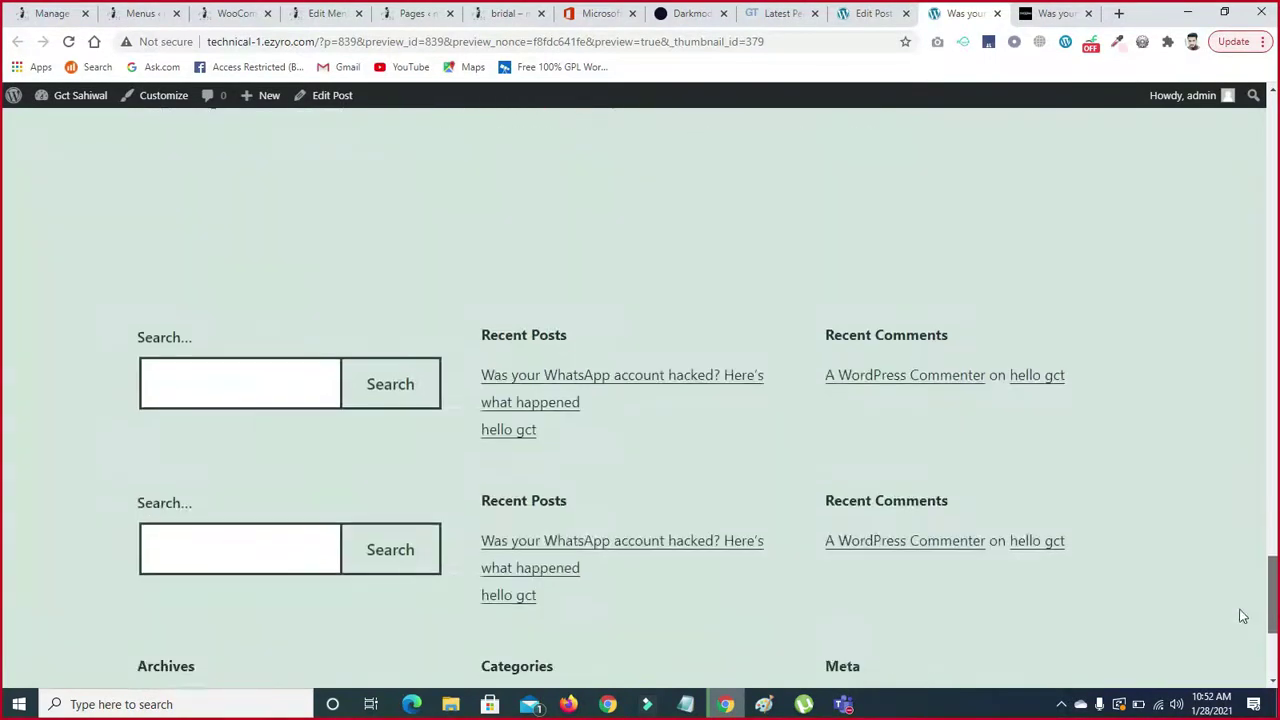
{"action": "scroll", "coordinate": [2, 680], "scroll_direction": "down", "scroll_amount": 2}
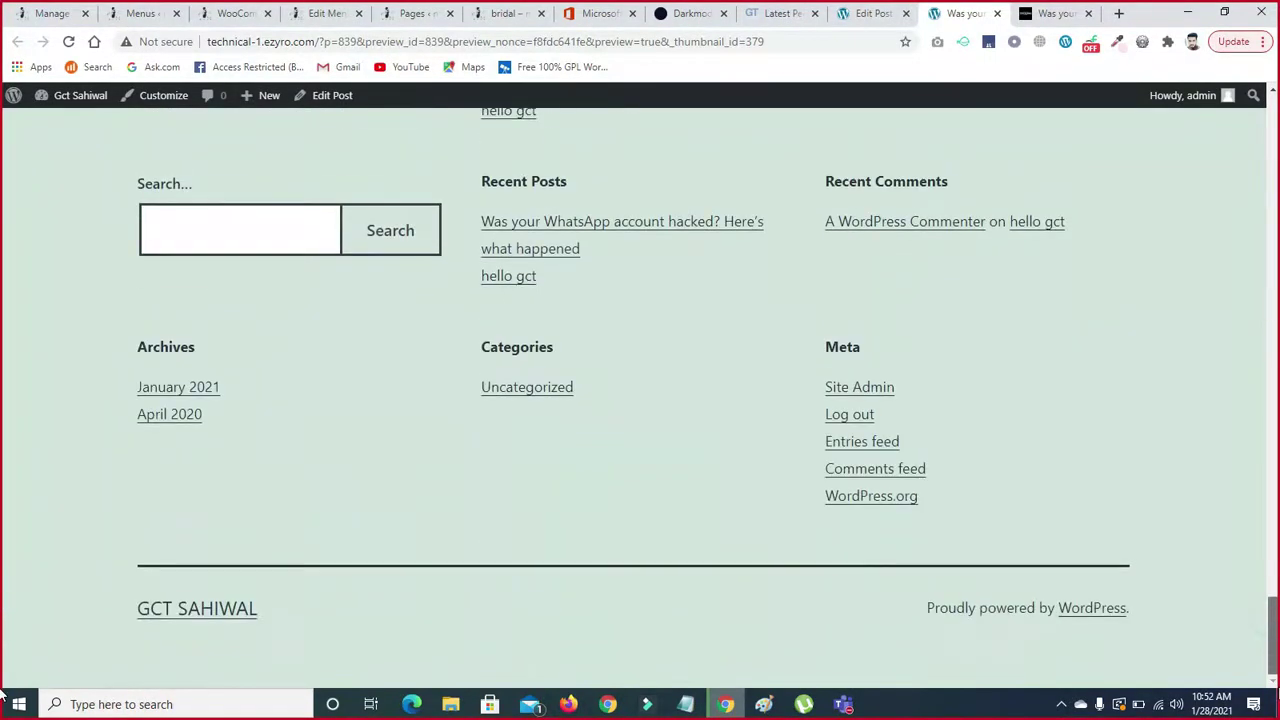
{"action": "left_click_drag", "start_coordinate": [1277, 687], "coordinate": [1267, 529]}
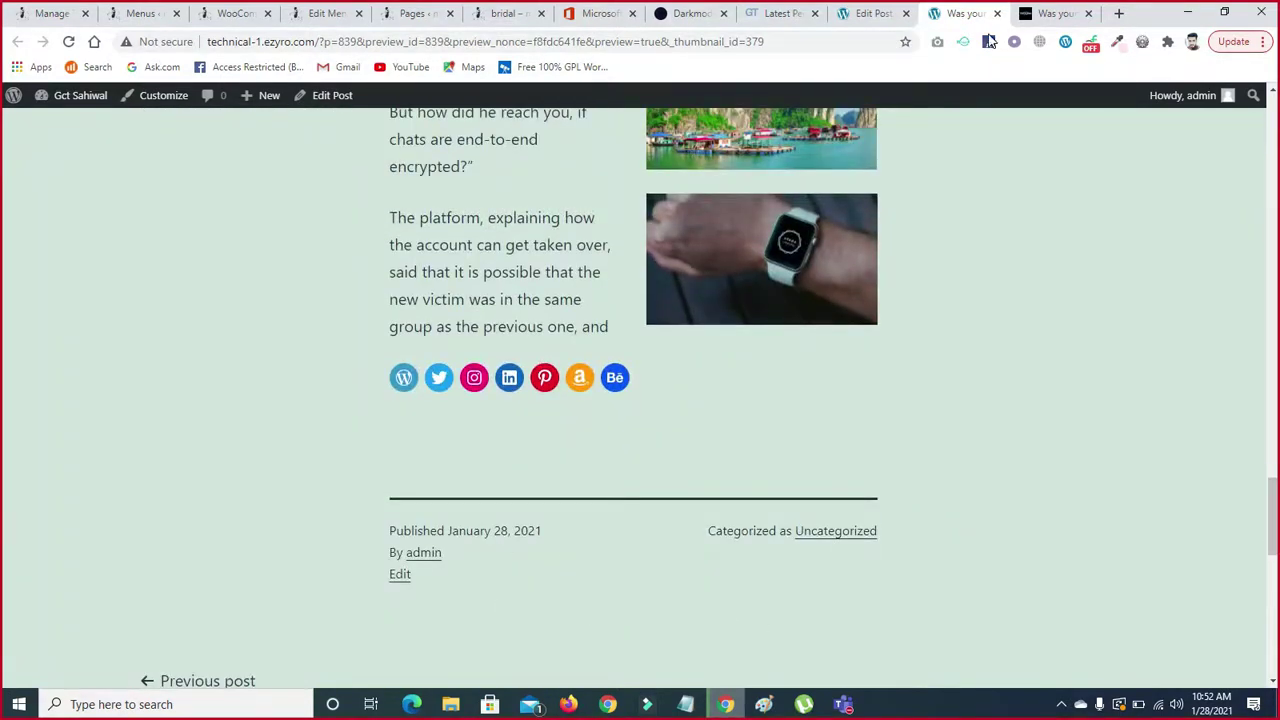
- Re-enable Allow comments in the post editor and update the post
{"action": "left_click", "coordinate": [855, 13]}
{"action": "left_click", "coordinate": [1076, 505]}
{"action": "left_click", "coordinate": [1170, 107]}
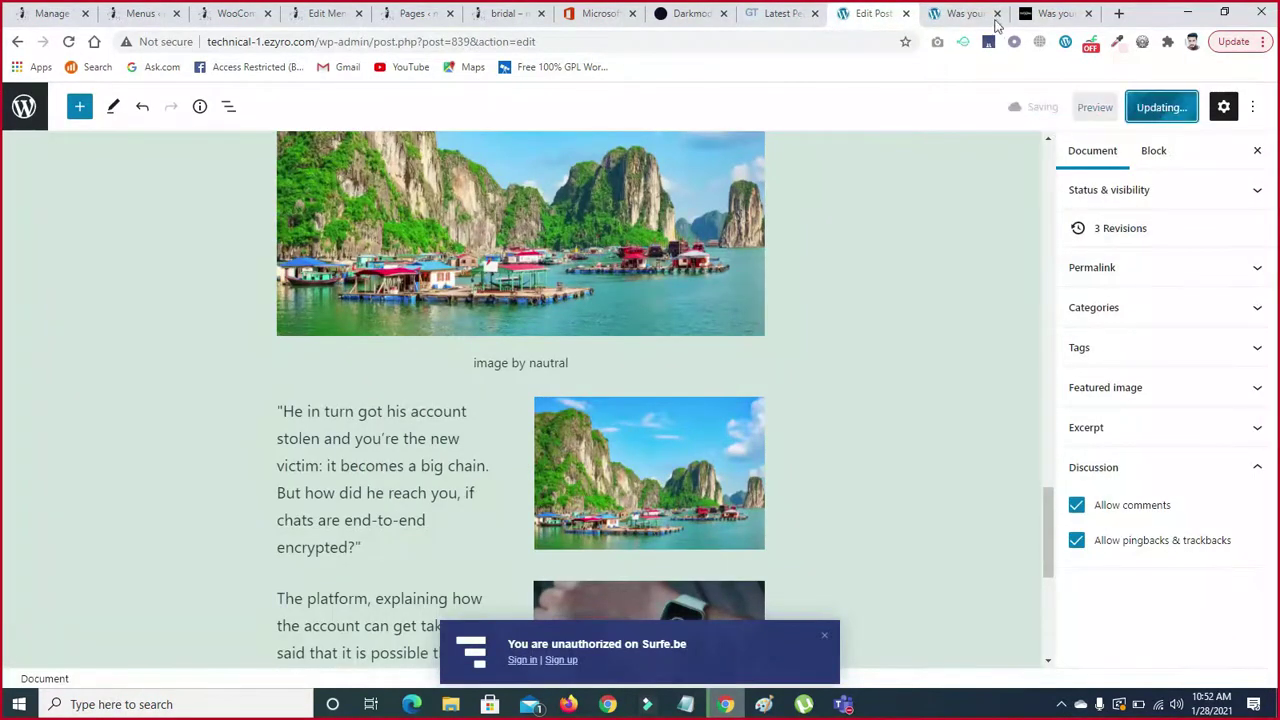
- Reload the post preview and scroll down toward the comment form
{"action": "left_click", "coordinate": [962, 13]}
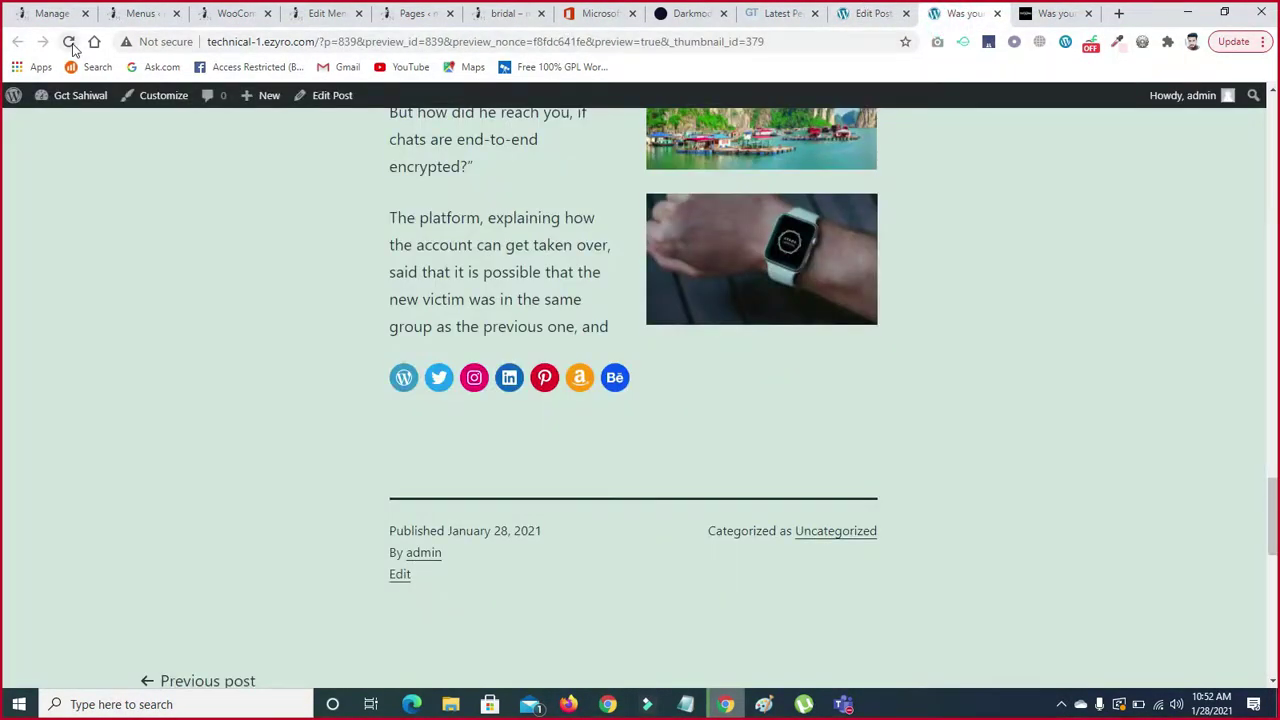
{"action": "left_click", "coordinate": [314, 46]}
{"action": "key", "text": "Return"}
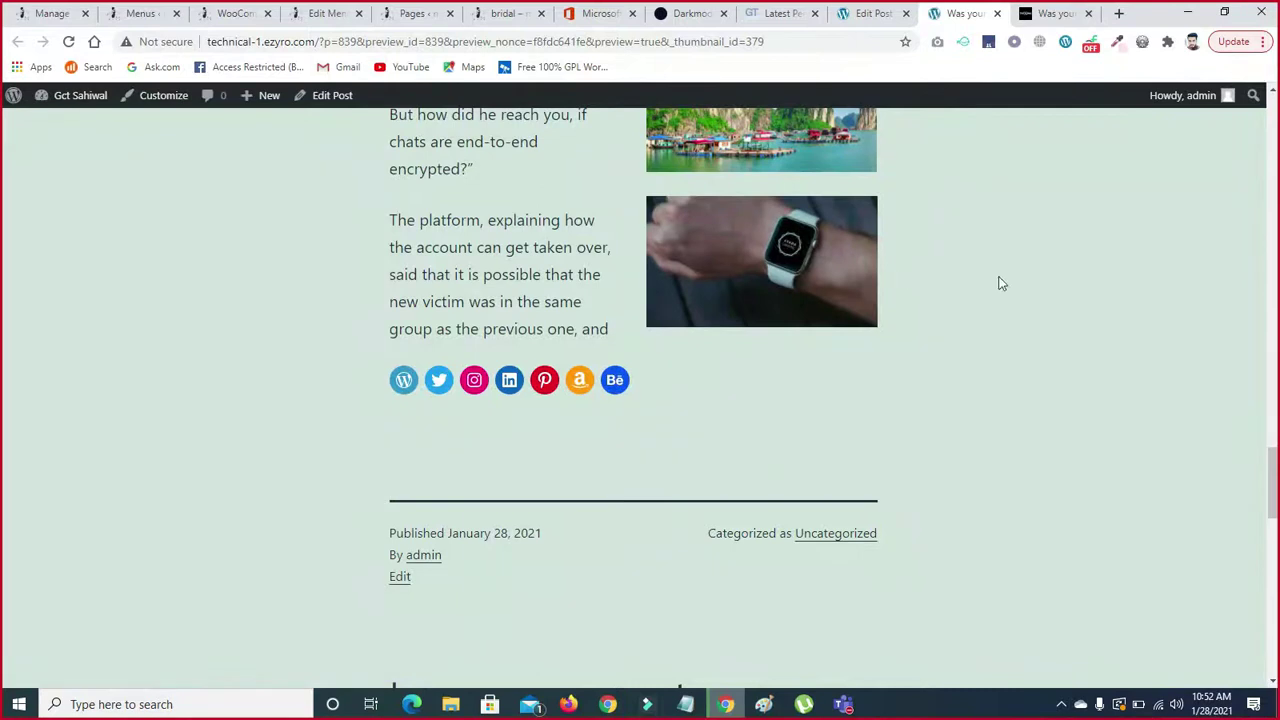
{"action": "scroll", "coordinate": [3, 463], "scroll_direction": "down", "scroll_amount": 4}
{"action": "scroll", "coordinate": [3, 525], "scroll_direction": "down", "scroll_amount": 1}
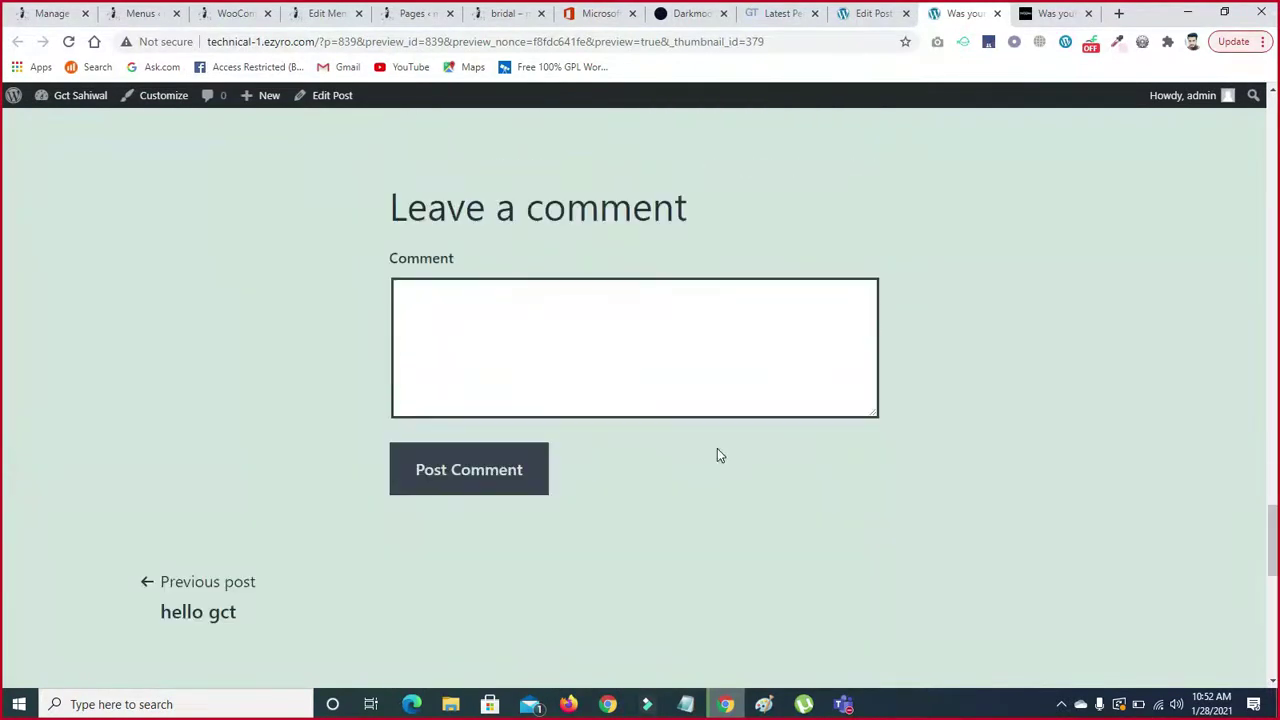
{"action": "left_click_drag", "start_coordinate": [1273, 557], "coordinate": [830, 185]}
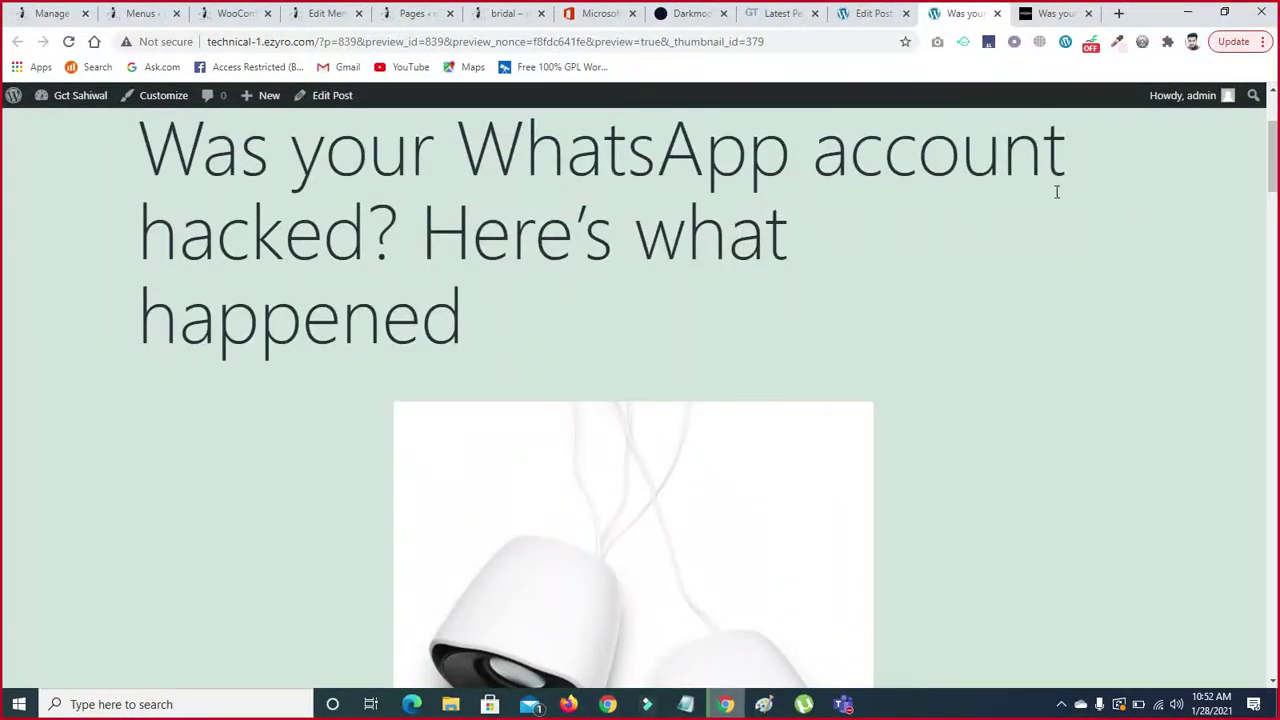
- Scroll through the updated preview, then go back to the Edit Post tab
{"action": "left_click_drag", "start_coordinate": [1275, 187], "coordinate": [1275, 160]}
{"action": "scroll", "coordinate": [877, 237], "scroll_direction": "up", "scroll_amount": 4}
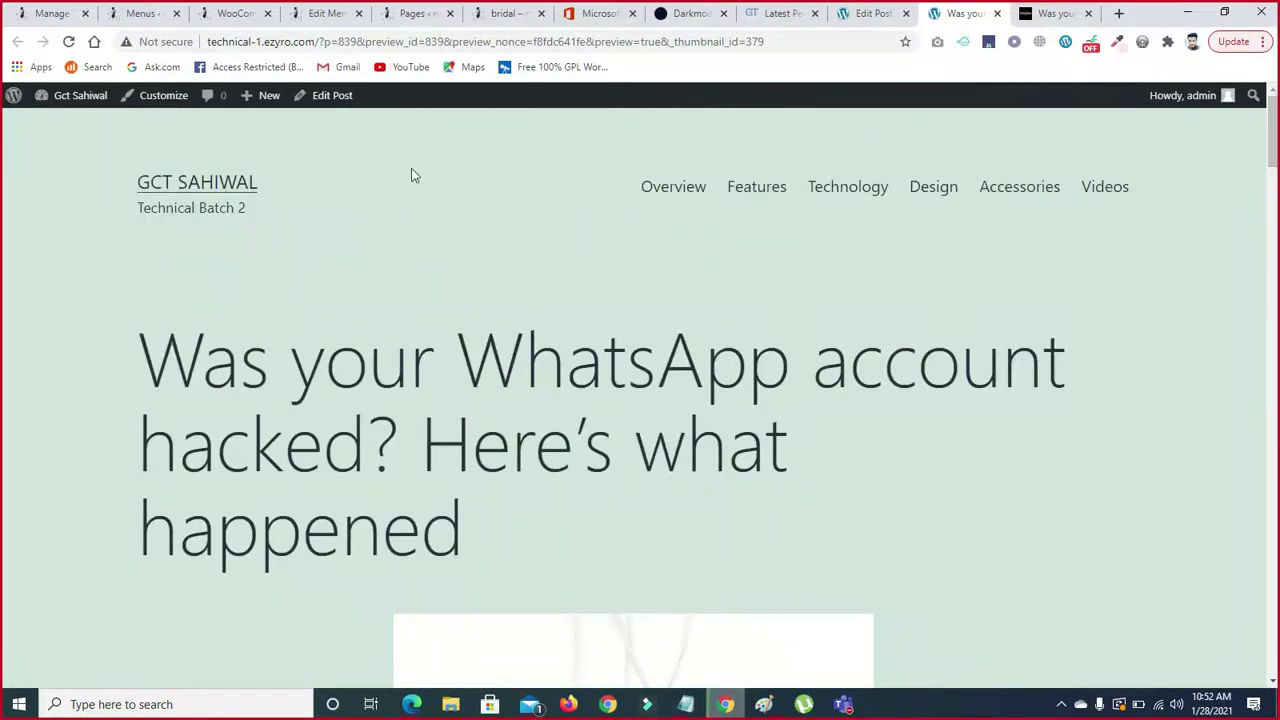
{"action": "scroll", "coordinate": [1232, 252], "scroll_direction": "down", "scroll_amount": 2}
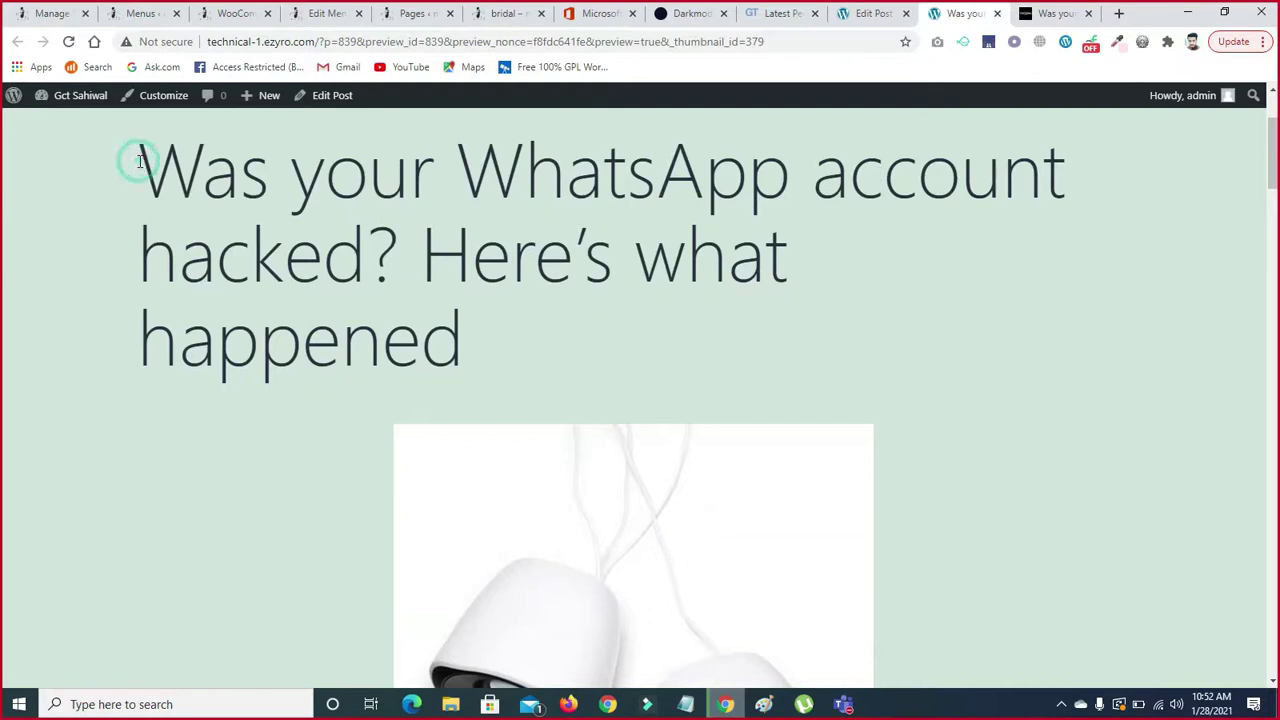
{"action": "scroll", "coordinate": [2, 240], "scroll_direction": "down", "scroll_amount": 10}
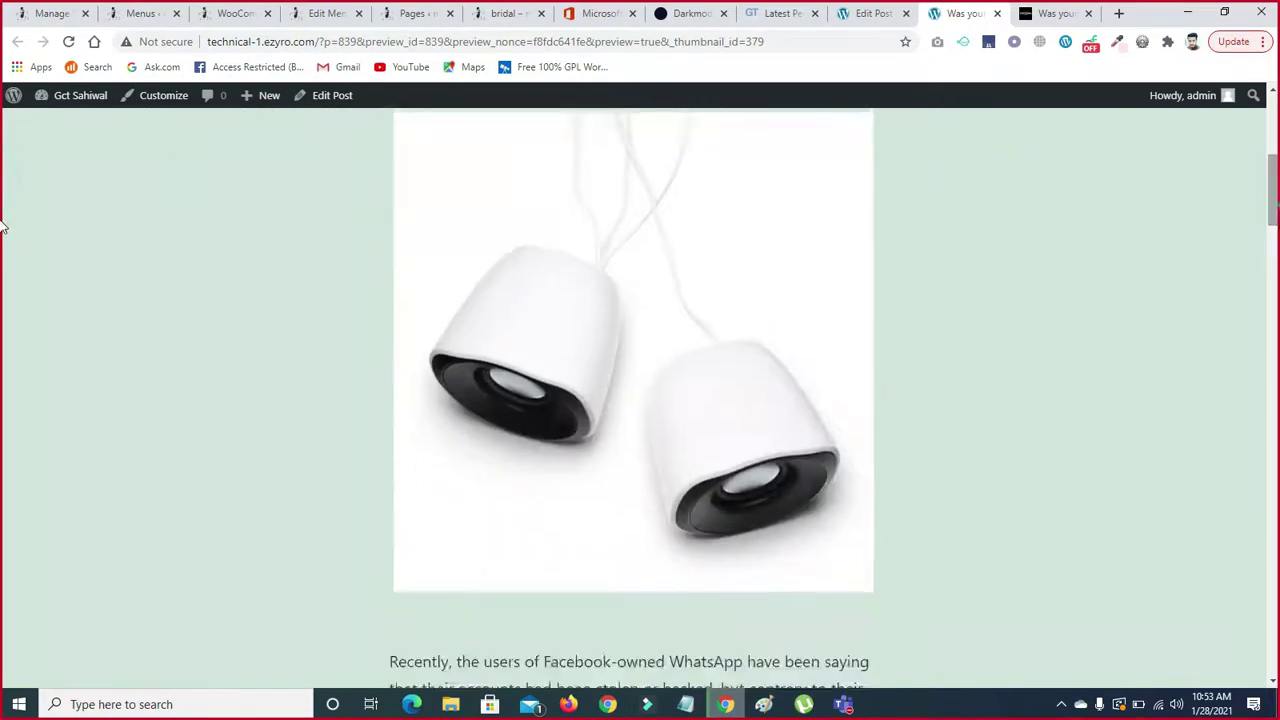
{"action": "left_click_drag", "start_coordinate": [1272, 312], "coordinate": [1259, 470]}
{"action": "scroll", "coordinate": [1262, 476], "scroll_direction": "down", "scroll_amount": 1}
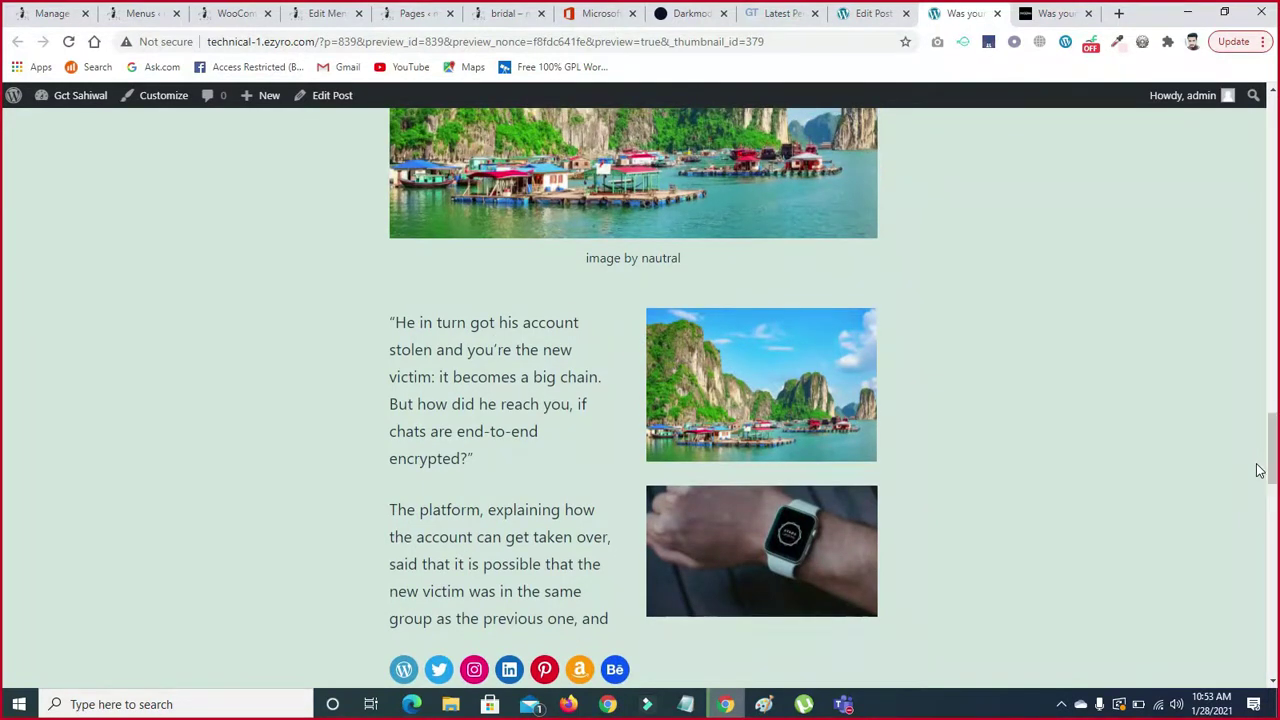
{"action": "left_click", "coordinate": [862, 12]}
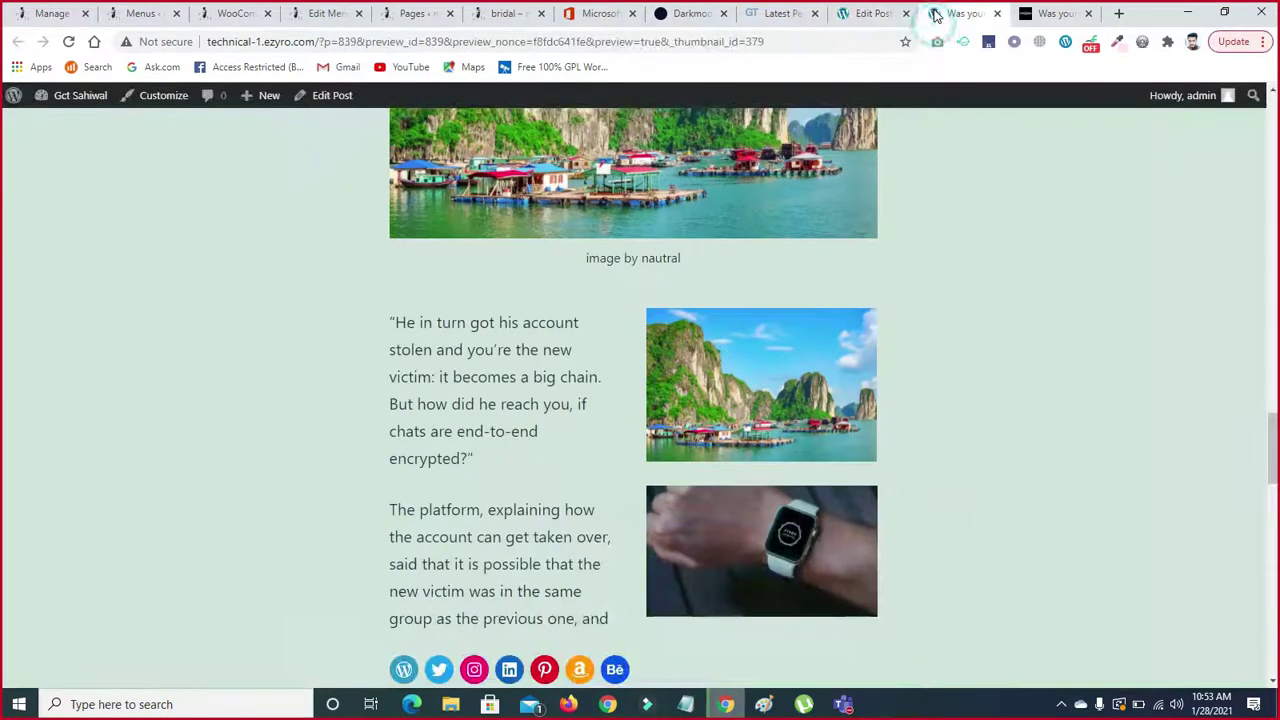
- Back in the editor, close the Surfe.be sign-in notice
{"action": "left_click", "coordinate": [935, 13]}
{"action": "left_click", "coordinate": [857, 13]}
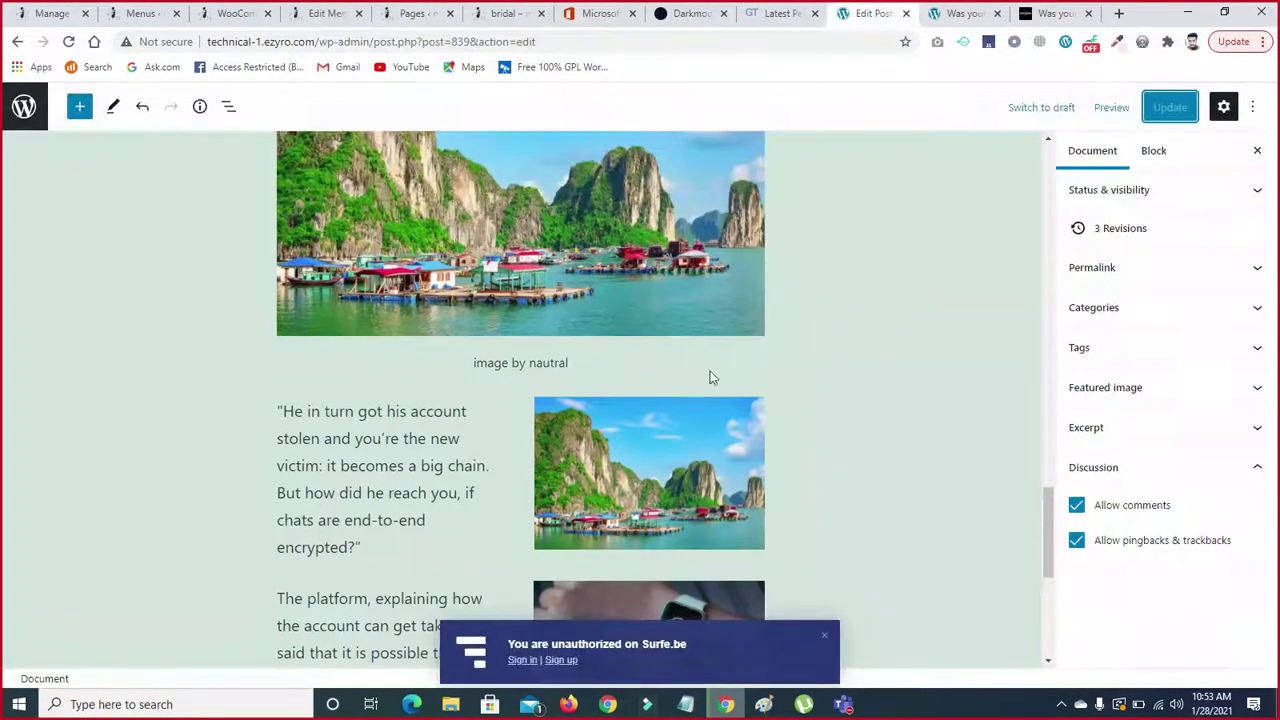
{"action": "left_click_drag", "start_coordinate": [1050, 560], "coordinate": [788, 645]}
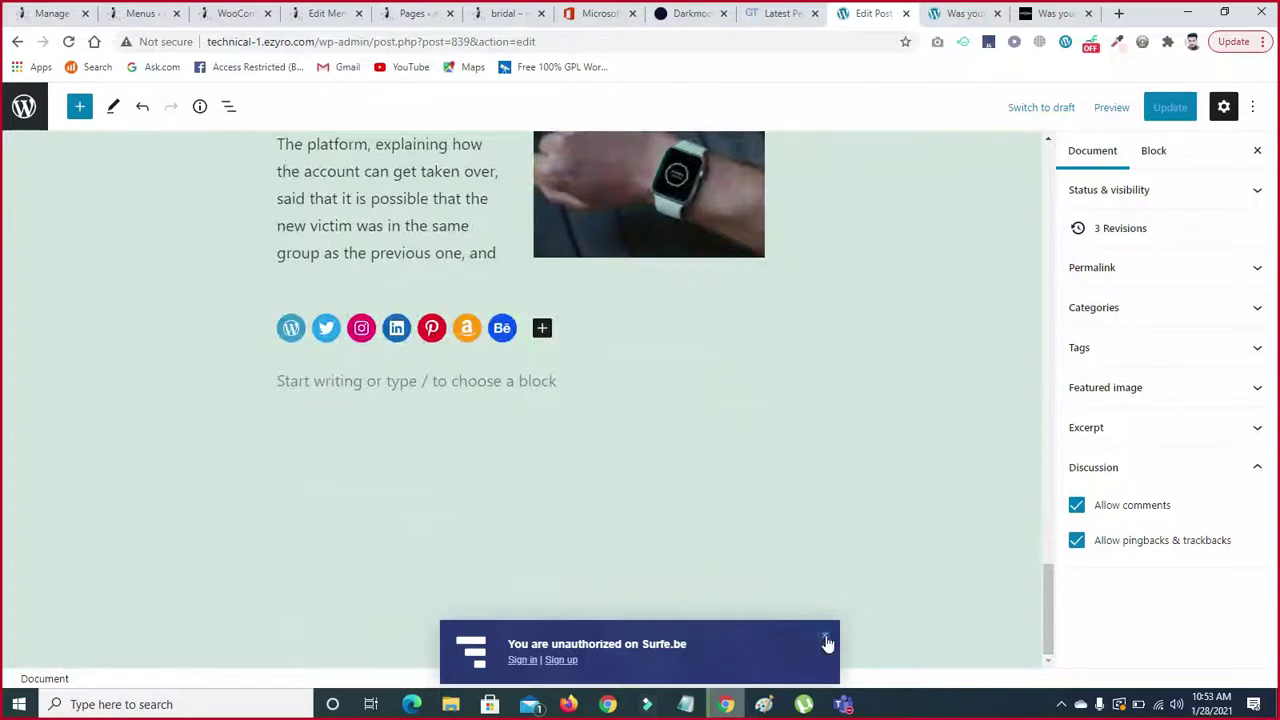
{"action": "left_click", "coordinate": [827, 641]}
- From the empty final paragraph, browse the full block library without inserting any block
{"action": "left_click", "coordinate": [413, 384]}
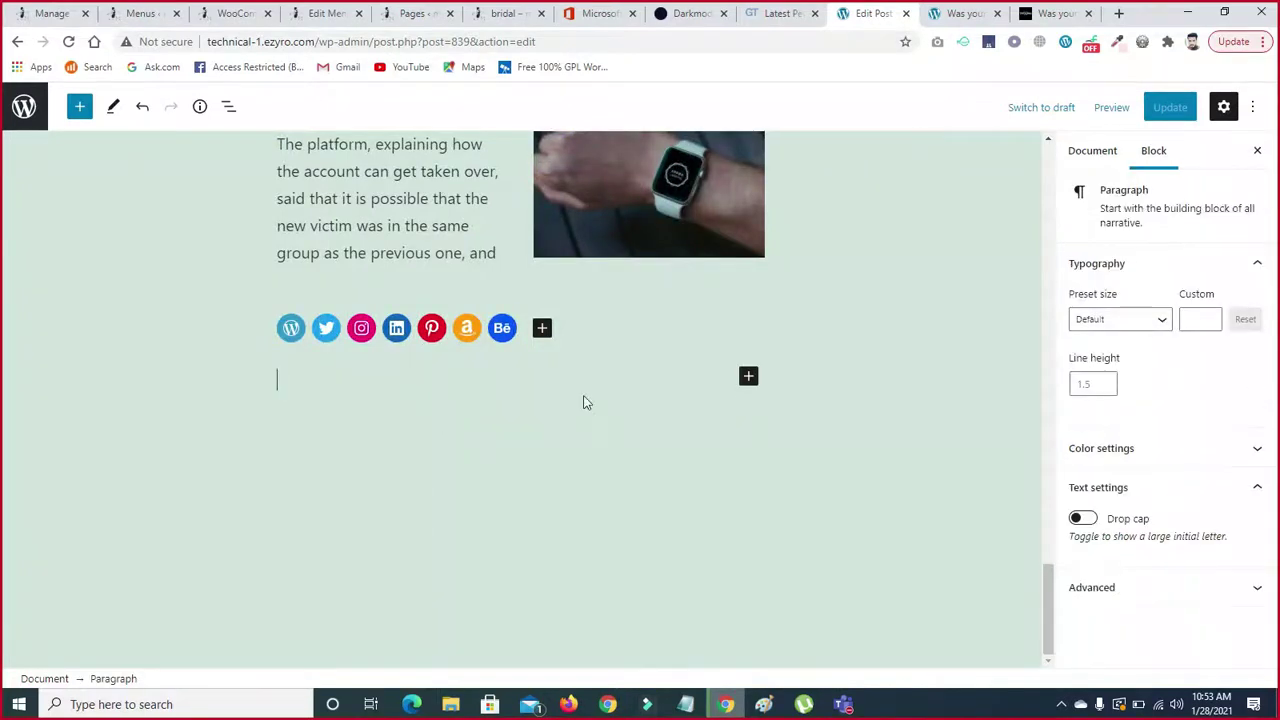
{"action": "left_click", "coordinate": [748, 378]}
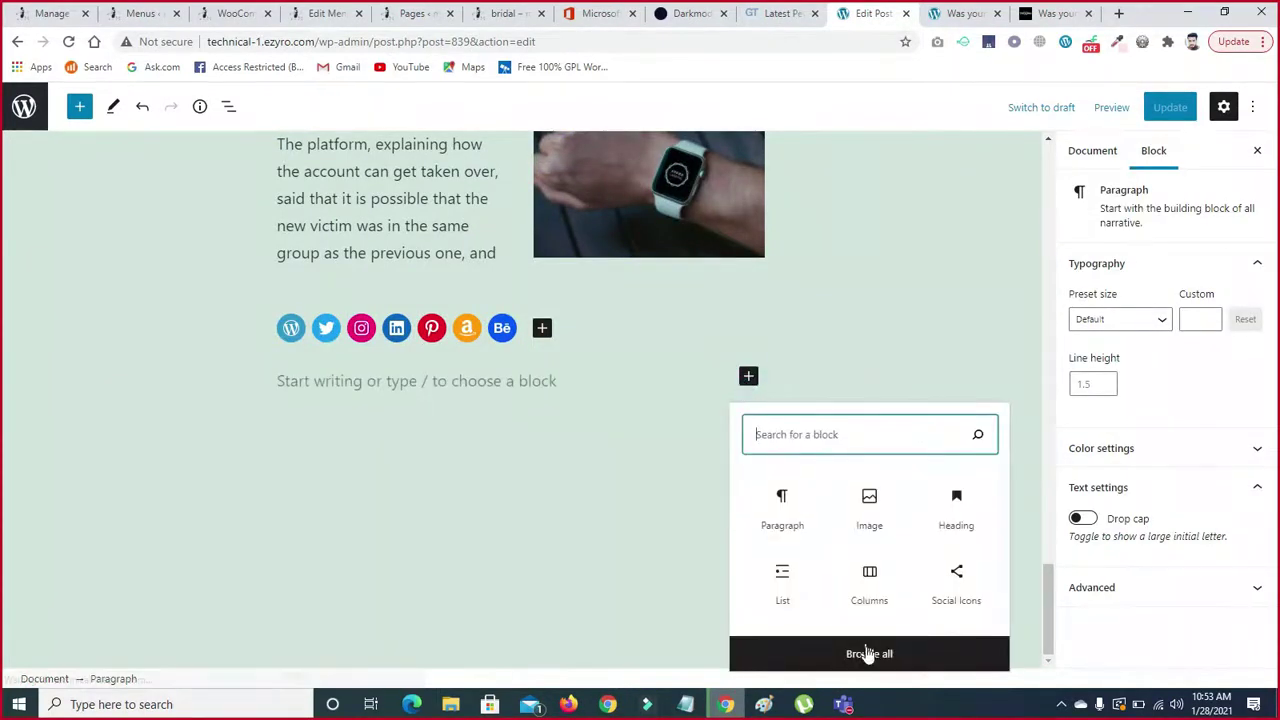
{"action": "left_click", "coordinate": [283, 322]}
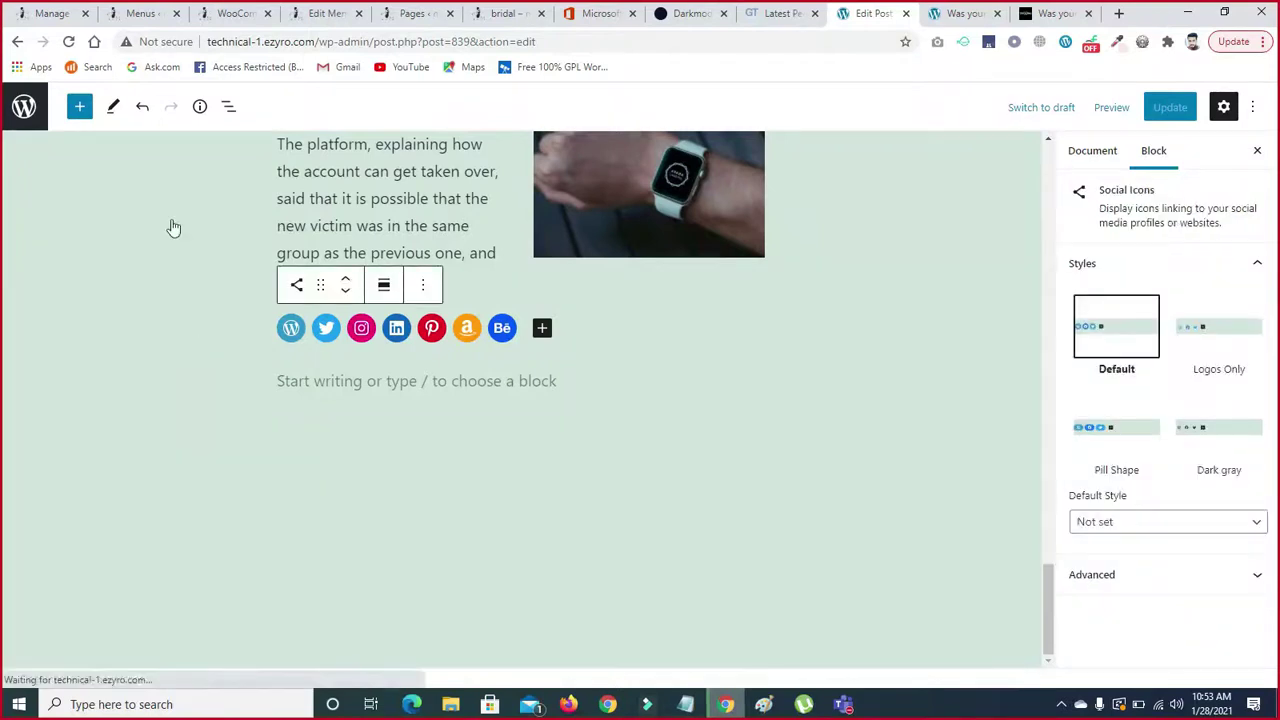
{"action": "scroll", "coordinate": [276, 222], "scroll_direction": "down", "scroll_amount": 3}
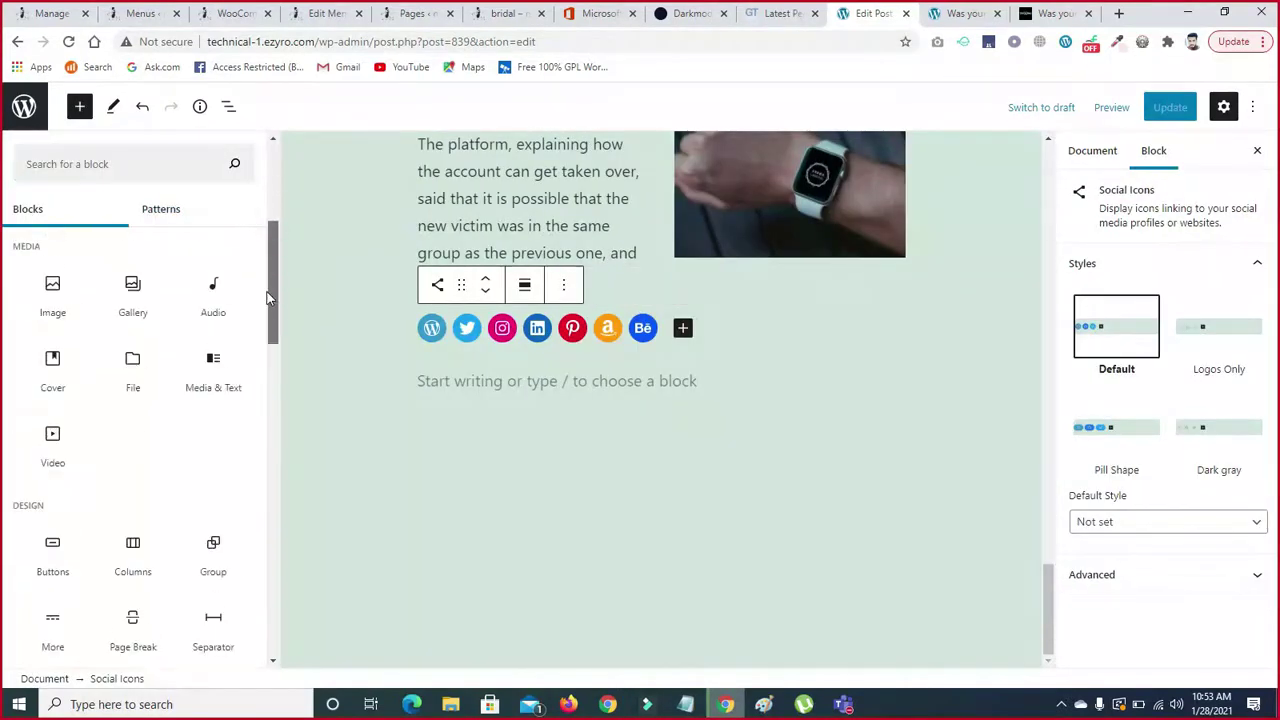
{"action": "scroll", "coordinate": [189, 240], "scroll_direction": "up", "scroll_amount": 3}
{"action": "left_click_drag", "start_coordinate": [271, 212], "coordinate": [270, 361]}
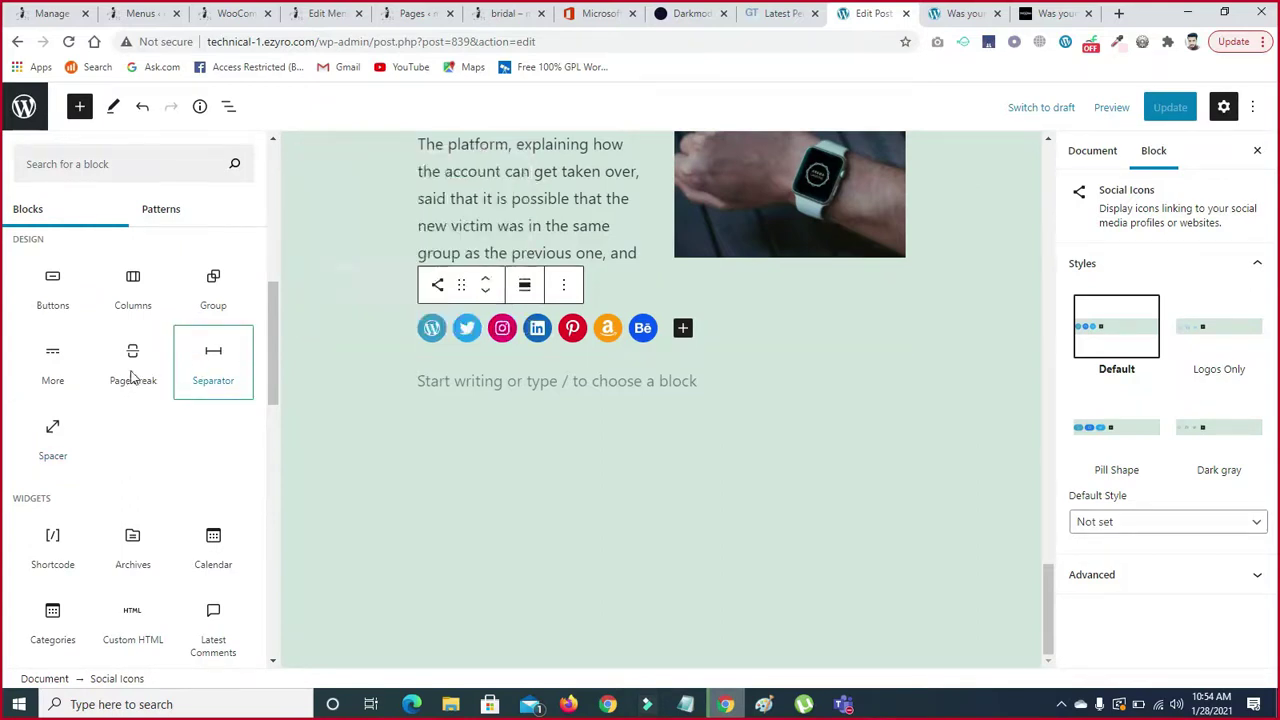
{"action": "left_click_drag", "start_coordinate": [271, 343], "coordinate": [272, 388]}
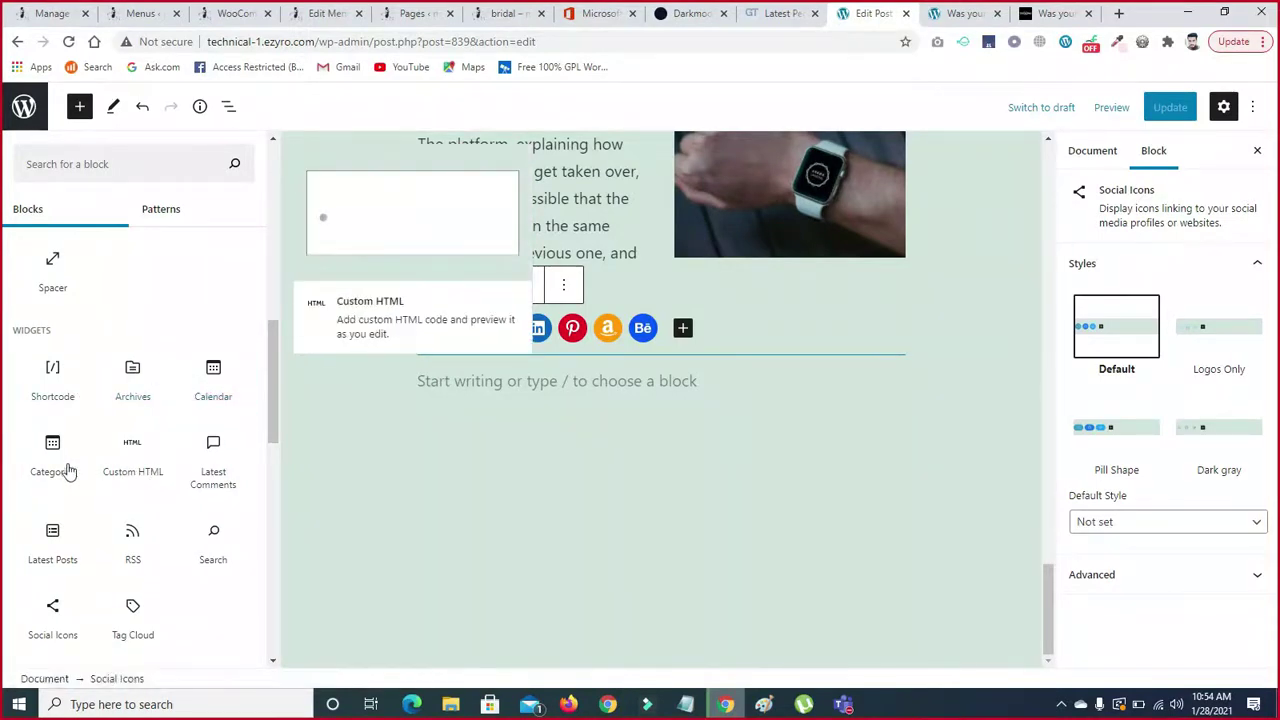
{"action": "left_click_drag", "start_coordinate": [272, 417], "coordinate": [270, 463]}
{"action": "left_click_drag", "start_coordinate": [268, 448], "coordinate": [268, 399]}
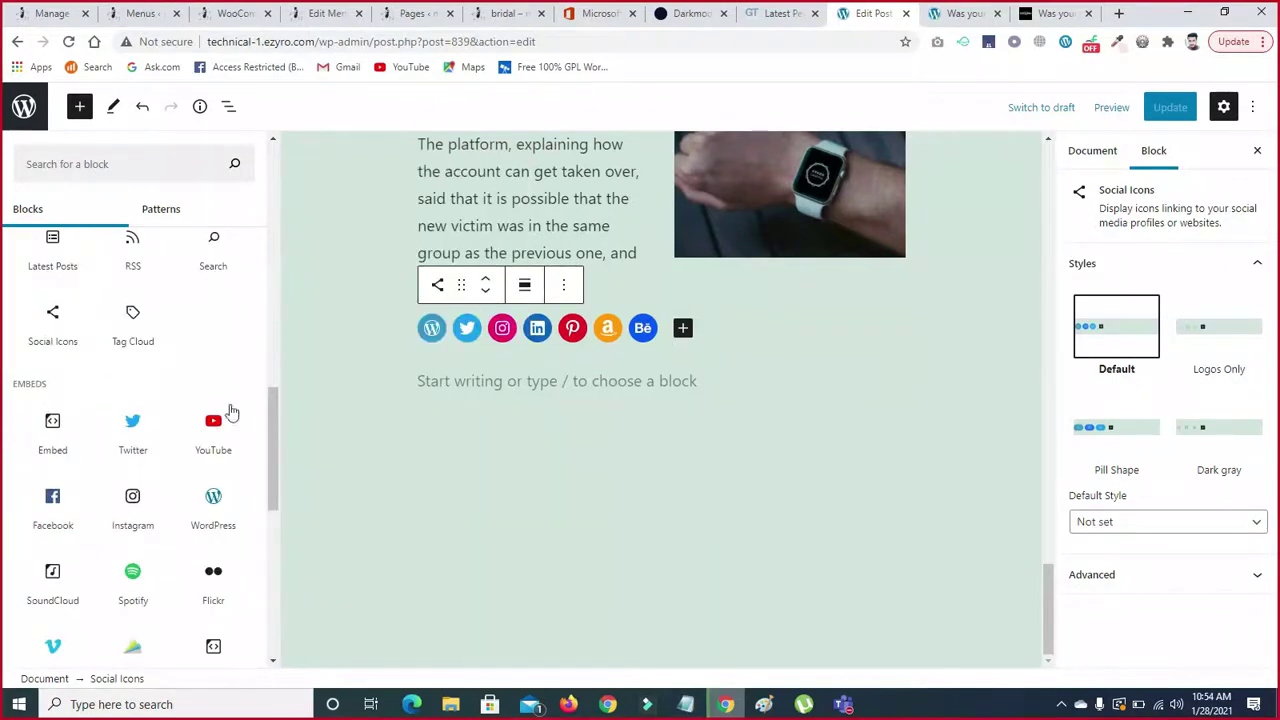
{"action": "left_click_drag", "start_coordinate": [271, 417], "coordinate": [269, 172]}
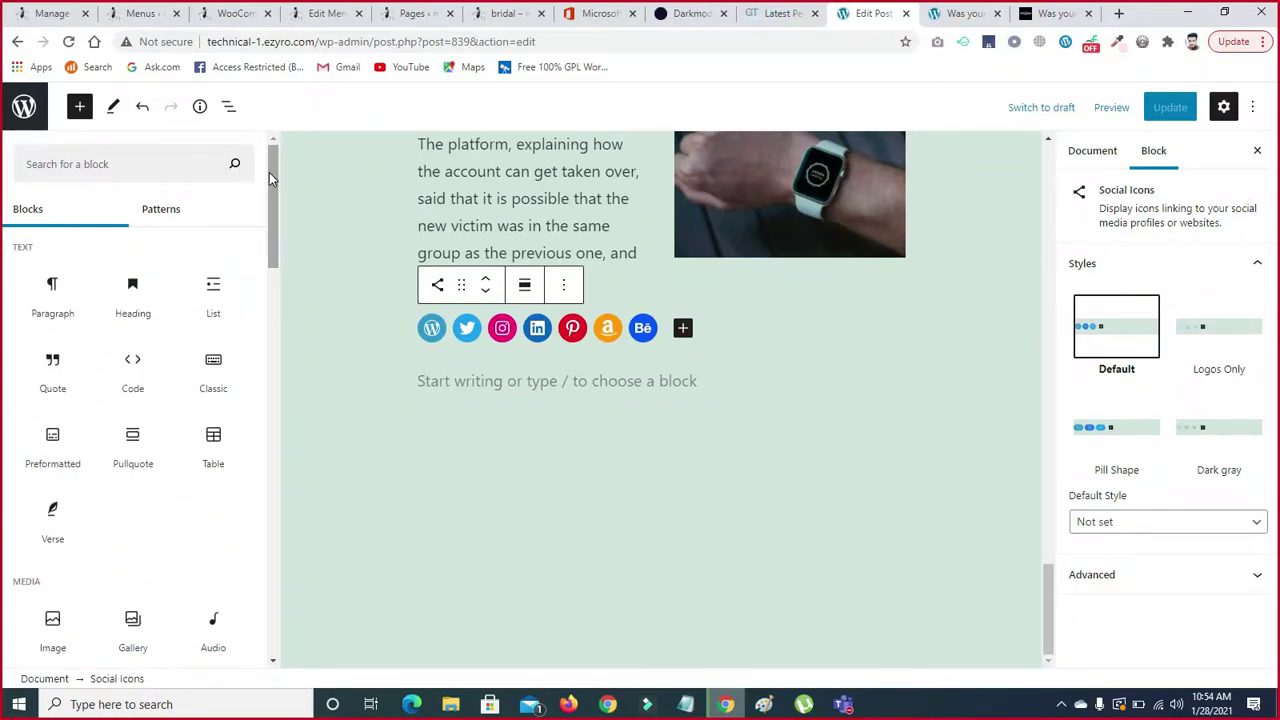
{"action": "left_click", "coordinate": [818, 495]}
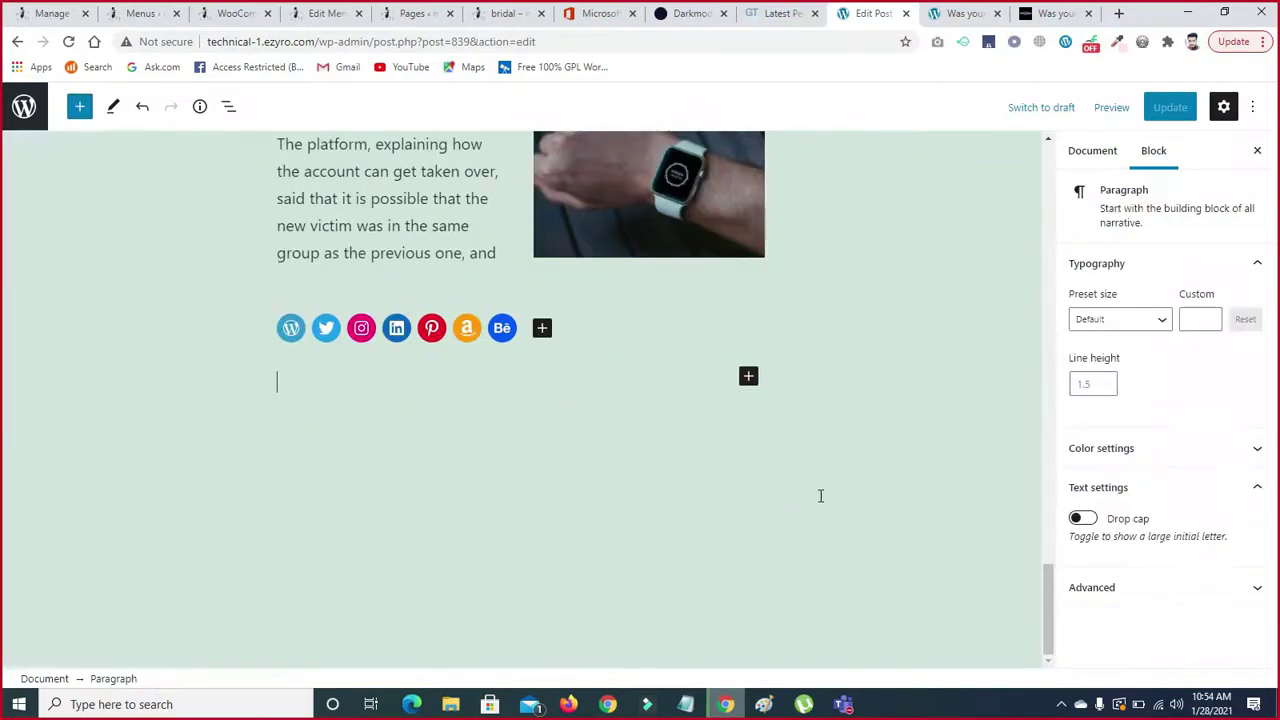